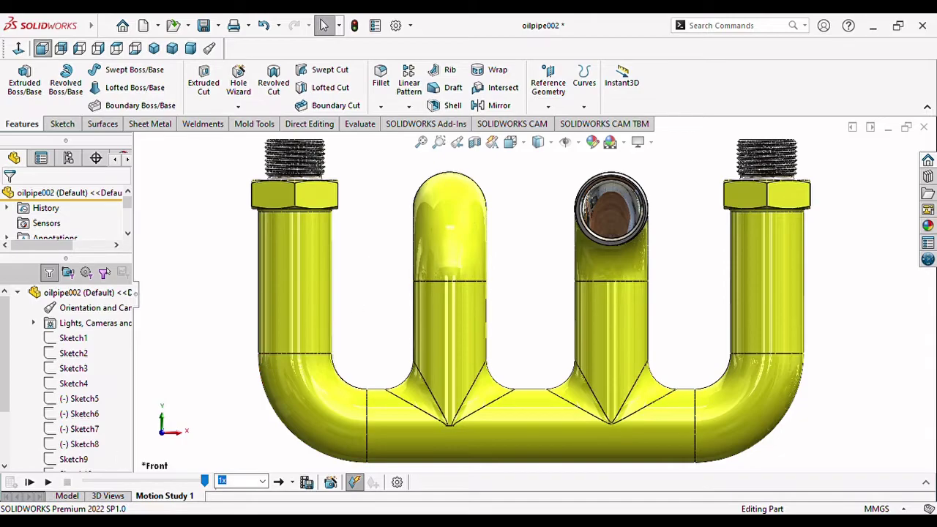
Play the motion study animation of the finished oil pipe manifold
click(48, 482)
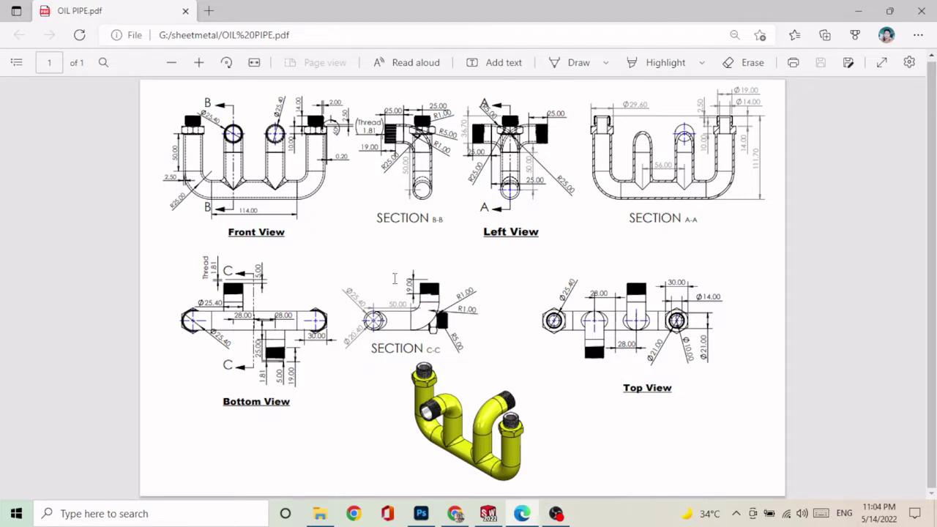
Zoom into the OIL PIPE drawing PDF and scroll around its upper views
ctrl+scroll(373, 270, up, 1)
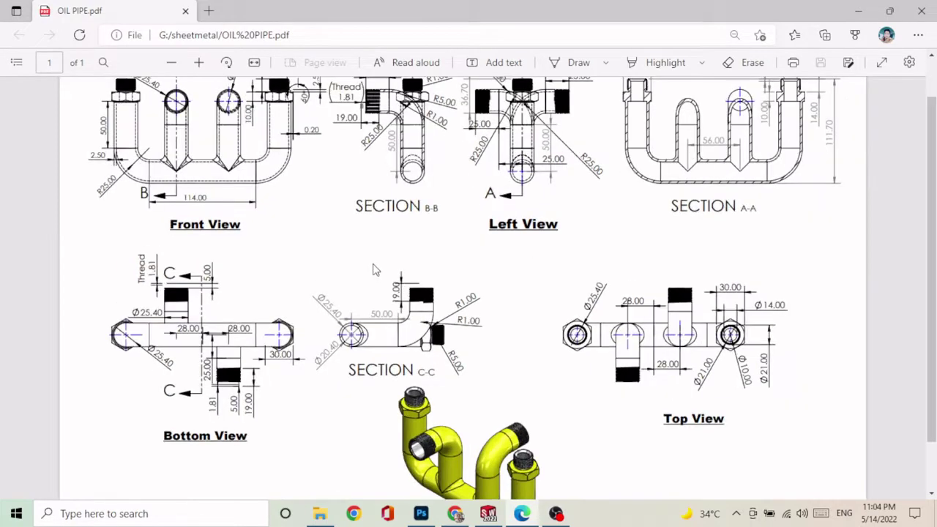
ctrl+scroll(341, 245, up, 1)
ctrl+scroll(290, 222, up, 1)
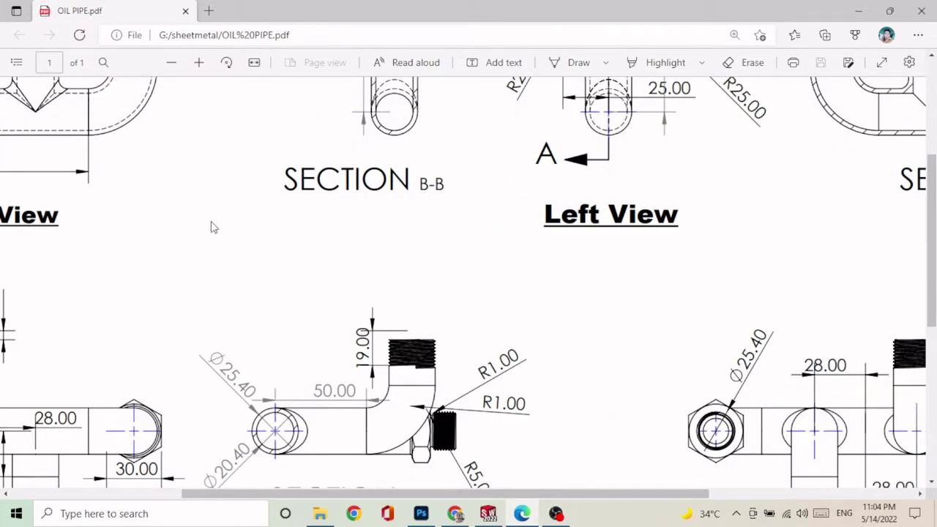
scroll(278, 238, right, 5)
scroll(256, 252, down, 2)
scroll(192, 257, down, 2)
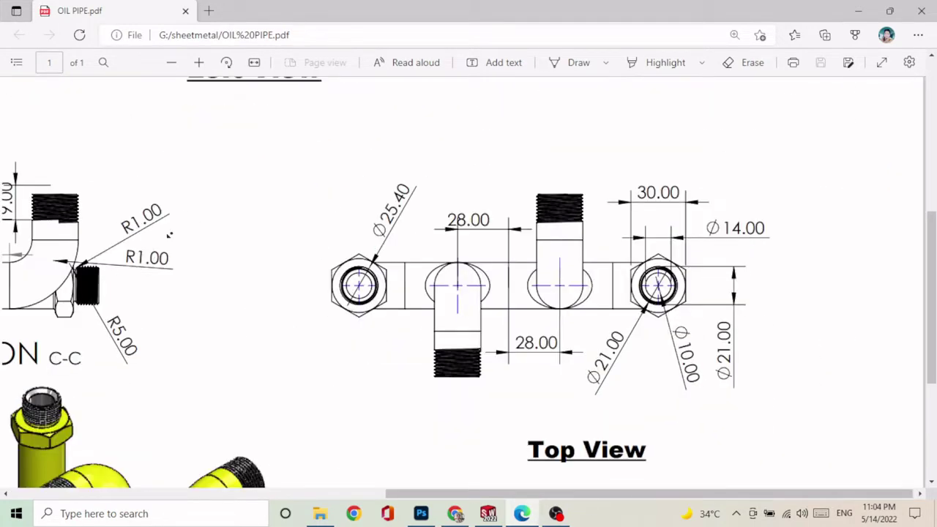
scroll(123, 238, left, 1)
scroll(122, 238, left, 5)
scroll(21, 142, up, 3)
scroll(27, 151, up, 3)
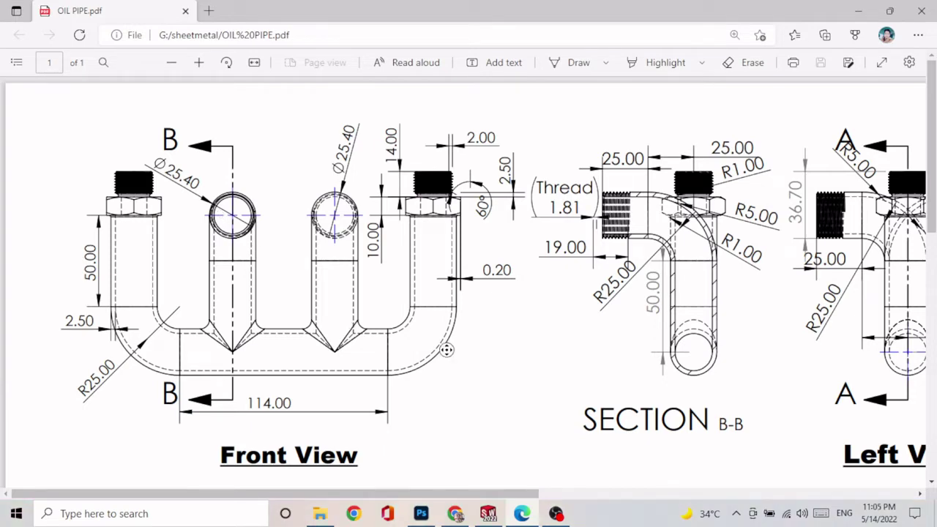
Pan across to the Bottom View, then back to the Front View and Section B-B
scroll(481, 345, right, 1)
scroll(481, 345, right, 5)
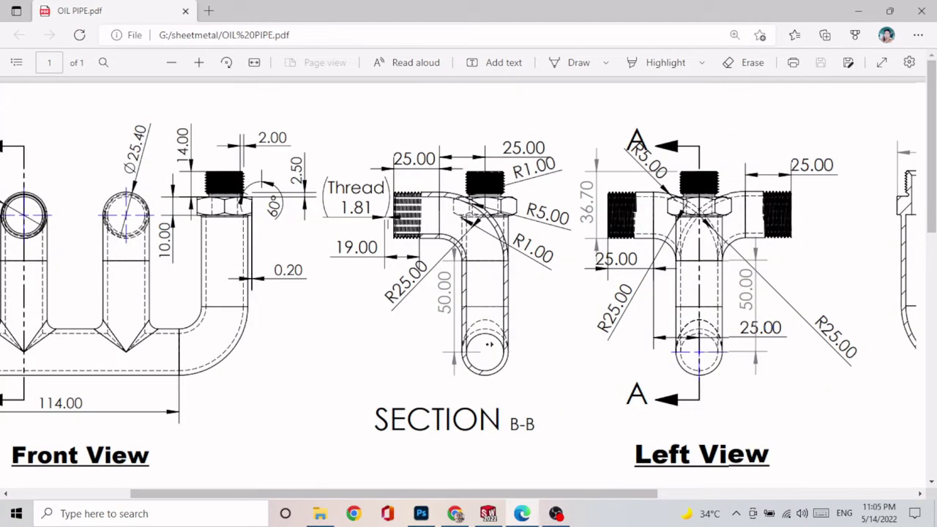
scroll(489, 344, right, 9)
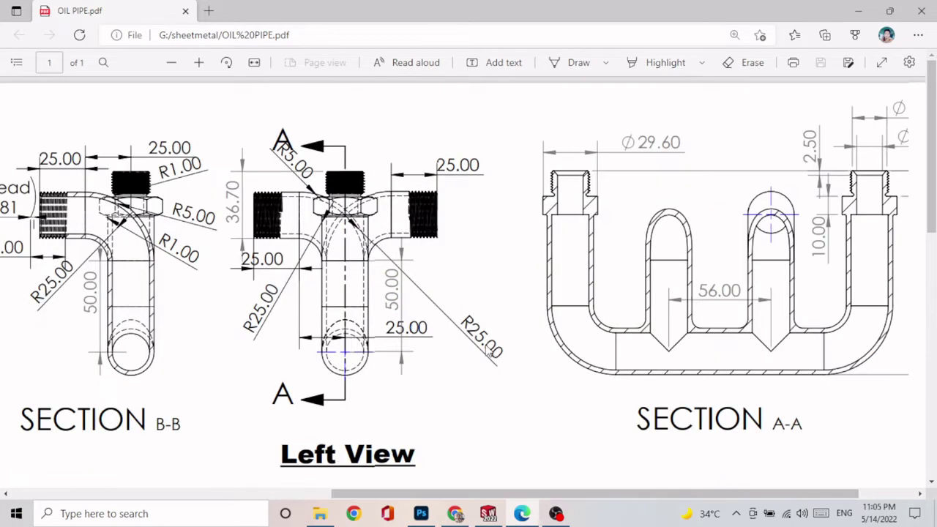
scroll(488, 354, right, 3)
scroll(488, 352, down, 2)
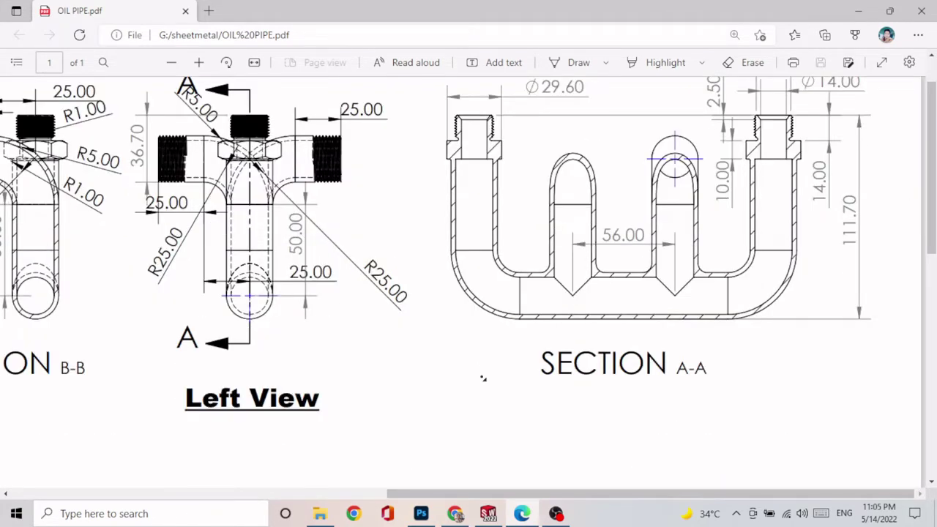
scroll(483, 379, down, 10)
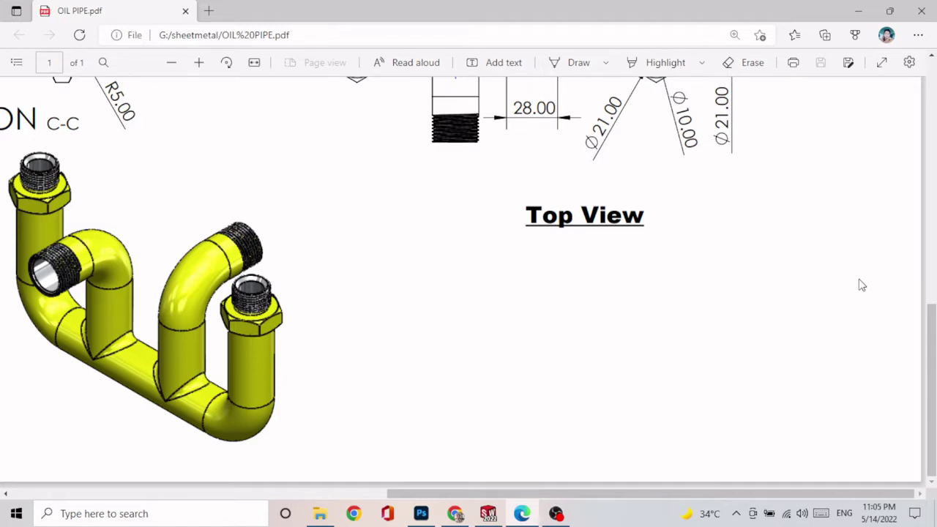
scroll(805, 307, up, 3)
middle_click(461, 414)
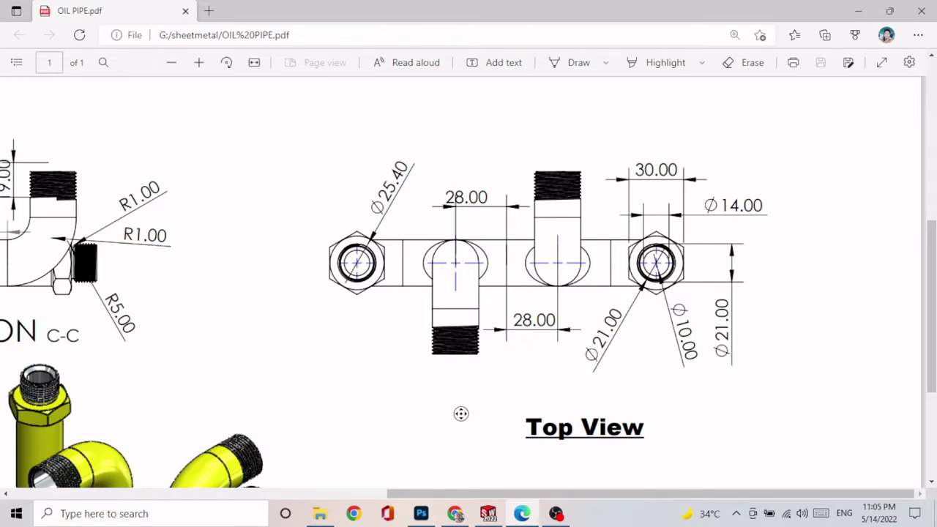
scroll(461, 414, left, 10)
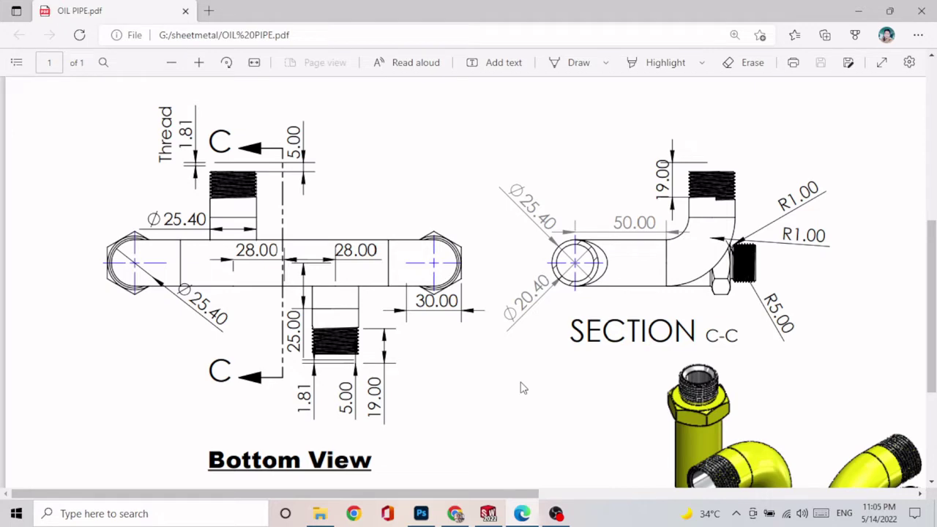
scroll(476, 359, up, 5)
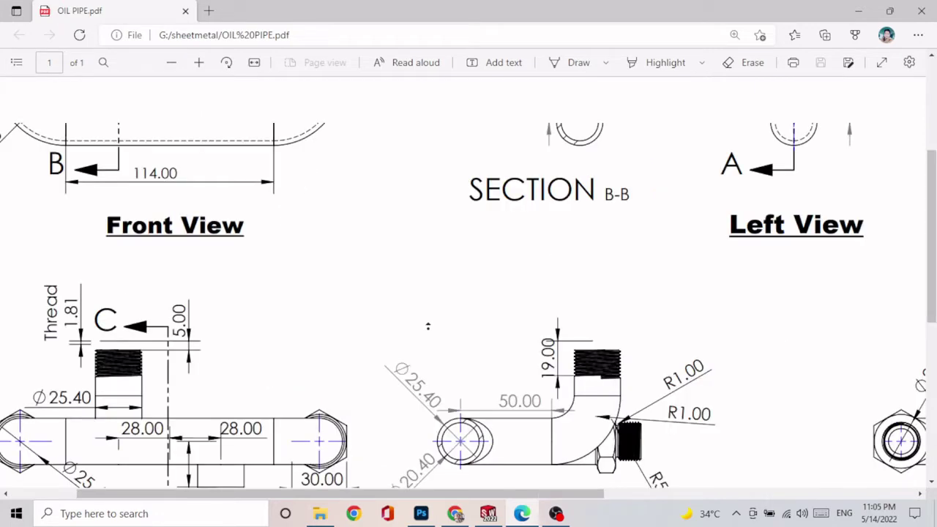
middle_click(415, 359)
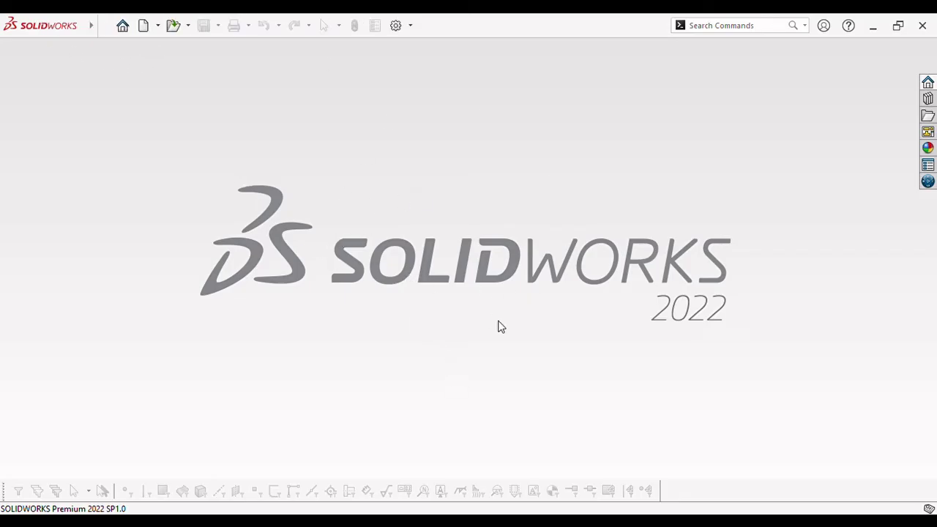
Start a new Part document and open Sketch1 on the Front Plane
click(145, 28)
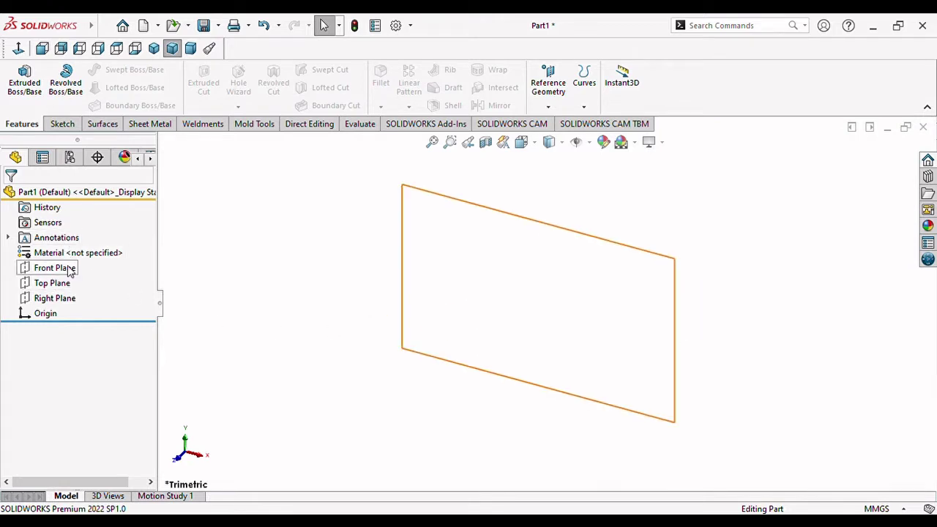
click(70, 269)
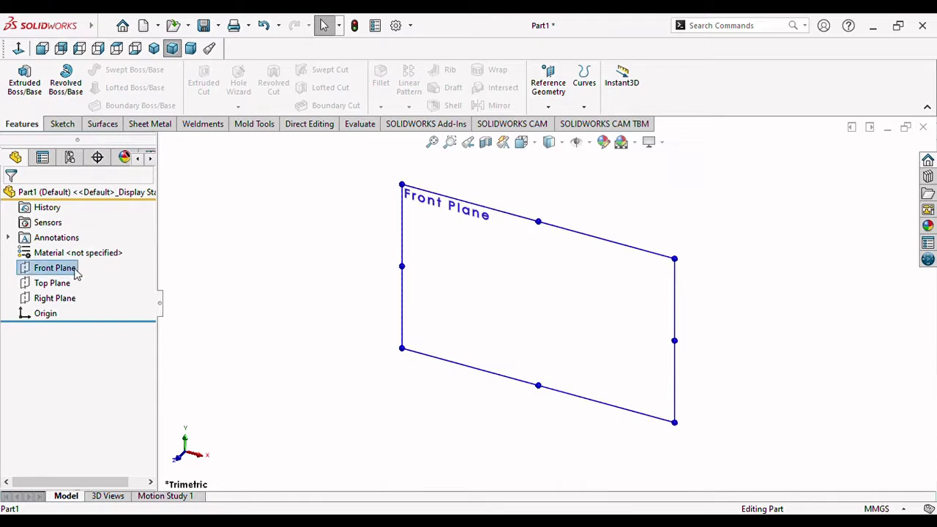
click(229, 258)
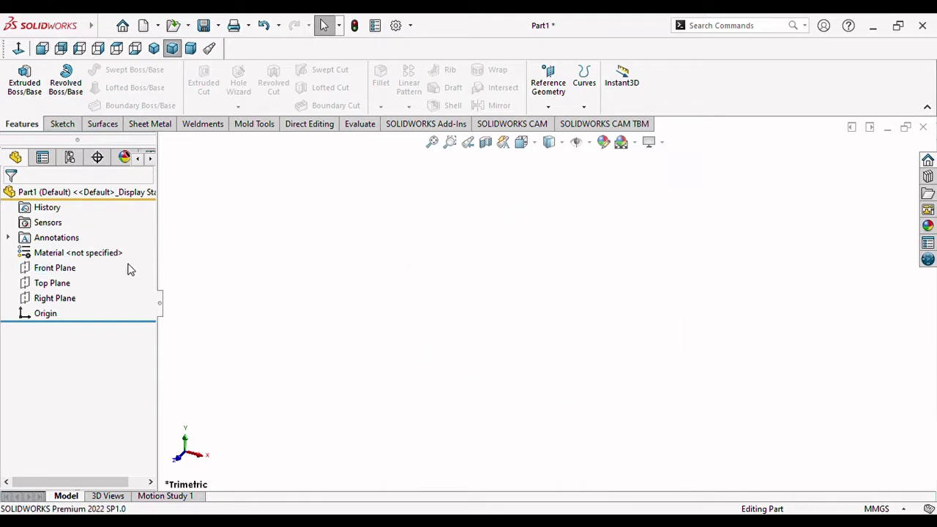
click(51, 268)
click(57, 253)
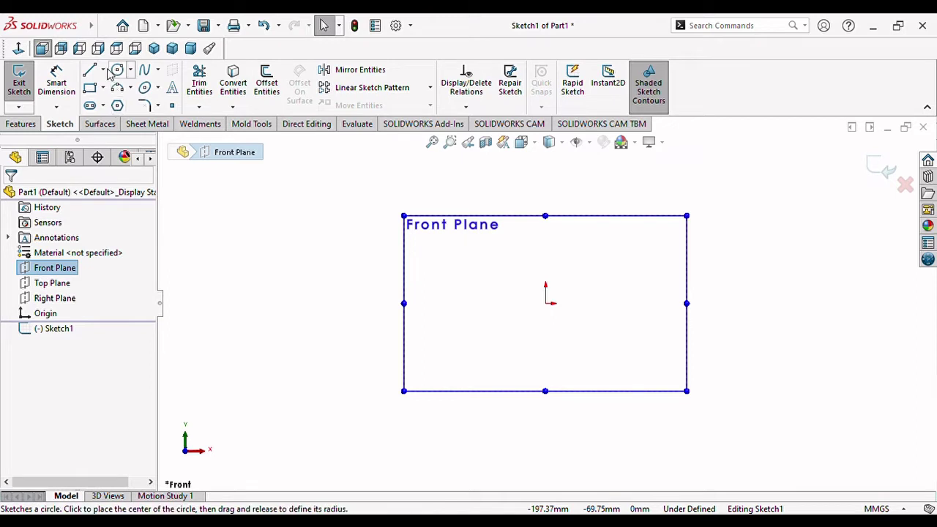
Draw a vertical construction centerline upward from the sketch origin
click(101, 106)
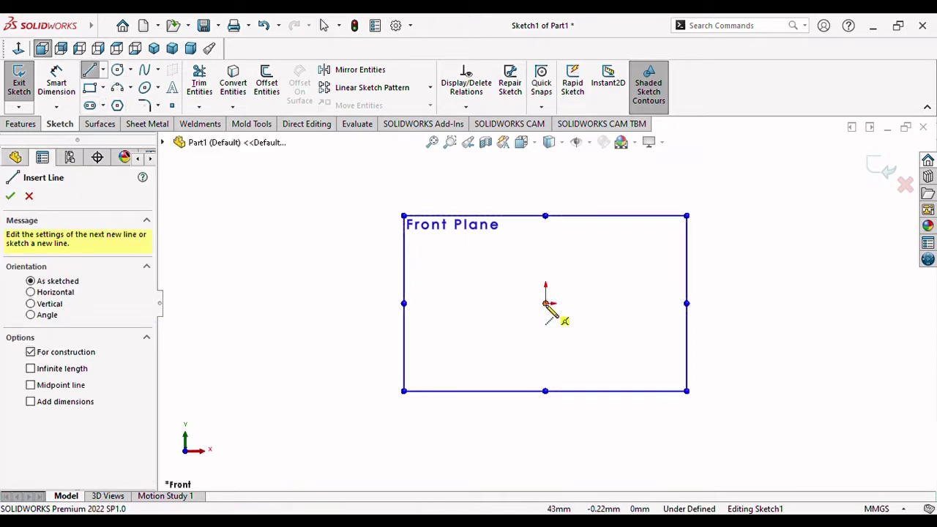
click(546, 187)
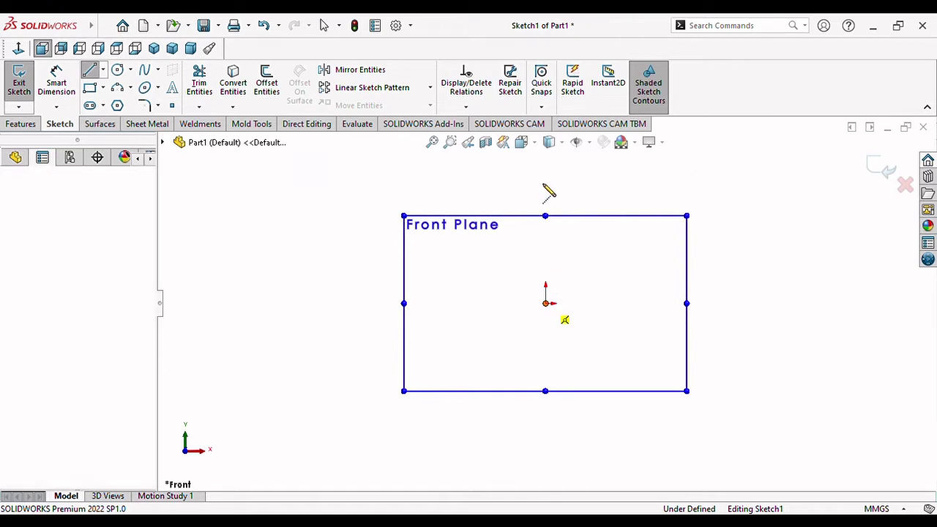
click(546, 188)
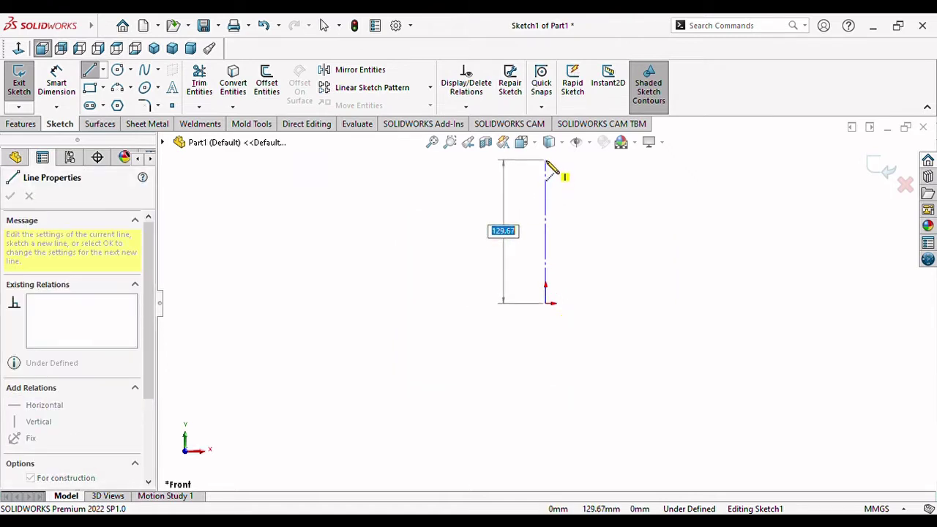
click(546, 162)
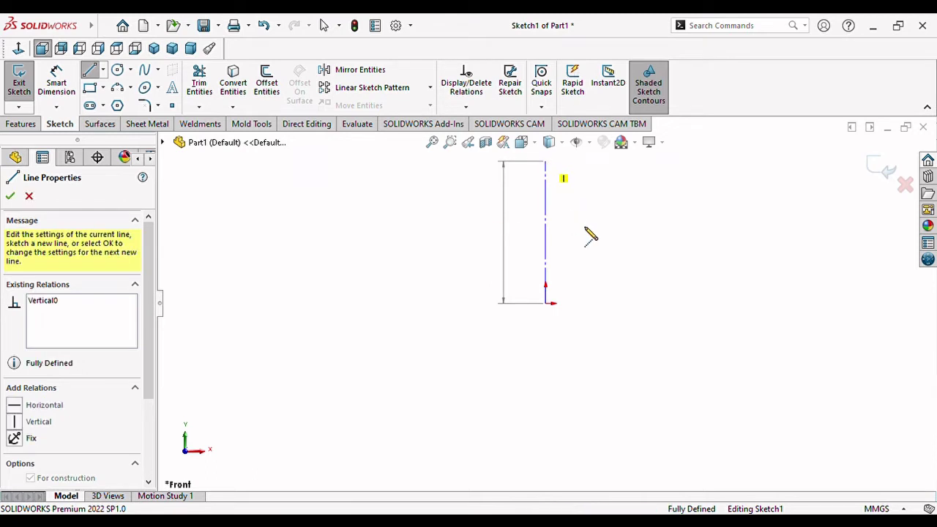
key(Escape)
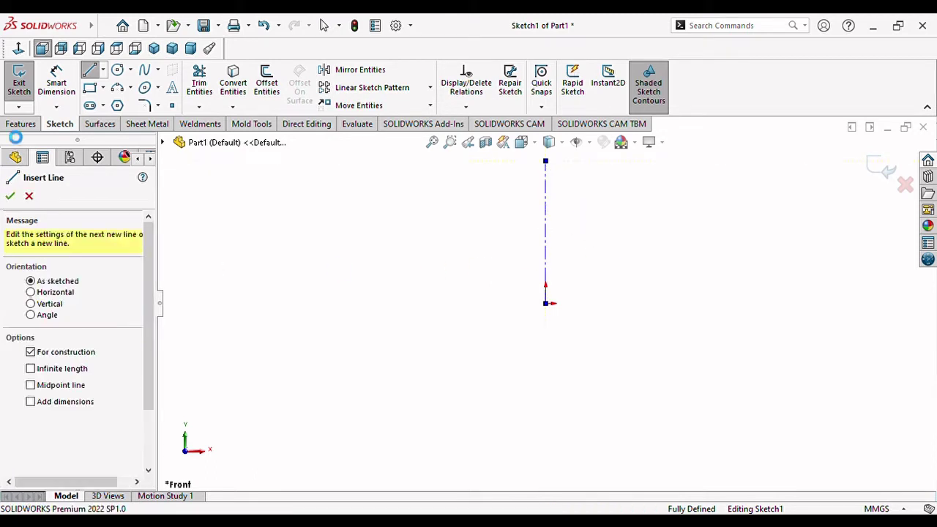
key(Escape)
Draw a vertical line, a rounded corner arc, and a horizontal line running past the centerline
click(89, 70)
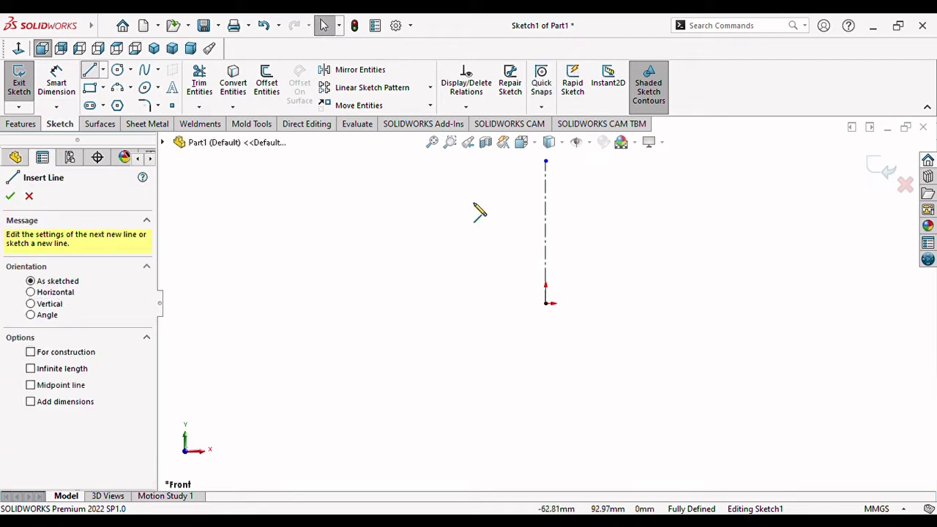
click(442, 184)
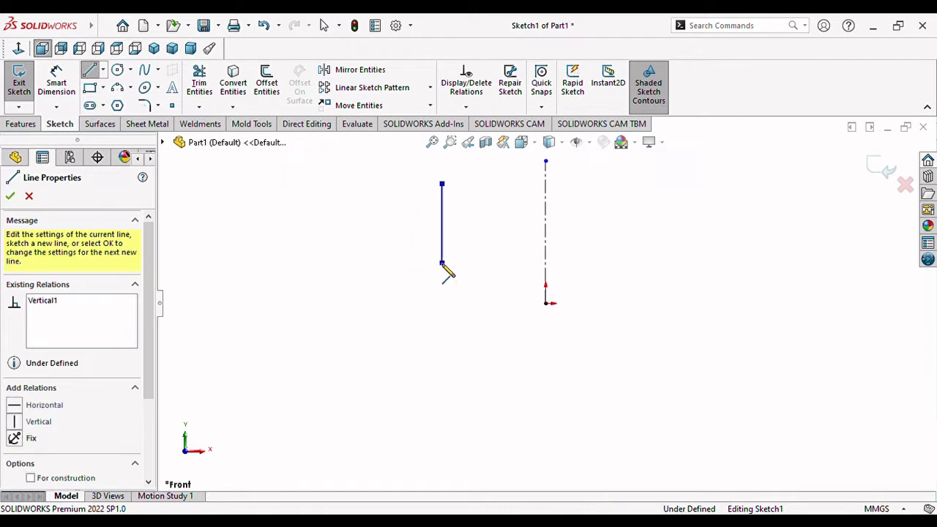
double_click(442, 269)
click(441, 263)
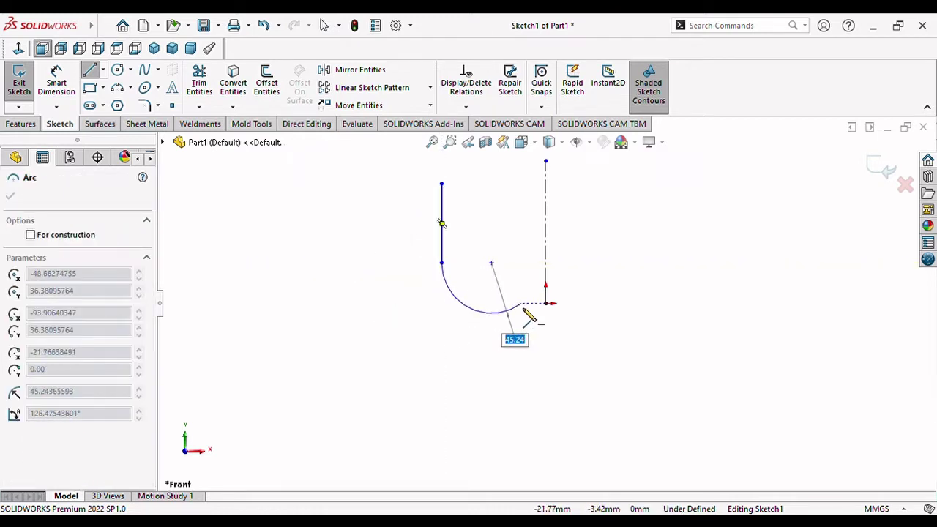
click(484, 304)
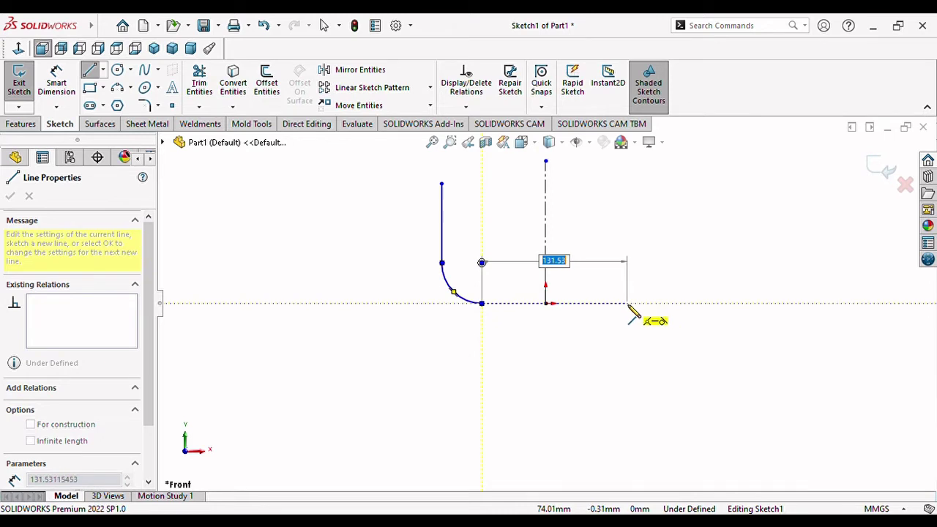
click(622, 303)
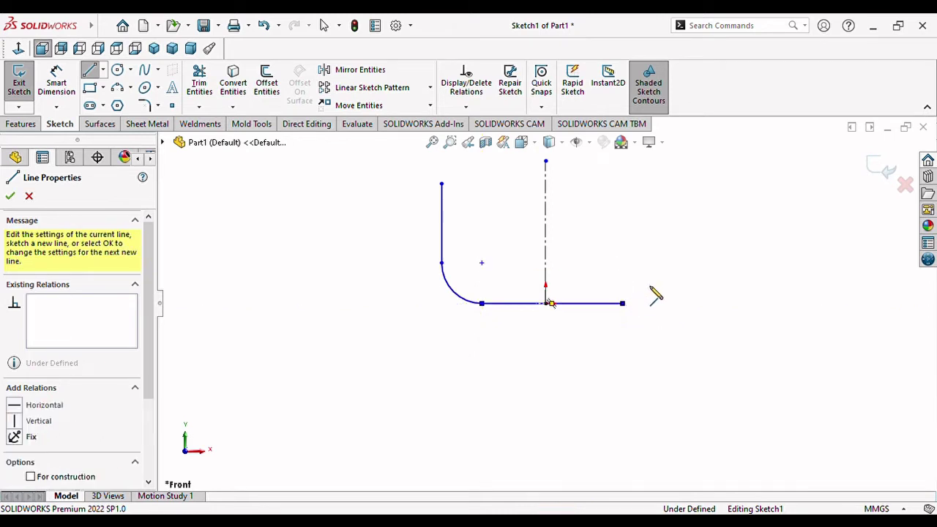
key(Escape)
key(Escape)
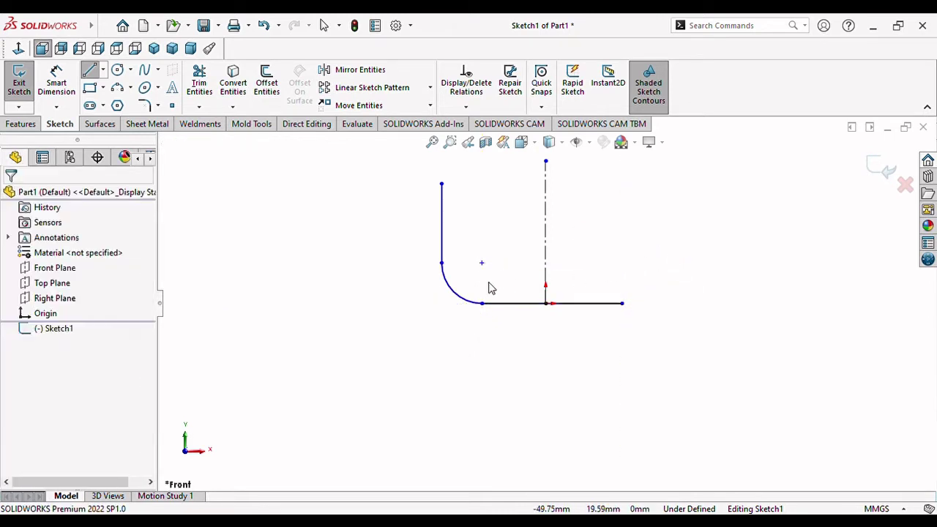
scroll(500, 268, up, 2)
scroll(542, 242, up, 1)
scroll(556, 230, down, 2)
scroll(592, 322, down, 2)
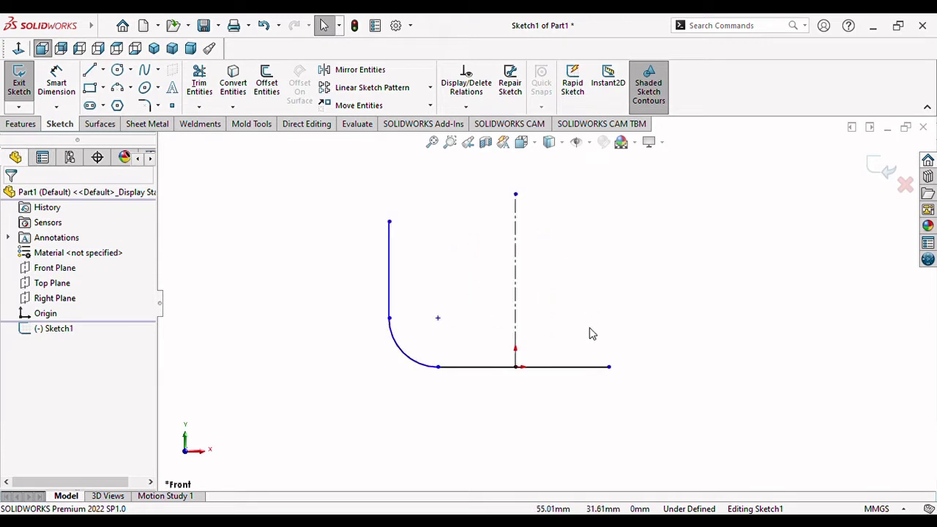
Dimension the upright line to 50 mm
click(60, 89)
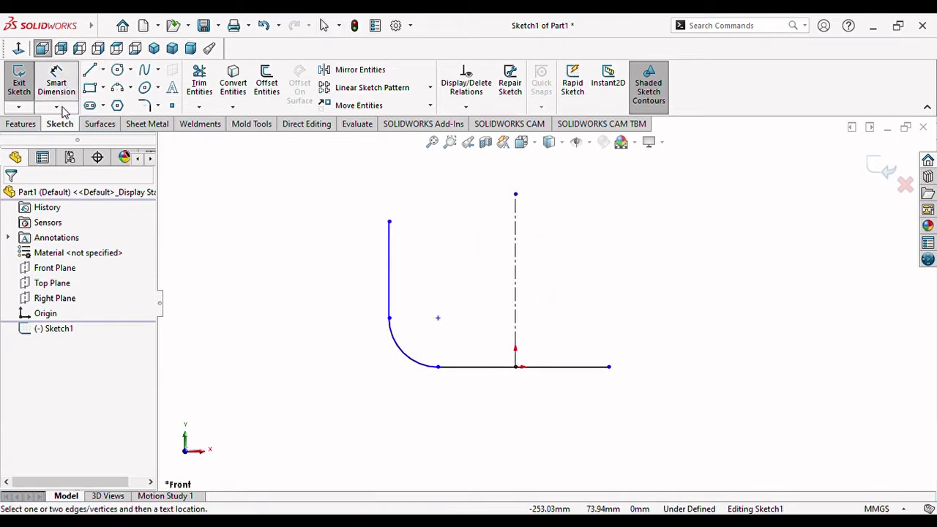
click(390, 284)
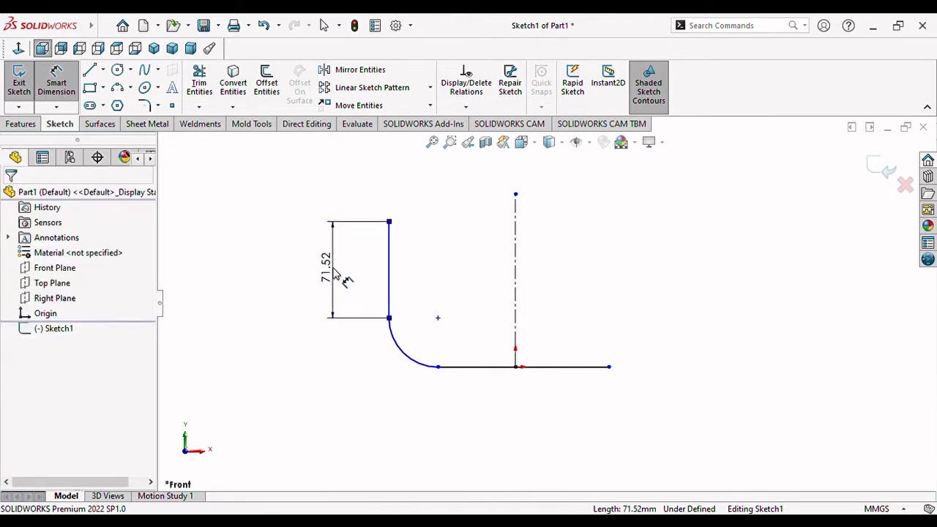
click(333, 274)
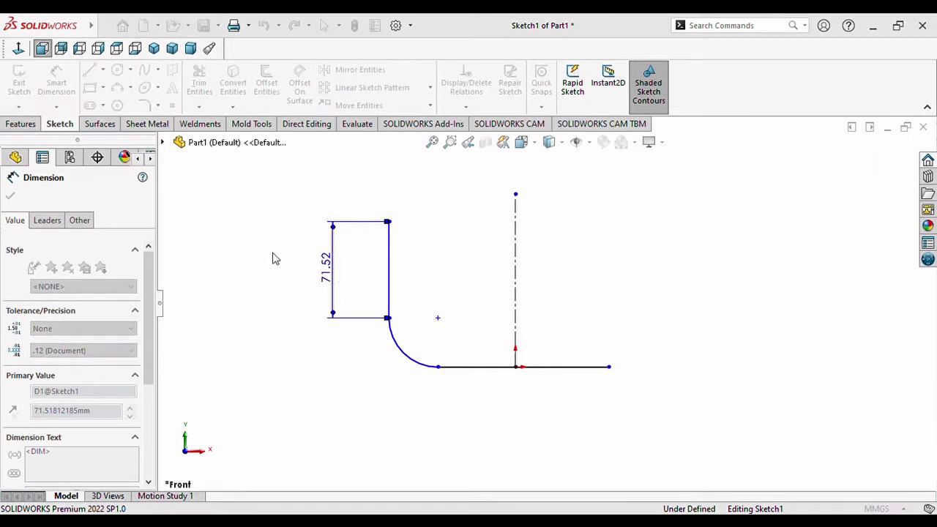
text(50)
key(Return)
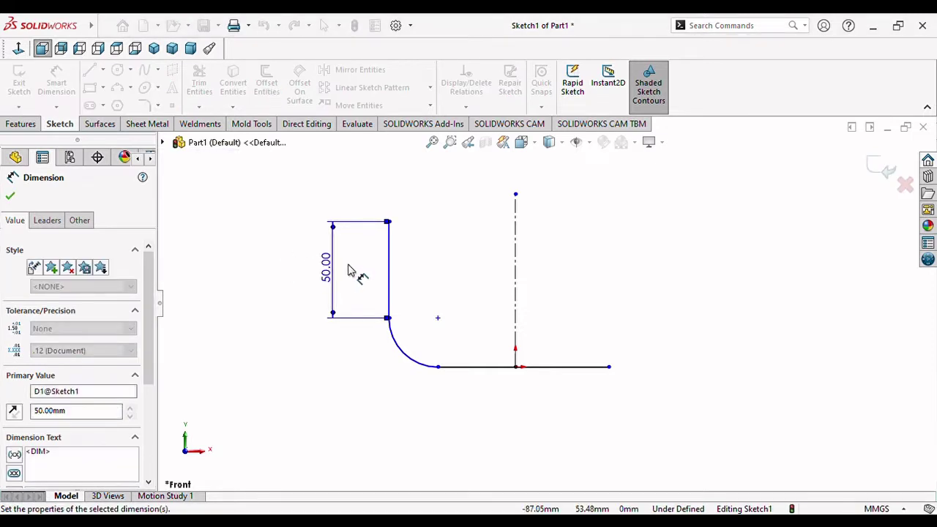
drag(326, 277, 357, 280)
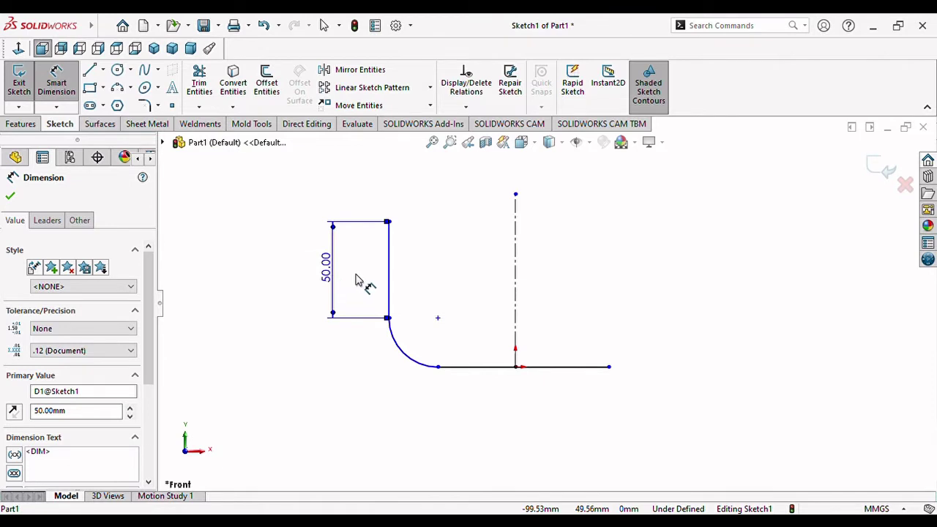
click(307, 296)
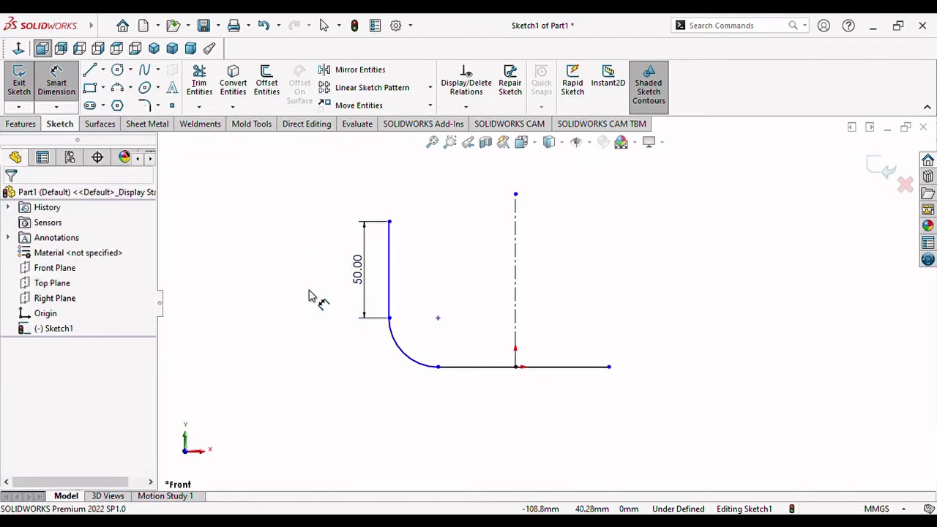
Give the corner arc a 25 mm radius dimension
click(412, 357)
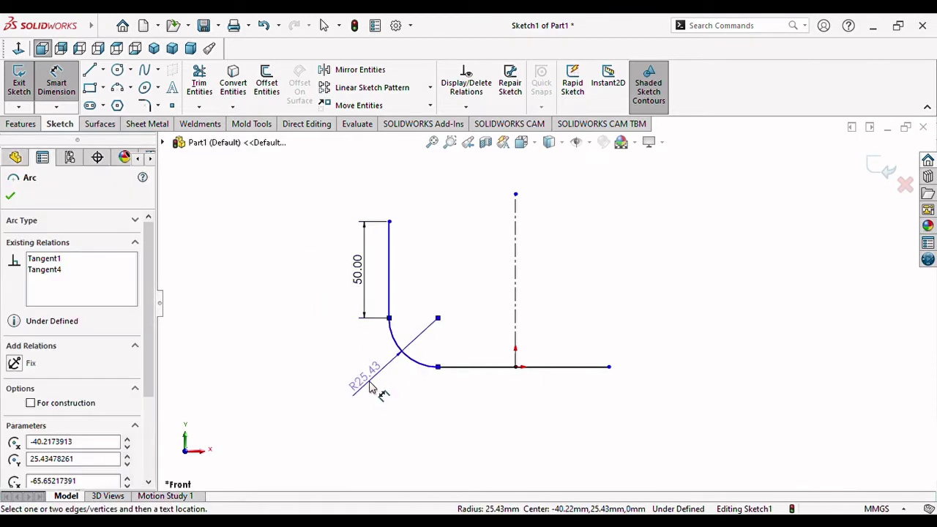
click(372, 389)
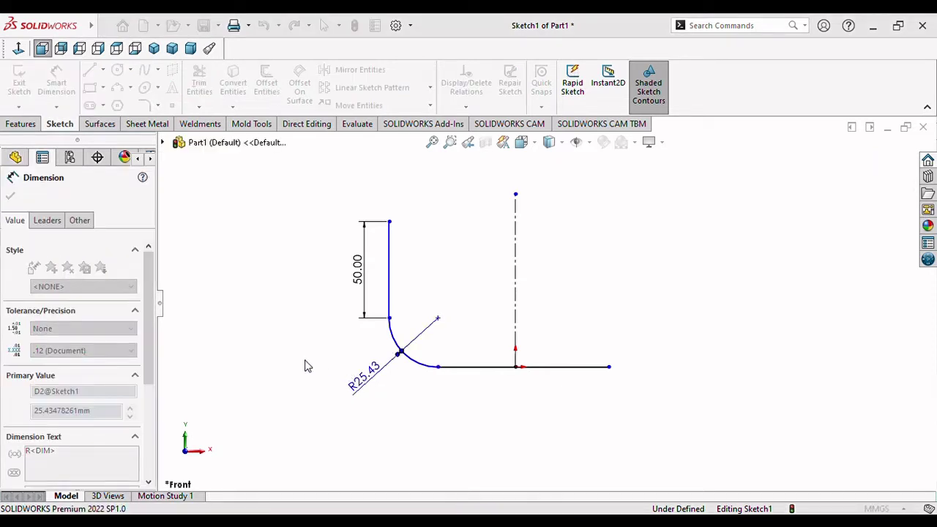
text(25)
key(Return)
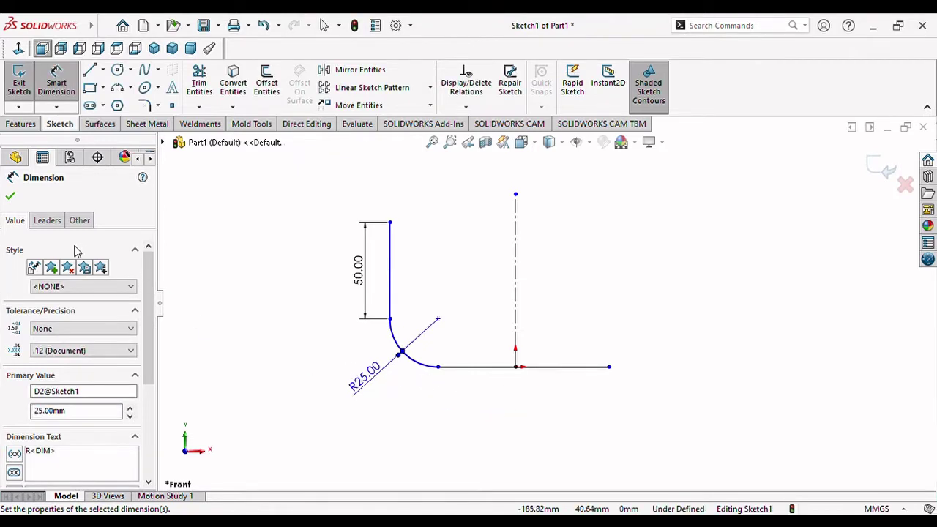
click(10, 198)
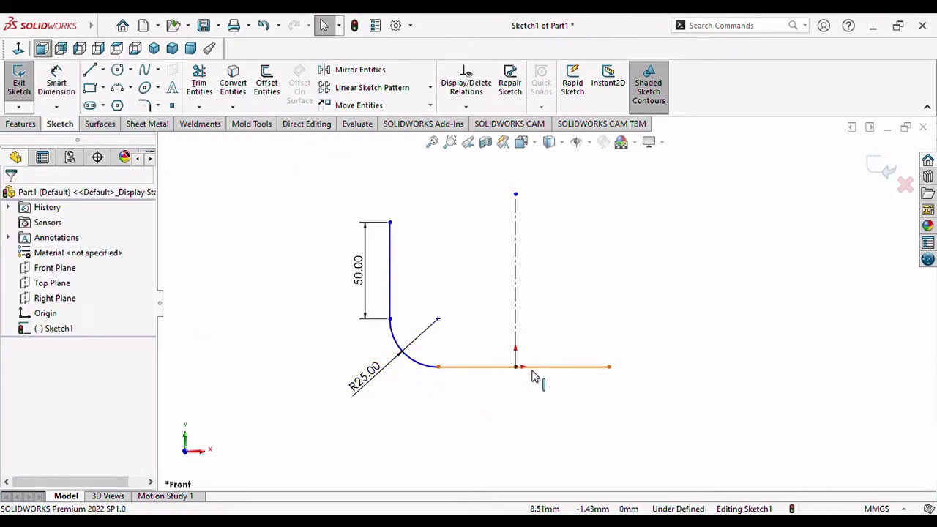
Select the bottom line's endpoint and the origin to inspect their relation
scroll(533, 377, down, 3)
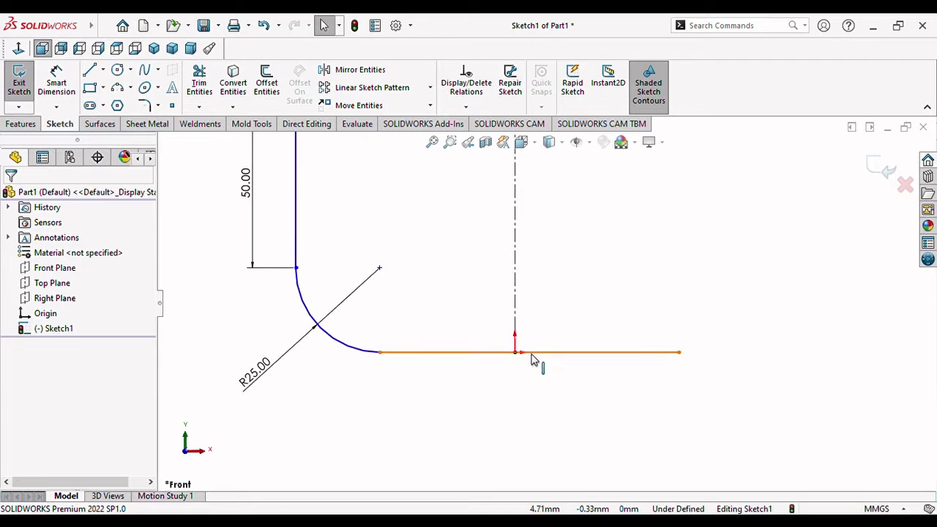
click(528, 354)
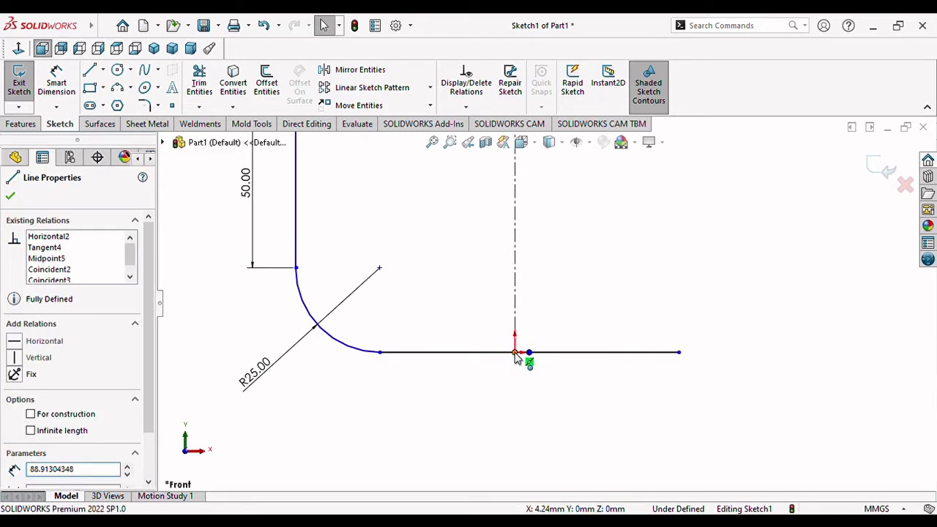
click(515, 353)
ctrl+click(516, 353)
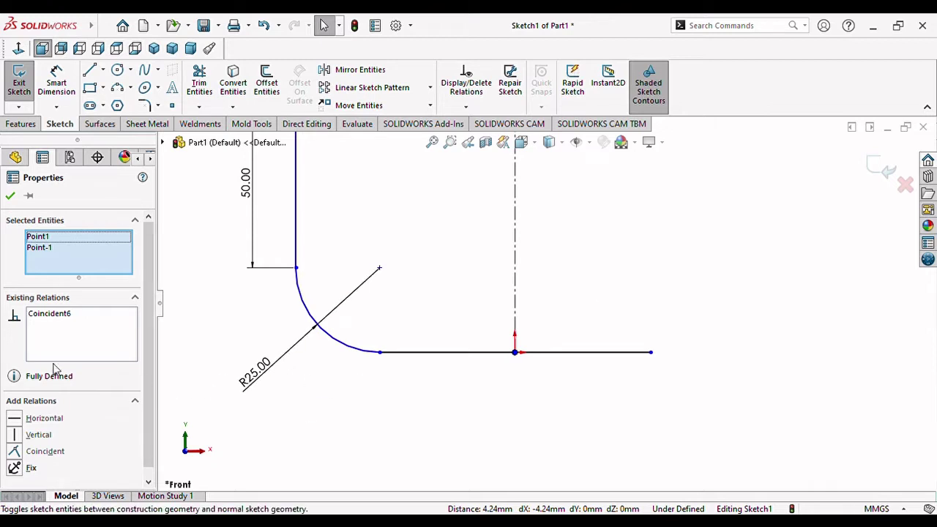
click(10, 197)
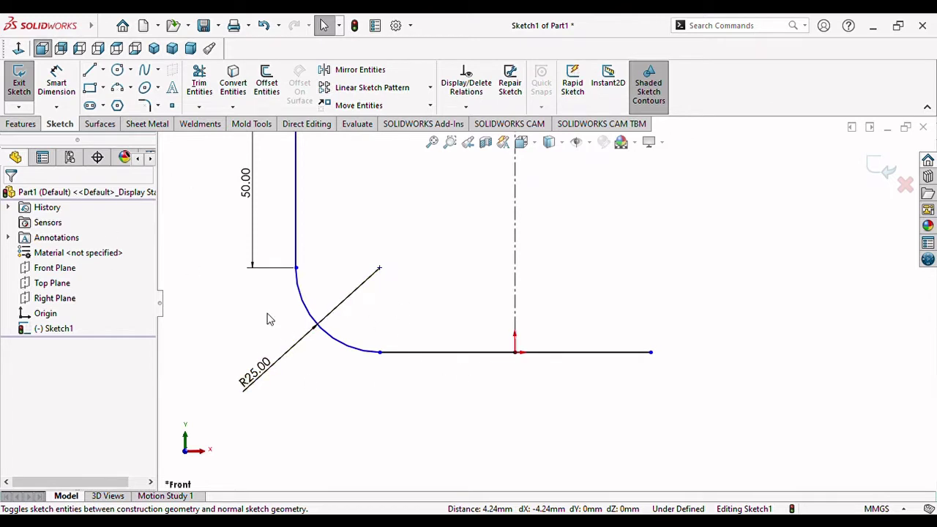
Dimension the bottom horizontal line to 114 mm, fully defining Sketch1
click(75, 91)
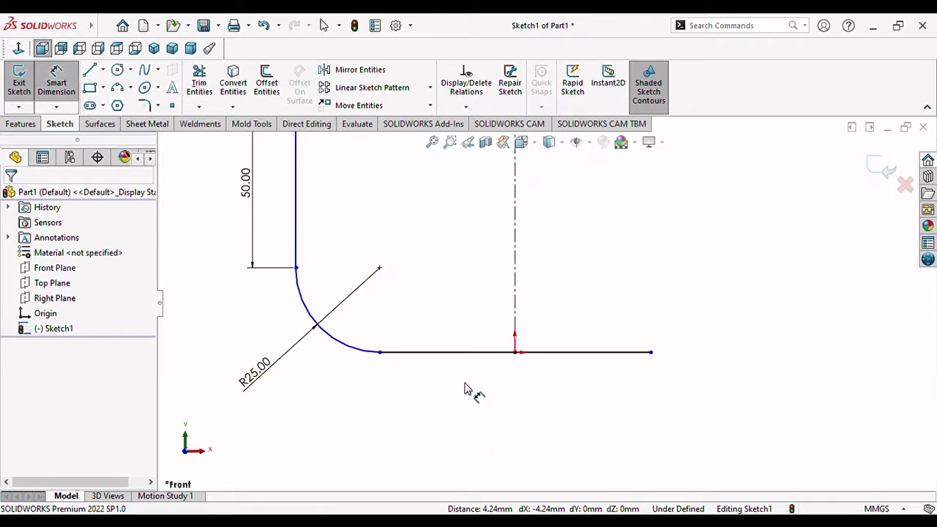
click(505, 412)
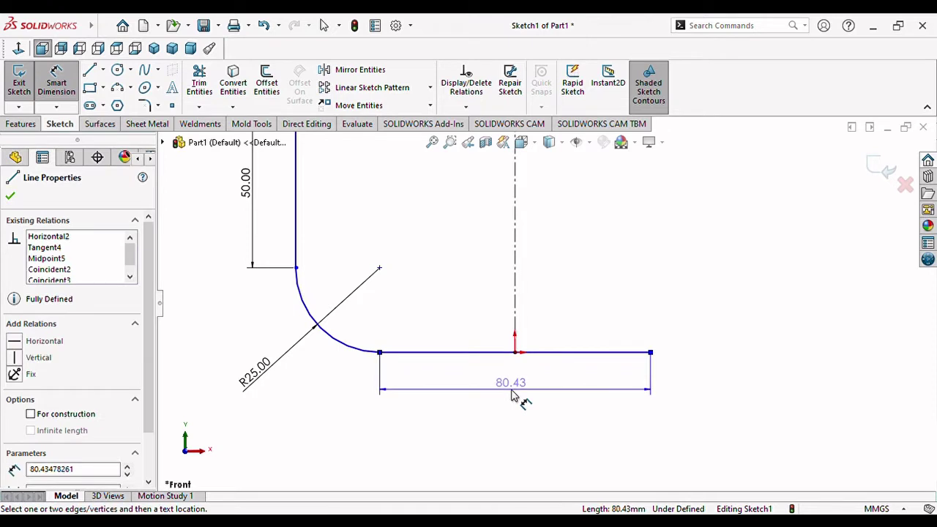
click(521, 401)
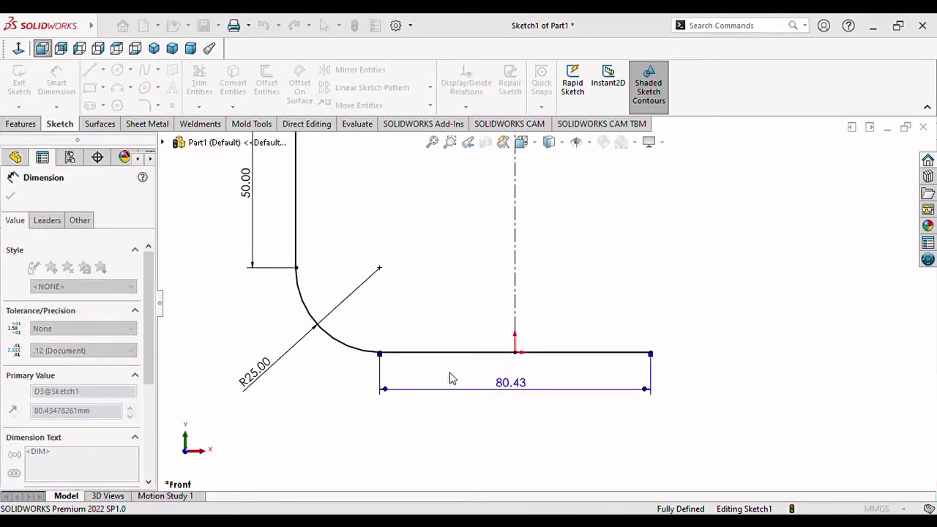
text(114)
key(Return)
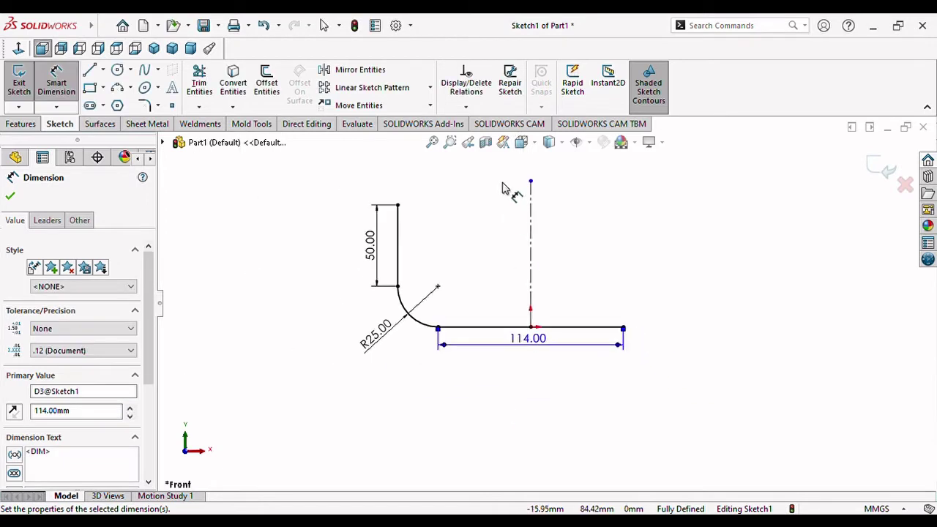
scroll(516, 208, down, 2)
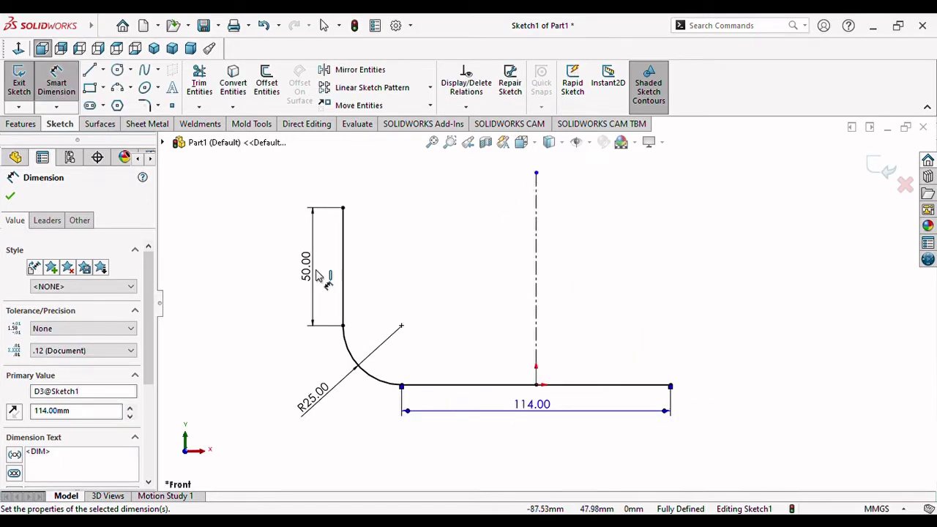
click(10, 197)
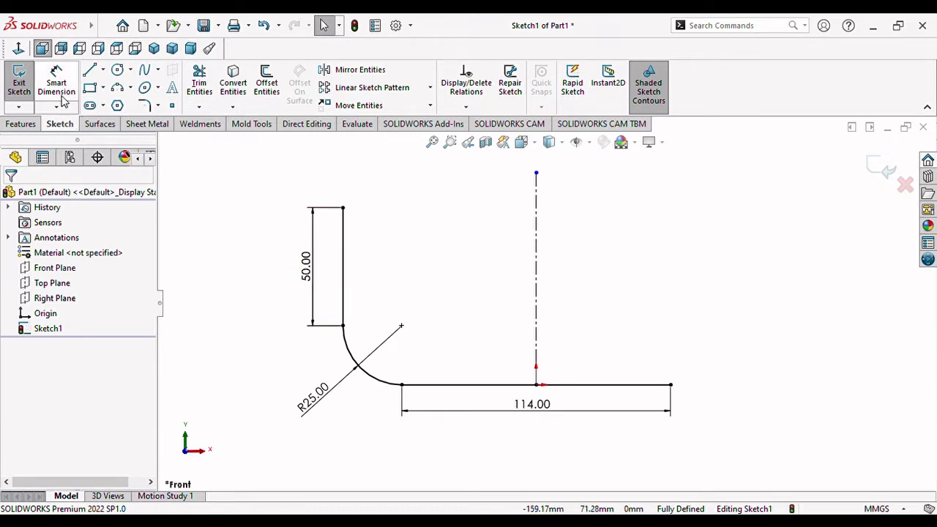
Mirror the upright line and corner arc about the centerline, then exit Sketch1
click(344, 273)
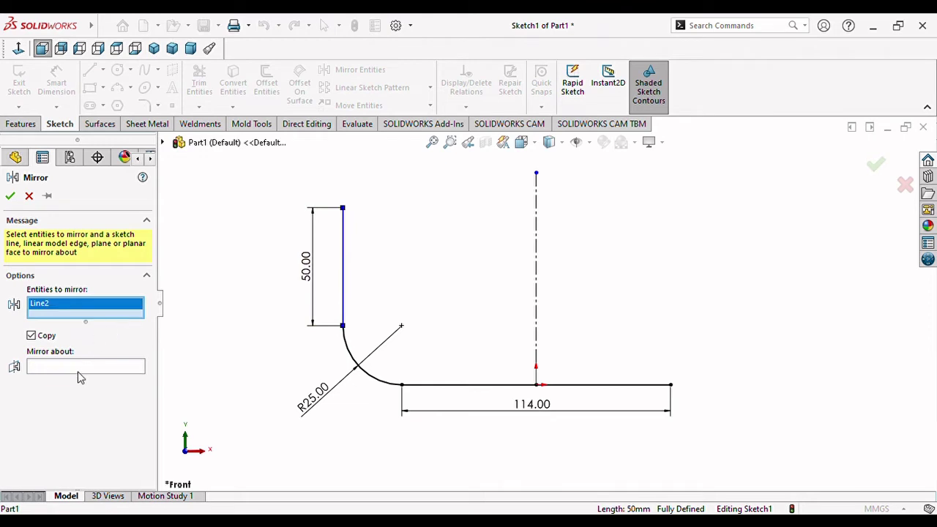
click(353, 358)
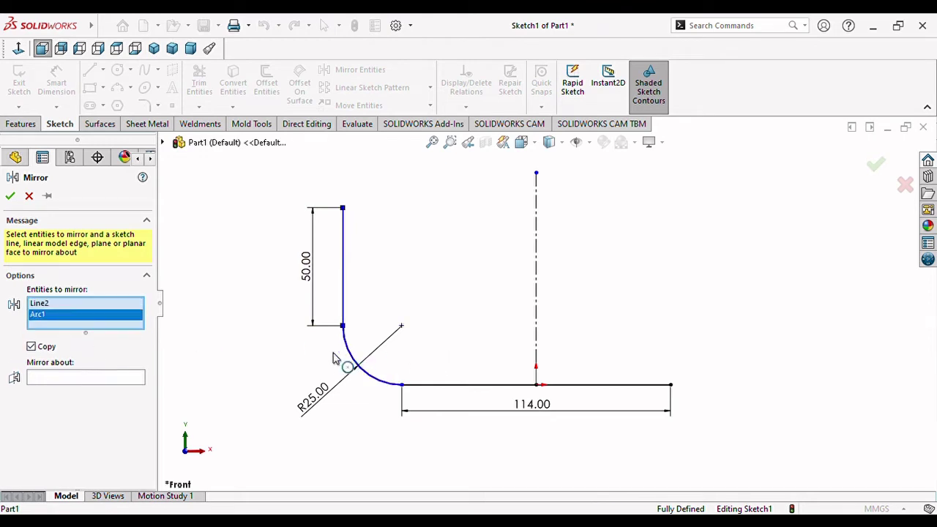
click(41, 379)
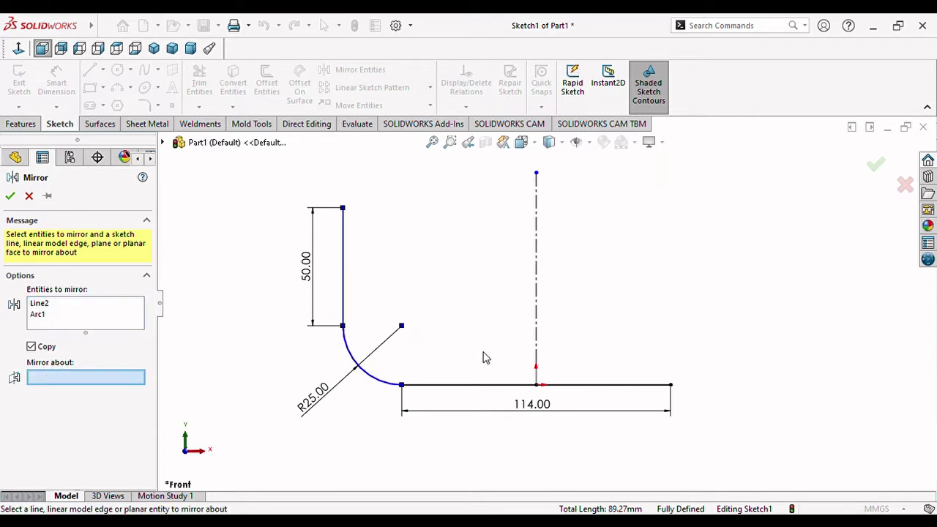
click(537, 254)
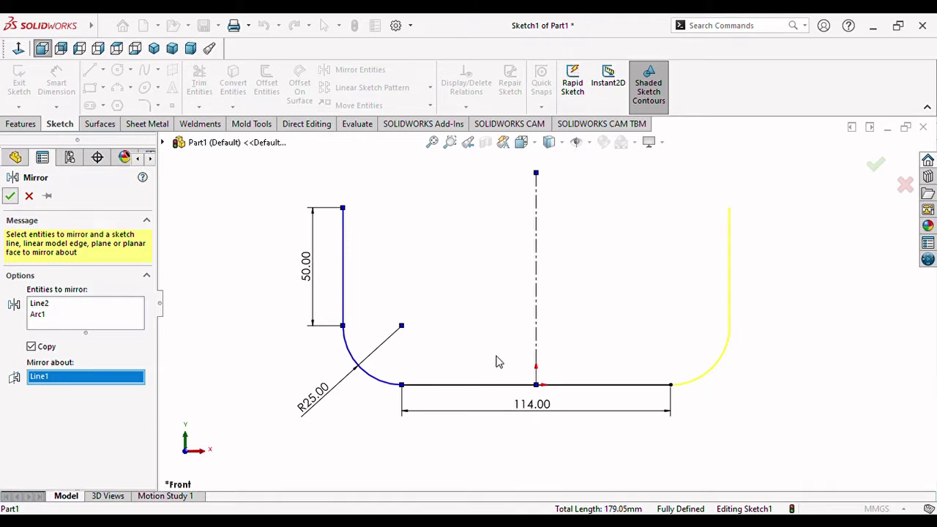
key(Return)
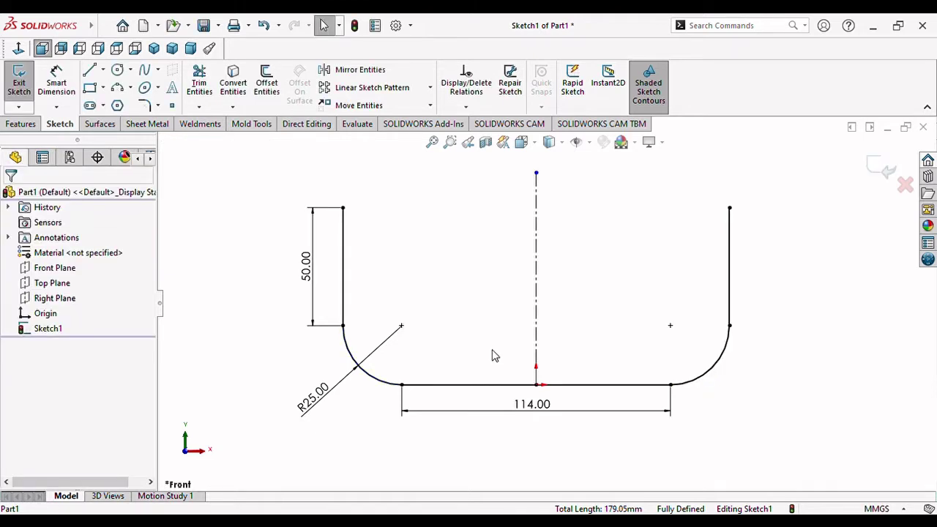
scroll(702, 385, up, 2)
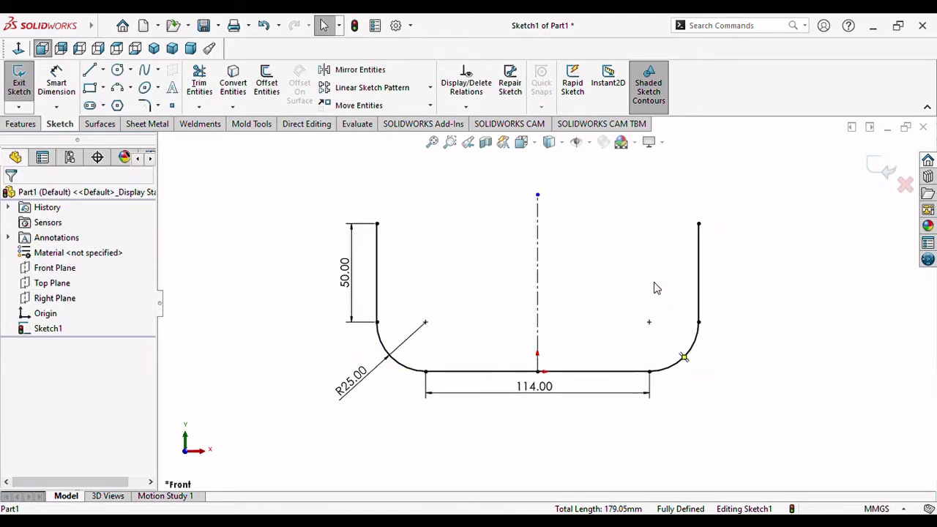
scroll(659, 289, down, 1)
scroll(688, 314, up, 1)
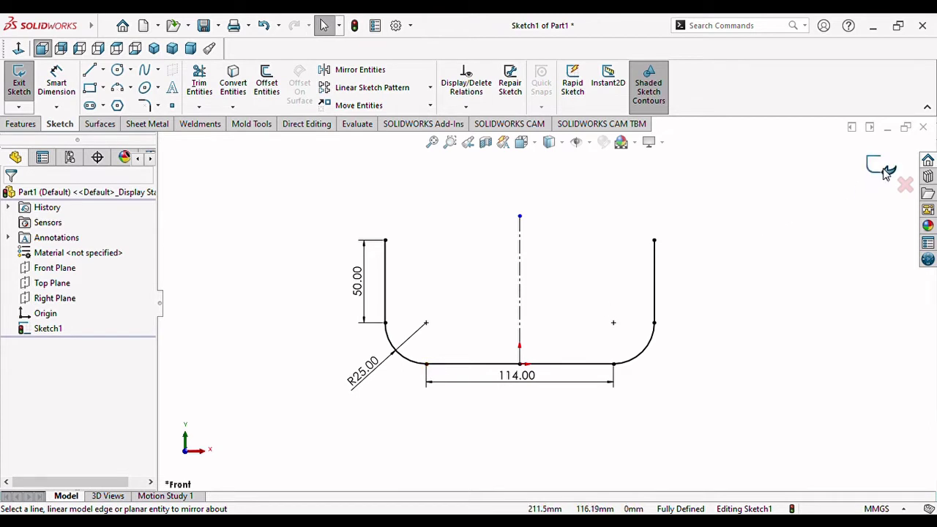
key(ctrl+b)
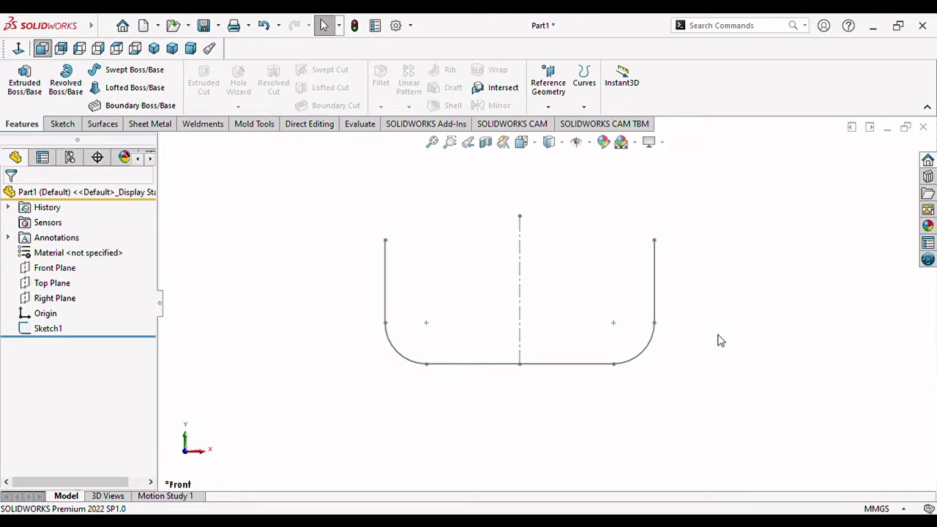
Create Plane1 referencing the Right Plane with a 28 mm offset distance
mouse_move(745, 339)
middle_down()
mouse_move(701, 318)
mouse_move(733, 326)
mouse_move(654, 315)
middle_up()
click(324, 25)
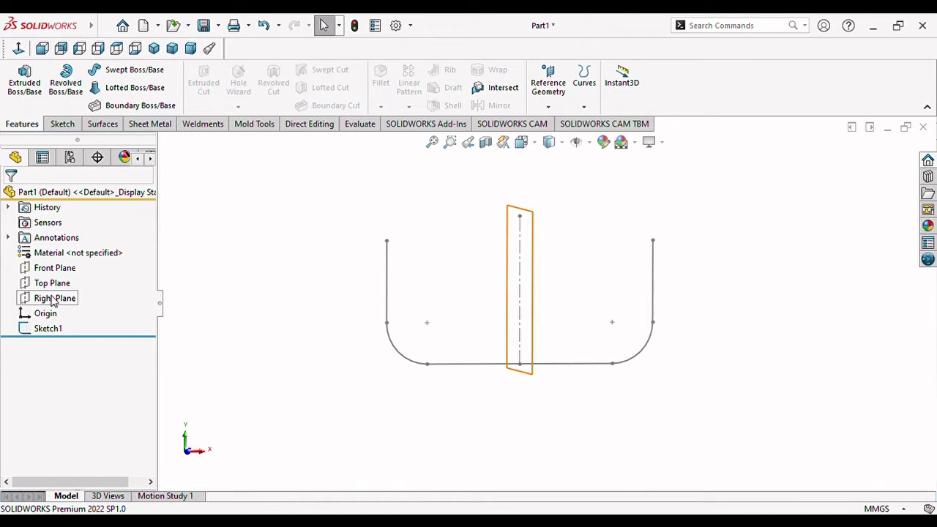
click(52, 302)
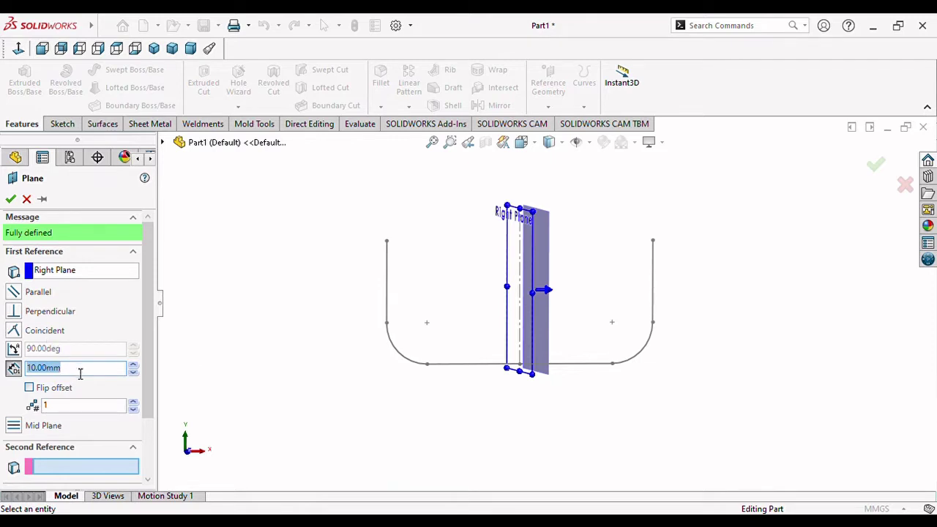
click(85, 372)
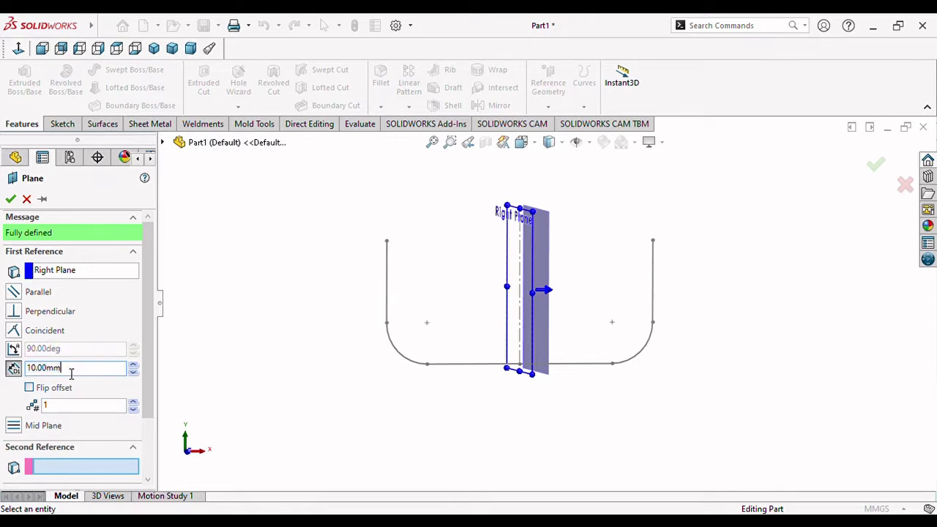
drag(71, 374, 23, 372)
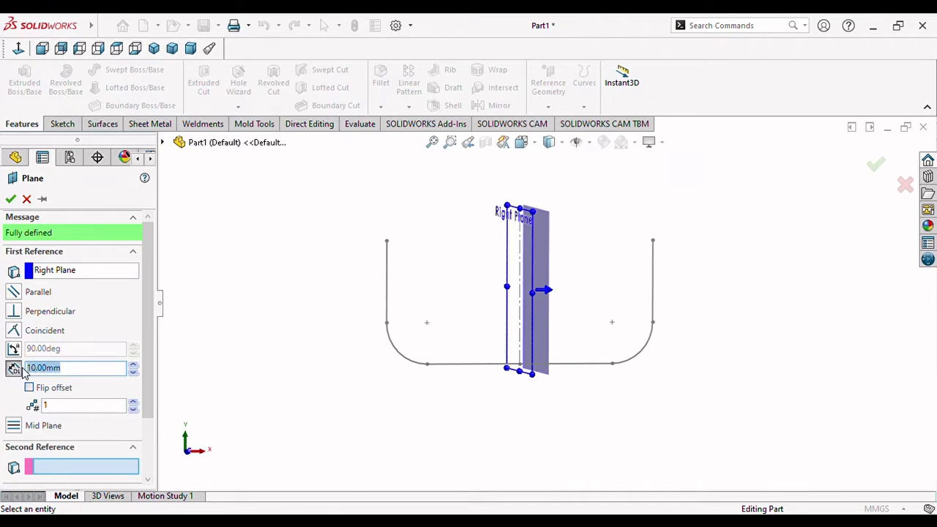
key(BackSpace)
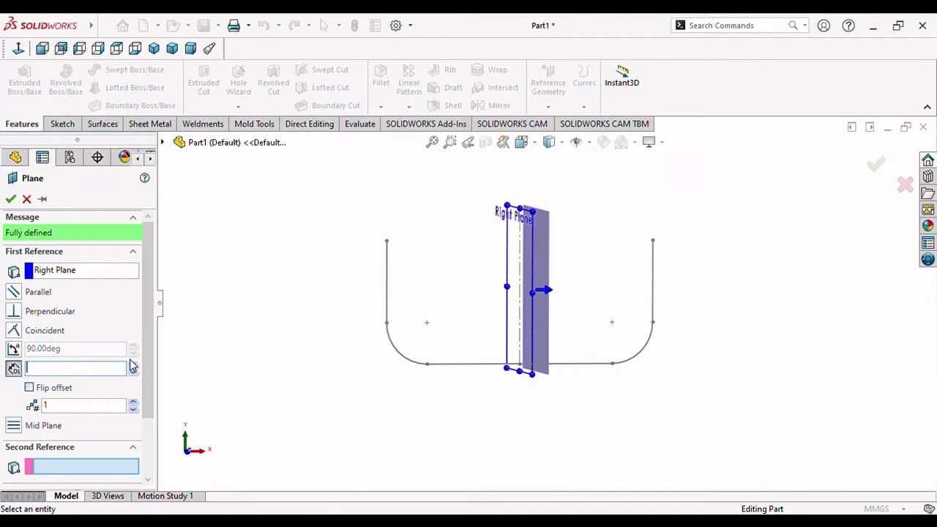
text(28)
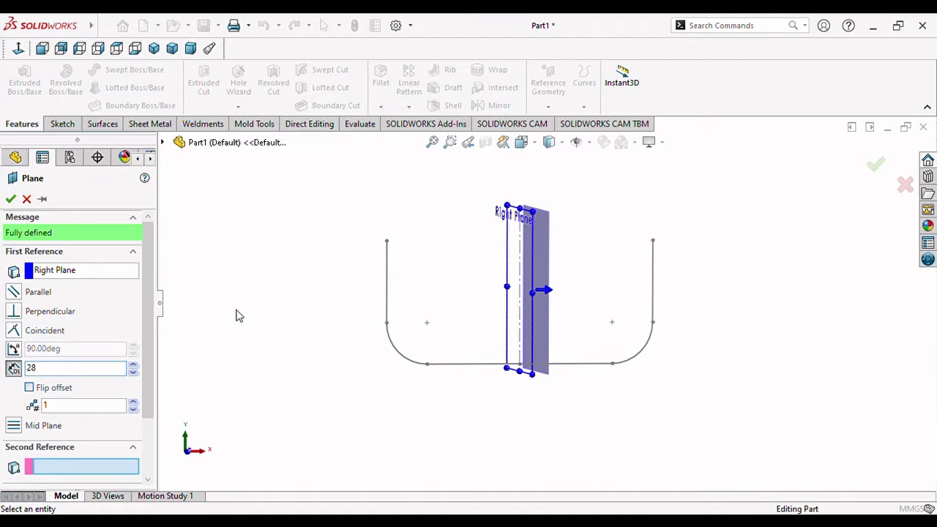
key(Return)
mouse_move(512, 397)
middle_down()
mouse_move(522, 367)
mouse_move(527, 381)
middle_up()
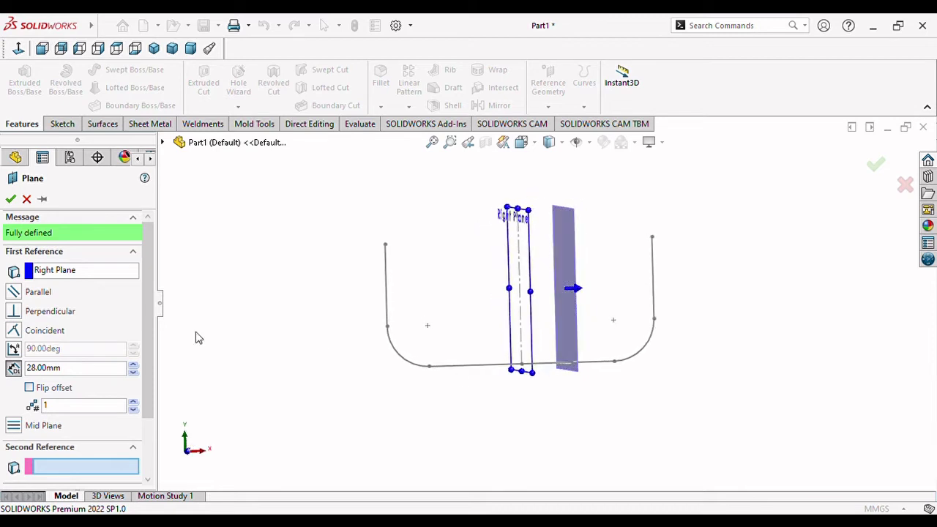
click(10, 198)
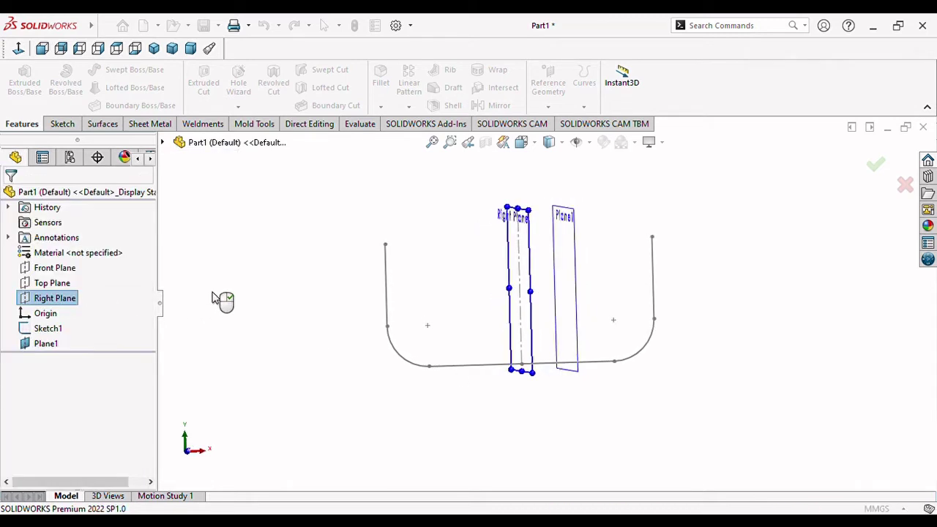
Sketch on Plane1, viewed normal-to: a 50 mm vertical line from the origin plus a tangent quarter-arc
click(15, 51)
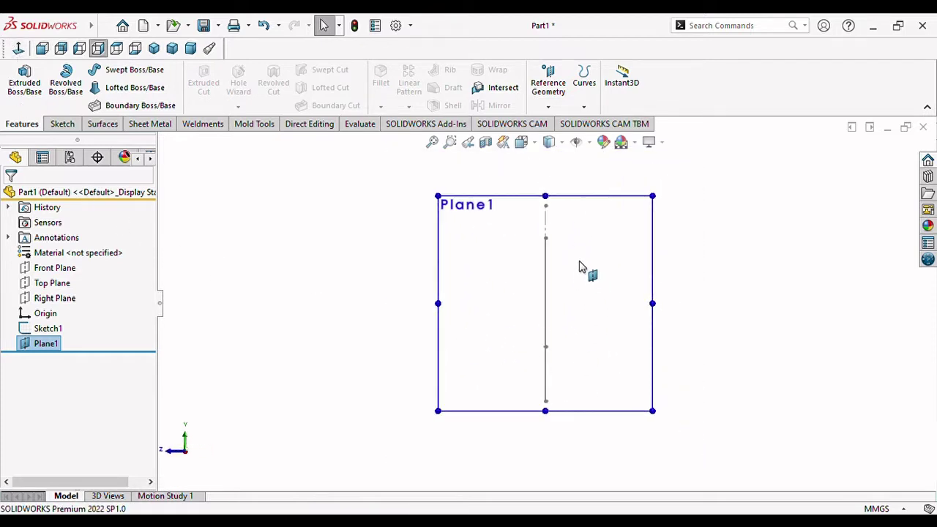
click(57, 126)
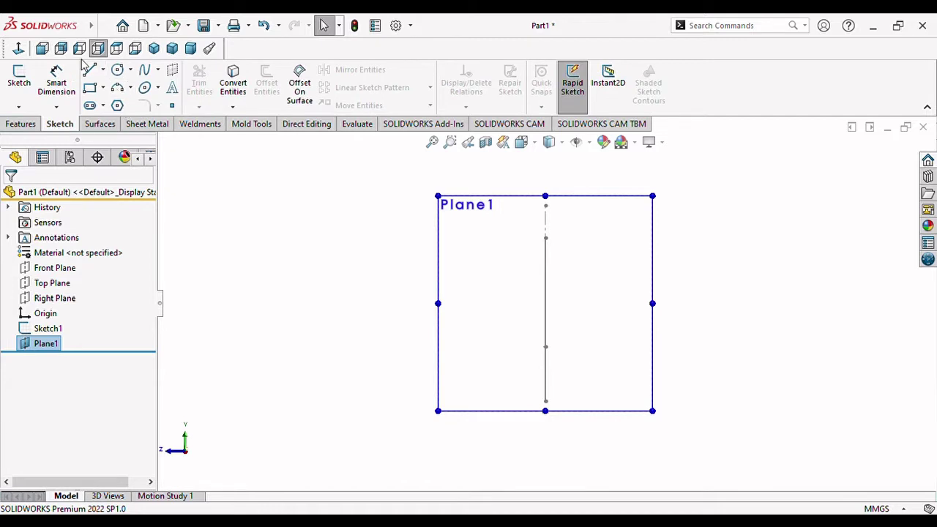
click(546, 400)
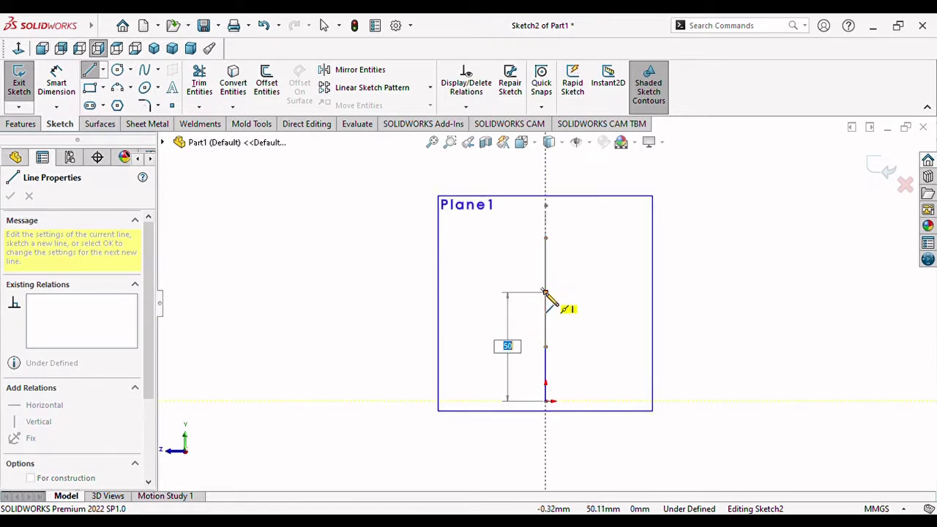
click(545, 293)
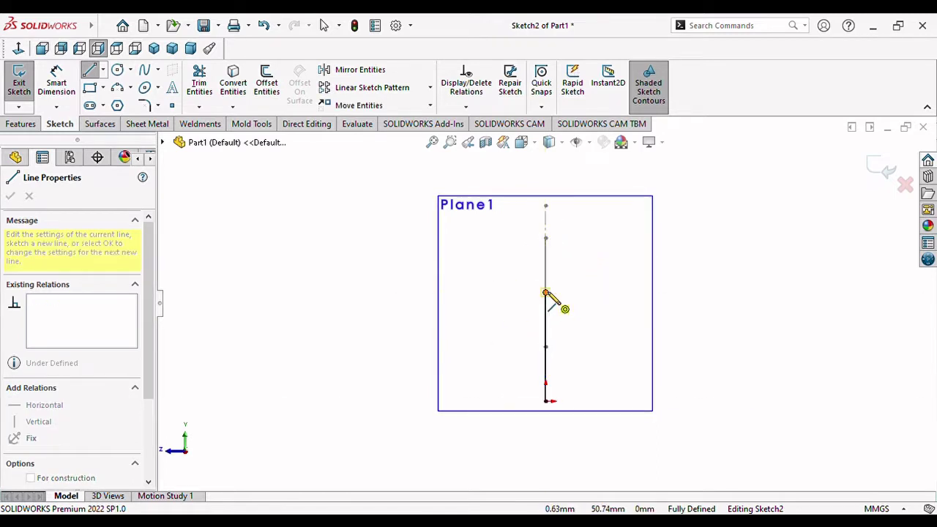
key(a)
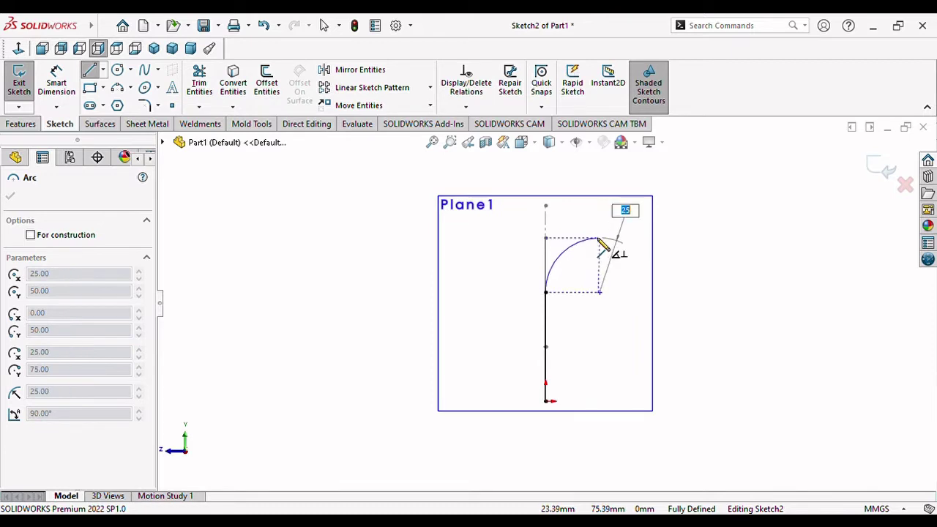
click(599, 240)
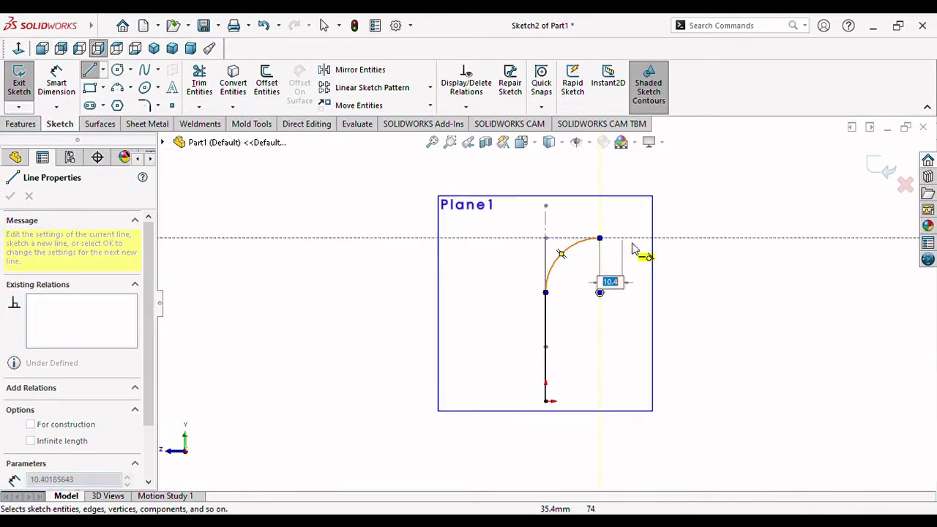
key(Escape)
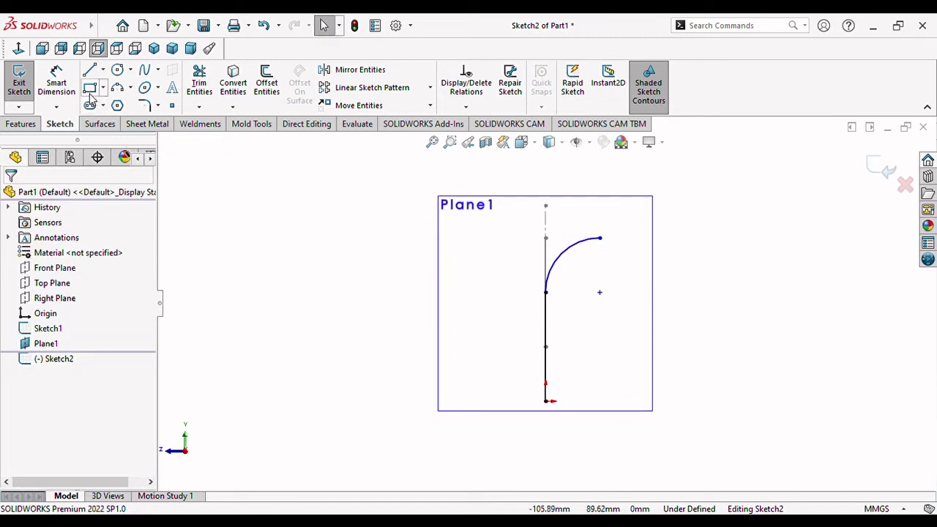
Add a horizontal line extending right from the arc's end
click(90, 70)
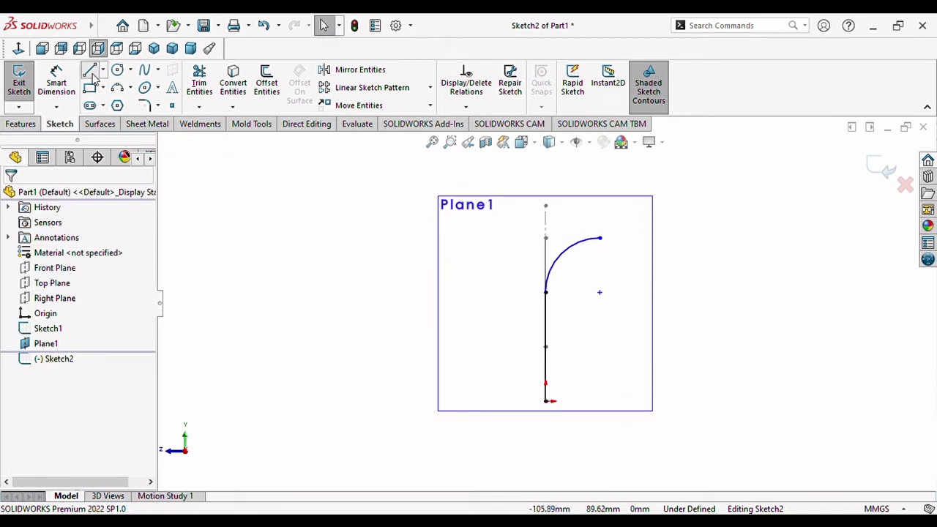
click(600, 239)
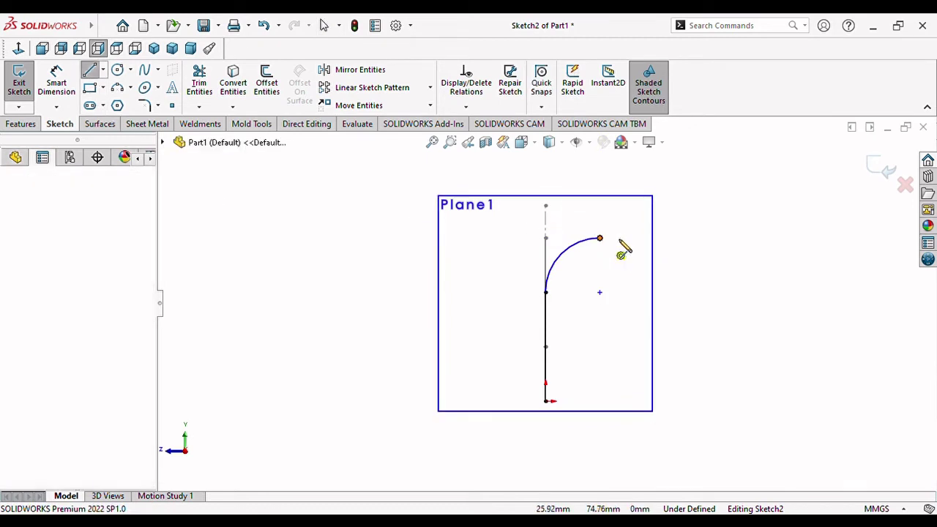
click(661, 239)
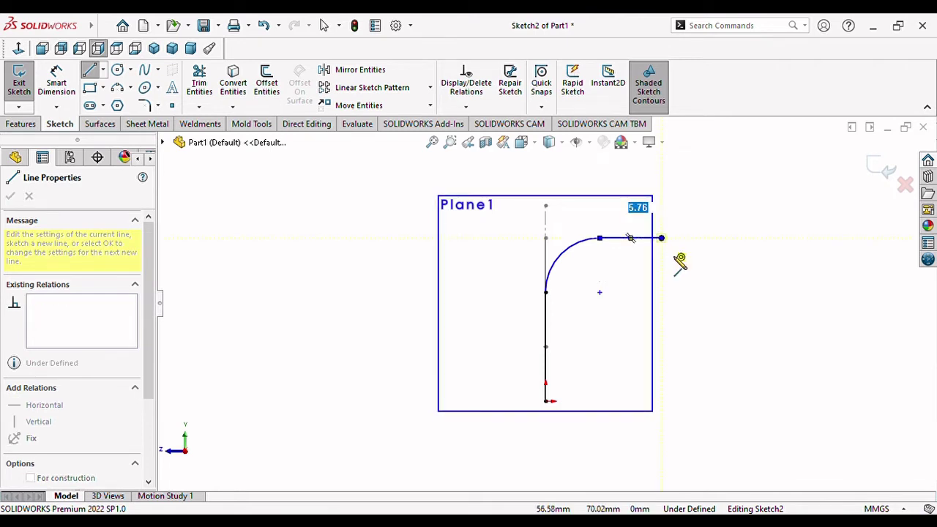
key(Escape)
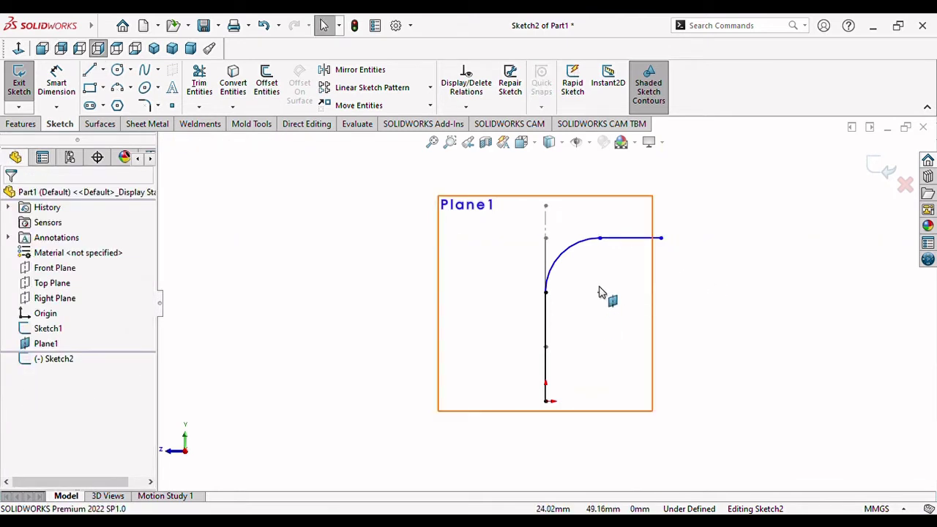
key(f)
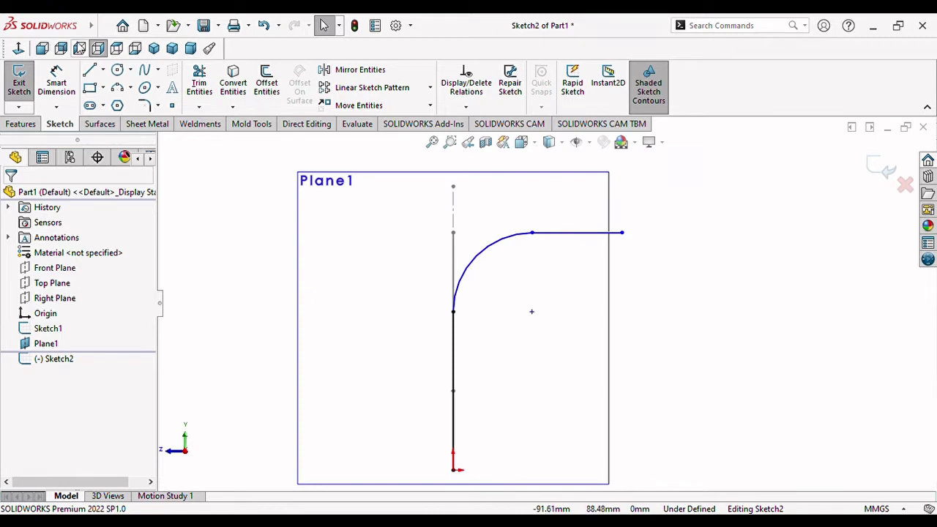
click(56, 82)
Dimension the branch path: 50 mm vertical line, R25 arc, 25 mm horizontal line
key(z)
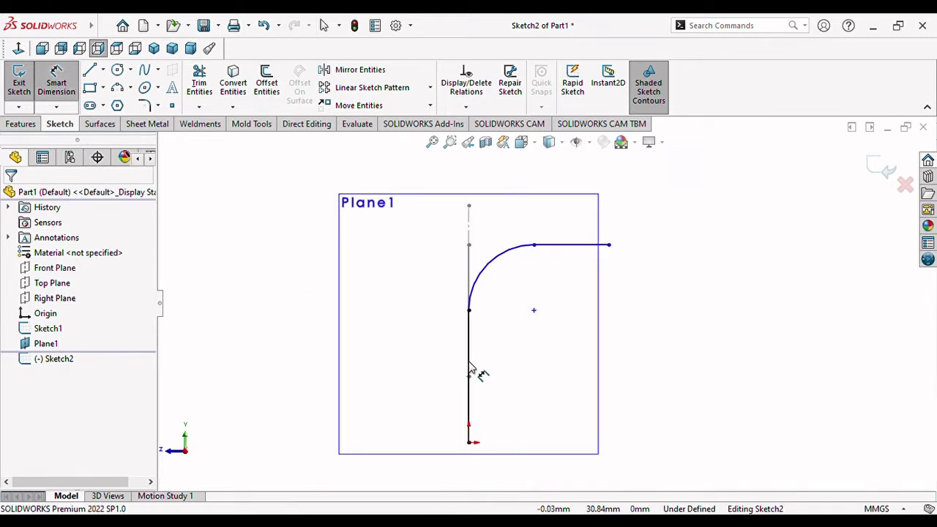
click(469, 370)
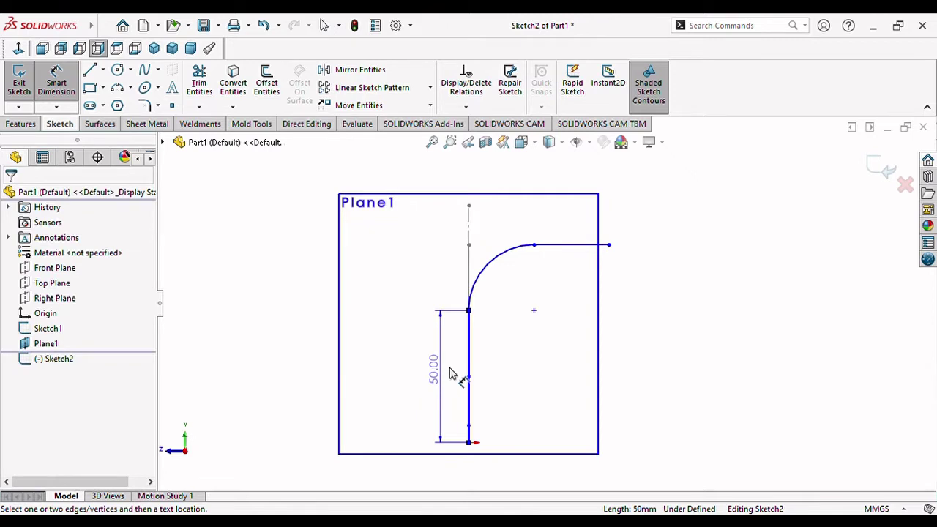
click(450, 374)
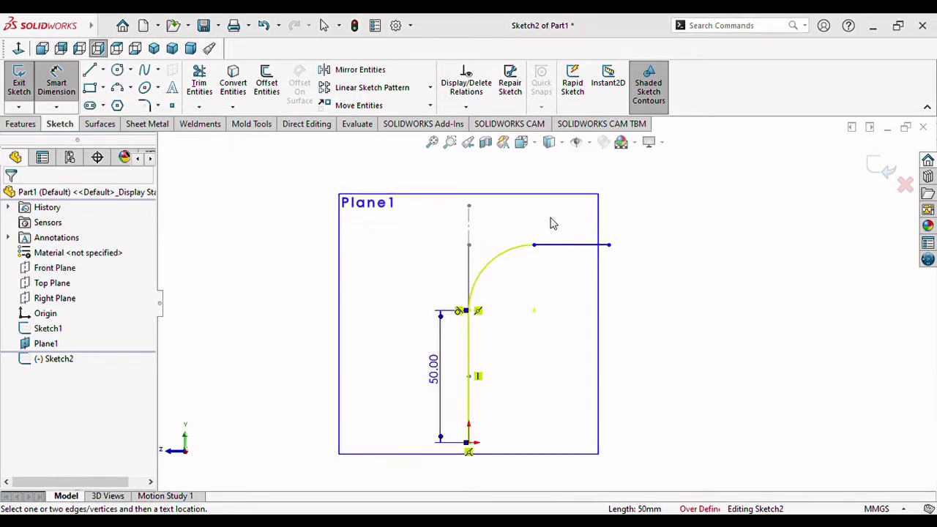
click(500, 262)
click(522, 307)
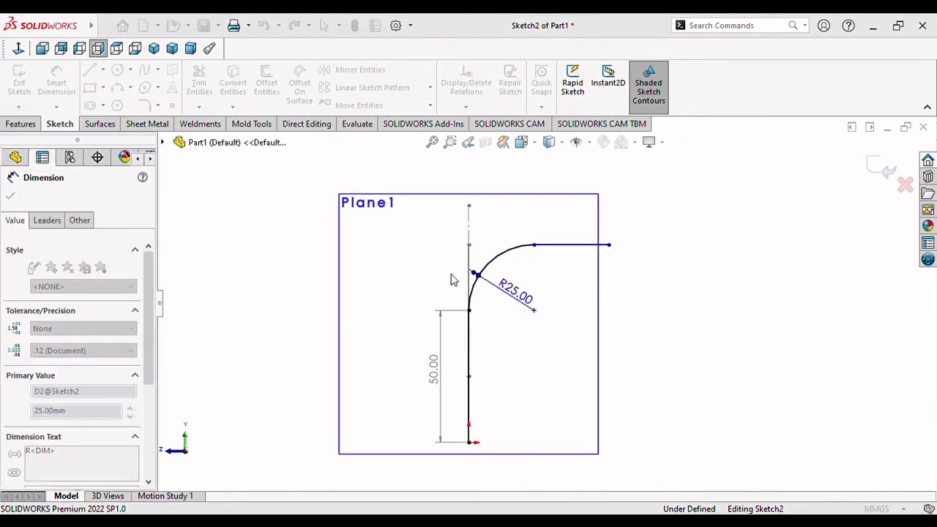
click(579, 245)
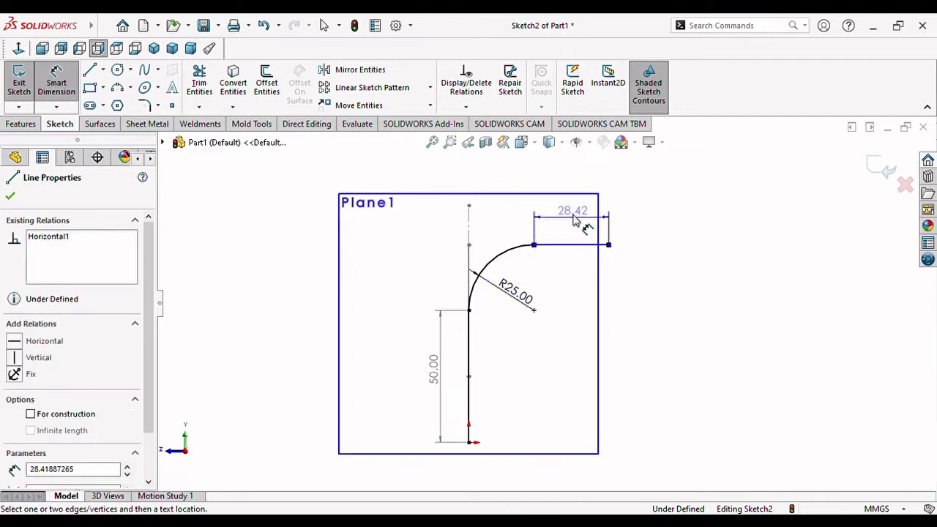
click(575, 221)
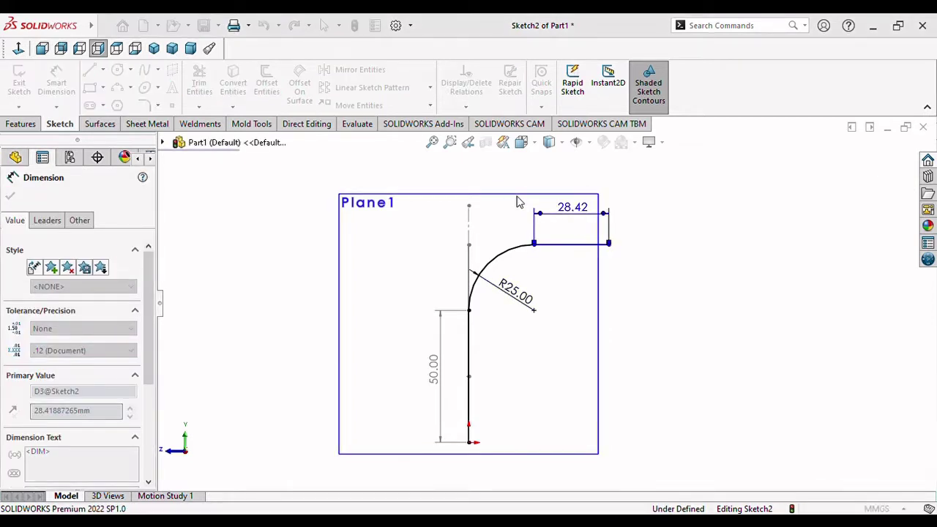
text(25)
key(Return)
Exit Sketch2 and orbit to view the branch path in 3D
scroll(595, 313, up, 3)
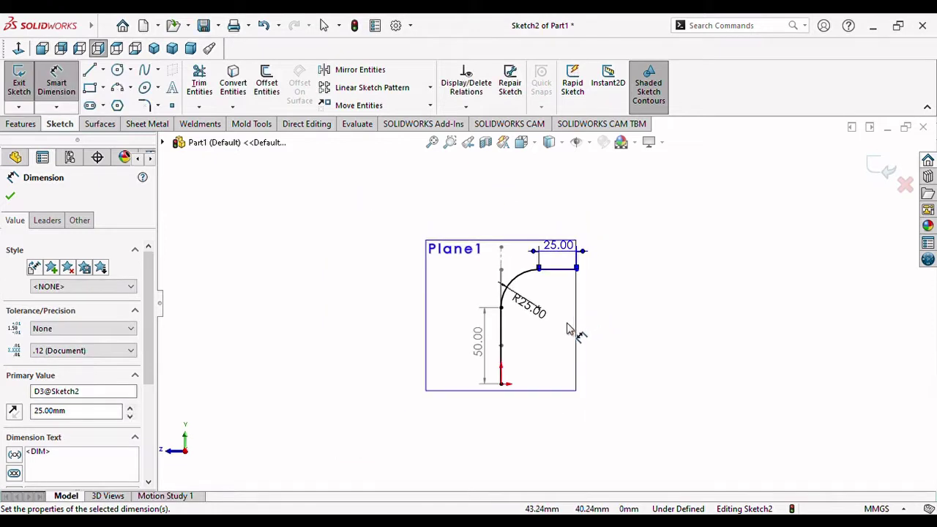
scroll(576, 325, down, 1)
click(888, 172)
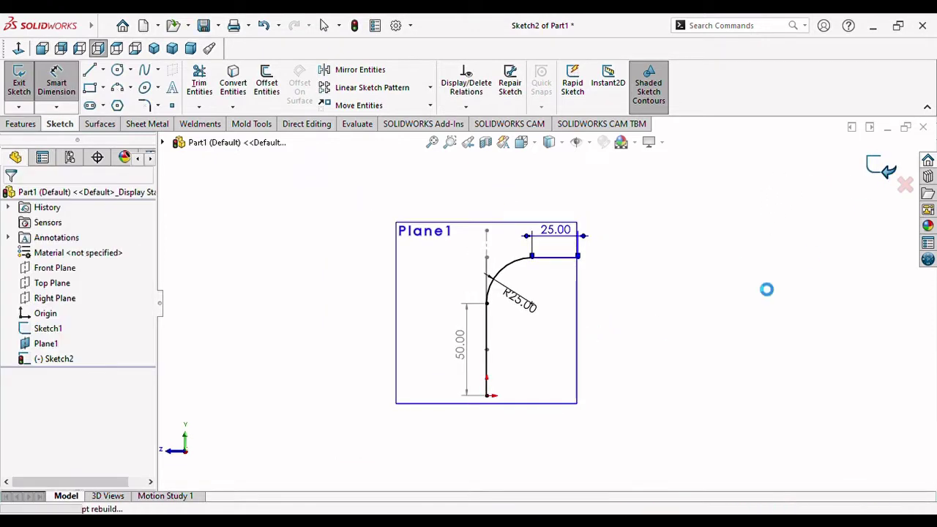
middle_drag(688, 317, 546, 334)
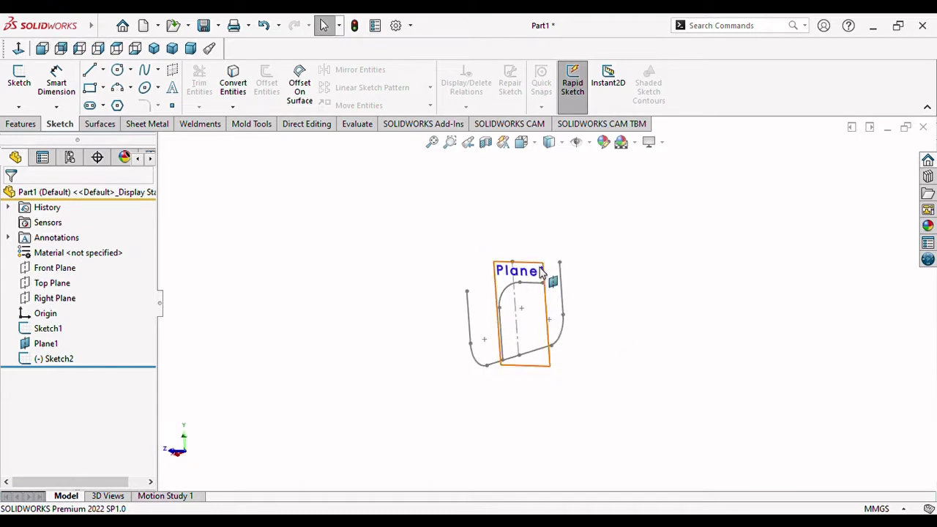
Hide Plane1 and orbit the model to a new angle
click(548, 269)
click(620, 230)
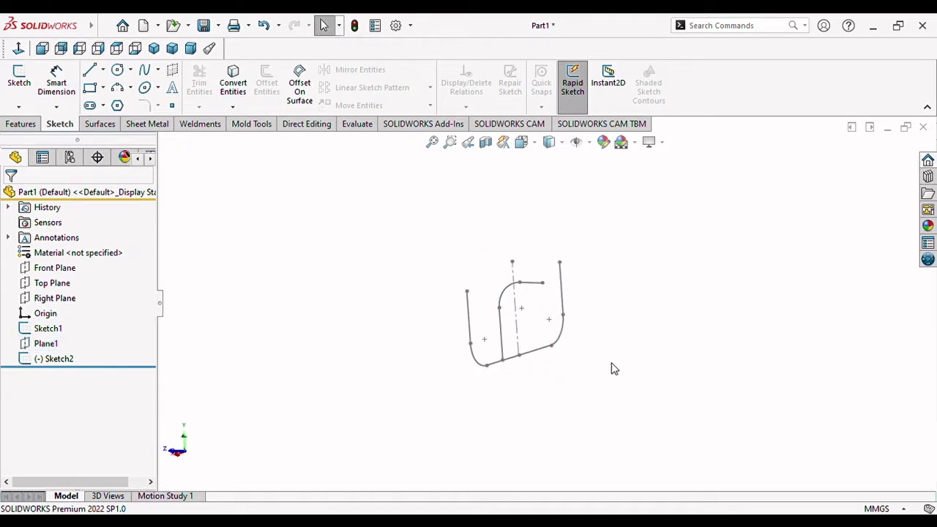
mouse_move(611, 368)
middle_down()
mouse_move(569, 352)
mouse_move(613, 352)
middle_up()
middle_drag(598, 332, 614, 386)
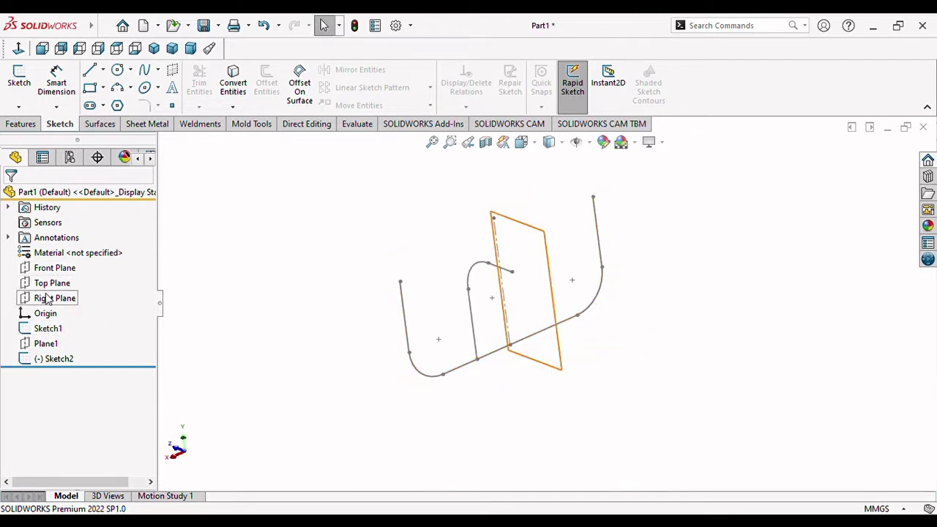
Create a plane offset 28 mm from the Right Plane with the offset flipped
click(47, 299)
mouse_move(199, 157)
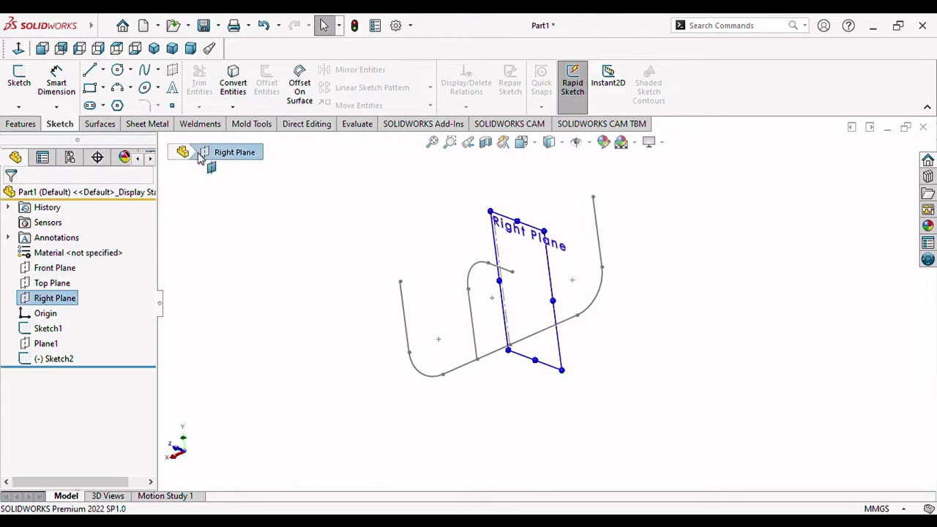
click(22, 123)
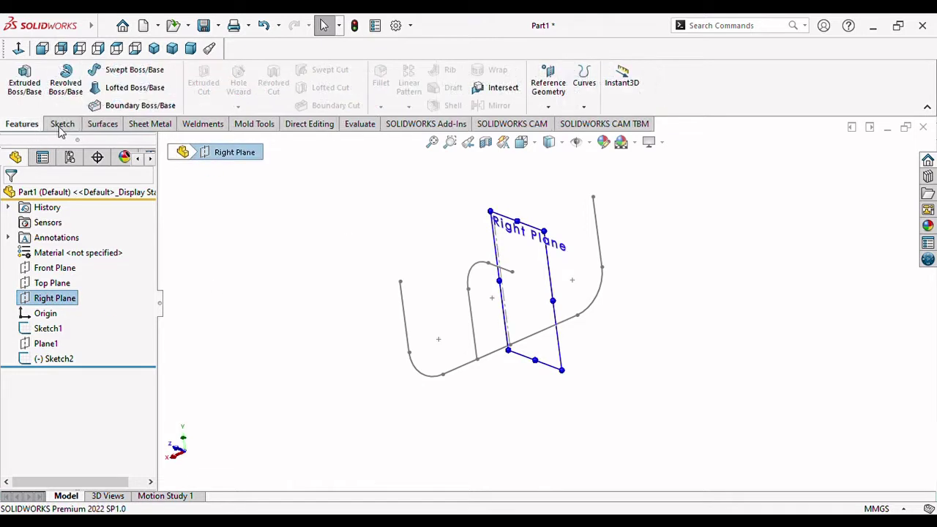
click(551, 102)
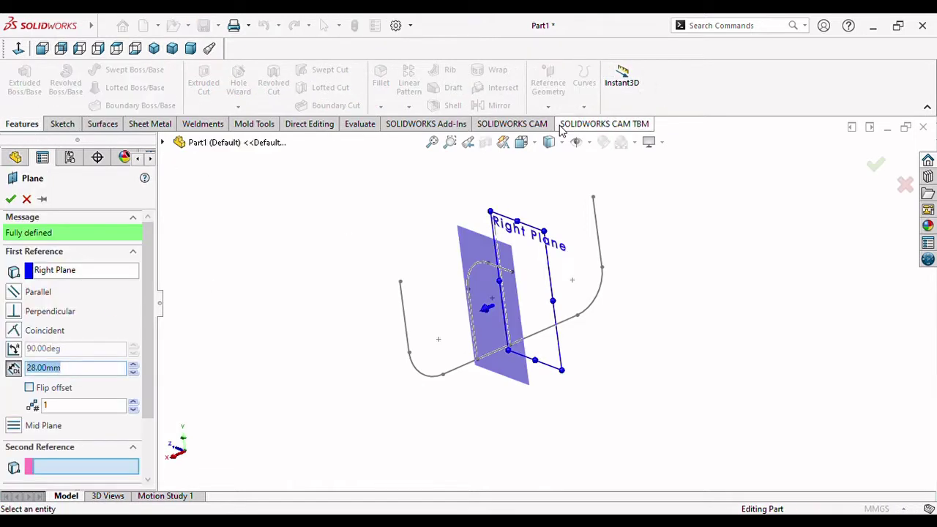
mouse_move(588, 368)
middle_down()
mouse_move(568, 349)
mouse_move(591, 347)
mouse_move(554, 373)
mouse_move(569, 371)
middle_up()
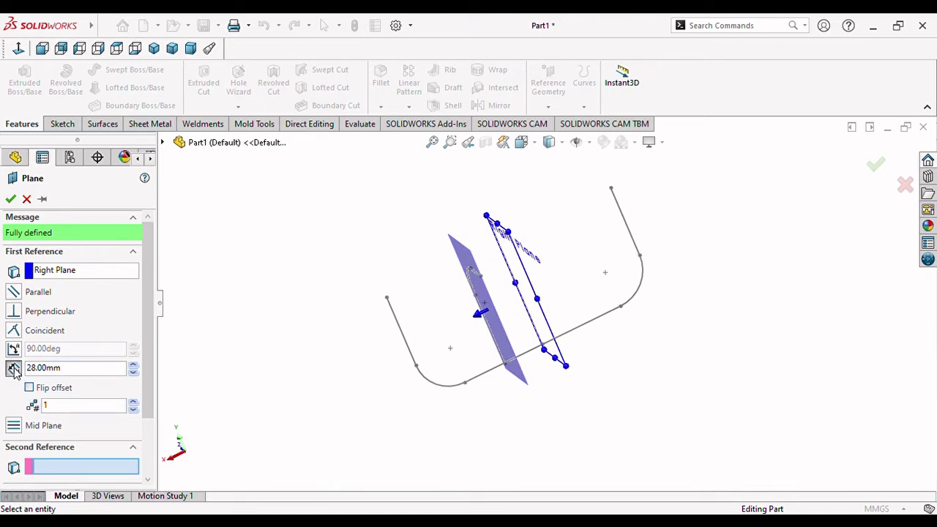
click(29, 388)
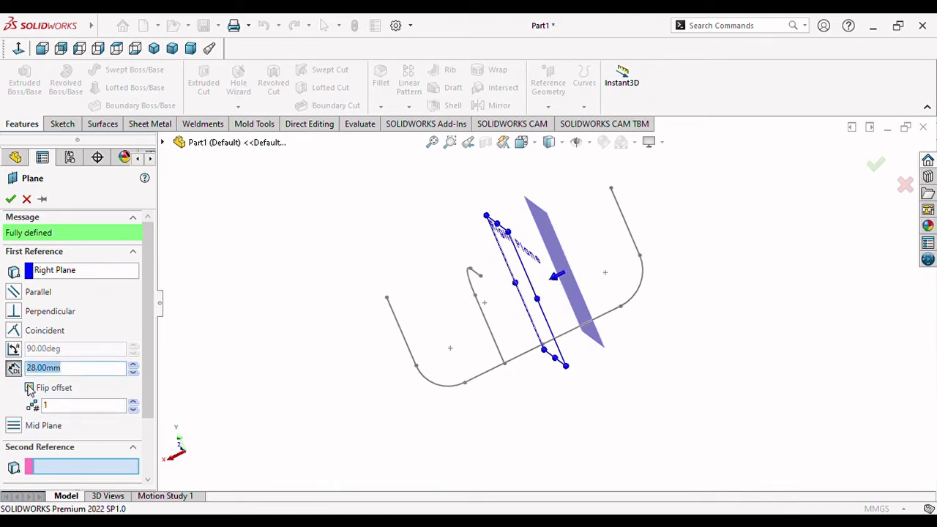
click(11, 199)
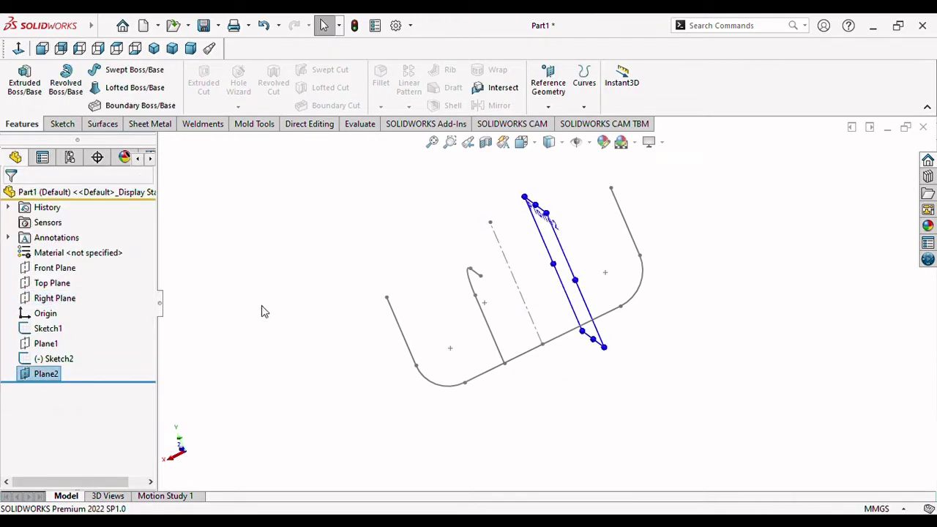
View Plane2 face-on, enlarge its boundary around the sketch, and hide it
click(18, 47)
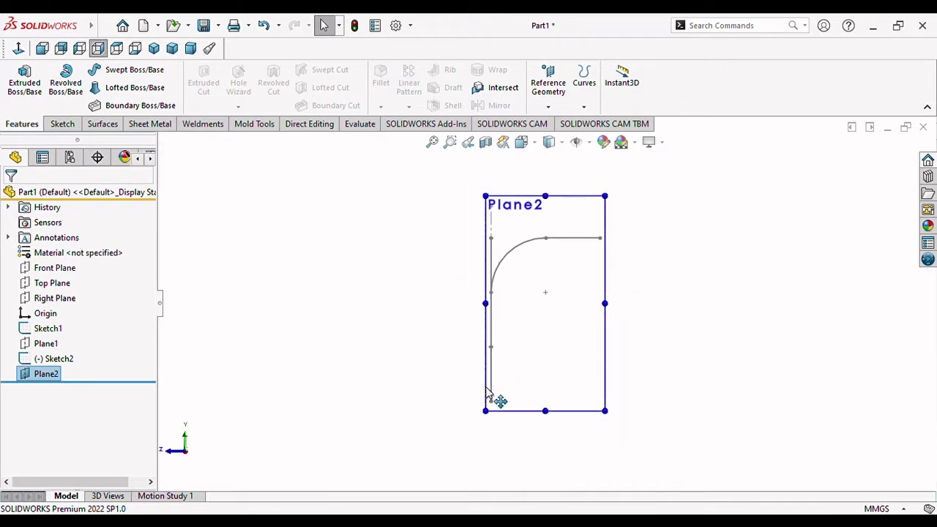
drag(488, 199, 341, 176)
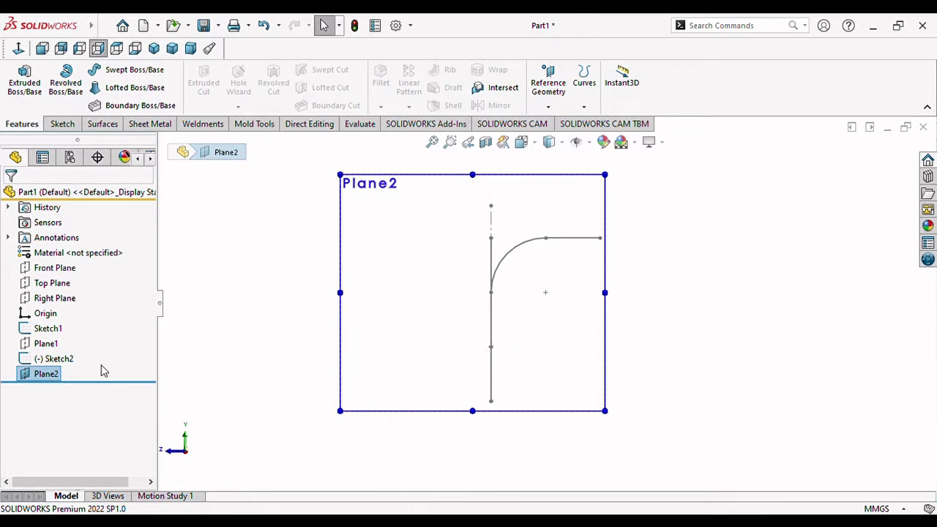
click(44, 377)
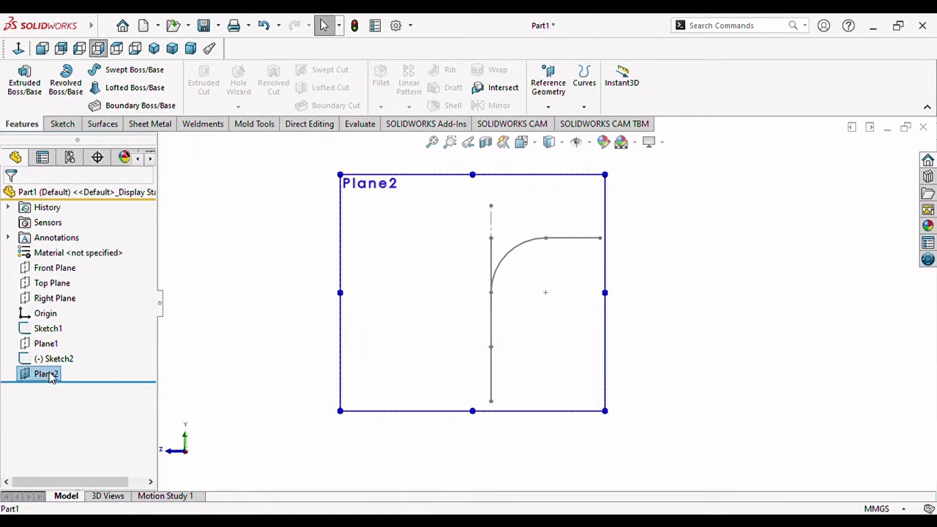
click(188, 381)
click(56, 376)
click(90, 360)
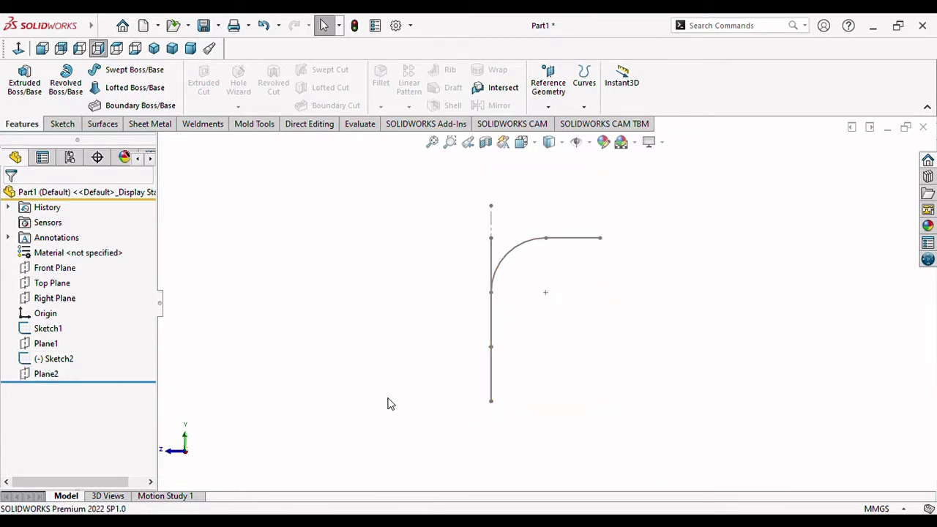
Cancel an unplaced sketch and select Plane2 as the sketch plane
click(63, 124)
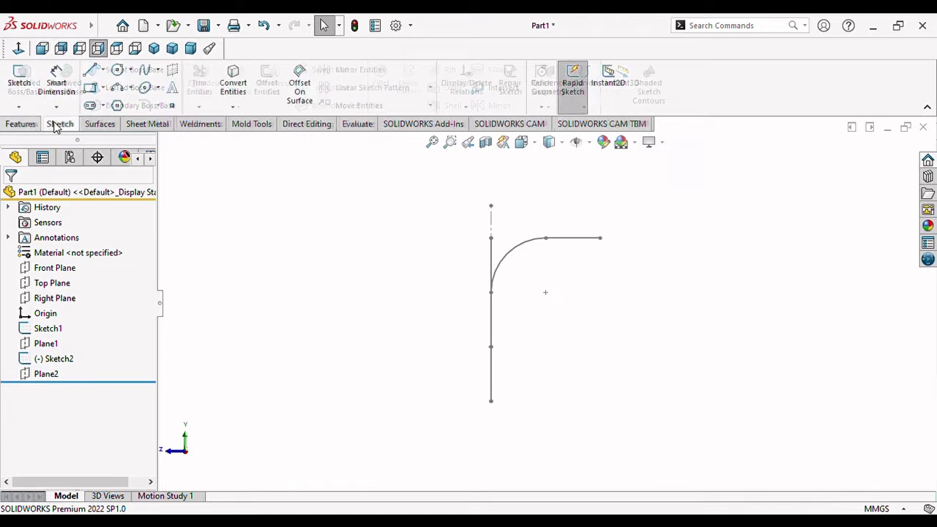
click(89, 69)
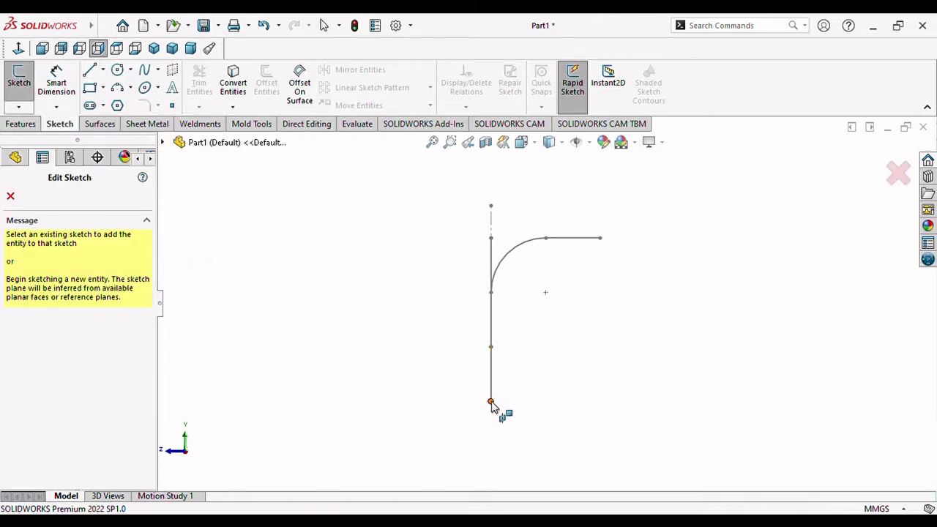
click(11, 196)
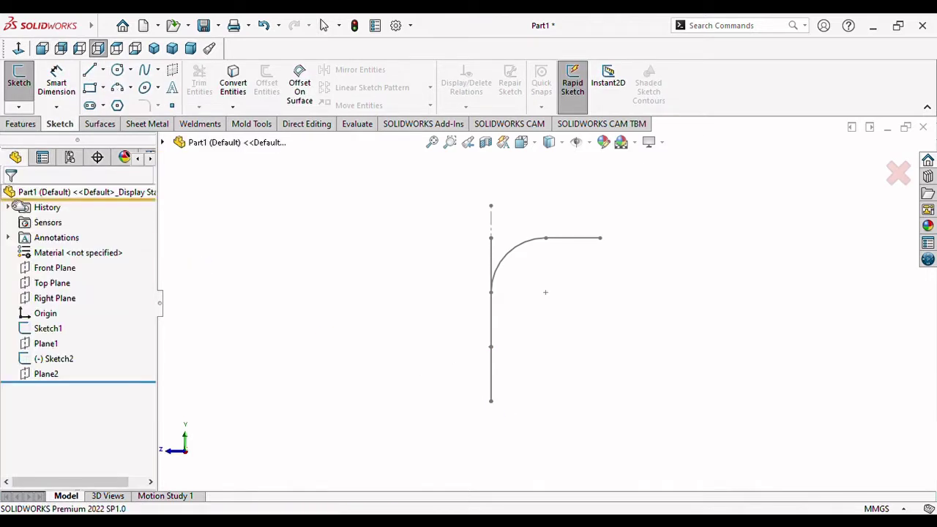
click(46, 373)
On Plane2, draw a vertical line from the origin, a tangent arc and a horizontal leg
click(50, 364)
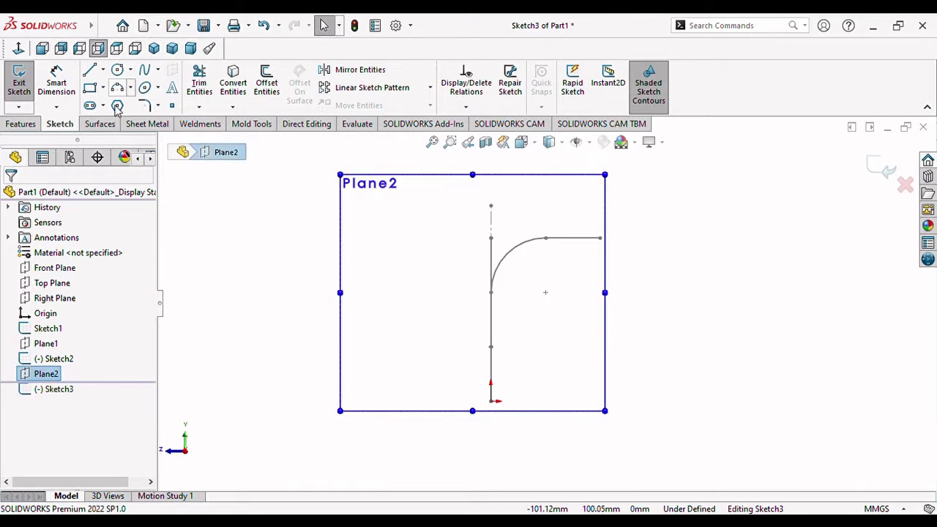
click(91, 73)
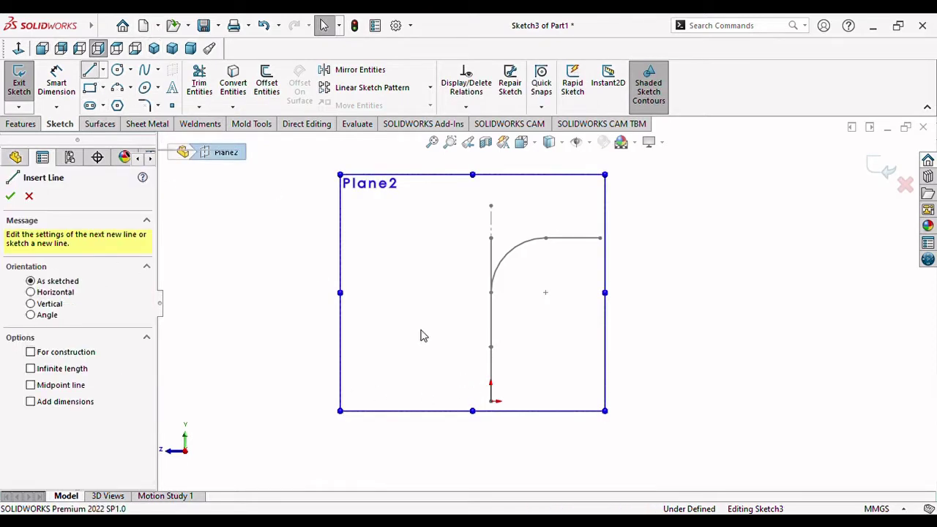
click(492, 402)
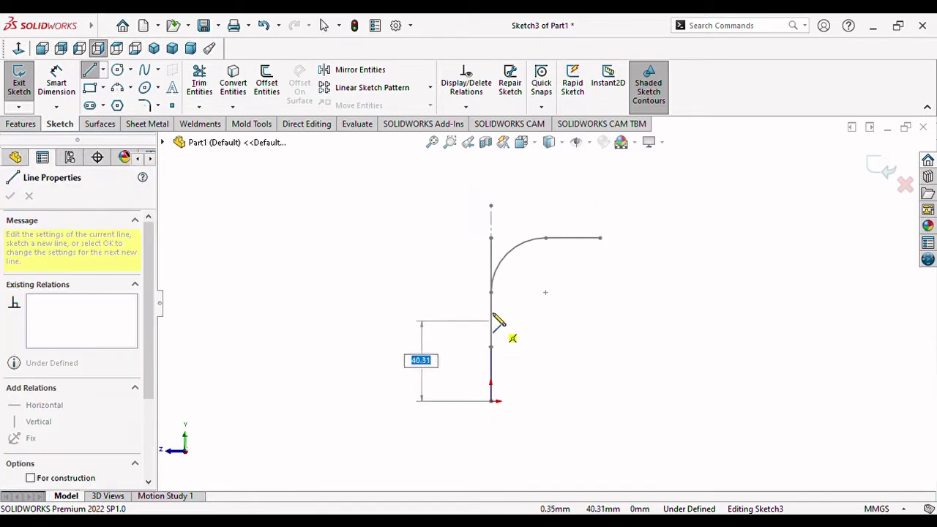
click(491, 293)
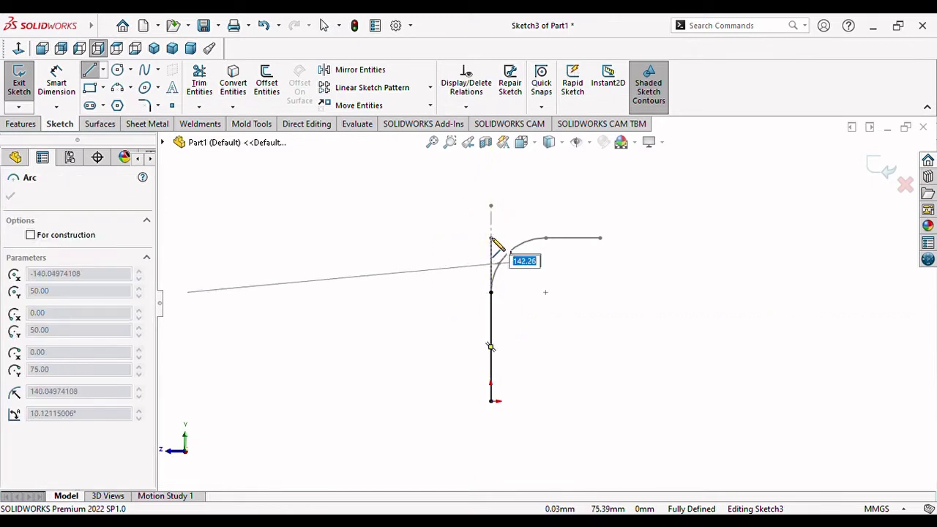
text(25)
click(438, 238)
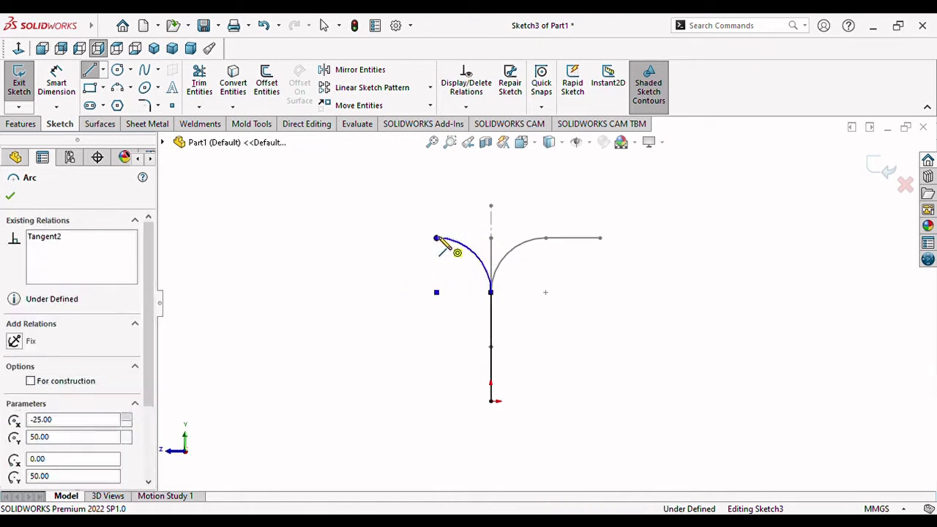
double_click(375, 238)
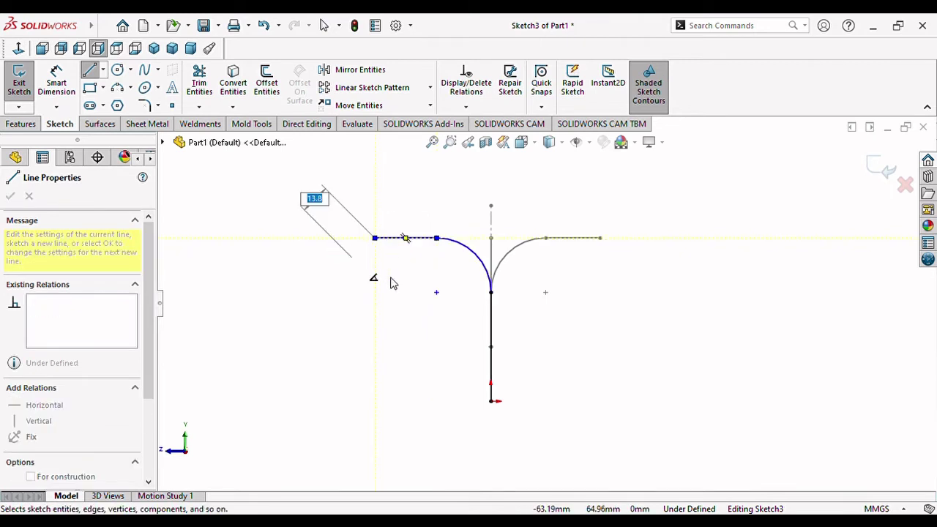
key(Escape)
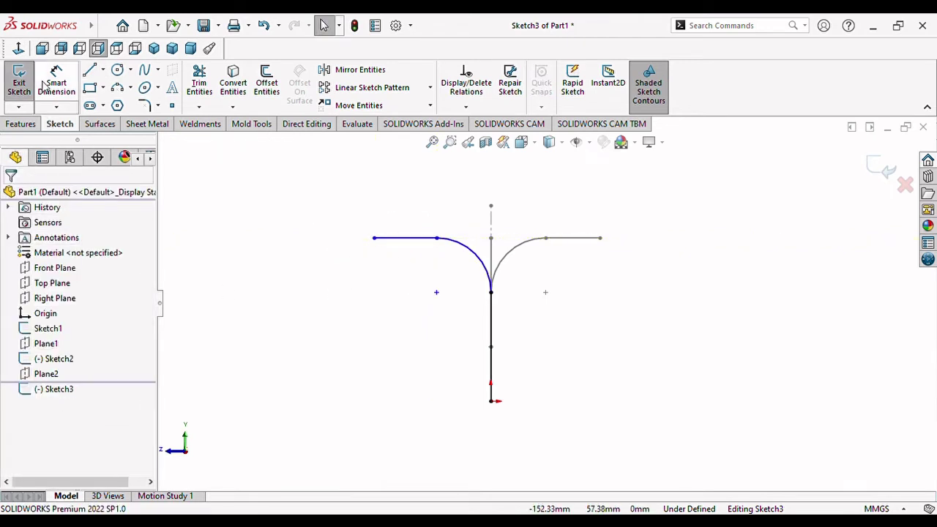
Dimension the horizontal leg 25 mm and the arc R25, then exit Sketch3
click(57, 84)
click(411, 244)
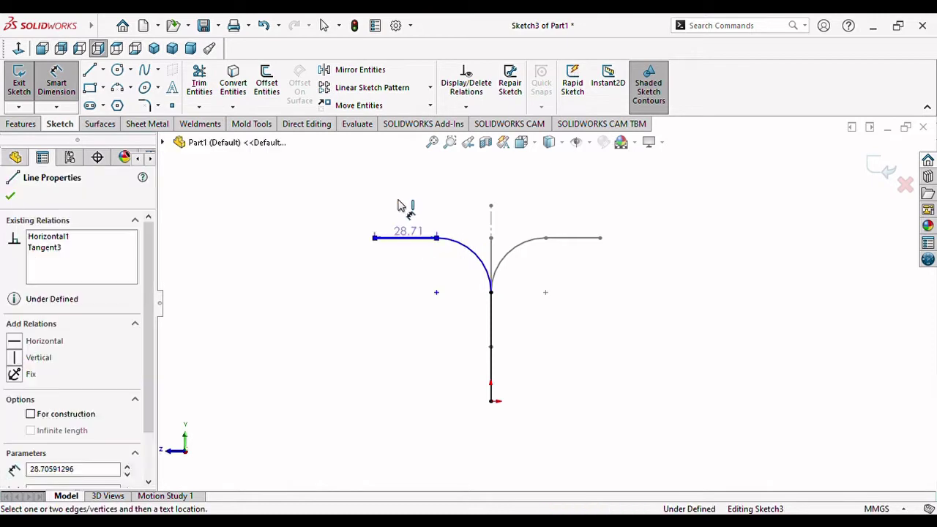
click(404, 208)
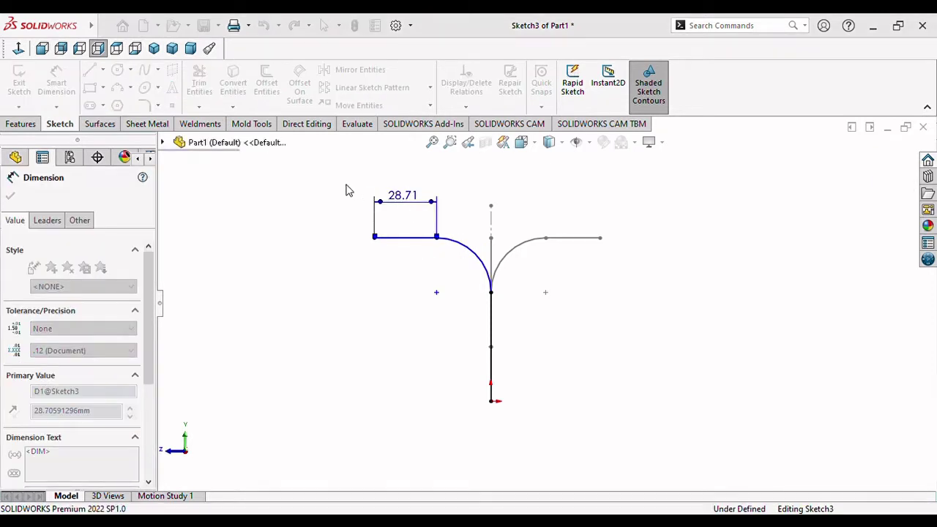
text(25)
key(Return)
click(470, 256)
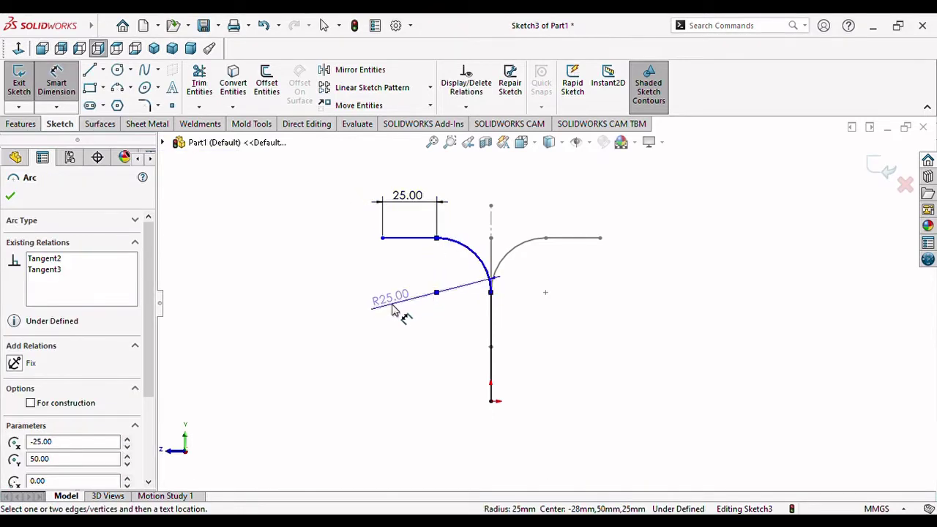
click(425, 312)
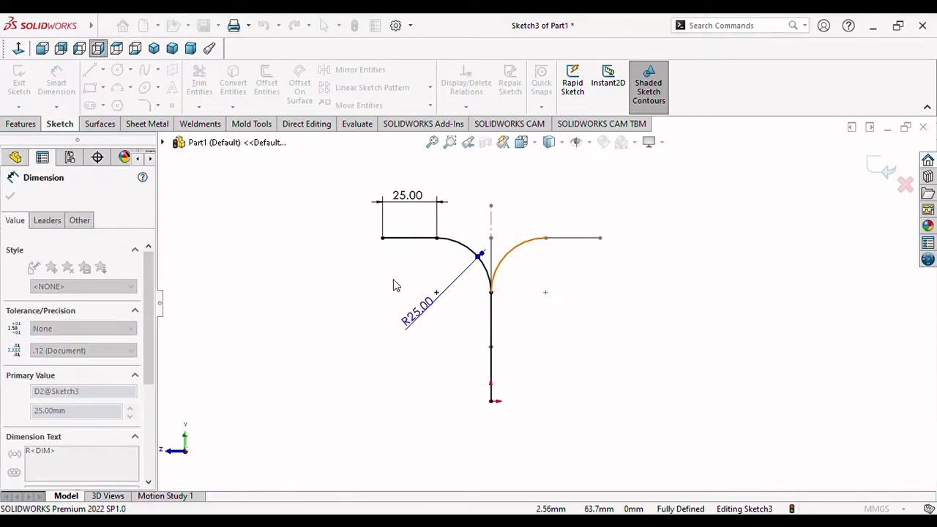
click(888, 169)
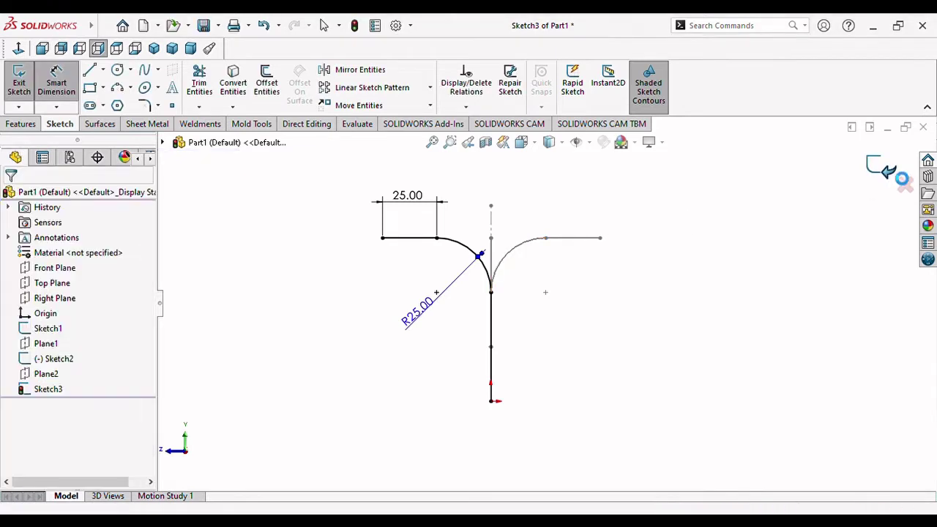
Create Plane3 perpendicular to Sketch1's left upright line through its top endpoint
scroll(535, 339, up, 3)
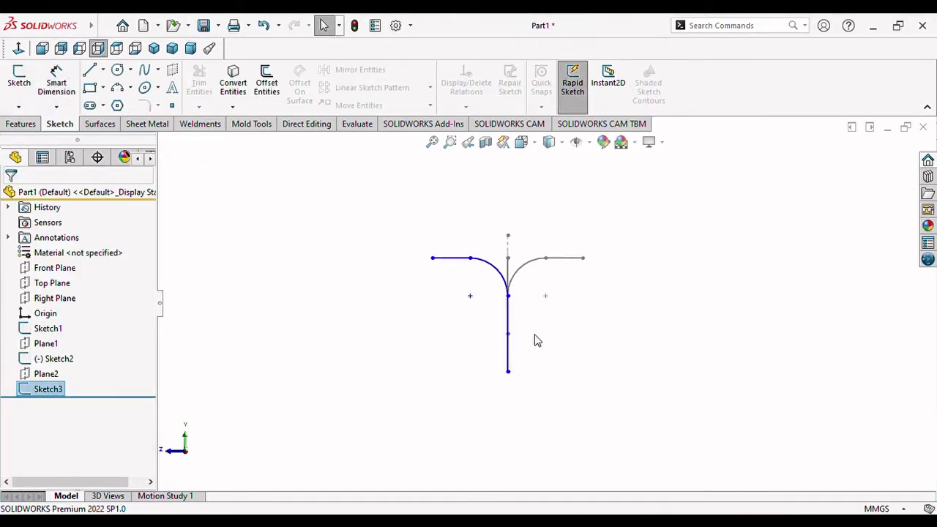
middle_drag(537, 332, 593, 320)
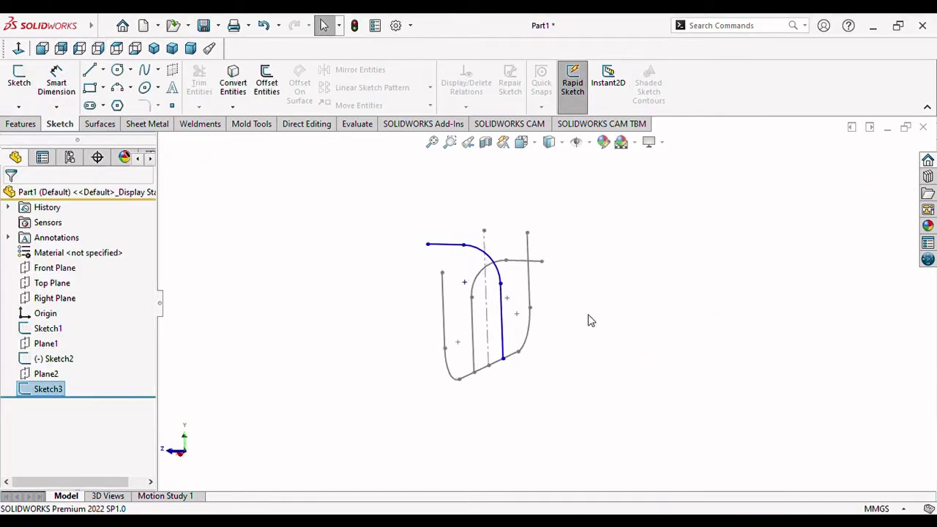
click(625, 333)
mouse_move(514, 338)
middle_down()
mouse_move(564, 331)
mouse_move(563, 318)
mouse_move(619, 318)
mouse_move(621, 276)
middle_up()
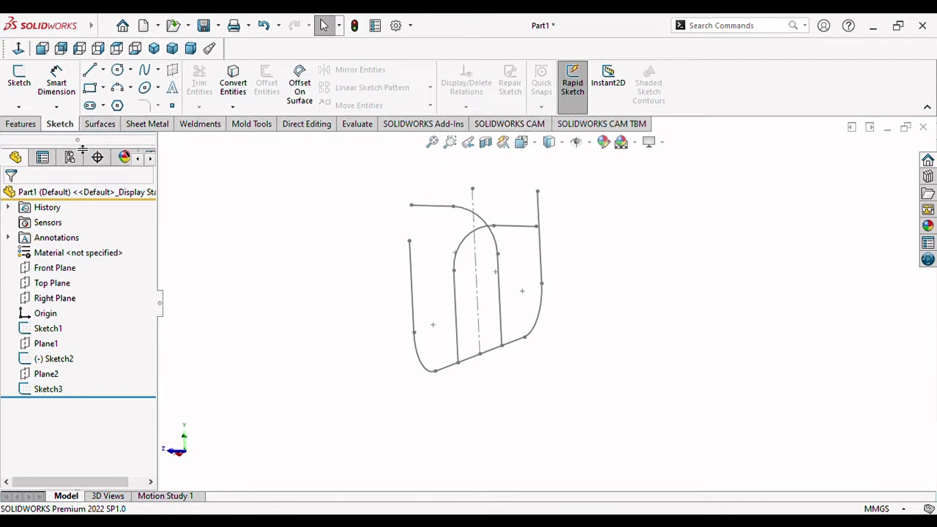
click(22, 123)
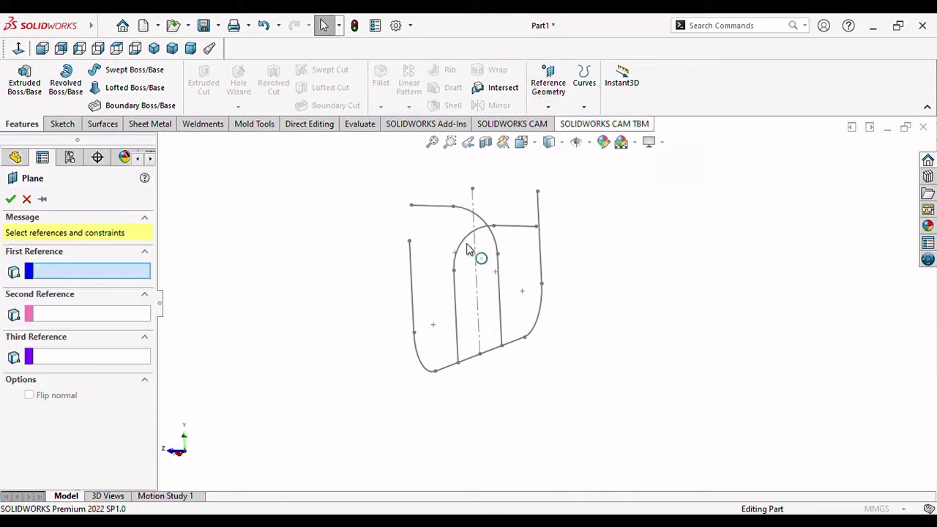
click(411, 249)
click(409, 241)
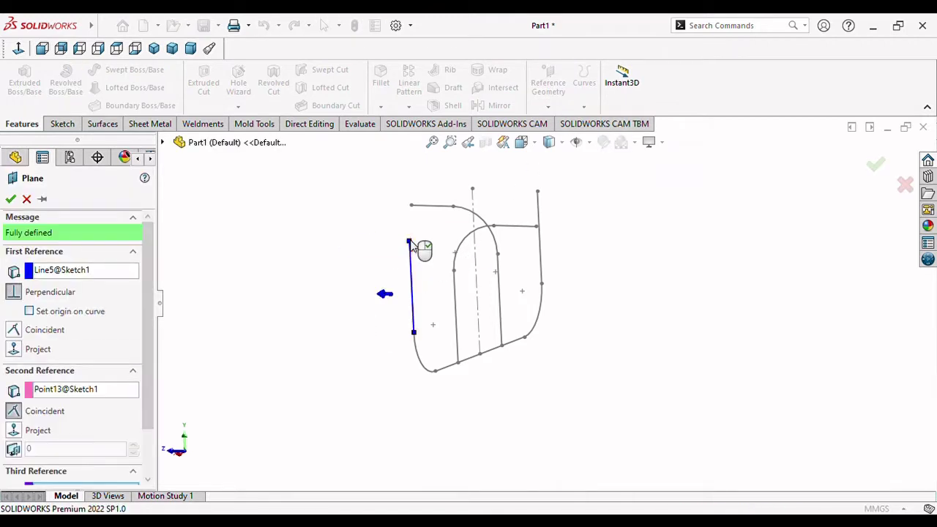
click(10, 199)
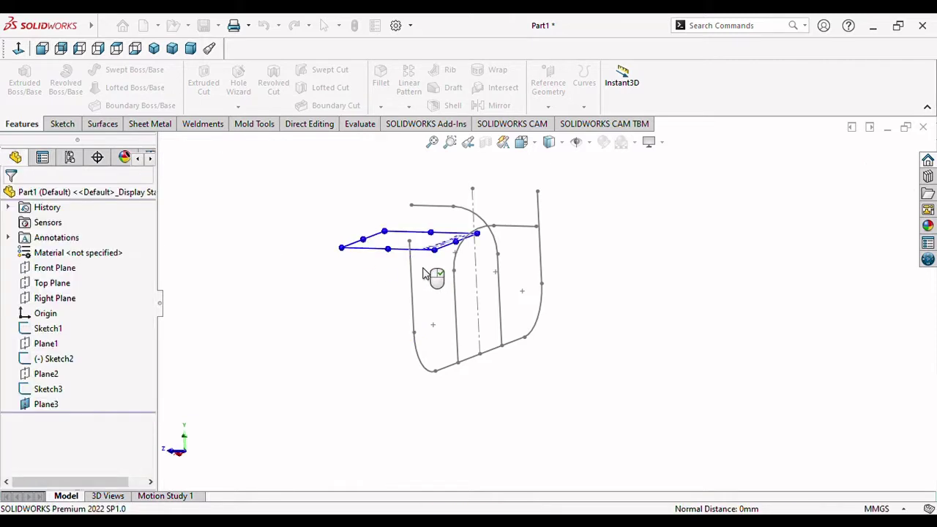
middle_drag(580, 253, 564, 319)
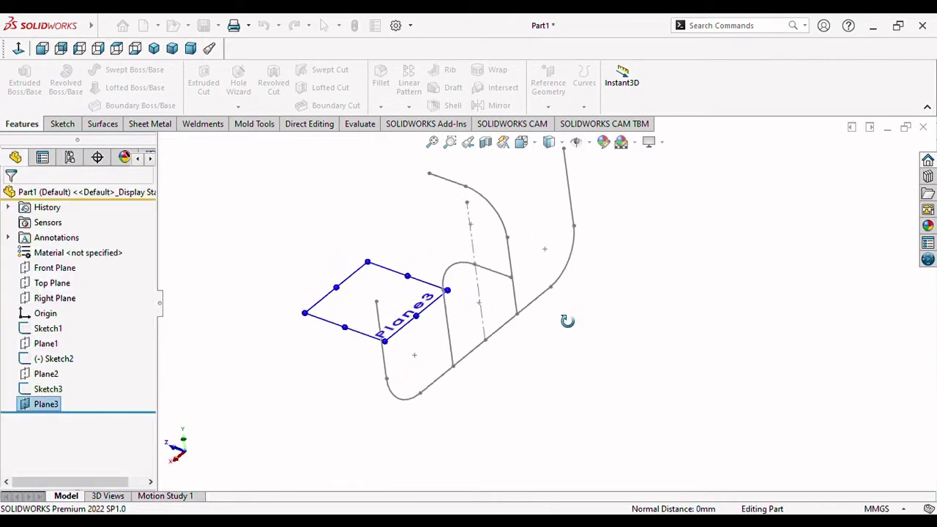
Draw a circle centred on Plane3's origin and dimension it Ø25.40 mm
click(66, 125)
click(120, 71)
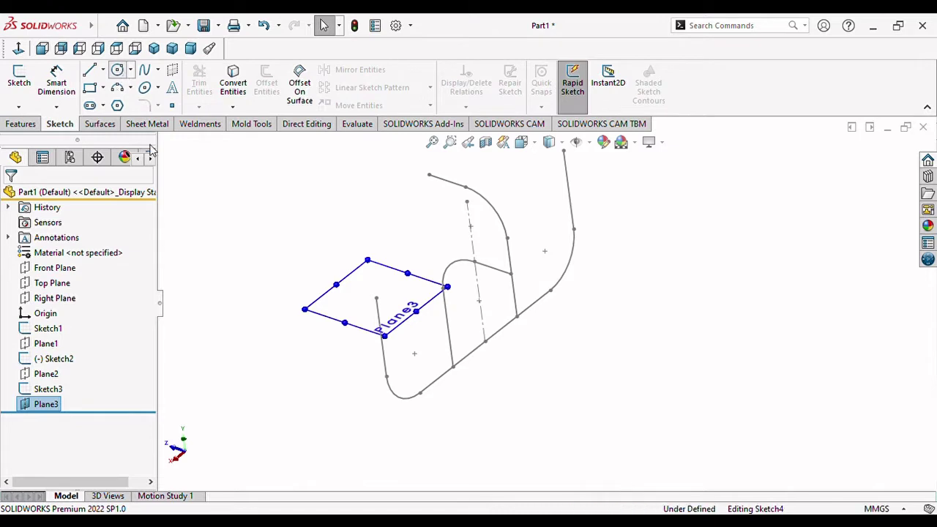
drag(379, 300, 401, 324)
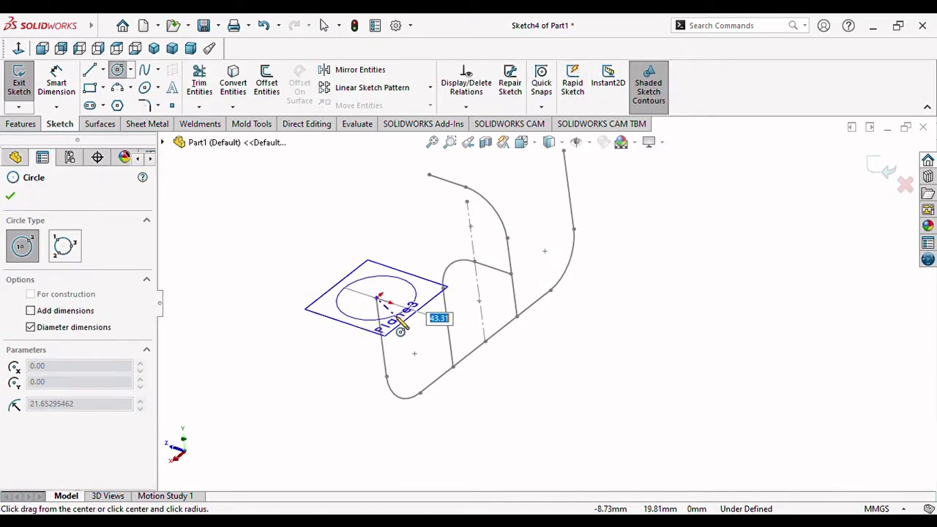
click(401, 324)
key(Escape)
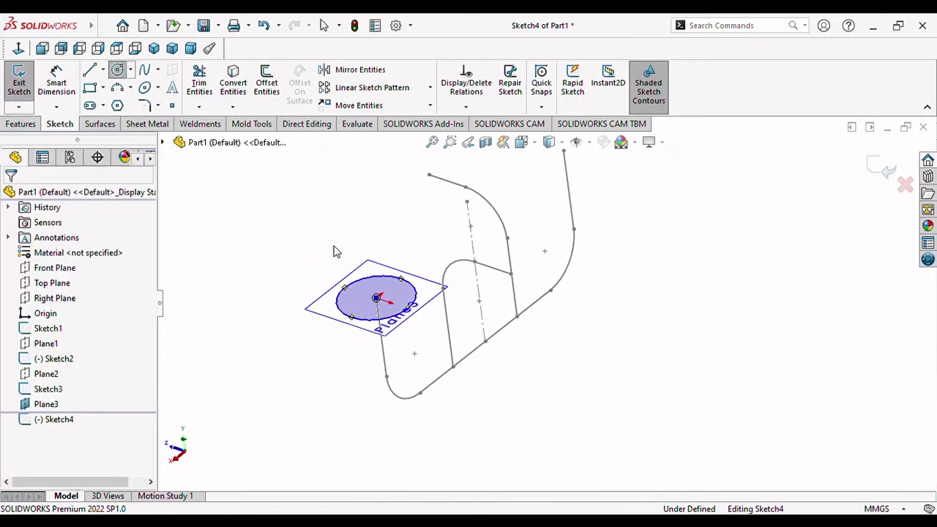
click(56, 82)
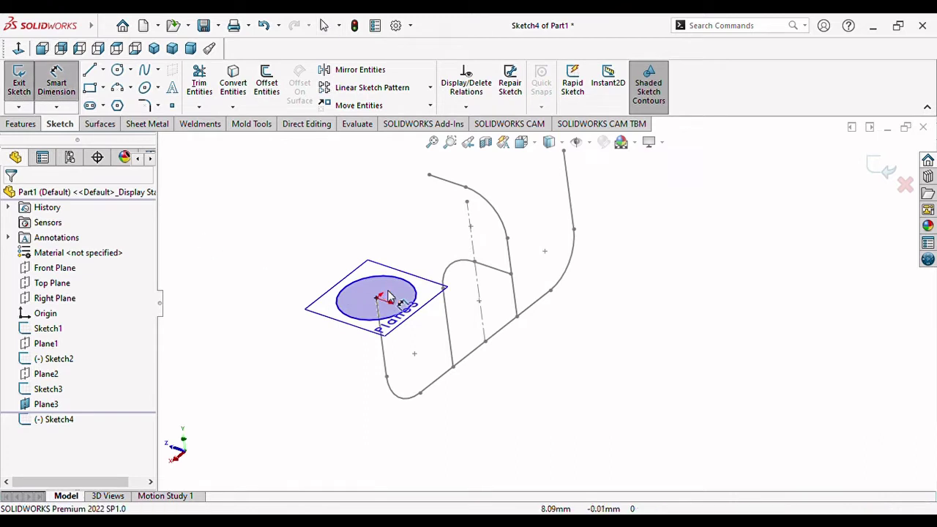
click(408, 284)
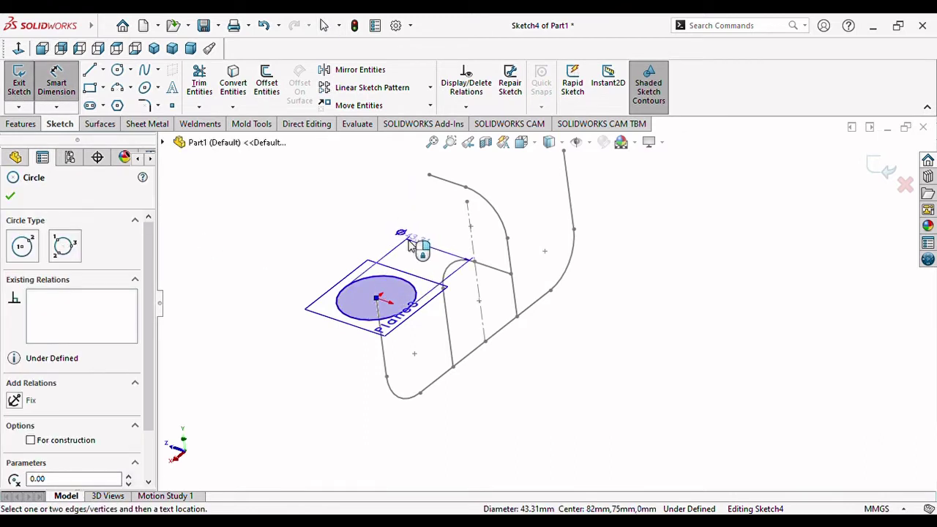
click(432, 259)
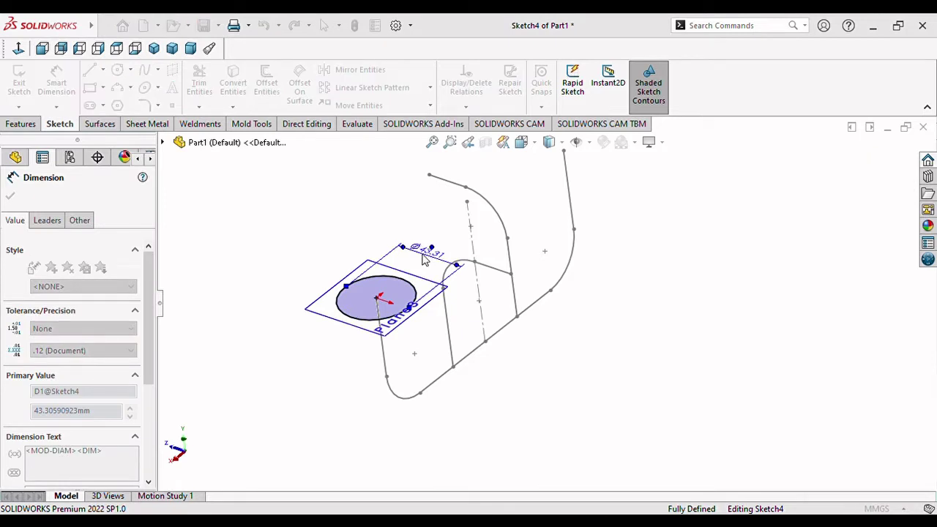
key(Return)
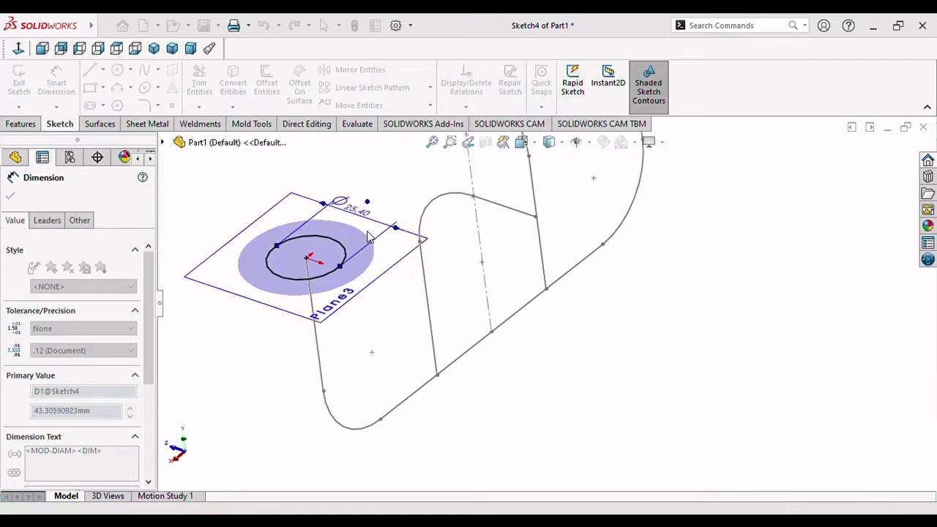
mouse_move(359, 300)
middle_down()
mouse_move(315, 310)
mouse_move(366, 298)
mouse_move(549, 205)
mouse_move(513, 249)
middle_up()
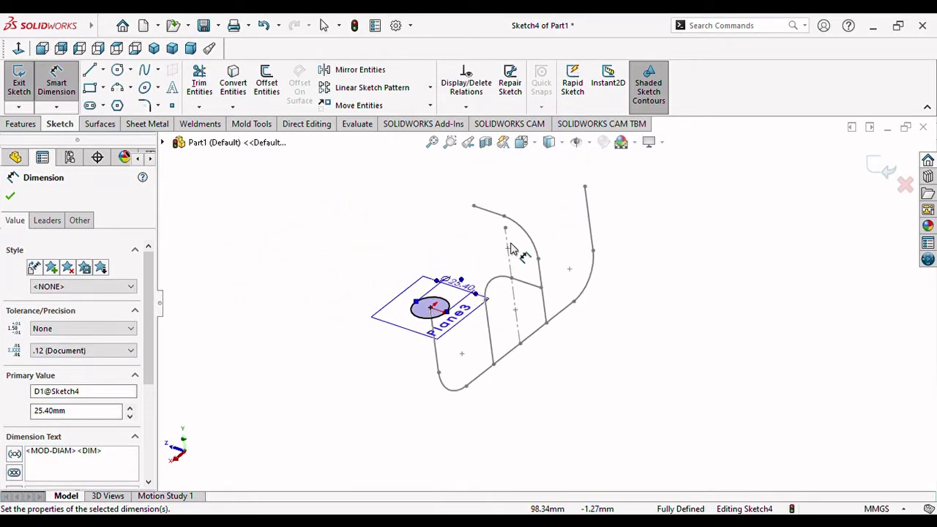
click(10, 198)
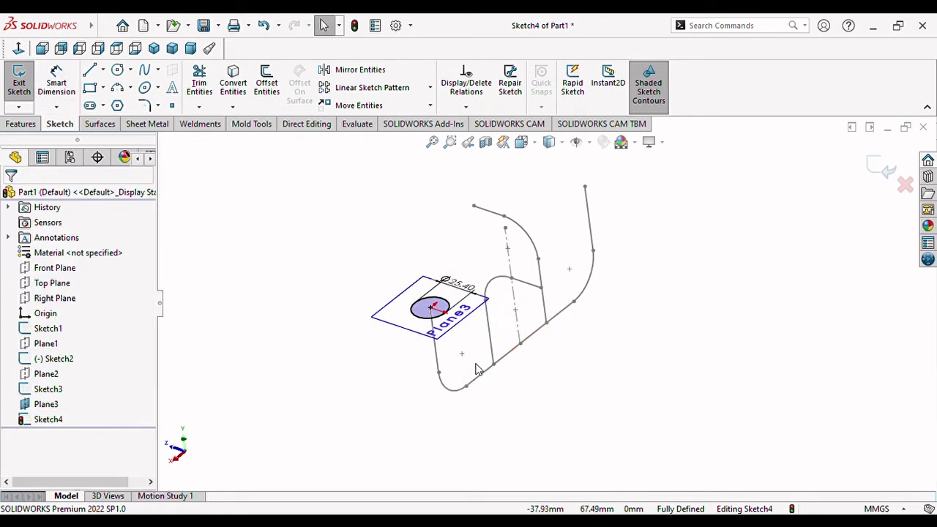
Hide Plane3 and exit Sketch4
click(388, 323)
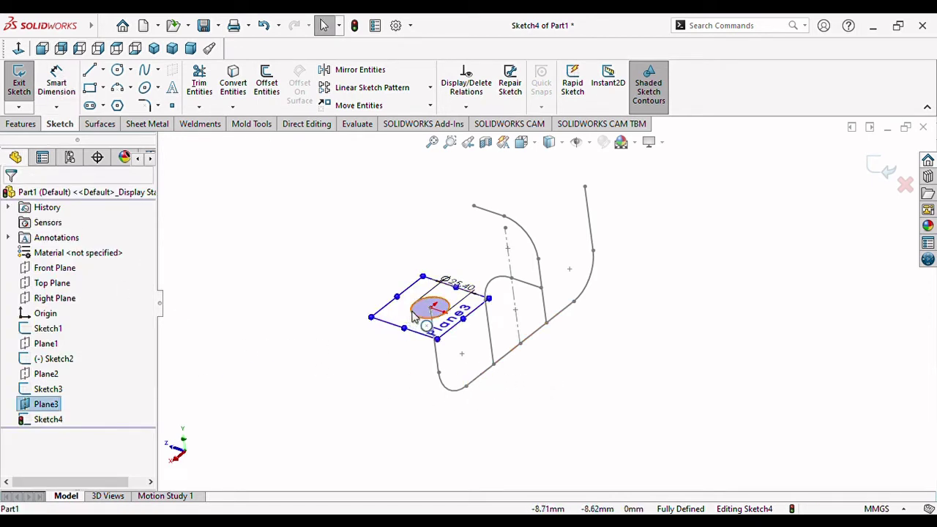
key(Escape)
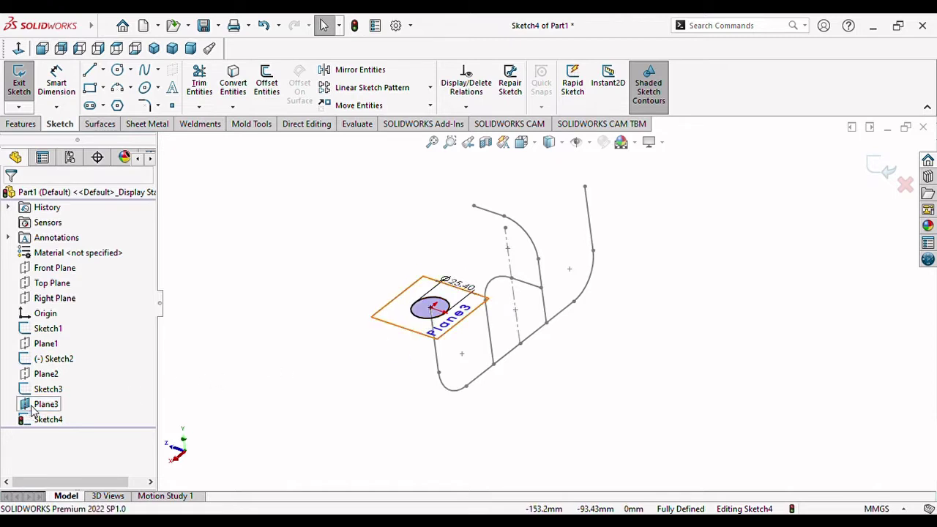
click(32, 408)
click(65, 395)
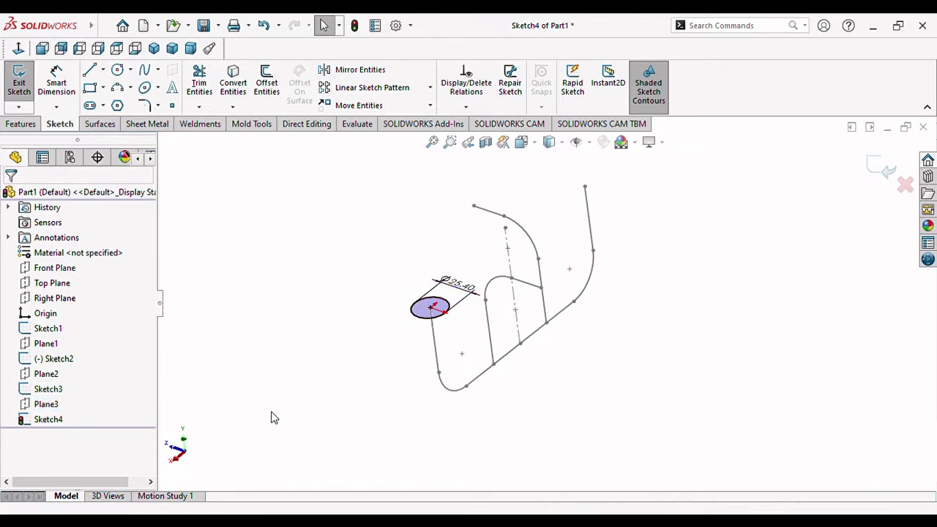
click(887, 170)
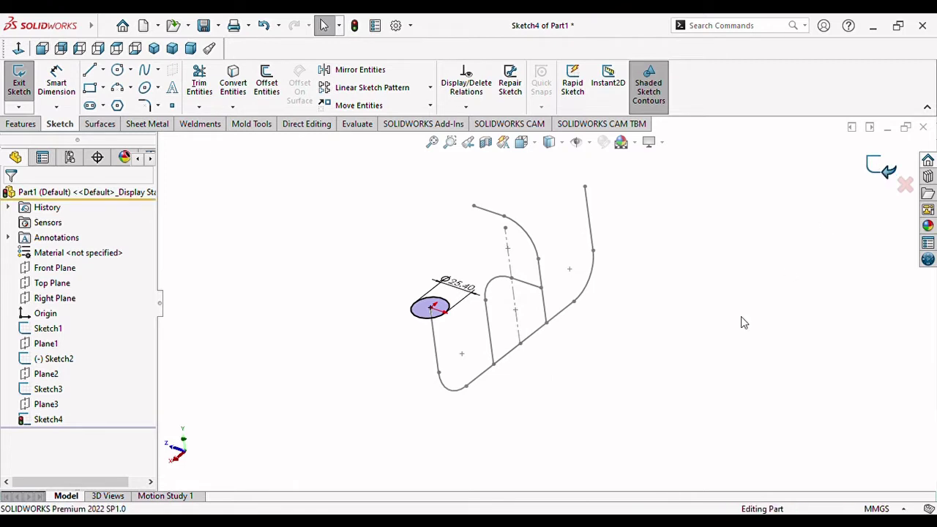
Sweep the Sketch4 circle along the U-shaped Sketch1 path into Sweep1 and orbit to inspect it
mouse_move(450, 384)
middle_down()
mouse_move(396, 353)
mouse_move(408, 349)
mouse_move(444, 282)
mouse_move(417, 307)
mouse_move(410, 355)
mouse_move(452, 296)
middle_up()
scroll(532, 227, down, 1)
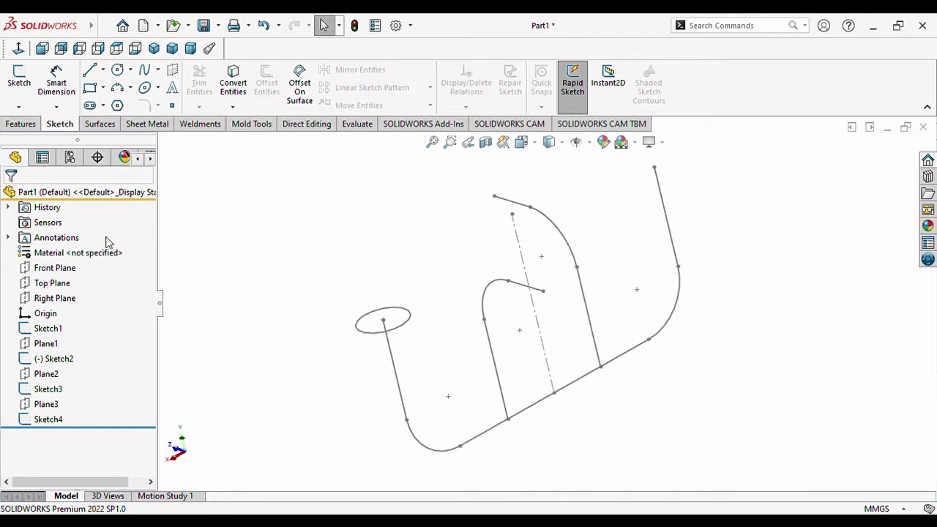
click(22, 124)
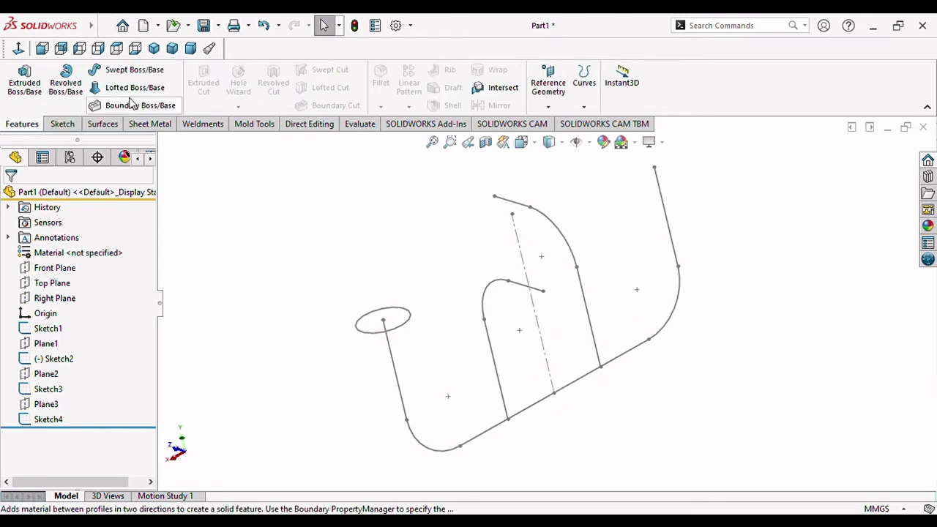
click(109, 70)
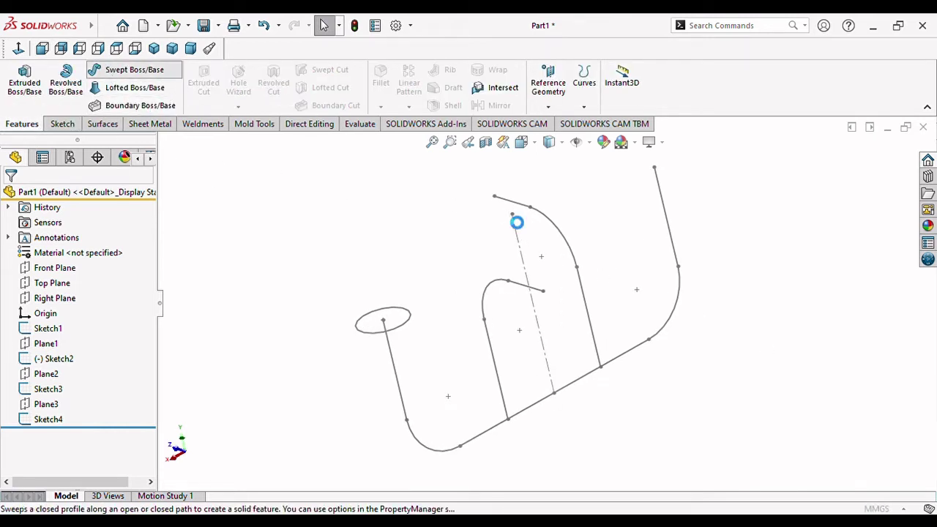
click(402, 329)
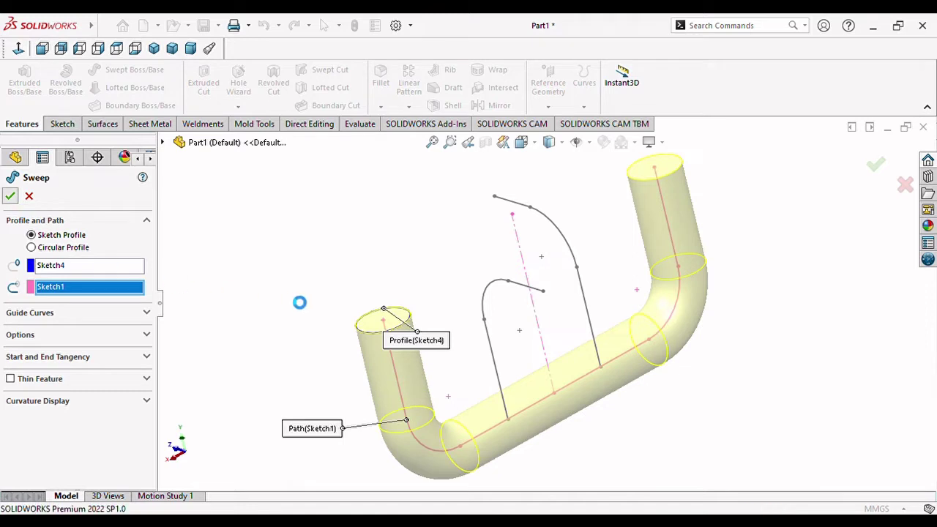
scroll(574, 337, up, 1)
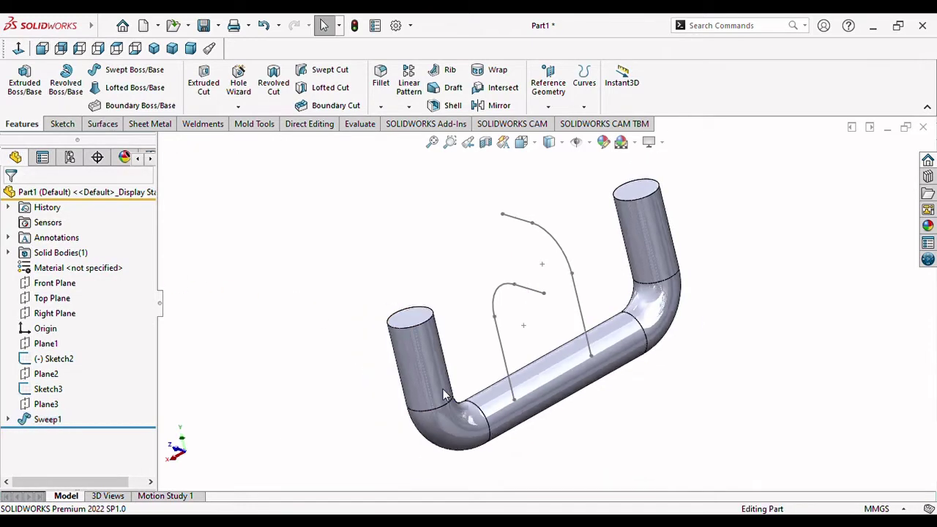
scroll(574, 337, up, 3)
mouse_move(612, 396)
middle_down()
mouse_move(599, 394)
mouse_move(617, 349)
middle_up()
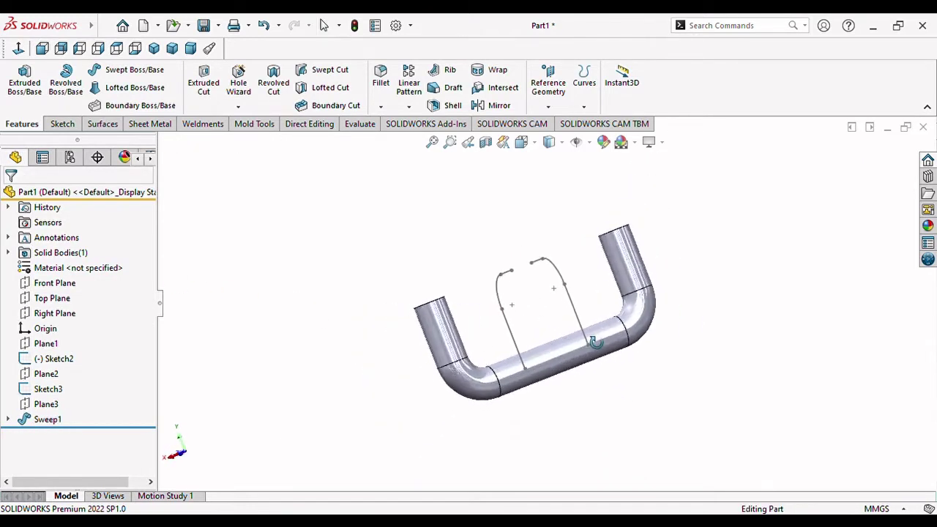
mouse_move(389, 366)
middle_down()
mouse_move(419, 296)
mouse_move(370, 291)
mouse_move(381, 387)
middle_up()
Create Plane4 perpendicular to the branch line at its end point
click(549, 109)
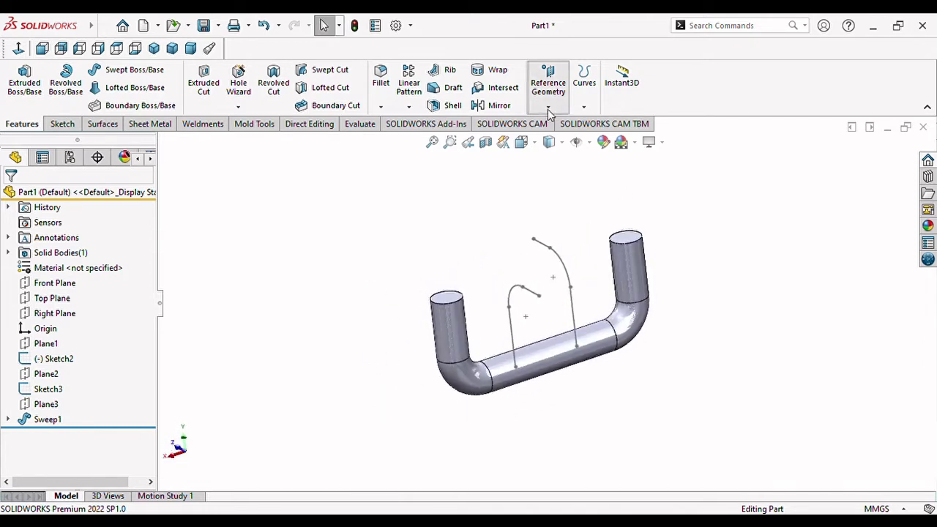
click(555, 126)
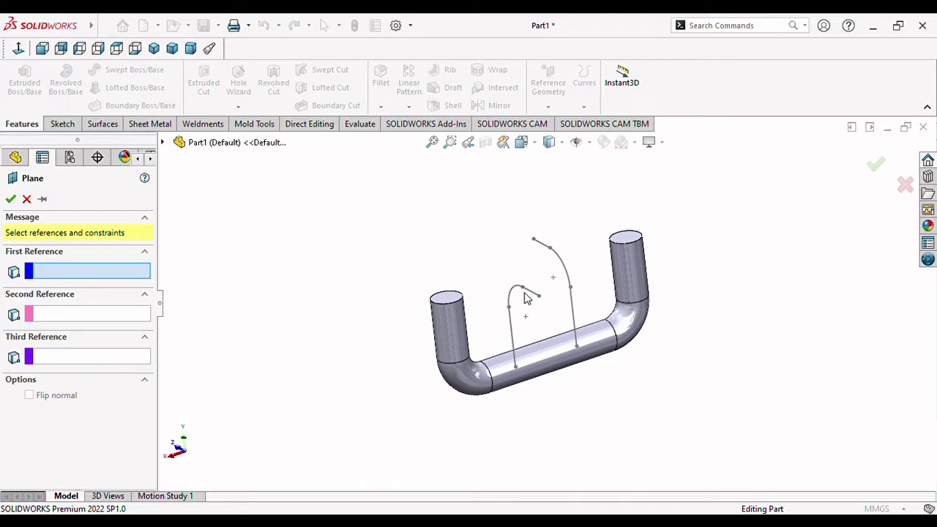
click(532, 295)
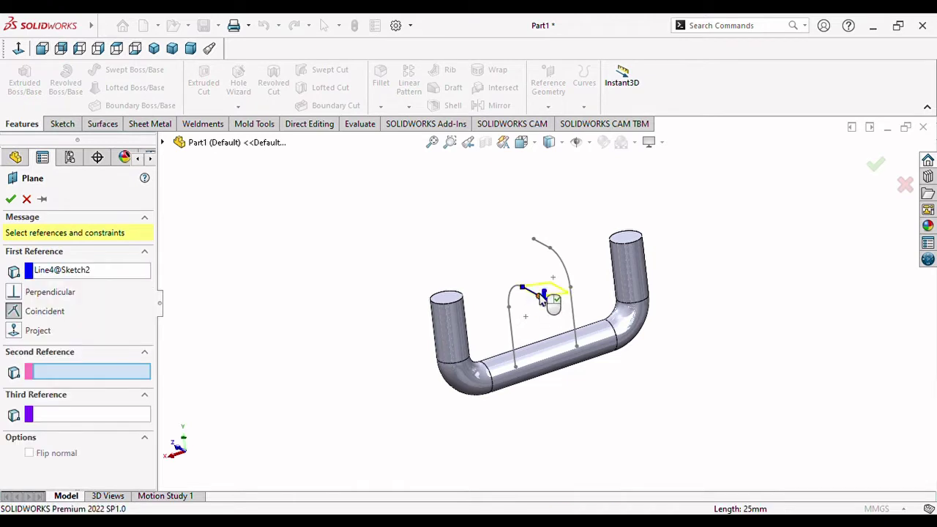
click(541, 298)
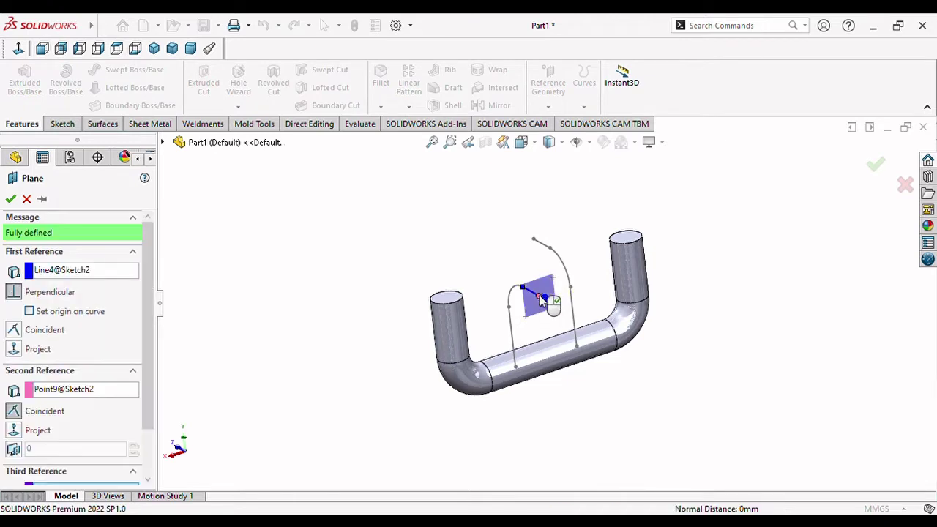
click(12, 199)
Sketch a circle on Plane4 at the end of the branch line
click(62, 125)
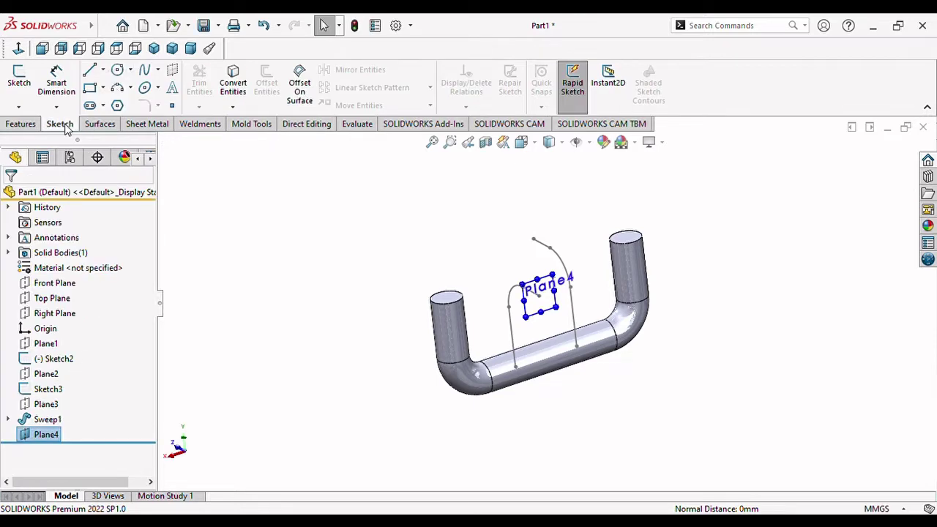
click(117, 70)
scroll(575, 312, down, 2)
scroll(575, 311, down, 2)
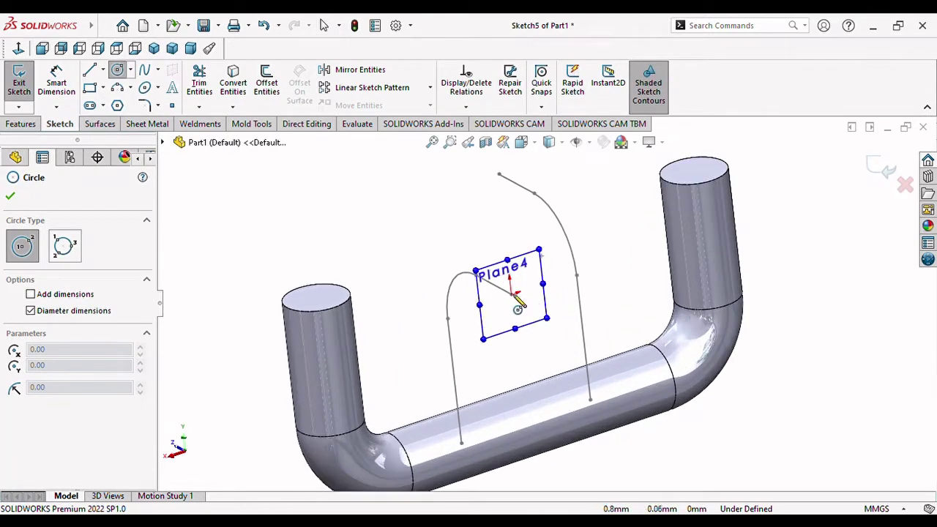
click(511, 294)
click(530, 332)
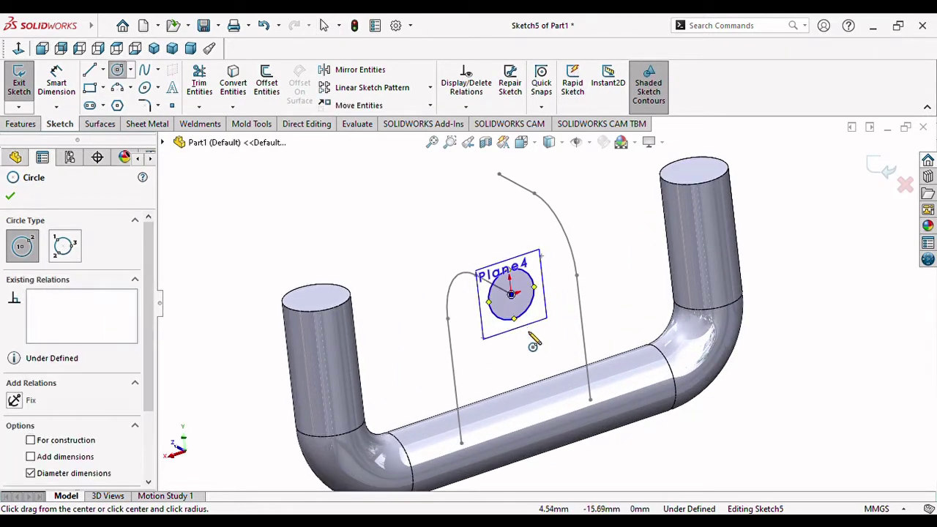
key(Escape)
Dimension the circle Ø25.40 mm and exit Sketch5
click(57, 82)
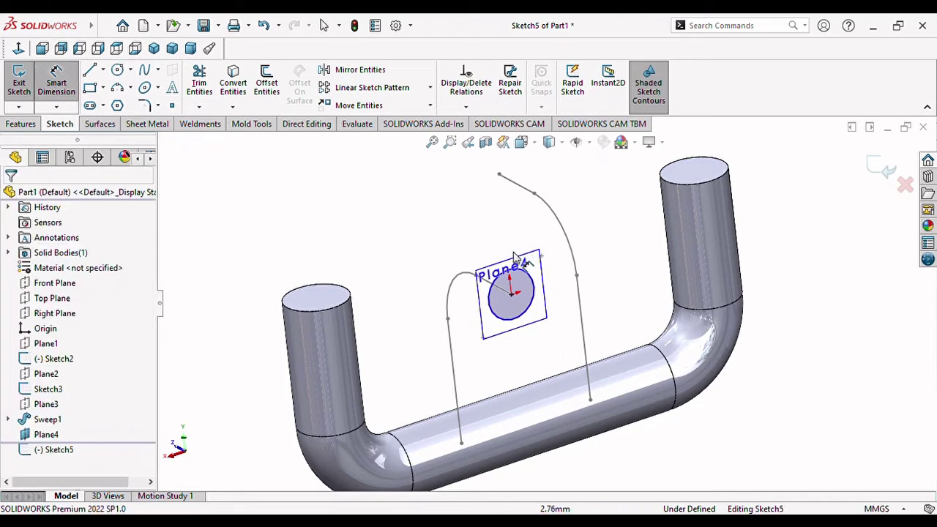
click(504, 282)
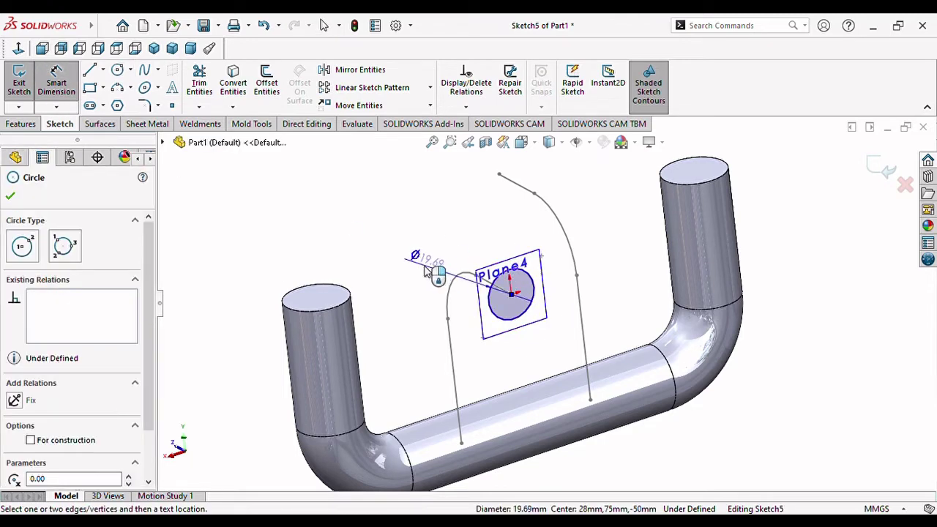
click(428, 270)
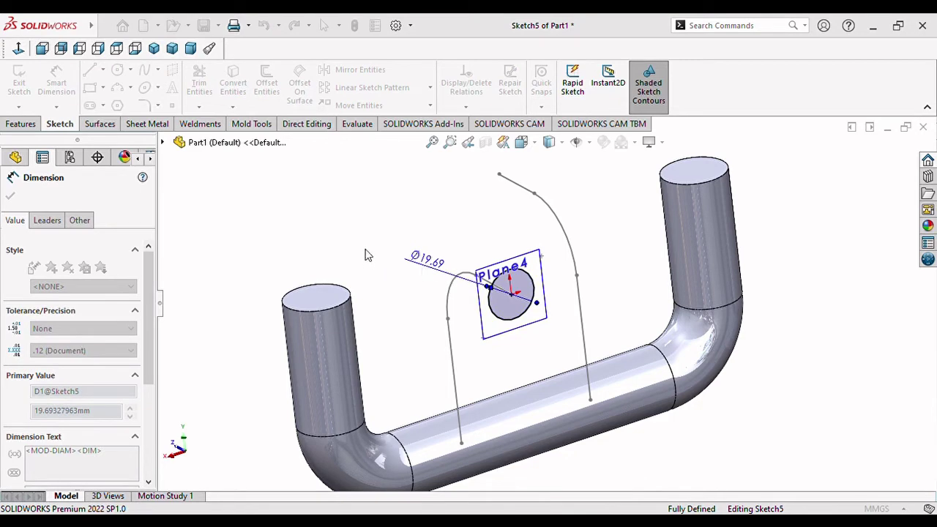
text(25.4)
key(Return)
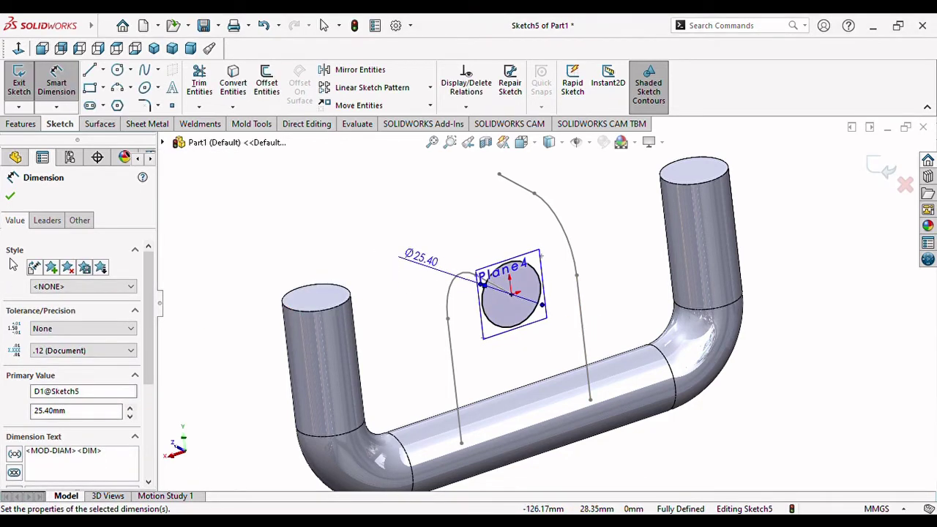
click(11, 196)
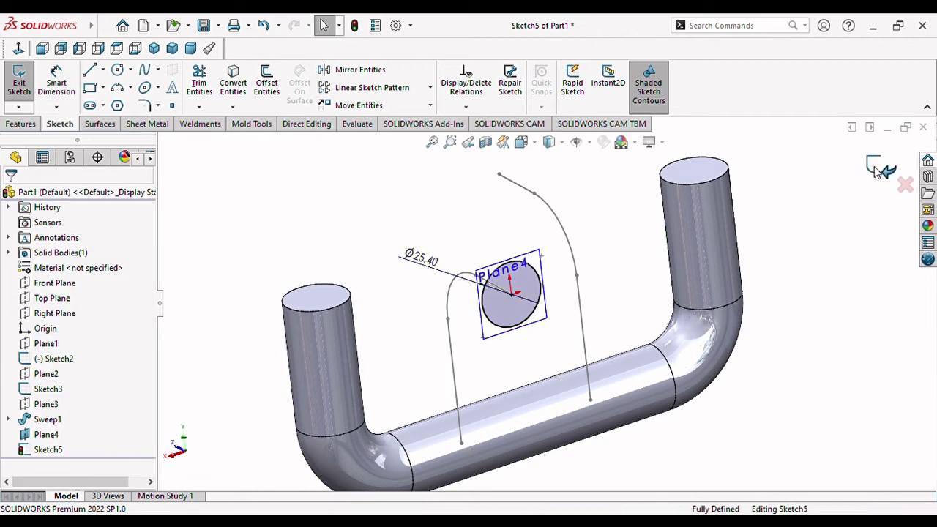
key(ctrl+b)
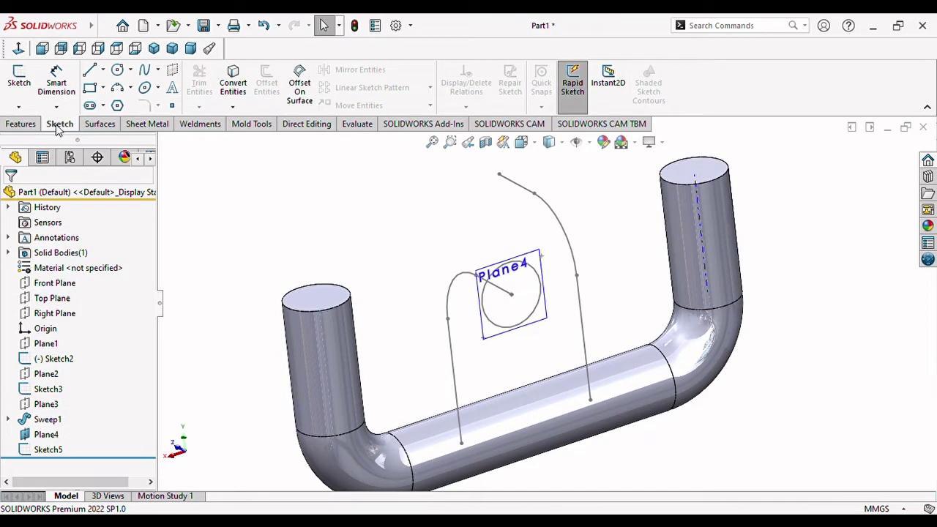
Hide Plane4, then sweep the Sketch5 circle along the Sketch2 path to form Sweep2
click(542, 257)
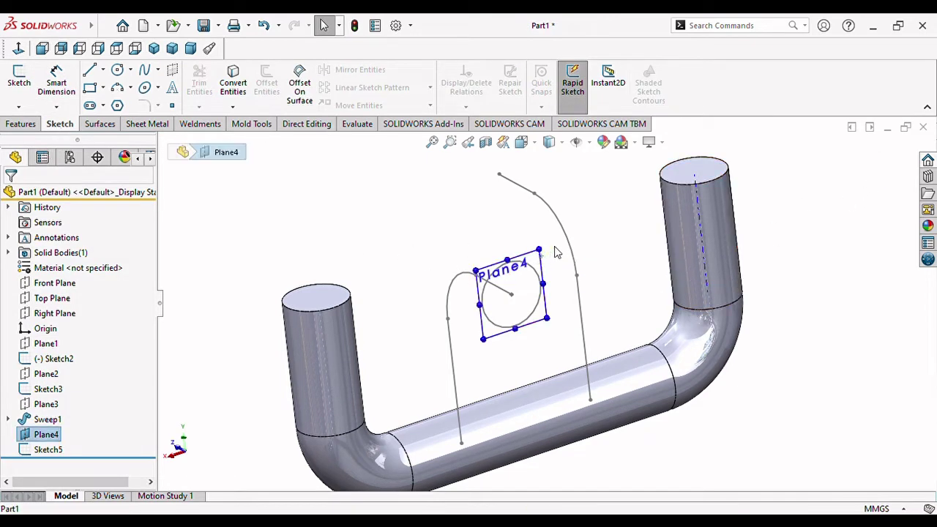
click(615, 218)
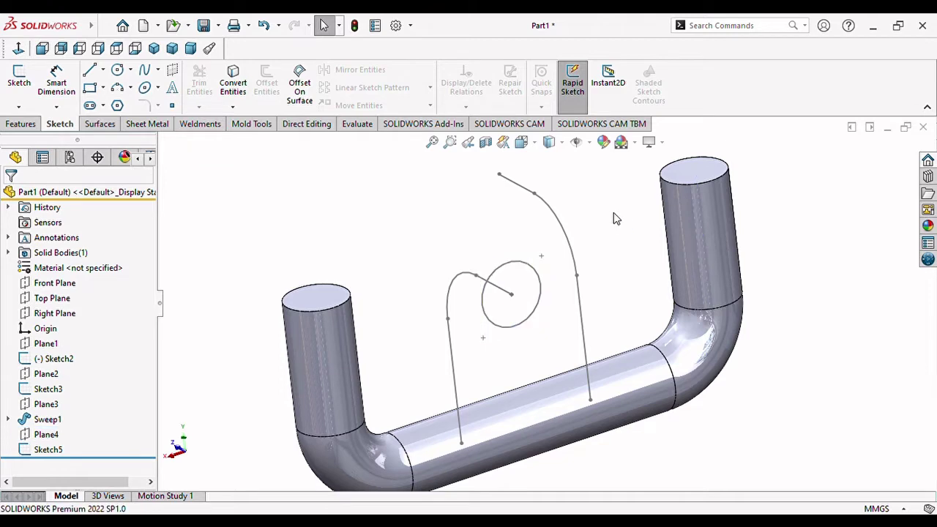
click(22, 124)
click(113, 71)
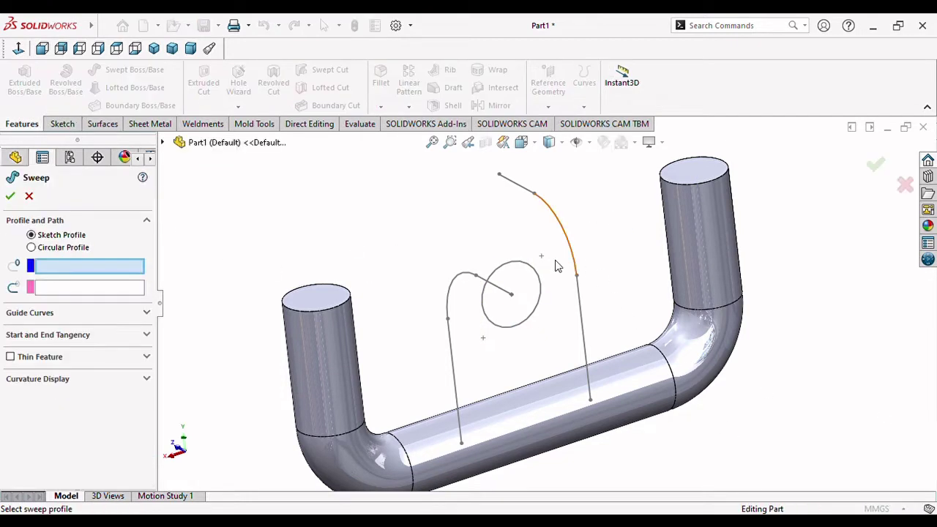
click(509, 266)
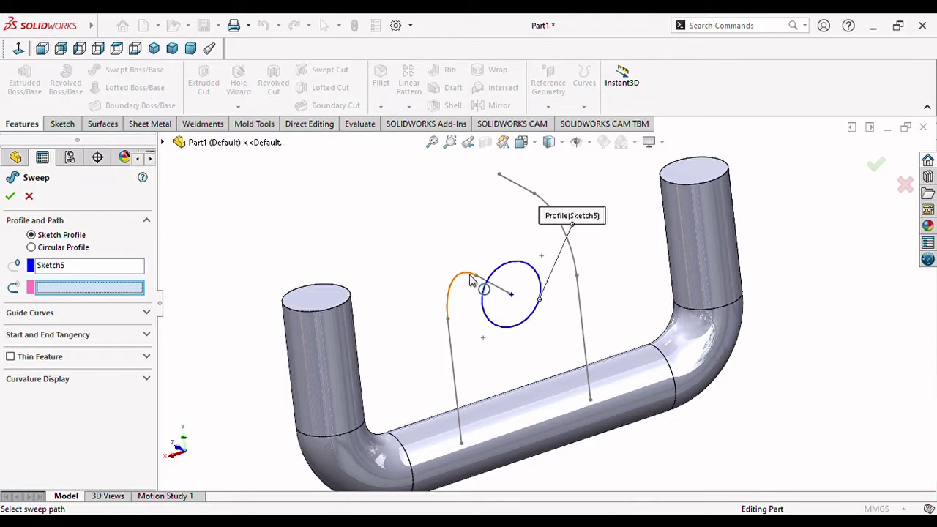
click(481, 282)
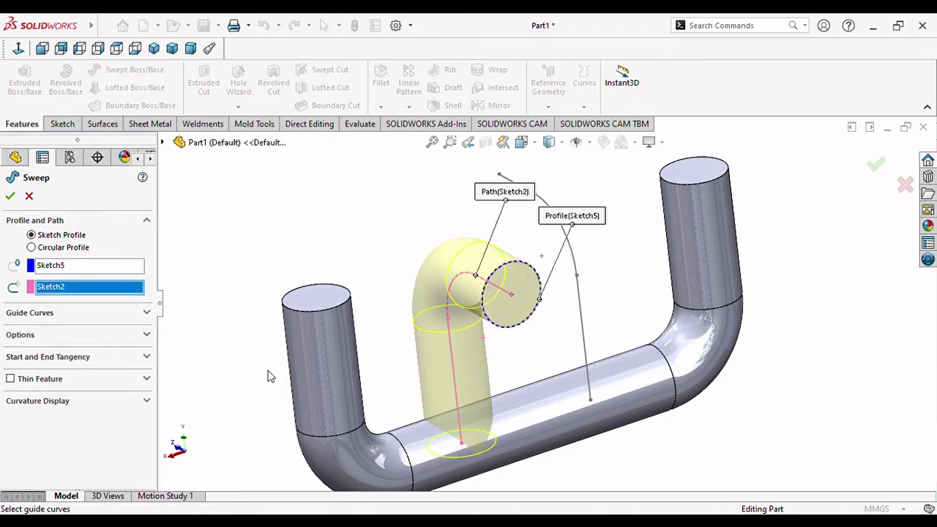
click(10, 196)
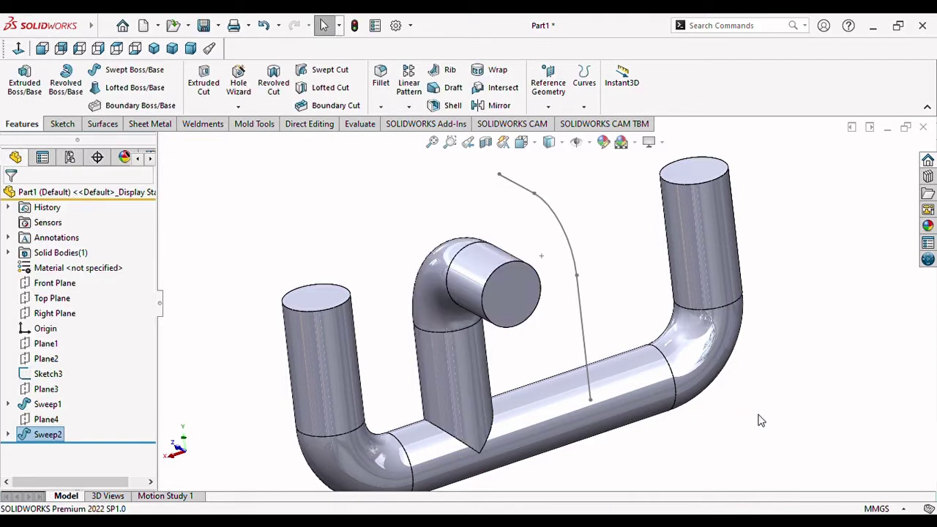
middle_drag(585, 379, 568, 387)
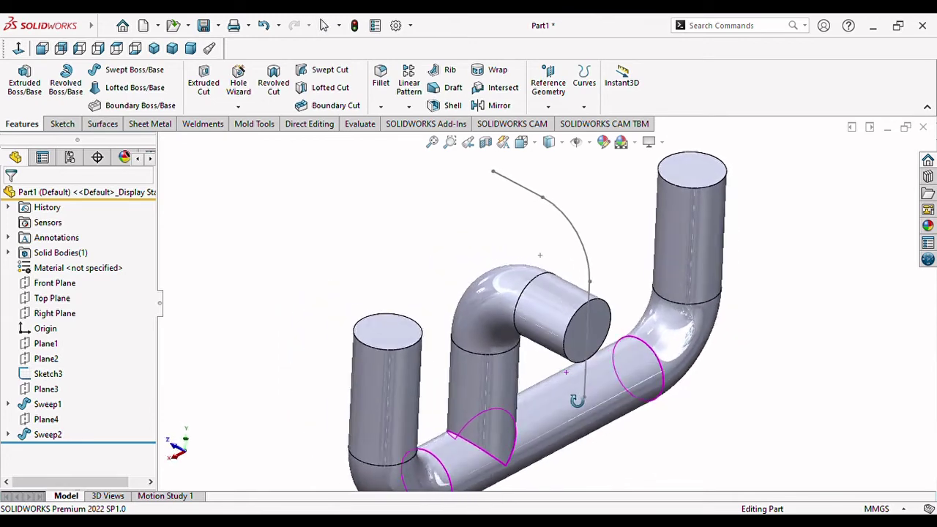
scroll(561, 374, up, 3)
middle_drag(496, 327, 512, 308)
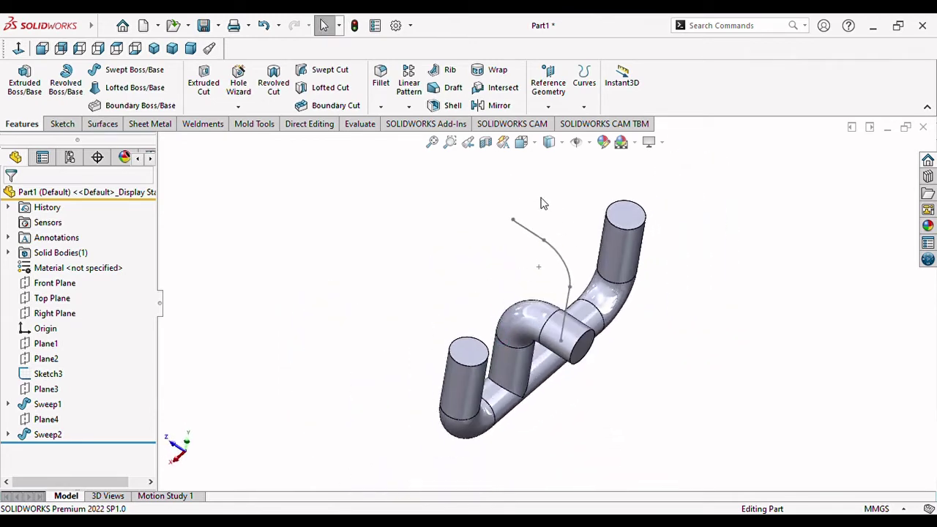
Create Plane5 perpendicular to the curve's end segment at its endpoint
click(555, 109)
click(561, 129)
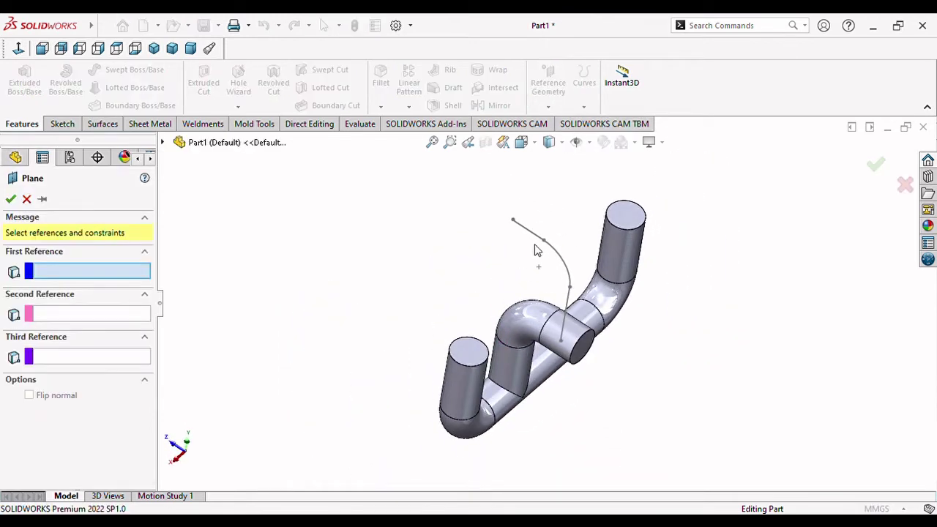
click(533, 234)
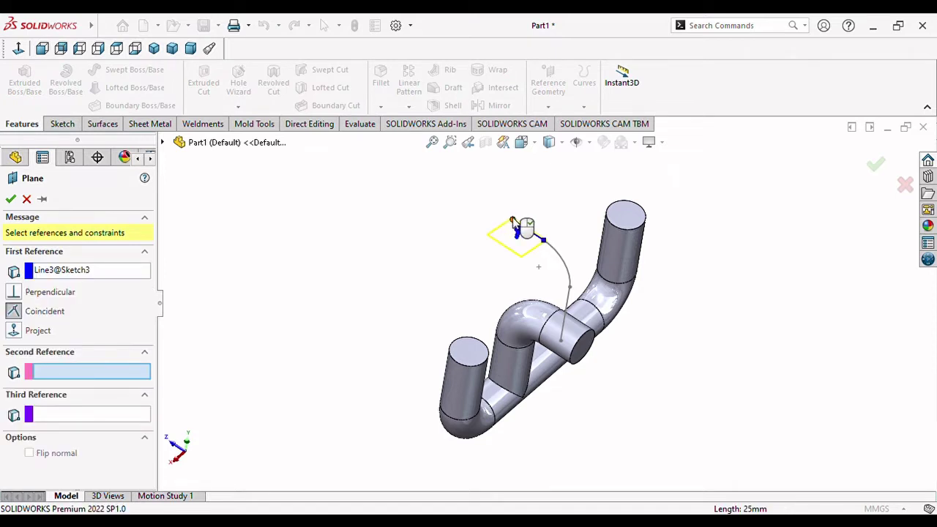
click(513, 221)
click(10, 199)
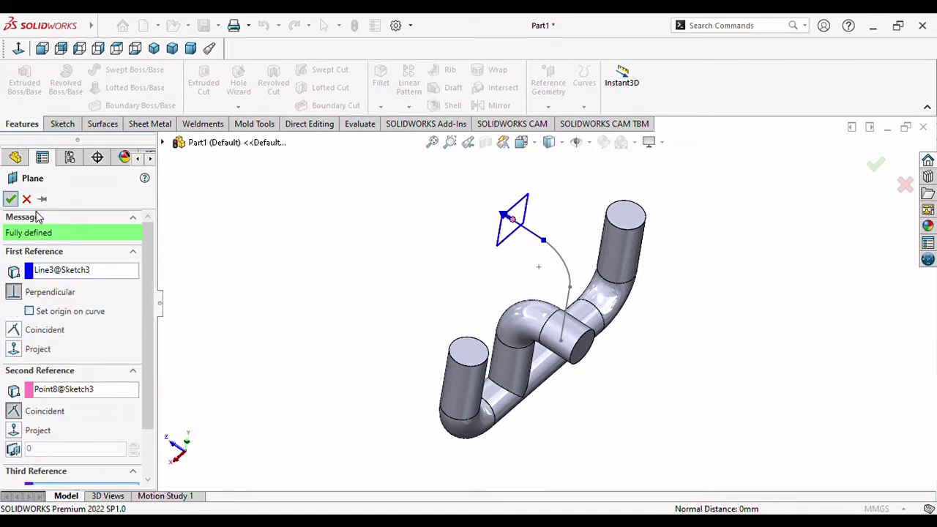
middle_drag(396, 304, 525, 375)
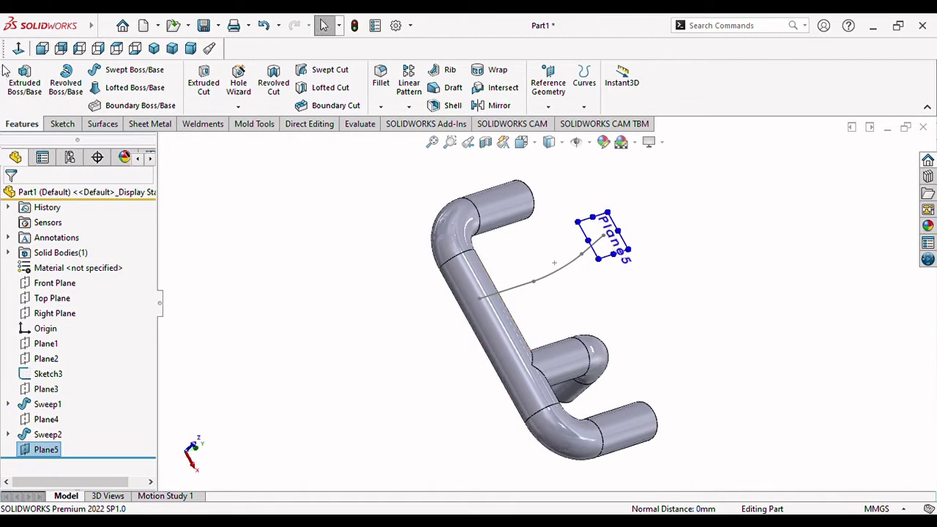
click(42, 48)
scroll(509, 261, down, 3)
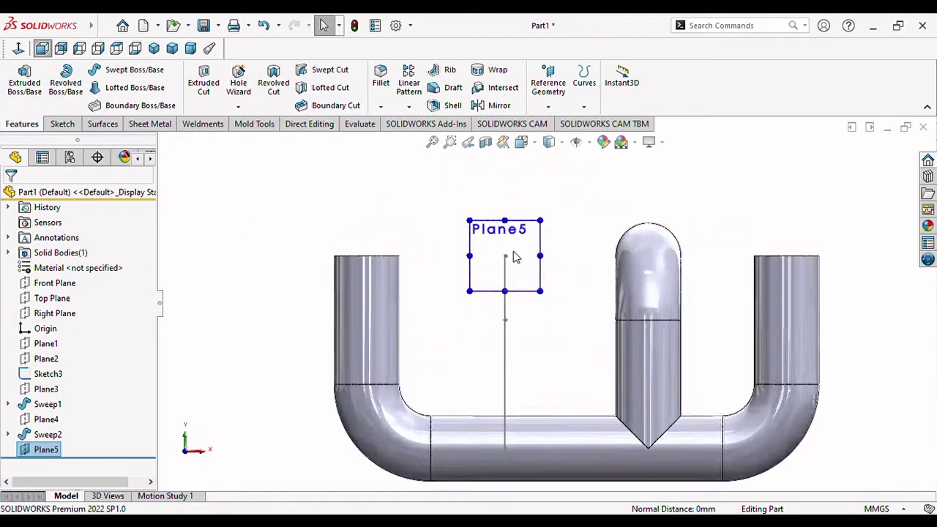
scroll(534, 264, down, 2)
Sketch a circle on Plane5 at the curve end and dimension it Ø25.40 mm
click(65, 125)
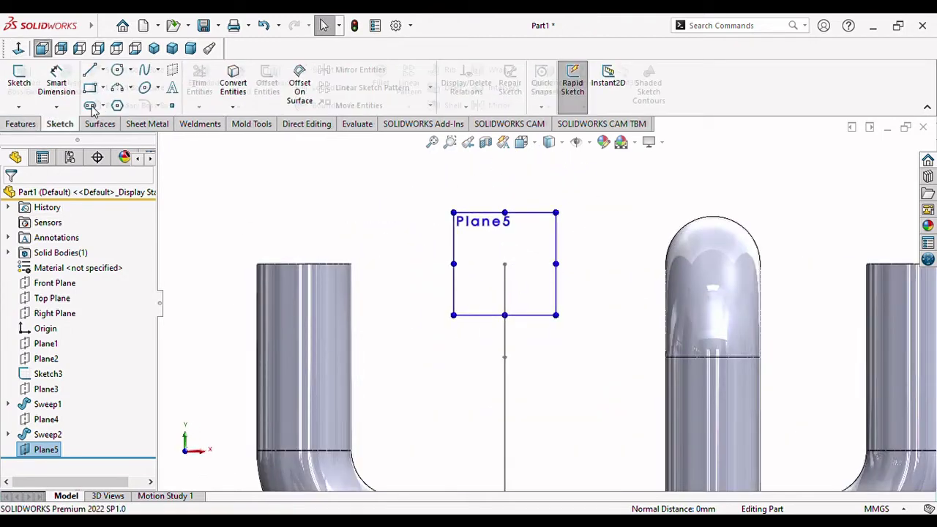
click(119, 70)
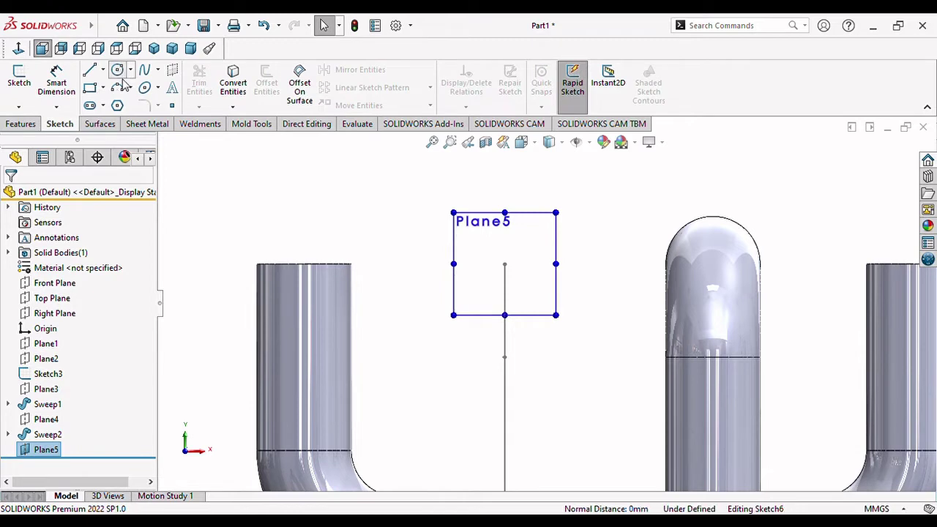
click(505, 262)
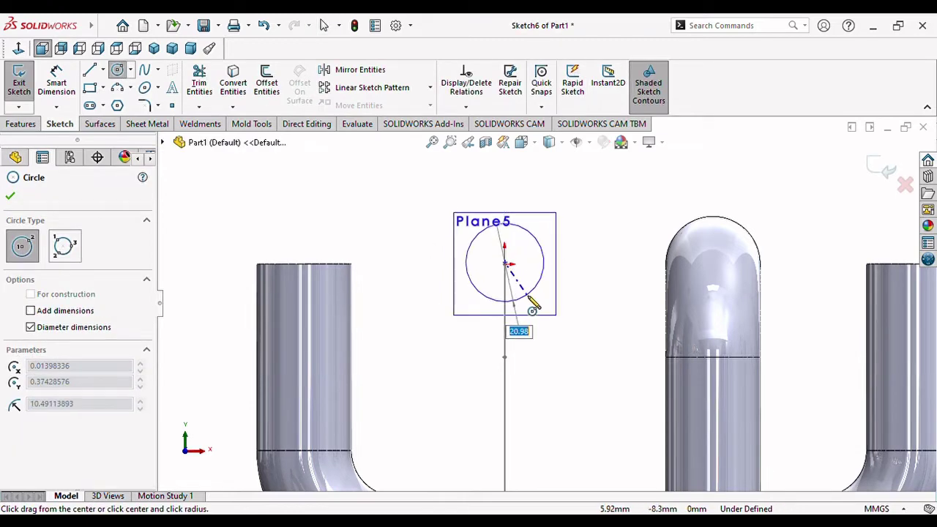
click(528, 296)
key(Escape)
key(Escape)
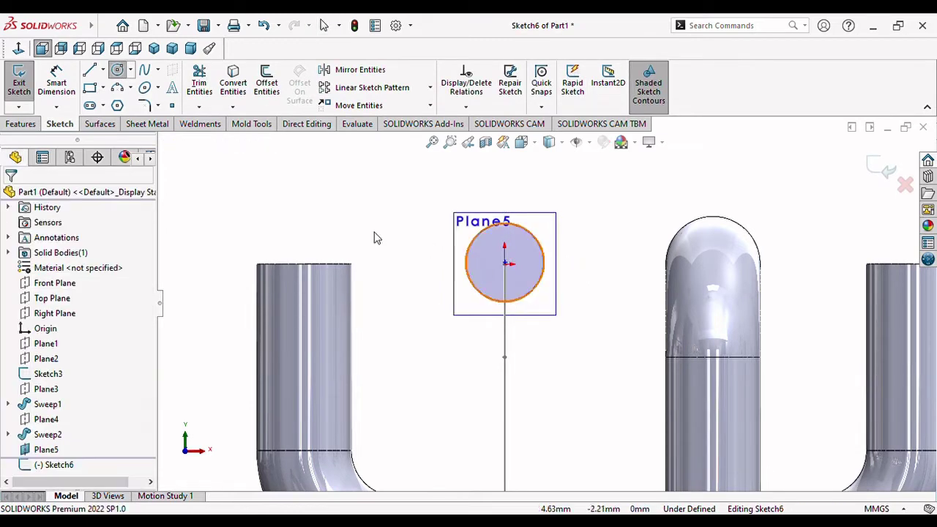
click(544, 259)
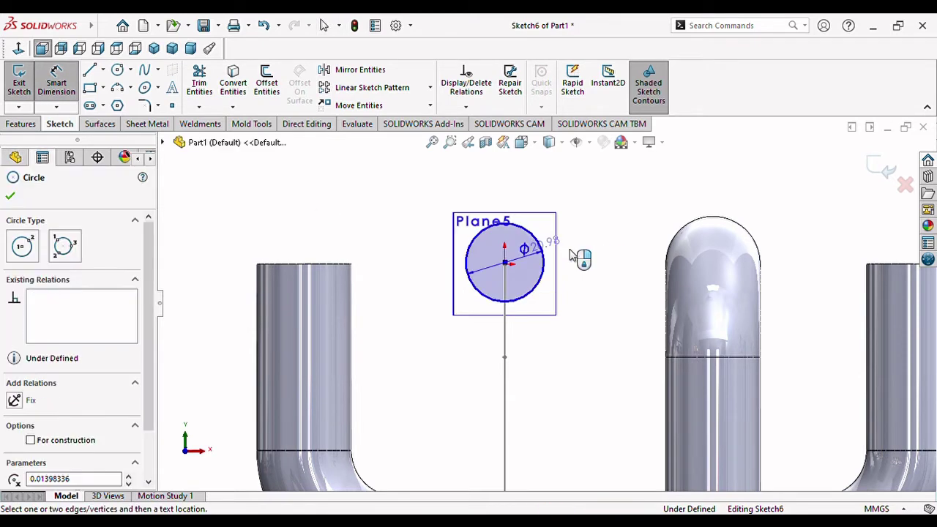
click(592, 263)
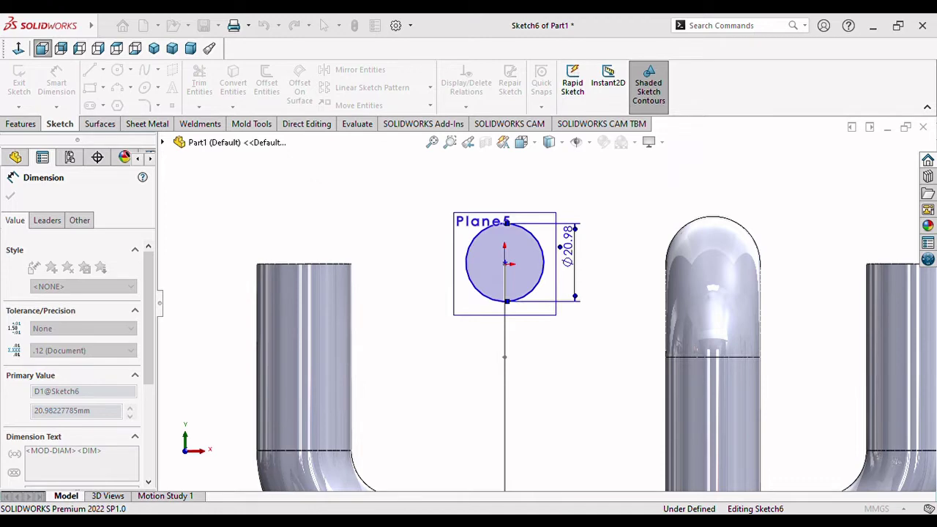
key(Return)
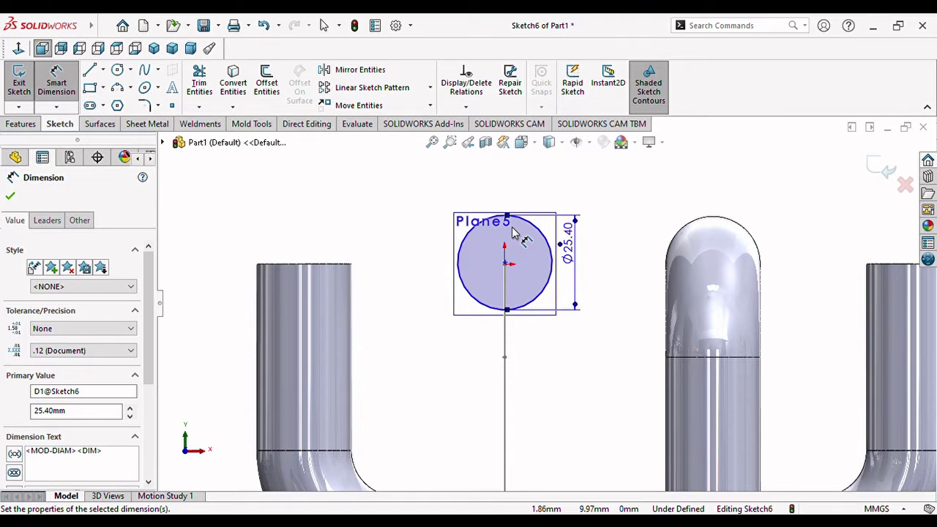
click(11, 196)
key(Escape)
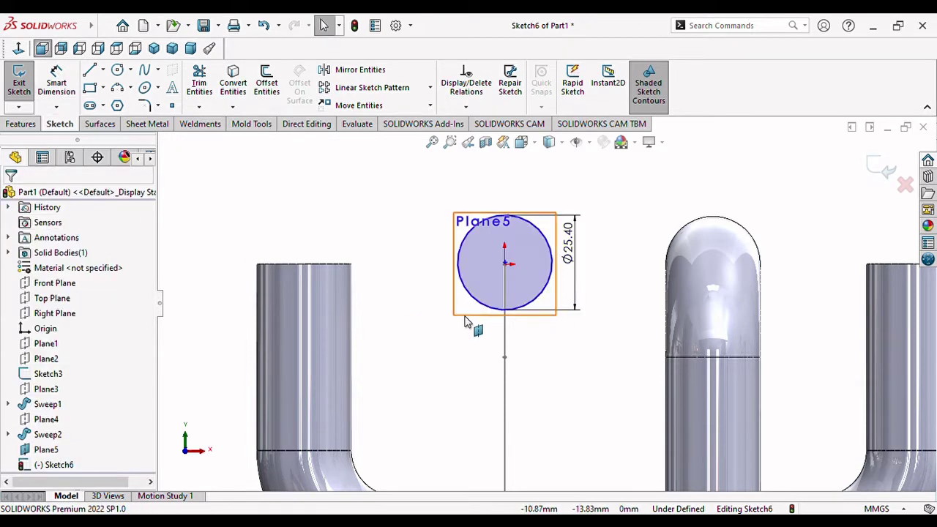
Hide Plane5 and exit Sketch6
click(465, 321)
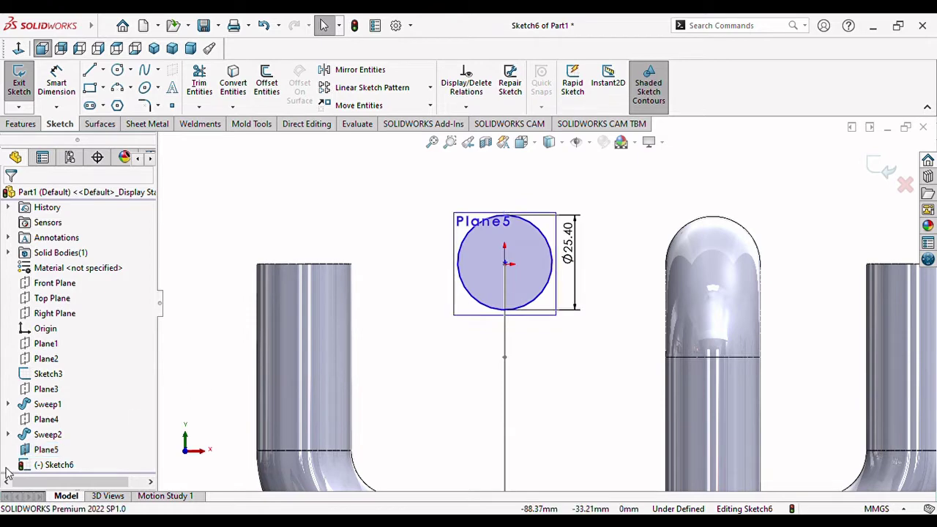
click(37, 449)
click(81, 438)
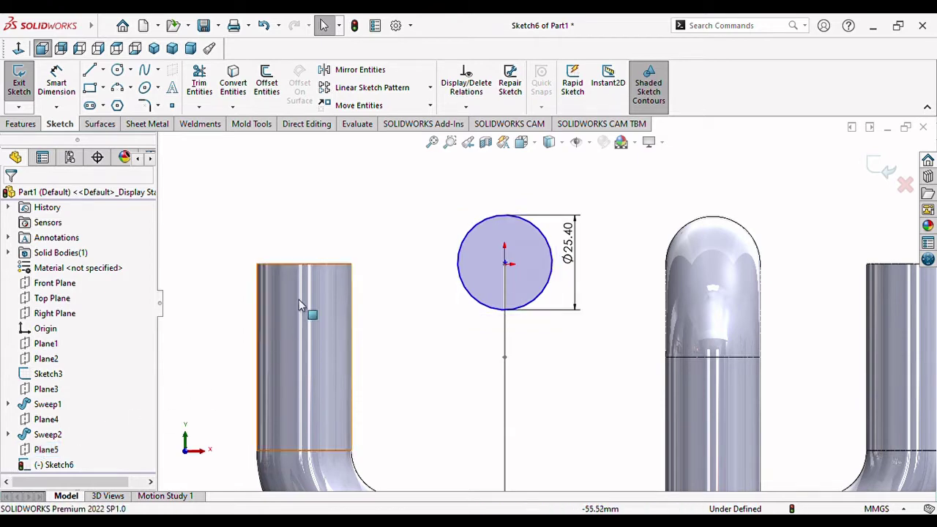
click(871, 170)
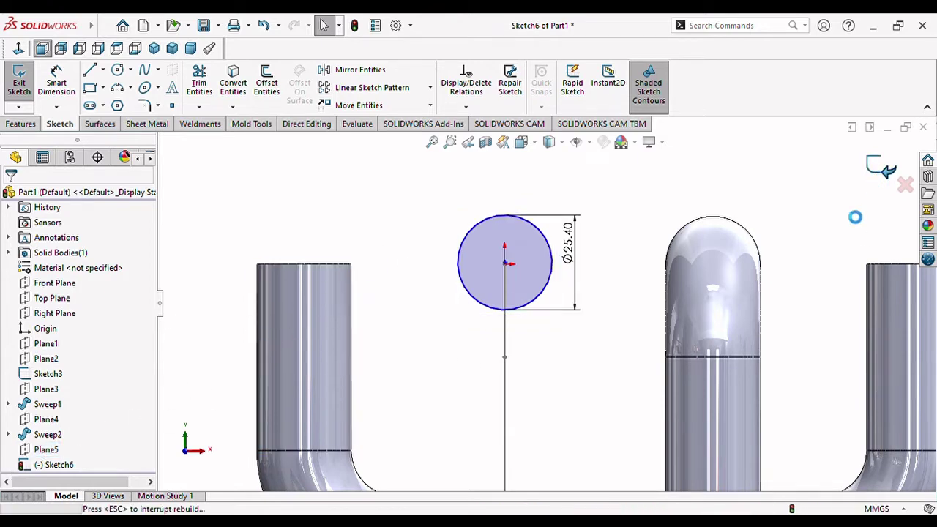
Sweep the Sketch6 circle along the Sketch3 curve to create Sweep3
scroll(425, 337, up, 2)
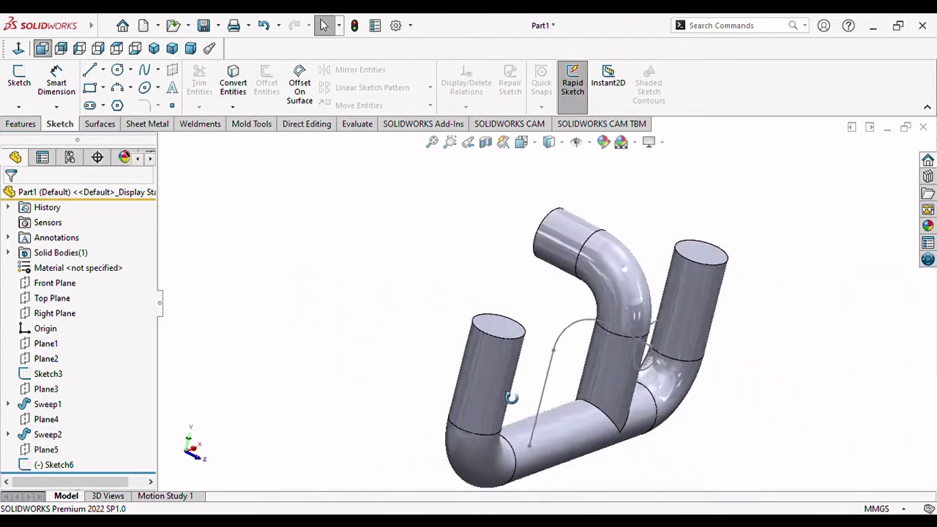
middle_drag(444, 318, 488, 391)
click(21, 124)
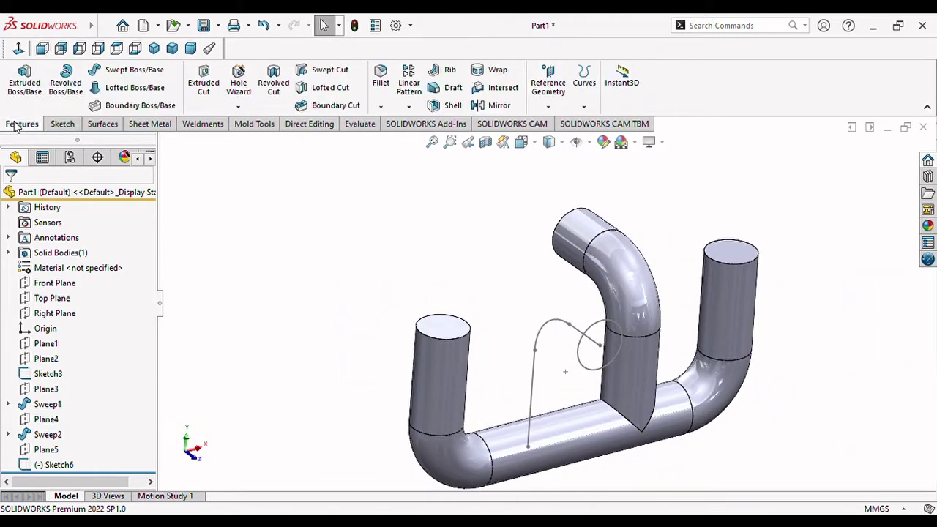
click(595, 322)
click(541, 334)
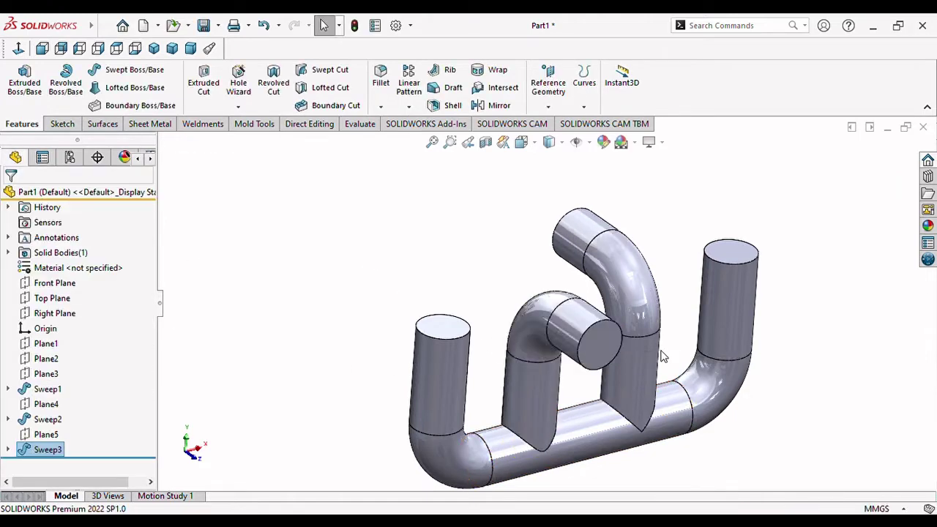
Orbit and zoom around the part to inspect the new branch pipe
scroll(655, 353, down, 3)
scroll(675, 362, up, 5)
middle_drag(675, 363, 648, 375)
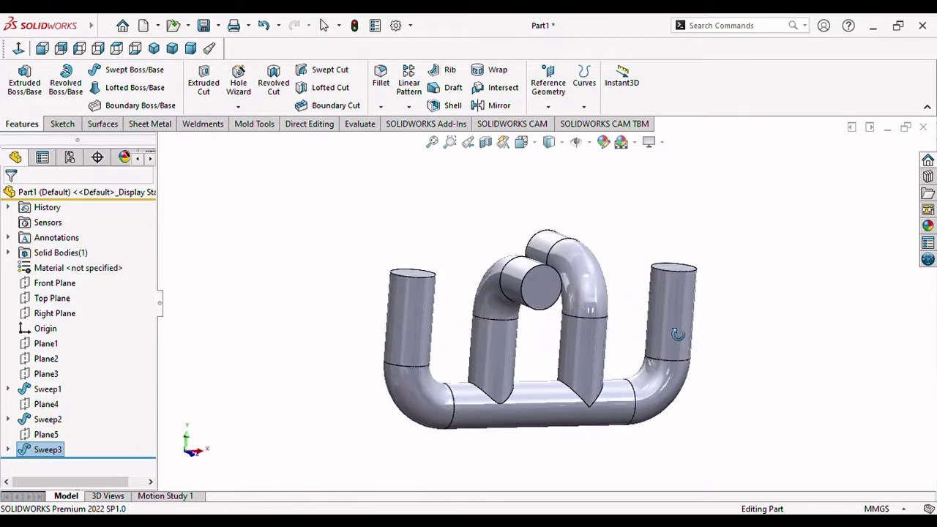
scroll(647, 375, down, 3)
scroll(616, 388, up, 3)
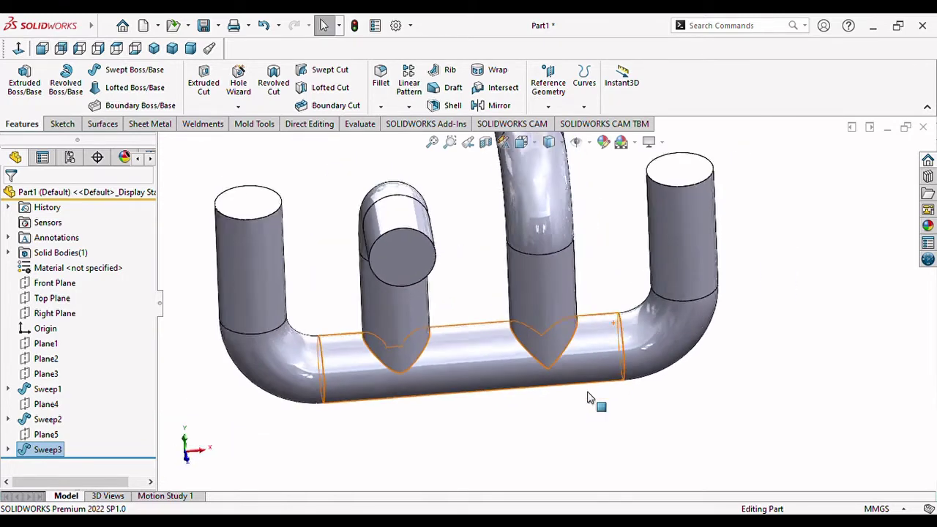
scroll(619, 400, up, 2)
middle_drag(620, 399, 645, 314)
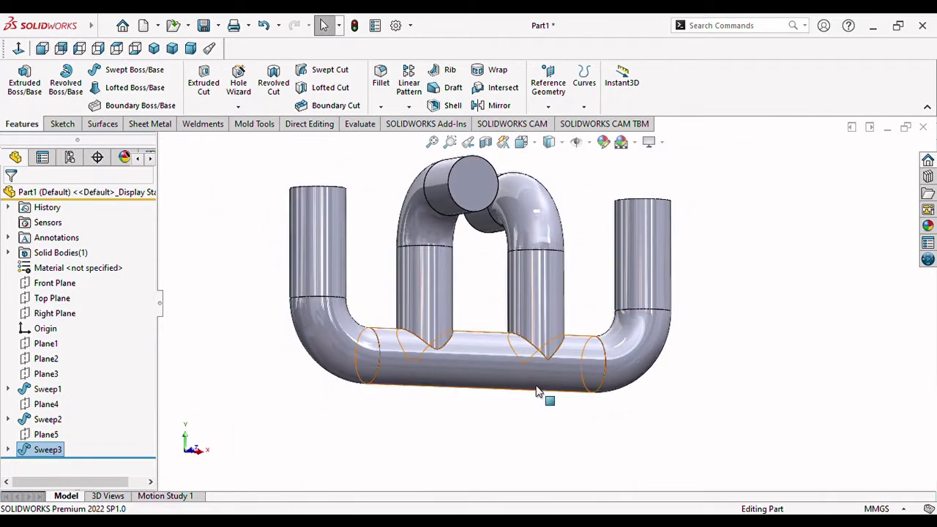
scroll(544, 393, up, 2)
scroll(534, 309, down, 2)
scroll(565, 356, up, 2)
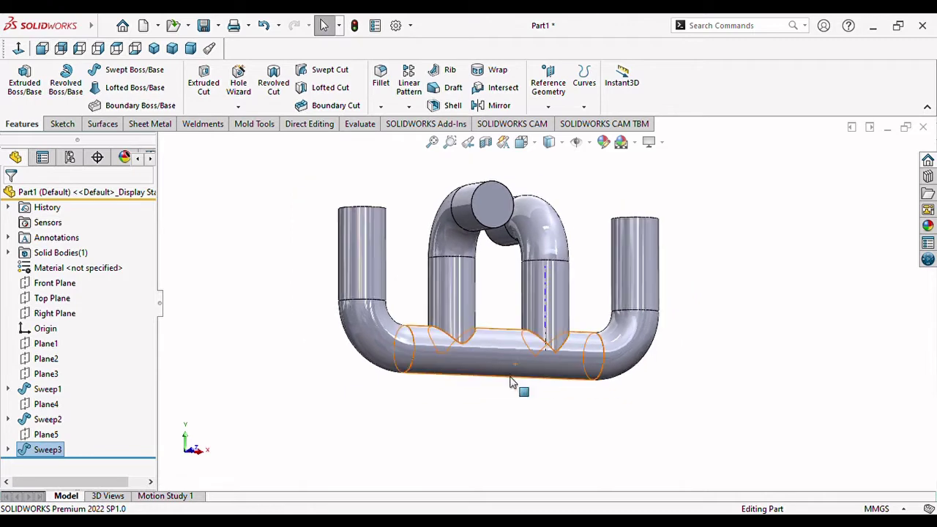
scroll(512, 383, down, 2)
scroll(491, 320, down, 2)
middle_drag(511, 402, 432, 386)
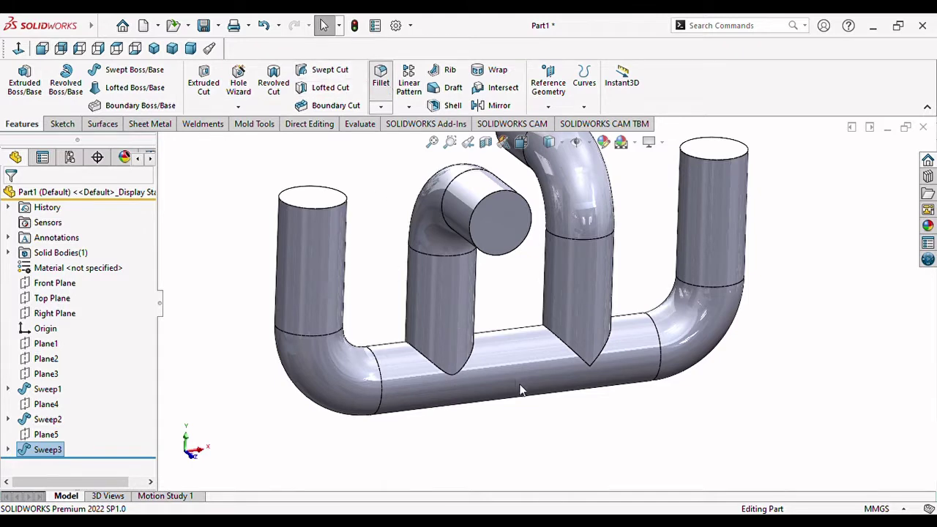
Fillet the three branch-to-main-pipe junction edges at 10 mm radius and inspect the rounded joins
click(418, 355)
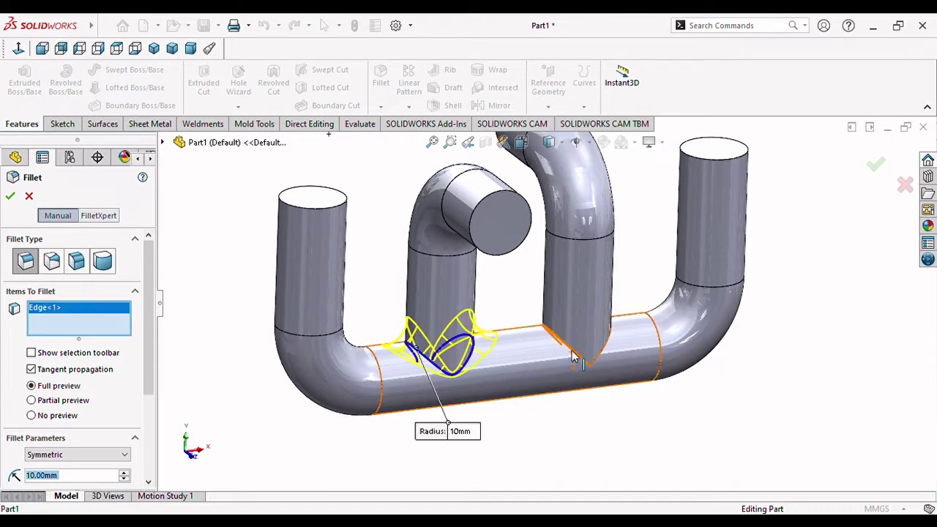
click(575, 359)
middle_drag(703, 404, 610, 348)
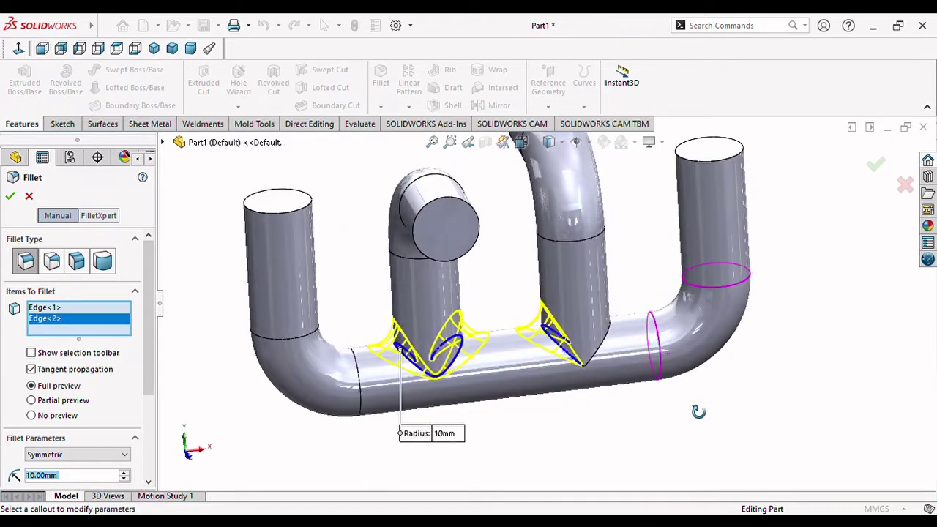
click(615, 347)
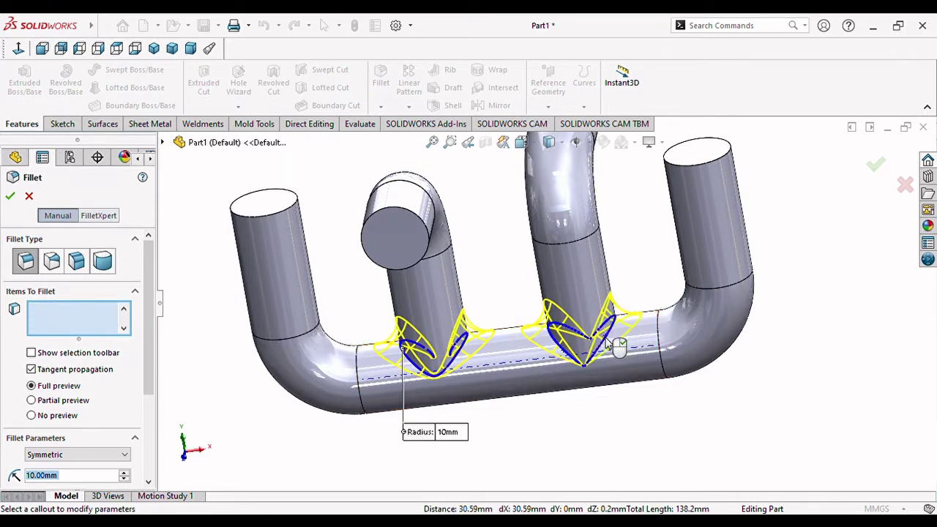
click(10, 196)
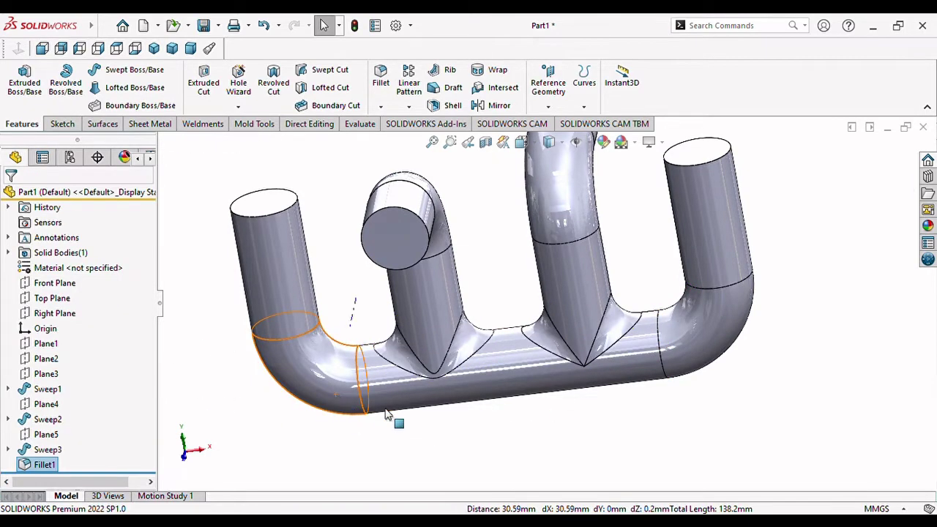
mouse_move(414, 412)
middle_down()
mouse_move(580, 428)
mouse_move(619, 366)
mouse_move(585, 373)
mouse_move(595, 301)
mouse_move(578, 342)
middle_up()
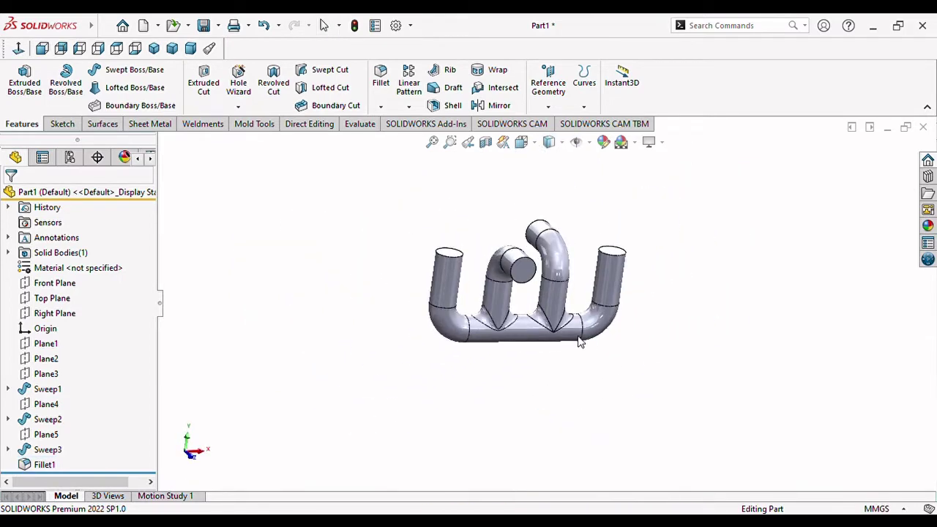
scroll(564, 272, down, 4)
scroll(565, 272, down, 2)
mouse_move(728, 336)
middle_down()
mouse_move(757, 377)
mouse_move(762, 401)
middle_up()
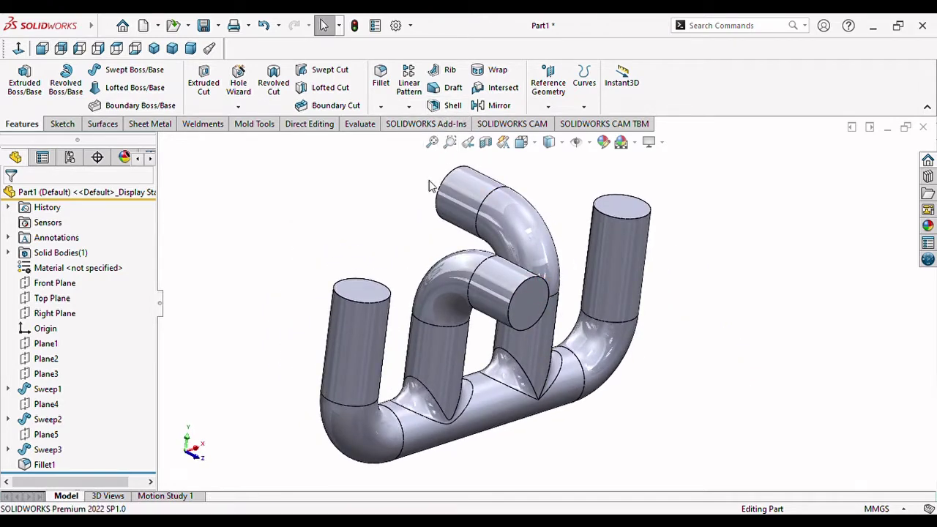
Shell the manifold with 10 mm walls, removing all four pipe end faces, then return to isometric
click(449, 104)
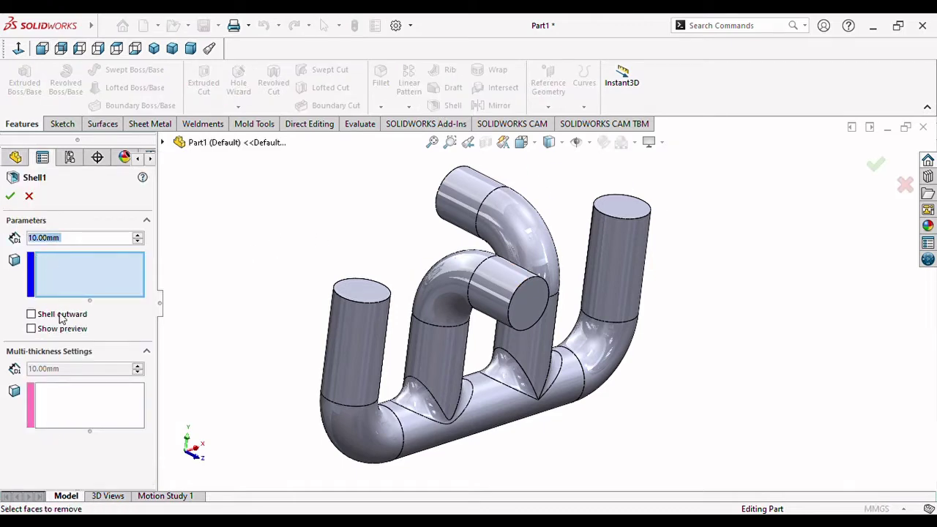
mouse_move(301, 282)
middle_down()
mouse_move(307, 257)
mouse_move(303, 273)
middle_up()
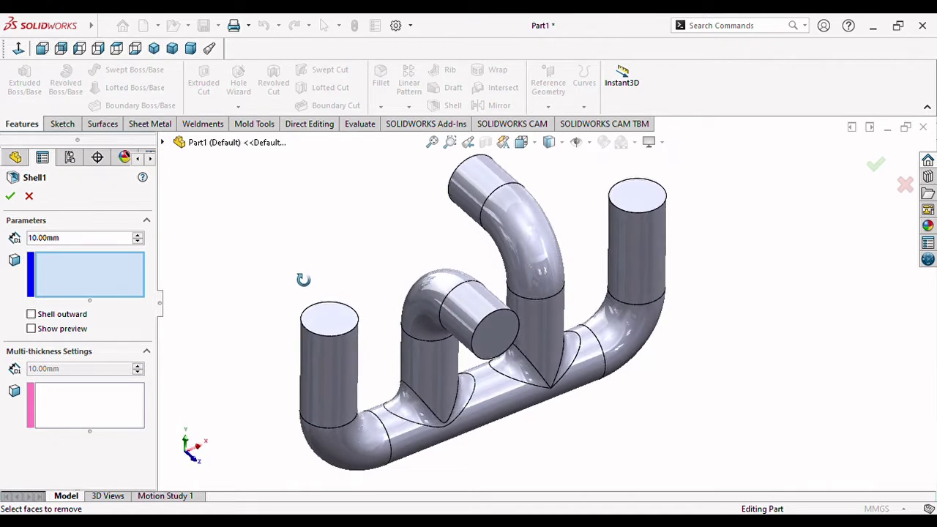
click(347, 324)
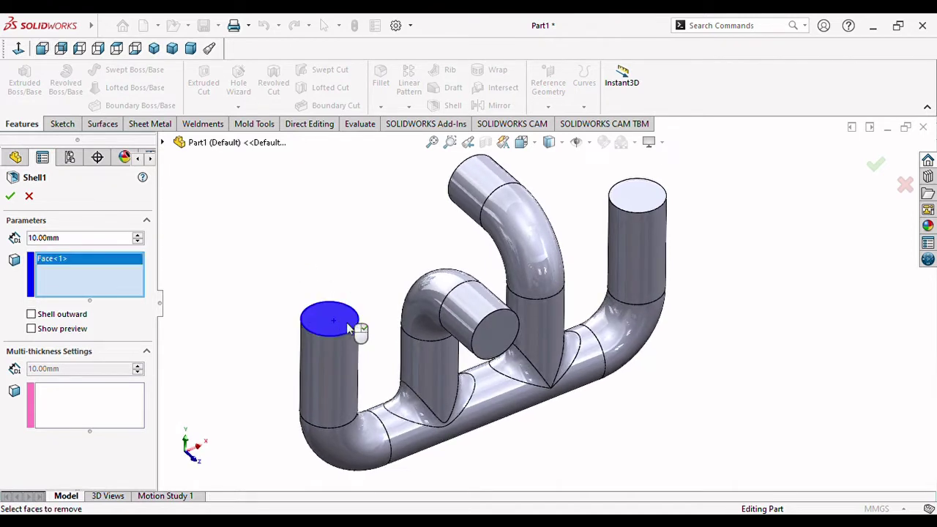
click(491, 340)
click(635, 199)
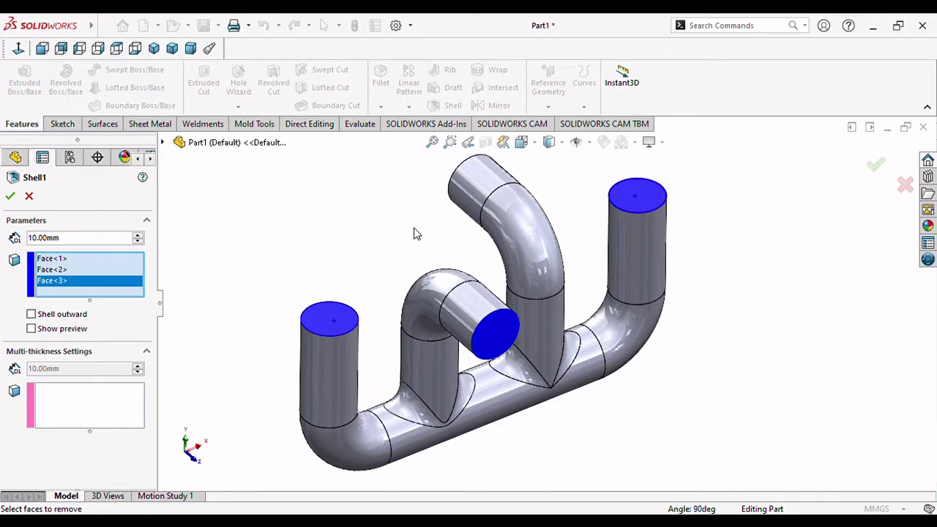
mouse_move(414, 234)
middle_down()
mouse_move(498, 394)
mouse_move(489, 217)
middle_up()
scroll(489, 216, down, 3)
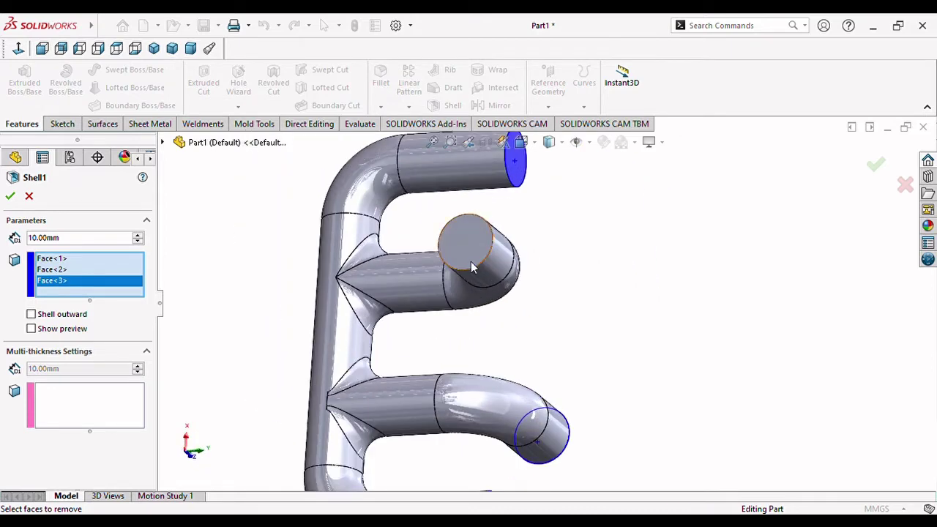
click(458, 244)
middle_drag(594, 368, 556, 289)
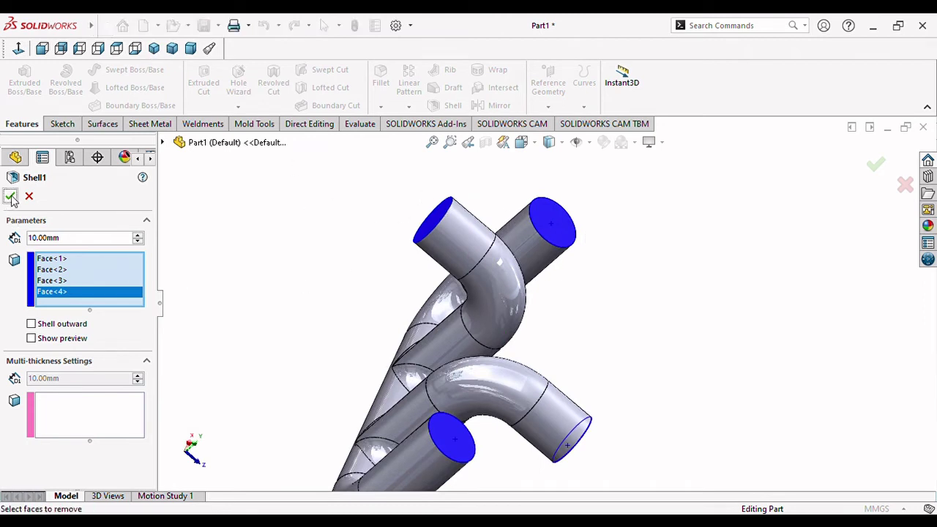
click(154, 49)
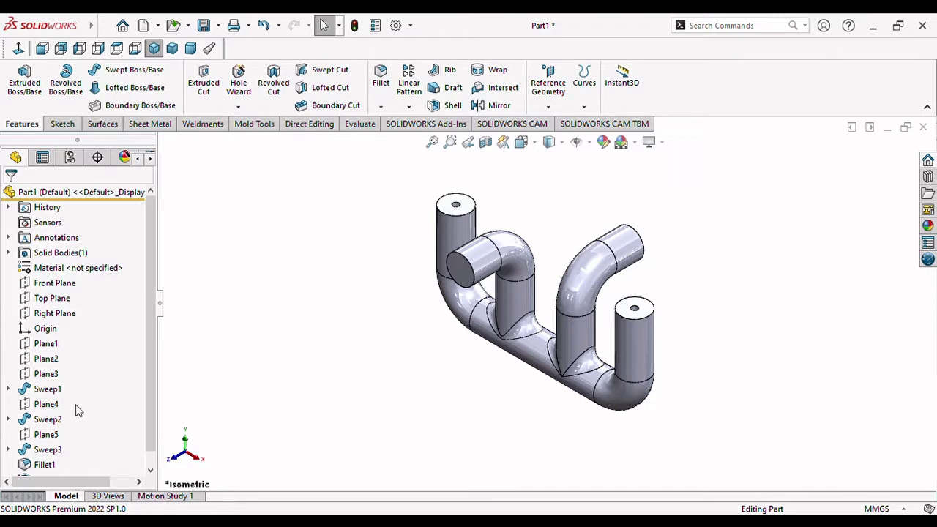
Edit Shell1 to reduce its wall thickness from 10 mm to 2.5 mm
scroll(95, 417, down, 1)
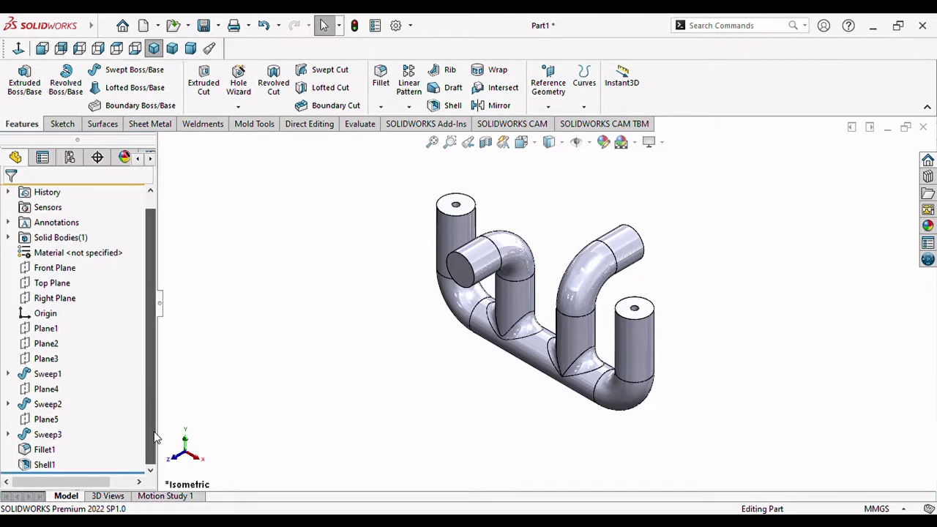
click(48, 467)
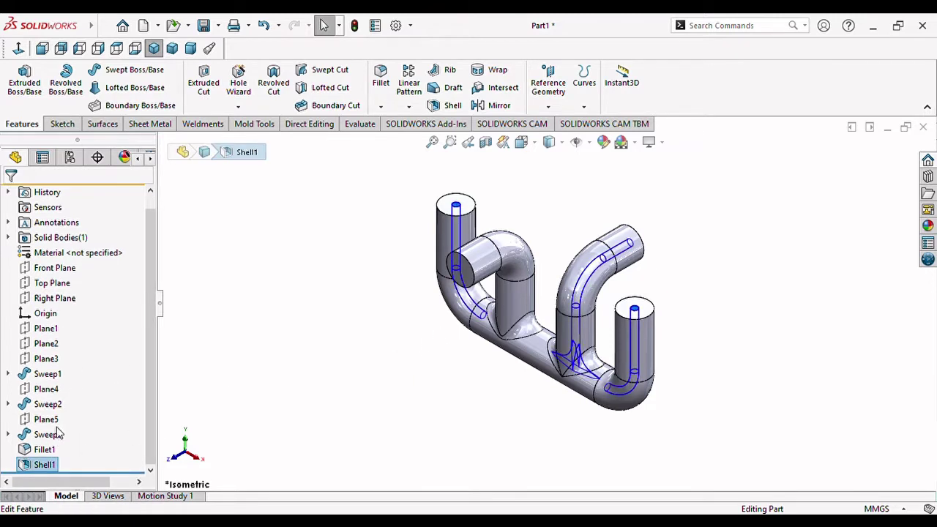
click(244, 396)
text(2.5)
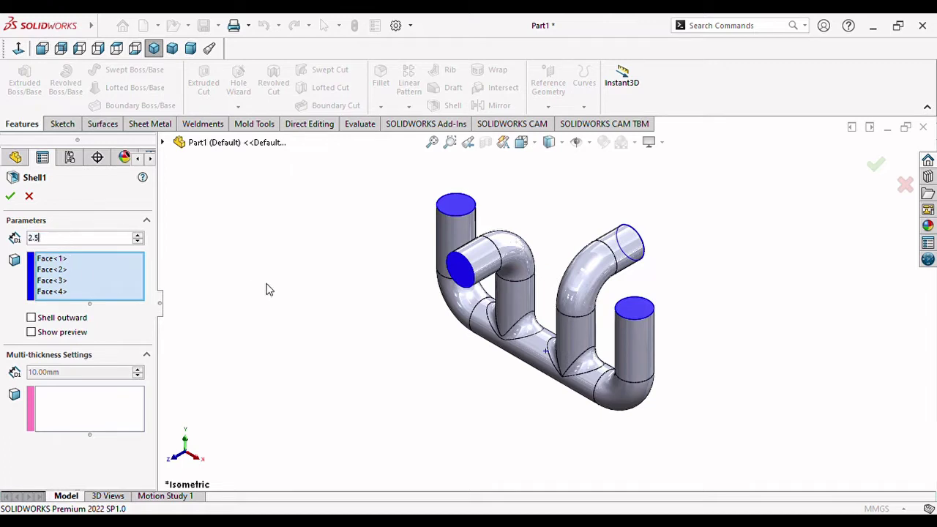
key(Return)
click(10, 198)
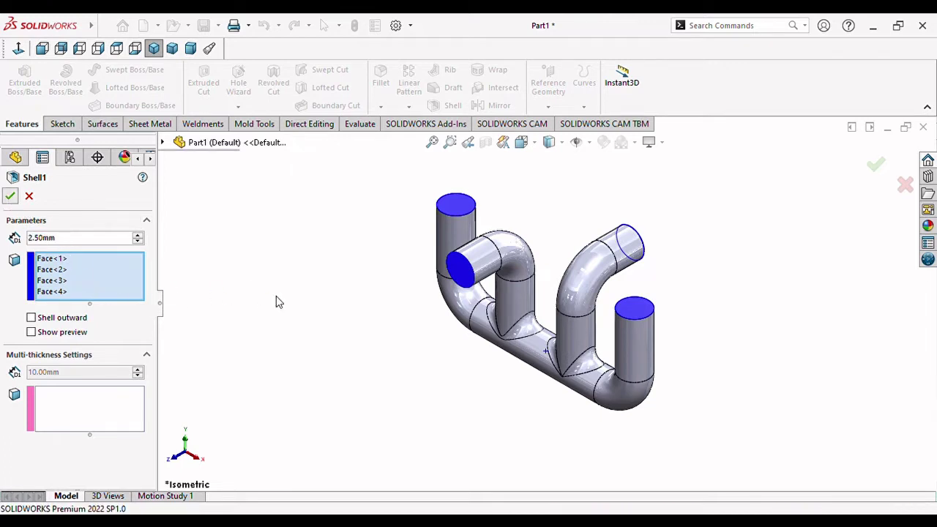
mouse_move(500, 273)
middle_down()
mouse_move(476, 356)
mouse_move(389, 360)
mouse_move(369, 345)
mouse_move(366, 394)
mouse_move(383, 369)
middle_up()
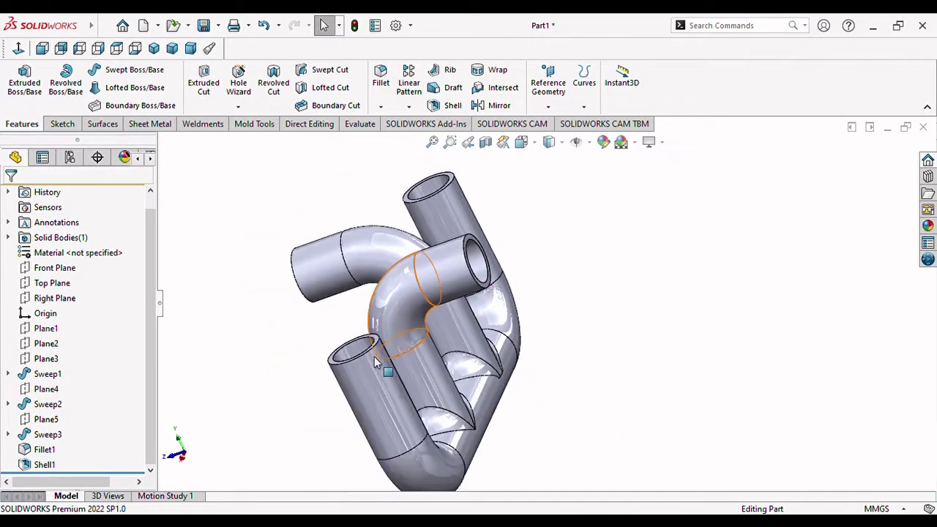
Apply a Front Plane section view and orbit to check the thin hollow pipe interiors
scroll(410, 388, up, 3)
mouse_move(430, 403)
middle_down()
mouse_move(341, 350)
mouse_move(365, 439)
mouse_move(370, 428)
middle_up()
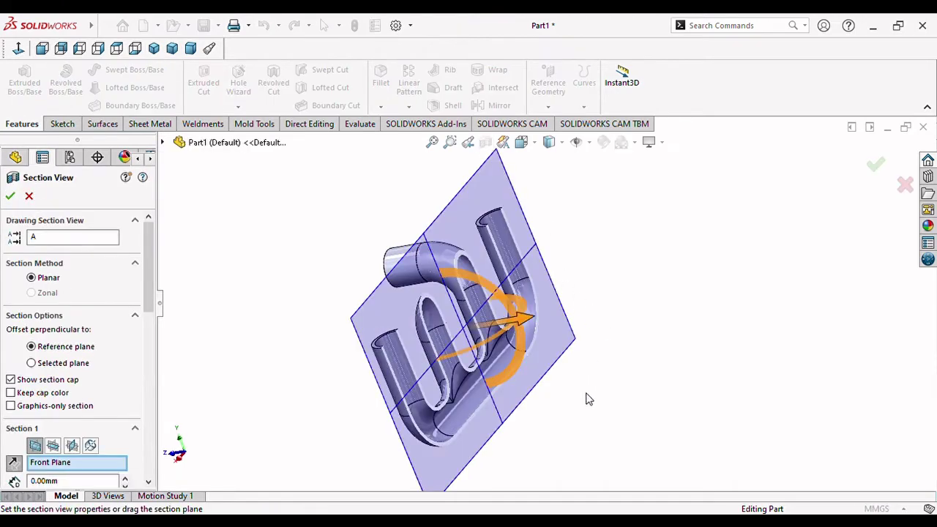
mouse_move(556, 442)
middle_down()
mouse_move(539, 393)
mouse_move(508, 383)
mouse_move(502, 476)
middle_up()
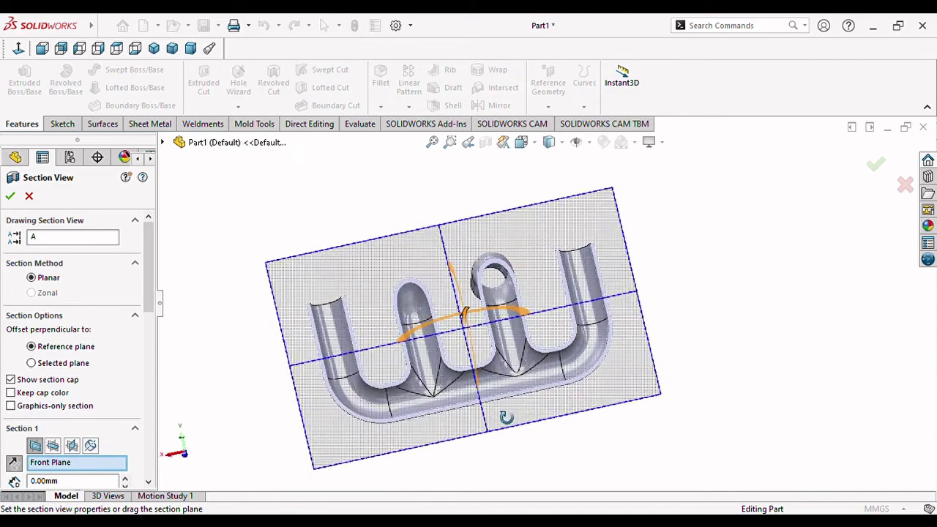
scroll(444, 394, down, 3)
click(10, 195)
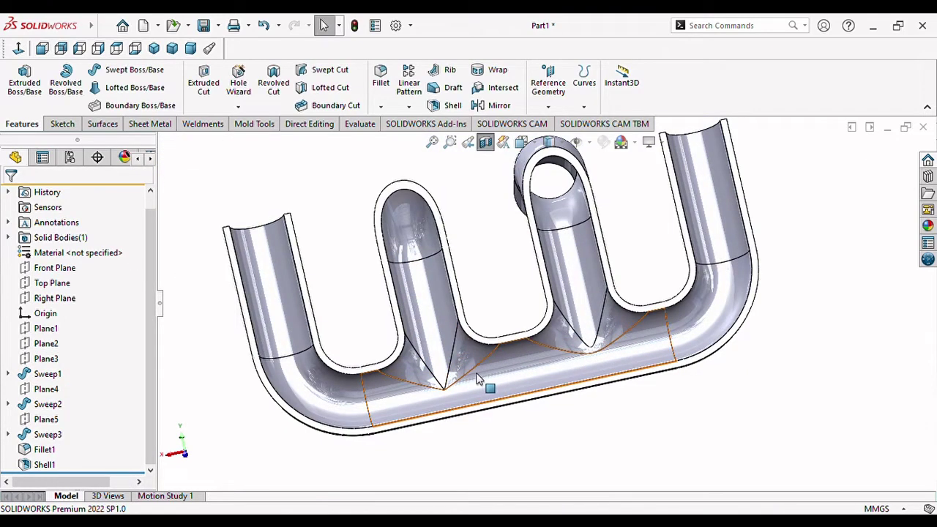
mouse_move(485, 383)
middle_down()
mouse_move(566, 433)
mouse_move(535, 449)
mouse_move(487, 412)
mouse_move(466, 435)
mouse_move(542, 441)
mouse_move(567, 473)
mouse_move(546, 461)
mouse_move(533, 433)
middle_up()
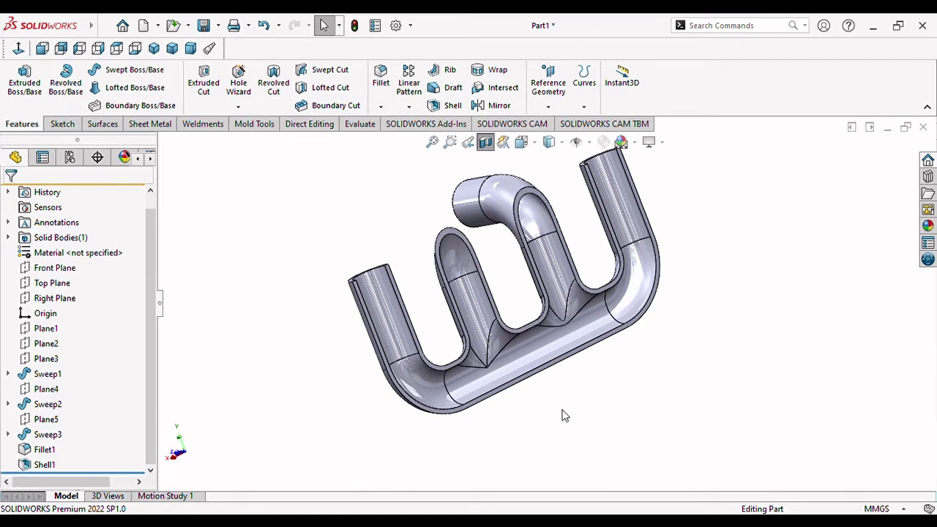
Orbit and zoom to the left pipe's open end and select its ring-shaped face
middle_drag(627, 430, 571, 407)
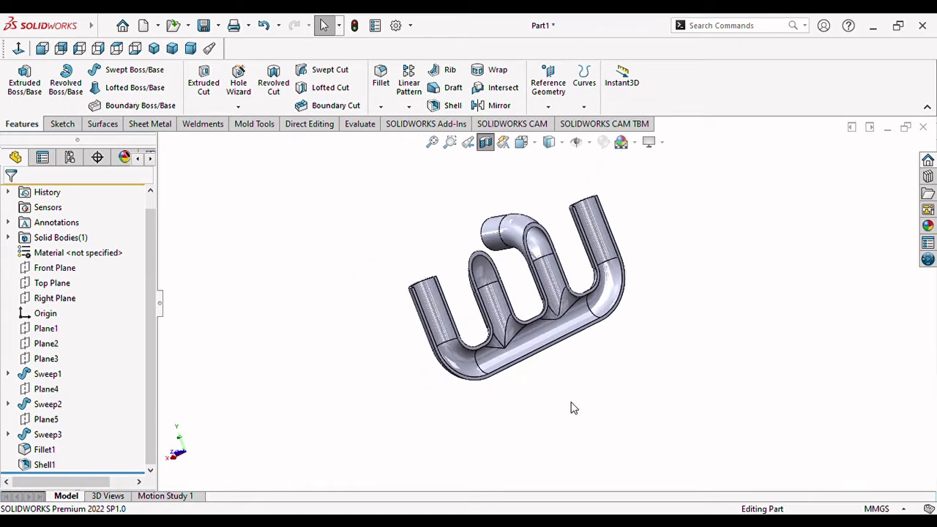
scroll(566, 315, down, 2)
mouse_move(566, 316)
middle_down()
mouse_move(664, 379)
mouse_move(653, 335)
mouse_move(655, 377)
middle_up()
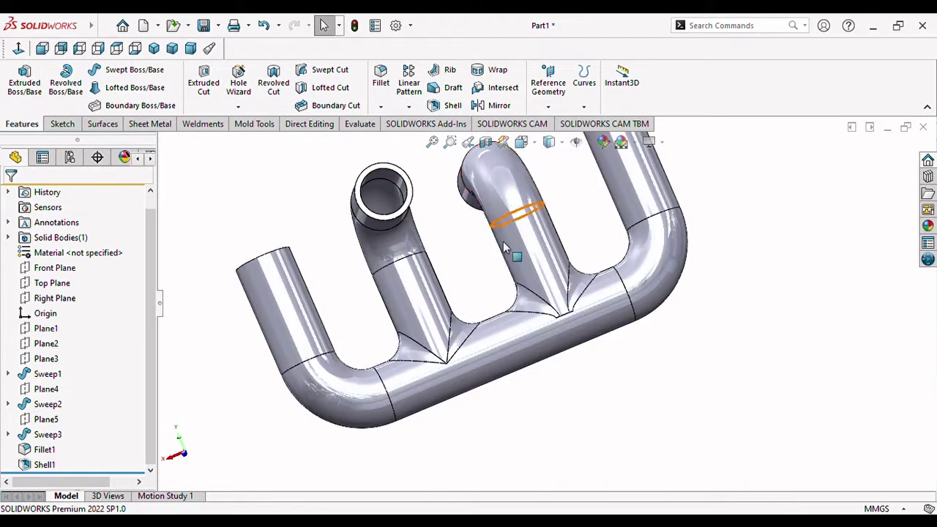
middle_drag(521, 168, 476, 209)
scroll(477, 209, up, 3)
middle_drag(546, 208, 425, 323)
scroll(425, 322, down, 3)
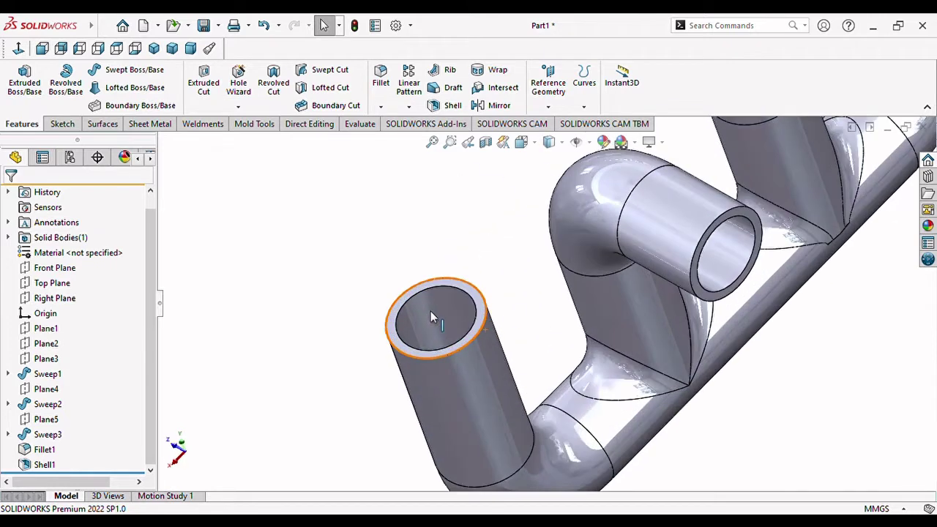
click(472, 291)
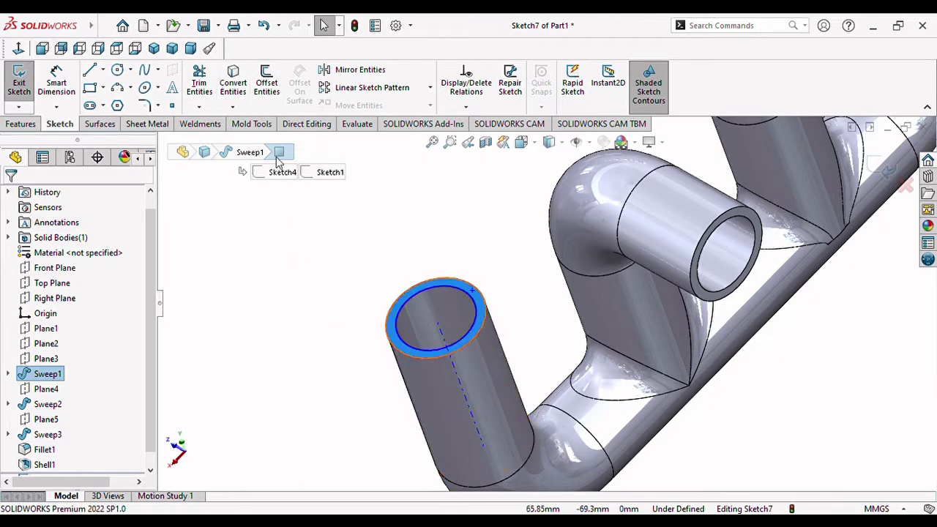
Draw a hexagon centred on the pipe end around its opening
click(115, 106)
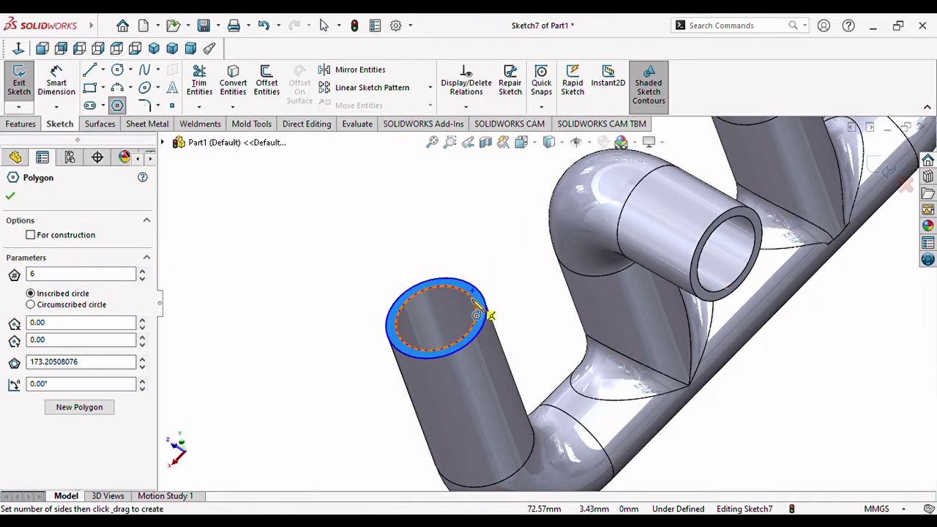
click(436, 318)
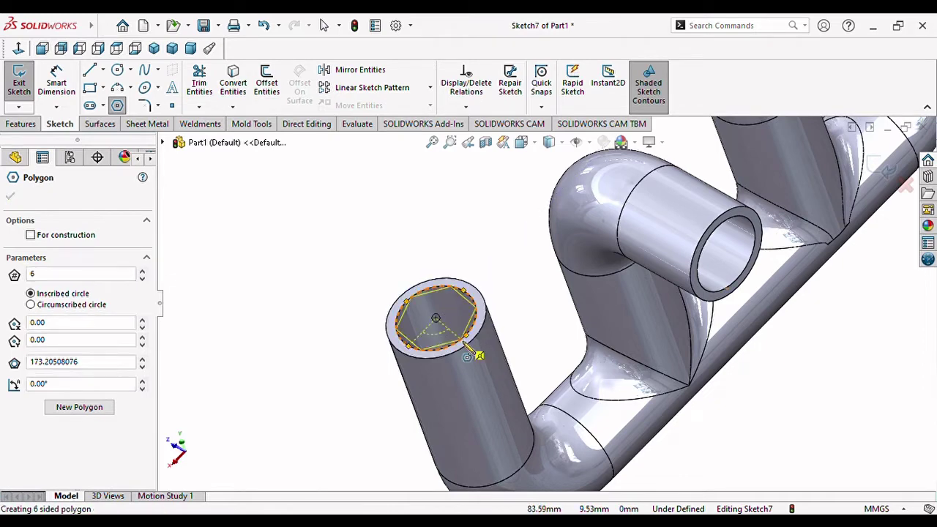
click(481, 355)
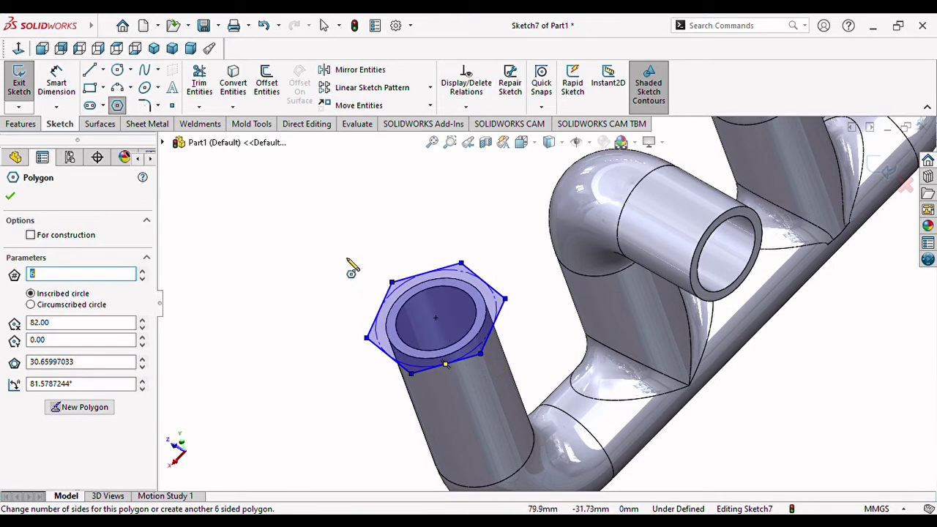
key(Escape)
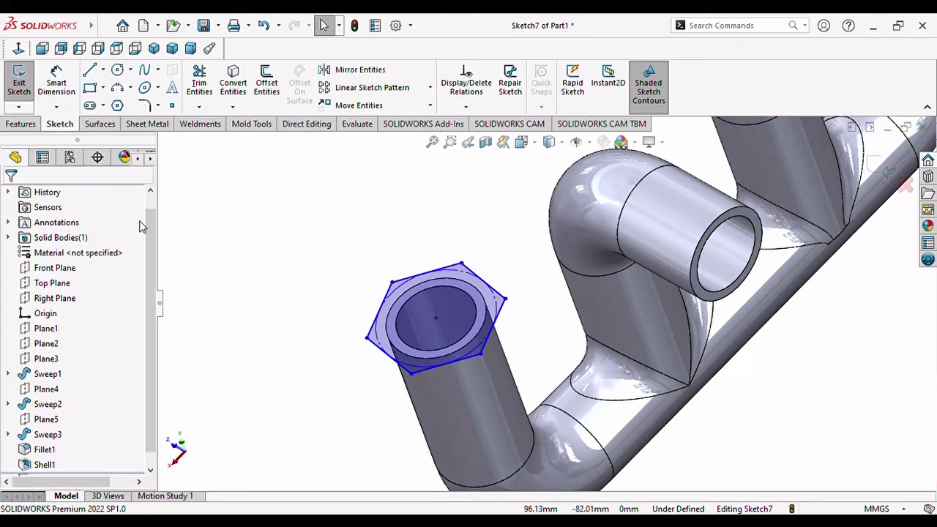
Dimension the hexagon to 30 mm across flats and preview a 10 mm Blind boss extrusion
click(50, 88)
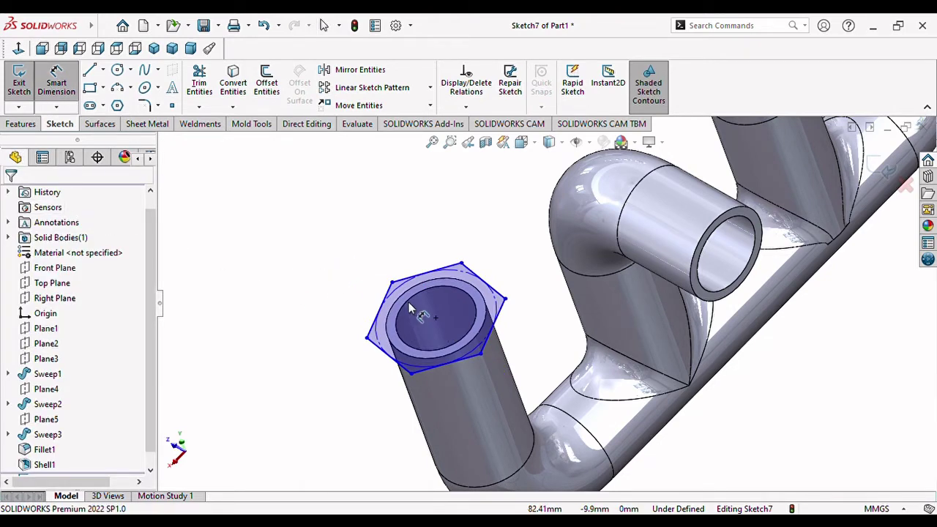
click(489, 288)
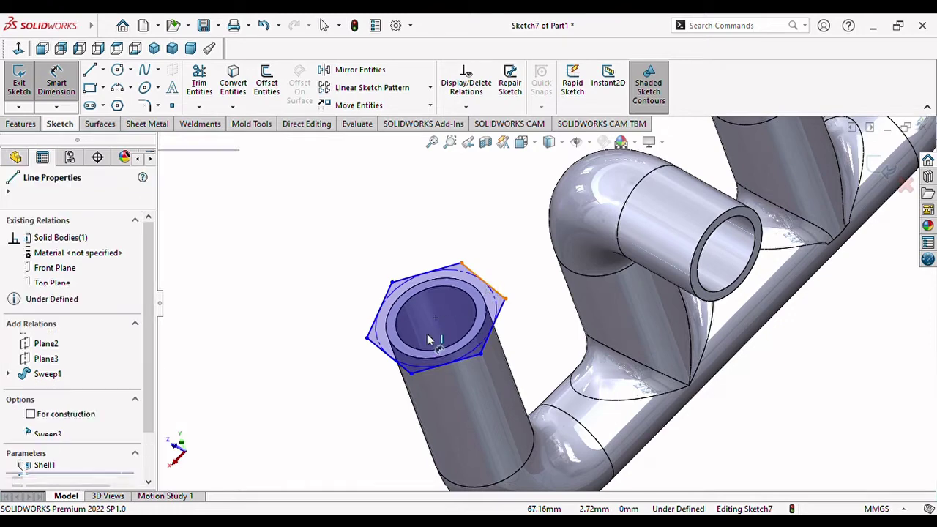
click(395, 364)
click(350, 251)
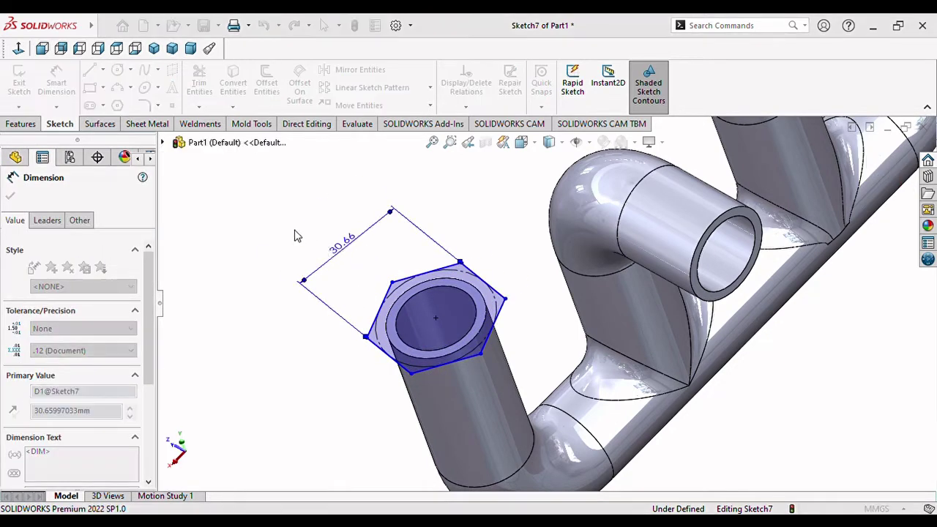
key(Return)
middle_drag(356, 349, 373, 358)
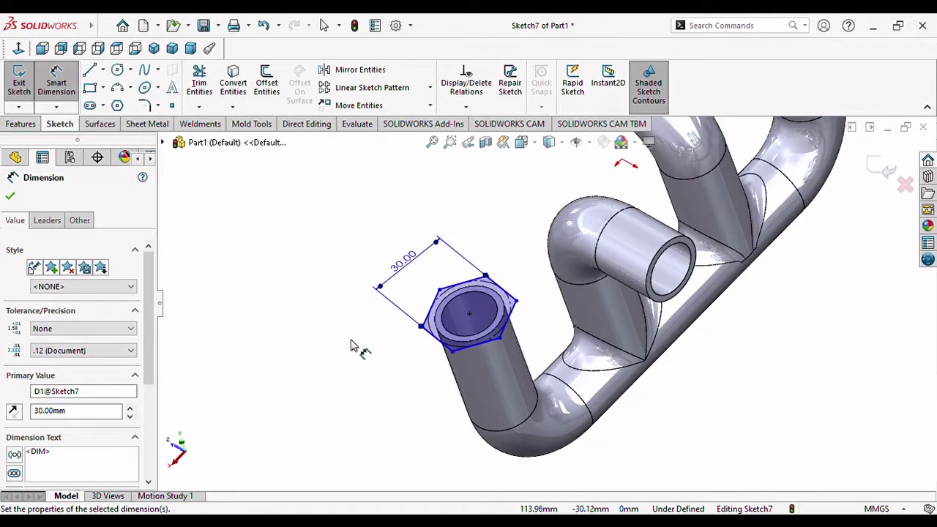
scroll(533, 322, down, 5)
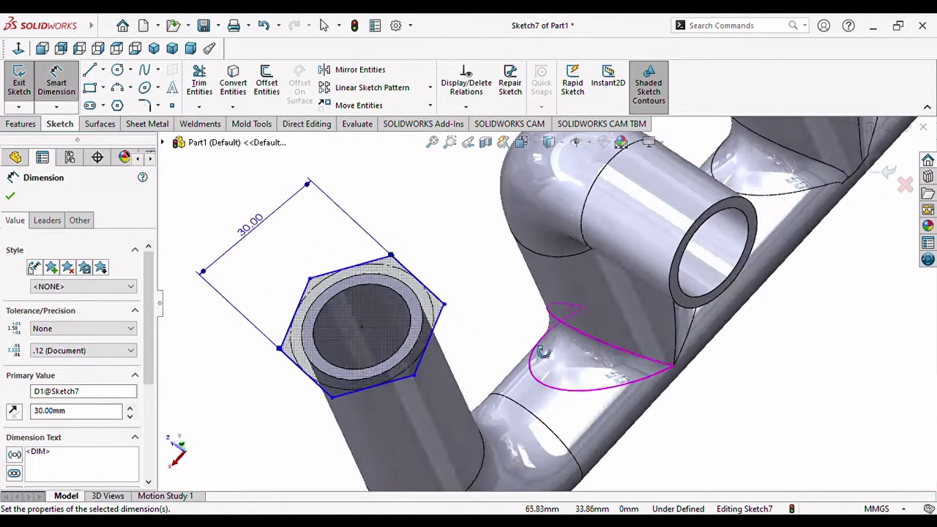
scroll(532, 322, up, 3)
scroll(471, 278, down, 2)
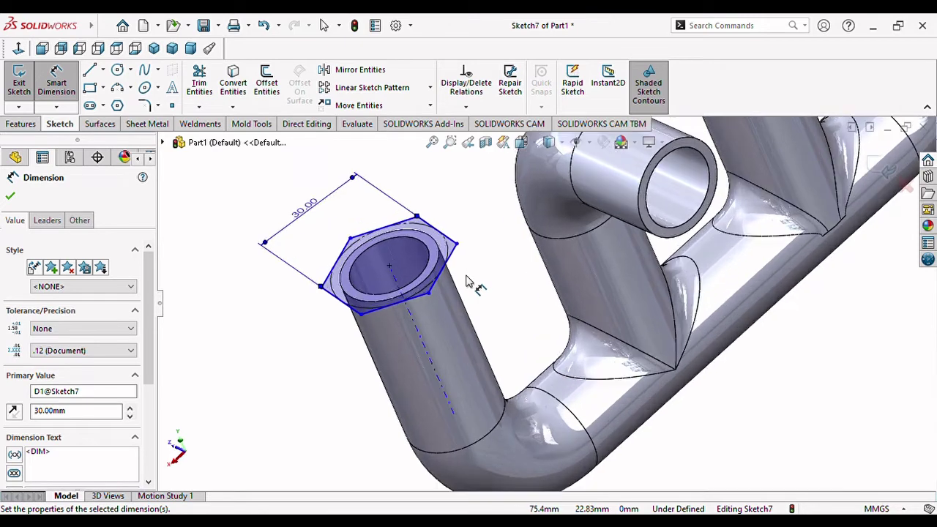
click(20, 196)
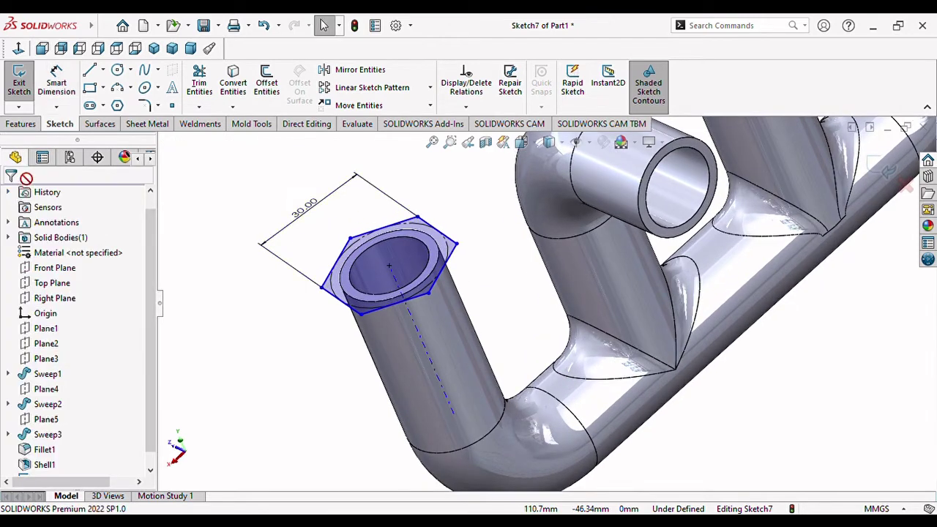
click(29, 126)
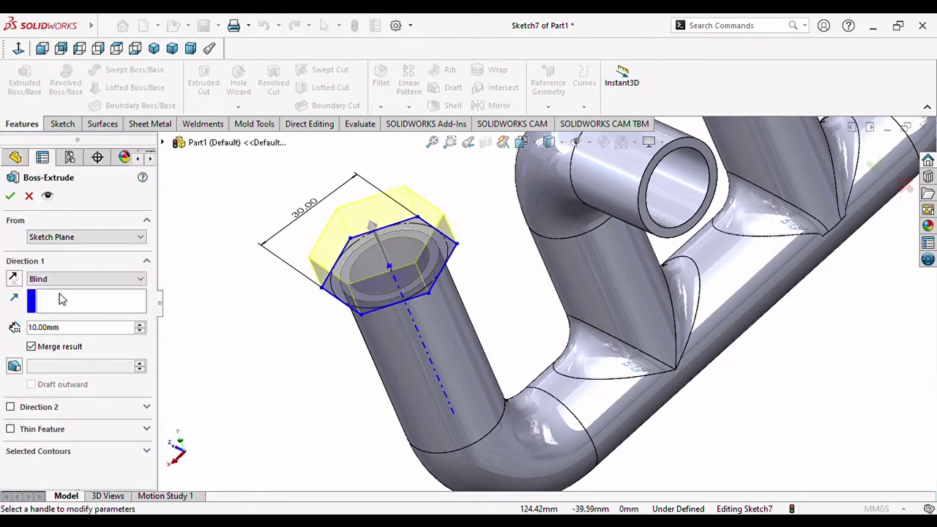
Accept the 10 mm Blind extrusion to create the solid hex head on the left pipe
click(10, 195)
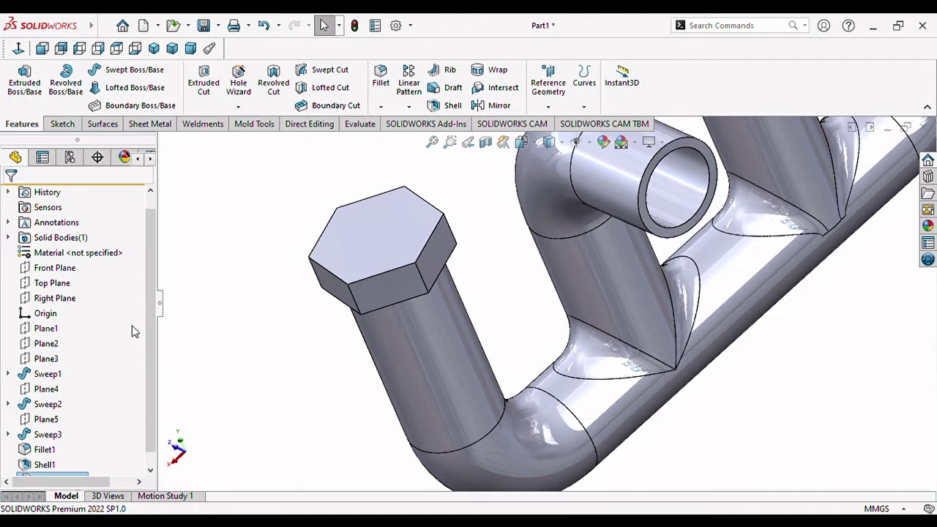
scroll(388, 350, up, 2)
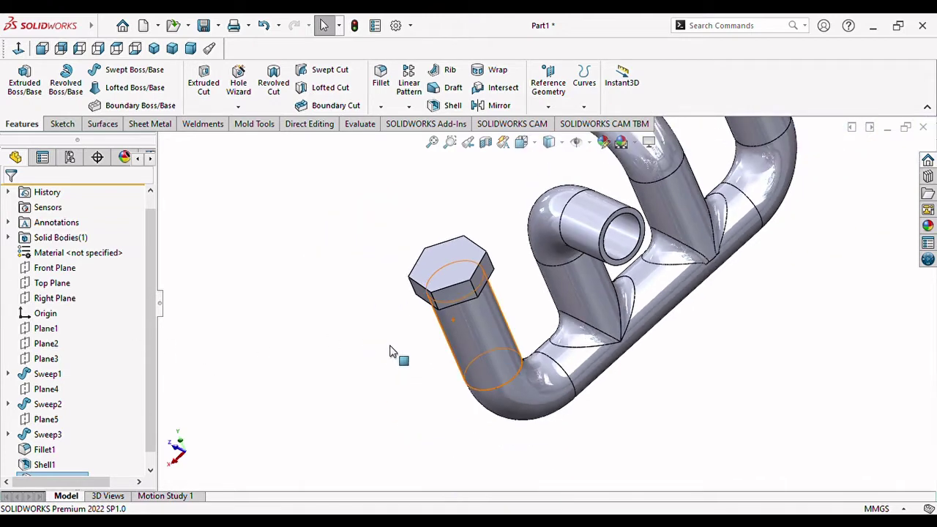
middle_drag(390, 351, 662, 183)
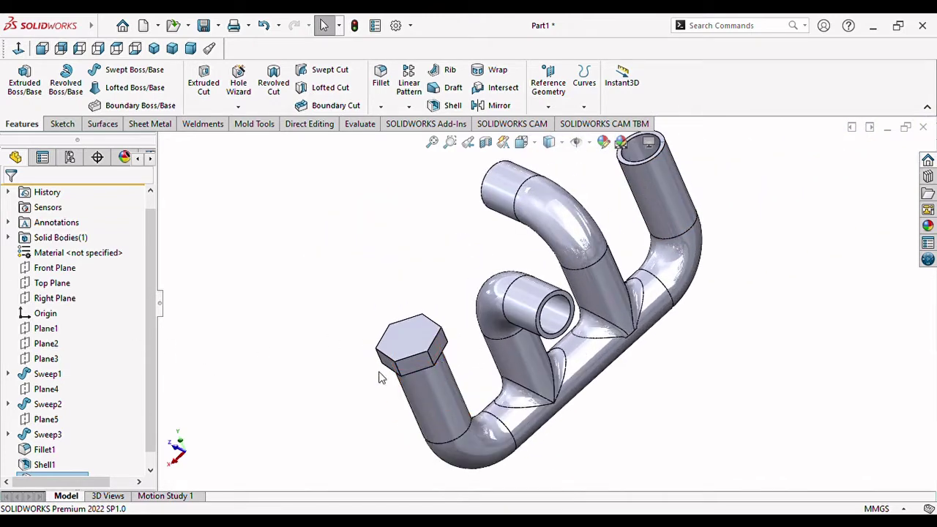
mouse_move(379, 377)
middle_down()
mouse_move(472, 352)
mouse_move(388, 290)
middle_up()
scroll(468, 375, down, 3)
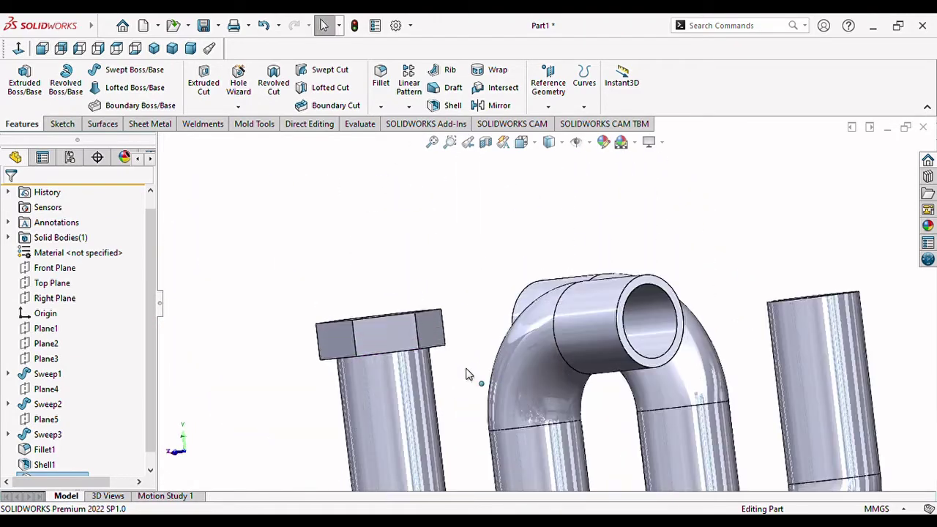
scroll(468, 374, up, 3)
scroll(506, 413, up, 2)
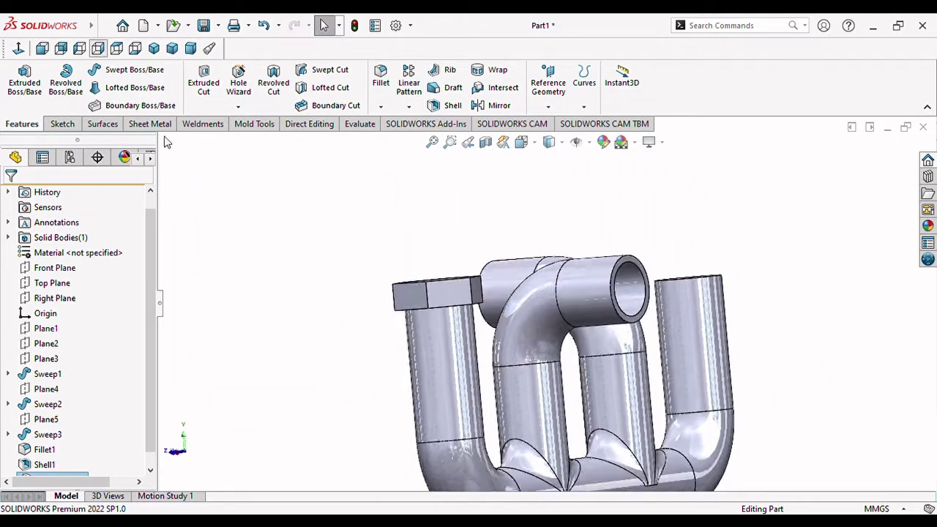
Inspect the hex head from the Right view and other angles, then select its top face
key(ctrl+4)
scroll(659, 344, up, 3)
scroll(627, 318, down, 2)
scroll(618, 293, down, 2)
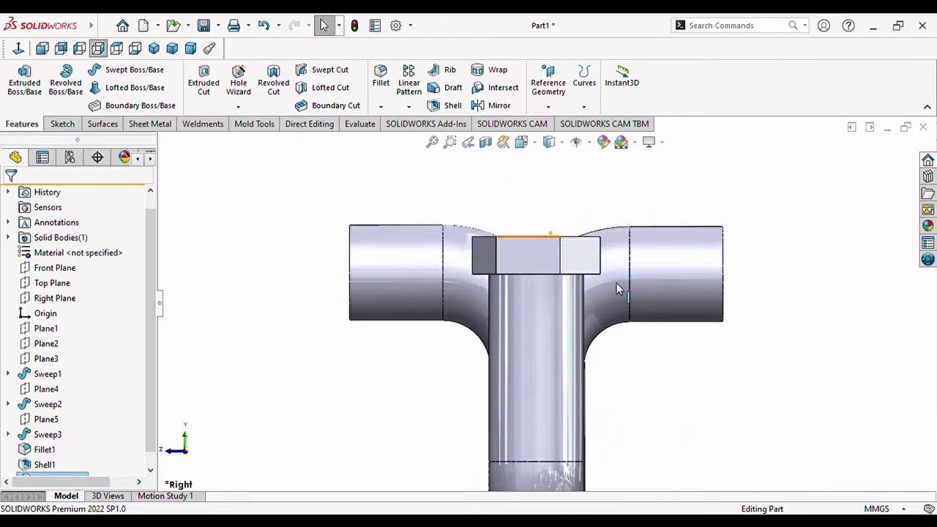
middle_drag(617, 284, 568, 366)
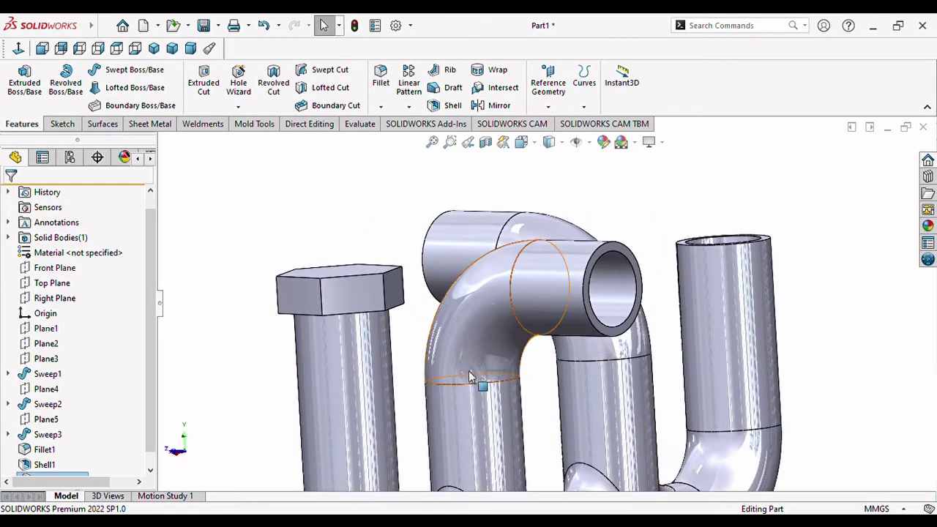
middle_drag(504, 273, 465, 363)
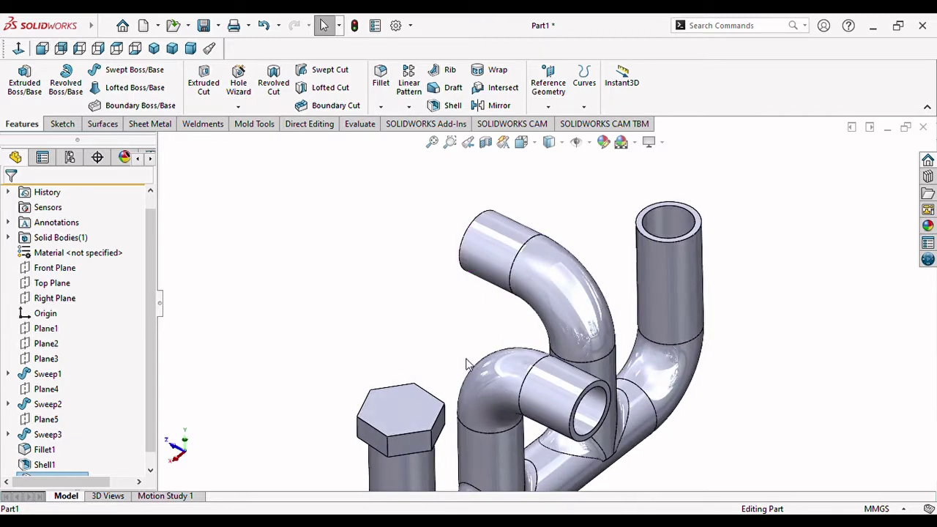
scroll(465, 364, up, 3)
middle_drag(545, 377, 466, 395)
click(459, 388)
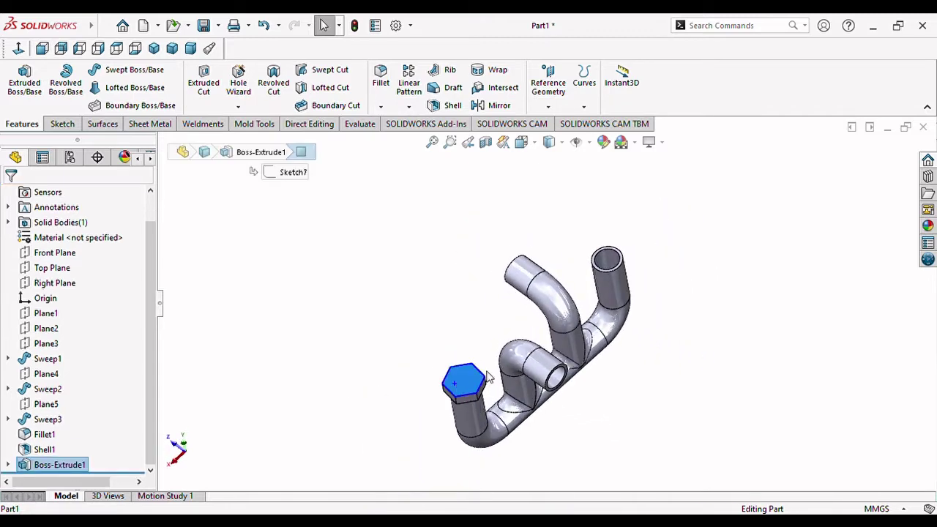
Start a sketch on the hex face, then clear the face selection
click(512, 353)
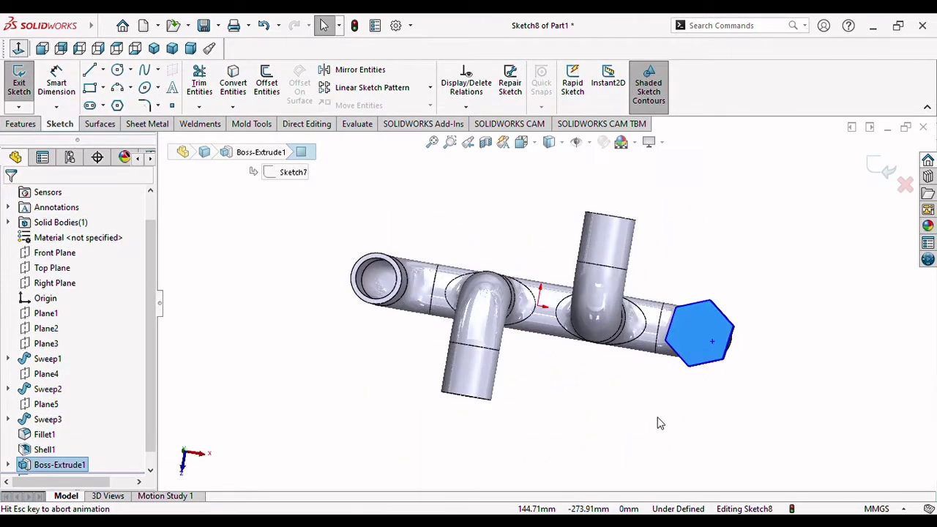
scroll(779, 339, down, 2)
scroll(769, 381, down, 2)
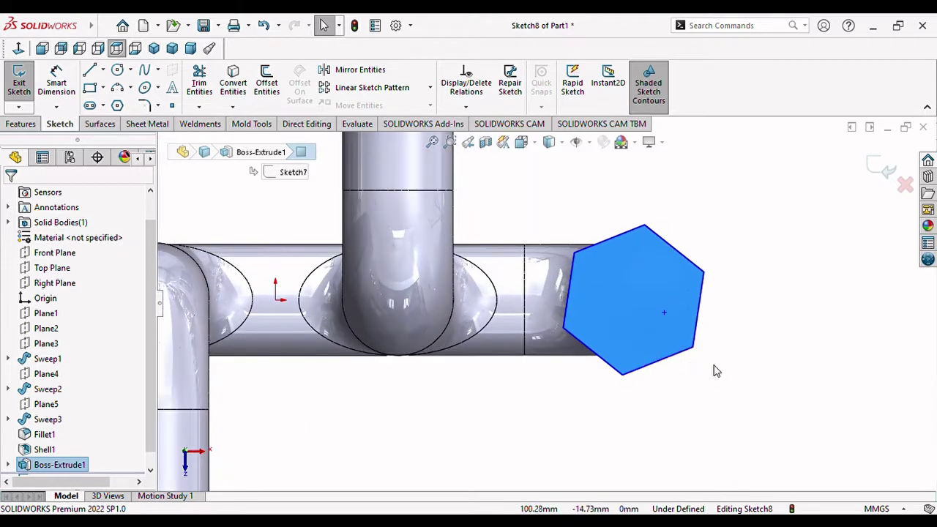
scroll(711, 375, down, 1)
click(715, 420)
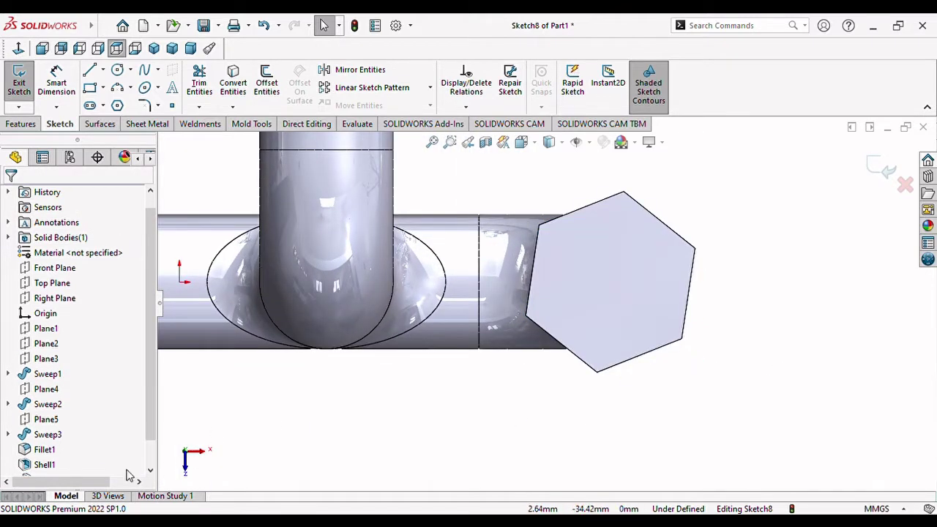
scroll(132, 468, down, 1)
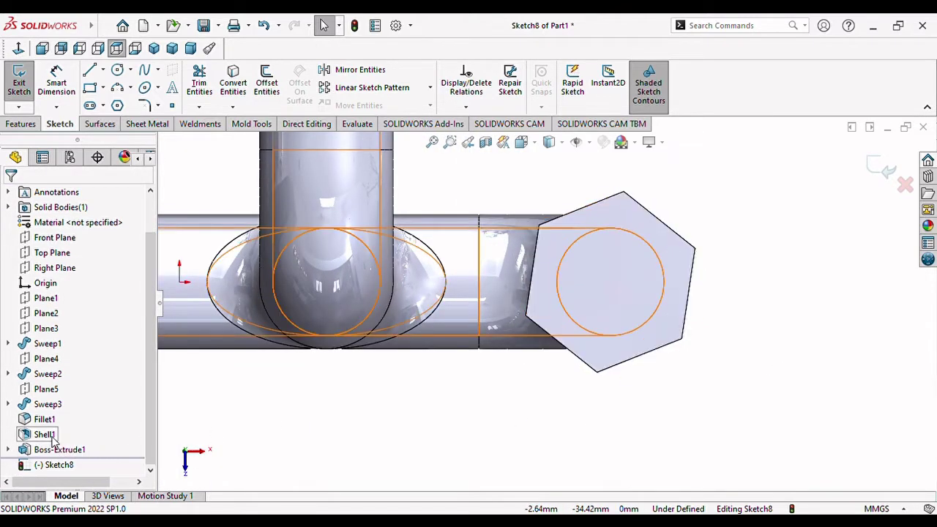
Expand Boss-Extrude1, leave the empty sketch, and open Sketch7 for editing
click(9, 450)
click(69, 464)
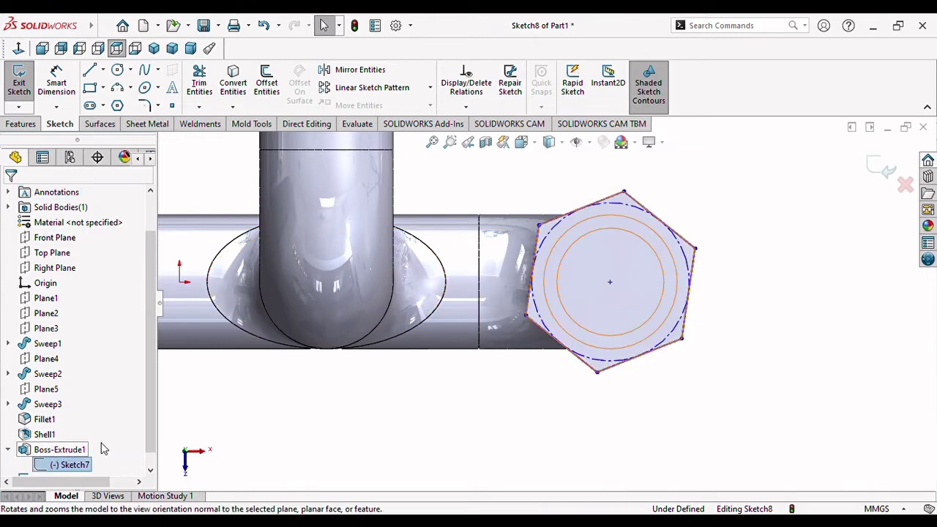
key(Escape)
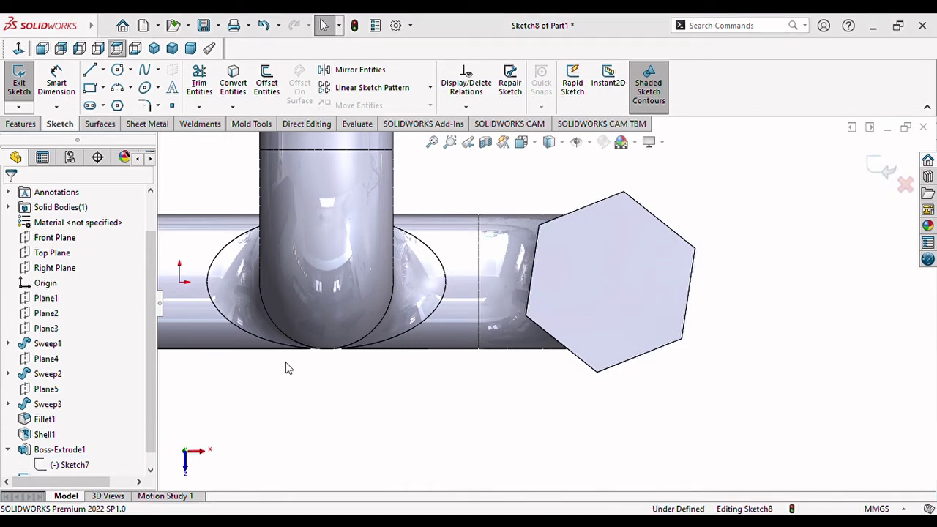
click(68, 469)
click(71, 469)
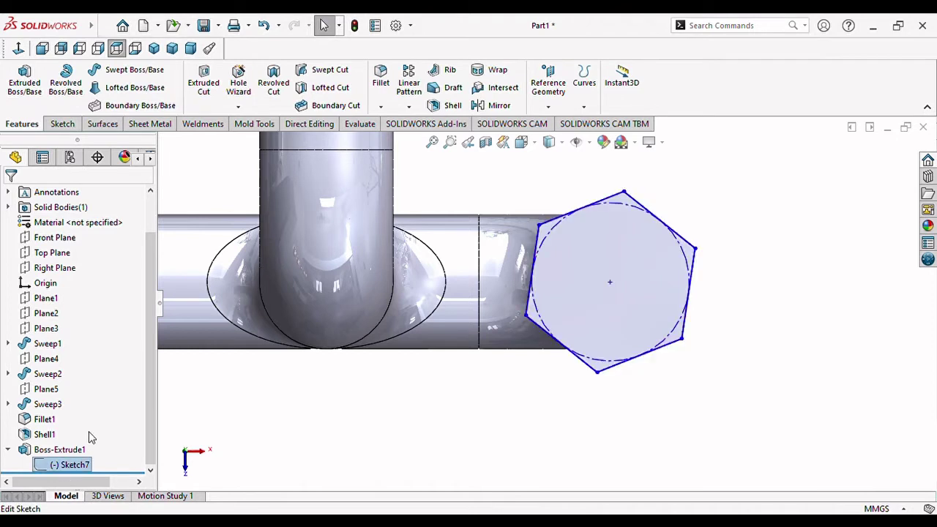
click(93, 432)
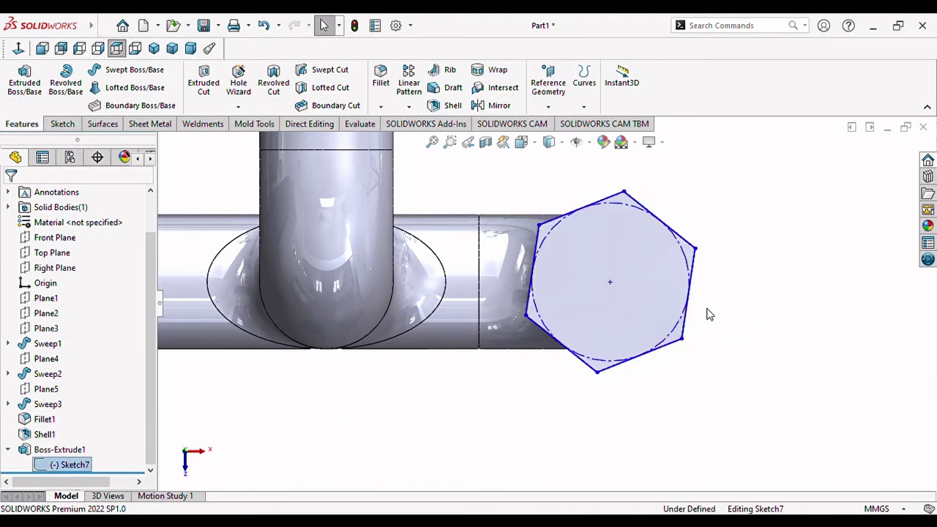
Make the hexagon's right edge vertical to fully define Sketch7, then rebuild
click(693, 273)
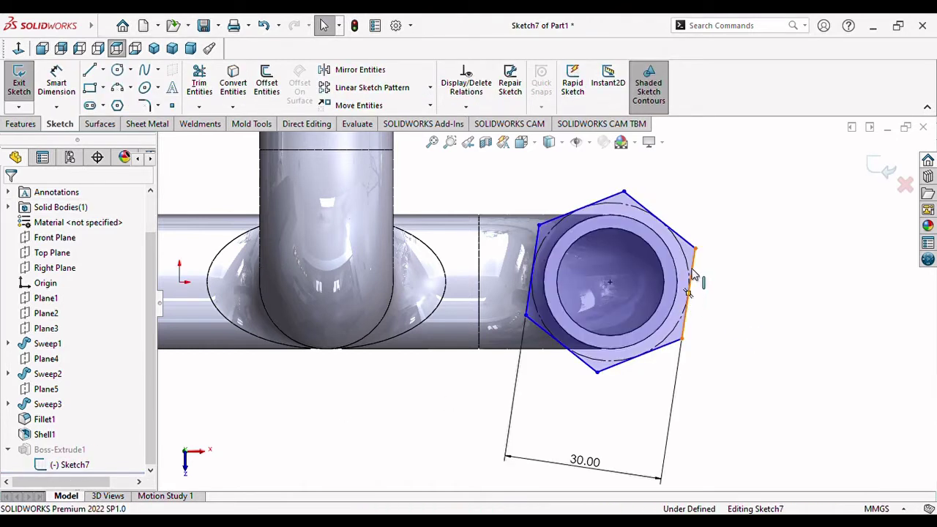
click(749, 213)
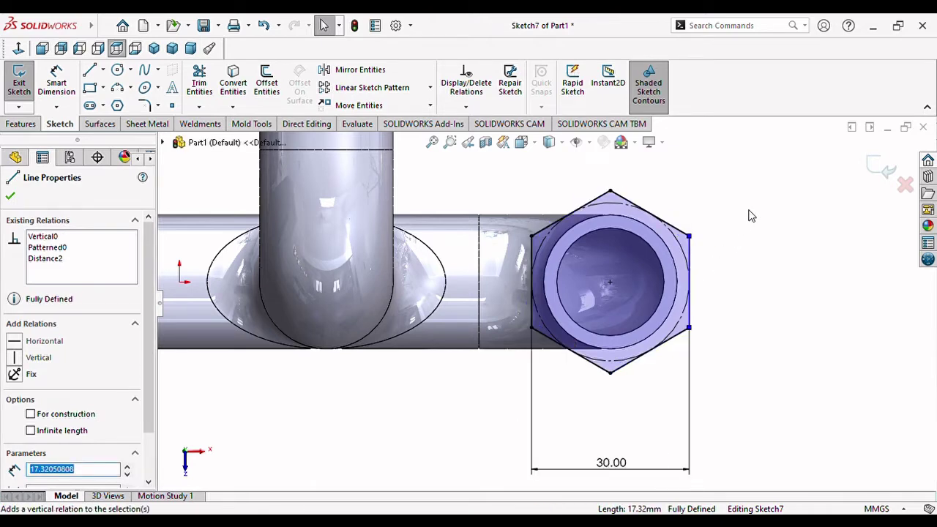
click(10, 199)
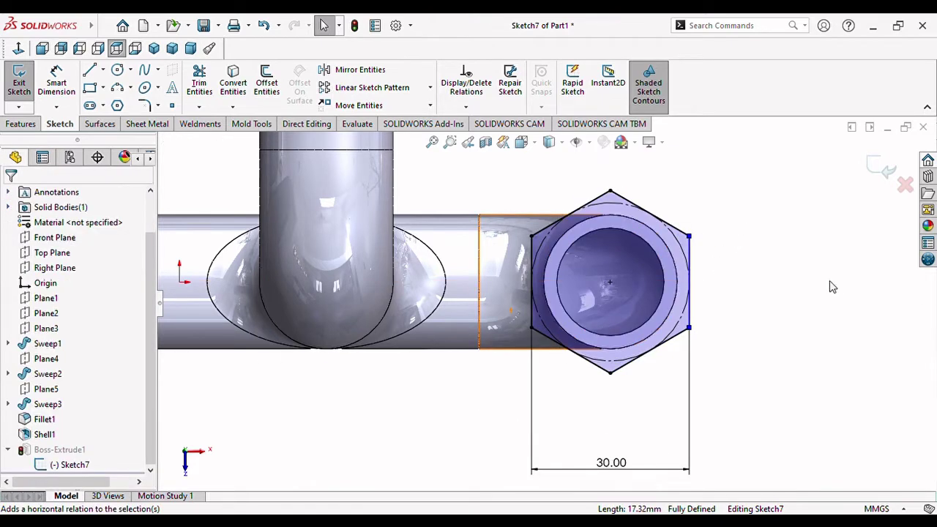
key(ctrl+b)
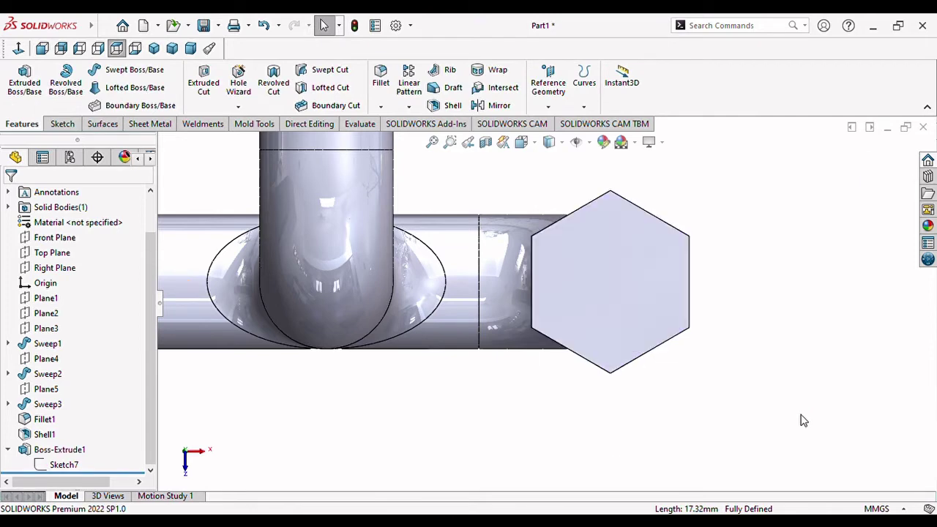
click(628, 318)
Sketch a circle centred on the hex fitting's top face
click(697, 264)
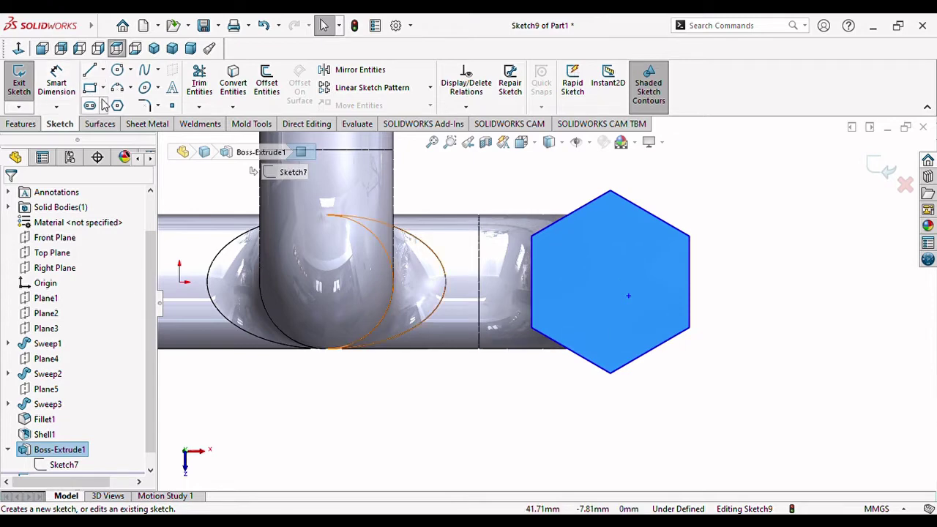
click(116, 73)
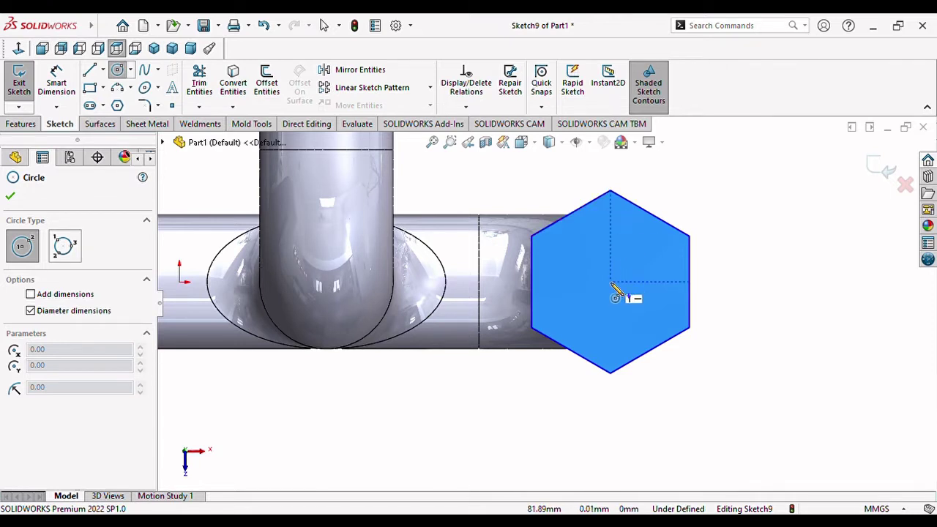
click(610, 283)
click(629, 335)
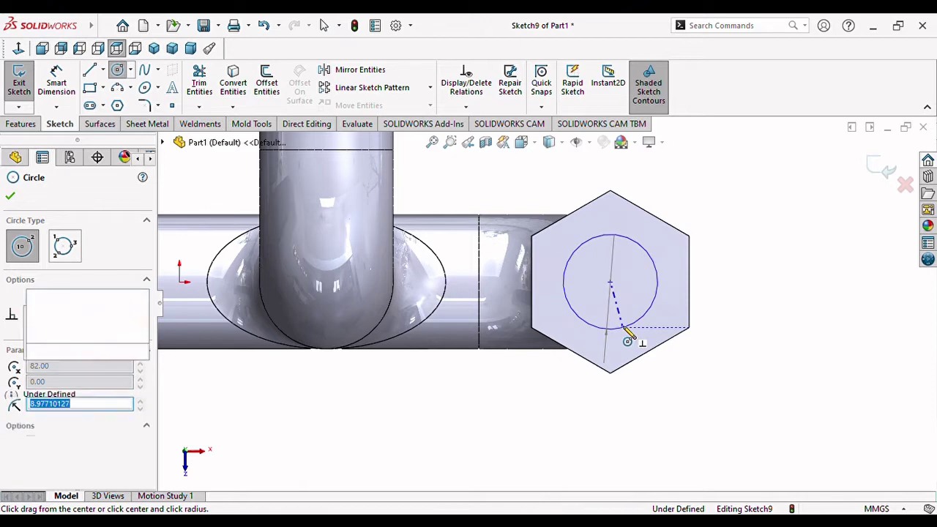
key(Escape)
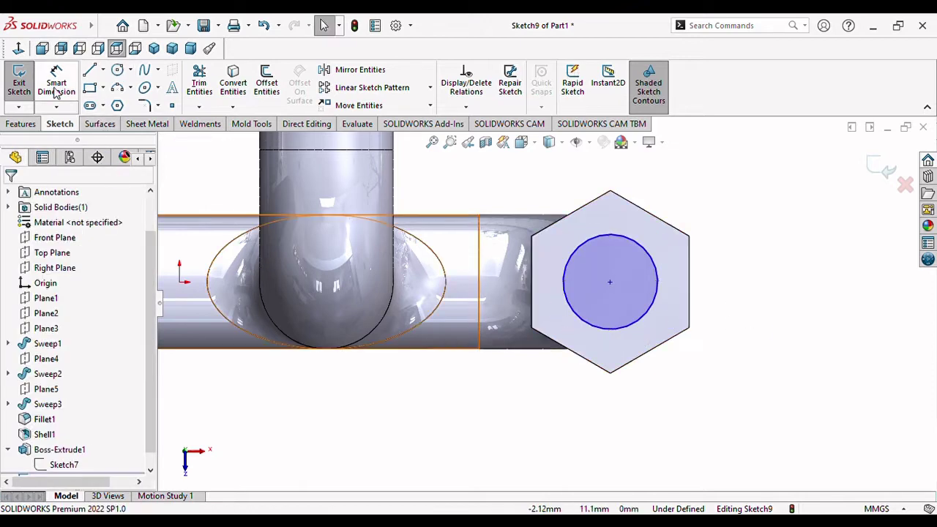
Dimension the circle to 21 mm diameter
click(57, 84)
click(657, 284)
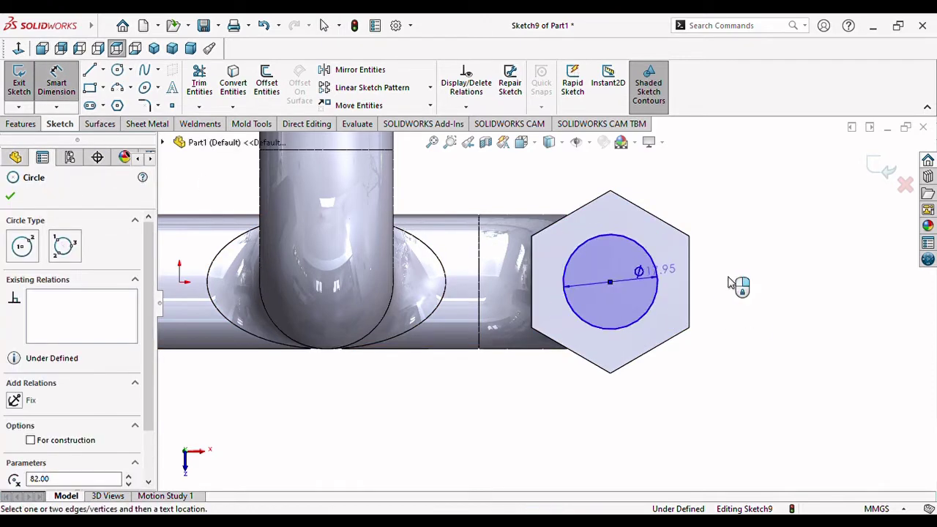
click(744, 282)
click(745, 282)
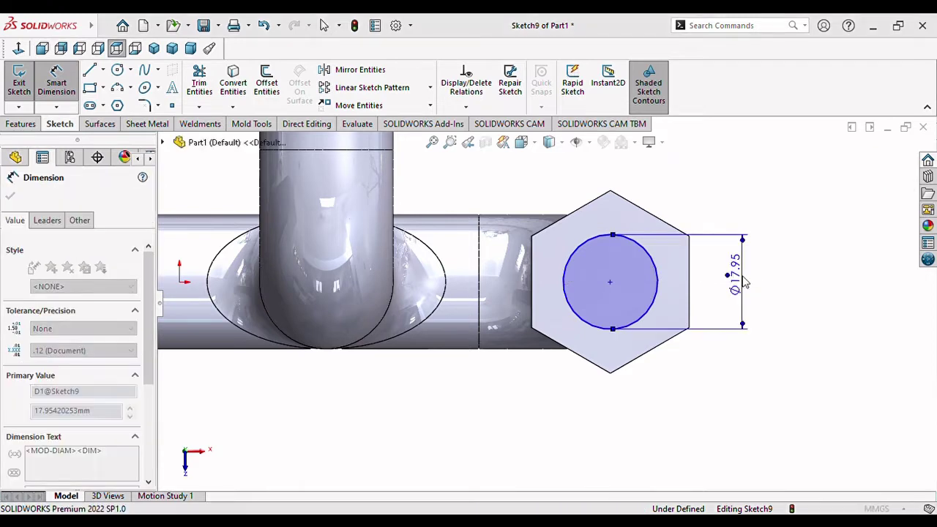
text(21)
key(Return)
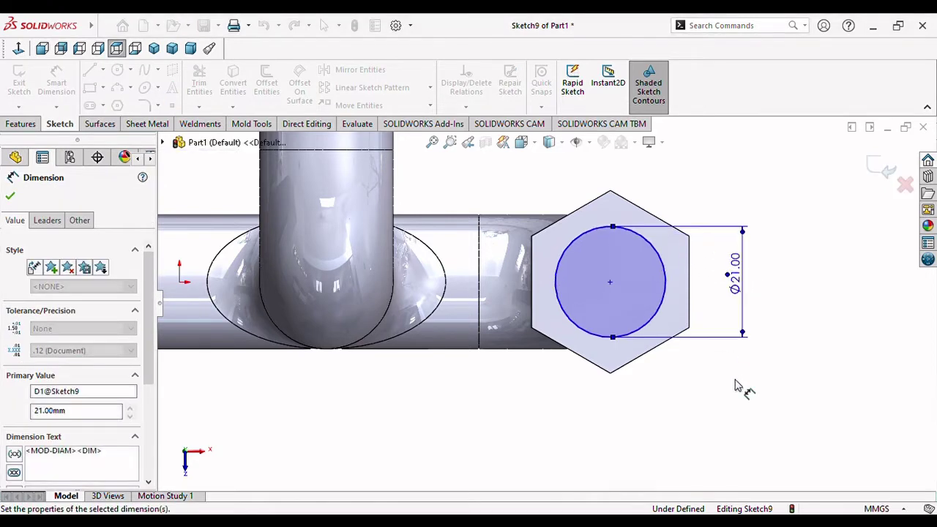
click(736, 384)
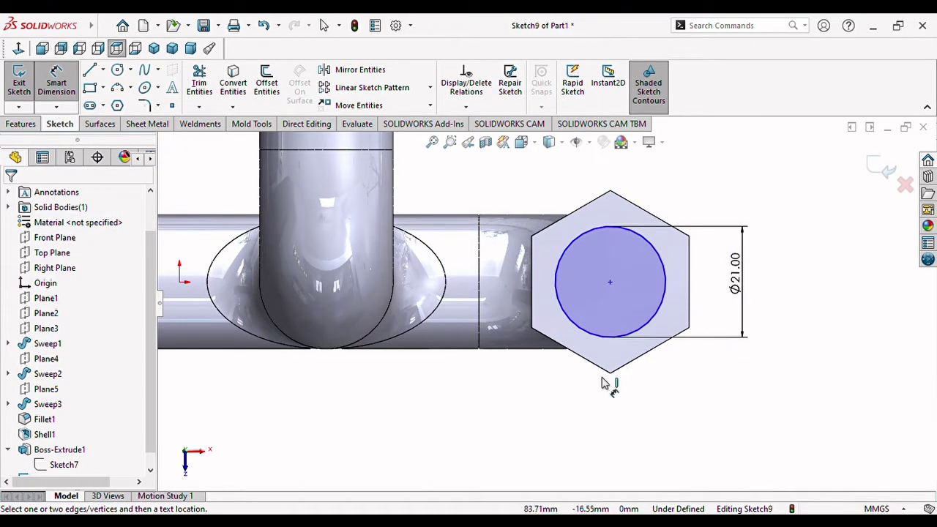
middle_drag(477, 387, 492, 249)
Extrude the 21 mm circle 14 mm Blind into a round boss on the hex head
click(20, 123)
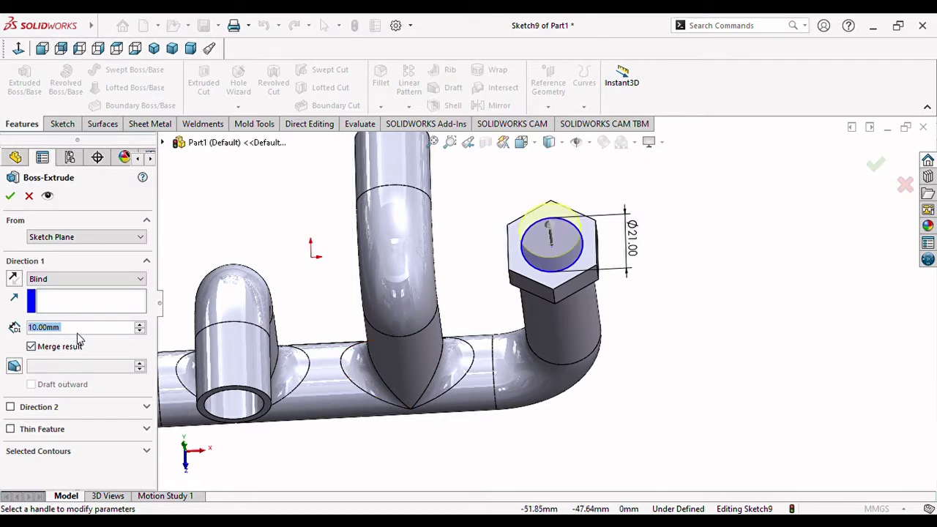
text(14)
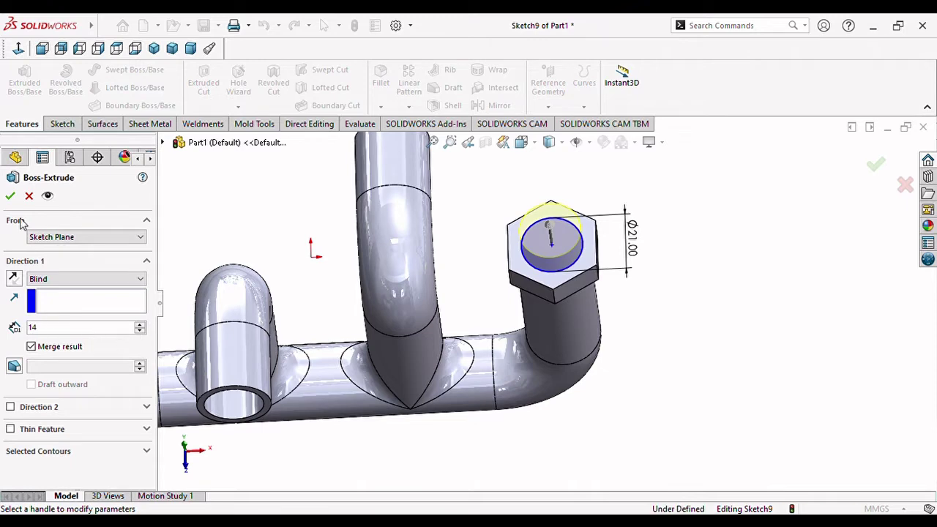
click(9, 199)
click(9, 199)
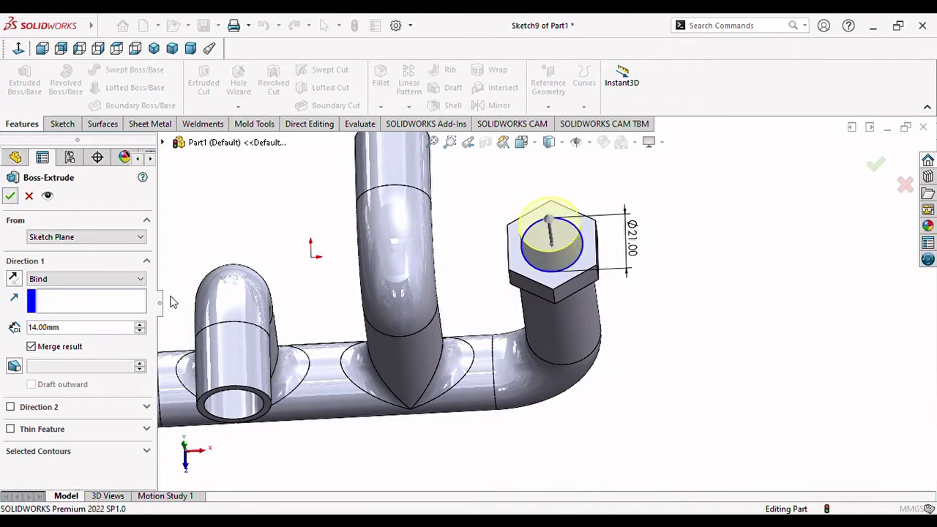
Orbit and zoom around the part to inspect the new boss on the hex fitting
middle_drag(510, 348, 506, 261)
scroll(506, 261, up, 3)
scroll(798, 366, down, 2)
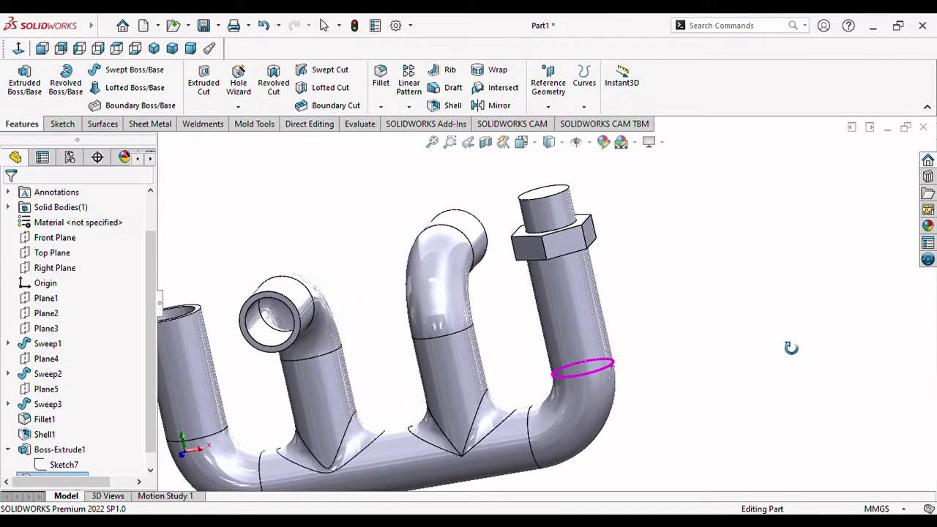
mouse_move(786, 347)
middle_down()
mouse_move(769, 412)
mouse_move(717, 404)
middle_up()
scroll(717, 403, down, 2)
middle_drag(659, 273, 675, 353)
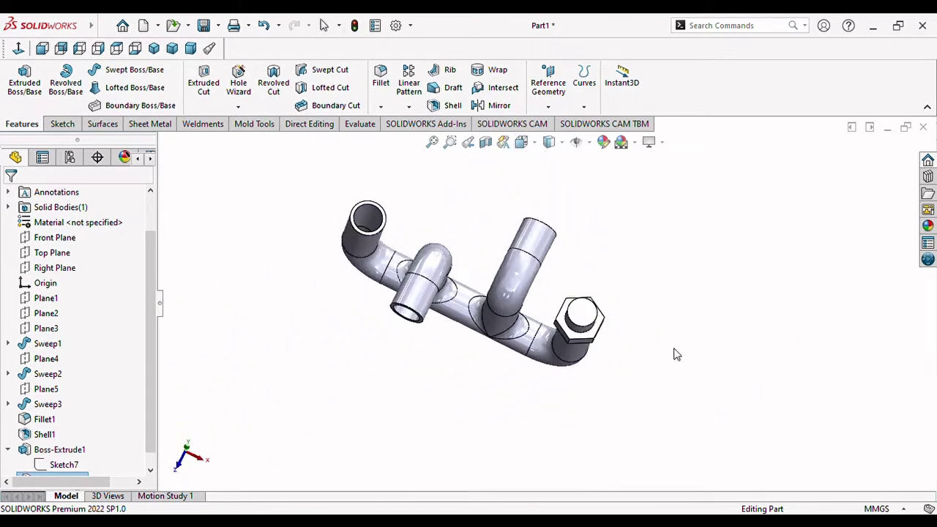
scroll(623, 371, down, 2)
scroll(590, 322, up, 2)
scroll(591, 320, up, 3)
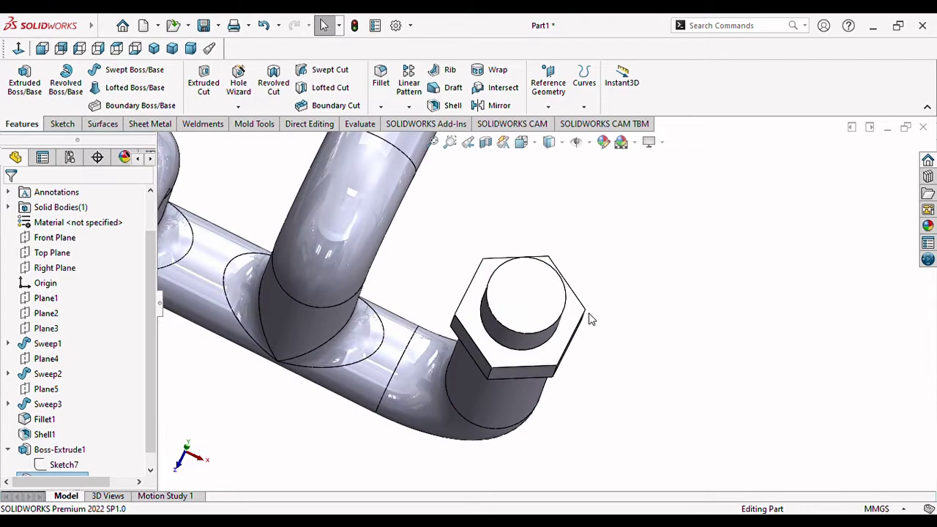
Start a sketch on the round boss's top face and draw a circle centred on it
click(528, 294)
click(584, 261)
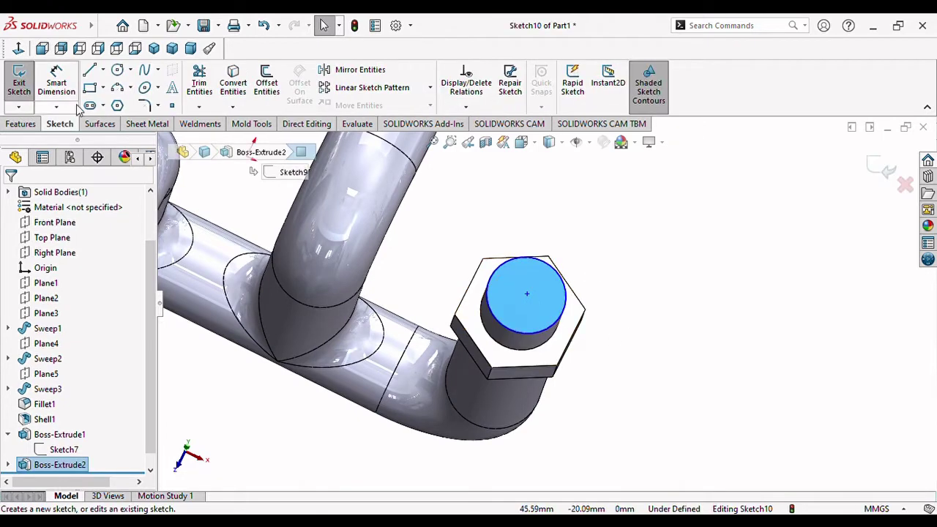
click(117, 70)
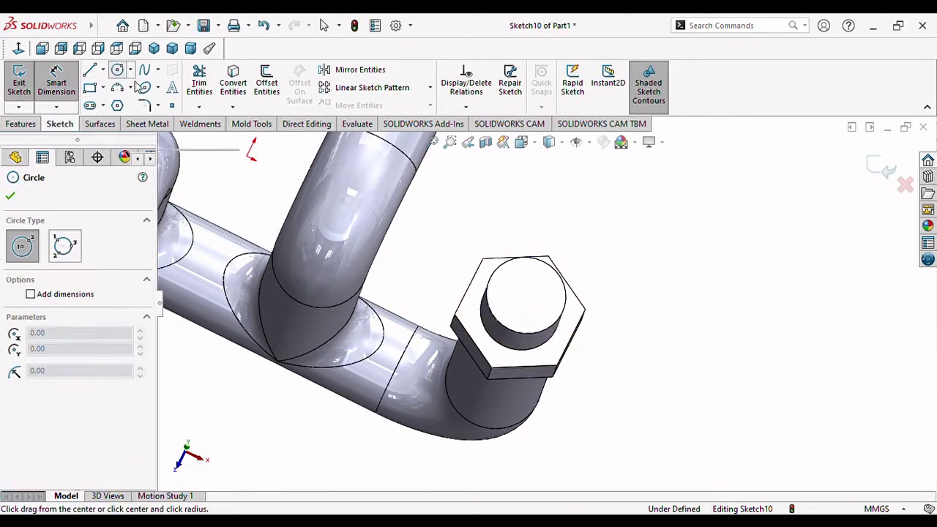
click(526, 296)
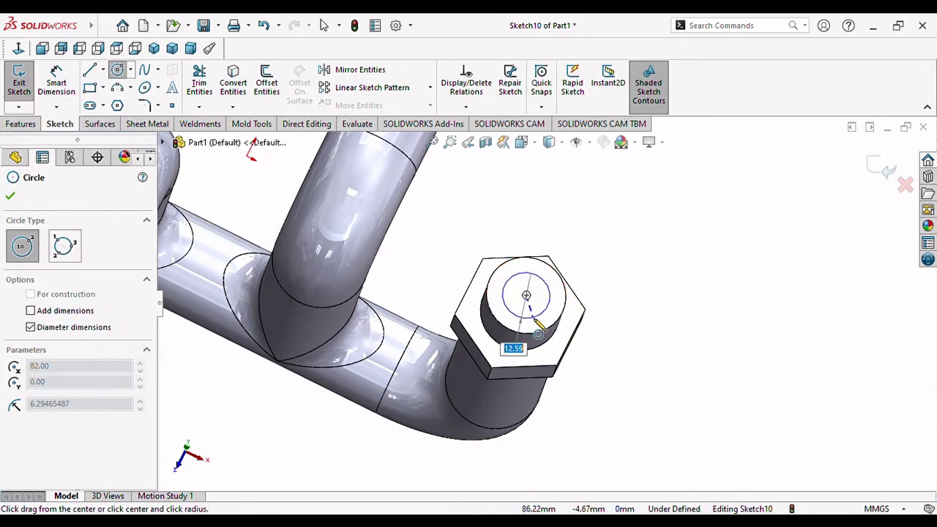
click(538, 327)
key(Escape)
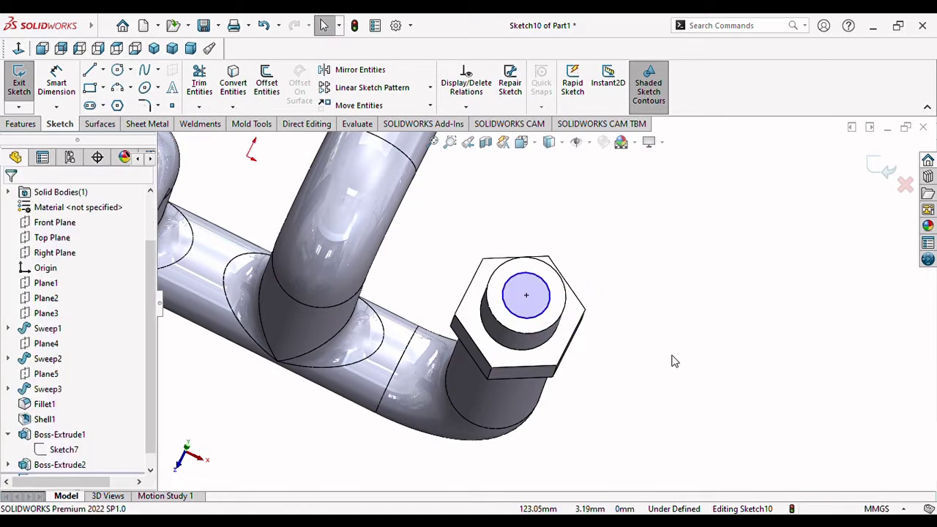
Dimension the circle's diameter to 14 mm, fully defining the sketch
click(56, 82)
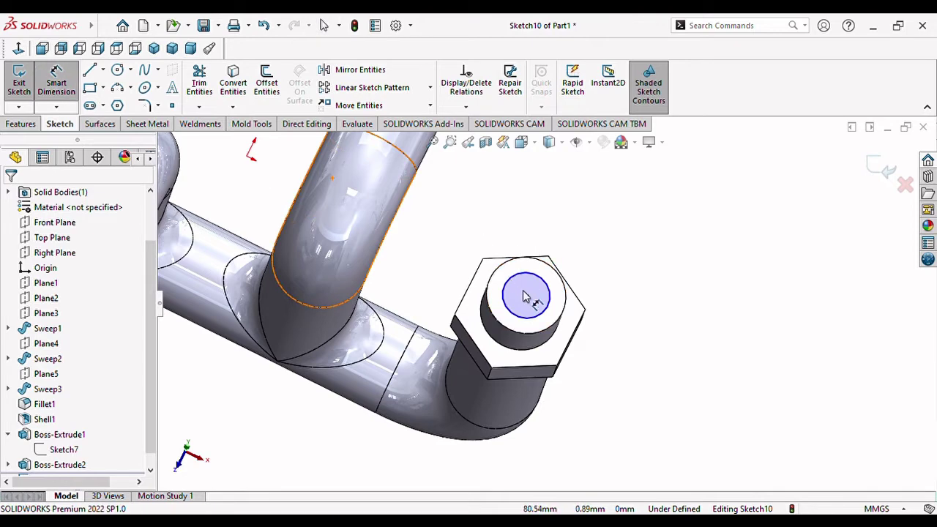
click(551, 297)
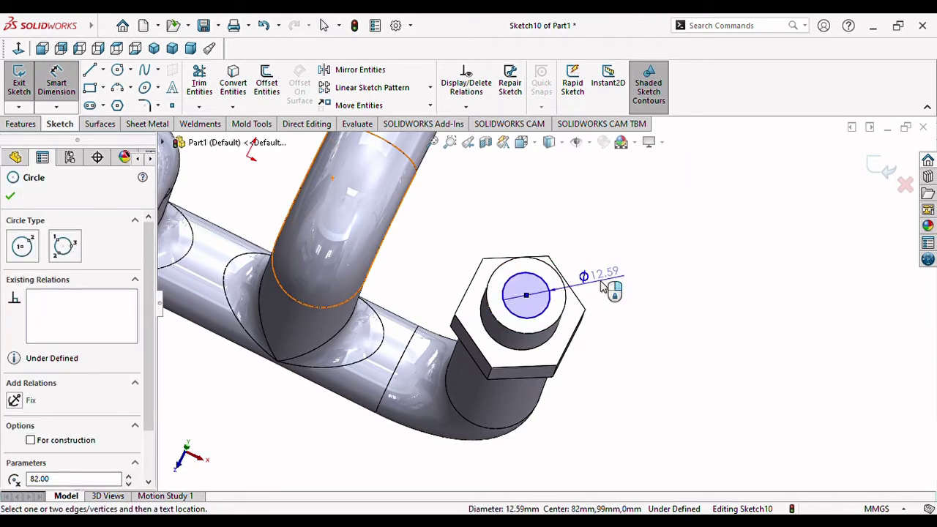
click(601, 284)
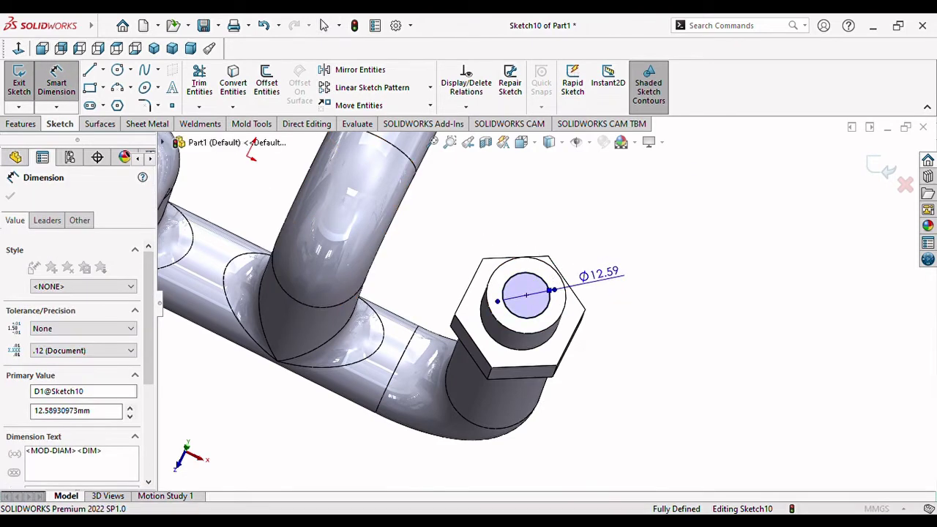
text(14)
key(Return)
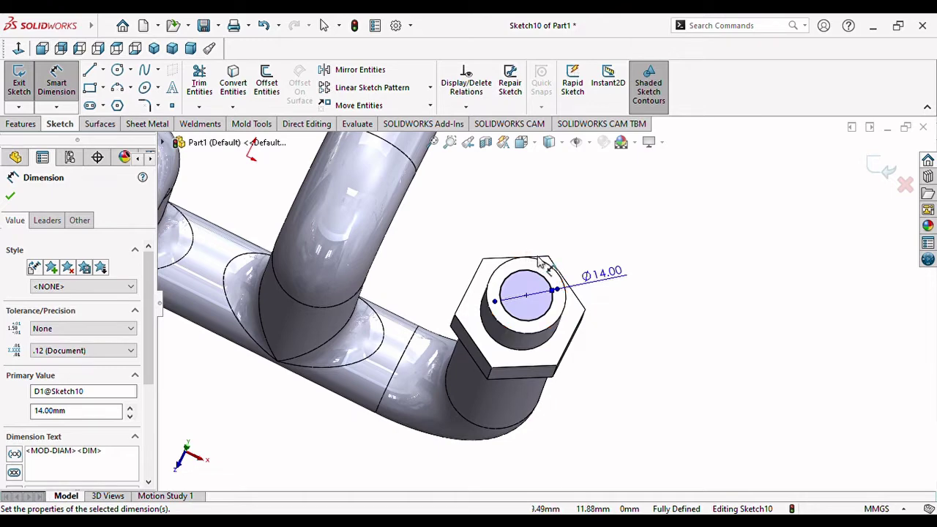
click(13, 197)
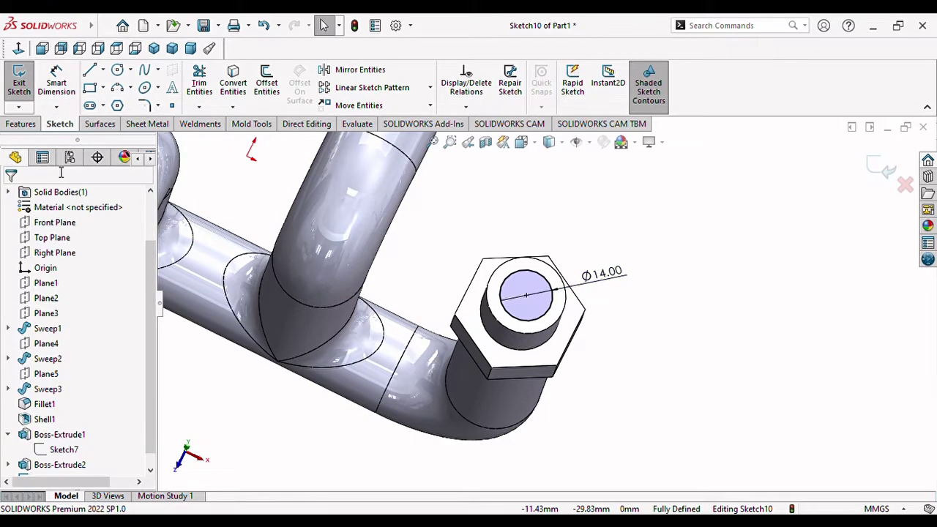
click(32, 126)
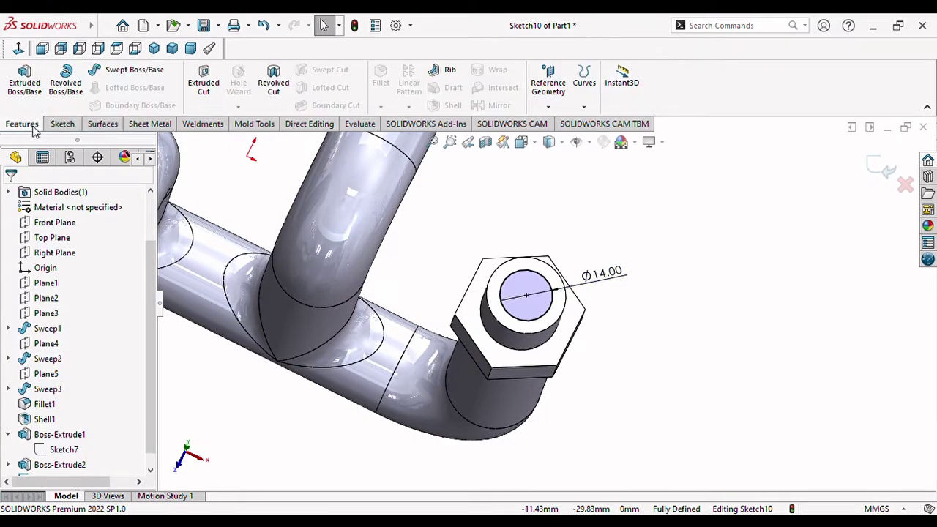
Extrude-cut the 14 mm circle into the boss with end condition Up To Next
click(202, 96)
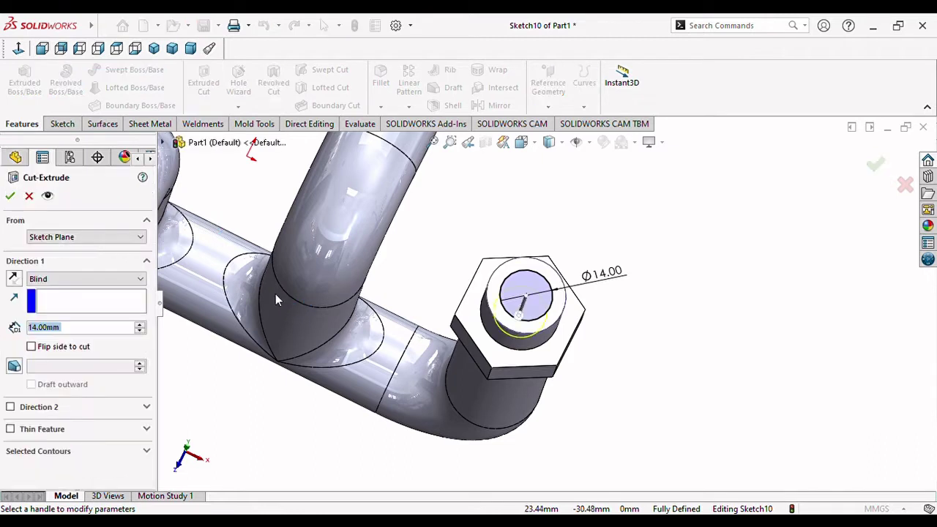
click(136, 284)
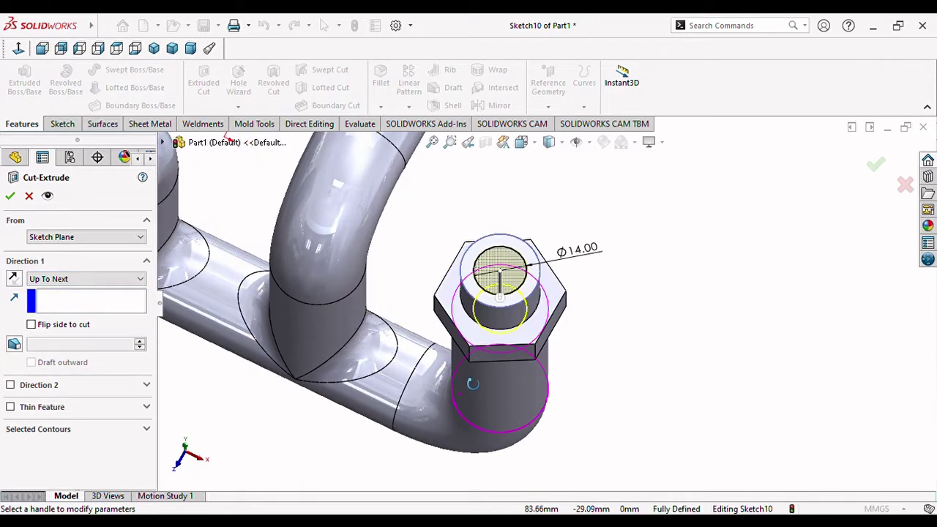
middle_drag(472, 384, 504, 322)
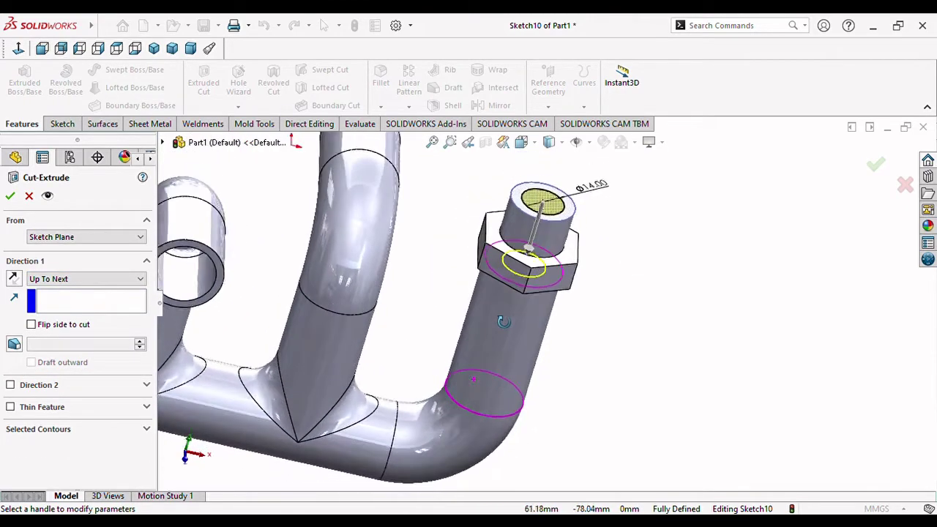
scroll(504, 322, down, 2)
scroll(519, 268, down, 2)
scroll(519, 268, down, 2)
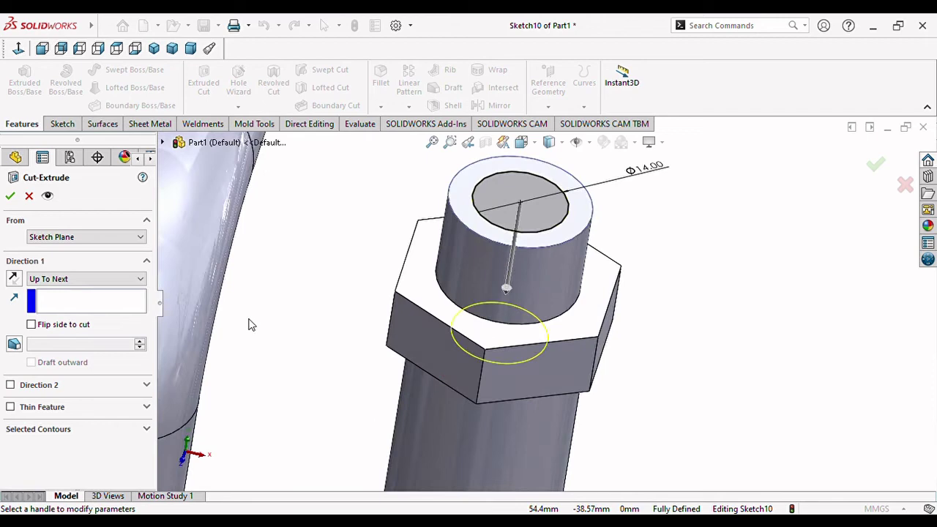
click(11, 197)
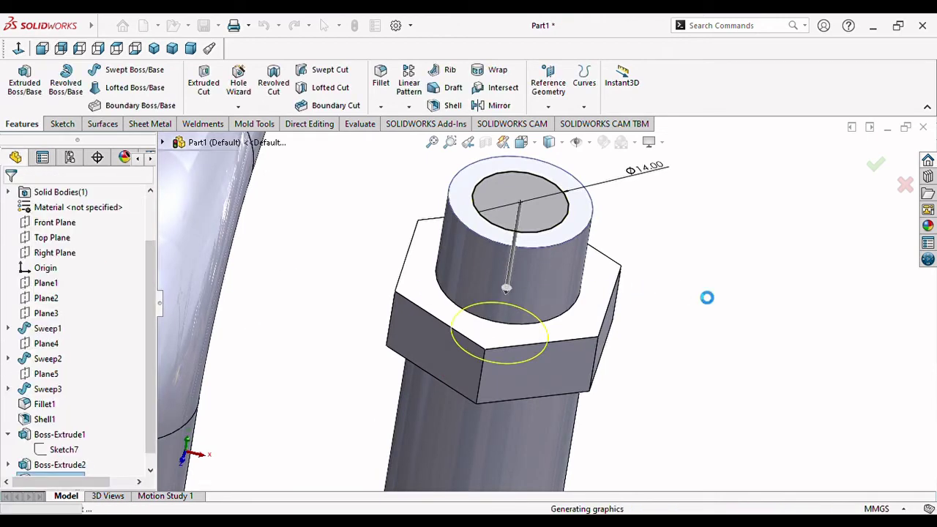
Begin a new sketch on the boss's ring-shaped top face
middle_drag(651, 275, 651, 364)
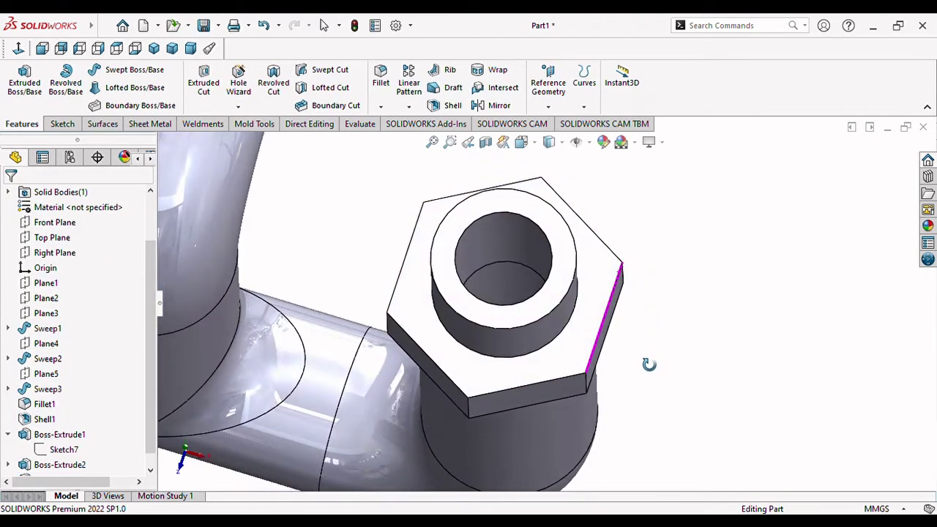
click(564, 274)
click(625, 239)
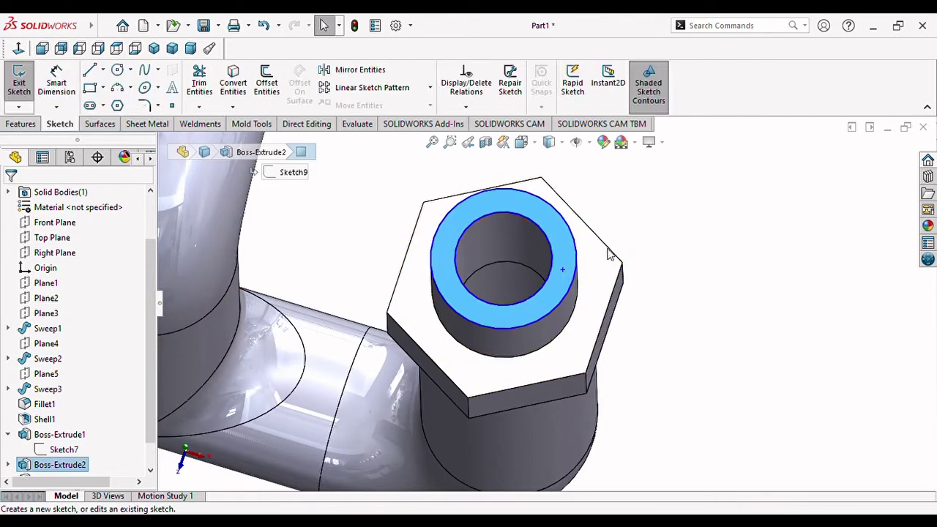
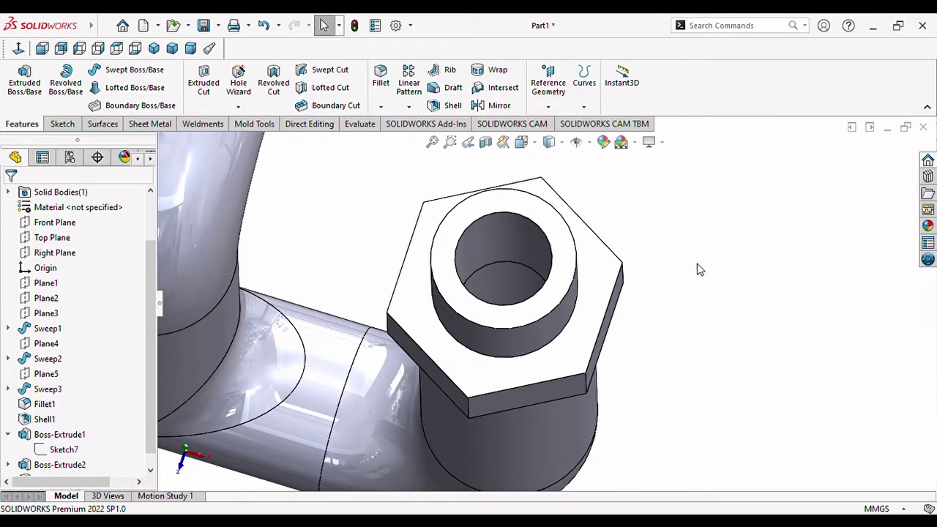
Start a chamfer on the collar bore's top circular edge with a 2 mm distance
key(c)
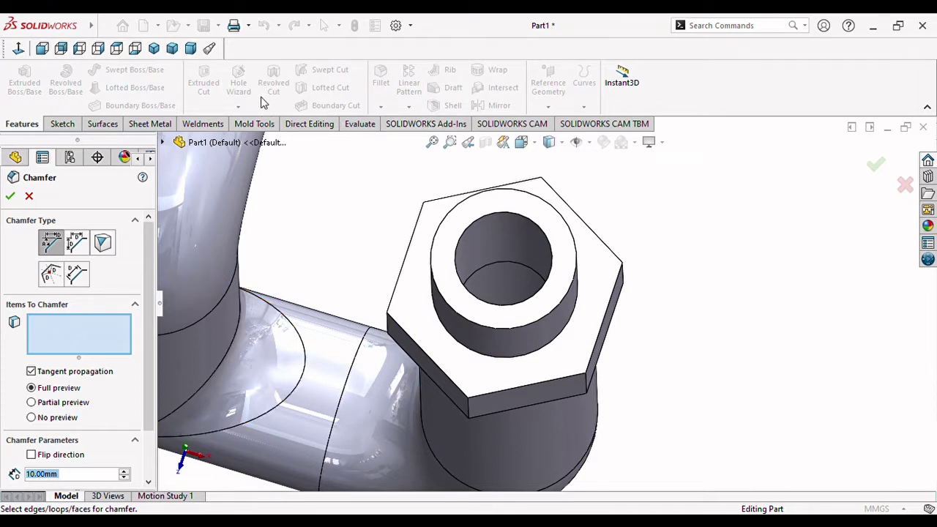
scroll(93, 410, down, 3)
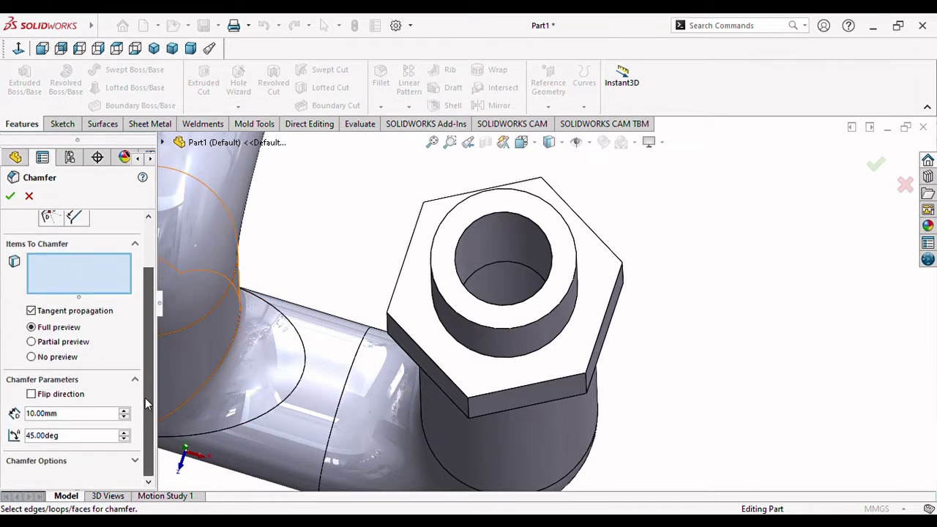
click(89, 419)
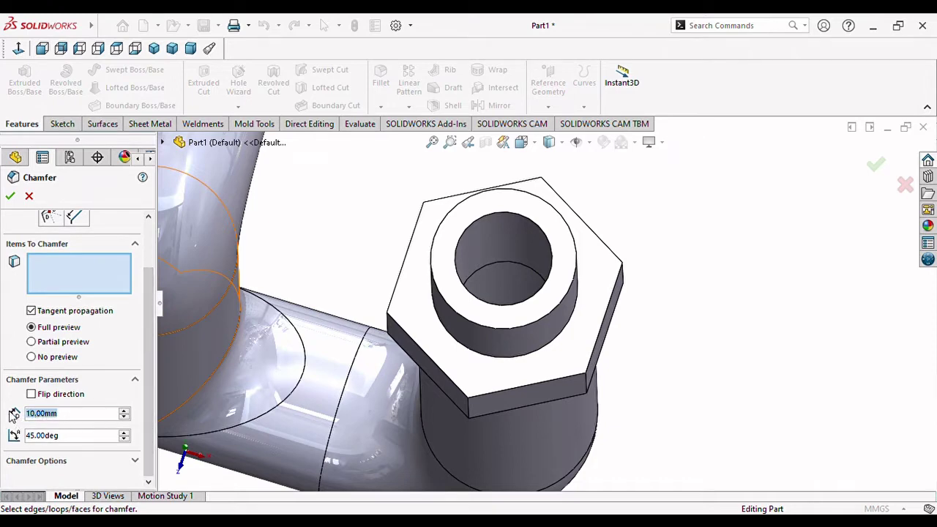
text(3)
key(Return)
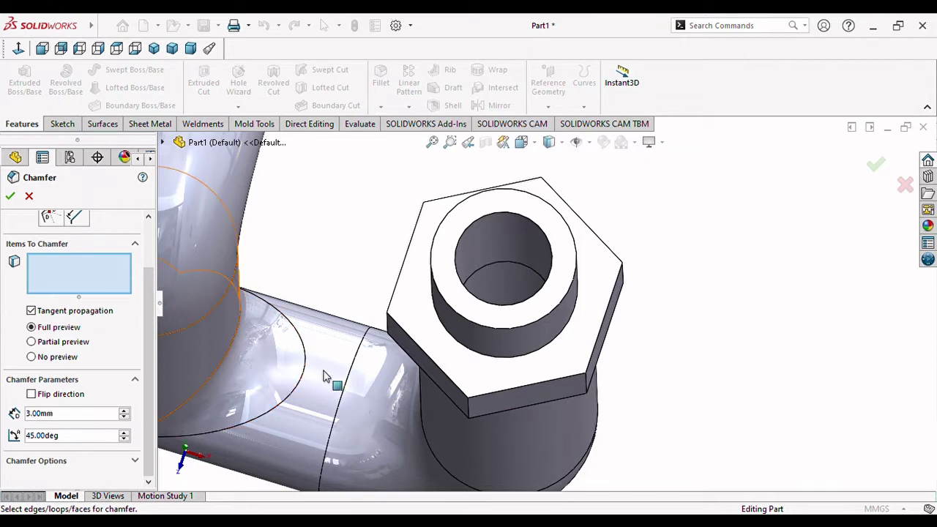
click(542, 232)
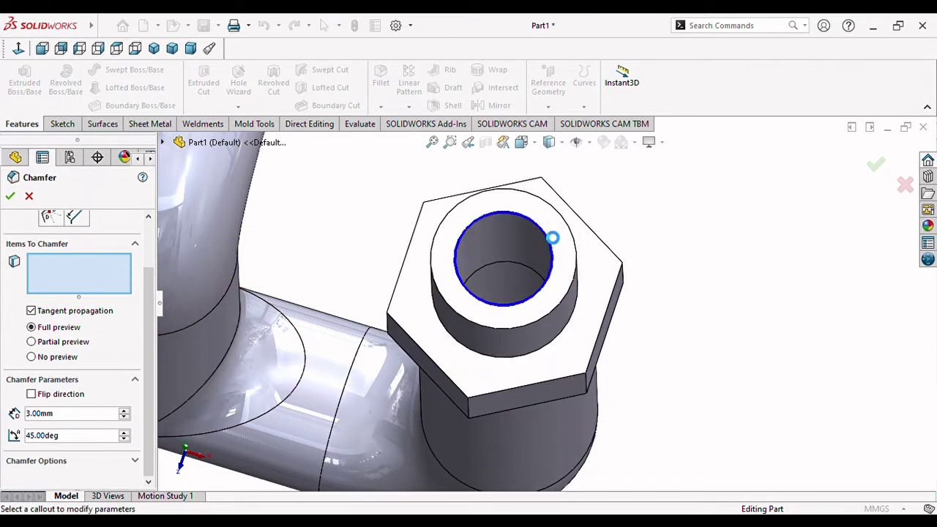
Set the chamfer angle to 60° and check the preview from the side and above
mouse_move(682, 339)
middle_down()
mouse_move(689, 256)
mouse_move(719, 250)
mouse_move(717, 188)
middle_up()
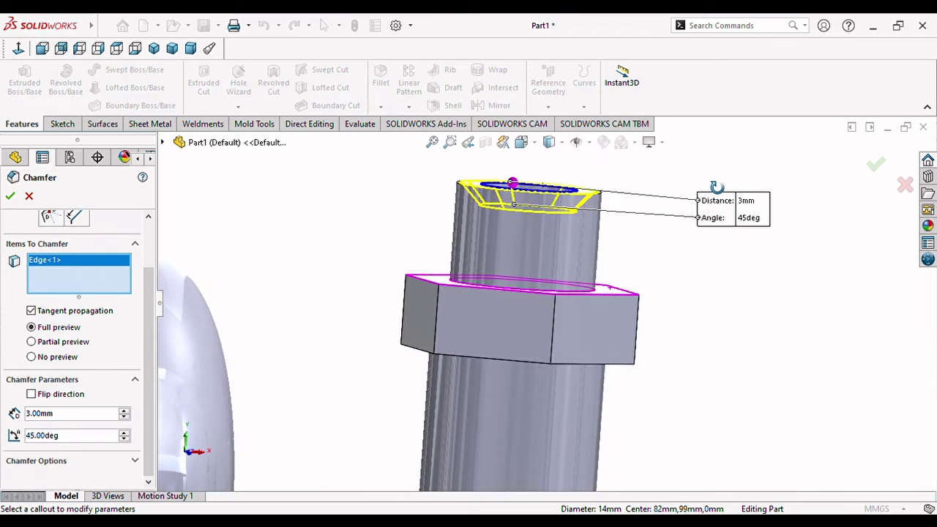
mouse_move(717, 187)
middle_down()
mouse_move(707, 182)
mouse_move(711, 193)
mouse_move(706, 176)
middle_up()
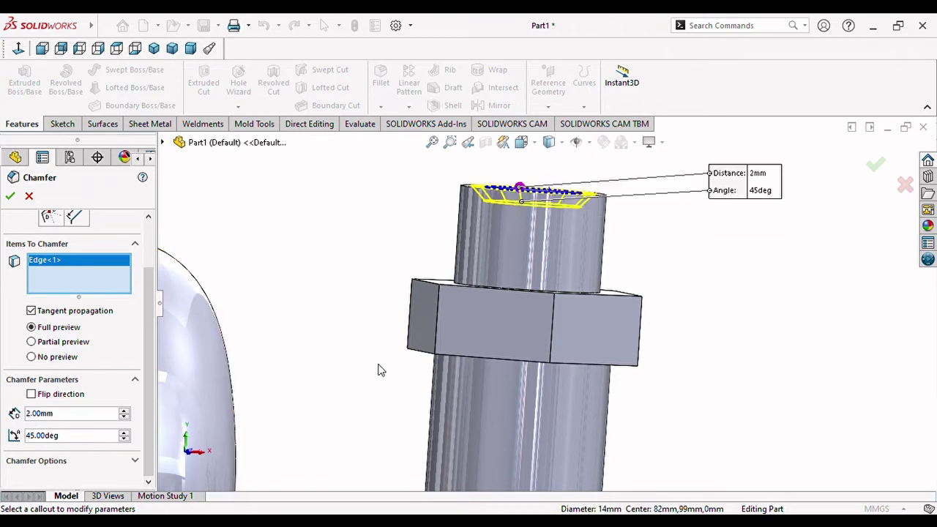
mouse_move(380, 369)
middle_down()
mouse_move(420, 327)
mouse_move(410, 369)
mouse_move(423, 330)
mouse_move(398, 307)
middle_up()
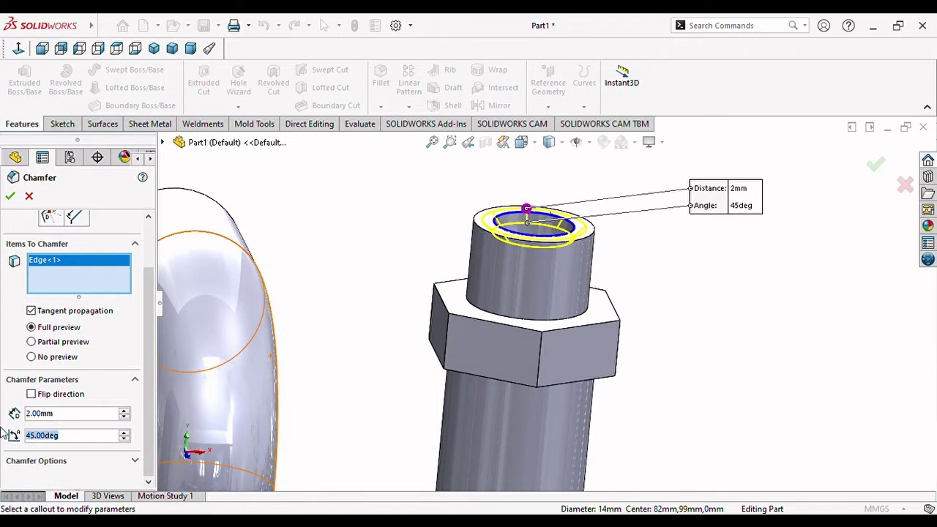
text(30)
key(Return)
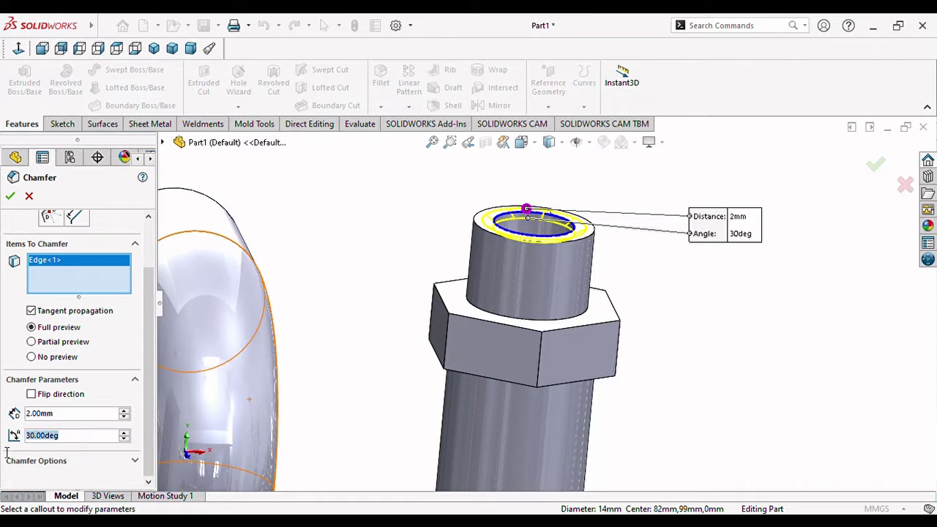
text(60)
key(Return)
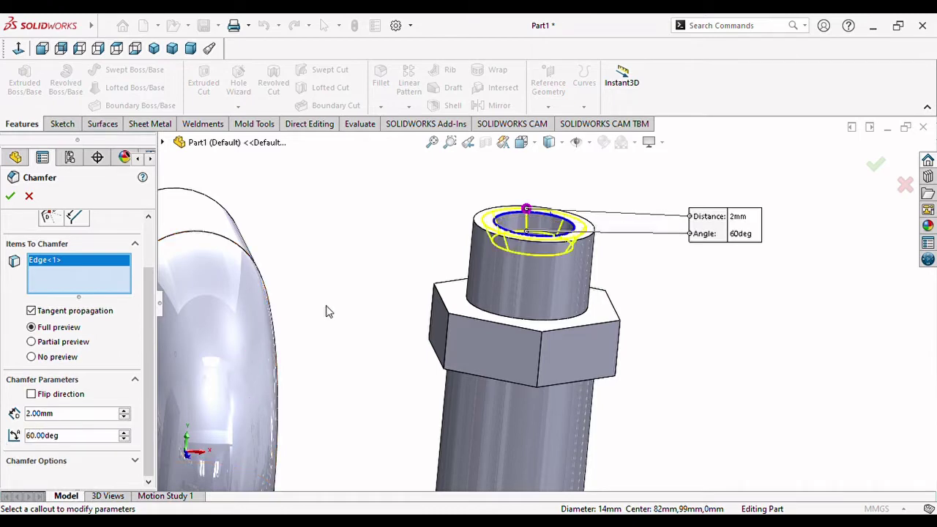
middle_drag(484, 307, 479, 336)
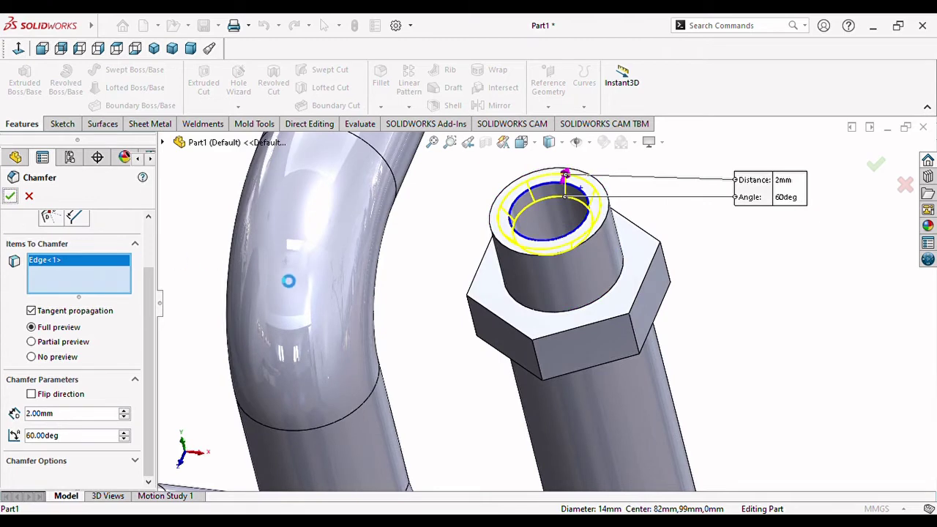
View the hex fitting from above and select Chamfer1 in the feature tree
scroll(455, 295, up, 2)
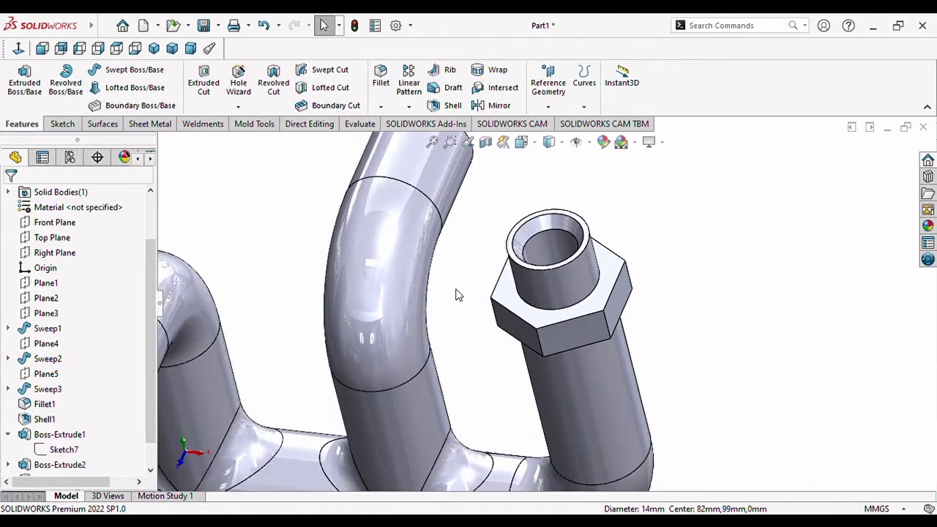
scroll(525, 263, down, 2)
mouse_move(525, 264)
middle_down()
mouse_move(531, 241)
mouse_move(465, 265)
mouse_move(530, 207)
middle_up()
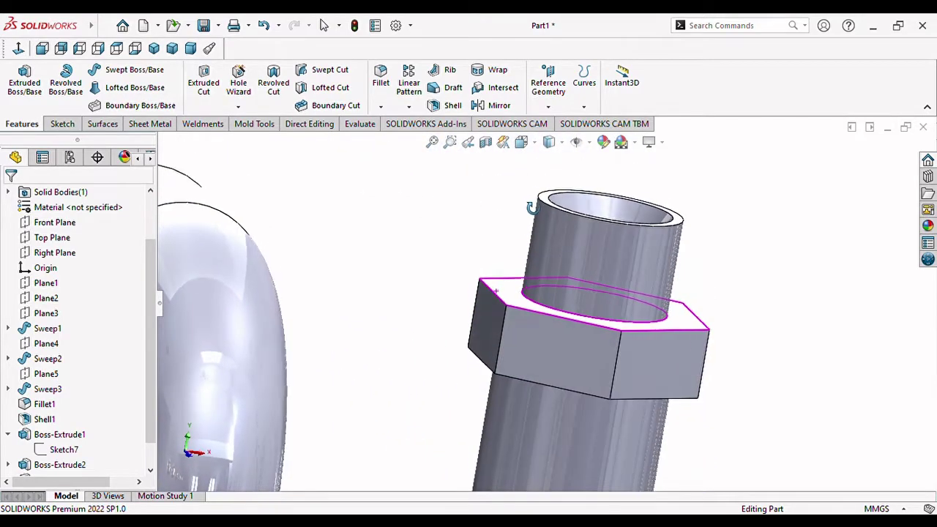
mouse_move(531, 207)
middle_down()
mouse_move(642, 294)
mouse_move(774, 344)
mouse_move(744, 319)
mouse_move(753, 344)
middle_up()
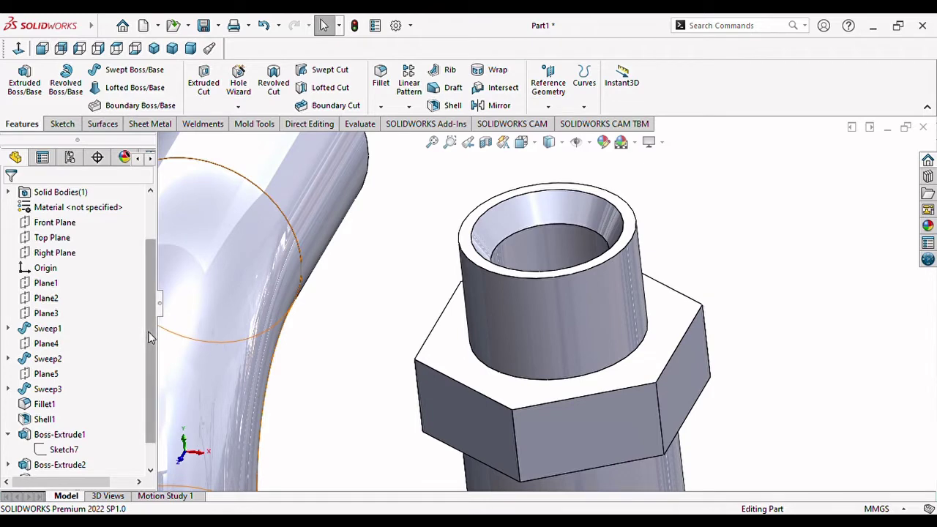
scroll(118, 401, down, 2)
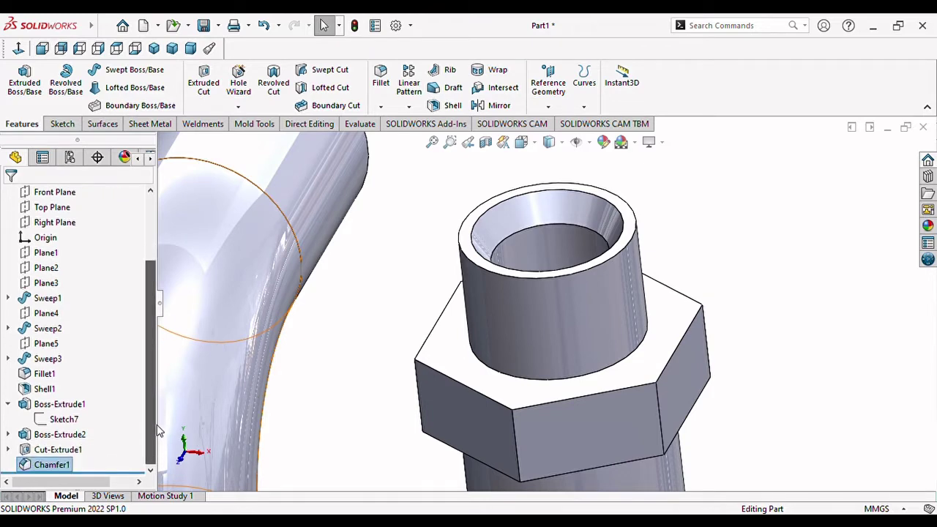
click(52, 464)
click(52, 464)
key(Escape)
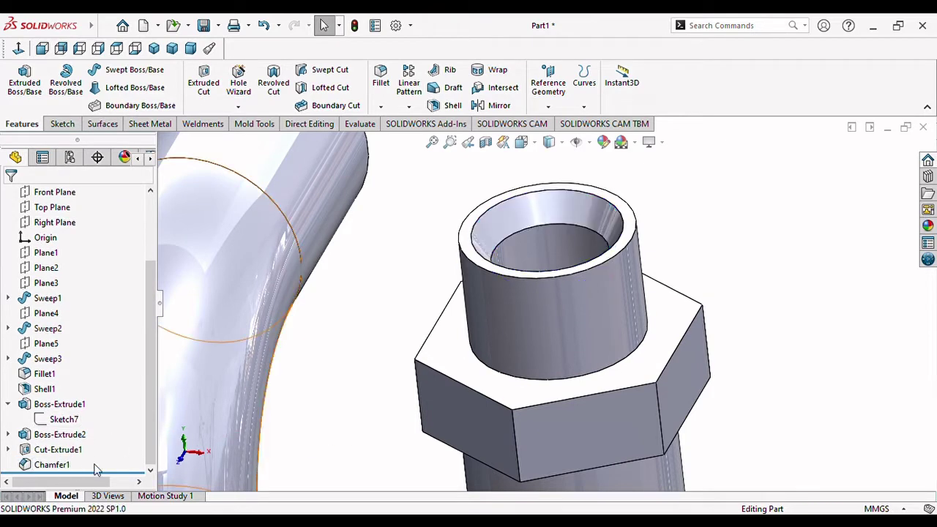
click(66, 465)
Edit Chamfer1 to a 45° angle, keeping the 2 mm distance, and apply it
click(87, 432)
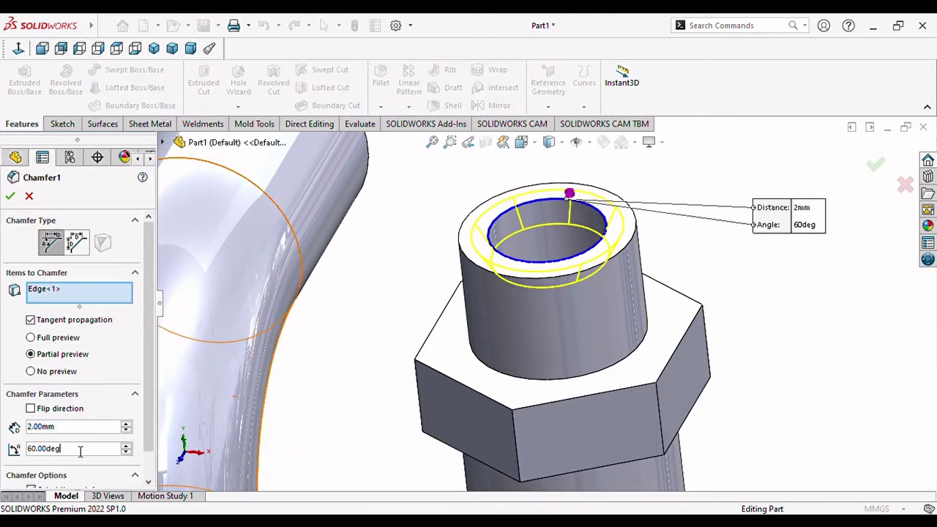
text(5)
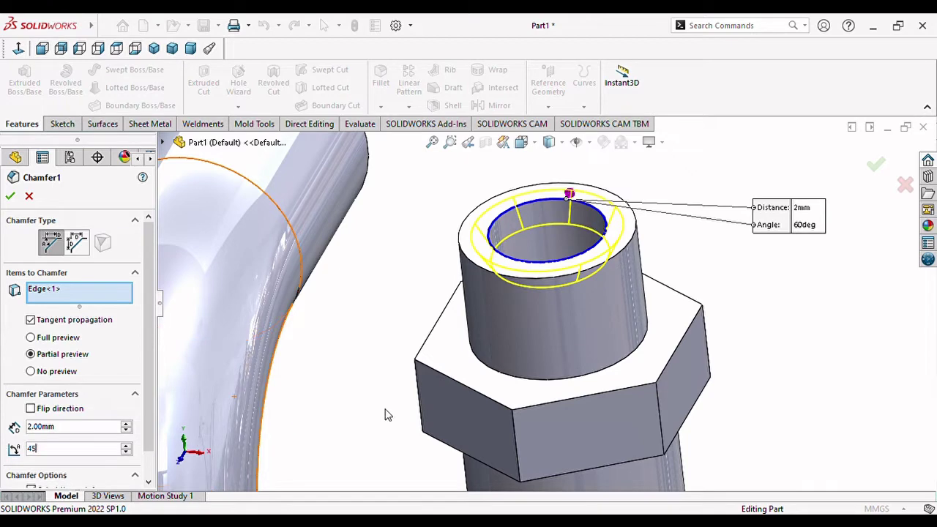
key(Return)
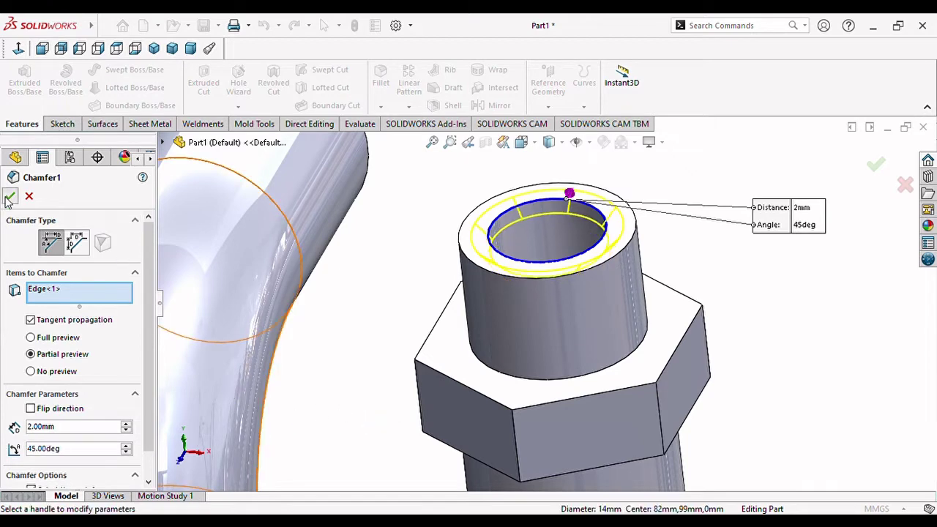
click(9, 198)
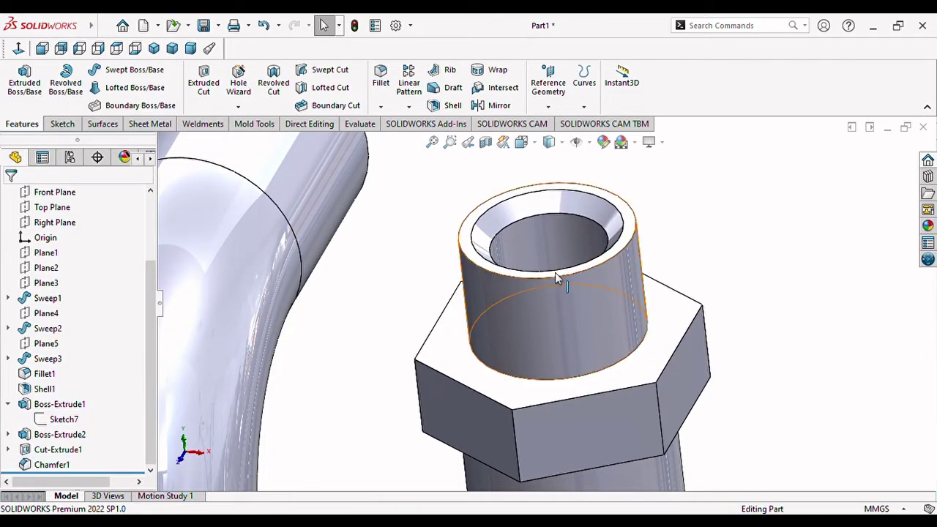
mouse_move(517, 342)
middle_down()
mouse_move(530, 322)
mouse_move(695, 320)
middle_up()
scroll(531, 328, up, 2)
scroll(562, 353, down, 3)
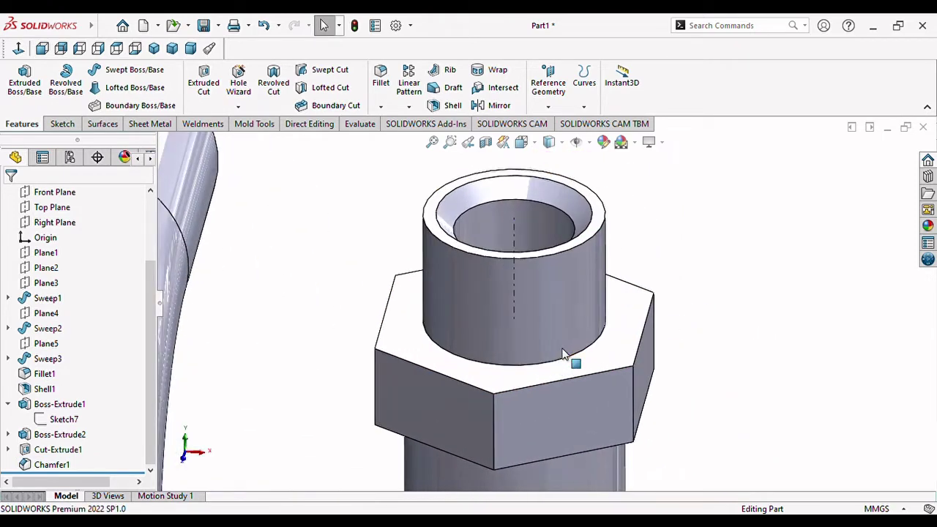
scroll(562, 353, up, 3)
mouse_move(623, 366)
middle_down()
mouse_move(669, 376)
mouse_move(665, 320)
middle_up()
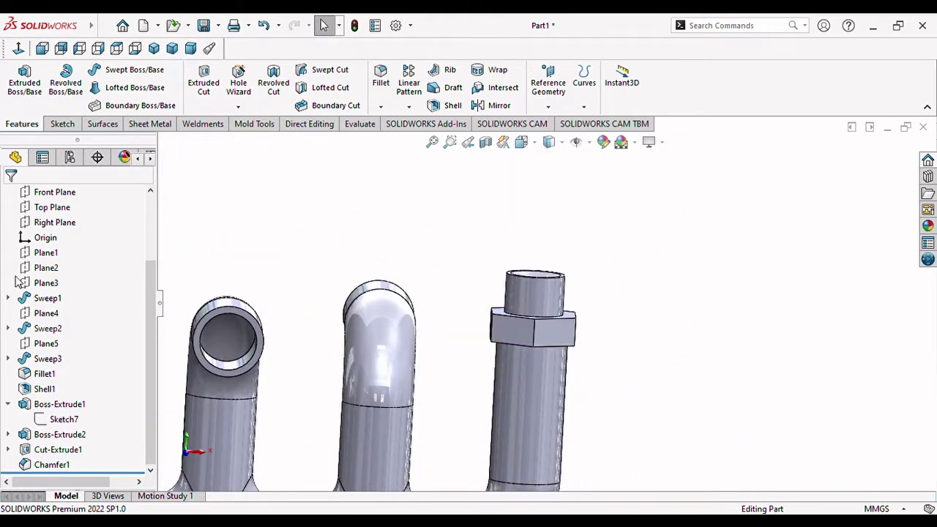
scroll(476, 355, up, 4)
scroll(483, 363, down, 1)
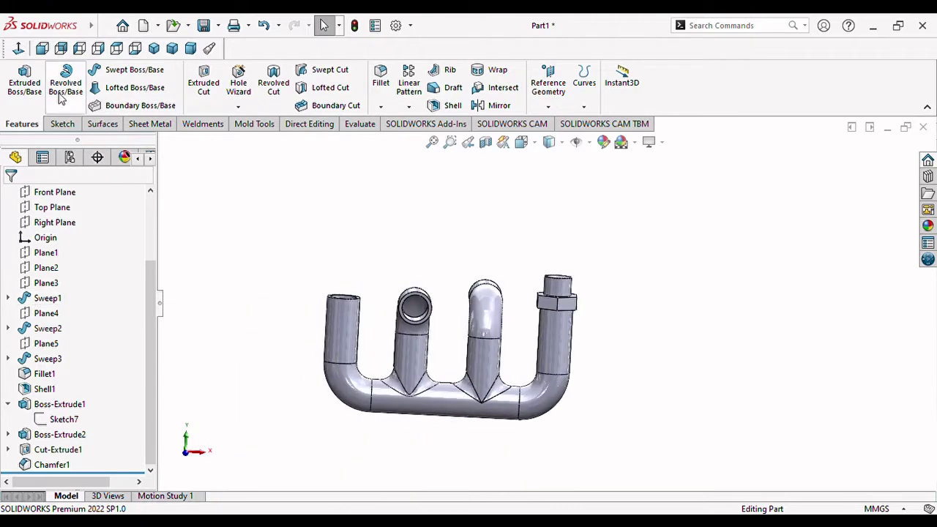
click(79, 49)
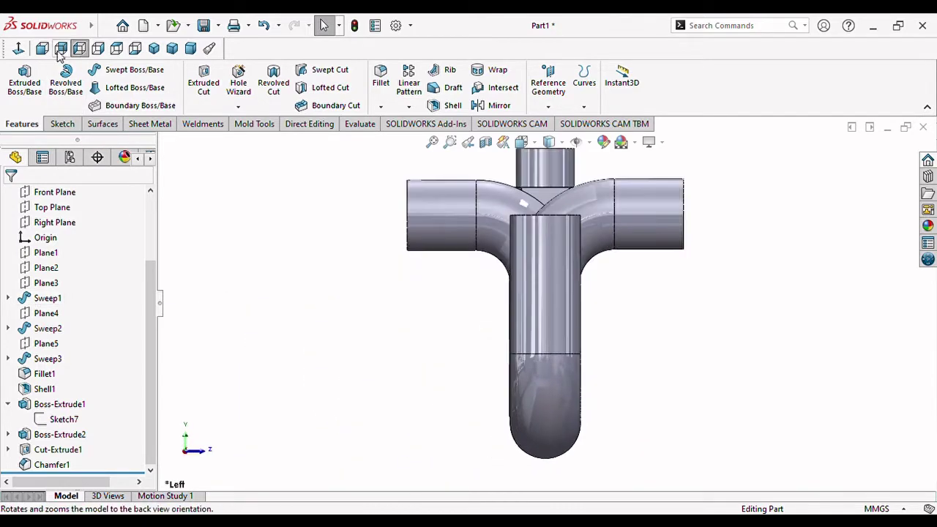
click(104, 49)
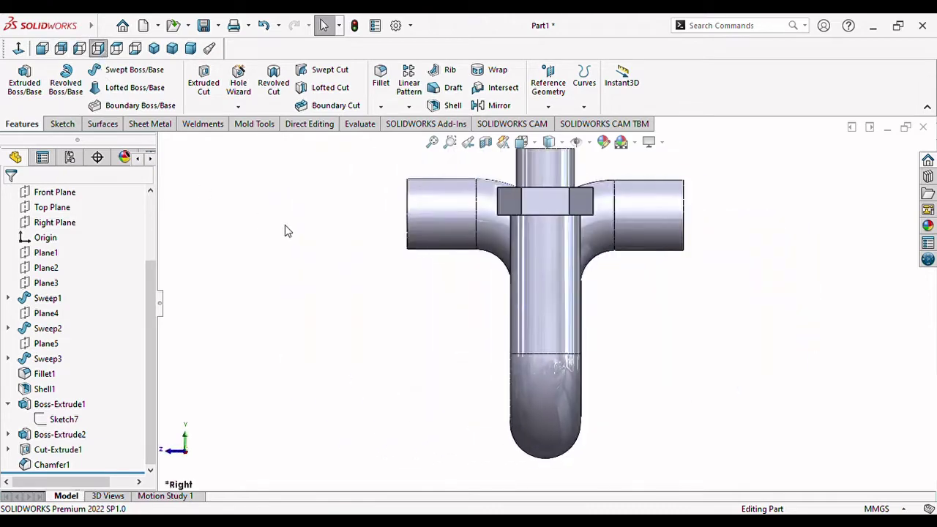
click(118, 51)
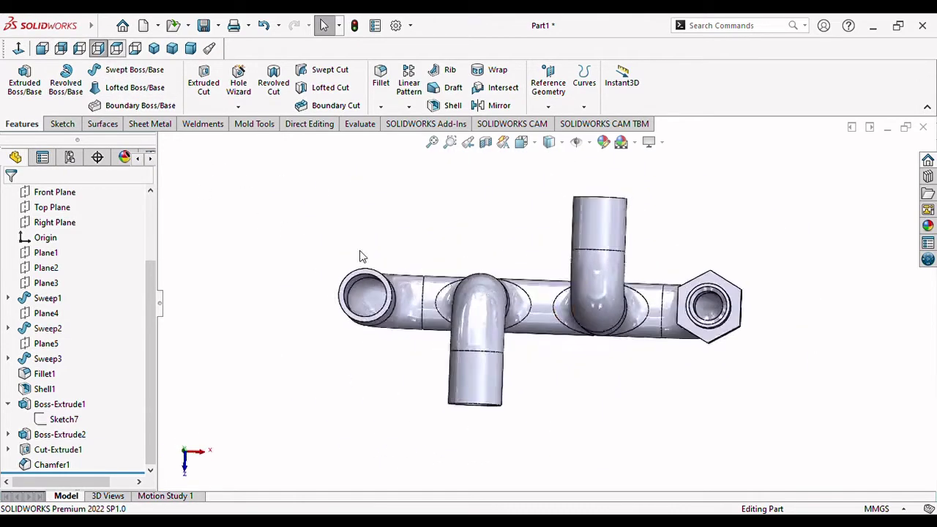
key(ctrl+7)
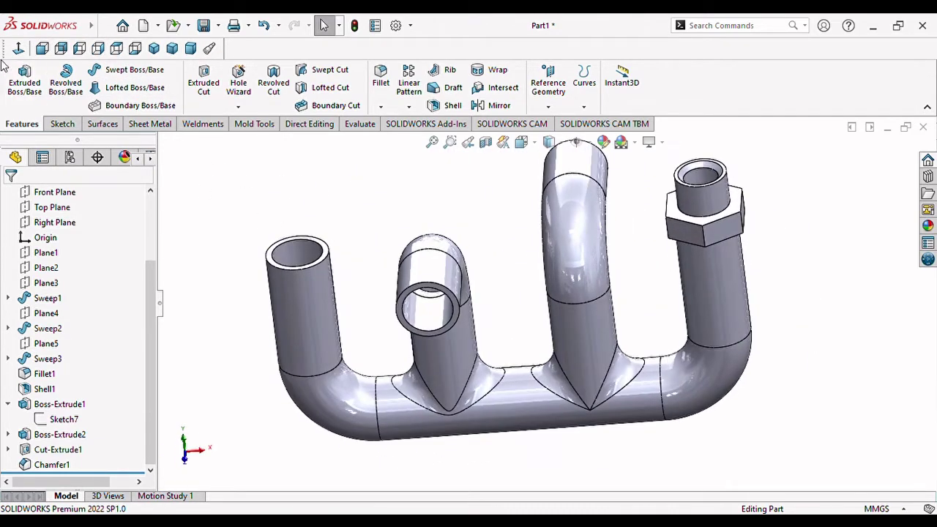
click(61, 49)
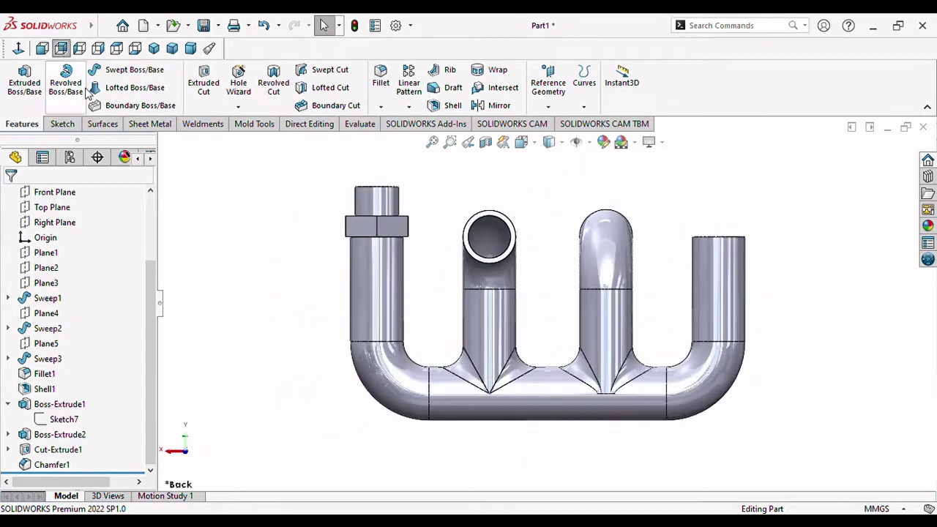
click(42, 48)
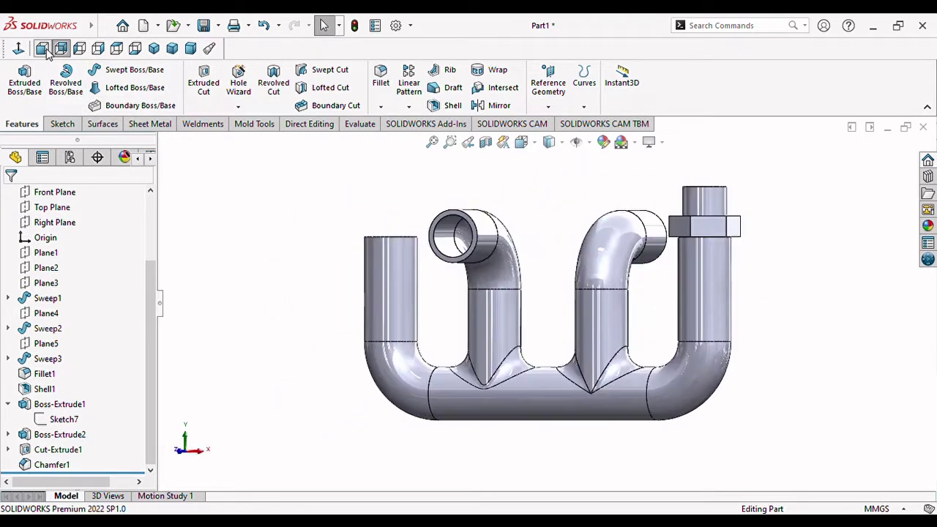
scroll(759, 216, down, 3)
key(z)
key(z)
key(z)
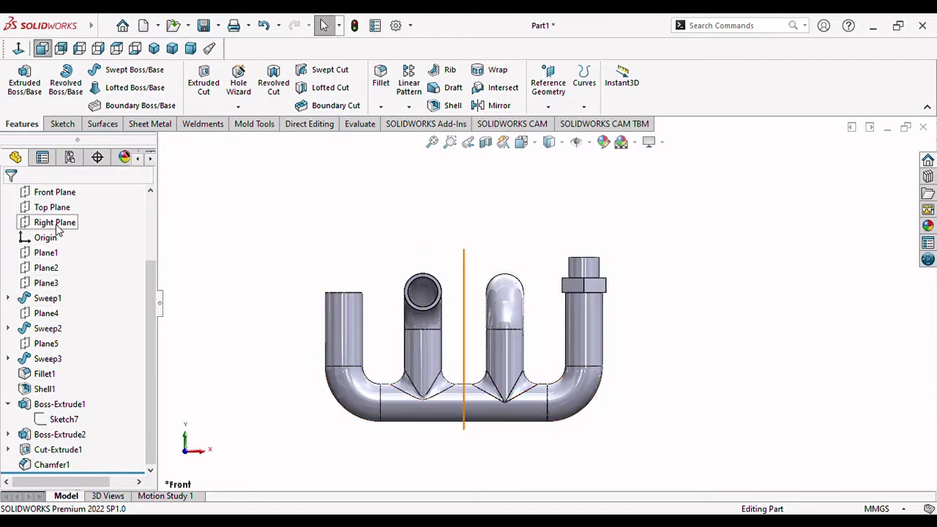
Sketch a small corner rectangle on the Front Plane at the nut top
click(59, 193)
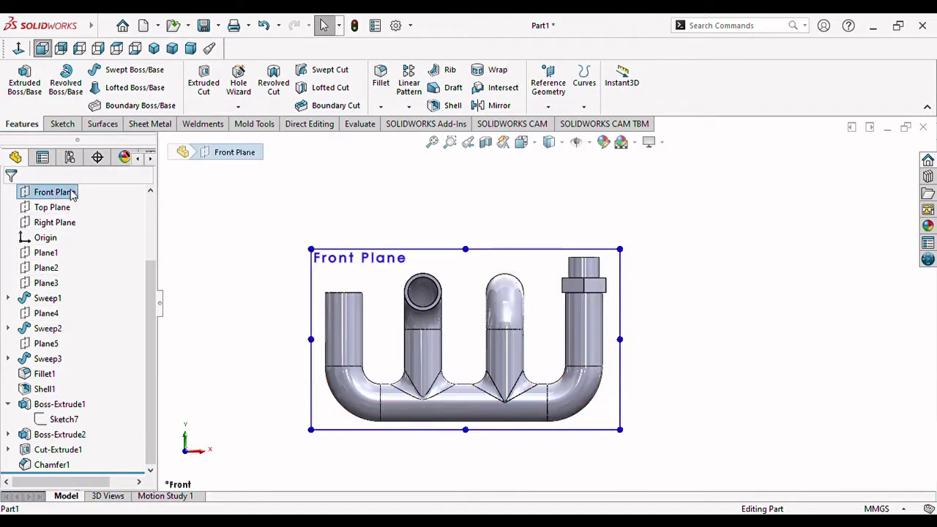
click(74, 182)
scroll(586, 286, down, 3)
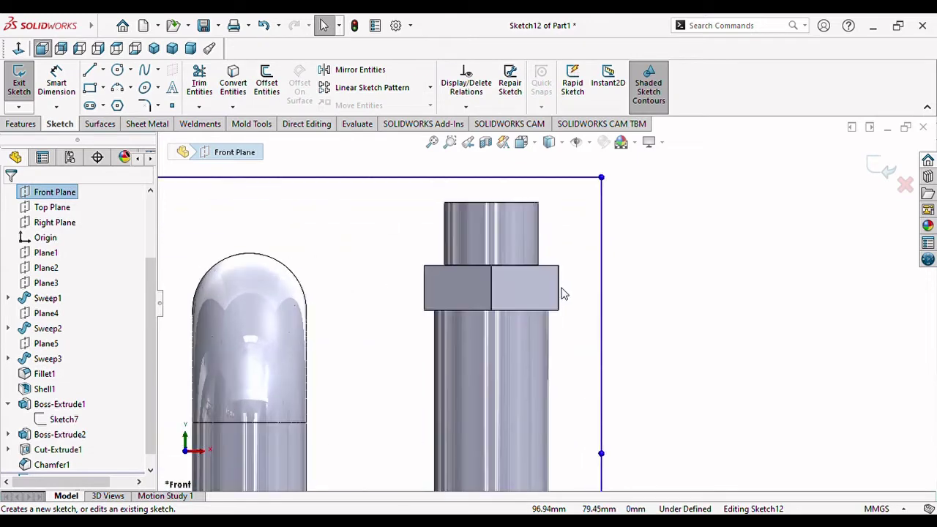
scroll(476, 243, down, 1)
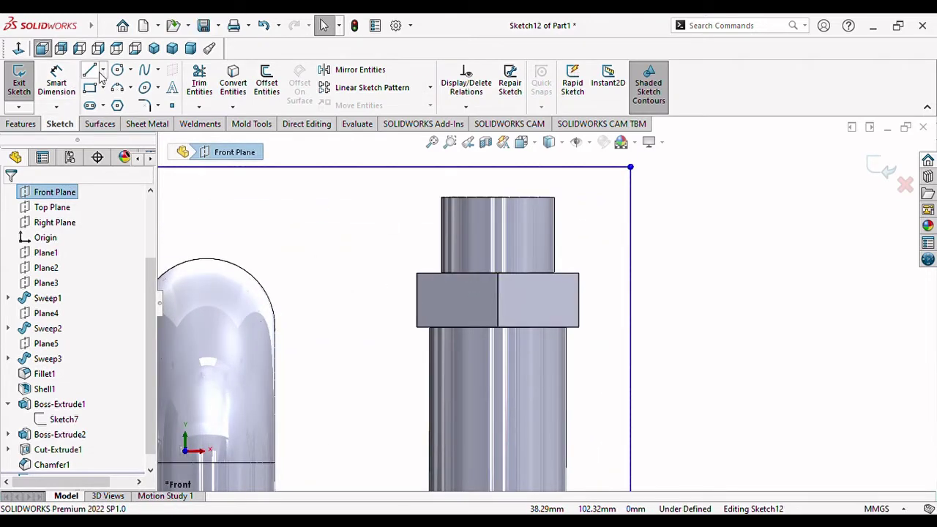
key(r)
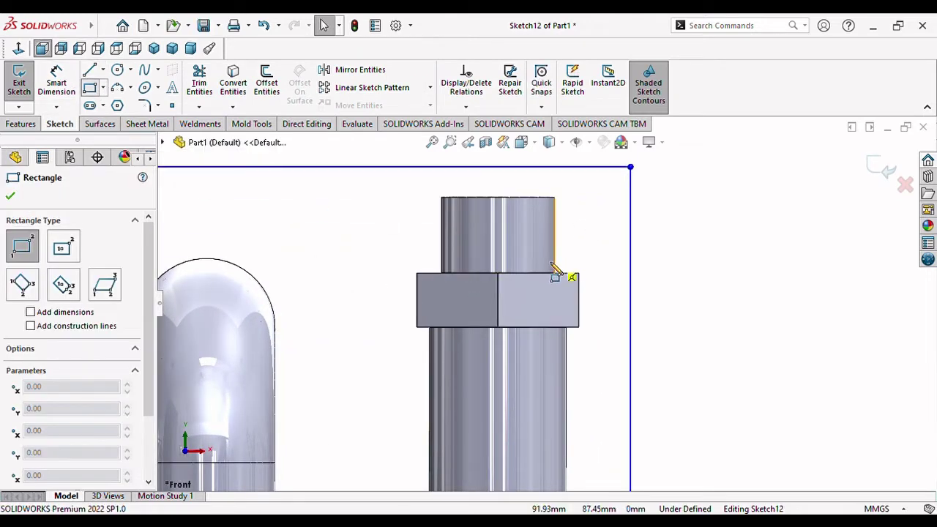
click(556, 273)
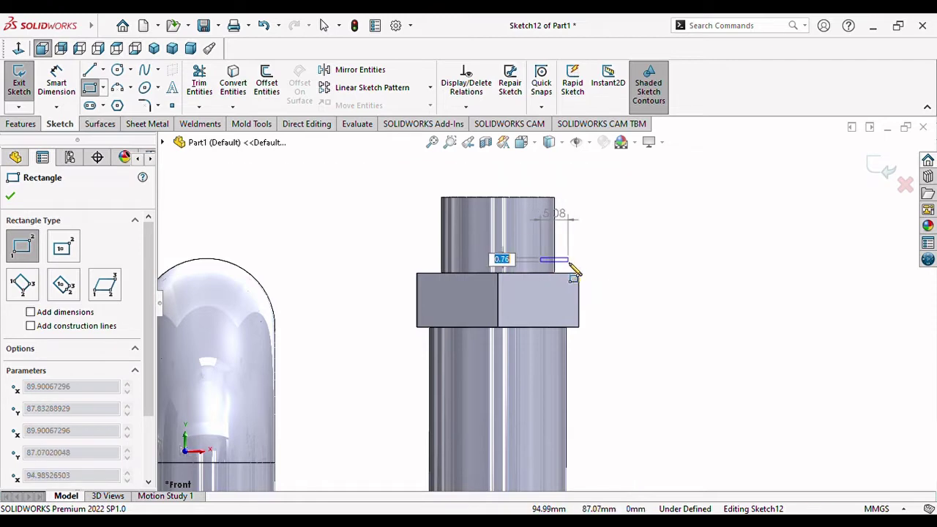
click(587, 271)
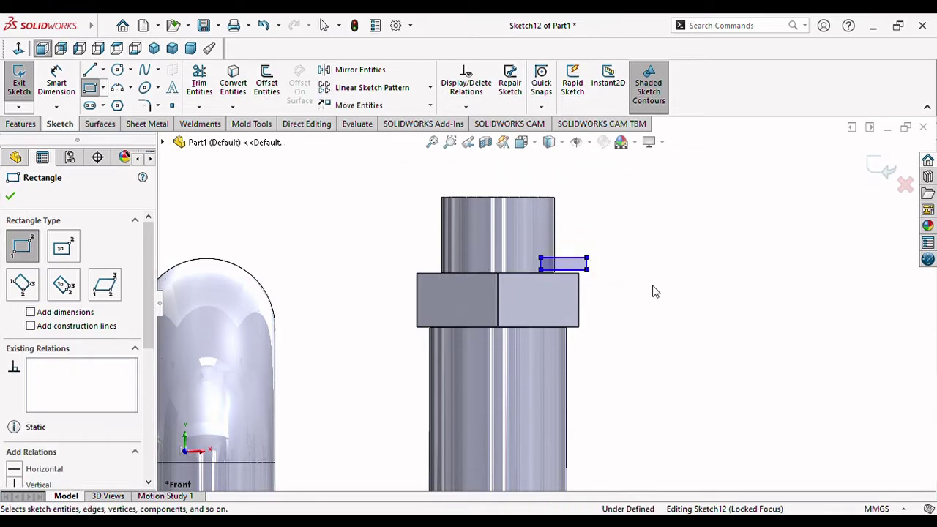
key(Escape)
Dimension the rectangle 2.50 high and offset 2.00 from the pipe's outer edge
scroll(575, 270, down, 5)
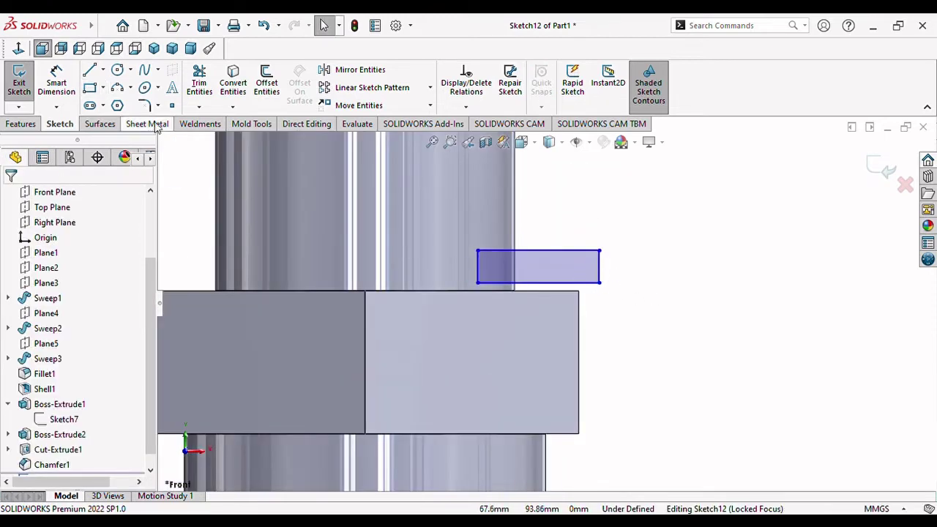
click(554, 251)
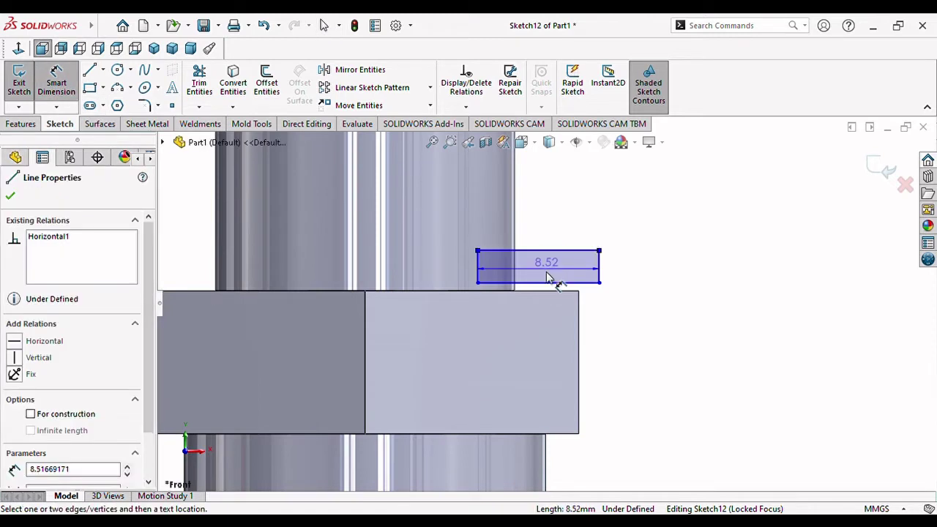
click(543, 285)
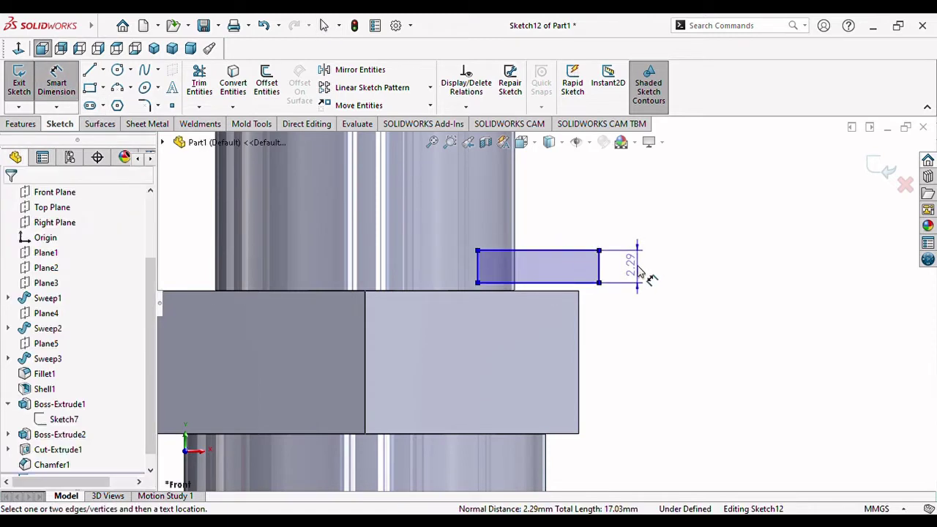
click(639, 272)
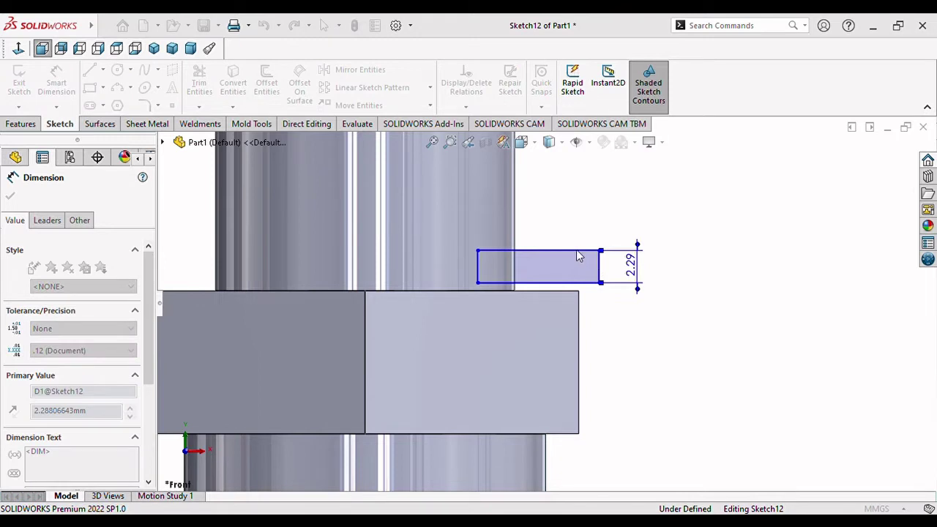
text(2.5)
key(Return)
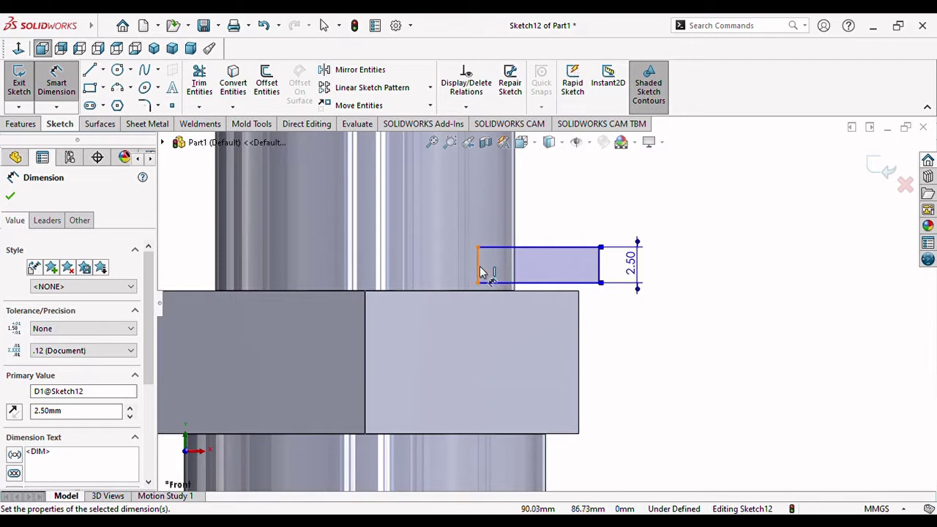
click(479, 272)
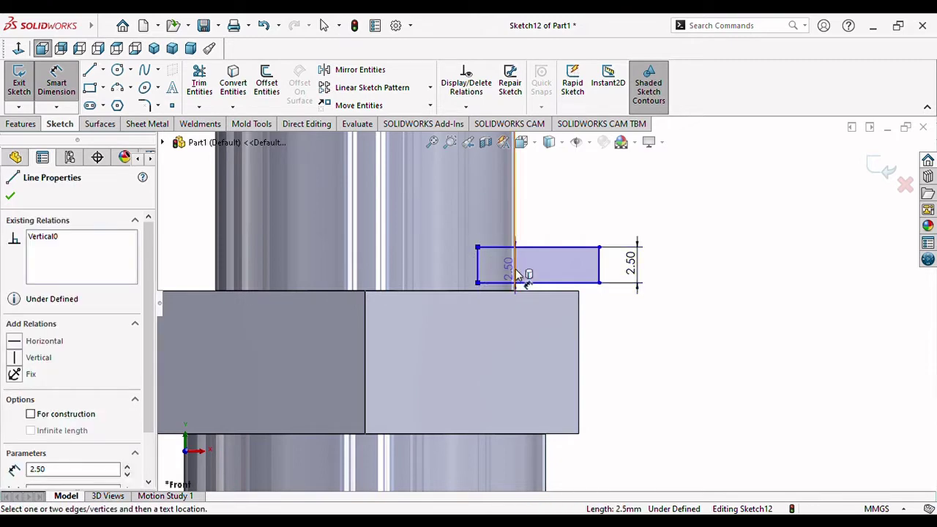
click(516, 275)
click(539, 219)
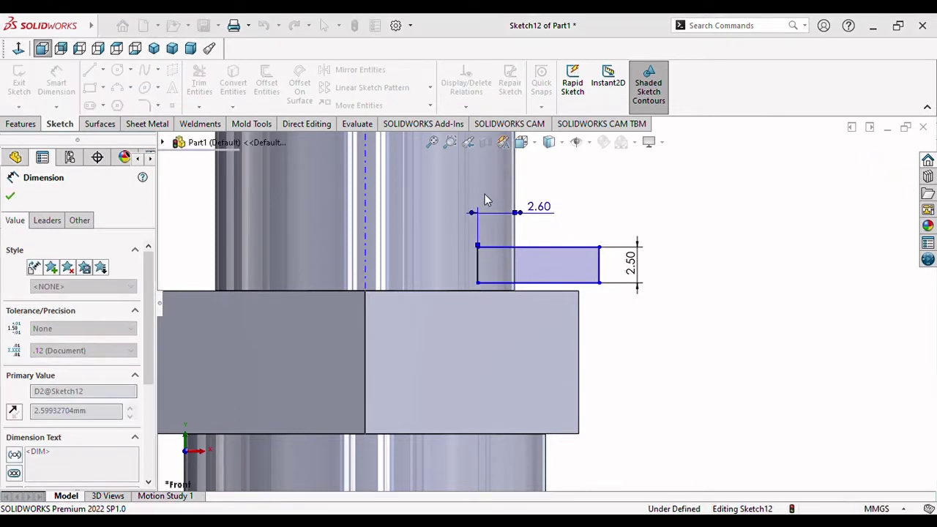
text(2)
key(Return)
scroll(515, 261, down, 1)
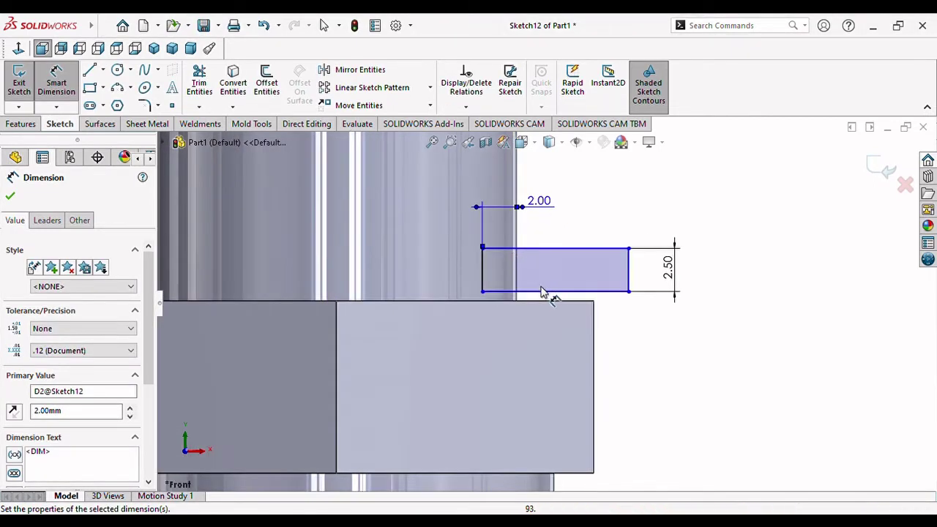
click(11, 198)
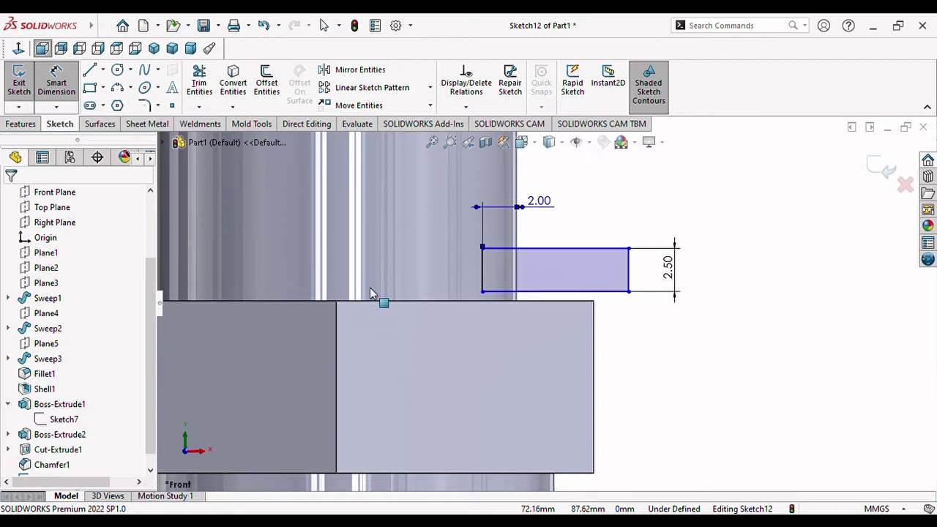
Make the rectangle's bottom edge collinear with the nut's top edge
click(542, 293)
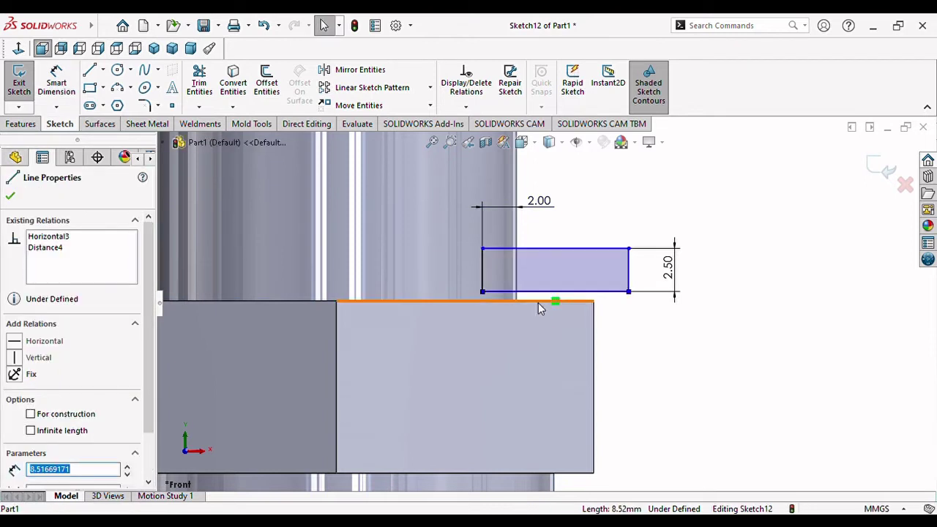
ctrl+click(538, 302)
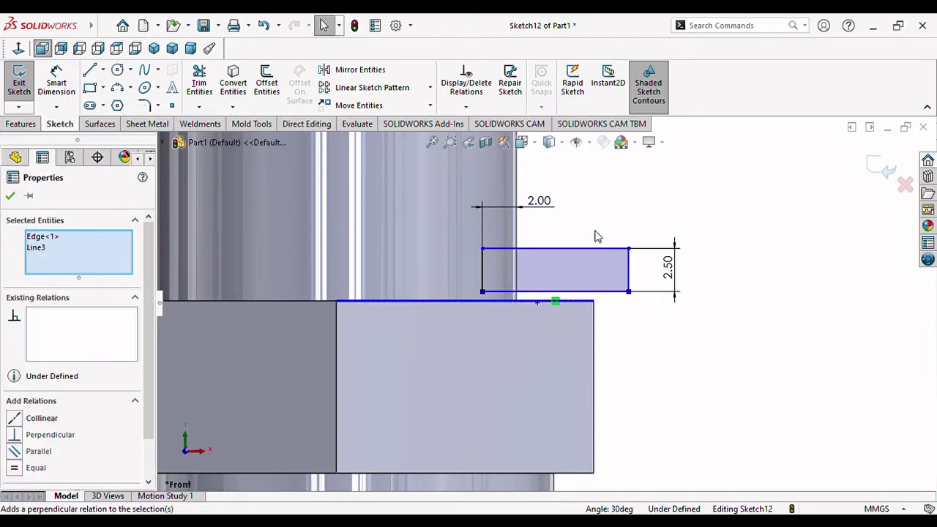
click(42, 418)
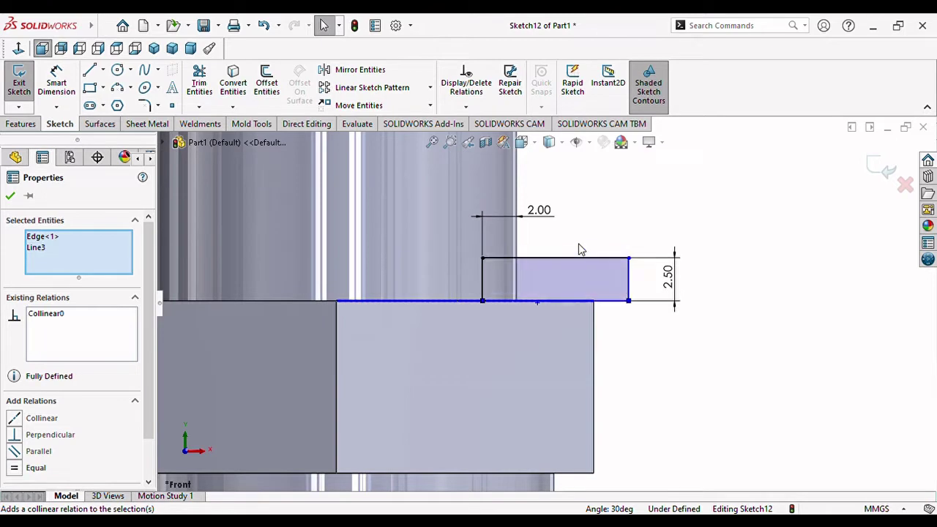
click(10, 196)
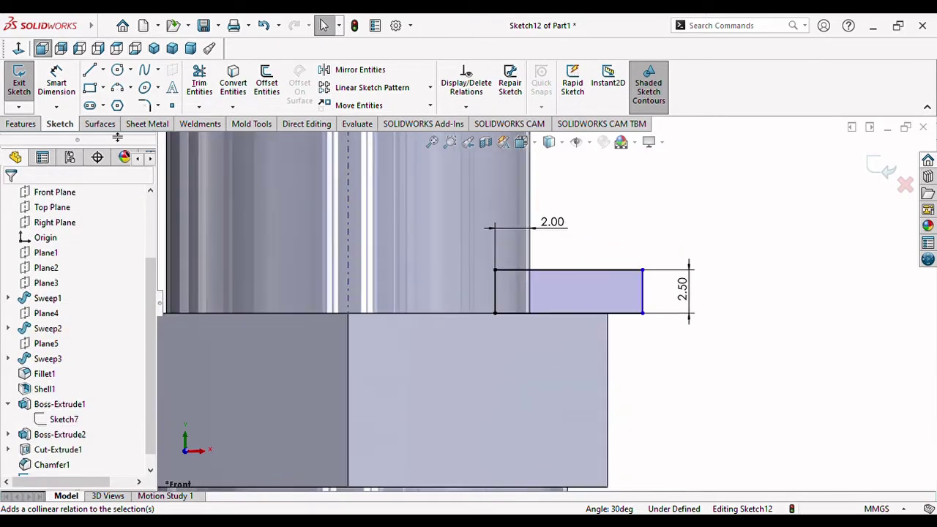
click(89, 69)
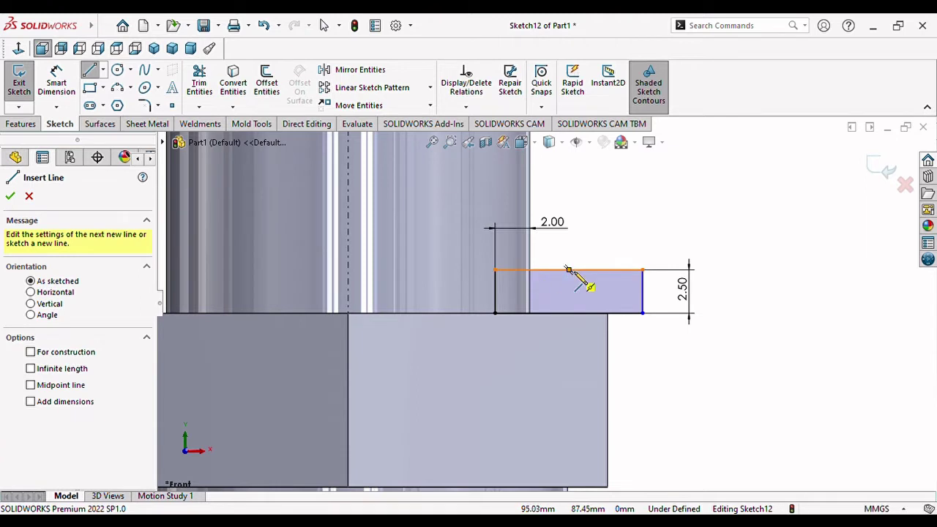
Draw a slanted line across the rectangle's upper-left corner and dimension it at 70°
scroll(534, 271, down, 1)
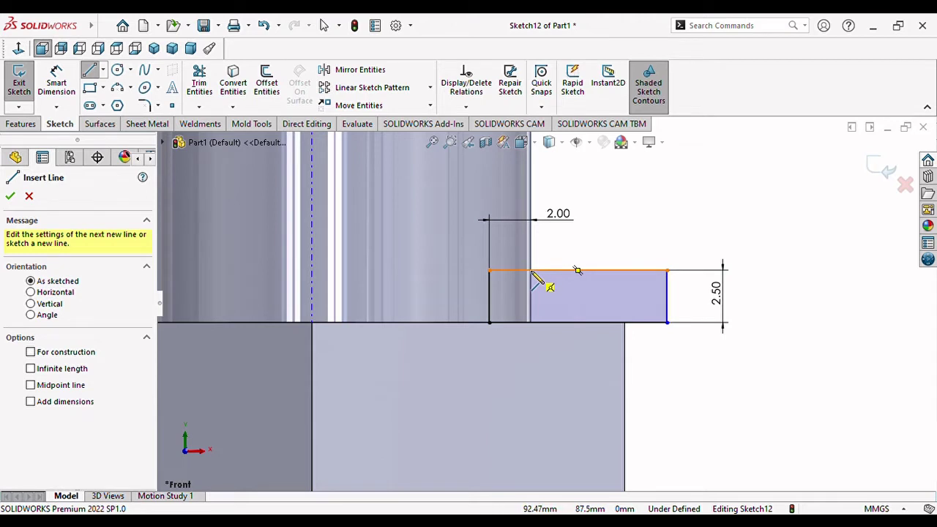
click(531, 272)
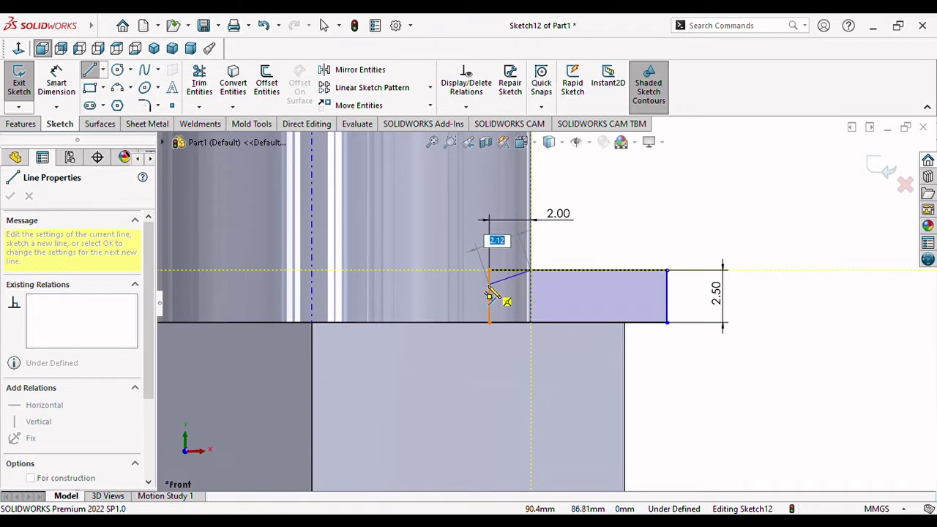
click(490, 285)
key(Escape)
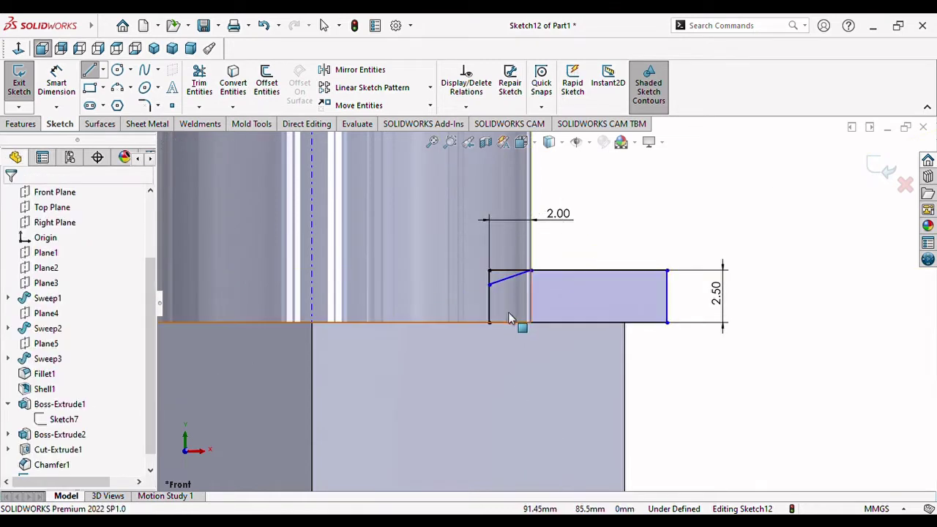
scroll(521, 306, down, 1)
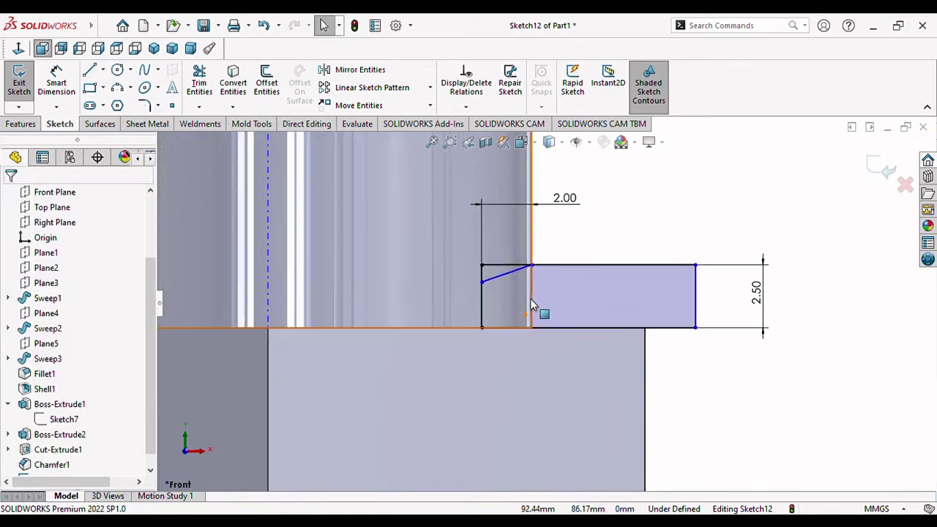
click(72, 96)
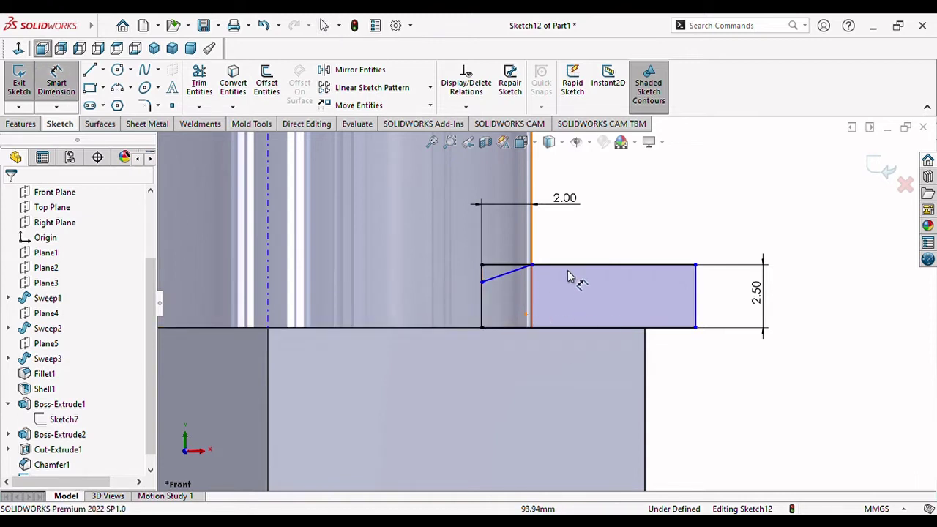
click(482, 277)
click(505, 274)
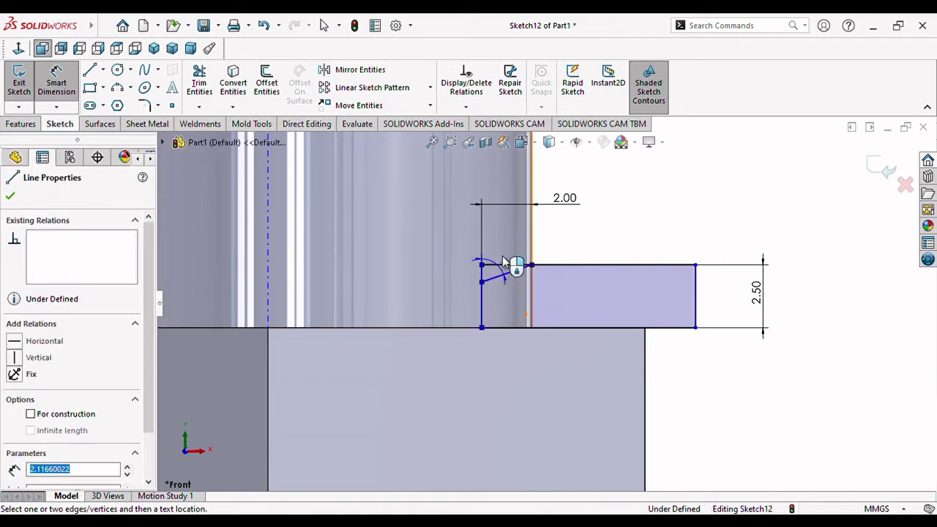
click(558, 254)
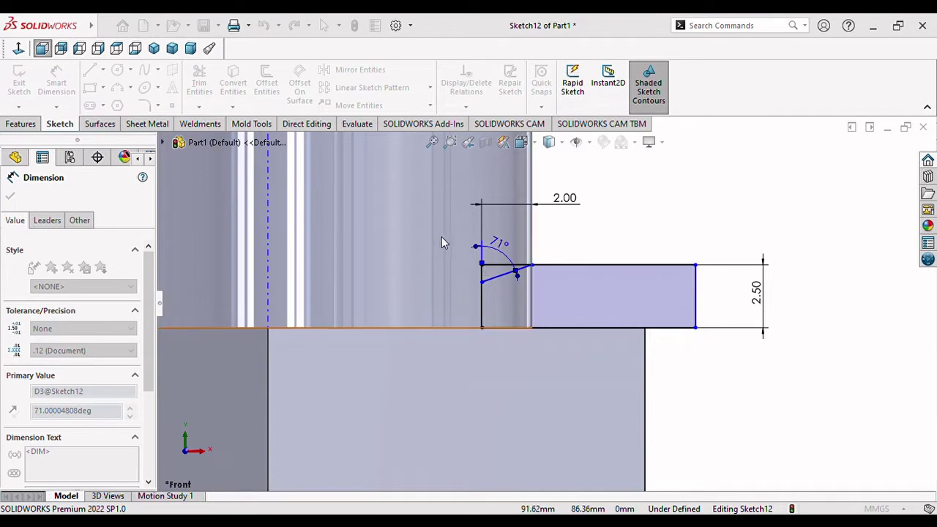
text(70)
key(Return)
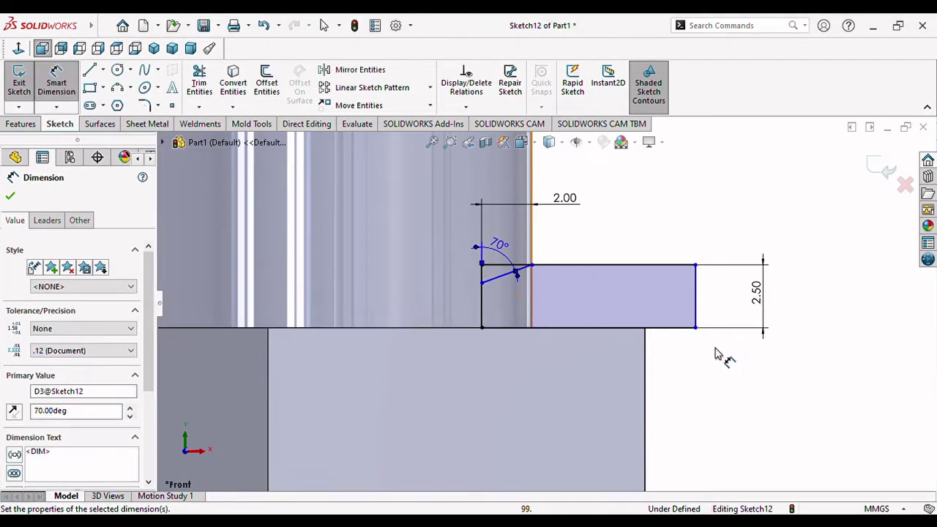
click(10, 198)
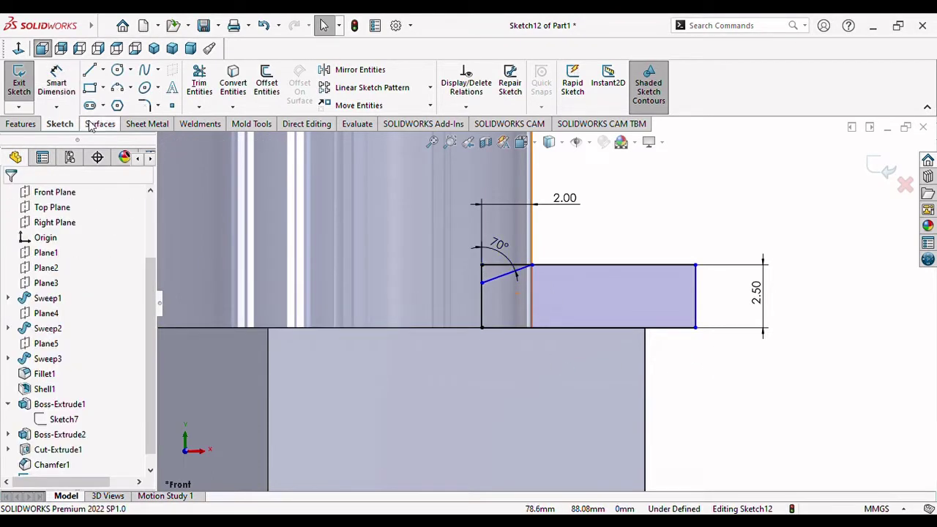
Power-trim away the cut-off corner segments of the rectangle
click(199, 82)
drag(504, 273, 473, 285)
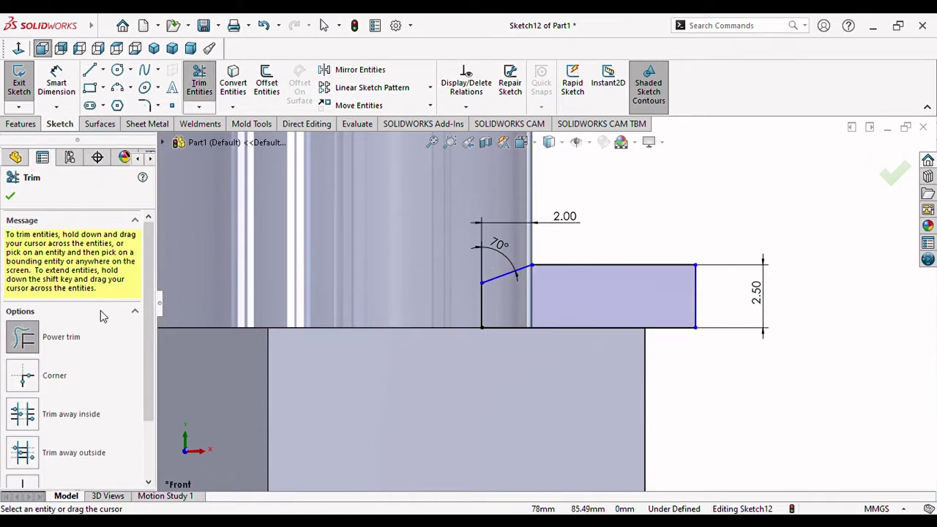
click(11, 197)
scroll(527, 275, down, 2)
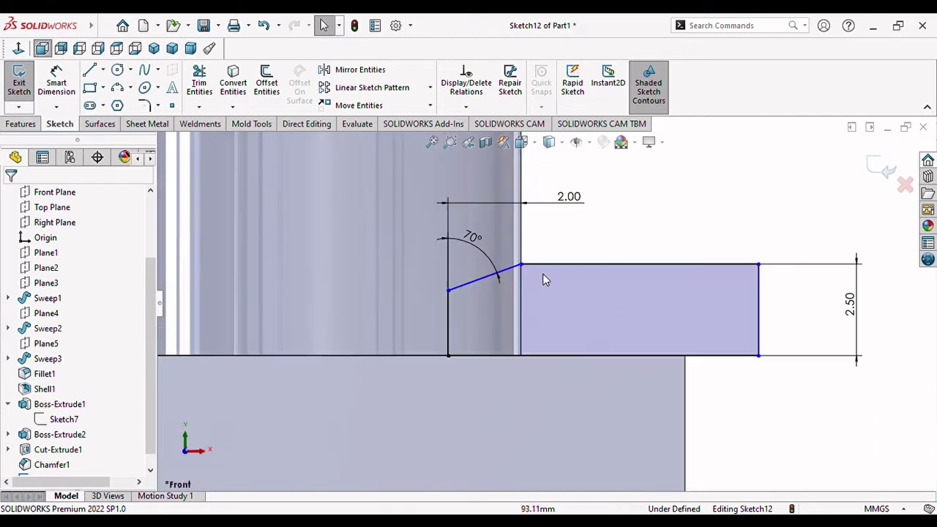
scroll(543, 273, down, 2)
scroll(540, 278, down, 2)
scroll(525, 276, down, 2)
scroll(525, 276, up, 2)
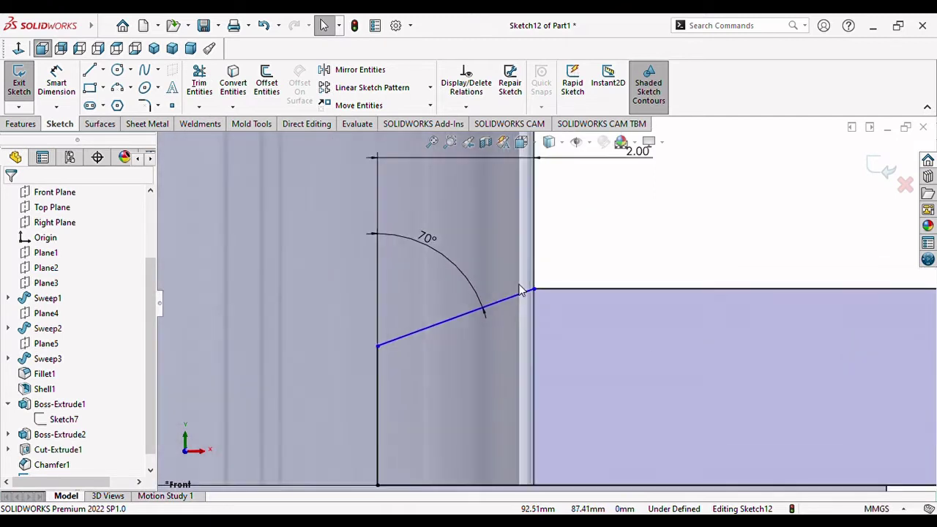
scroll(549, 308, up, 2)
scroll(571, 342, up, 2)
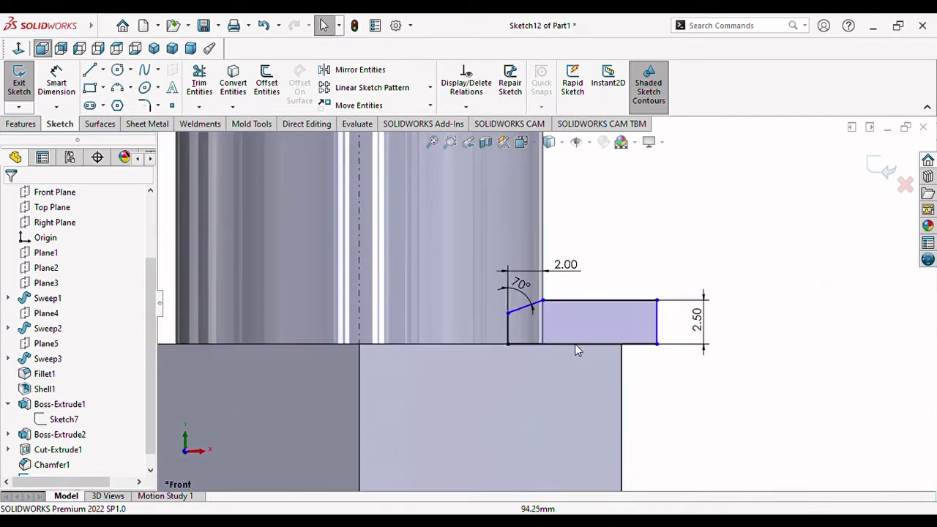
Revolve-cut Sketch12 360° about the centerline, grooving the pipe above the hex nut
click(20, 124)
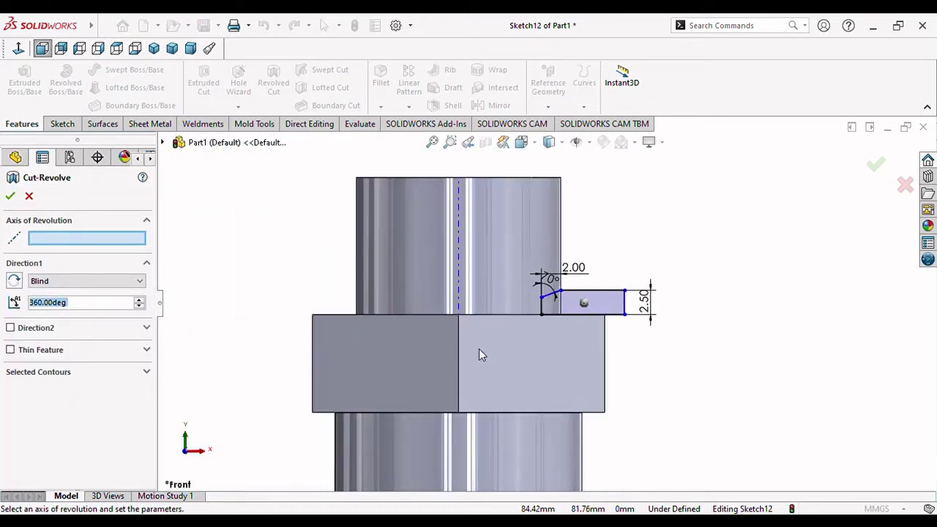
click(458, 262)
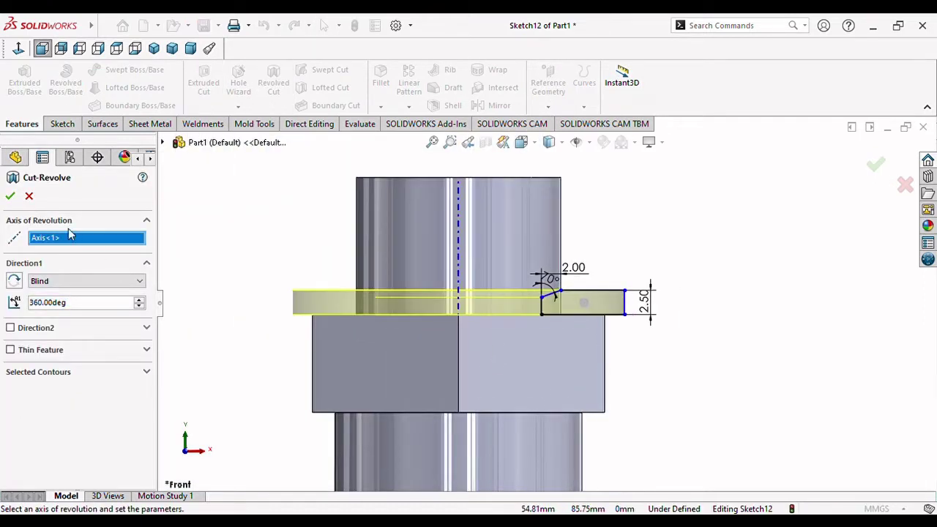
click(10, 197)
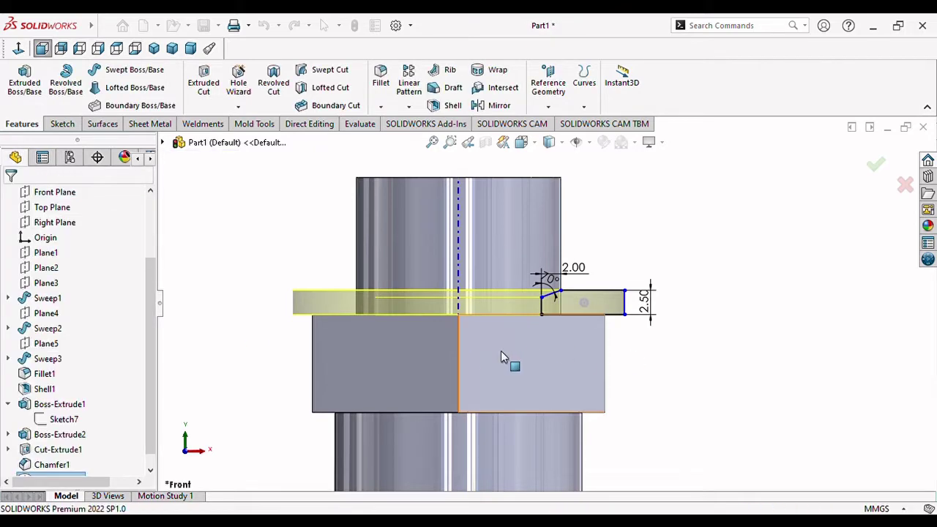
middle_drag(500, 357, 601, 303)
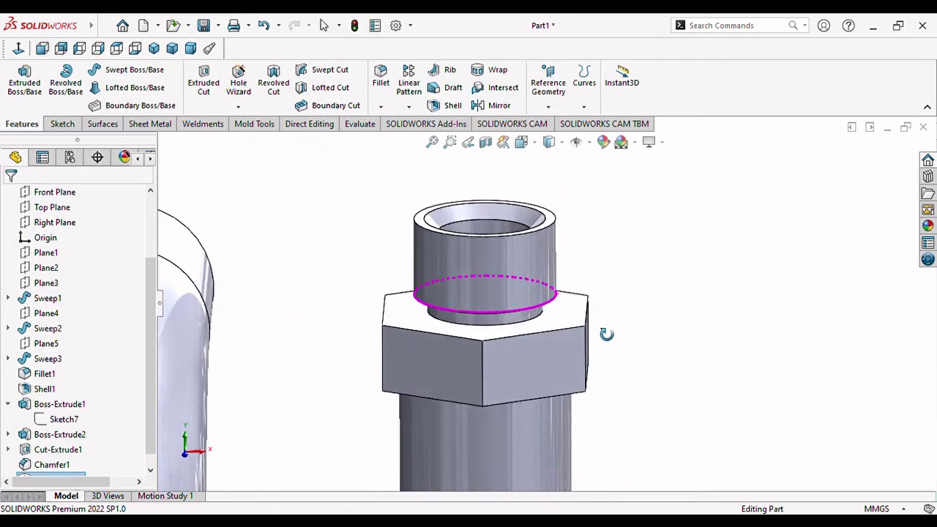
scroll(559, 325, down, 2)
scroll(496, 352, down, 3)
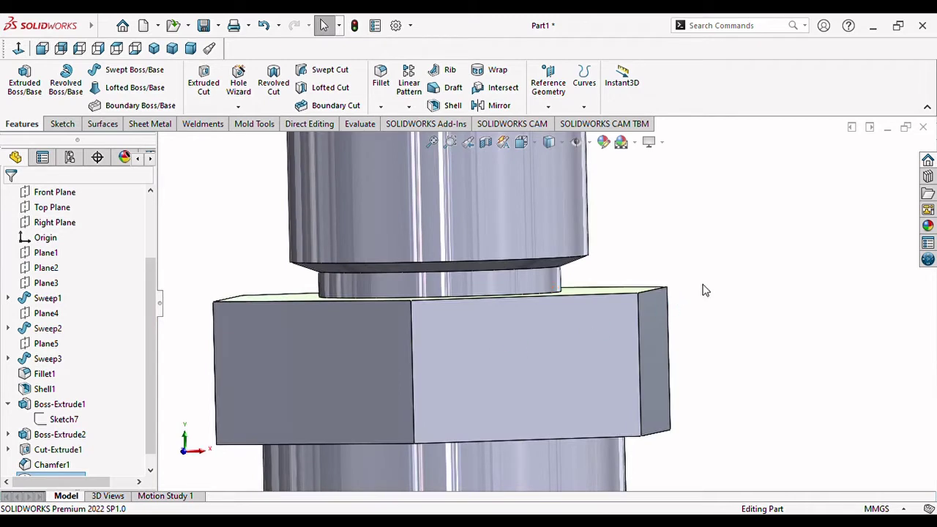
scroll(439, 332, down, 1)
scroll(439, 334, down, 2)
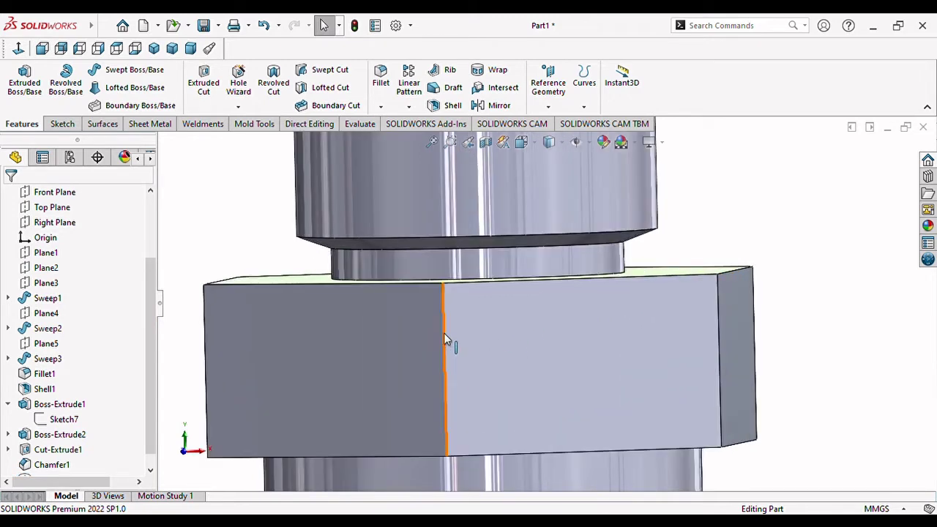
scroll(445, 341, up, 2)
middle_drag(452, 356, 486, 308)
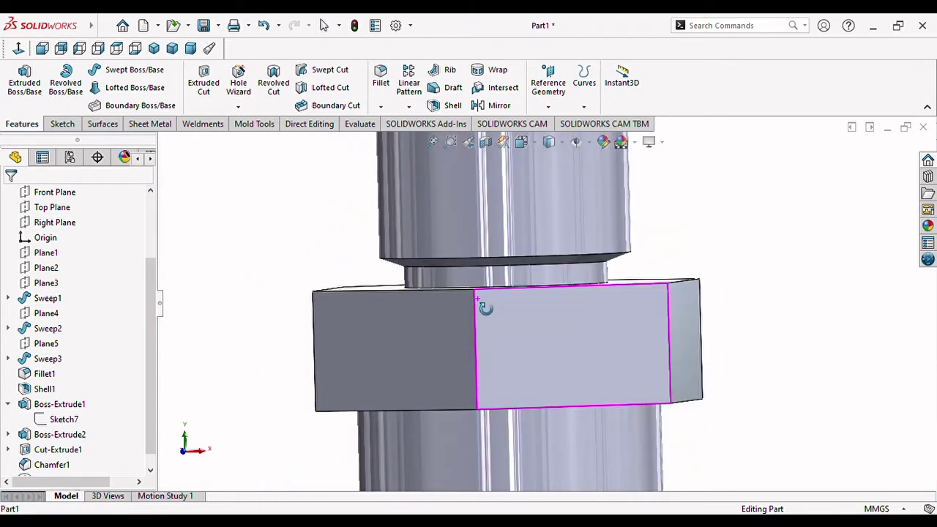
drag(151, 323, 152, 334)
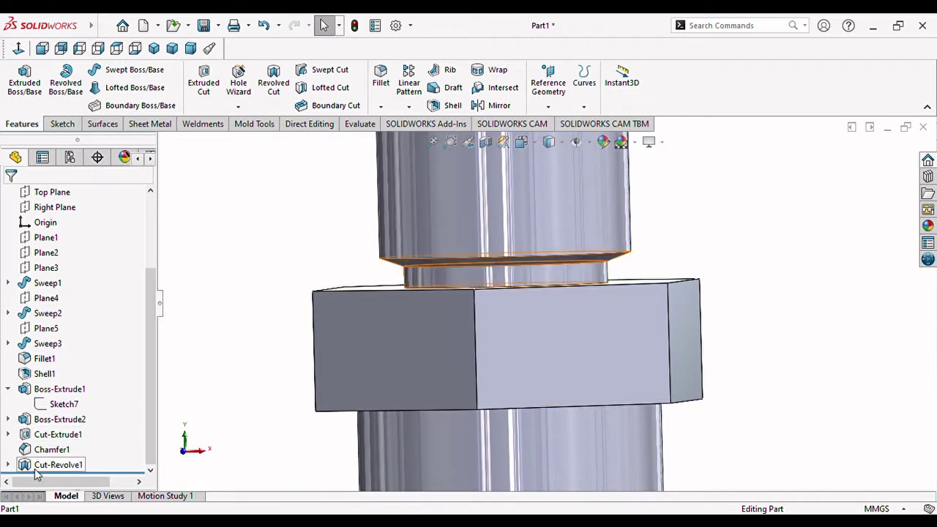
Reopen Sketch12 under Cut-Revolve1 and switch to the front view
click(7, 465)
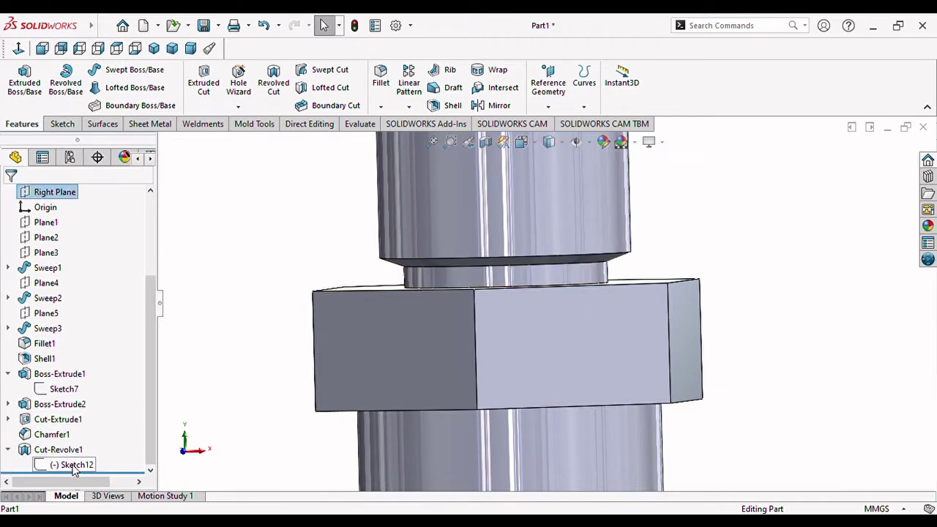
click(73, 466)
click(95, 433)
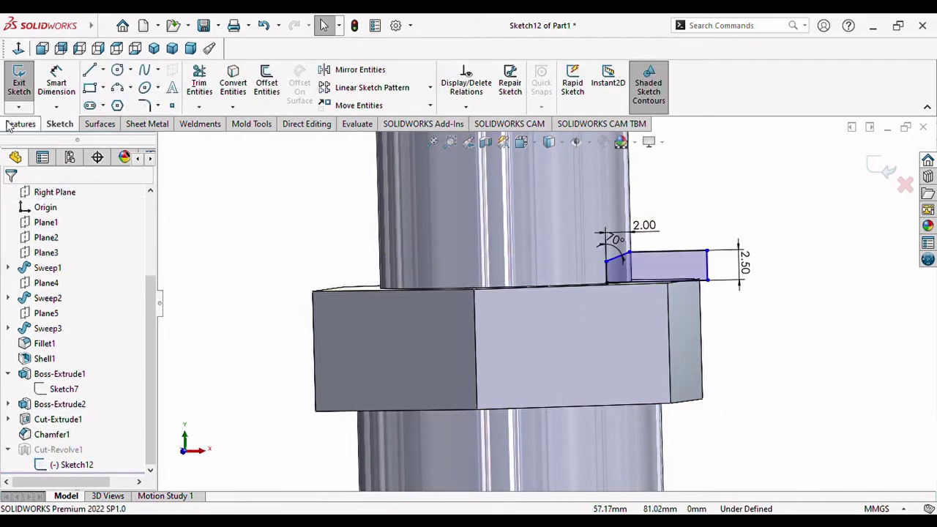
click(41, 48)
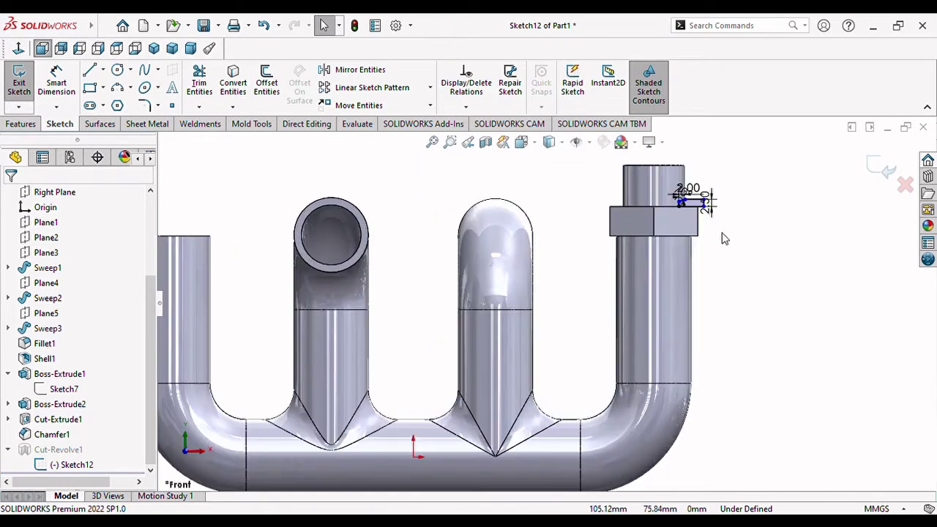
scroll(703, 219, down, 3)
scroll(600, 203, down, 4)
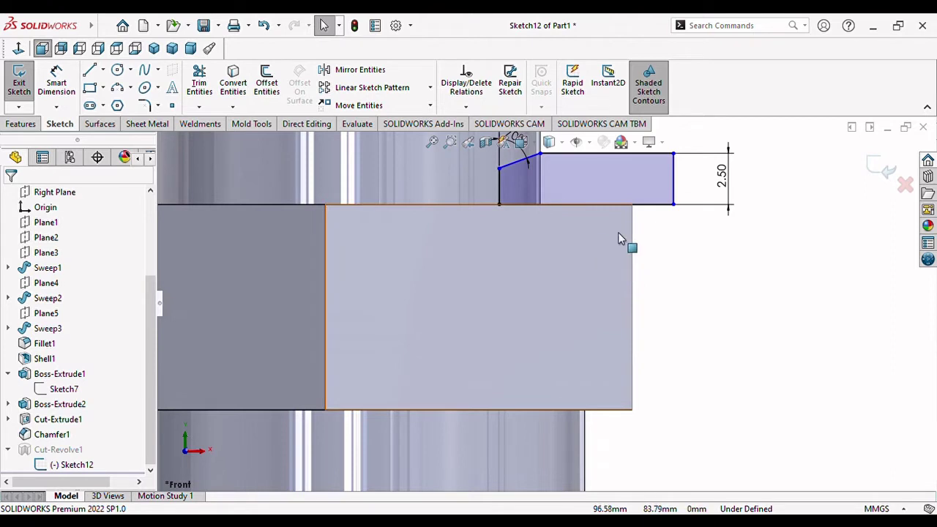
Draw a small closed triangle on the profile's bottom edge with a 3 mm line
click(90, 70)
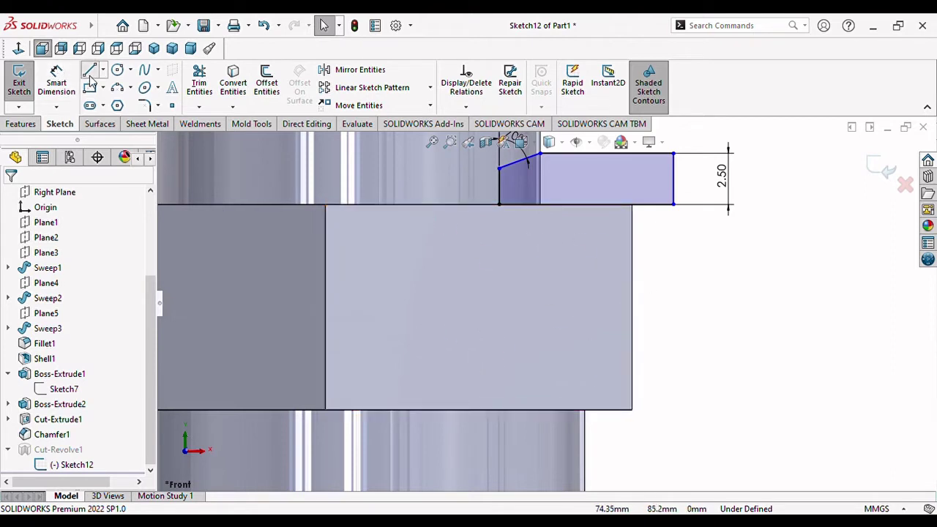
click(586, 204)
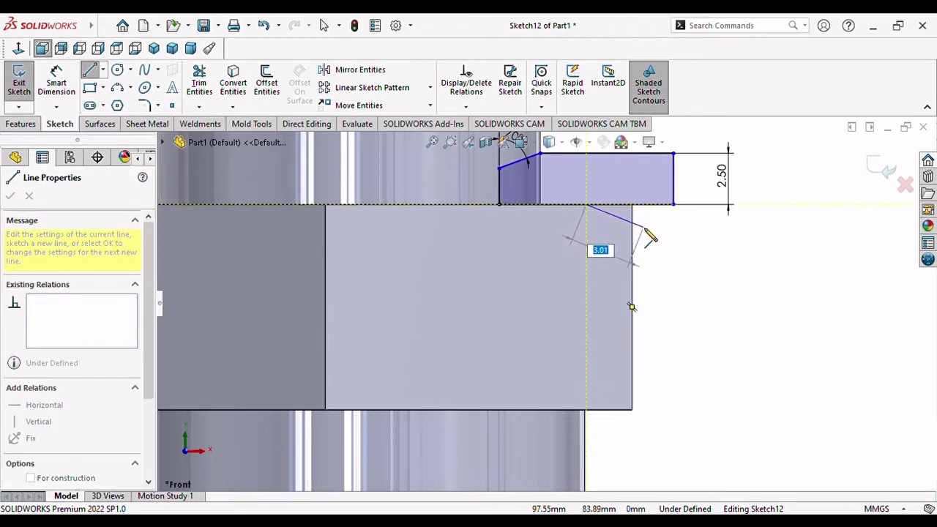
text(3)
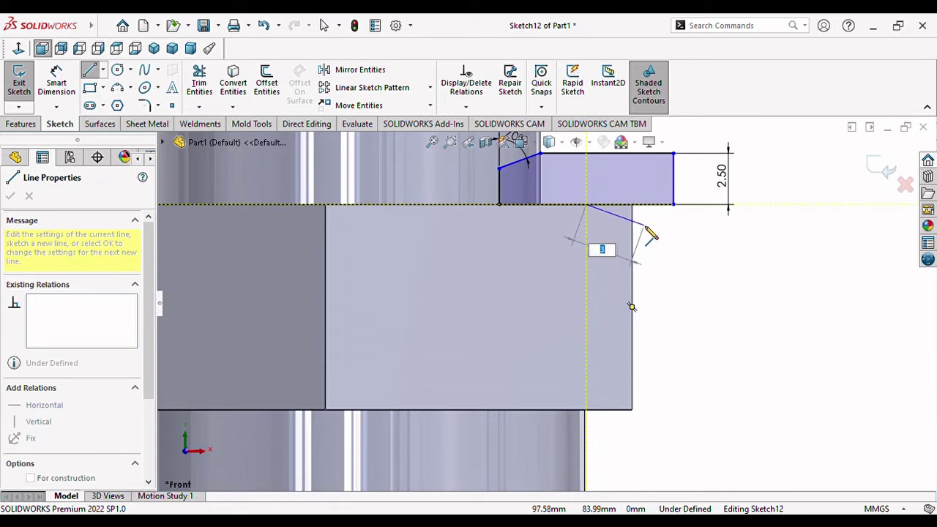
key(Return)
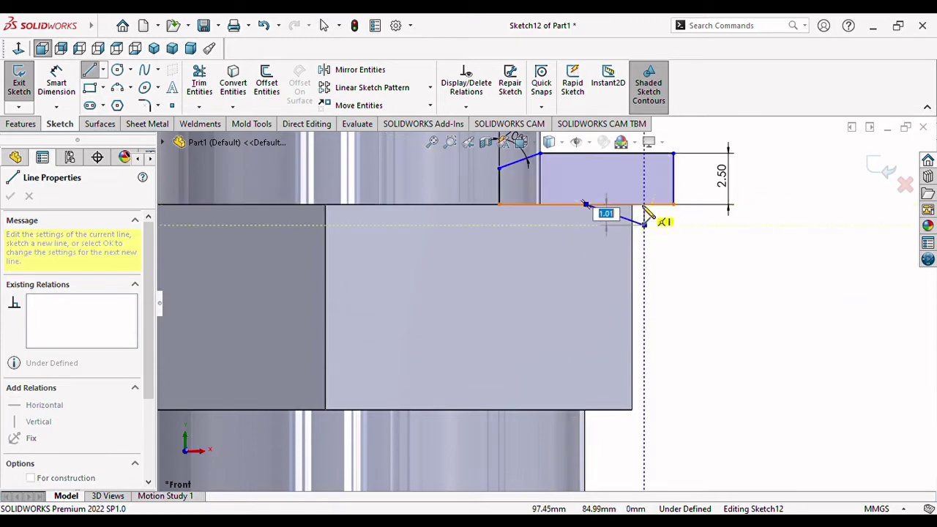
click(645, 207)
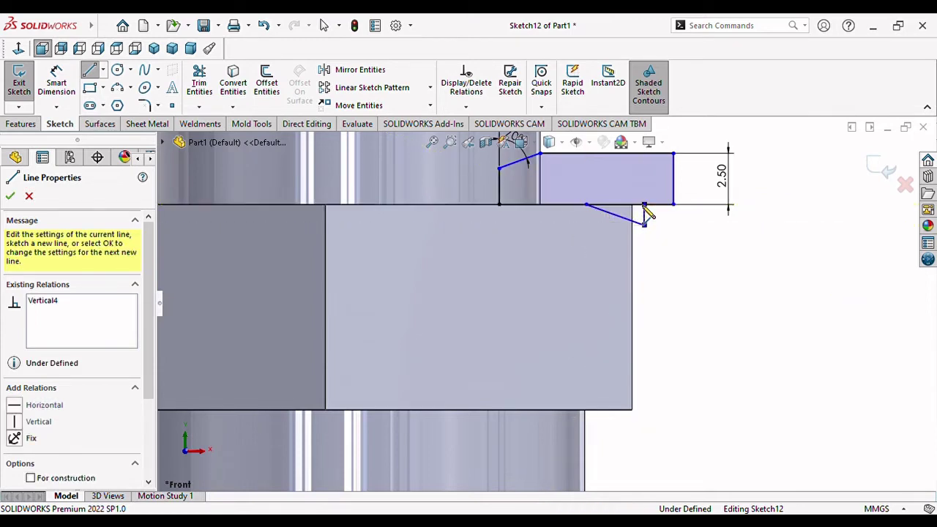
click(586, 204)
key(Escape)
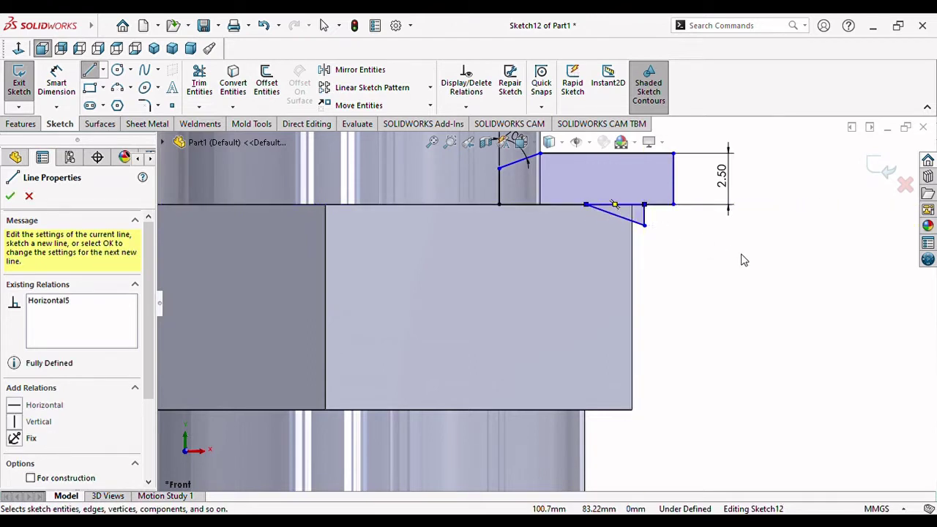
Dimension the distance from the sloped line's start point to the vertical edge
scroll(646, 217, down, 2)
scroll(641, 222, down, 3)
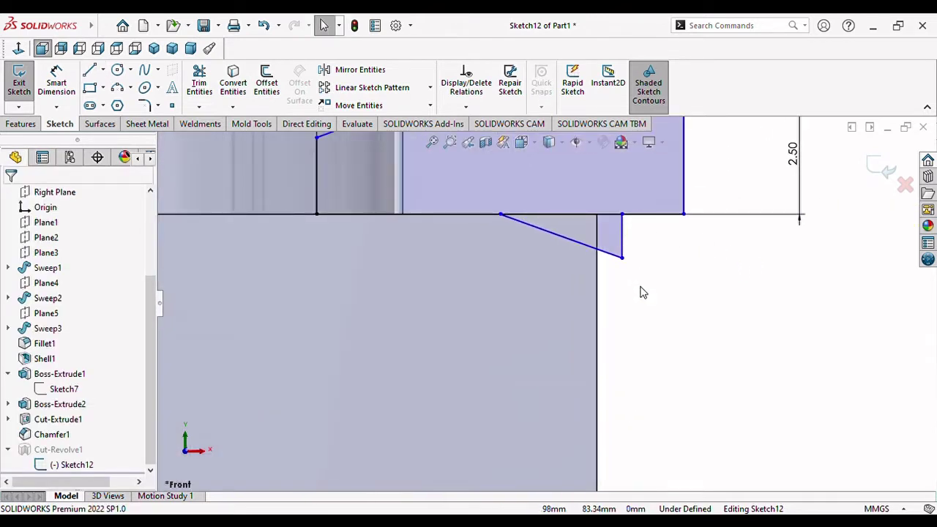
click(56, 82)
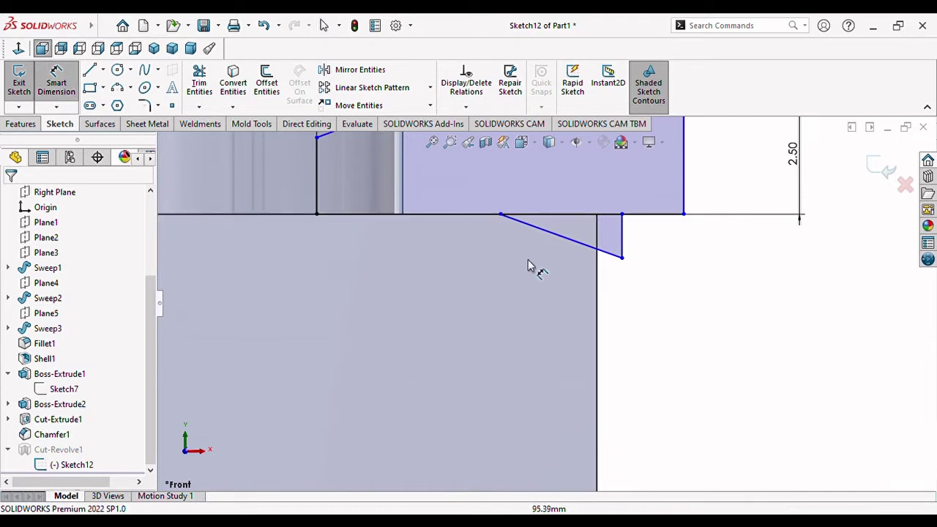
click(501, 214)
click(597, 228)
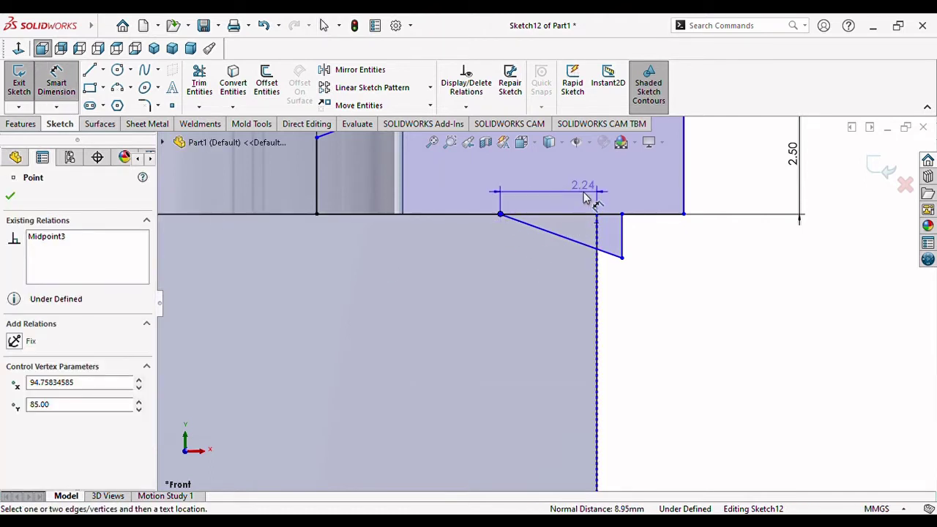
click(572, 188)
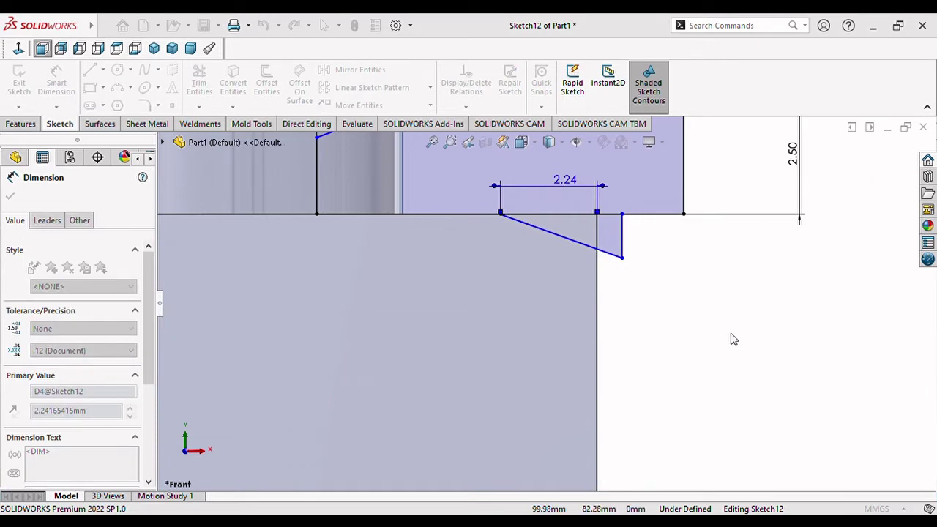
key(Escape)
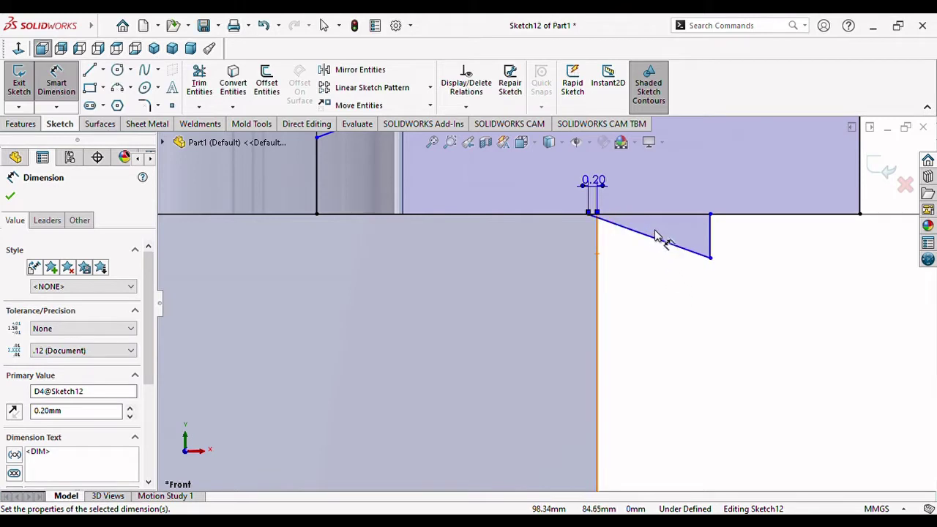
Dimension the triangle's slope angle, changing it from 60° to 30°
scroll(632, 261, up, 1)
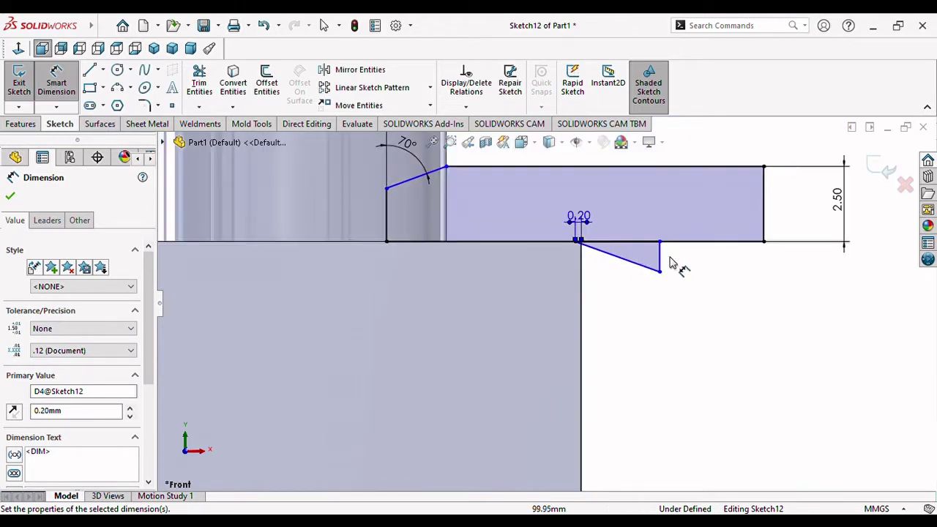
scroll(644, 260, down, 2)
scroll(596, 251, down, 2)
scroll(533, 258, down, 2)
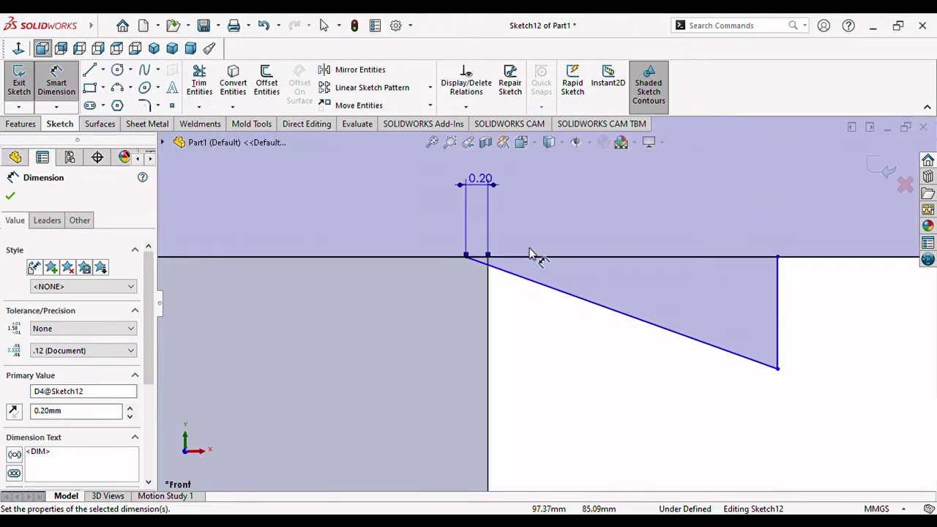
click(551, 284)
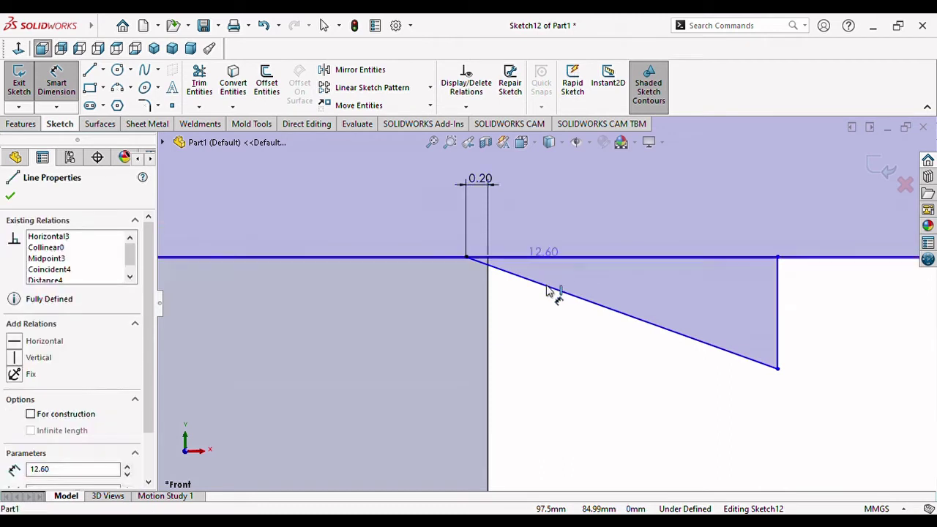
click(554, 286)
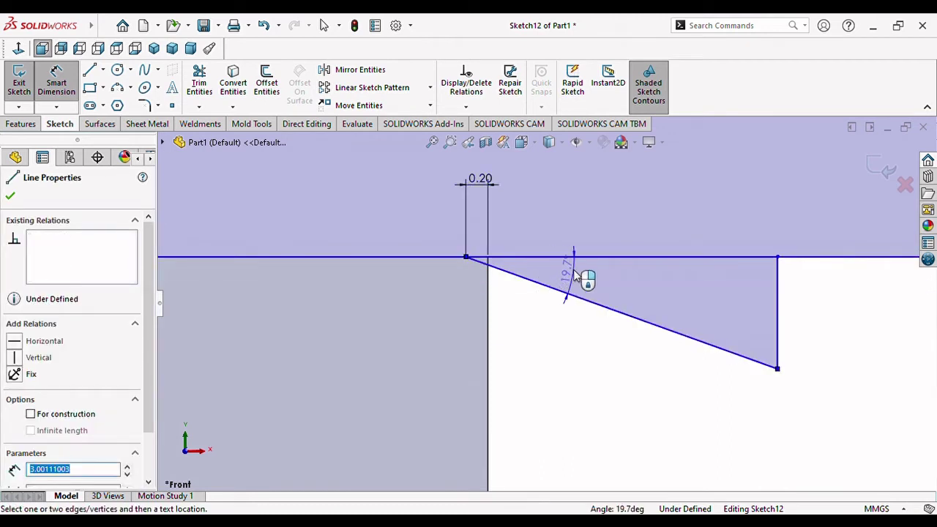
click(576, 275)
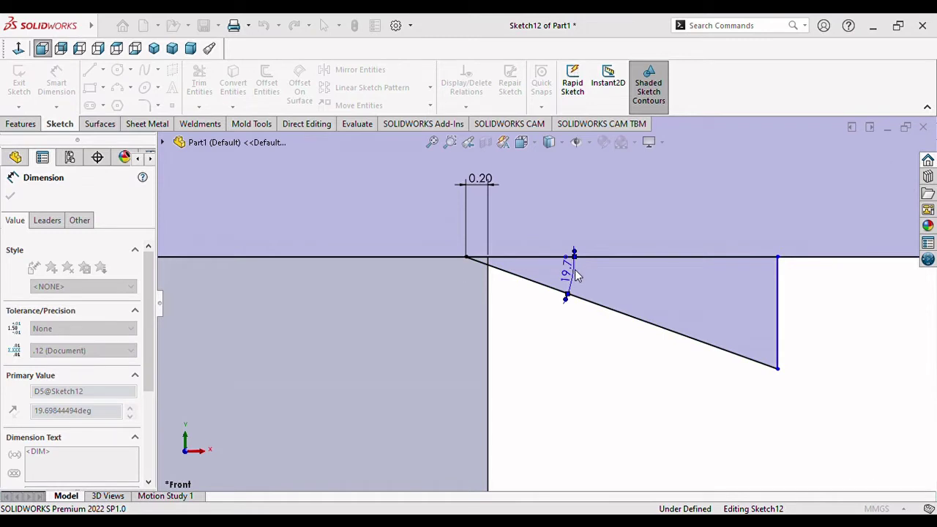
key(Return)
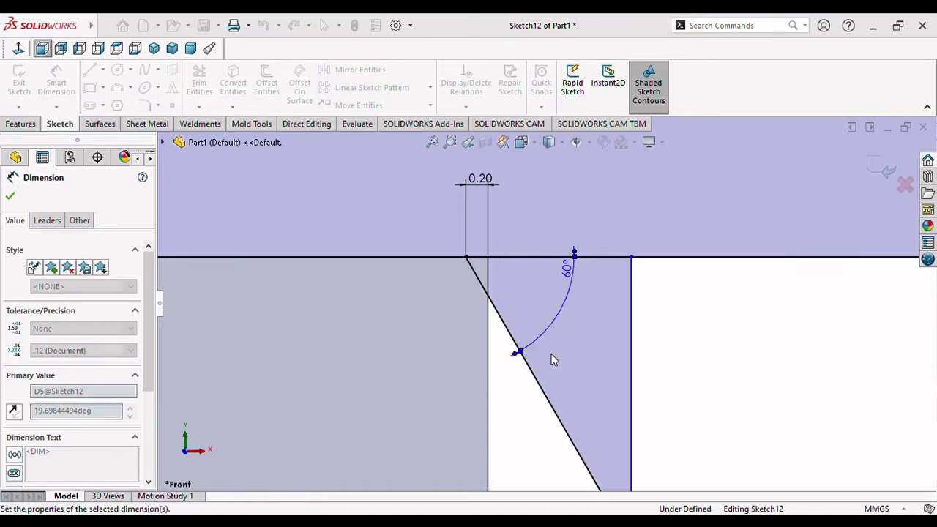
double_click(574, 276)
text(30)
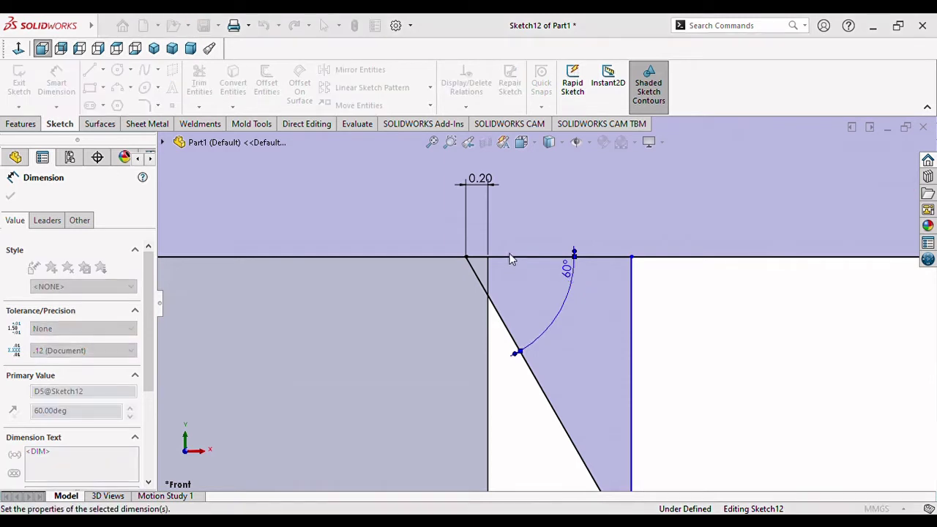
key(Return)
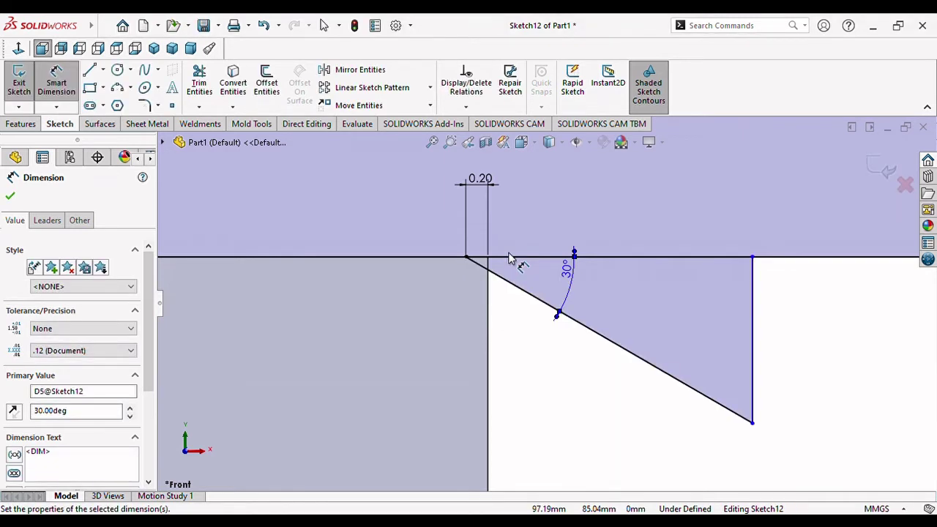
click(13, 200)
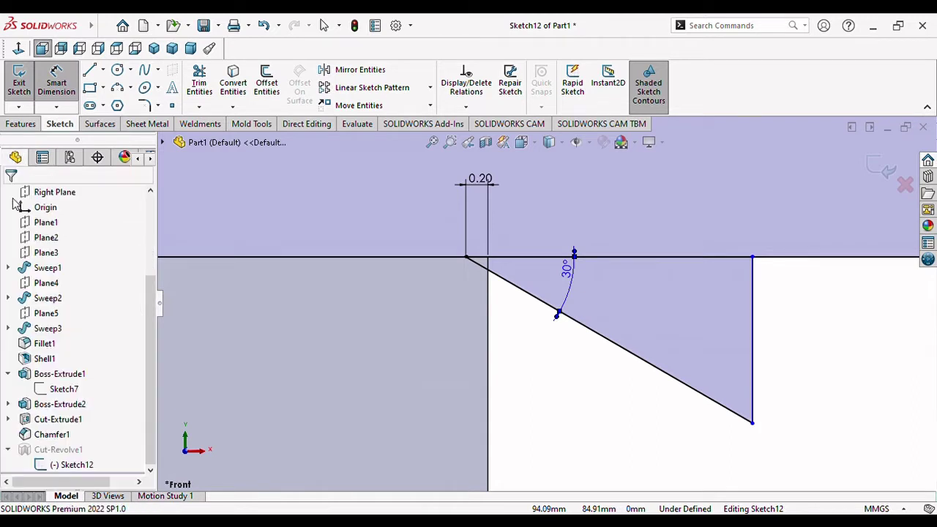
Set the triangle's width dimension to 1.00 instead of 2.60
click(753, 331)
click(466, 257)
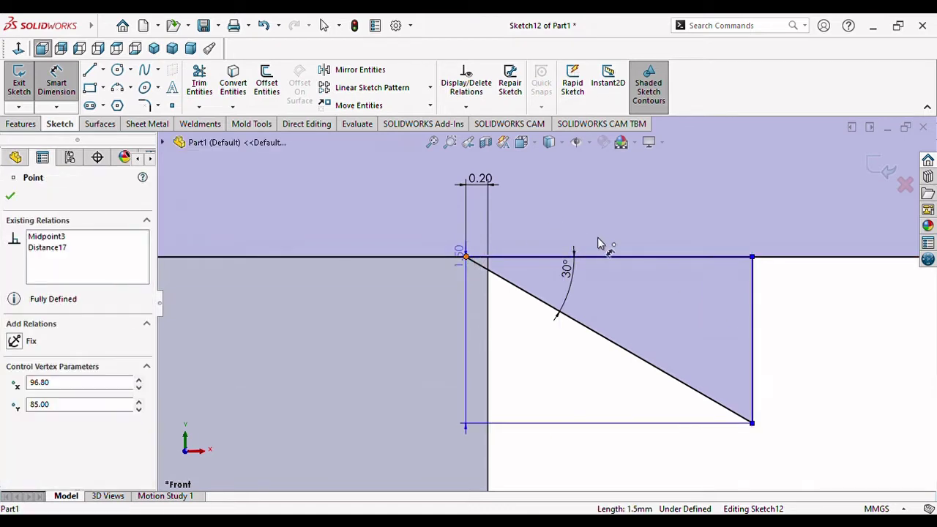
click(602, 235)
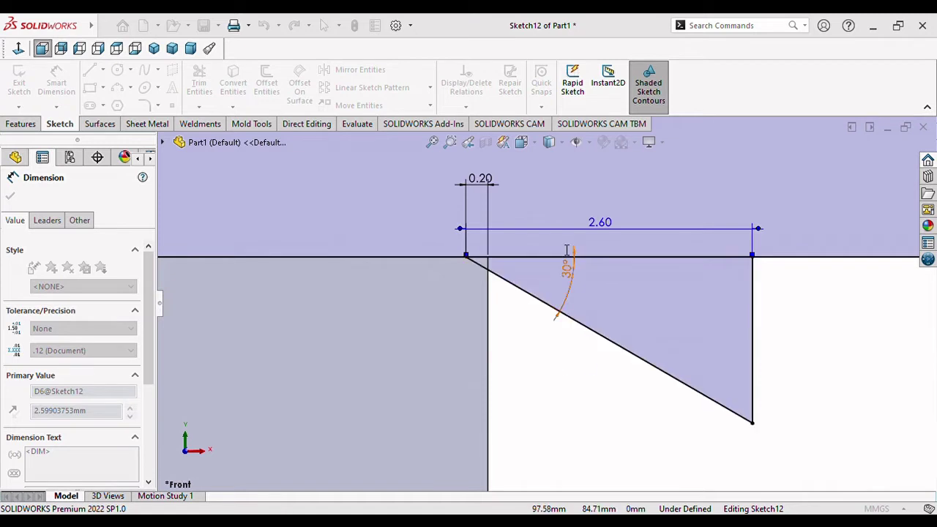
text(1)
key(Return)
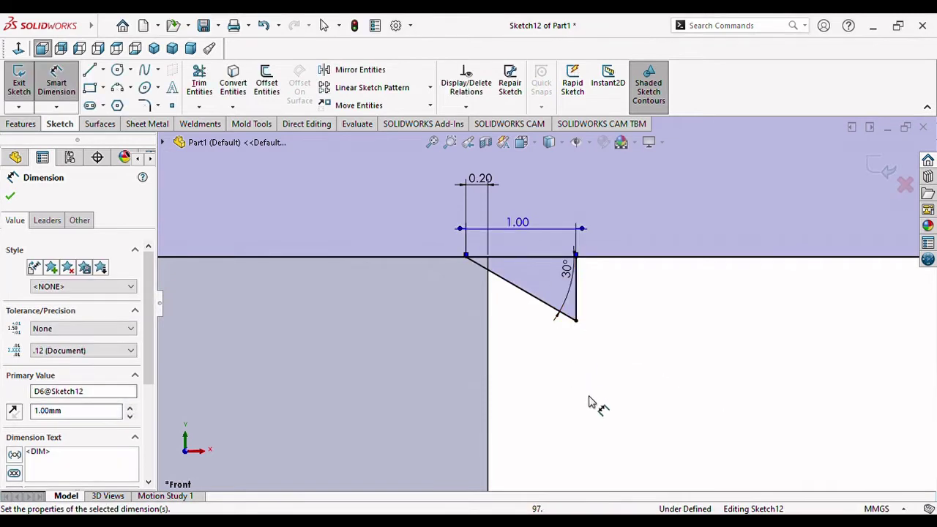
key(f)
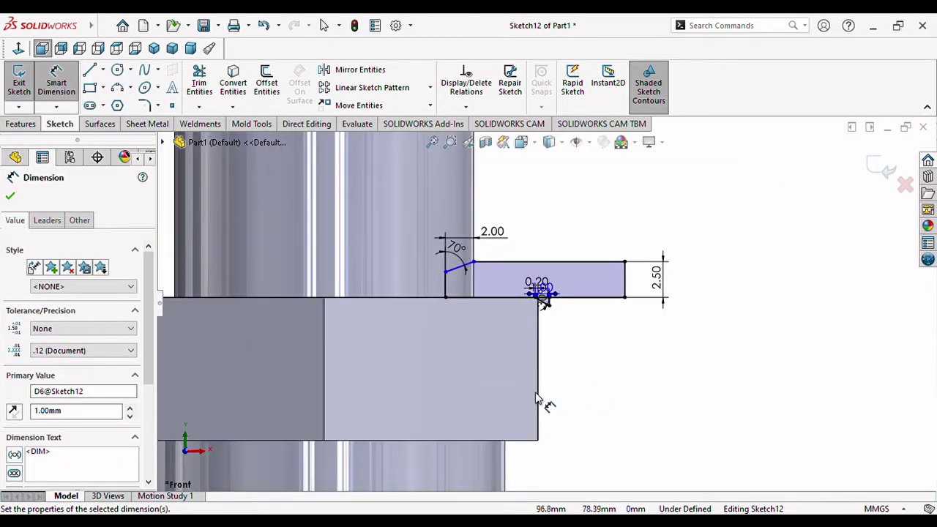
Draw a horizontal centerline across the nut from its left to right edge
click(90, 69)
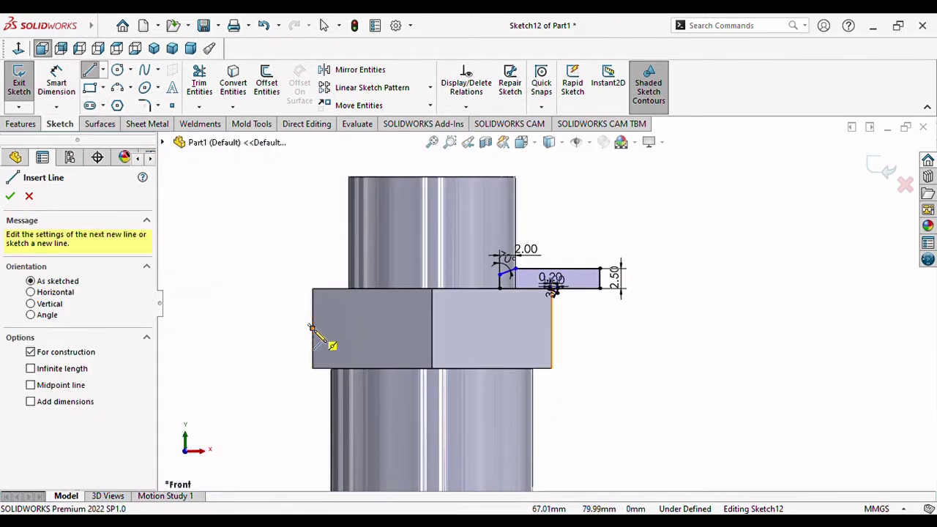
click(311, 328)
click(550, 328)
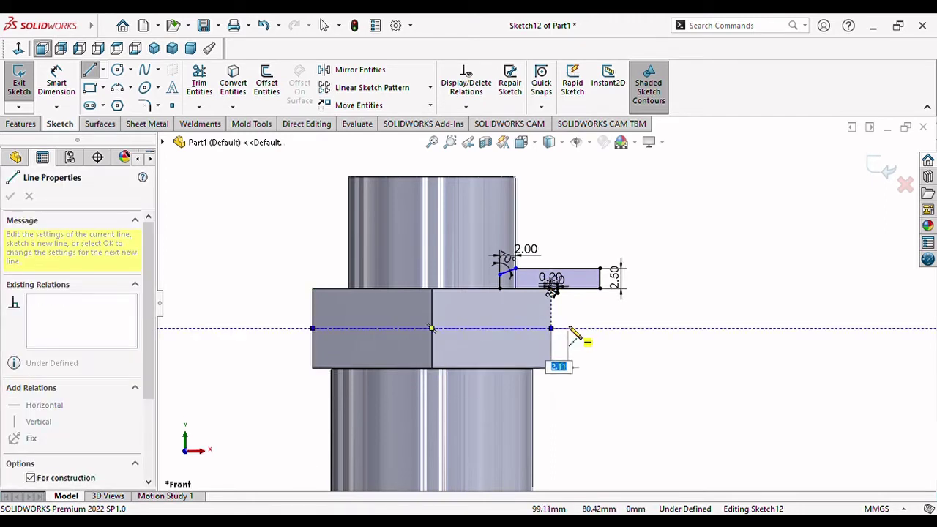
key(Escape)
scroll(559, 333, down, 2)
scroll(559, 333, down, 2)
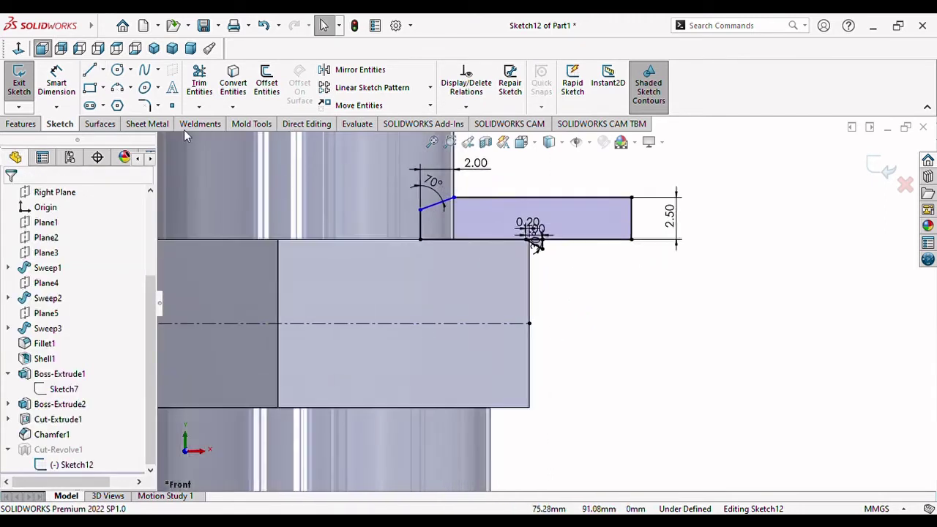
Select the triangle's top, vertical and sloped lines as the entities to mirror
click(359, 68)
scroll(541, 220, down, 2)
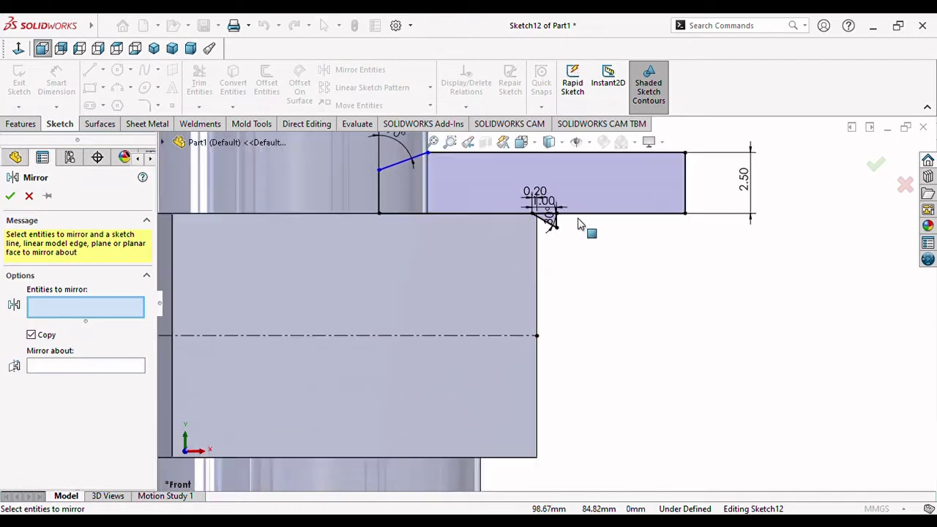
scroll(529, 215, down, 2)
scroll(497, 241, down, 1)
click(485, 239)
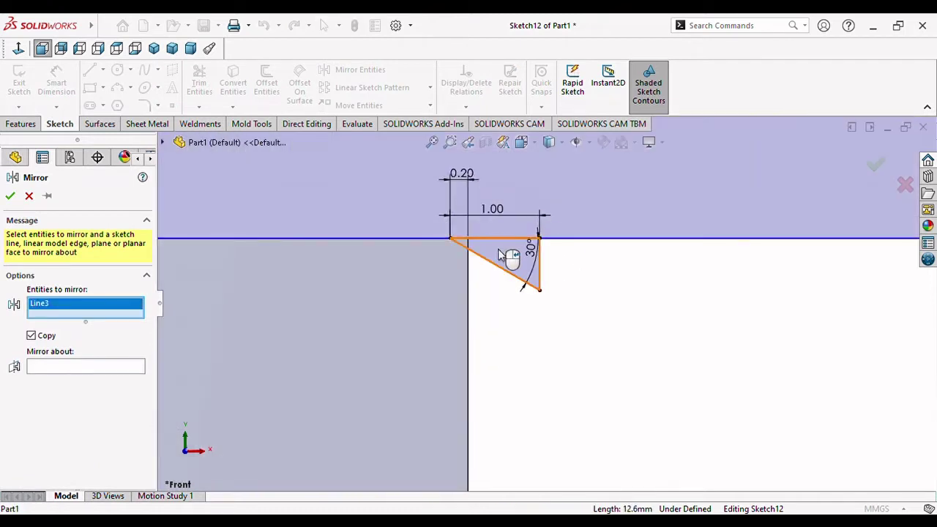
click(538, 265)
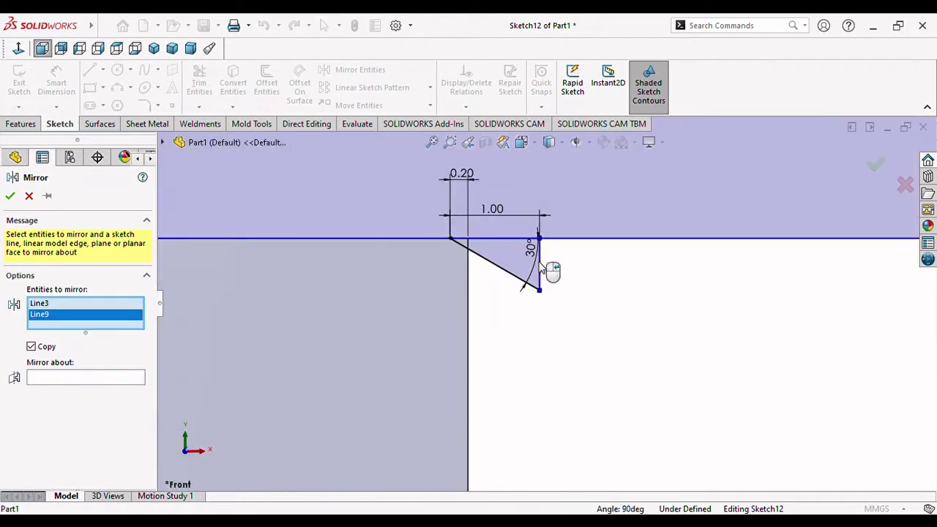
click(504, 275)
Mirror them about the horizontal centerline to copy the triangle to the nut's lower edge
scroll(495, 331, up, 5)
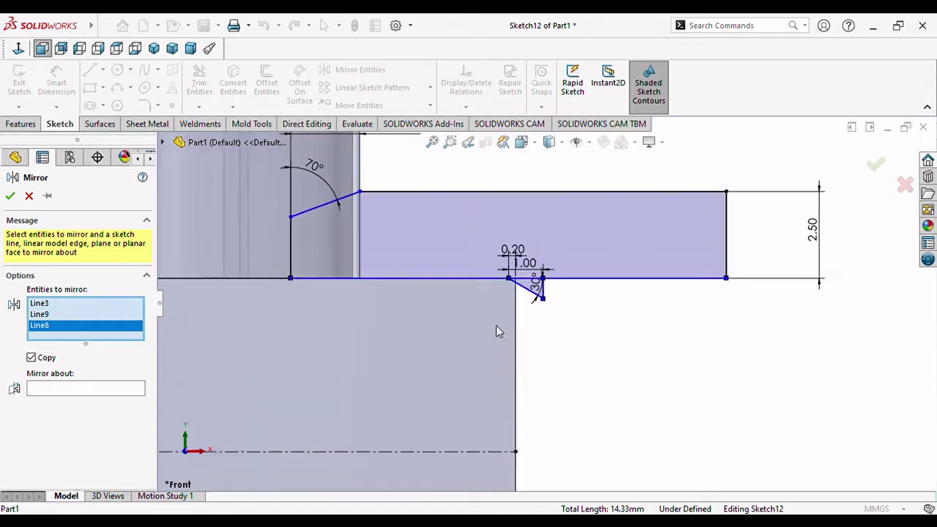
scroll(496, 331, up, 2)
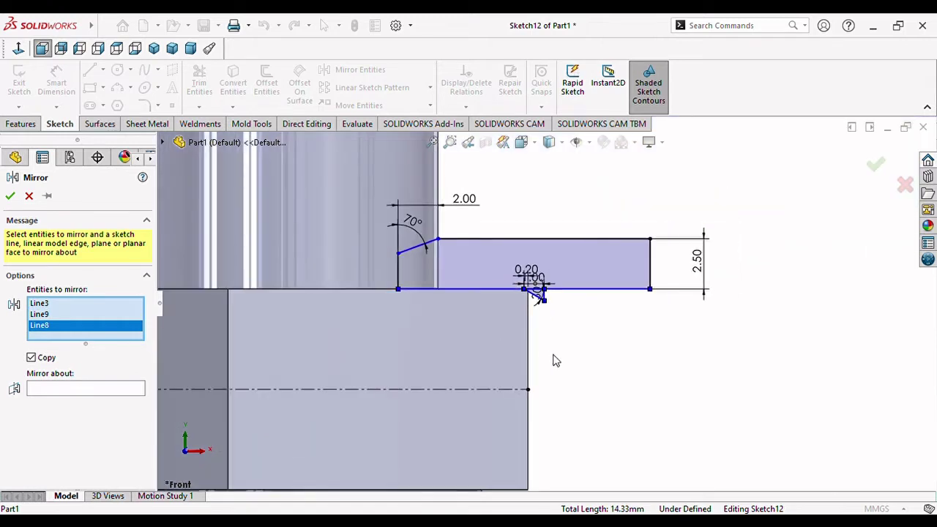
scroll(554, 360, up, 2)
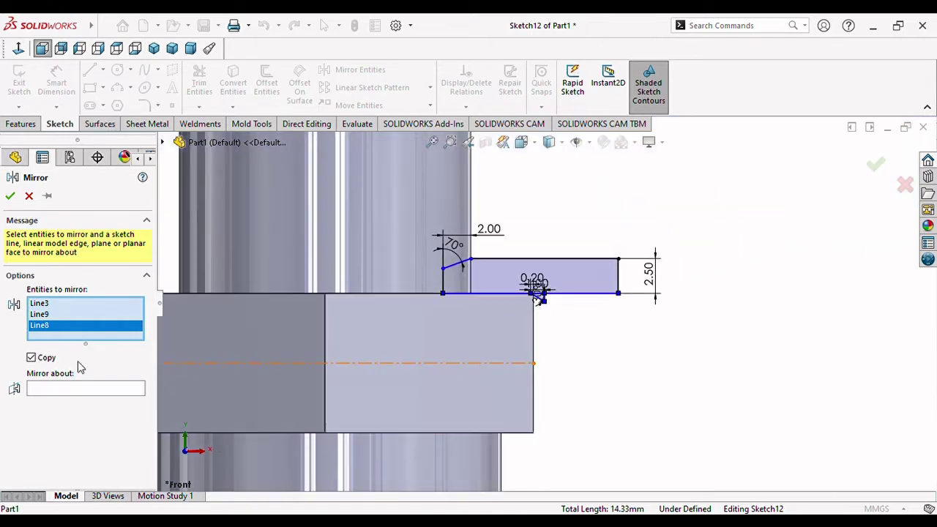
click(51, 390)
click(453, 362)
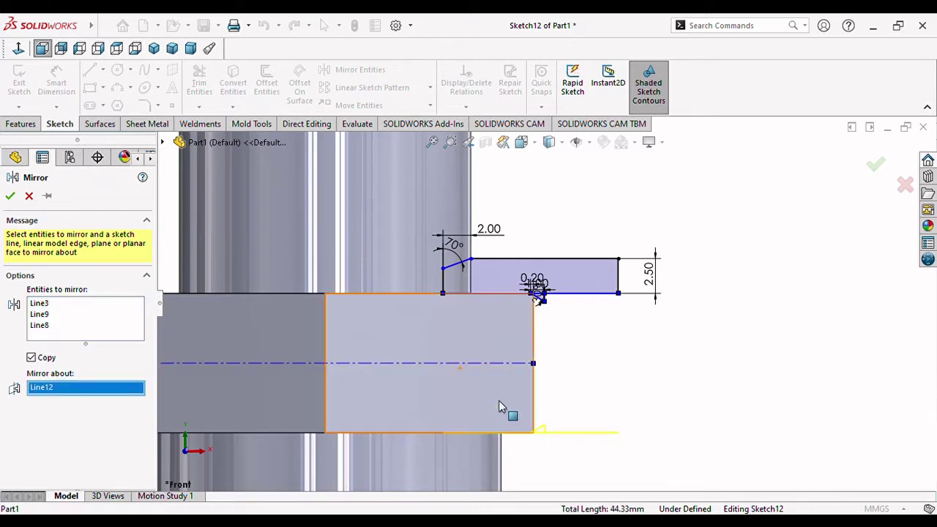
scroll(499, 401, up, 3)
scroll(513, 359, down, 3)
scroll(468, 344, down, 3)
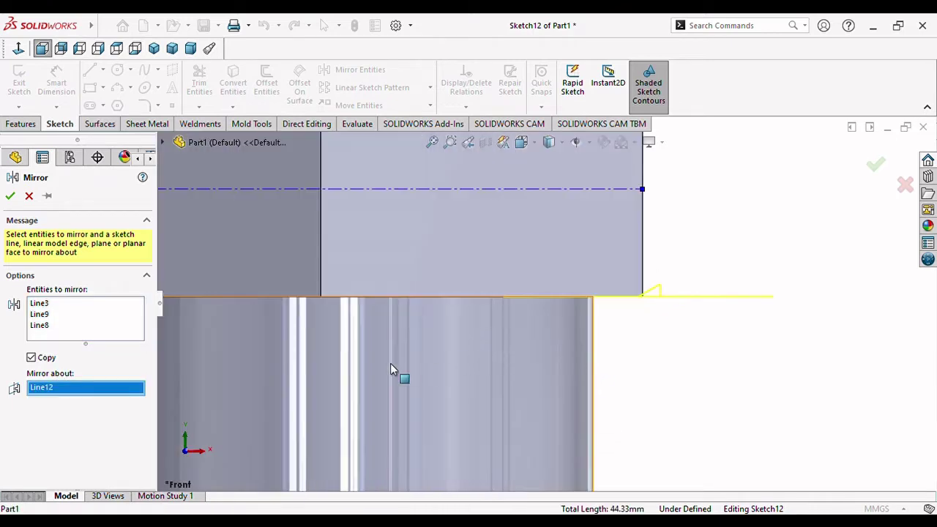
scroll(452, 373, down, 2)
scroll(672, 353, down, 2)
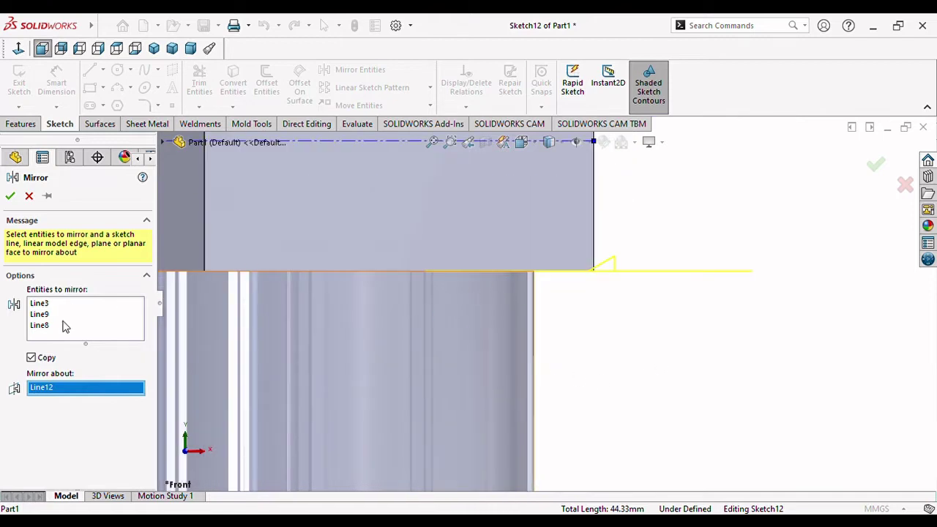
click(10, 197)
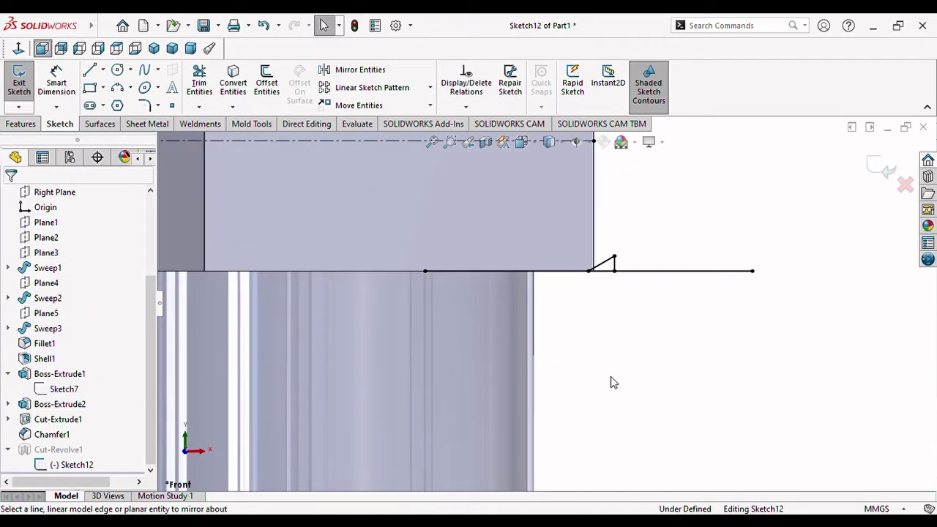
Power-trim the leftover line segments in Sketch12, then undo the last edit
click(199, 84)
drag(489, 294, 485, 263)
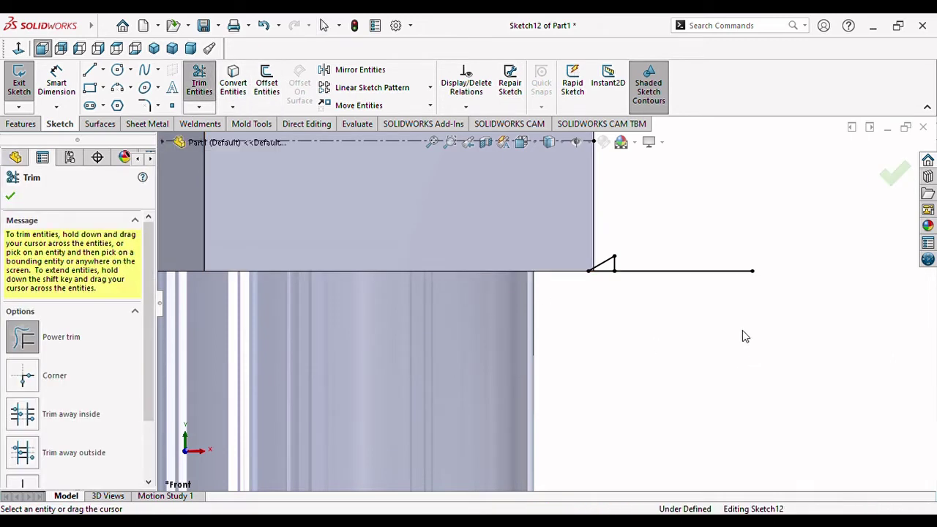
drag(742, 335, 707, 292)
scroll(652, 370, up, 3)
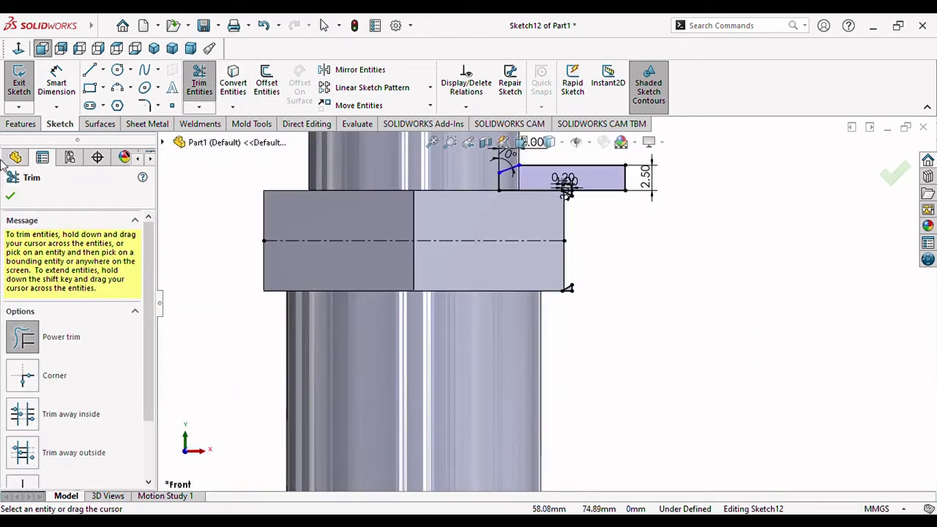
click(10, 199)
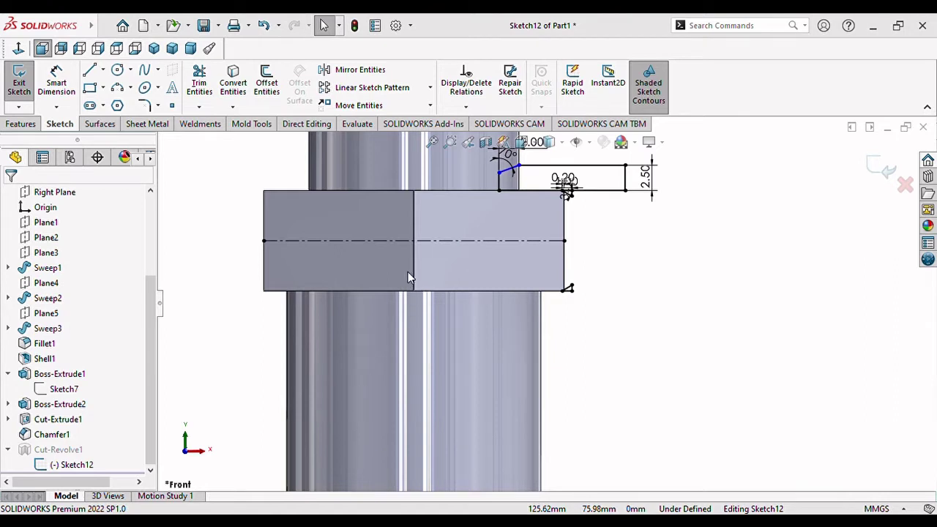
key(ctrl+z)
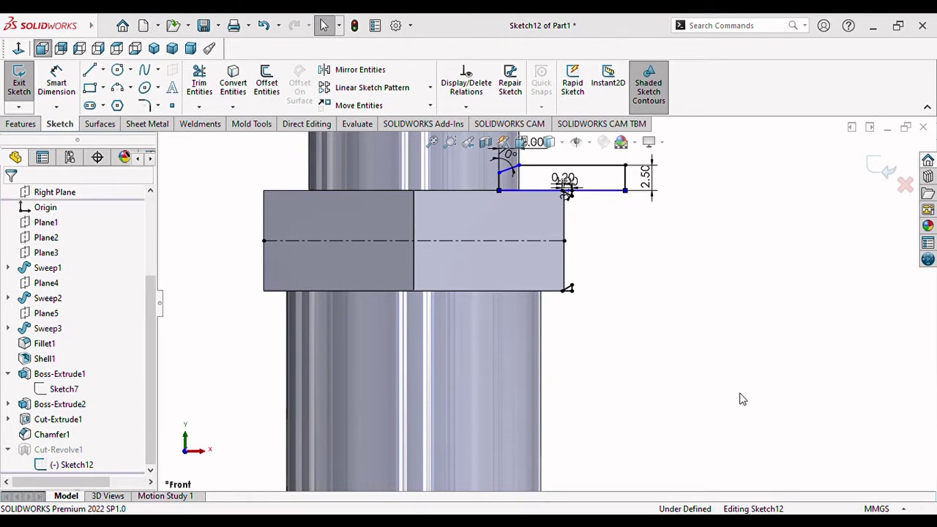
Exit Sketch12 to rebuild Cut-Revolve1 and inspect its profile on the model
key(ctrl+b)
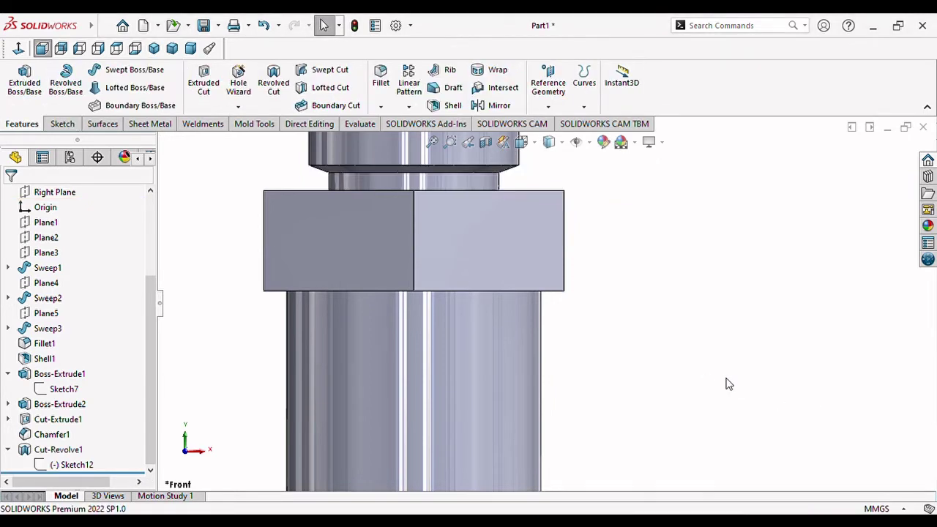
click(65, 467)
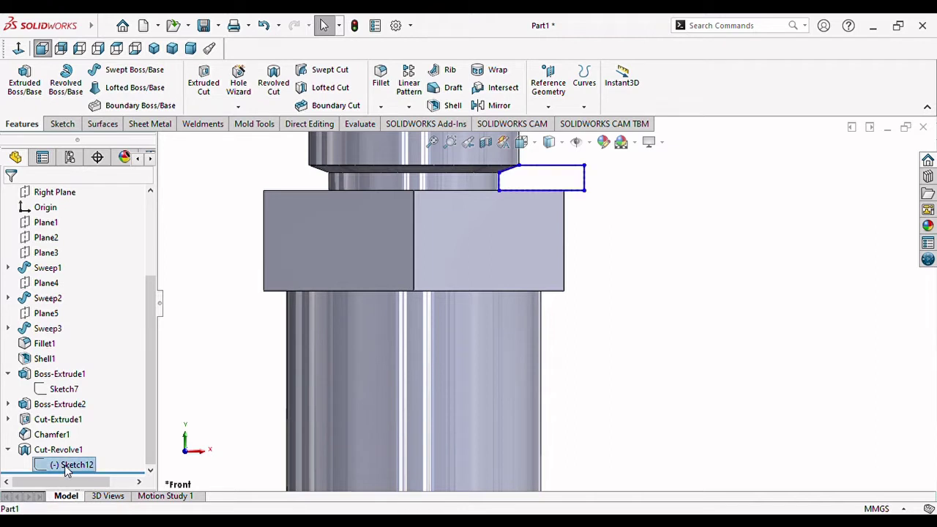
click(42, 452)
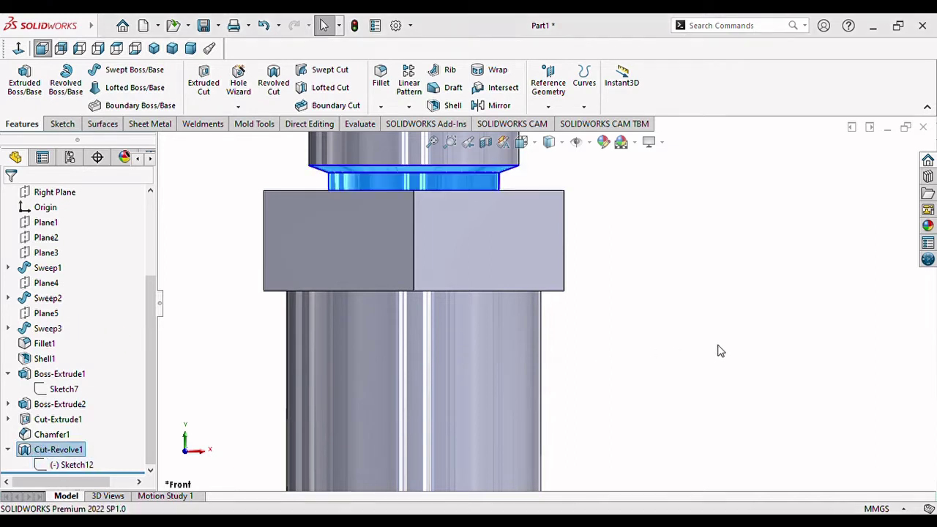
click(702, 292)
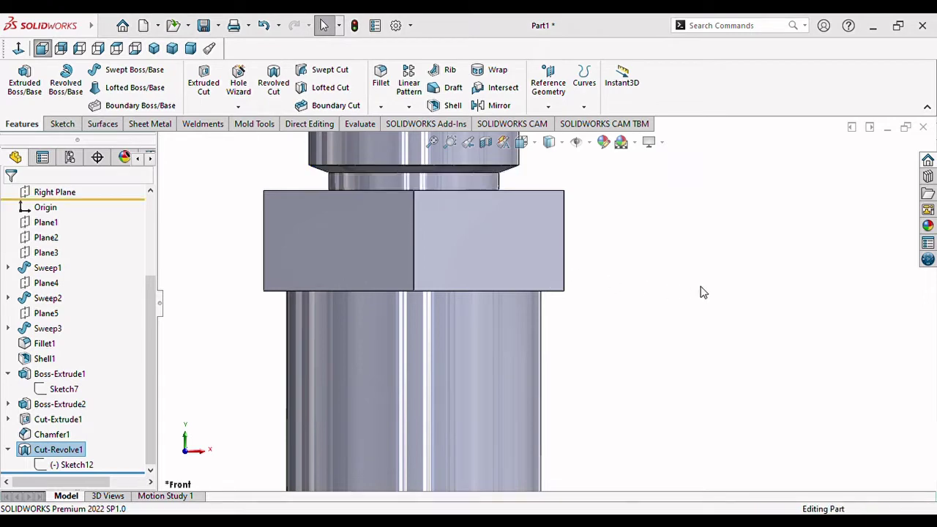
Edit Cut-Revolve1 and accept its settings to rebuild the groove above the nut
click(58, 450)
click(64, 415)
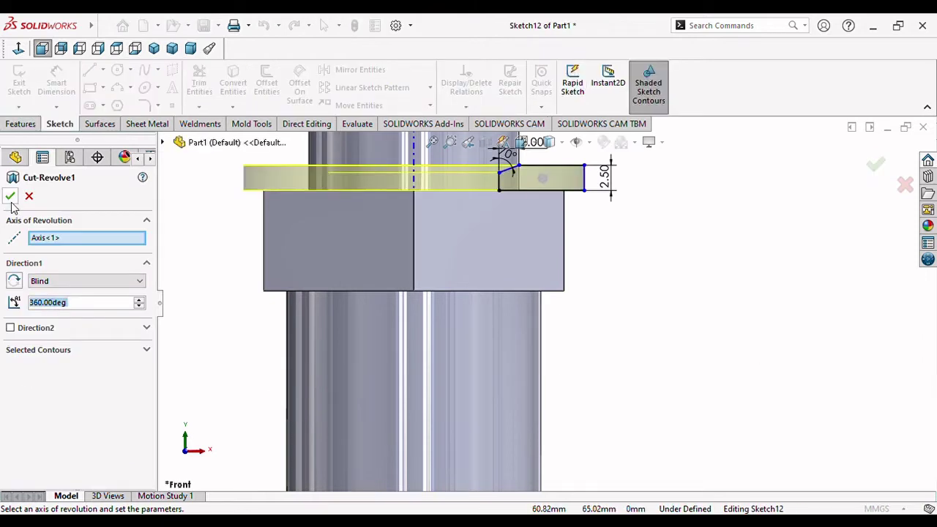
click(10, 197)
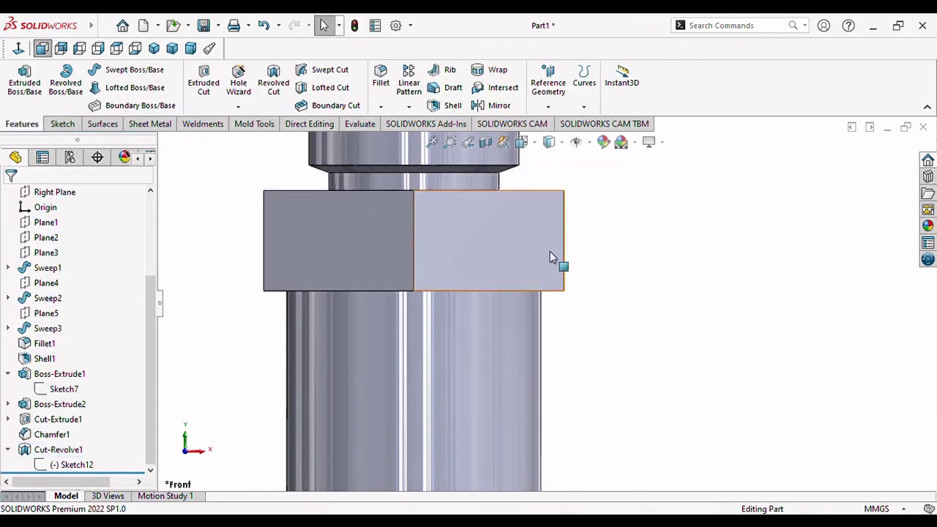
scroll(550, 252, down, 1)
scroll(544, 233, up, 2)
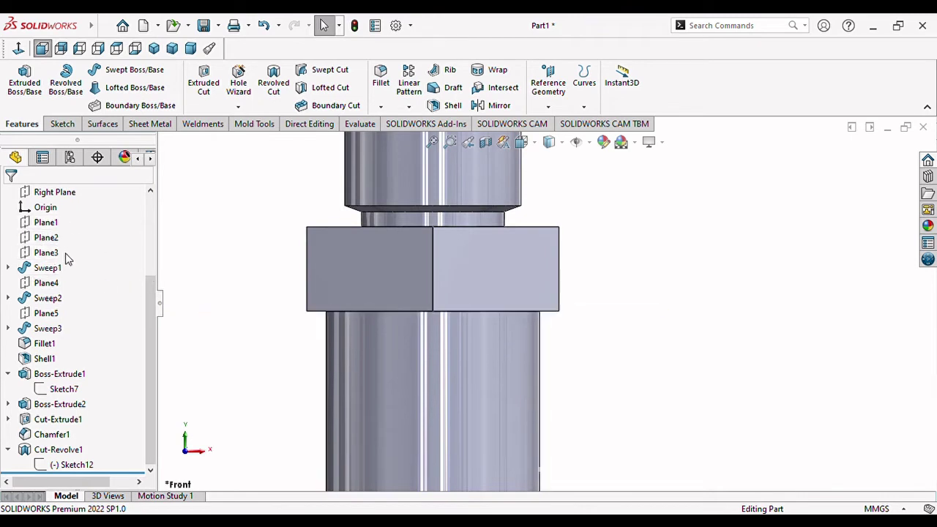
scroll(66, 258, up, 3)
Start a Front Plane sketch and draw a closed triangle at the nut's top-right corner
click(68, 283)
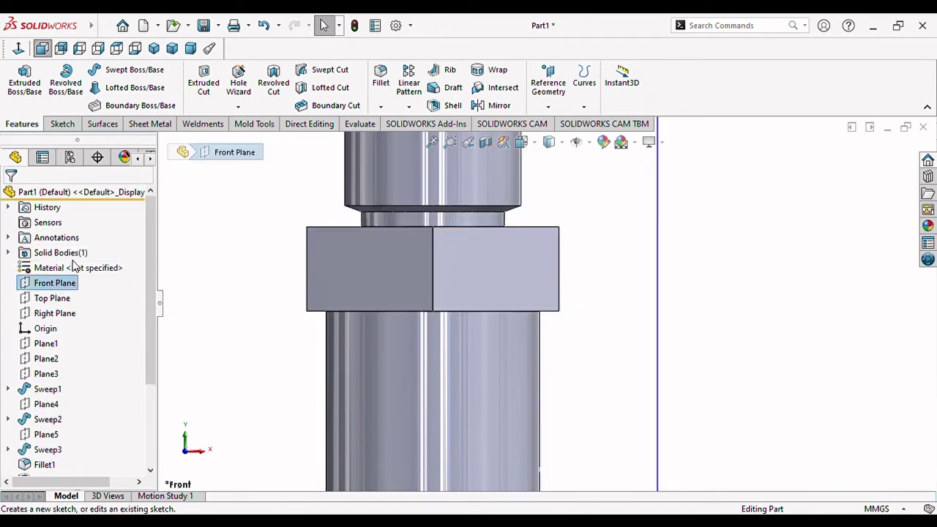
click(73, 265)
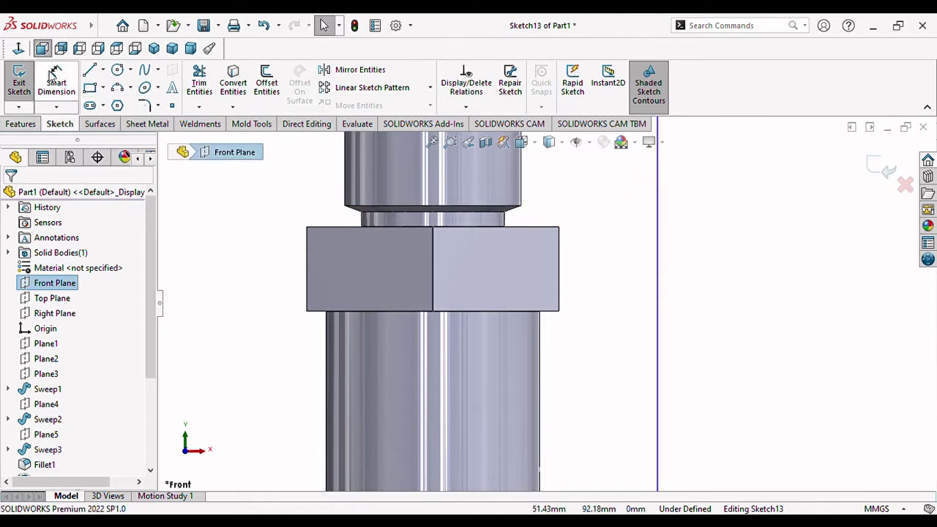
scroll(593, 236, down, 5)
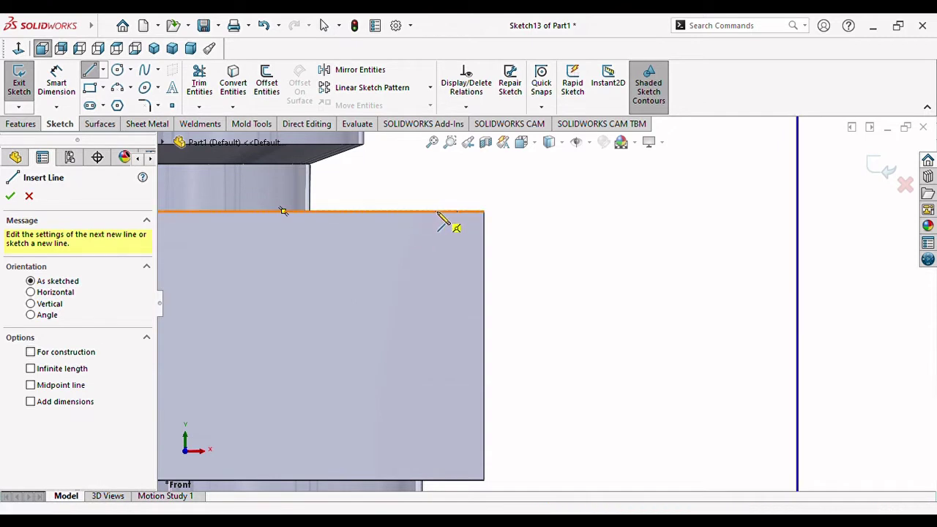
click(438, 213)
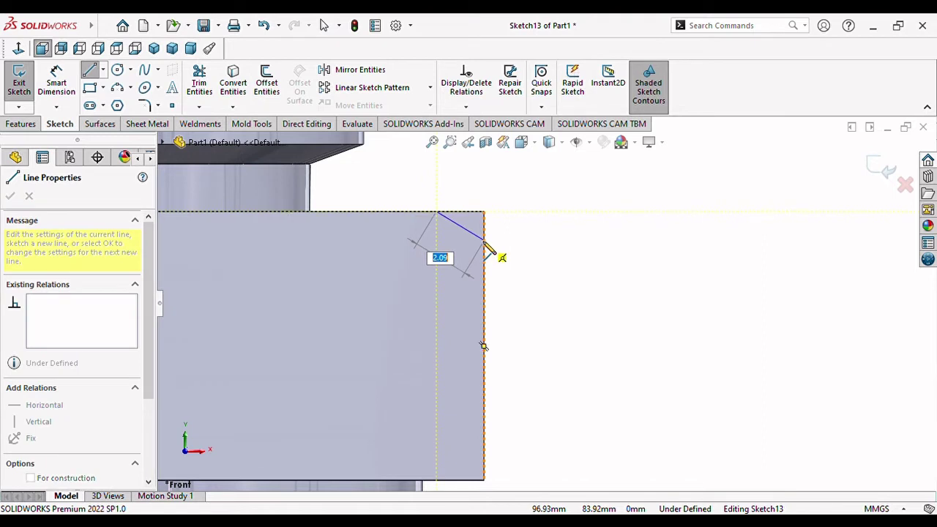
click(496, 249)
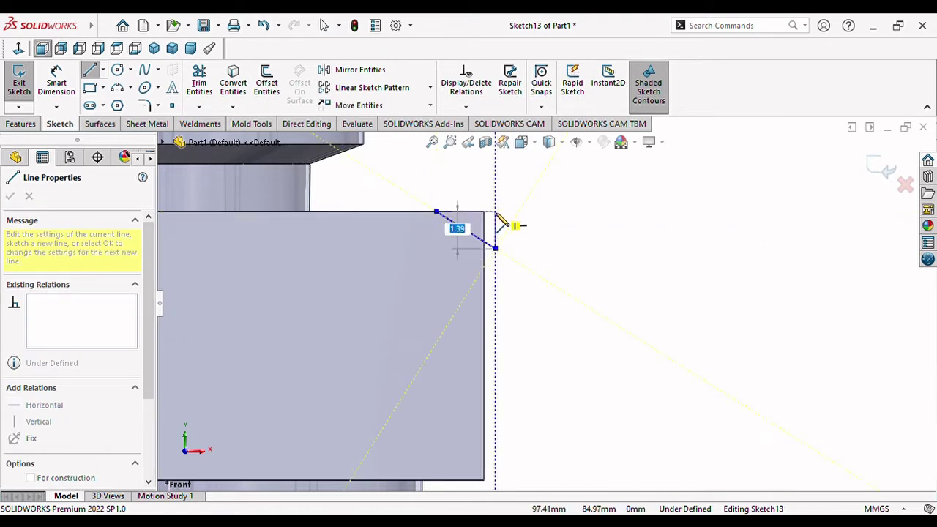
click(496, 212)
click(437, 211)
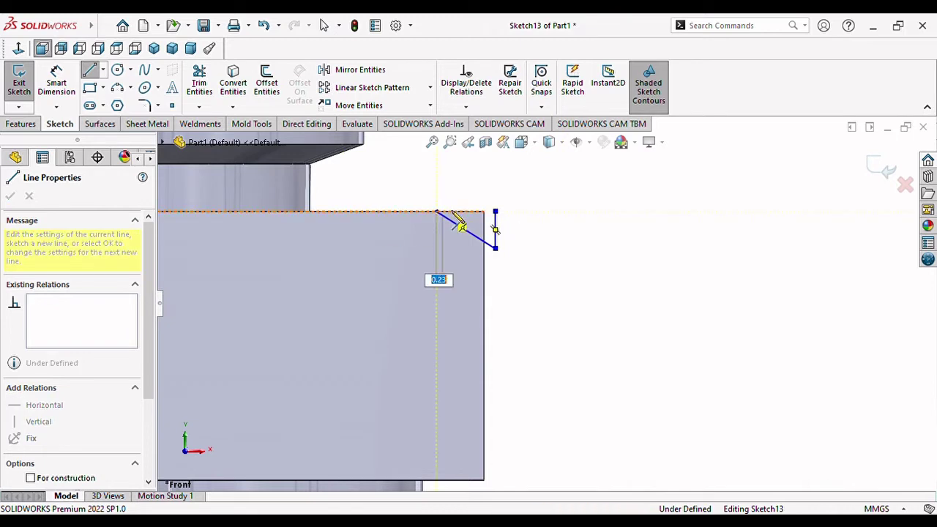
click(496, 212)
key(Escape)
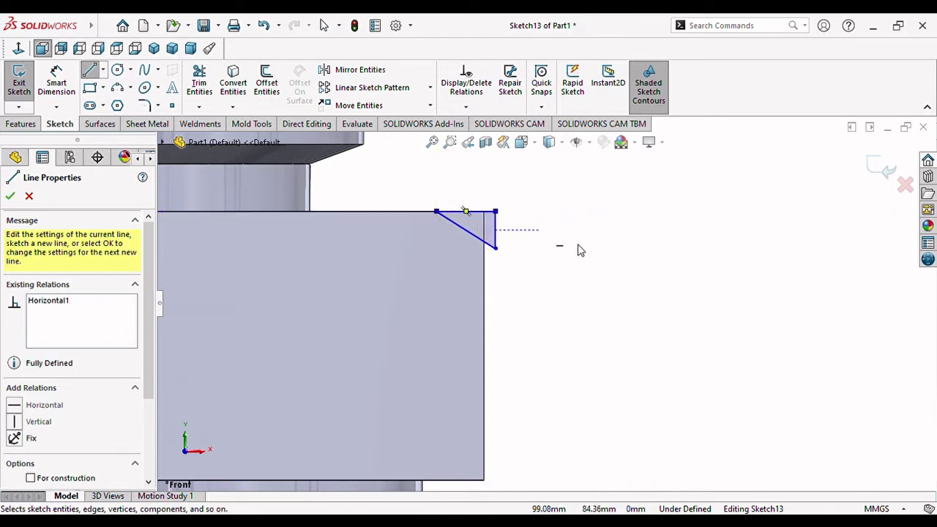
scroll(461, 256, down, 1)
Dimension the triangle's offset from the nut's right edge to 0.20 mm
key(d)
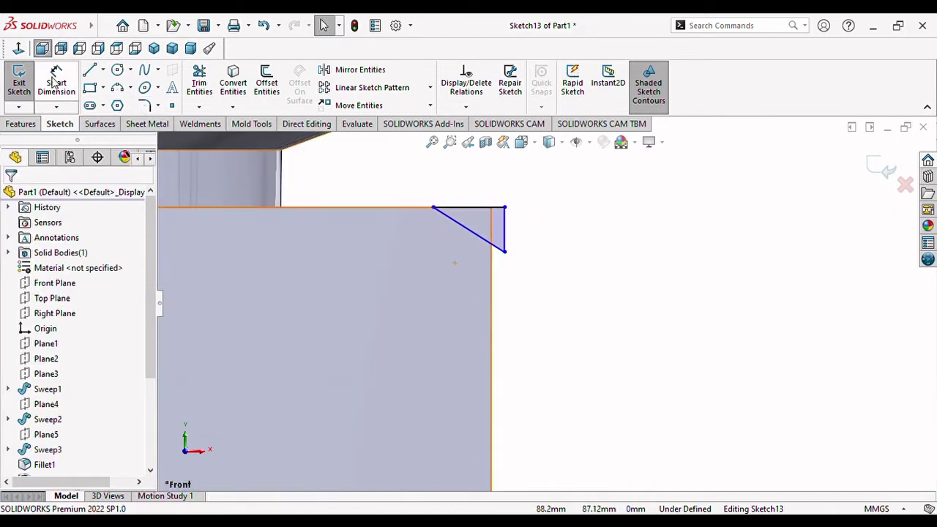
click(433, 209)
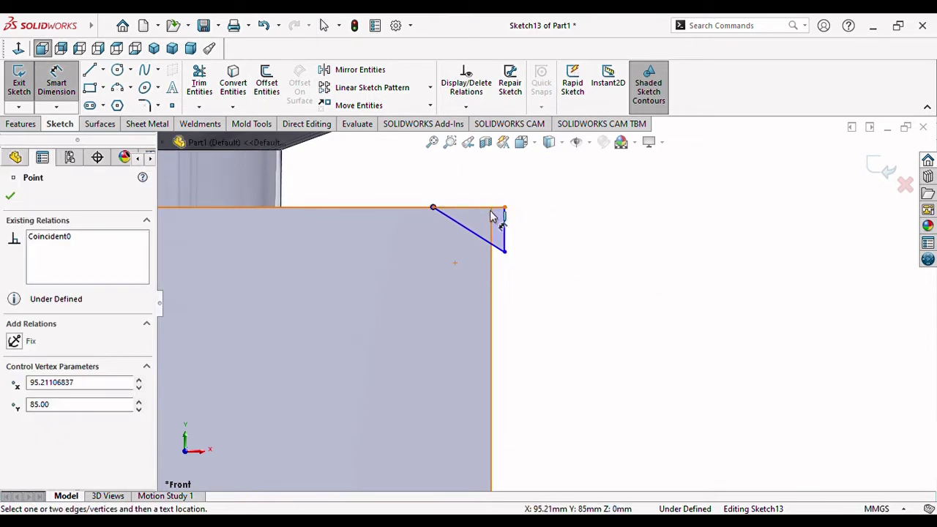
click(492, 216)
click(472, 192)
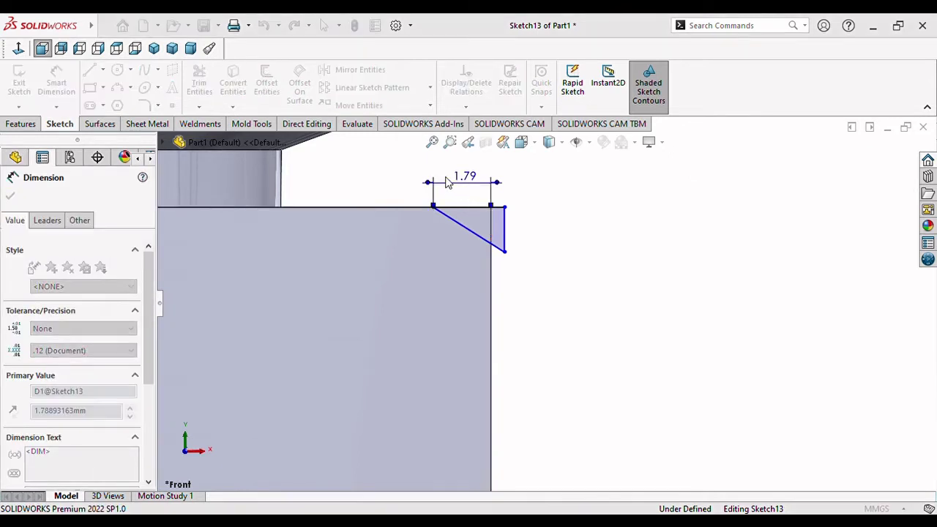
text(0.2)
key(Return)
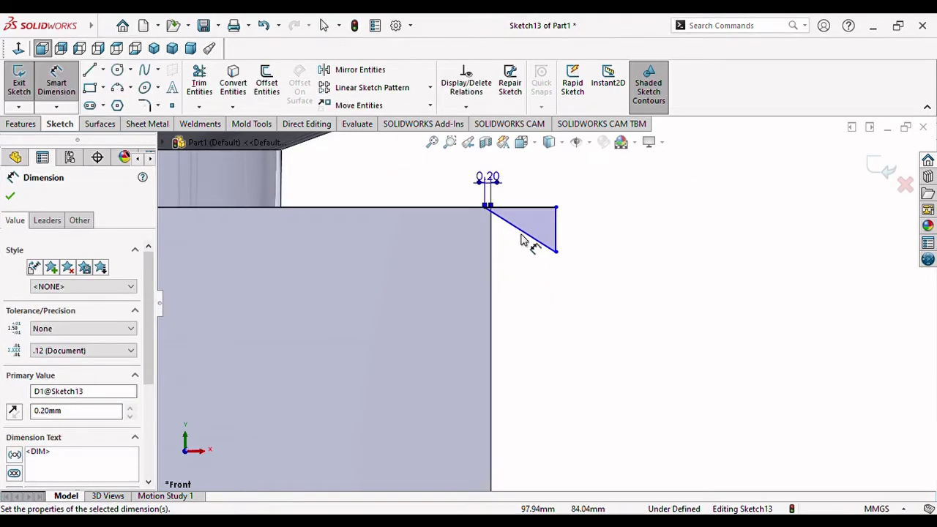
scroll(489, 219, down, 2)
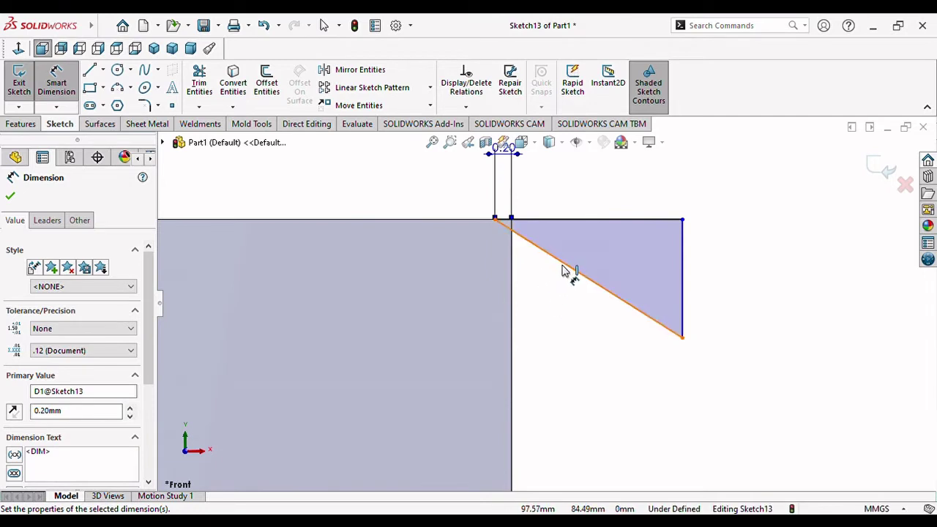
scroll(597, 338, up, 2)
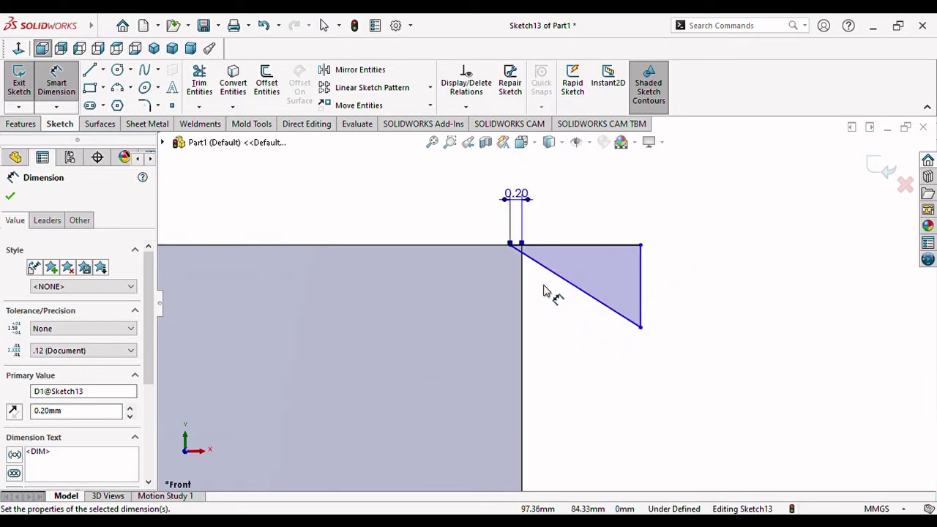
Set the angle between the triangle's top and sloped edges to 30°
click(565, 249)
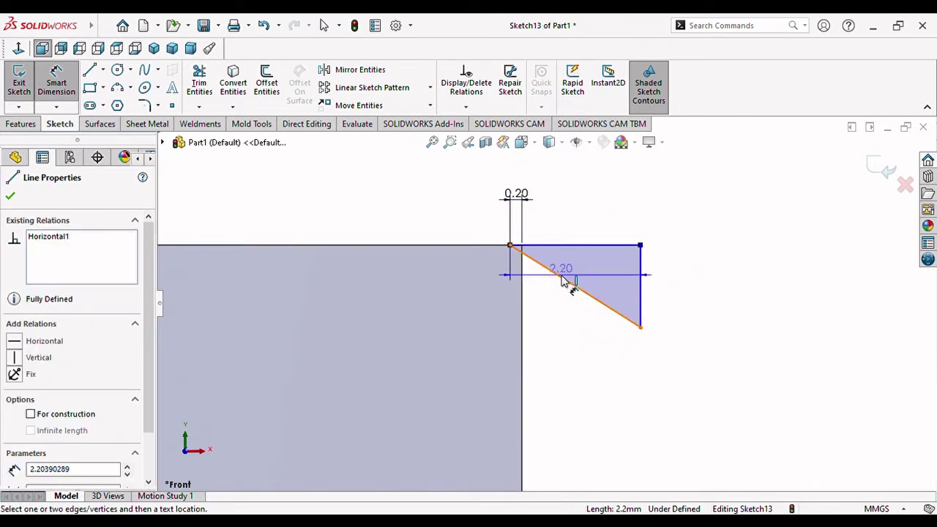
click(565, 279)
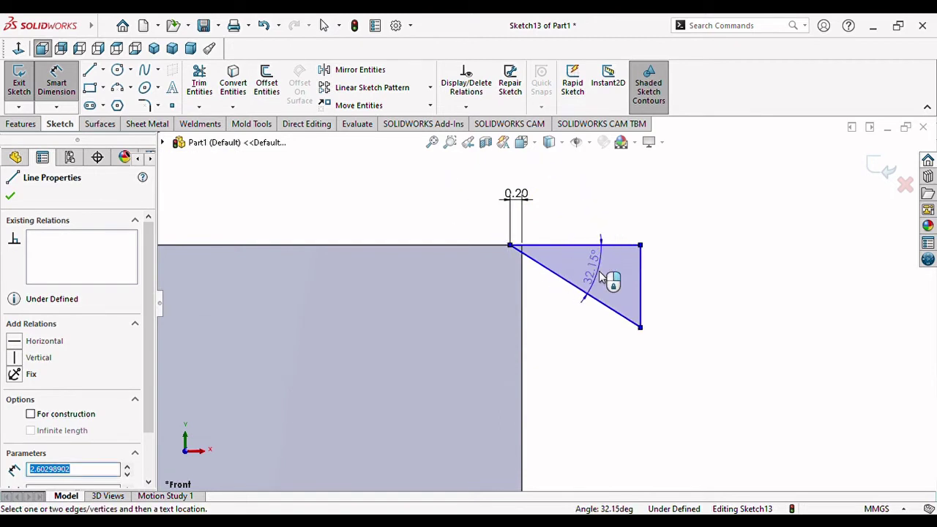
click(599, 272)
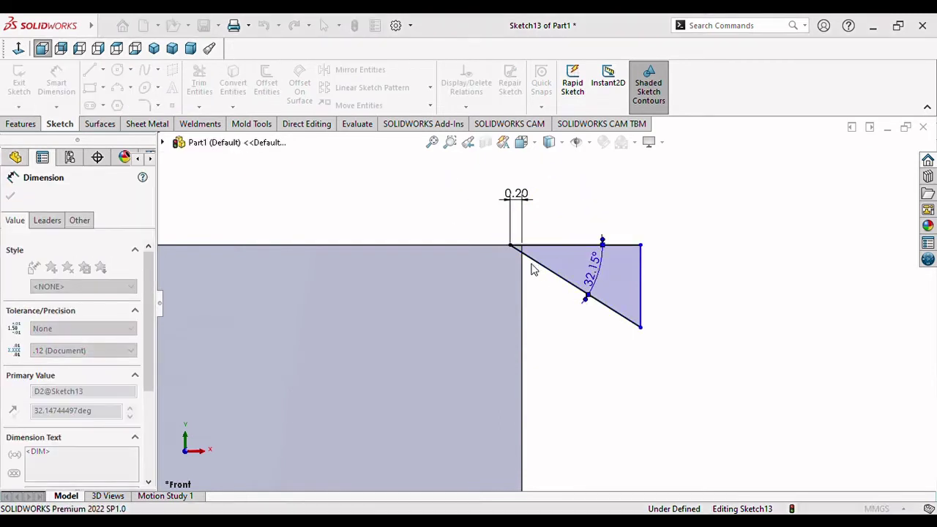
text(30)
key(Return)
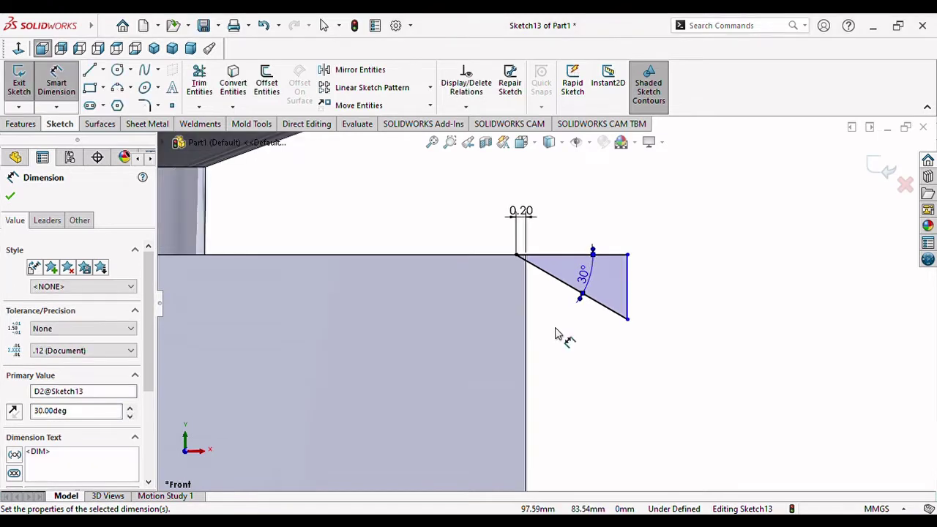
scroll(555, 327, up, 3)
scroll(555, 330, up, 2)
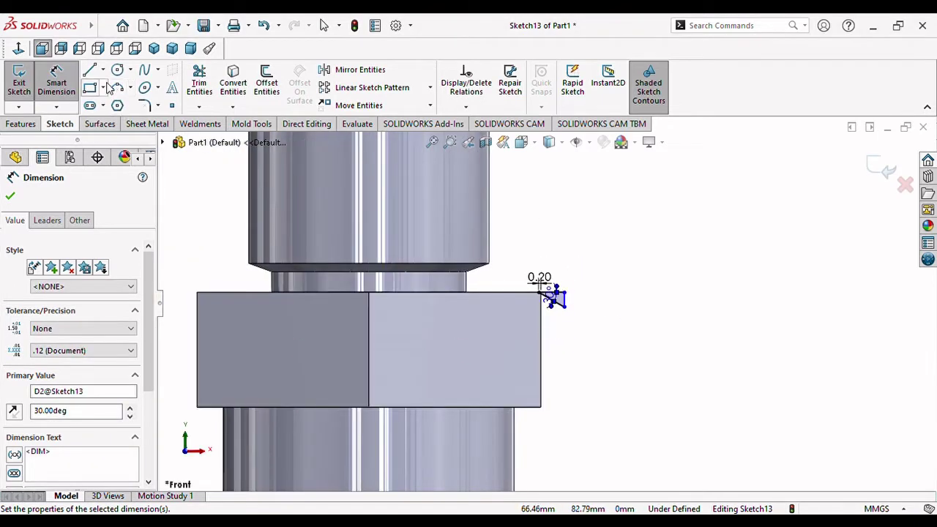
Draw a horizontal centerline across the middle of the nut
click(90, 71)
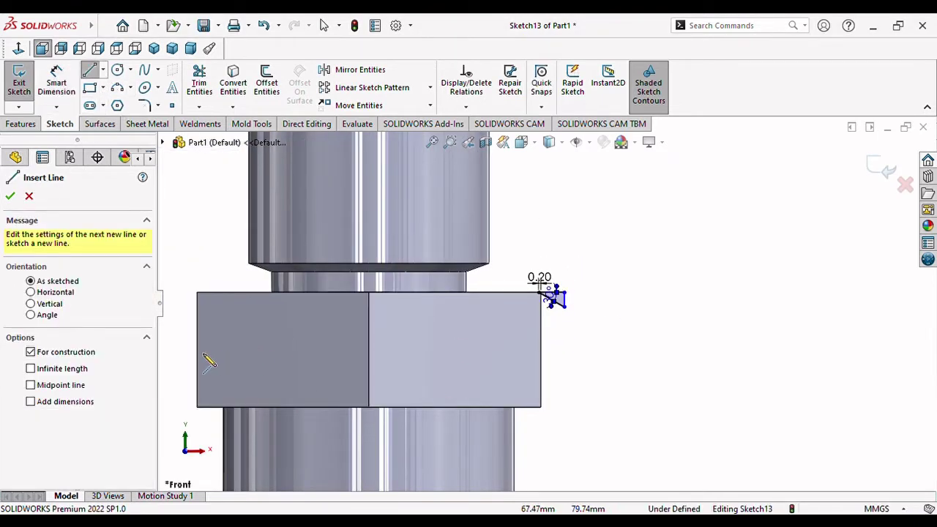
click(197, 350)
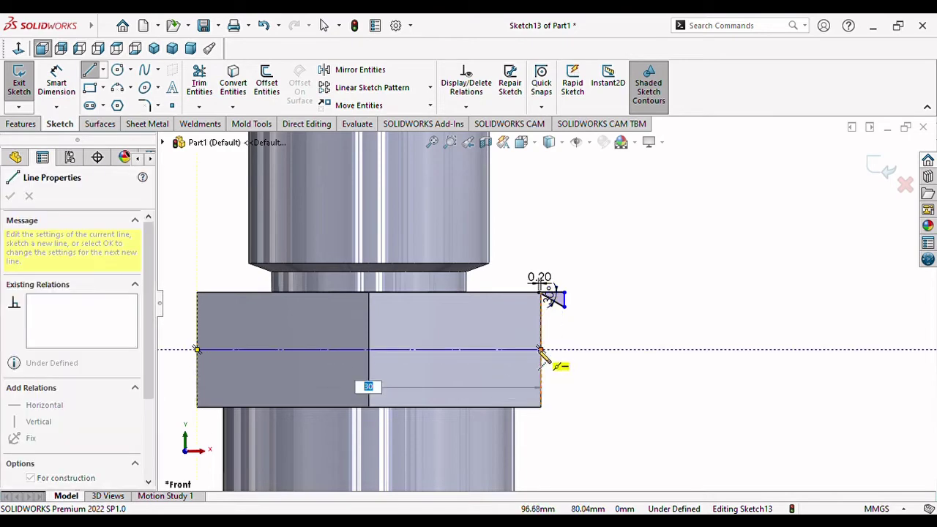
click(540, 349)
key(Escape)
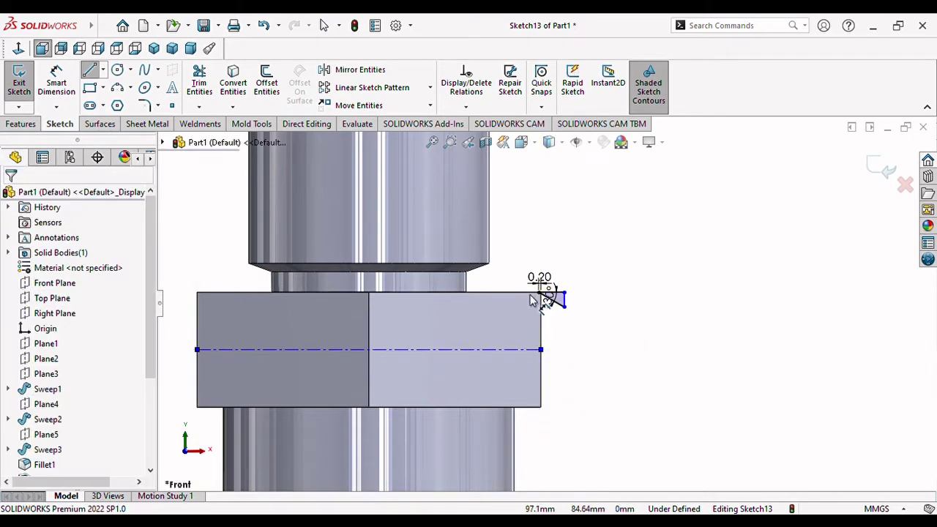
Mirror the chamfer triangle about that centerline to the nut's bottom-right corner
click(360, 71)
drag(588, 271, 534, 331)
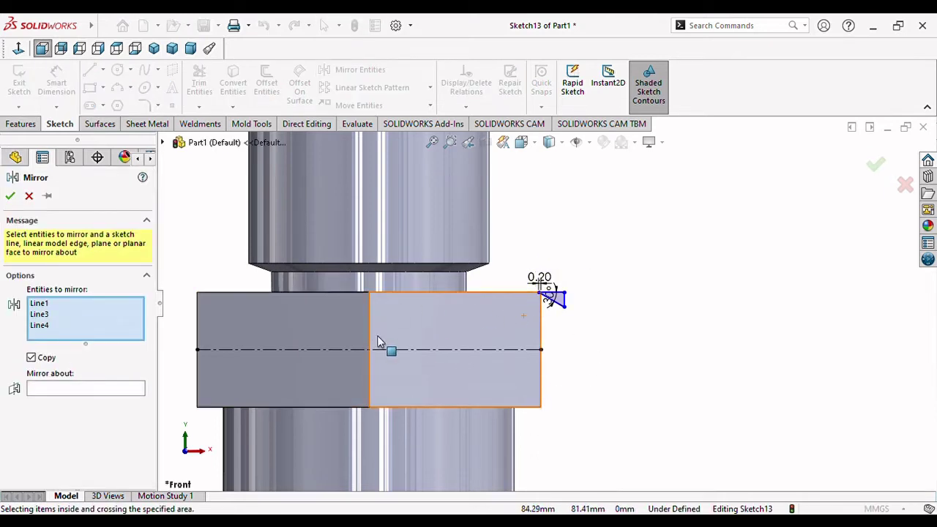
click(71, 389)
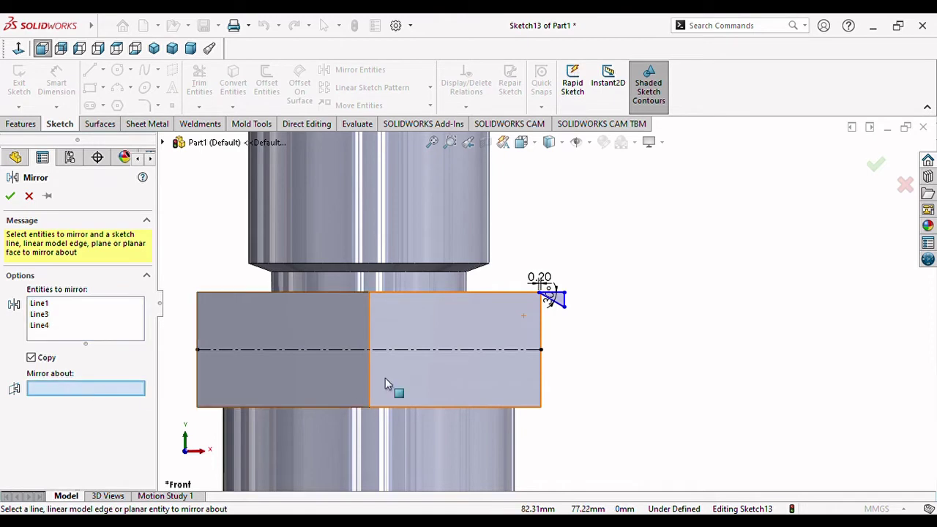
click(448, 350)
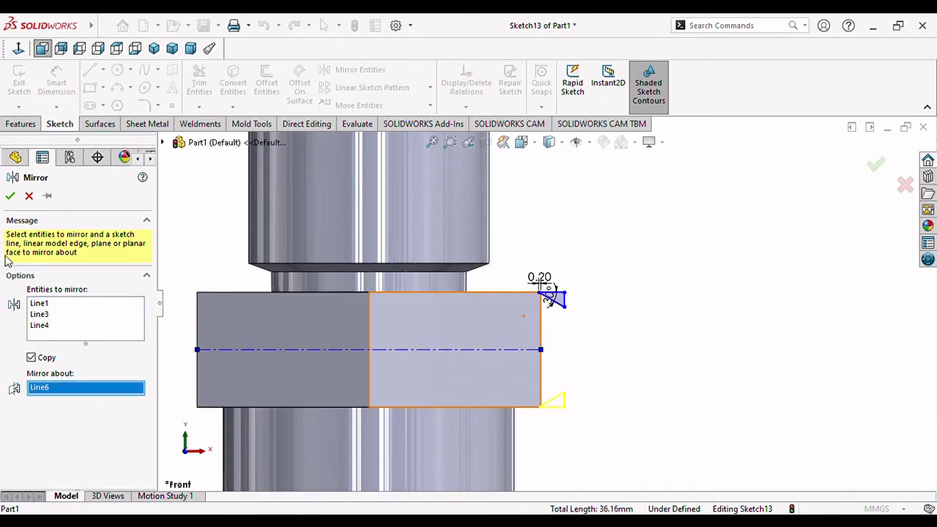
click(10, 197)
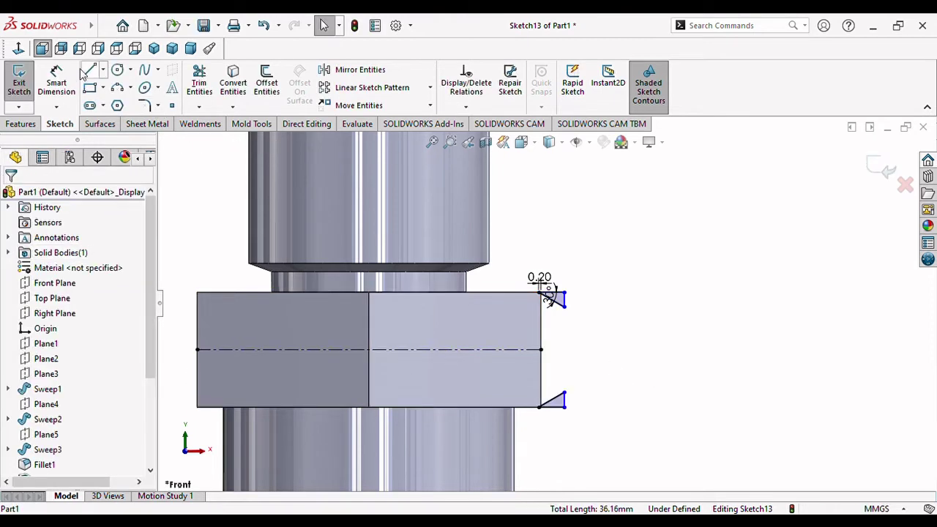
click(28, 123)
Try a revolved cut about the horizontal centreline, then cancel it
click(273, 83)
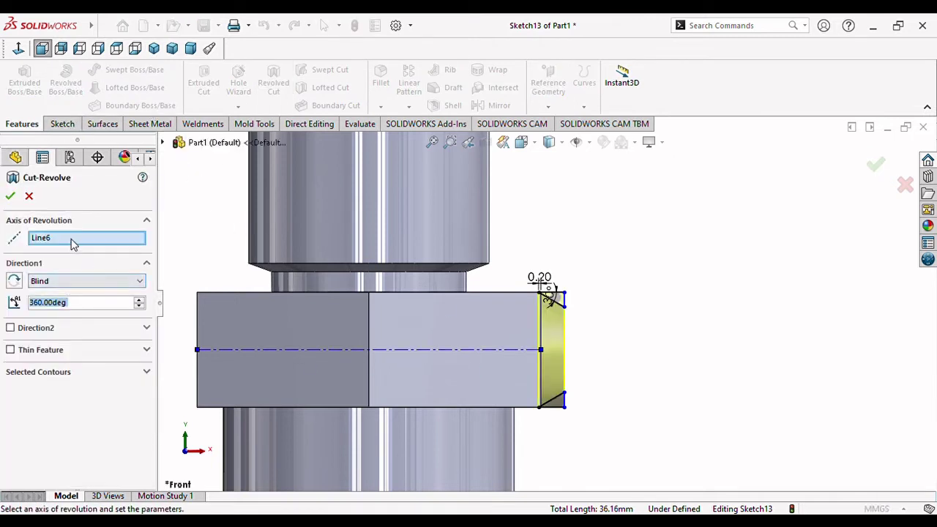
click(42, 241)
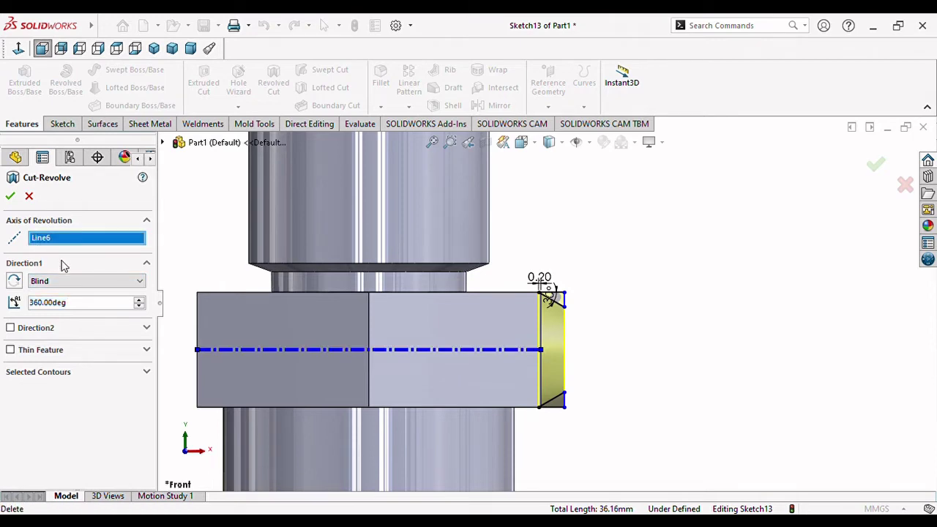
key(Delete)
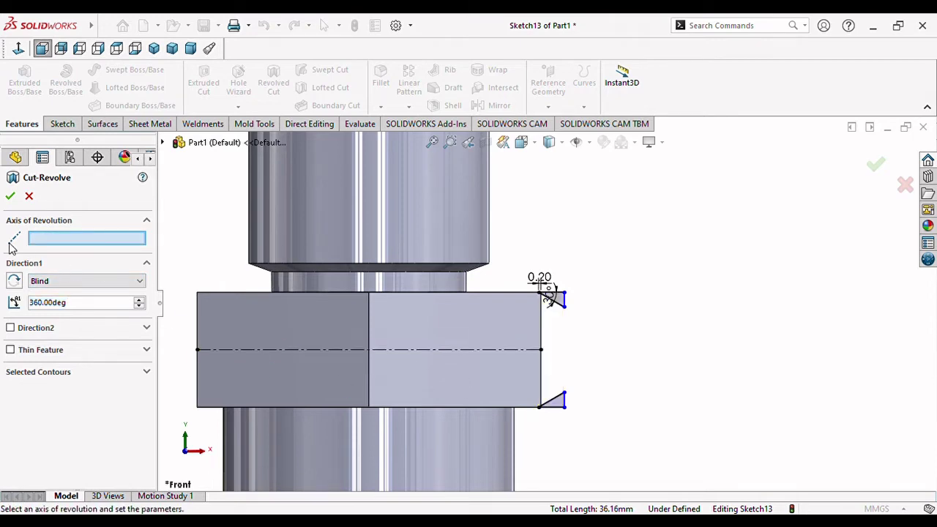
click(367, 352)
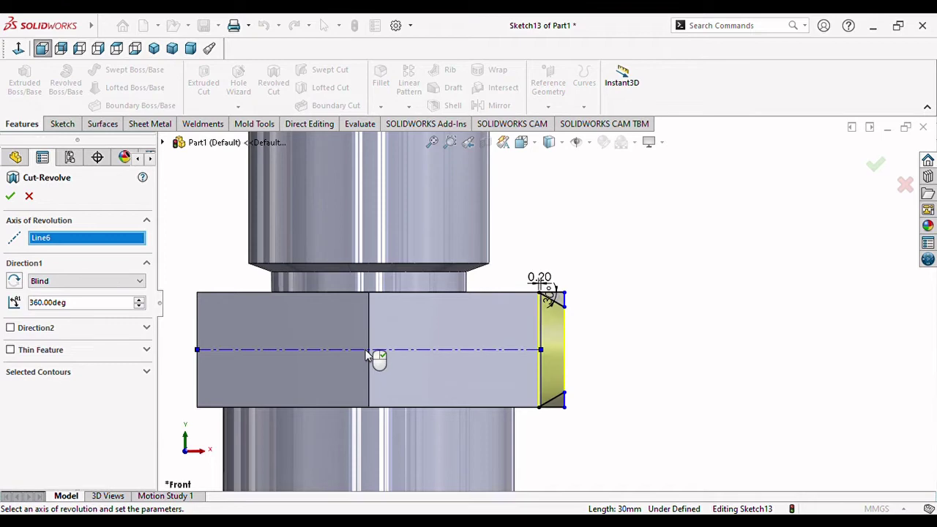
click(367, 355)
mouse_move(617, 368)
middle_down()
mouse_move(602, 371)
mouse_move(621, 368)
middle_up()
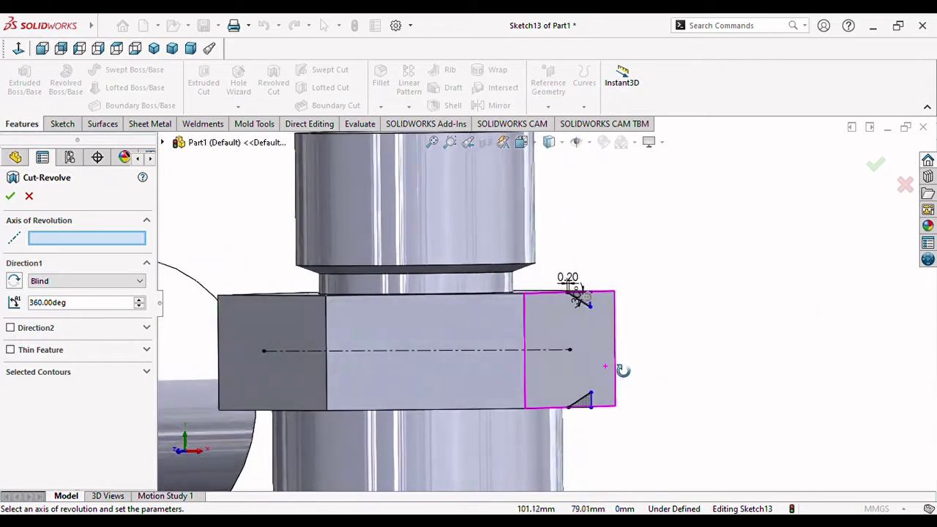
click(18, 49)
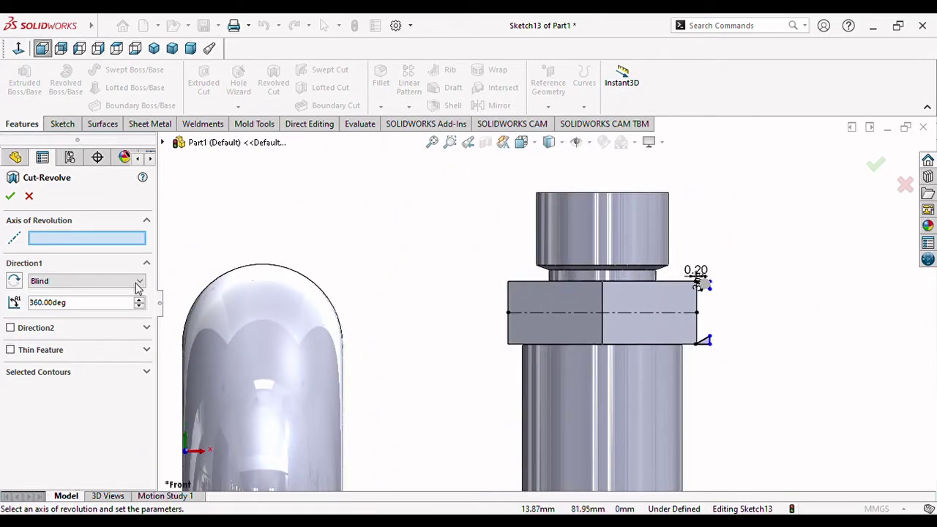
click(29, 195)
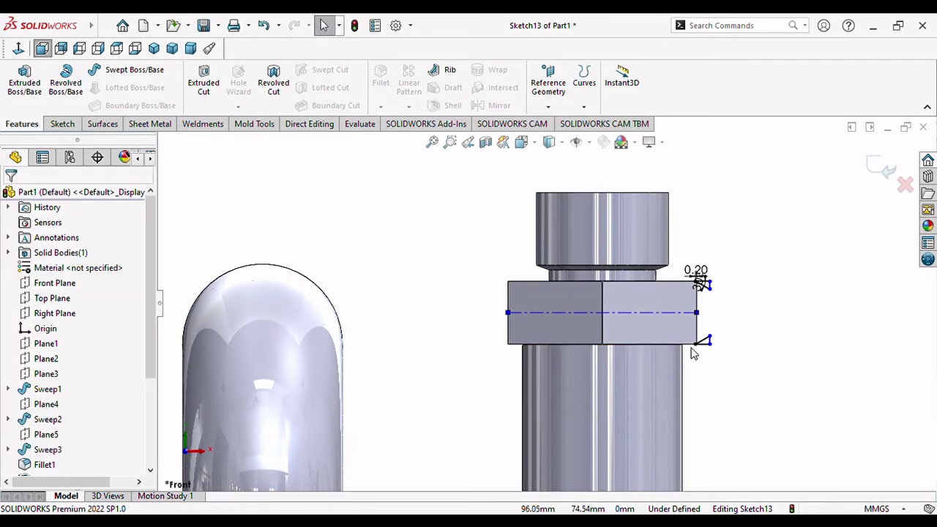
Reopen the revolved cut, inspect its preview from an orbited view, and cancel again
scroll(696, 351, down, 3)
scroll(671, 278, down, 2)
scroll(670, 229, down, 2)
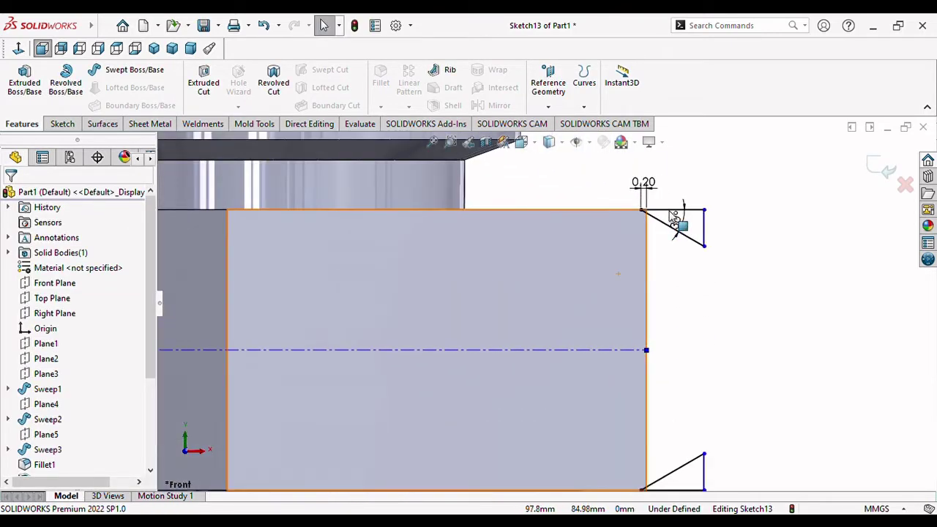
scroll(674, 225, down, 2)
scroll(636, 253, down, 2)
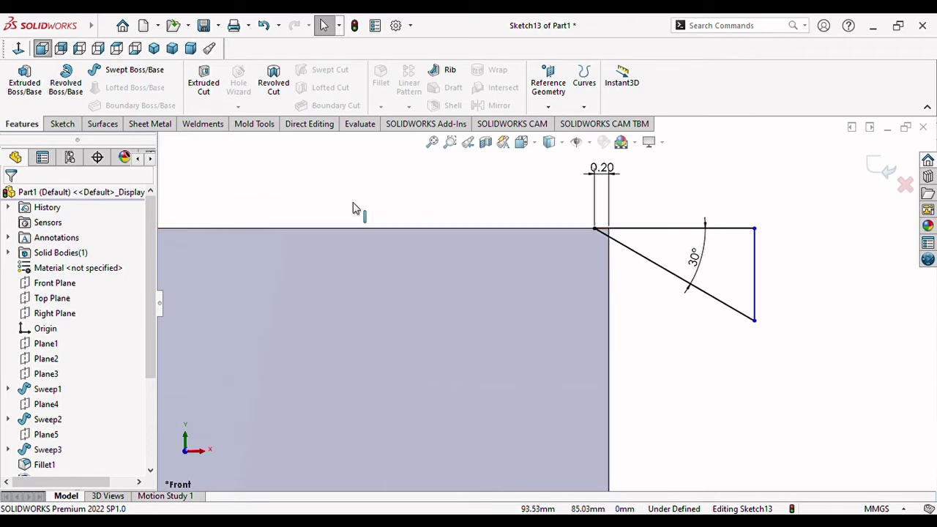
click(273, 86)
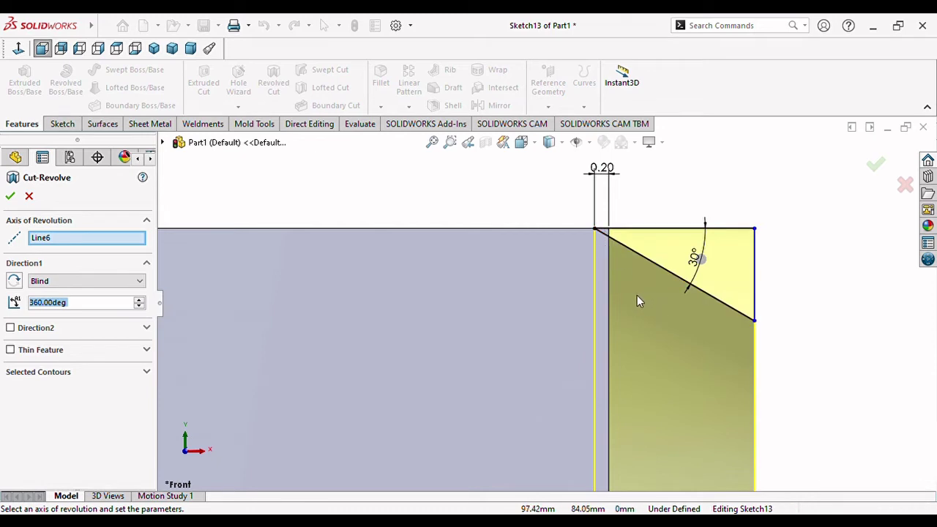
key(f)
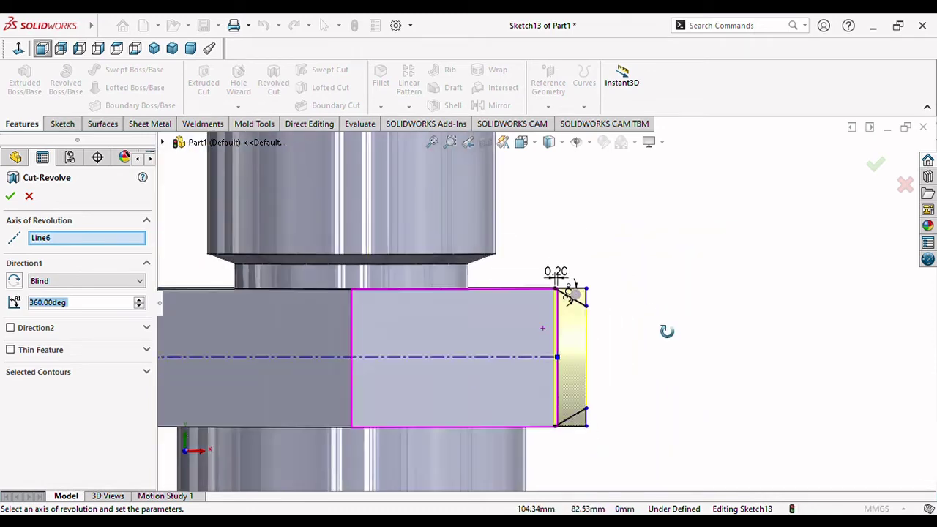
middle_drag(667, 331, 656, 323)
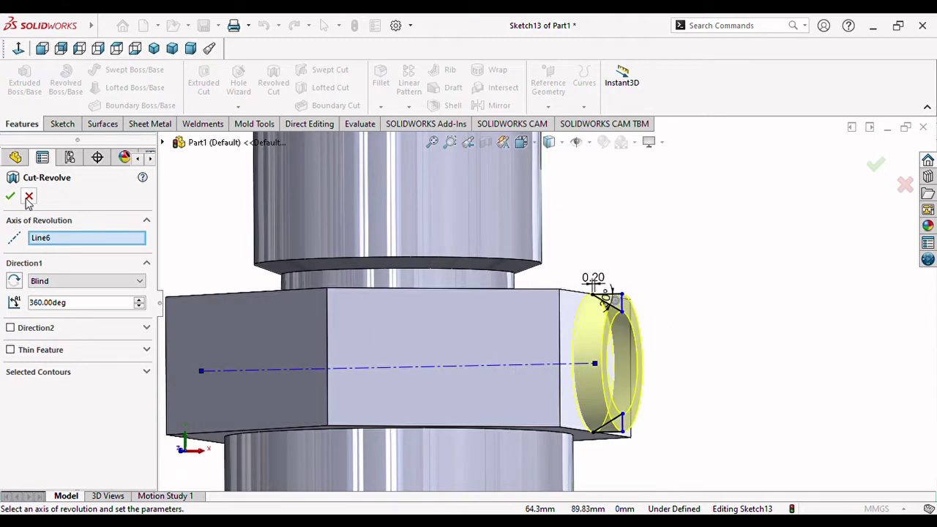
click(29, 198)
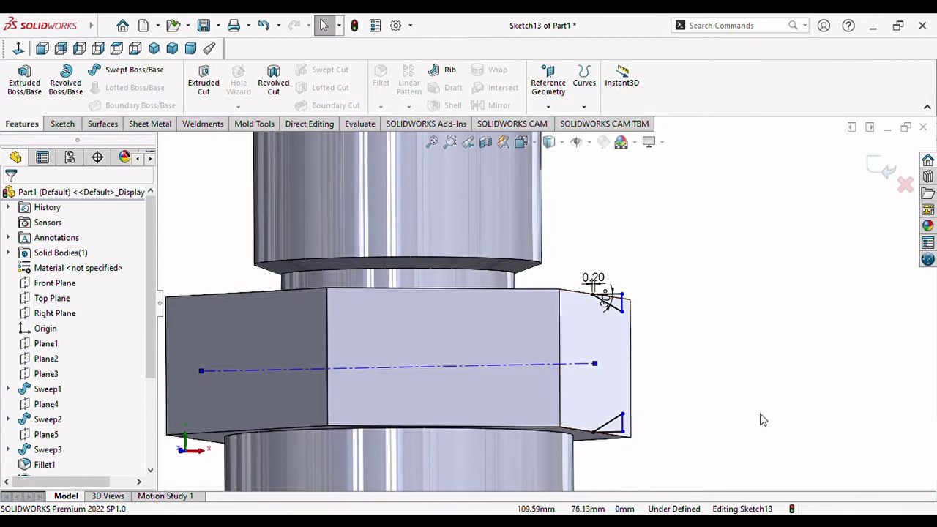
In a normal view, delete the horizontal centreline from the nut sketch
click(19, 51)
scroll(714, 223, down, 3)
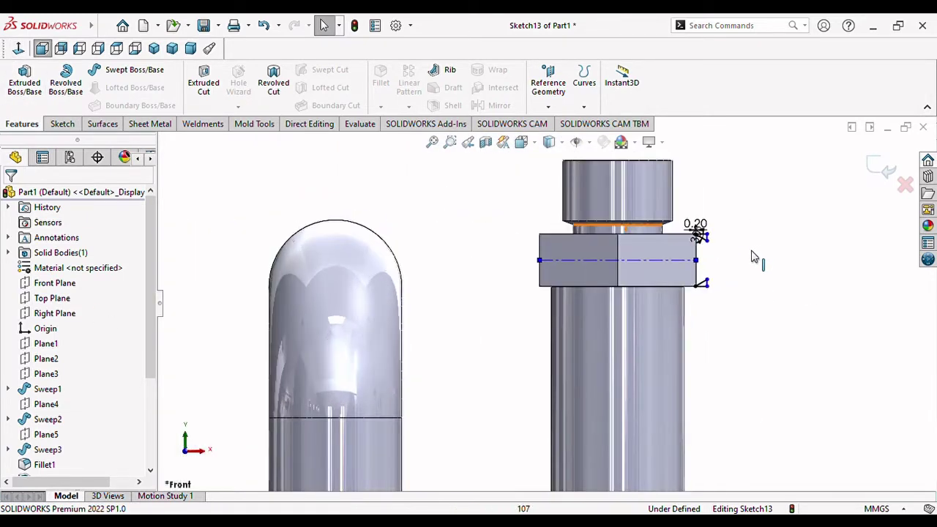
scroll(758, 261, down, 3)
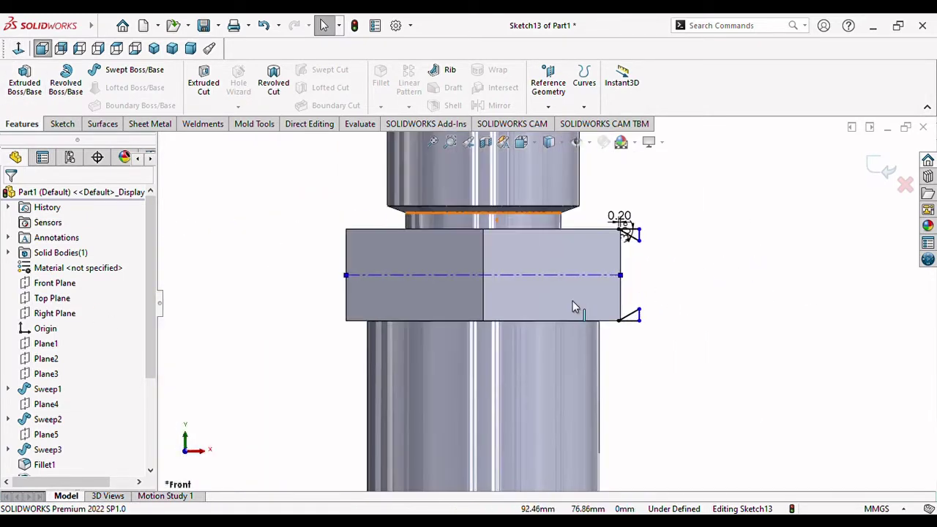
click(511, 279)
key(Delete)
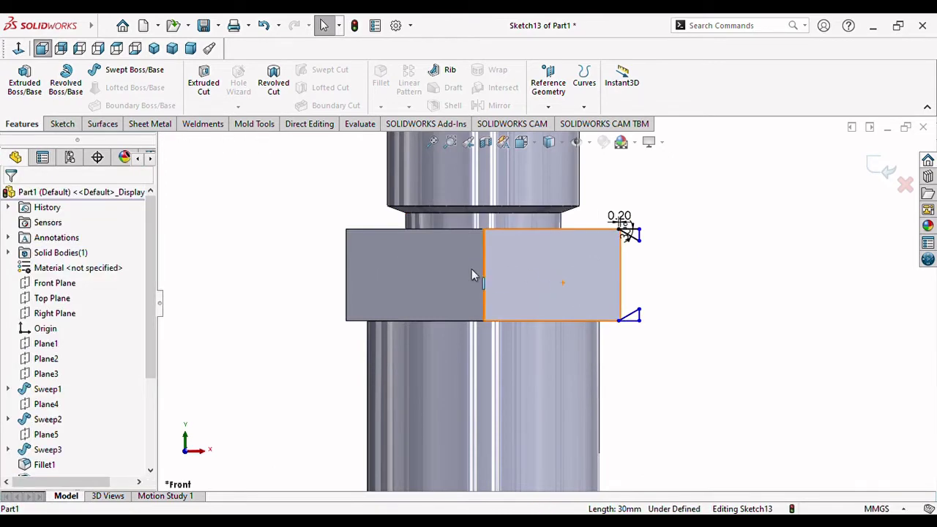
Draw a vertical centreline from the nut's top edge to its bottom edge, then start a revolved cut
click(61, 124)
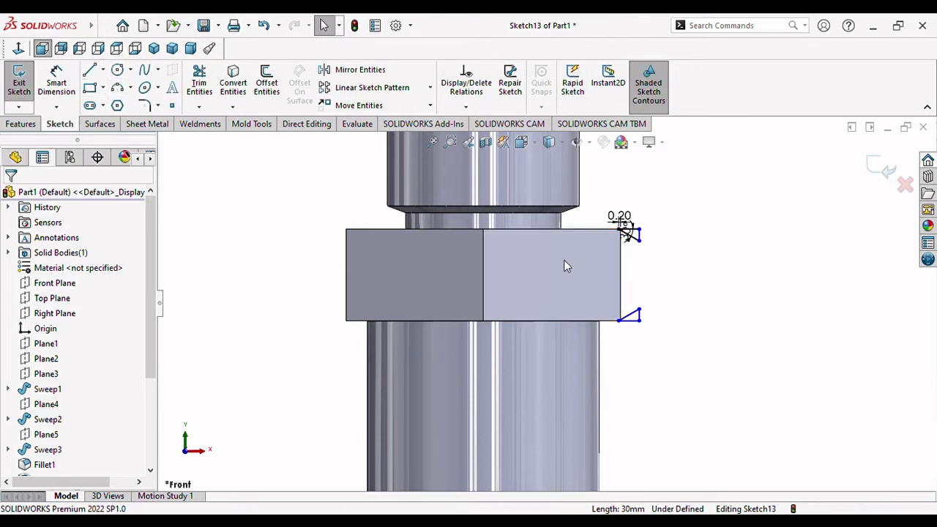
key(l)
click(483, 230)
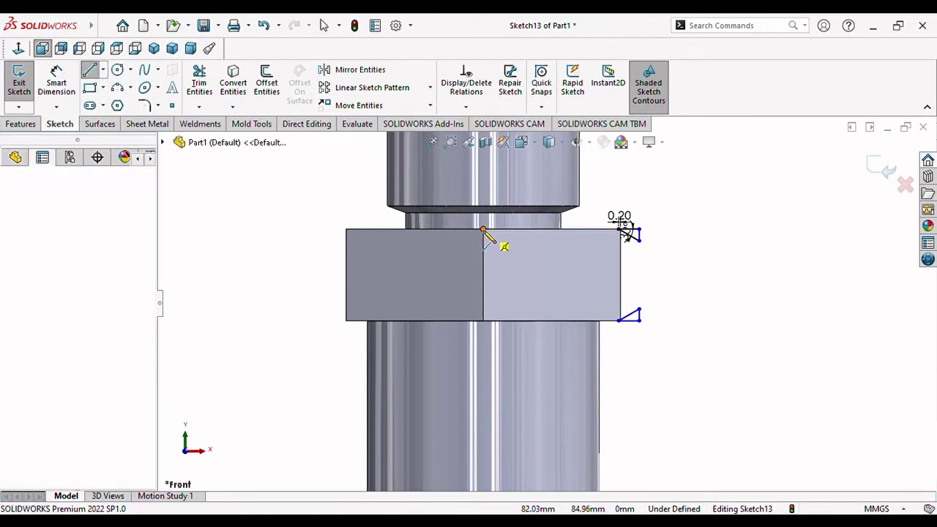
click(484, 321)
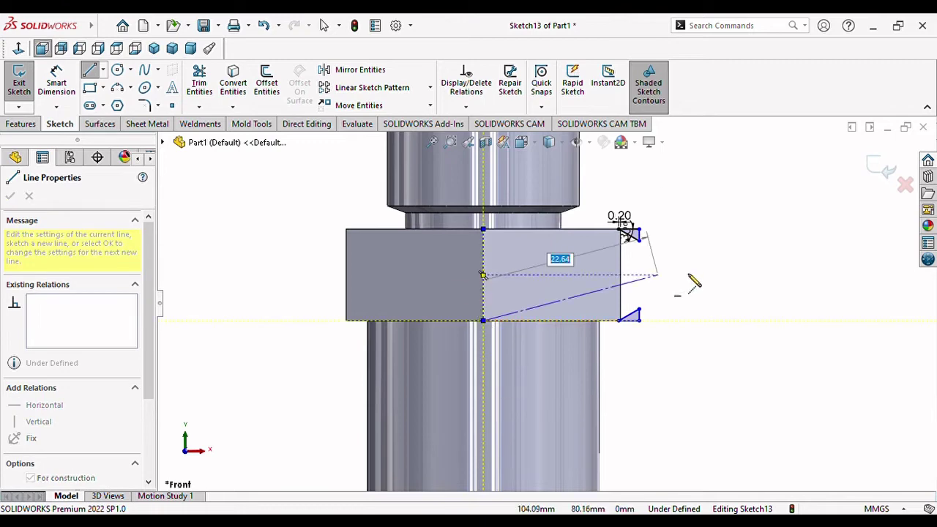
key(Escape)
key(Escape)
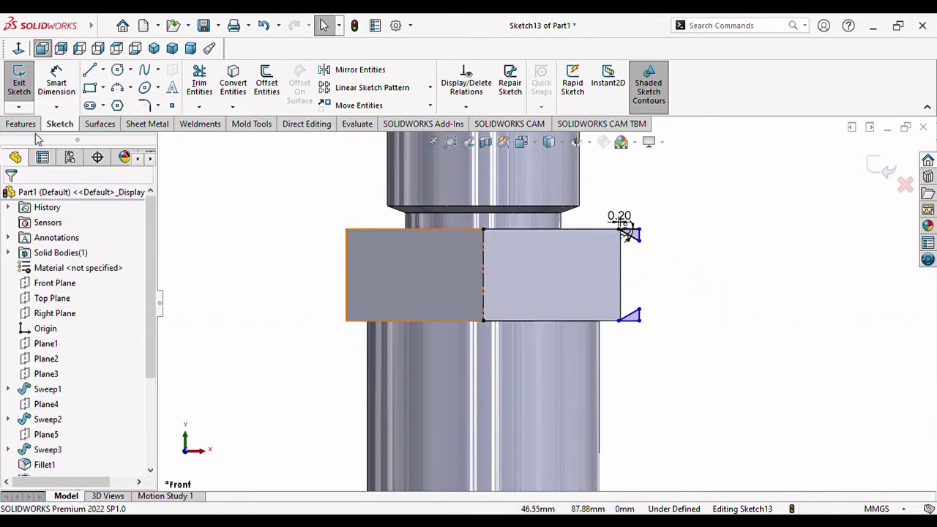
click(33, 123)
click(273, 84)
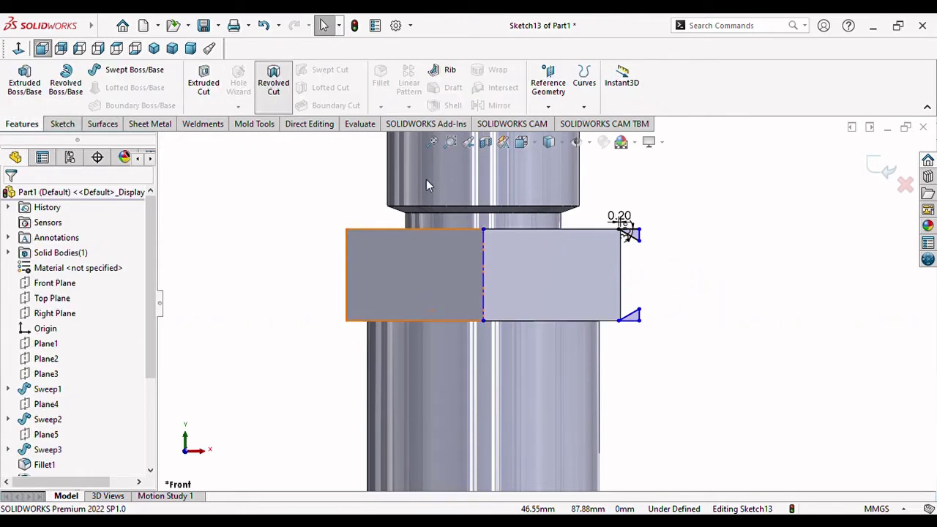
Revolve-cut Sketch13 360° about the vertical centreline, creating Cut-Revolve2 that chamfers the nut
click(485, 272)
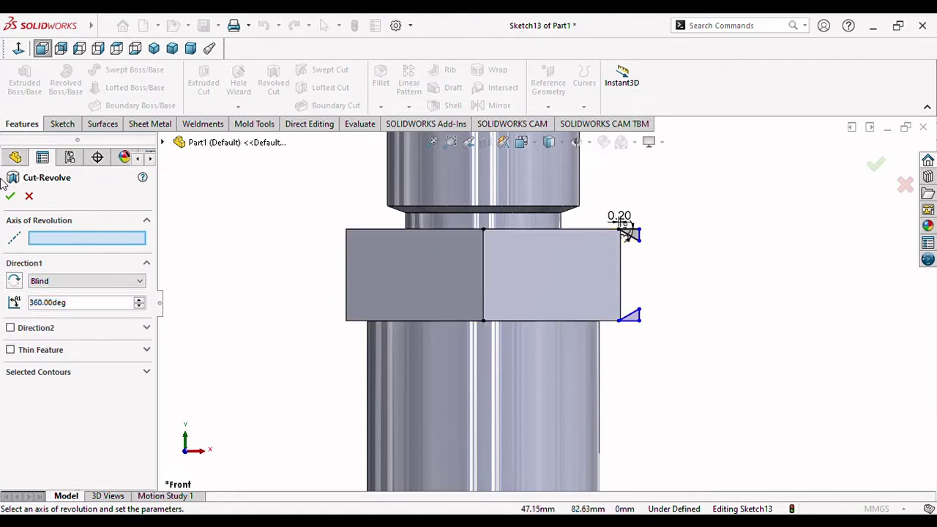
click(482, 267)
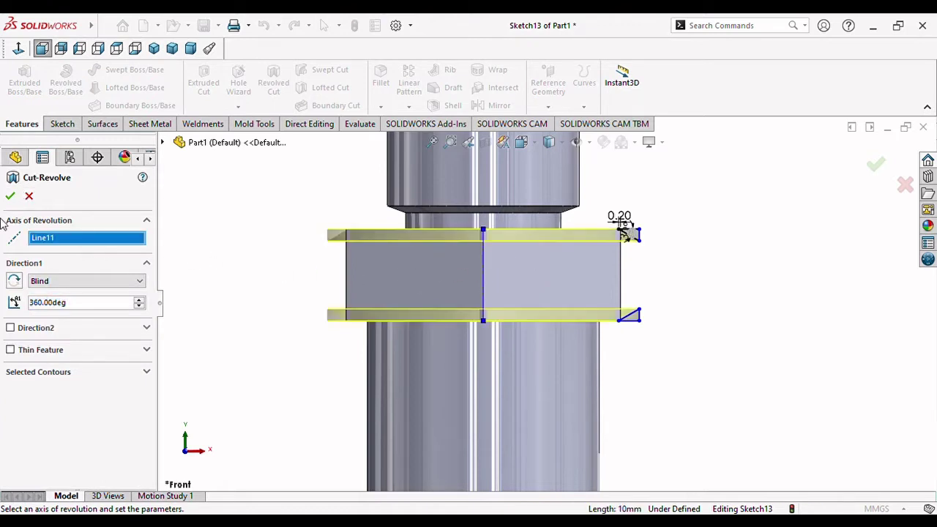
click(11, 197)
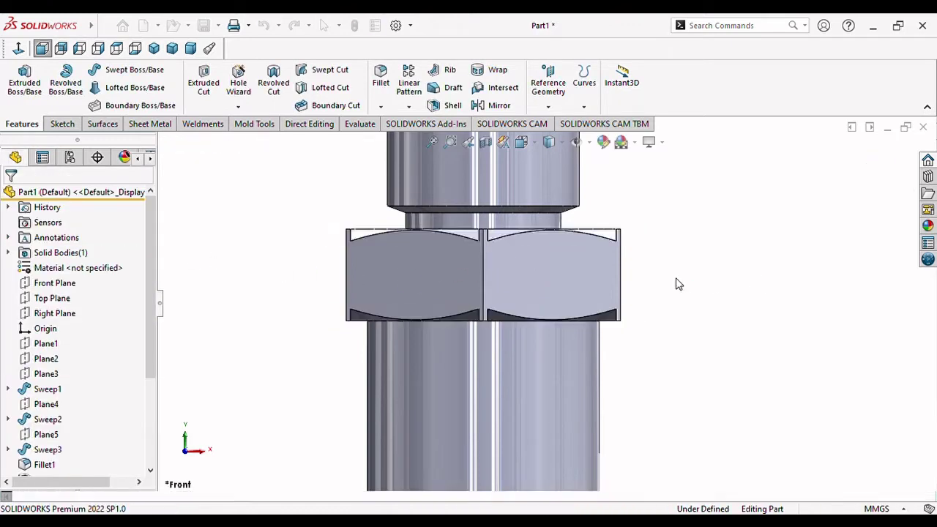
middle_drag(703, 255, 693, 352)
scroll(628, 255, down, 3)
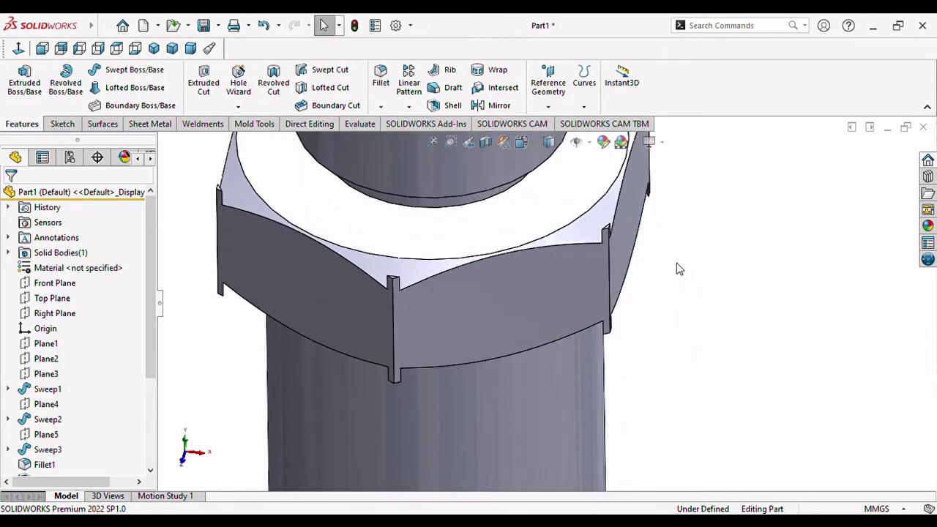
scroll(677, 269, up, 3)
scroll(676, 268, up, 2)
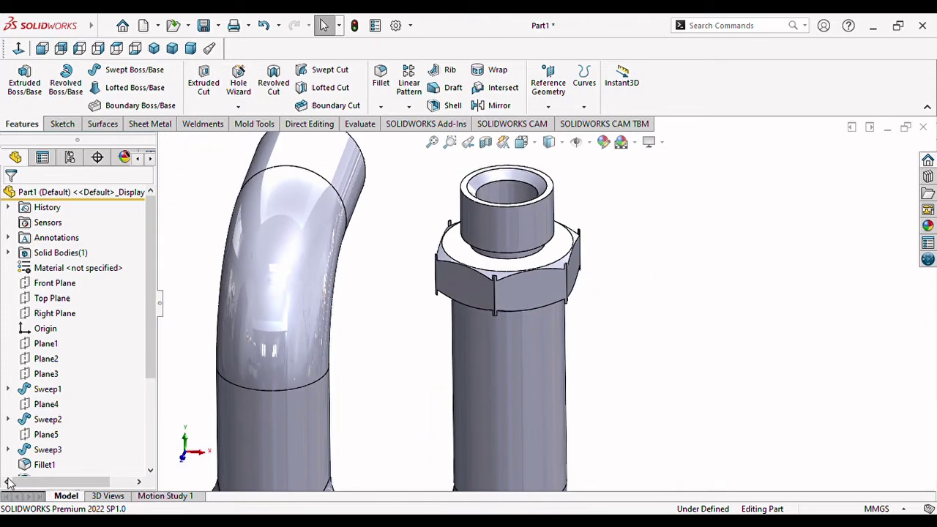
scroll(150, 351, down, 3)
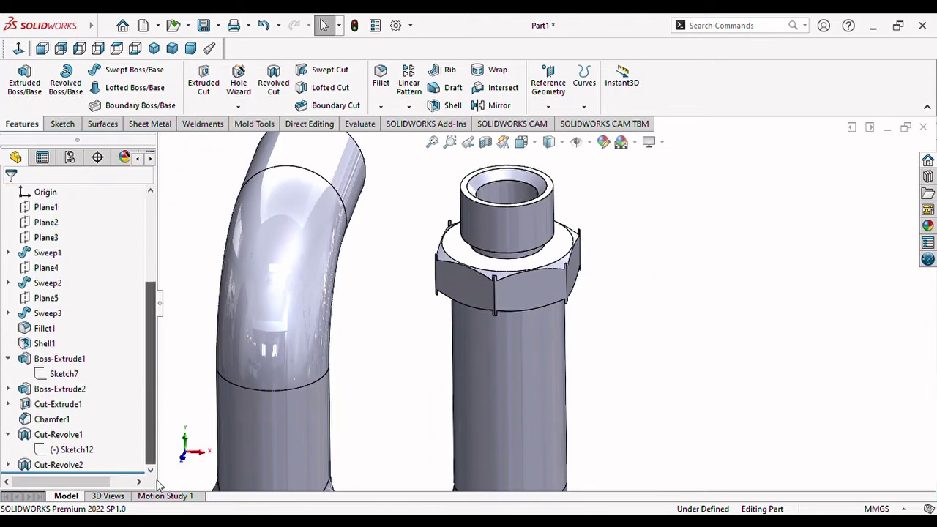
click(71, 466)
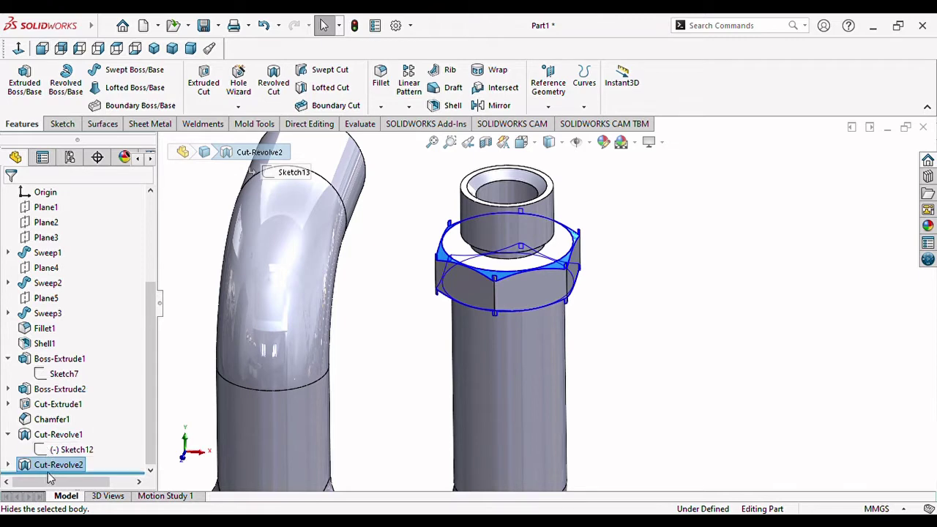
Open Cut-Revolve2's Sketch13 for editing in a normal view
click(9, 466)
click(53, 466)
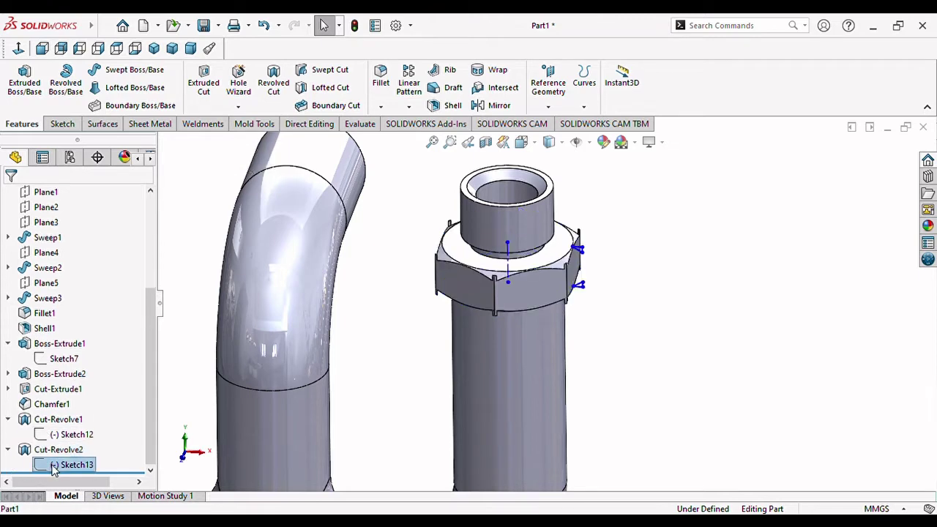
click(71, 430)
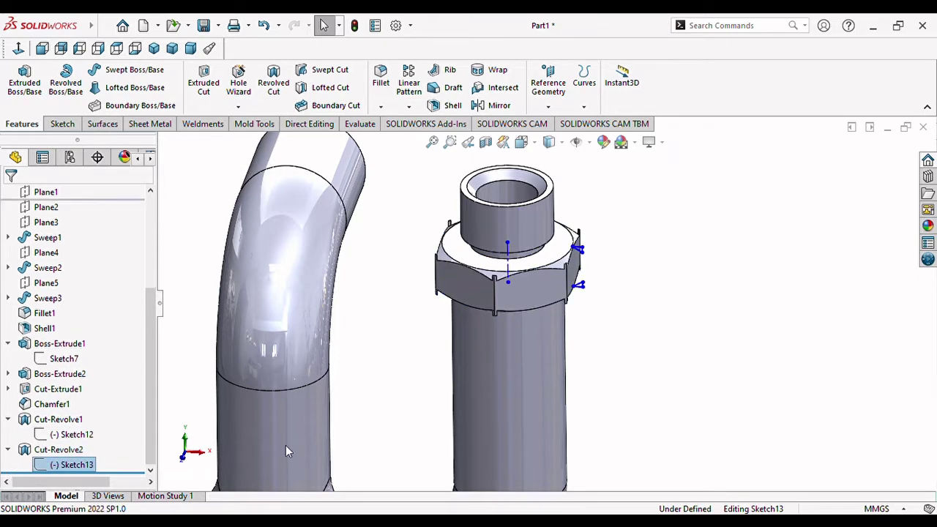
click(18, 48)
scroll(644, 237, down, 3)
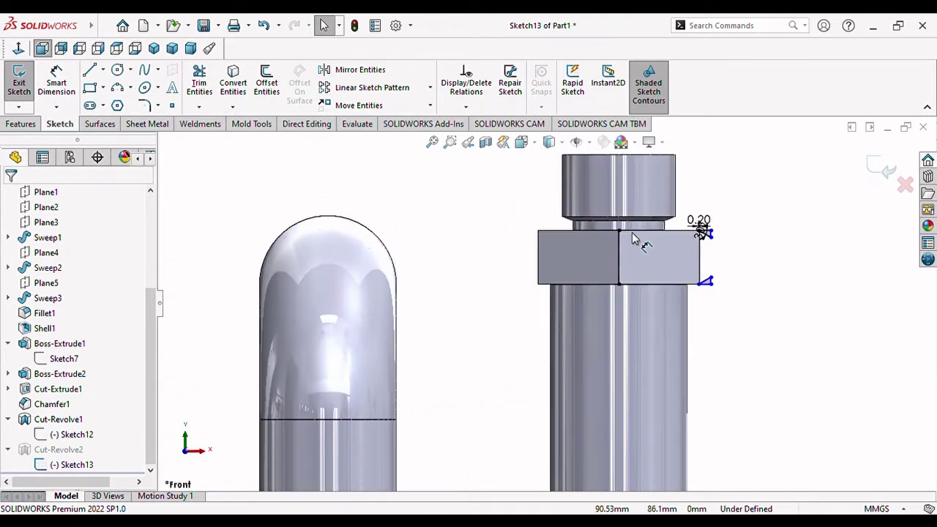
scroll(703, 230, down, 3)
scroll(703, 230, down, 3)
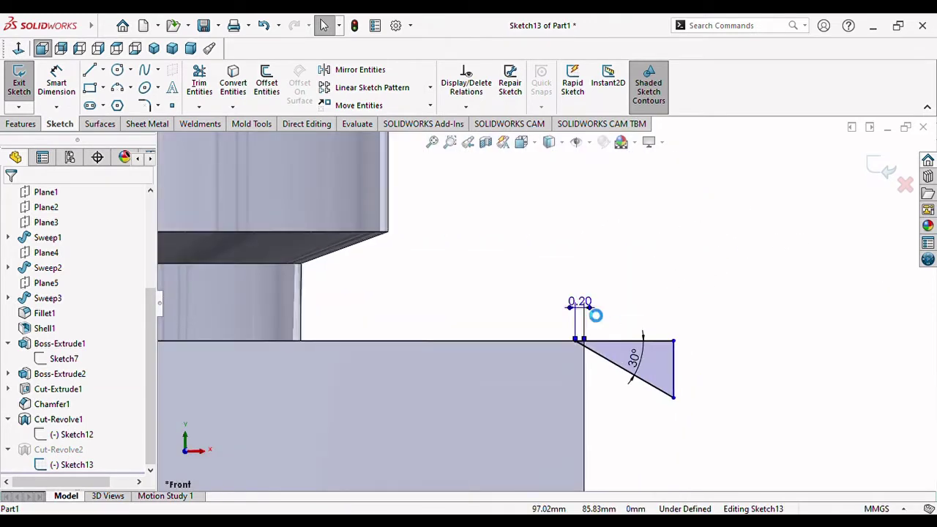
Change the chamfer offset dimension from 0.20 to 0.40 mm and rebuild the cut
double_click(591, 309)
click(767, 343)
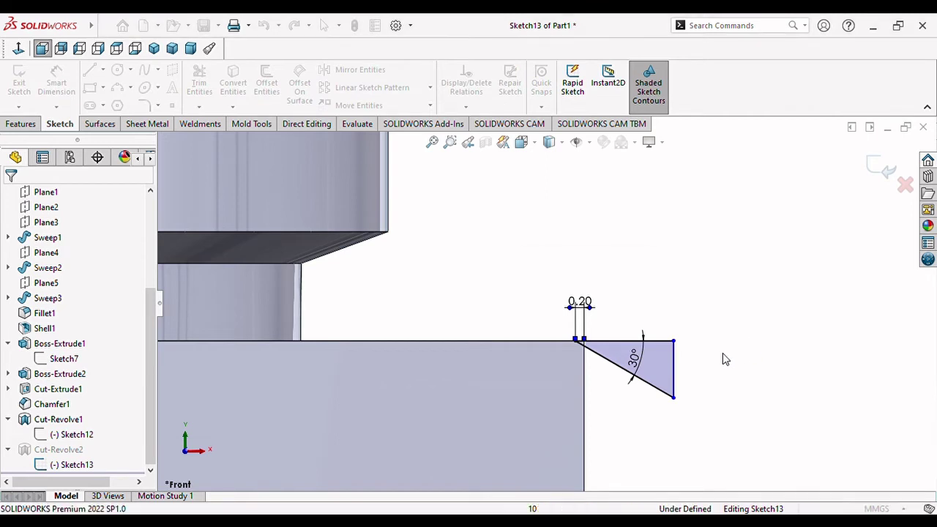
click(579, 301)
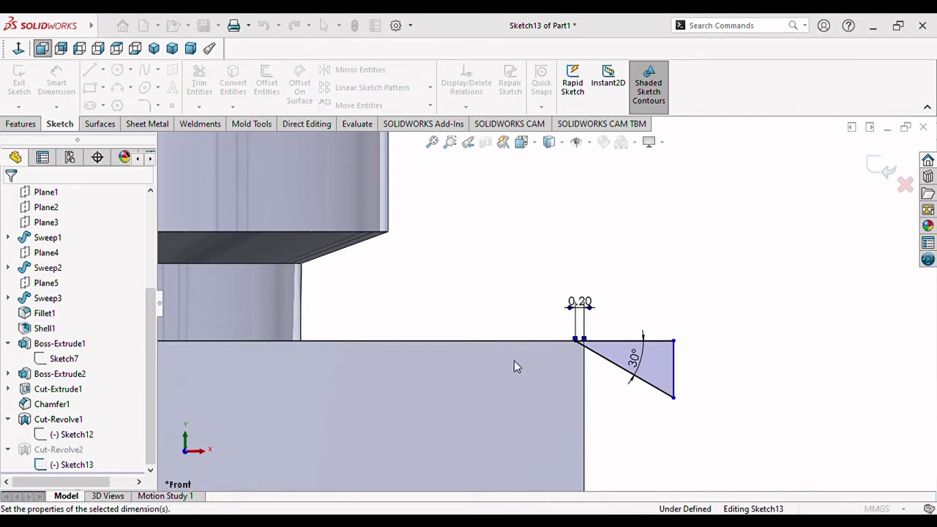
mouse_move(680, 323)
middle_down()
mouse_move(683, 353)
mouse_move(681, 330)
mouse_move(621, 287)
middle_up()
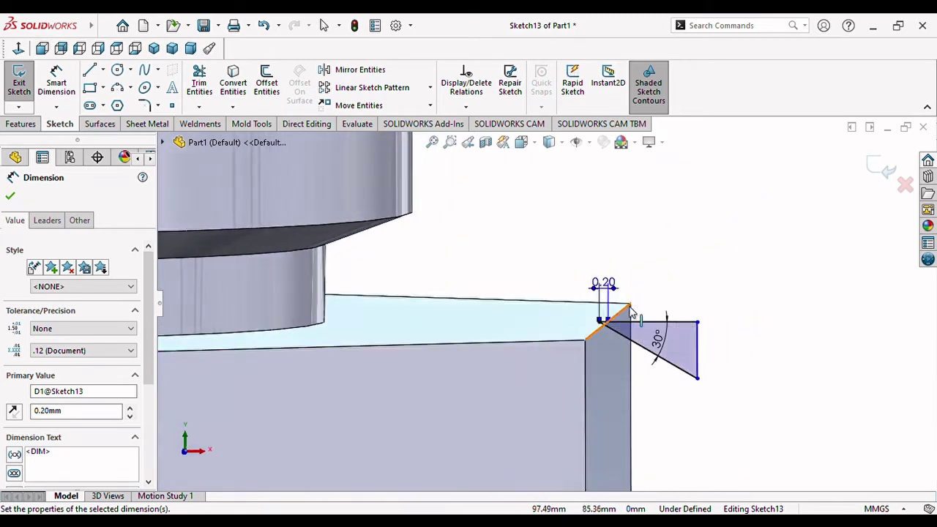
double_click(609, 284)
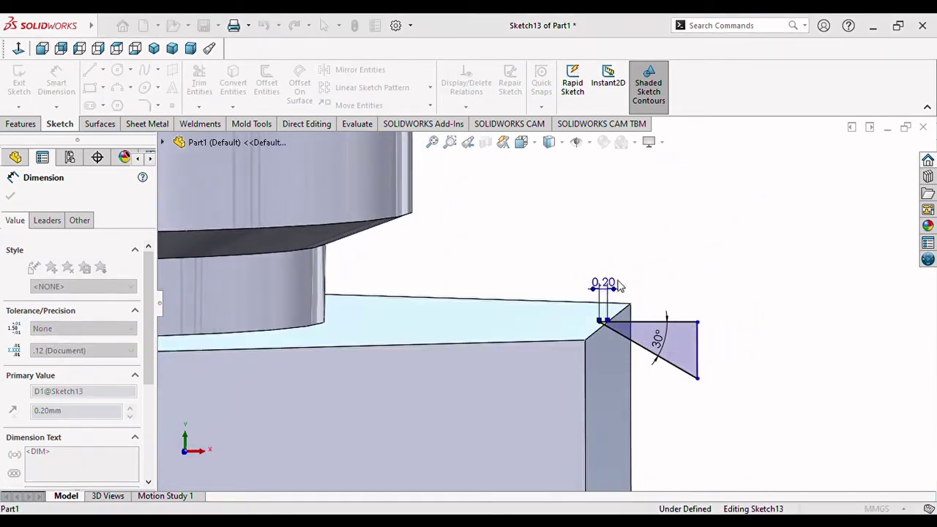
text(0.4)
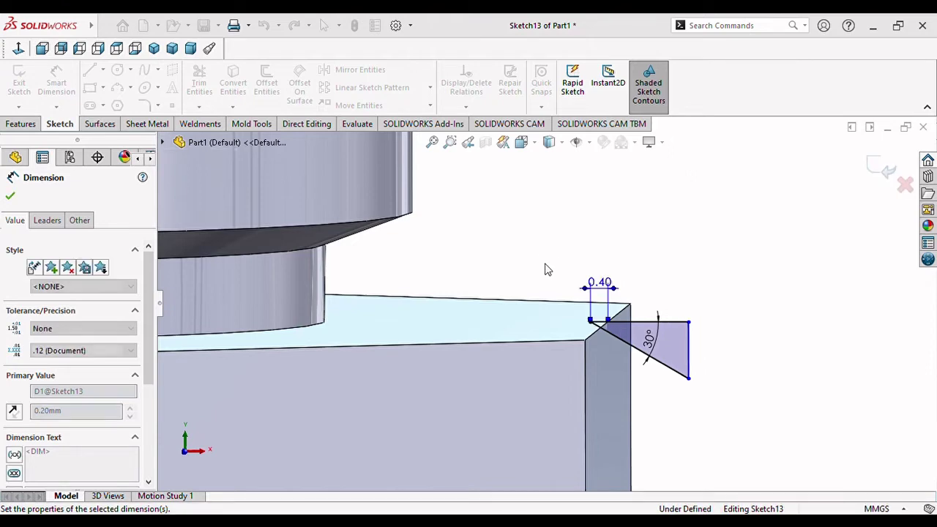
key(Return)
scroll(538, 345, up, 2)
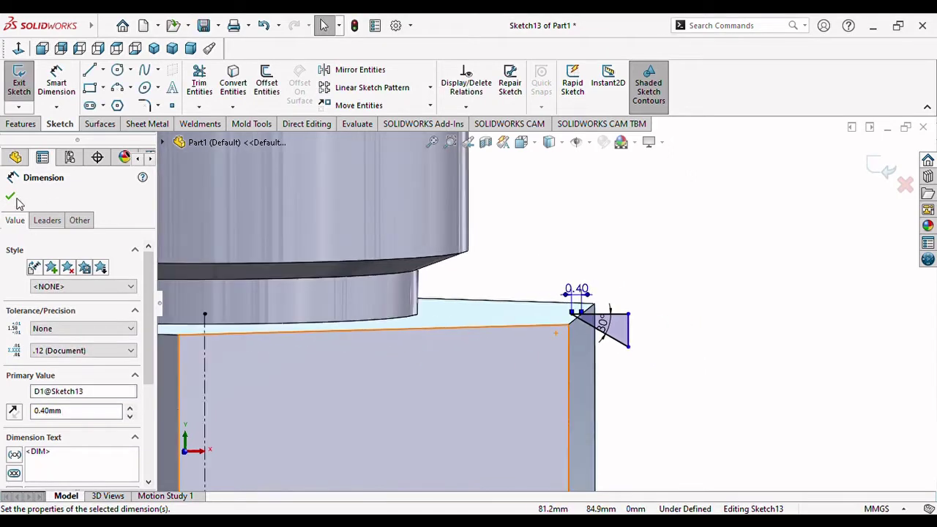
click(888, 169)
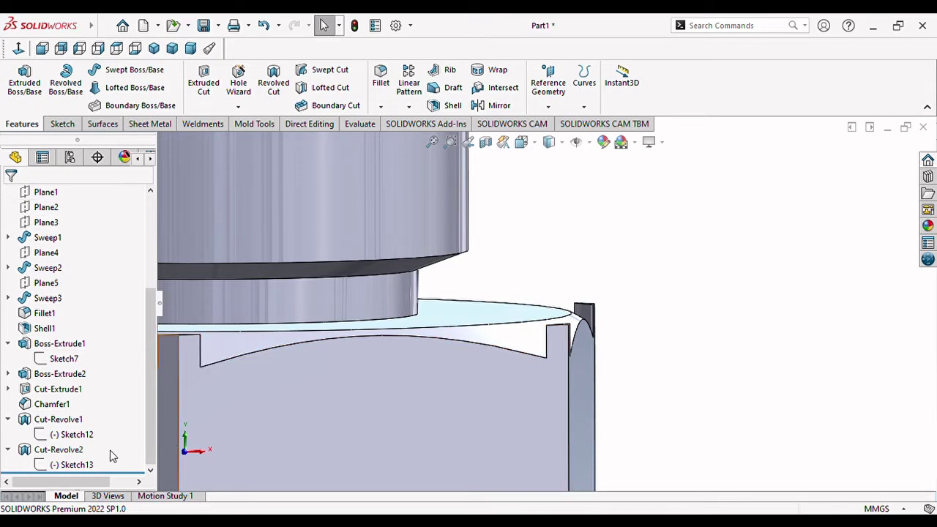
Edit Sketch13 to a 45° chamfer angle with 0.20 mm offset and rebuild Cut-Revolve2
click(80, 465)
click(99, 430)
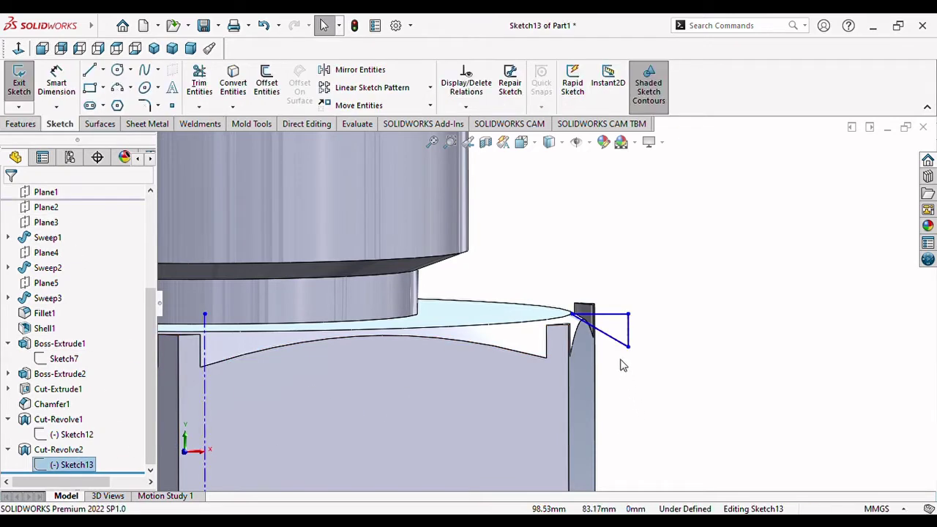
scroll(620, 364, down, 5)
mouse_move(575, 351)
middle_down()
mouse_move(701, 388)
mouse_move(659, 381)
middle_up()
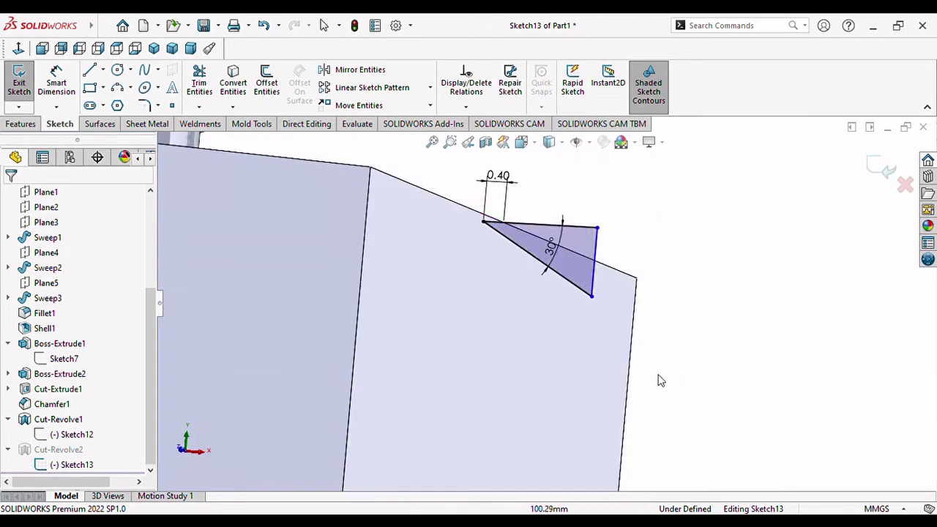
double_click(547, 251)
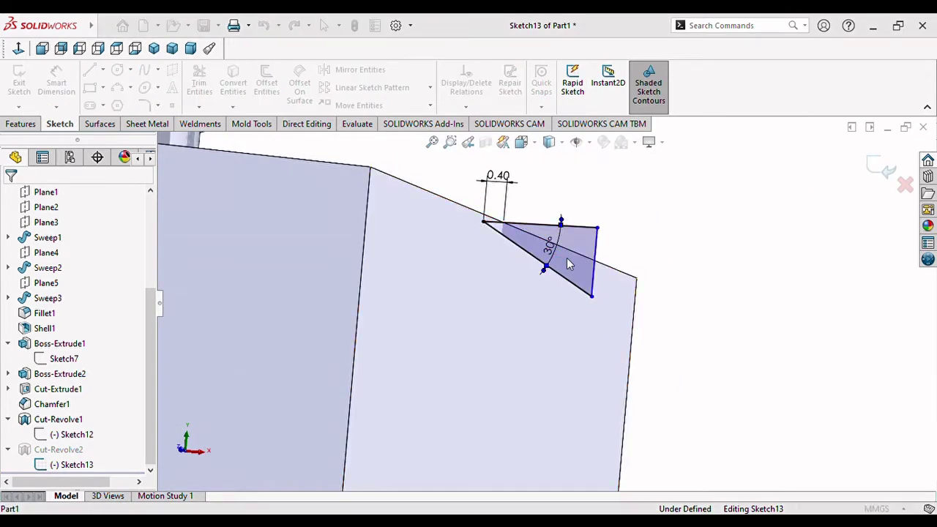
click(491, 233)
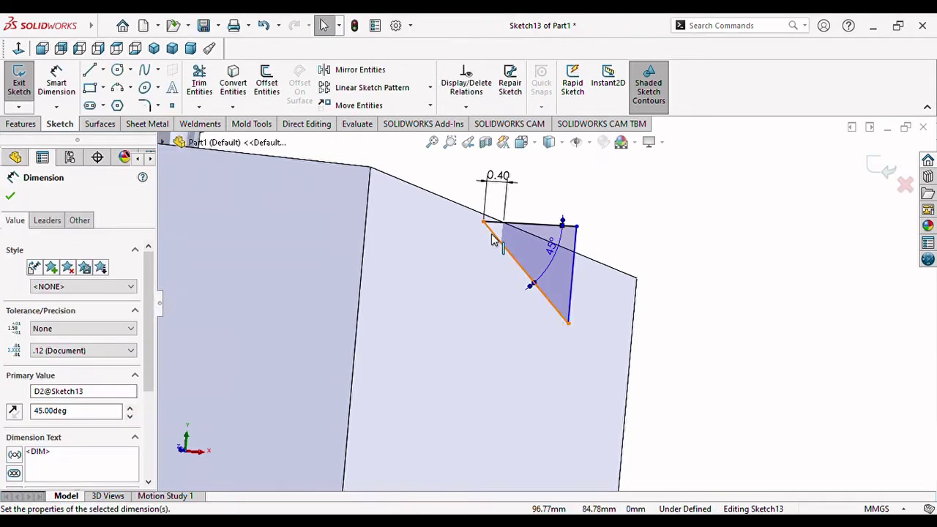
click(667, 318)
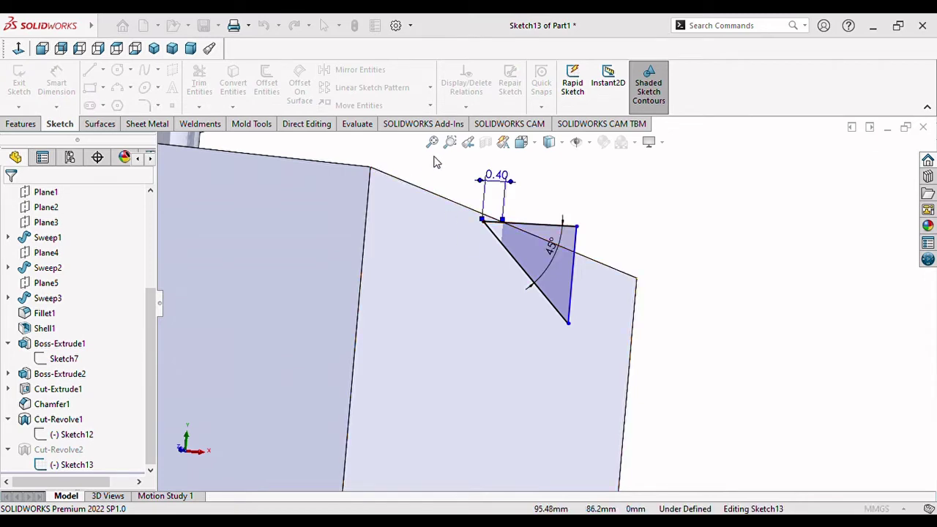
click(496, 185)
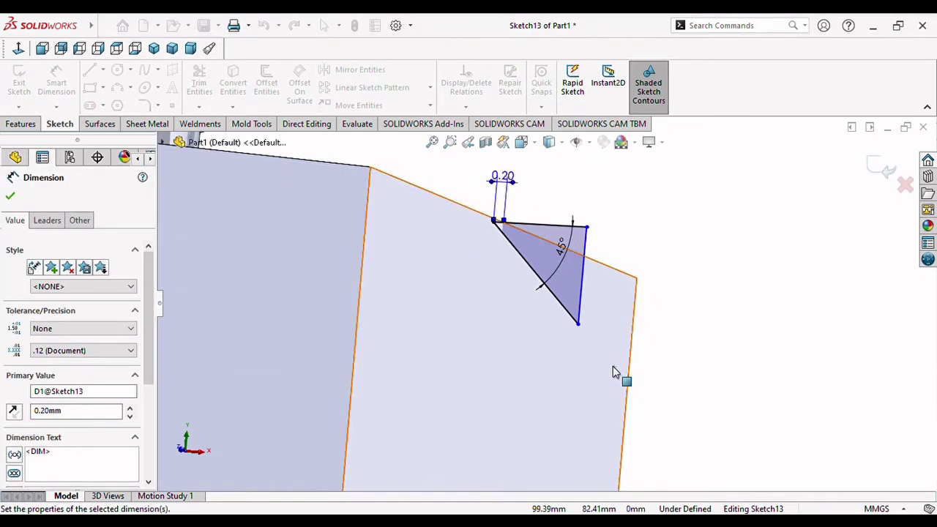
mouse_move(619, 371)
middle_down()
mouse_move(522, 374)
mouse_move(524, 385)
middle_up()
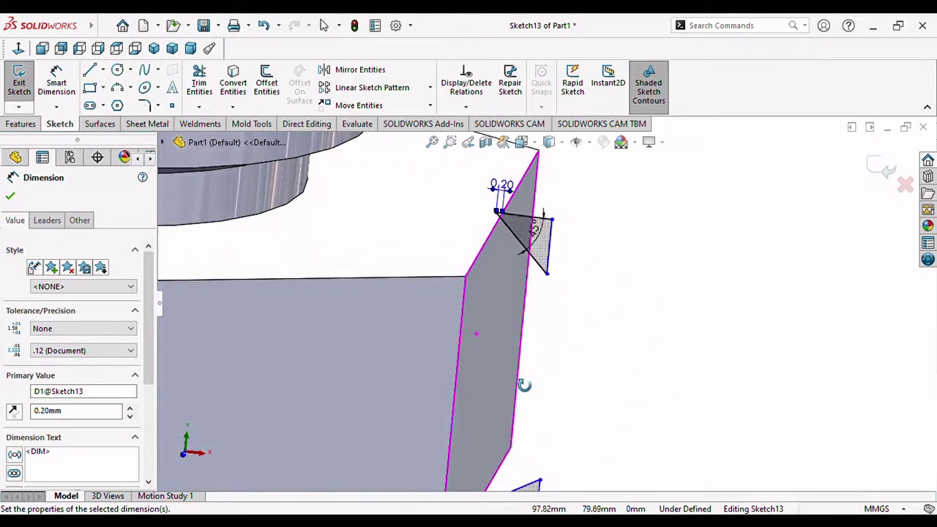
click(882, 167)
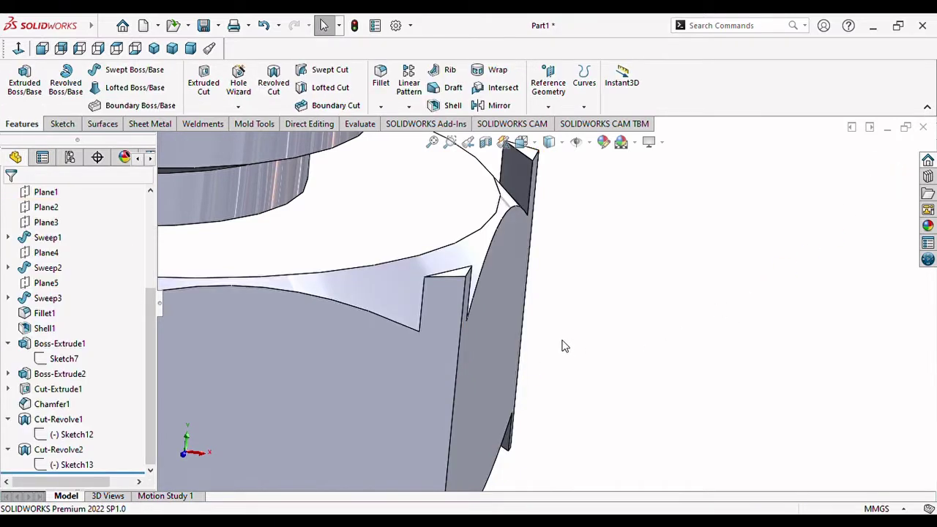
Reopen Sketch13 for editing and select its 45° chamfer-angle dimension
mouse_move(572, 354)
middle_down()
mouse_move(559, 406)
mouse_move(561, 339)
middle_up()
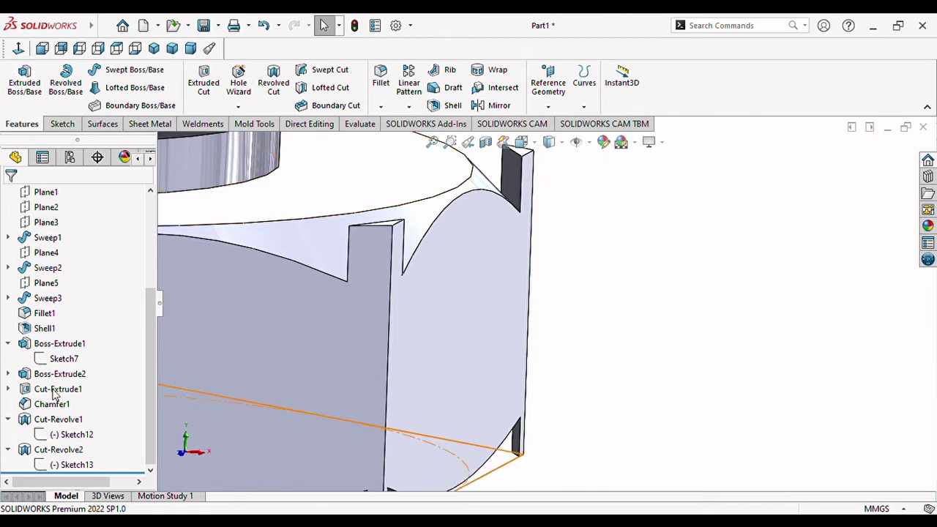
click(72, 465)
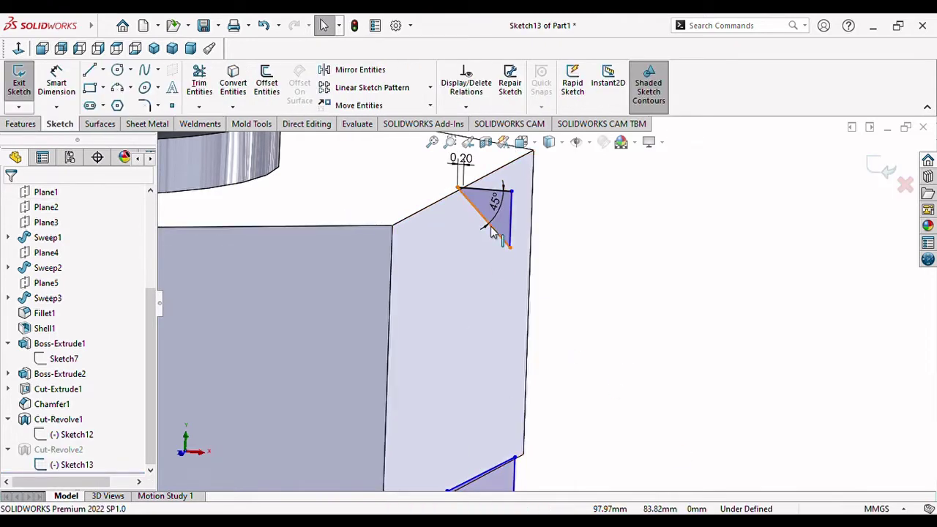
mouse_move(456, 246)
middle_down()
mouse_move(487, 251)
mouse_move(477, 219)
mouse_move(477, 249)
mouse_move(468, 227)
middle_up()
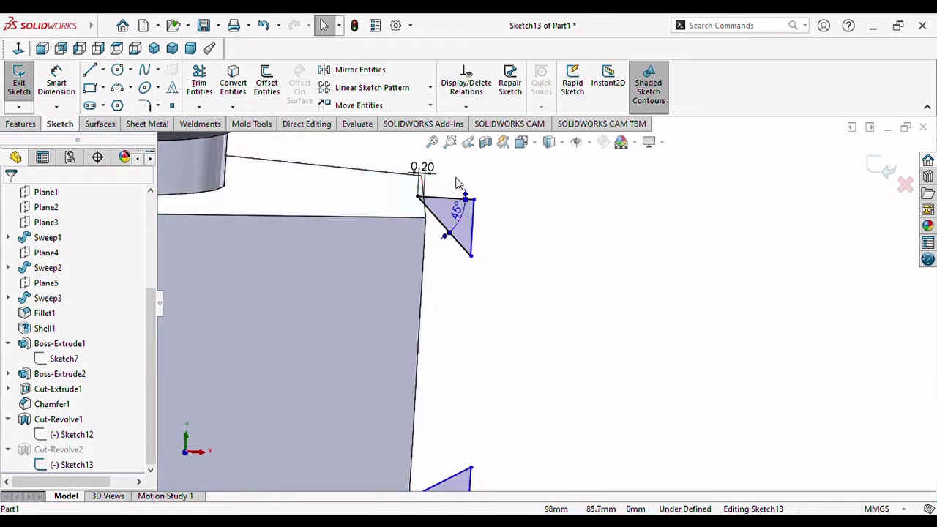
click(451, 202)
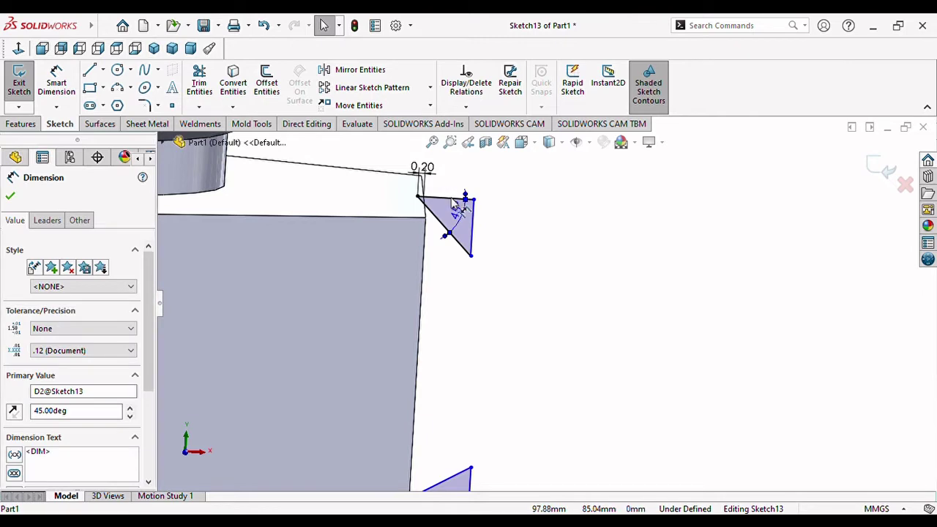
In a Normal To view, dimension the cut profile's top line at 4.00 mm
click(18, 49)
scroll(732, 229, down, 3)
scroll(701, 257, down, 3)
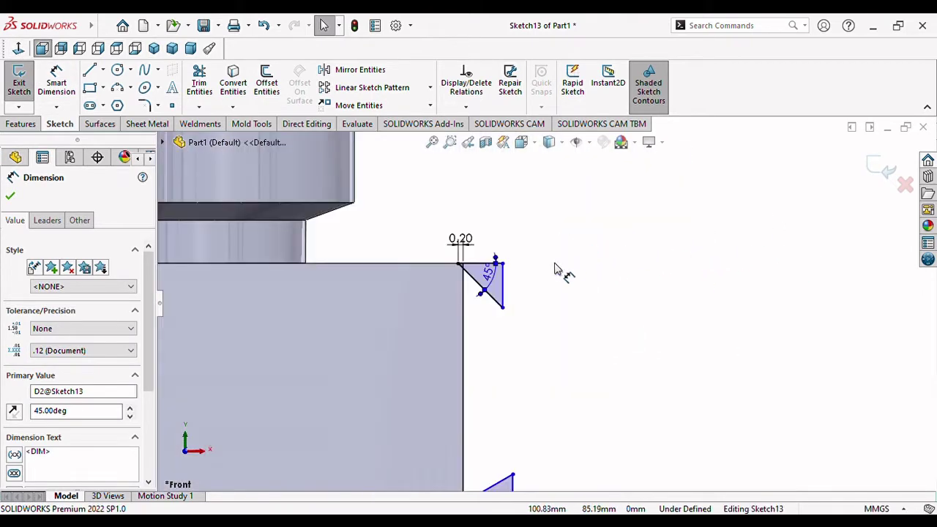
scroll(559, 270, down, 2)
scroll(386, 284, down, 2)
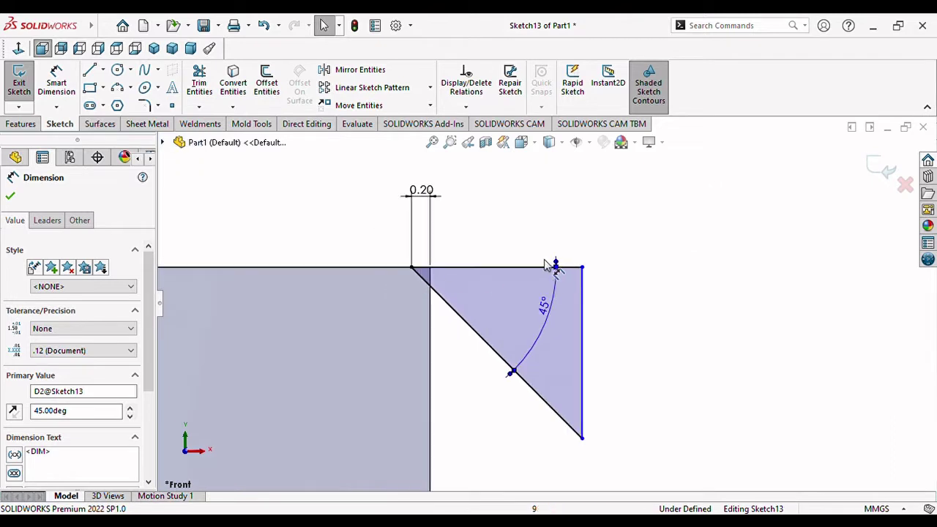
click(505, 249)
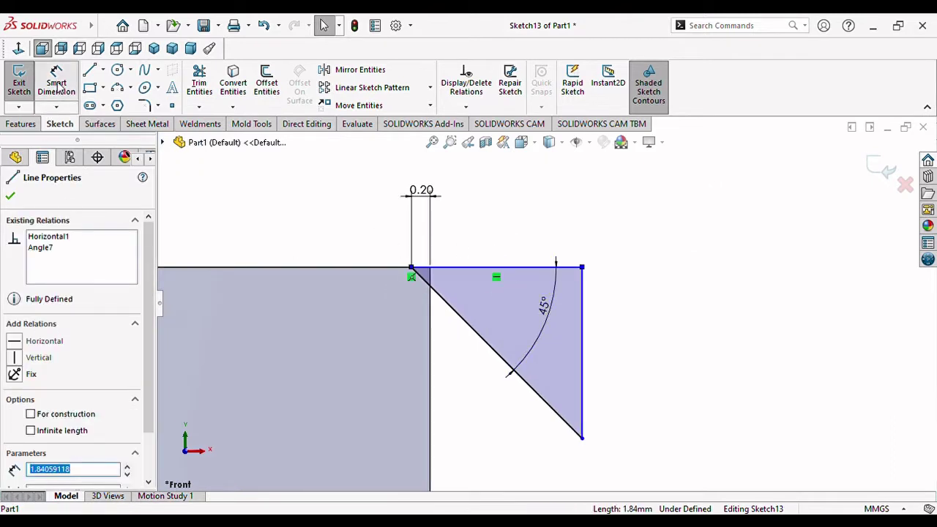
key(Escape)
click(529, 271)
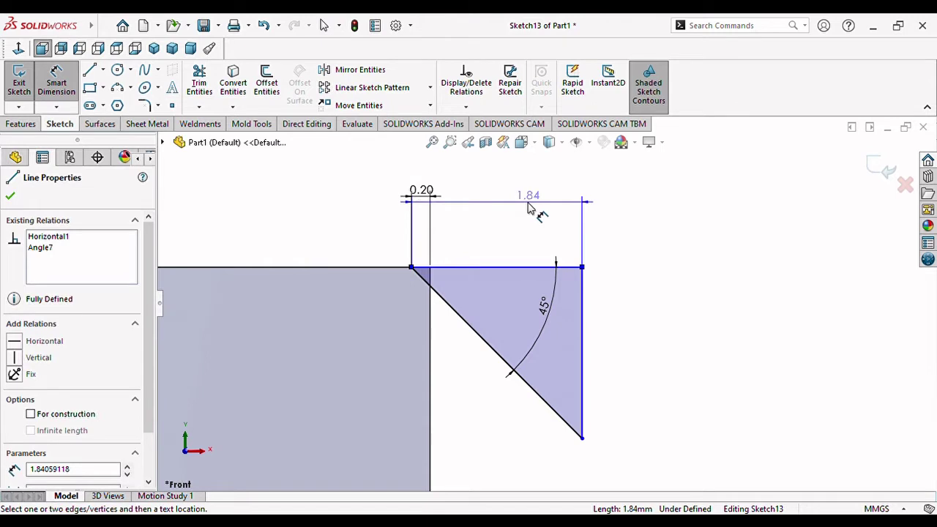
click(529, 209)
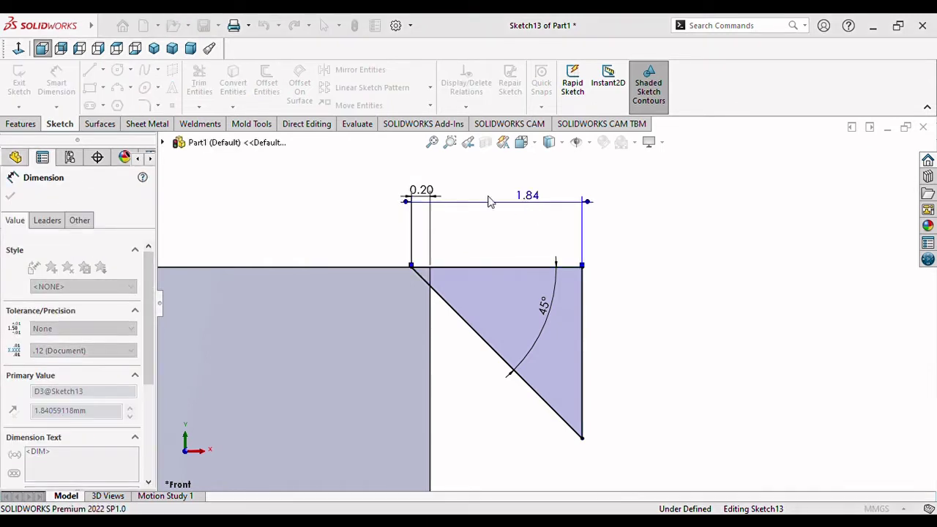
text(4)
key(Return)
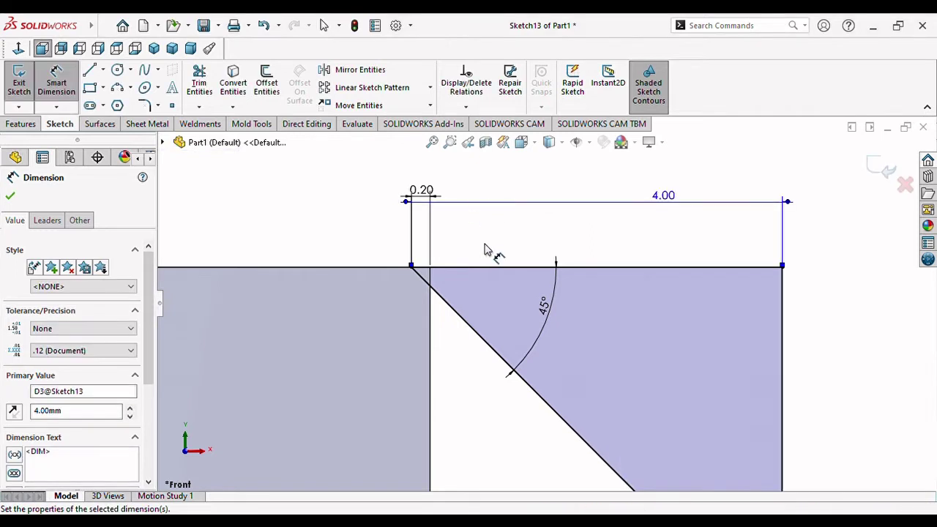
key(Escape)
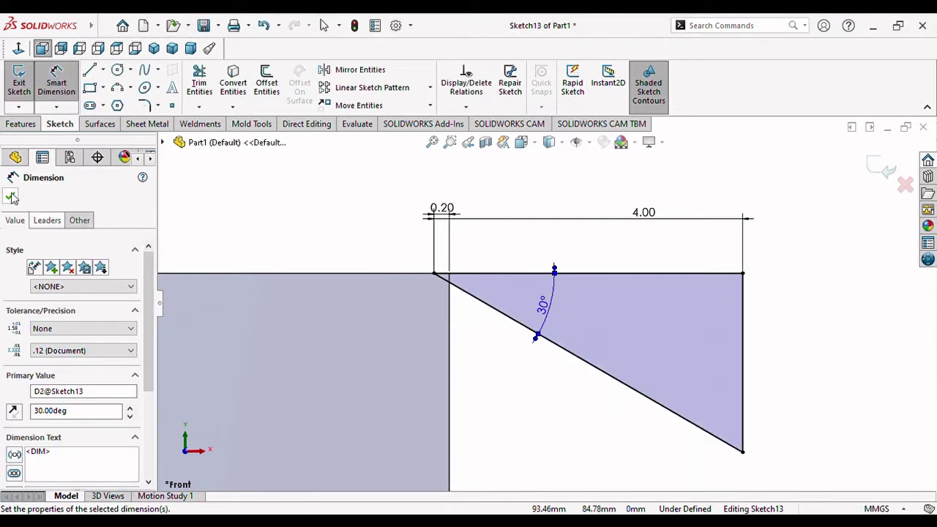
Accept the 30° angle and exit the sketch to rebuild the nut's chamfered cut
click(10, 196)
key(ctrl+b)
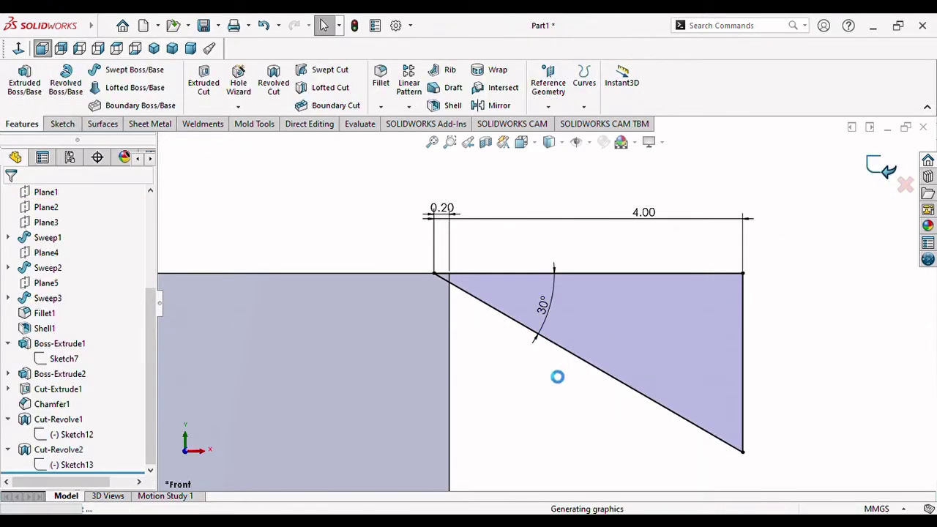
scroll(505, 384, up, 3)
scroll(521, 370, up, 3)
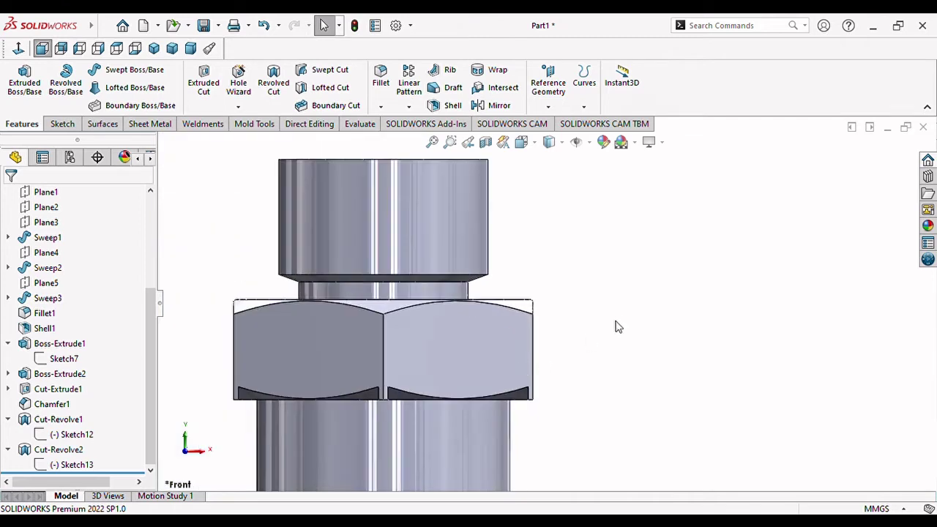
mouse_move(617, 327)
middle_down()
mouse_move(531, 370)
mouse_move(614, 399)
mouse_move(613, 320)
mouse_move(627, 305)
mouse_move(565, 388)
mouse_move(586, 387)
mouse_move(573, 390)
middle_up()
scroll(565, 389, up, 2)
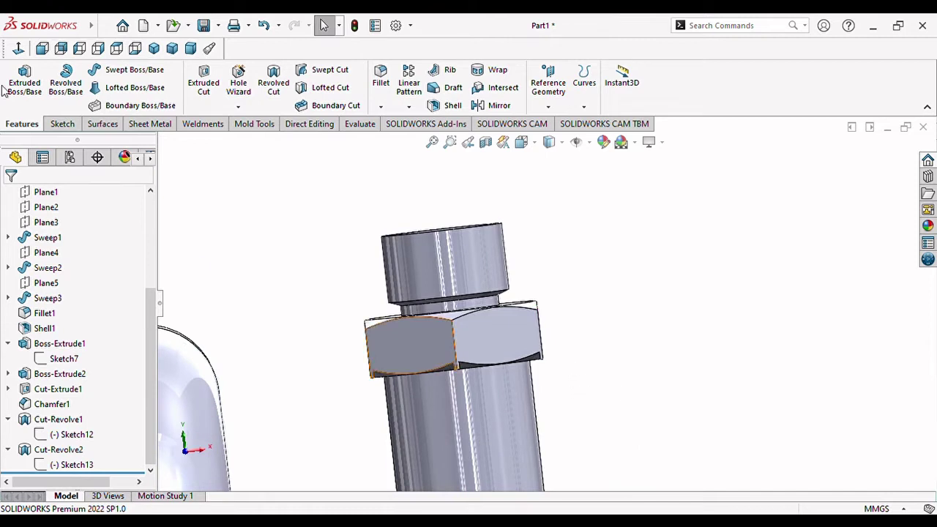
Reopen Sketch13 of Cut-Revolve2 and view it normal to the sketch plane
click(72, 464)
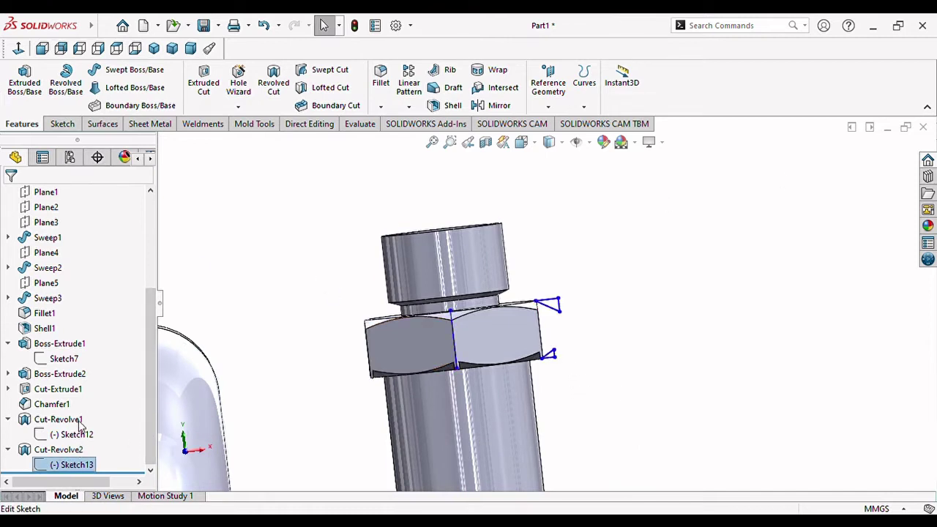
click(81, 426)
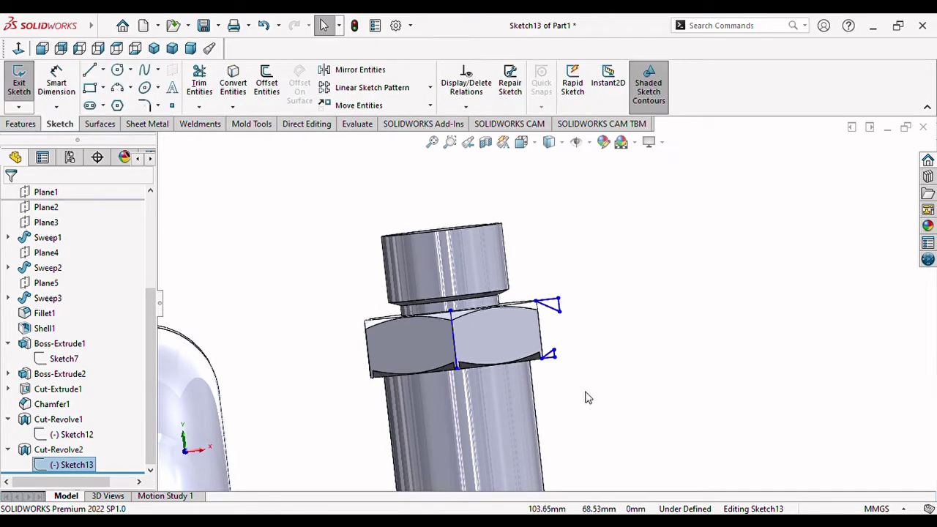
click(18, 48)
scroll(738, 246, down, 5)
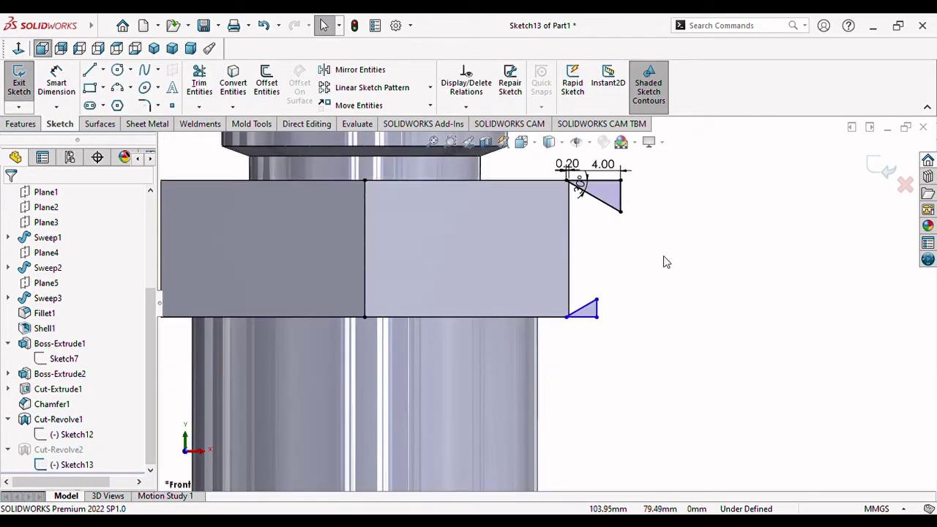
scroll(572, 232, down, 1)
scroll(575, 225, down, 1)
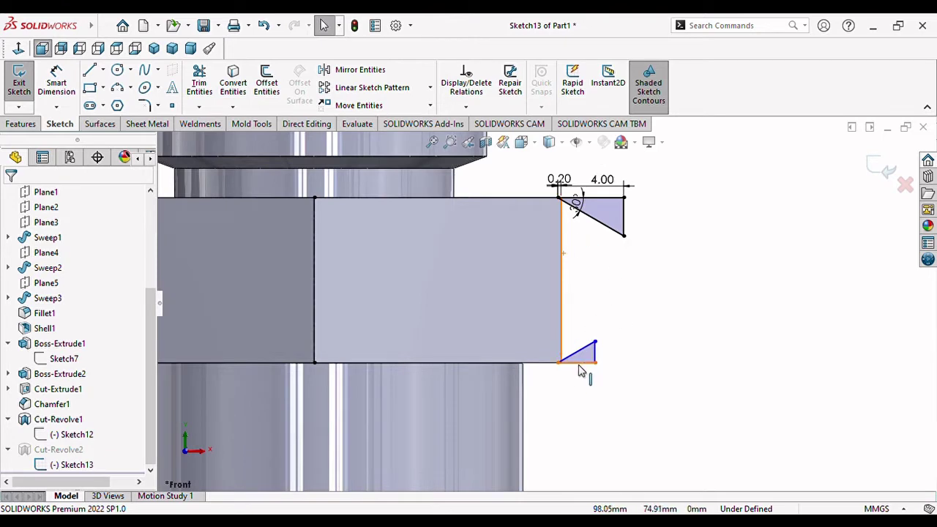
Dimension the lower triangle's base at 4.00 mm and exit to rebuild Cut-Revolve2
click(56, 82)
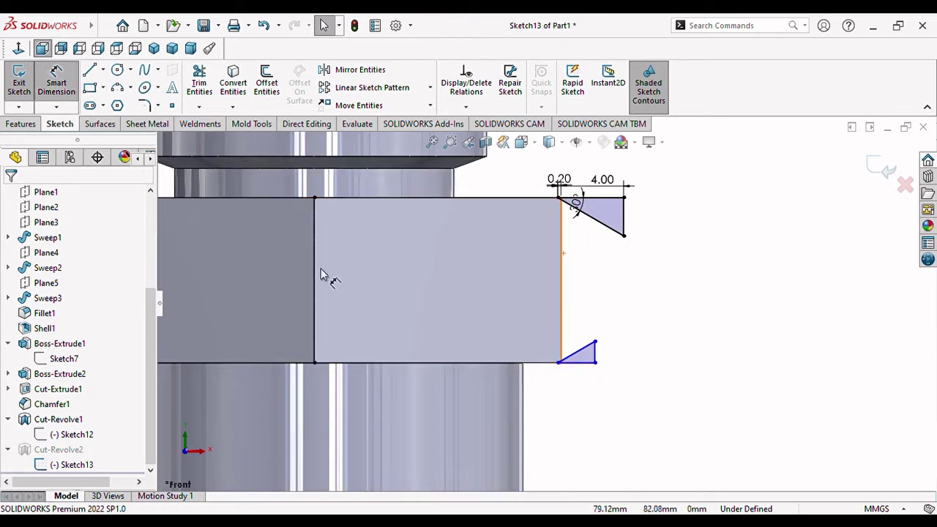
click(579, 367)
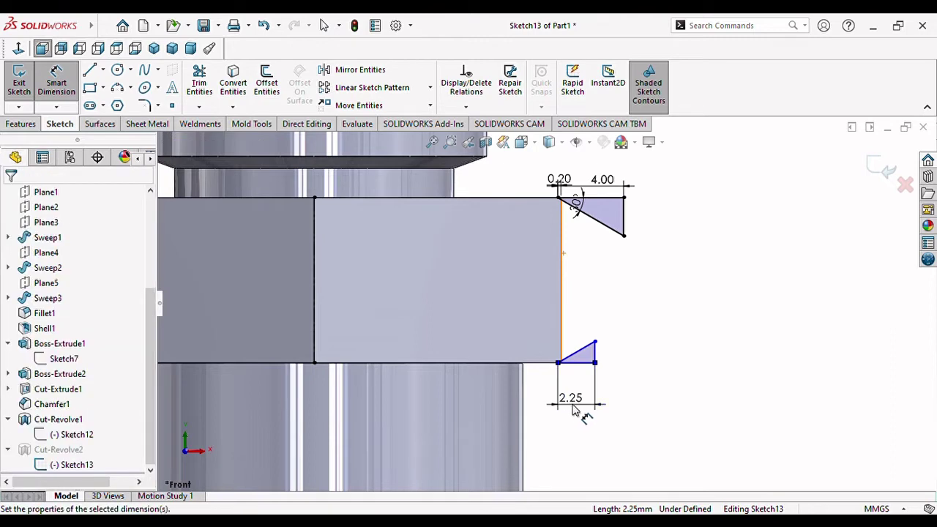
click(575, 410)
text(4)
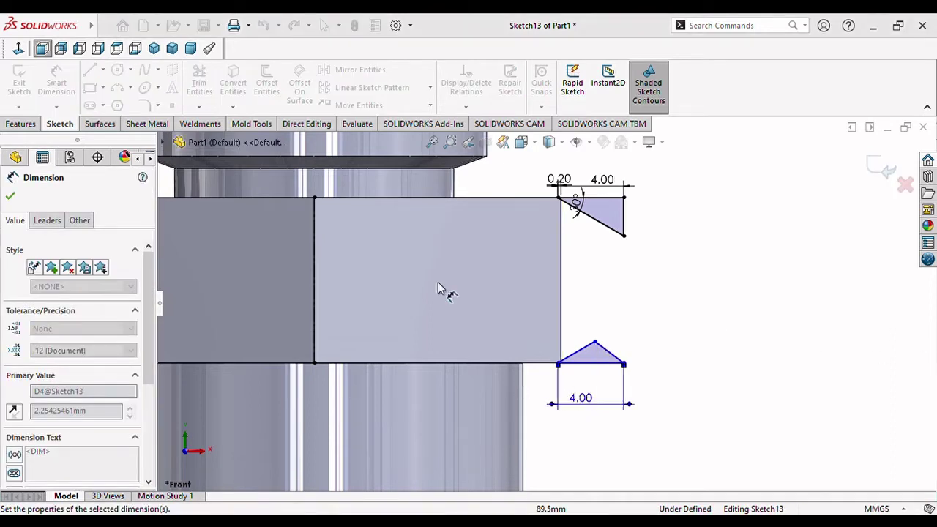
click(887, 171)
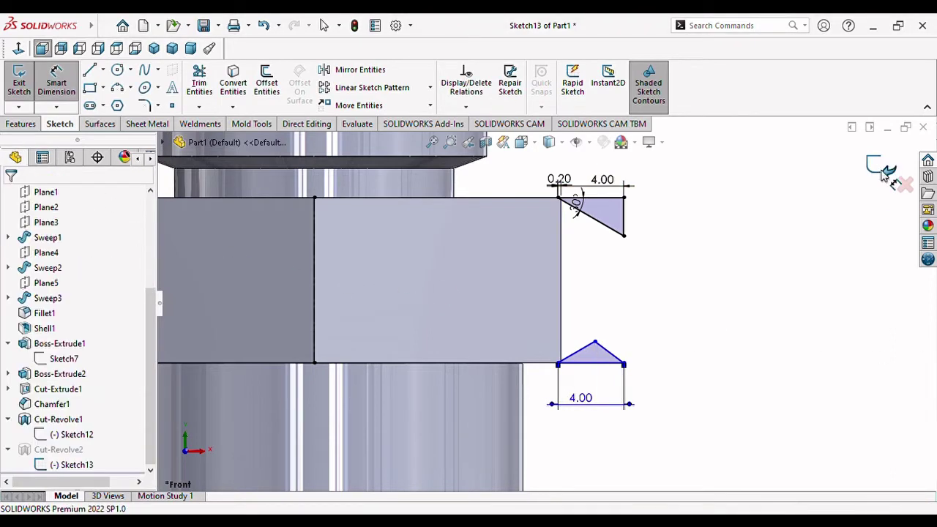
scroll(726, 285, up, 3)
scroll(640, 305, up, 2)
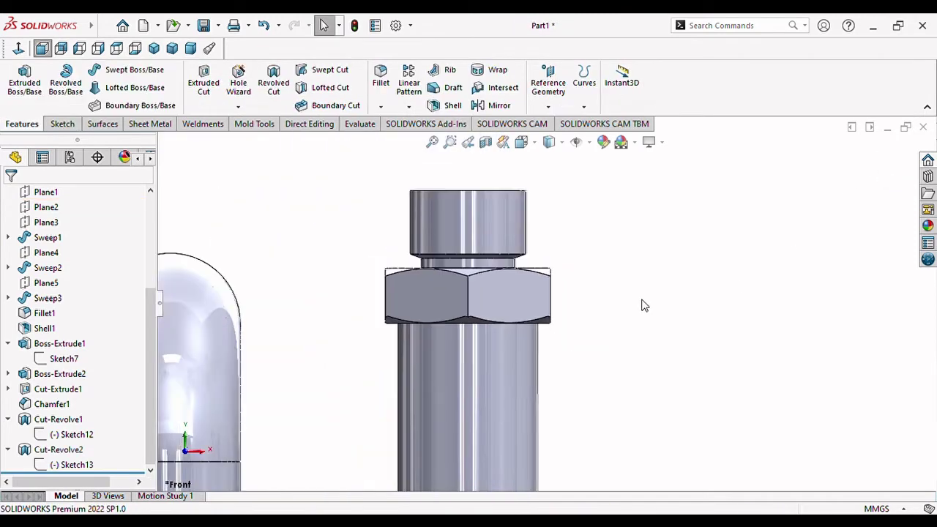
mouse_move(639, 305)
middle_down()
mouse_move(673, 327)
mouse_move(668, 261)
mouse_move(569, 329)
middle_up()
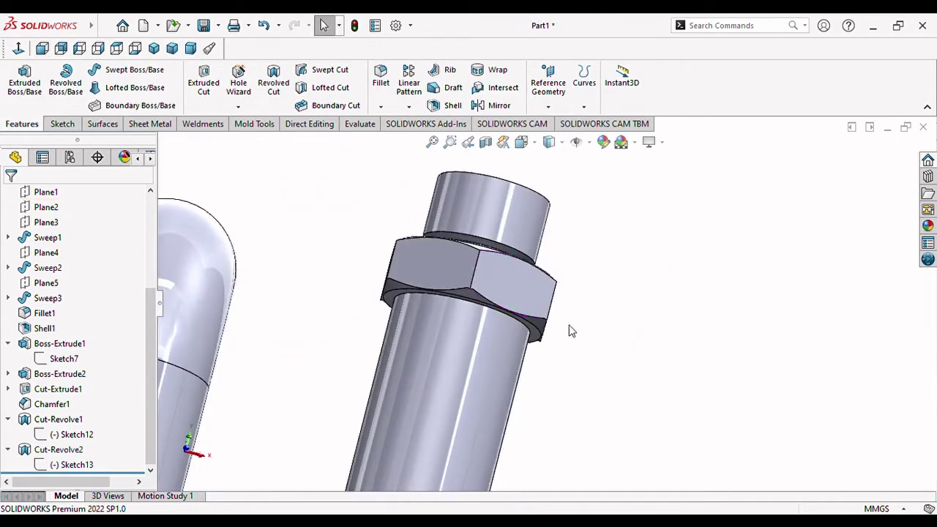
scroll(569, 328, up, 2)
scroll(526, 307, down, 5)
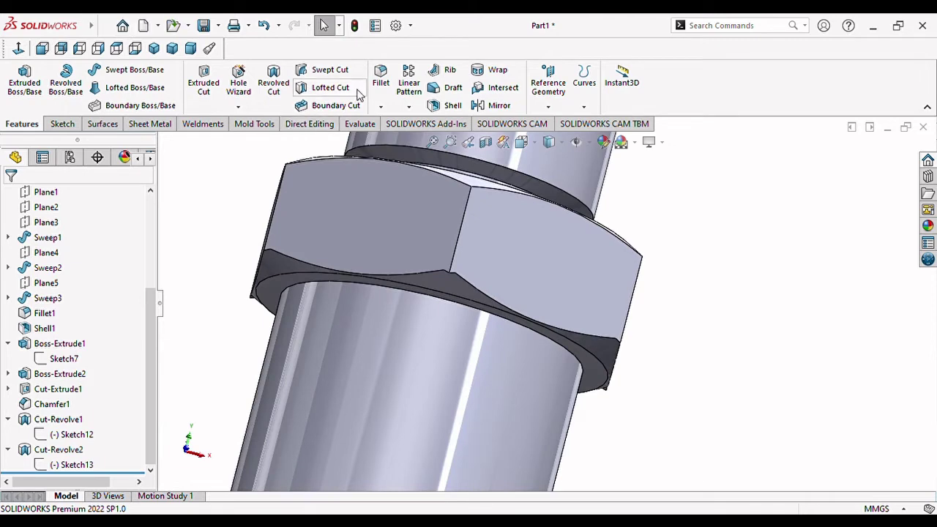
Fillet the edge where the nut meets the tube with a 1 mm radius
click(424, 296)
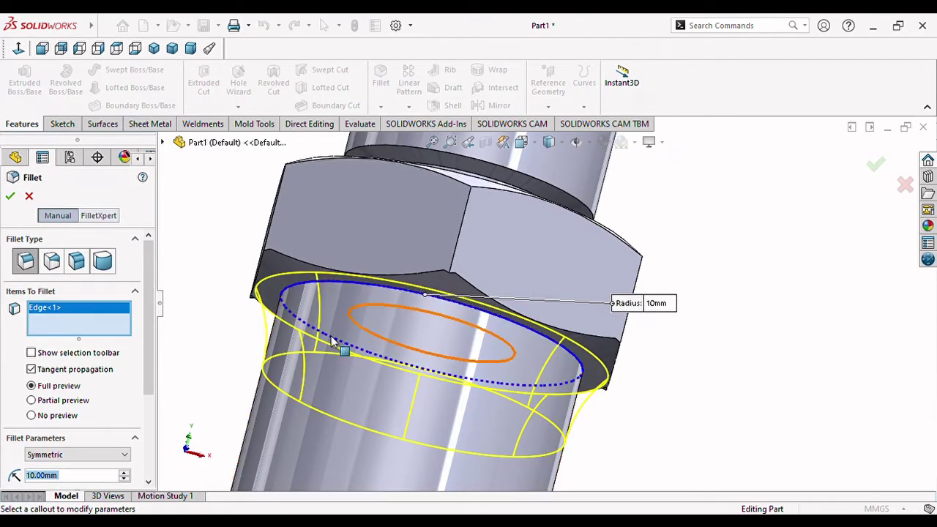
scroll(110, 410, down, 3)
double_click(77, 362)
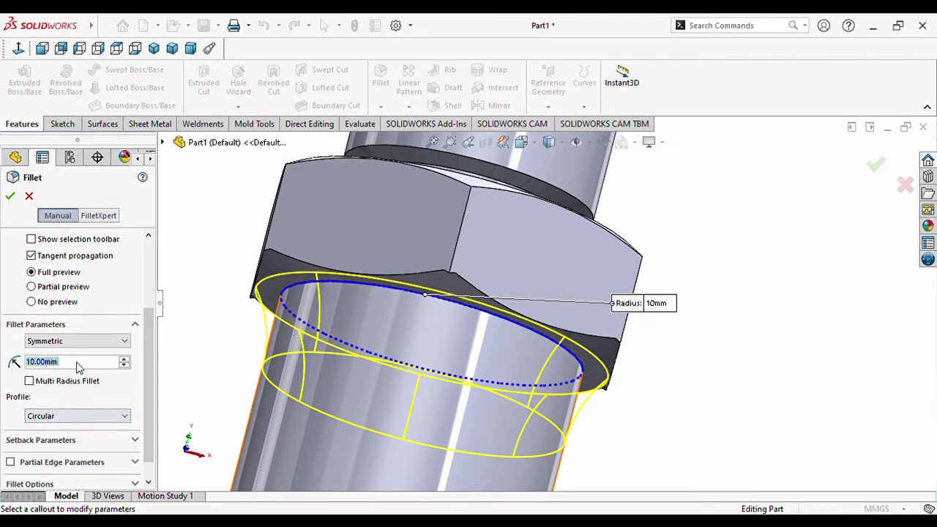
text(1)
key(Return)
click(11, 196)
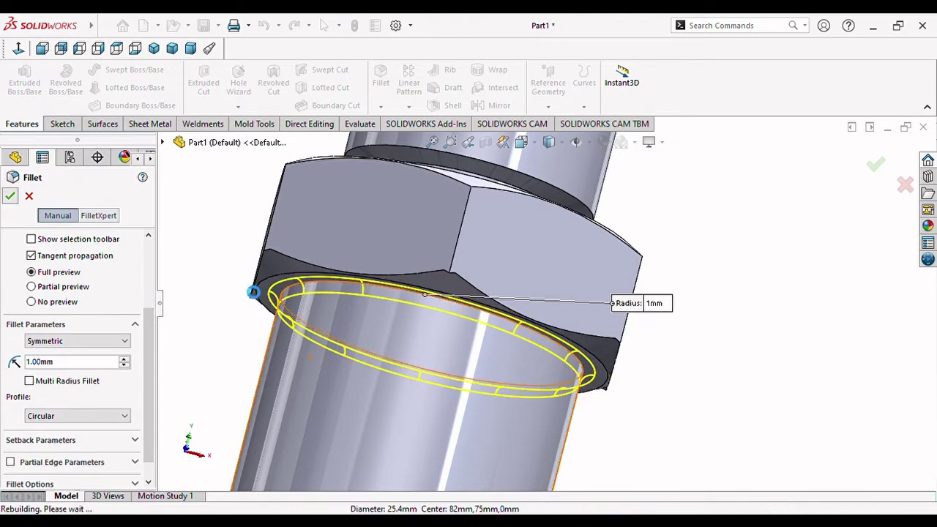
Add a 1 mm fillet to the collar-to-nut-top edge
scroll(473, 234, up, 3)
middle_drag(473, 234, 481, 257)
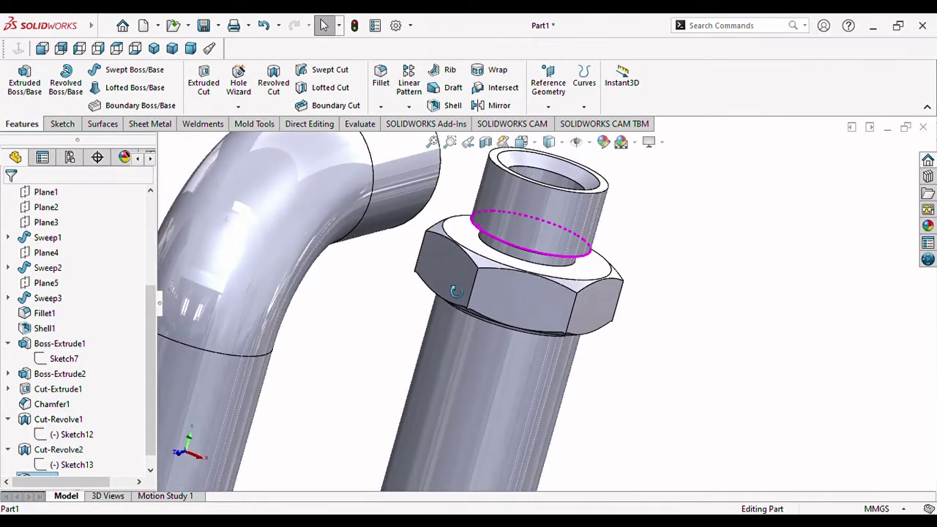
scroll(481, 258, down, 3)
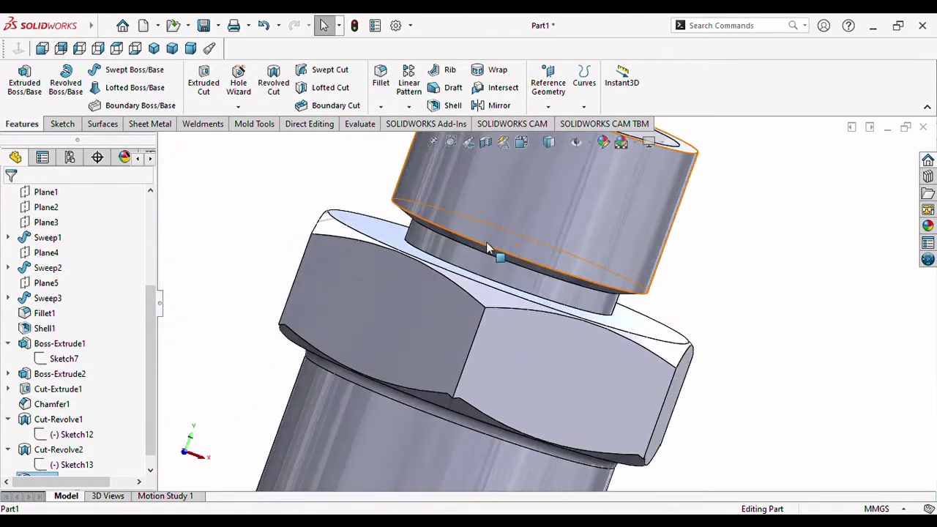
scroll(461, 299, down, 2)
click(461, 300)
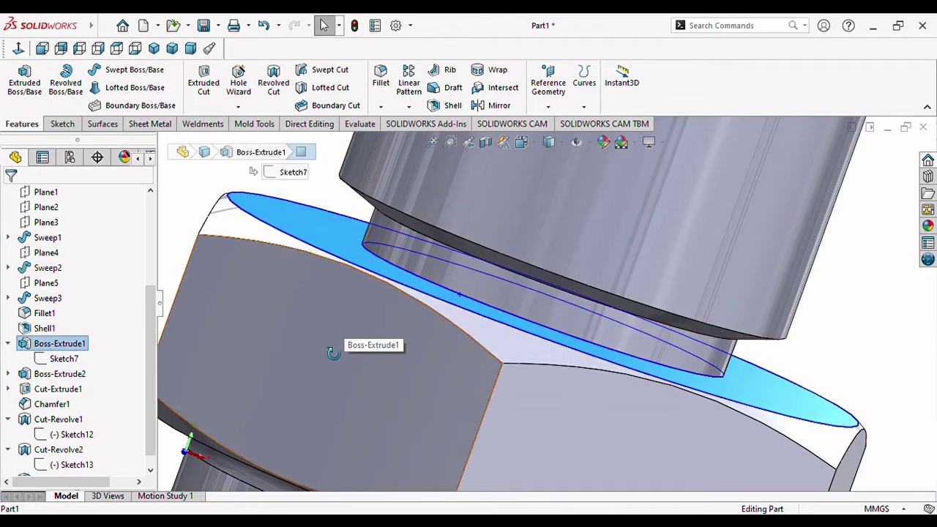
middle_drag(333, 353, 283, 266)
key(Escape)
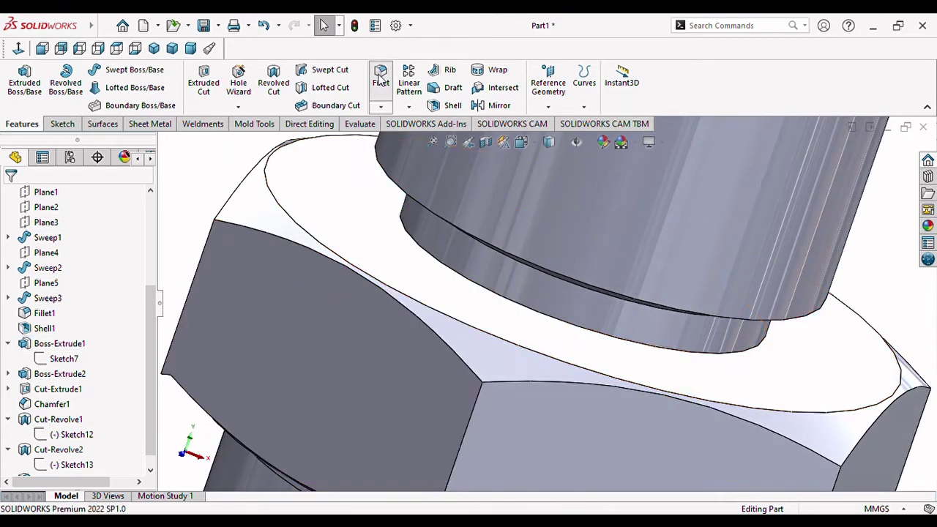
key(Return)
click(463, 278)
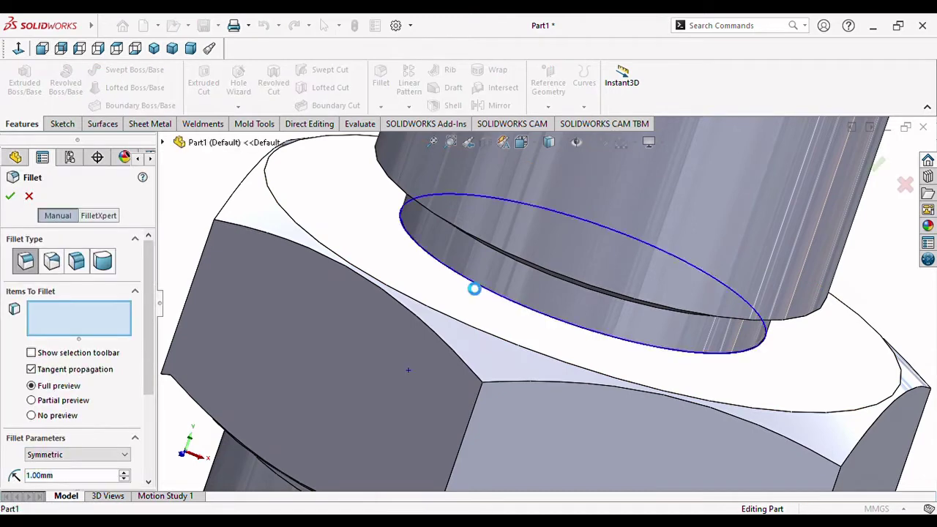
click(10, 198)
mouse_move(422, 381)
middle_down()
mouse_move(414, 389)
mouse_move(470, 375)
mouse_move(477, 326)
middle_up()
scroll(542, 329, down, 5)
scroll(554, 336, down, 3)
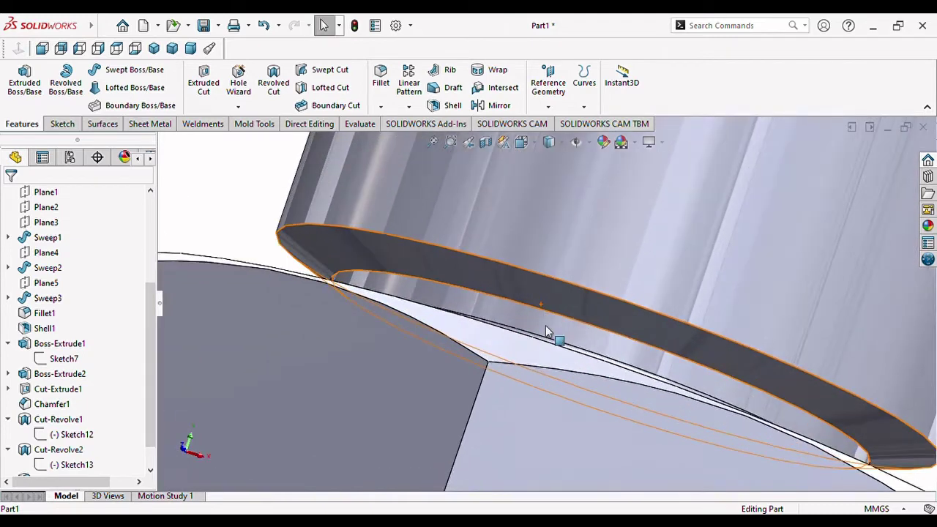
Start a fillet on the collar edge, previewing 3, 5 and 4 mm radii
click(380, 83)
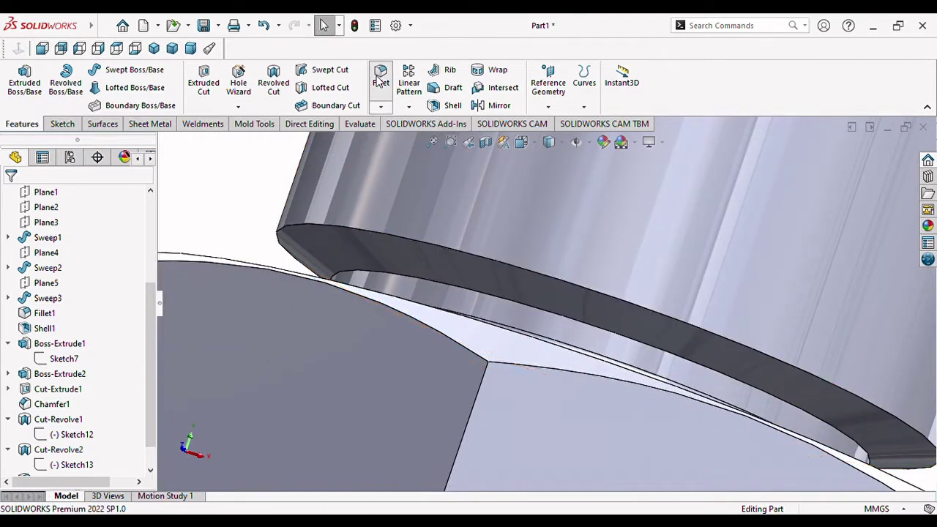
click(578, 322)
scroll(441, 365, up, 5)
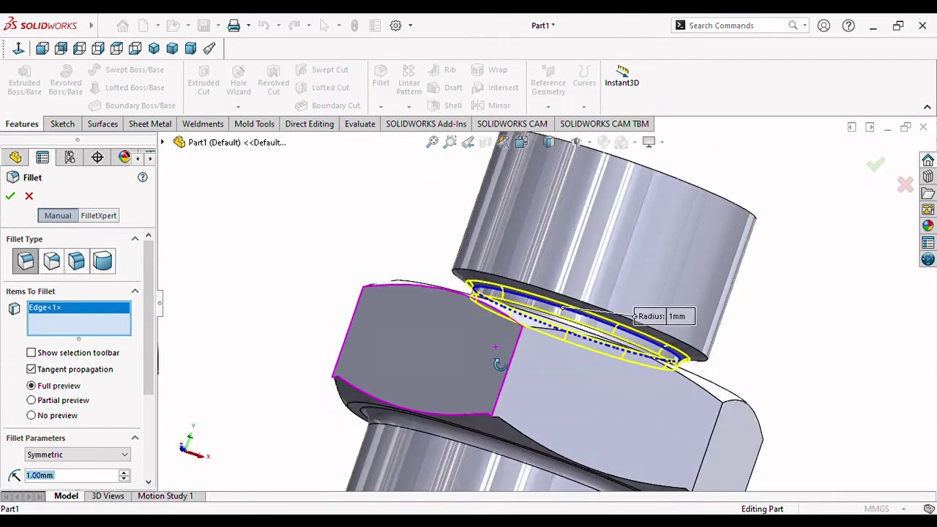
middle_drag(441, 364, 307, 391)
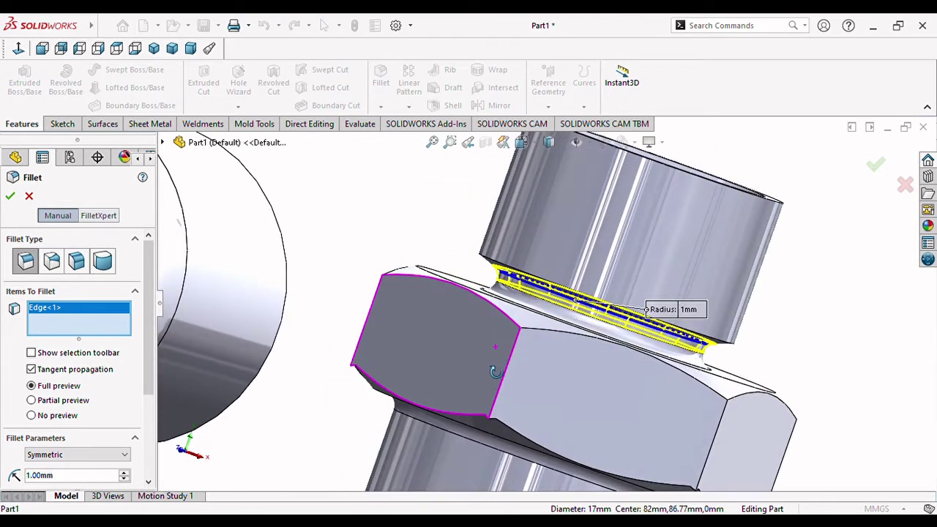
click(126, 473)
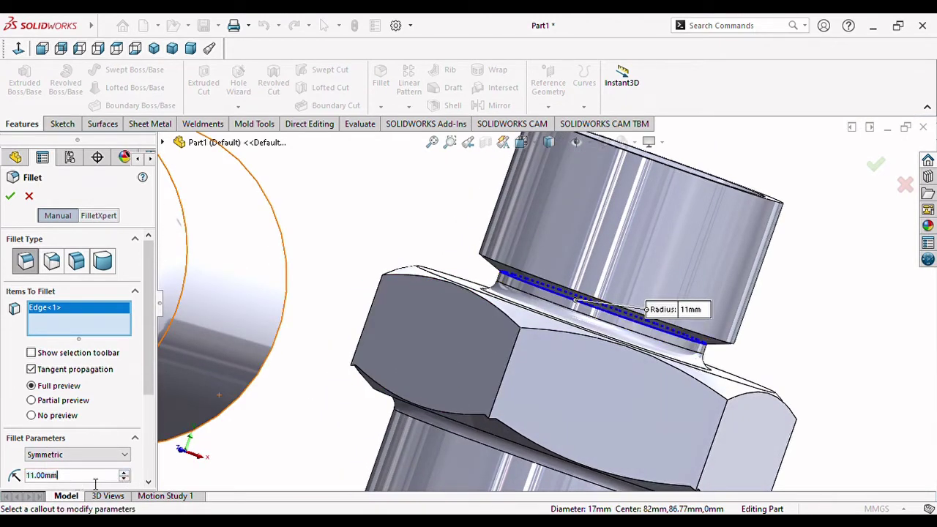
text(3)
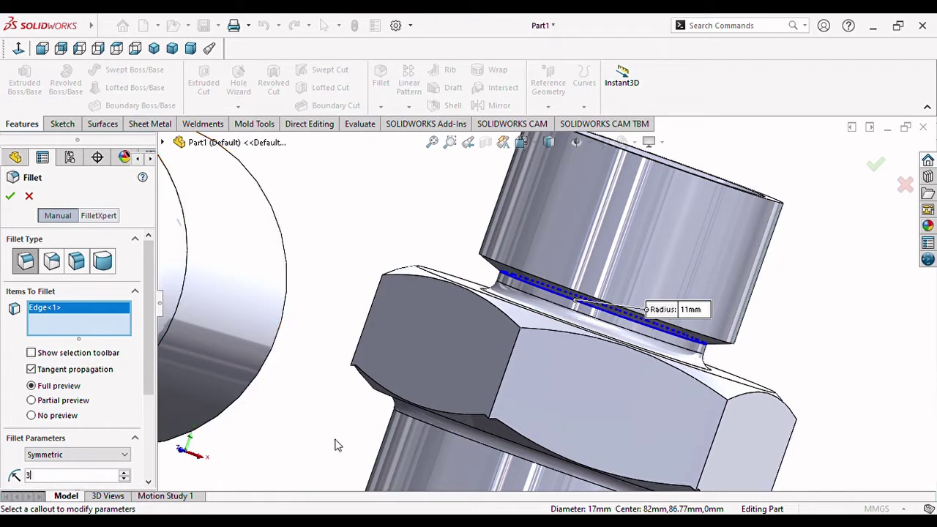
key(Return)
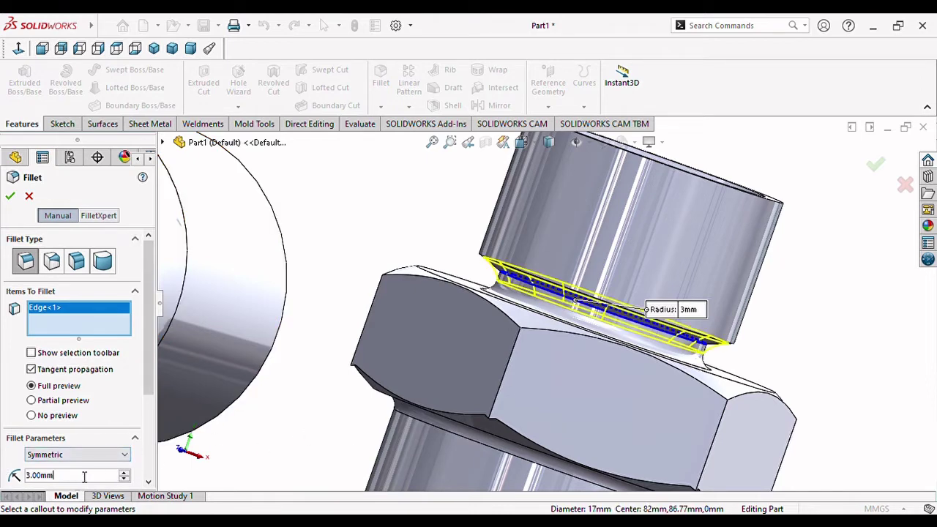
key(Return)
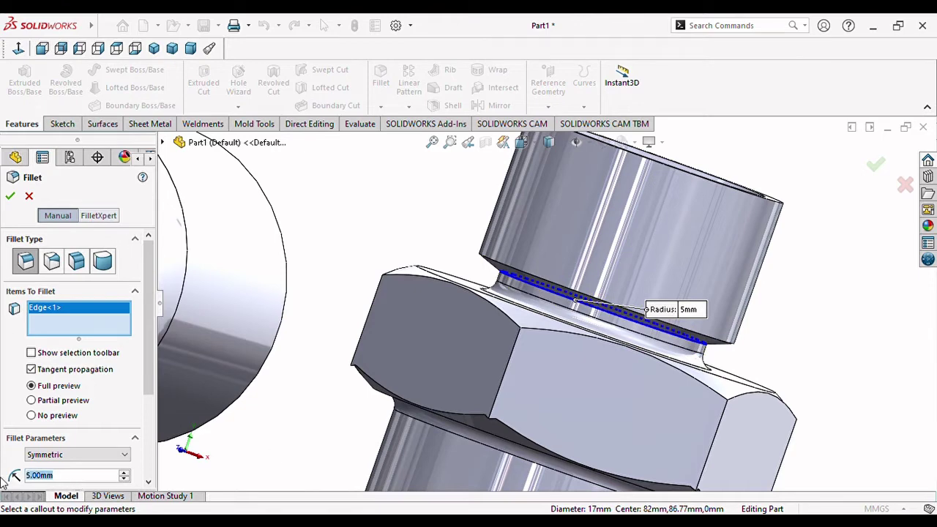
key(Return)
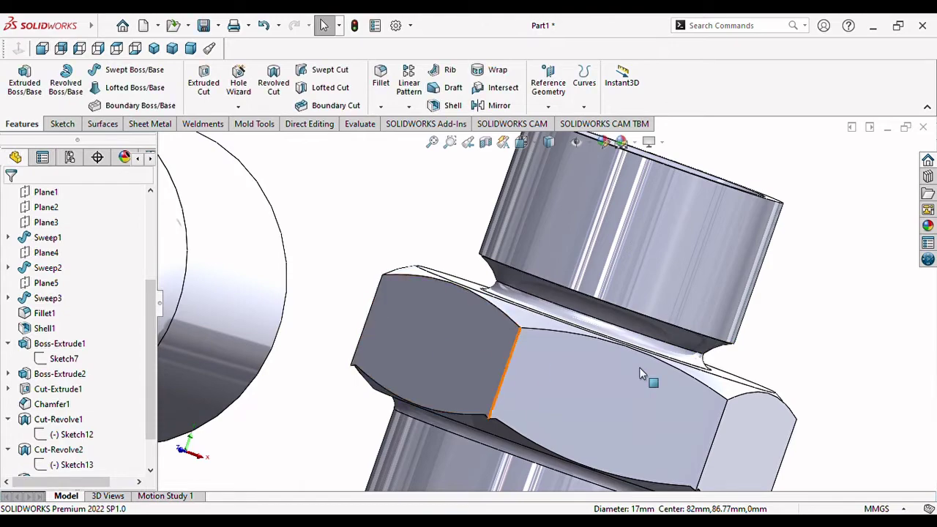
Set the radius to 1 mm and fillet the collar's top outer edge
scroll(621, 308, down, 3)
middle_drag(621, 308, 530, 377)
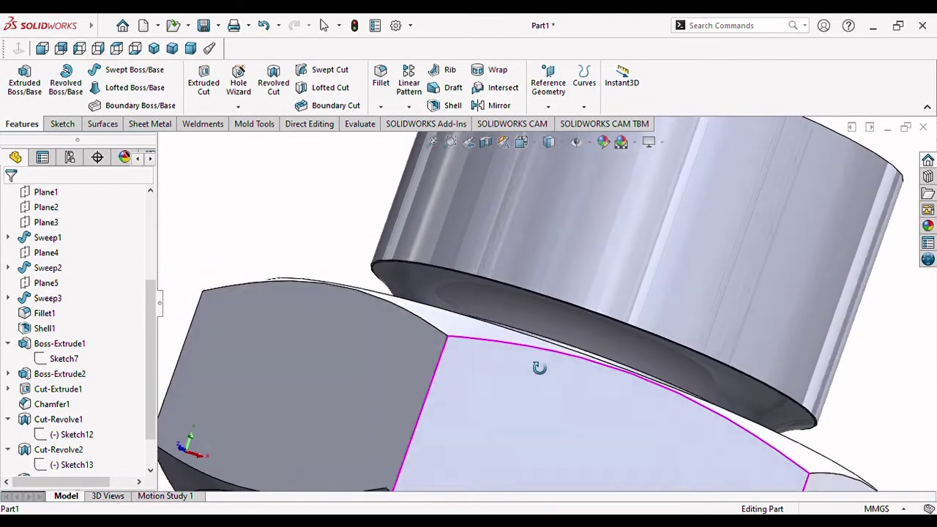
scroll(530, 378, up, 2)
scroll(637, 388, up, 3)
scroll(659, 387, up, 3)
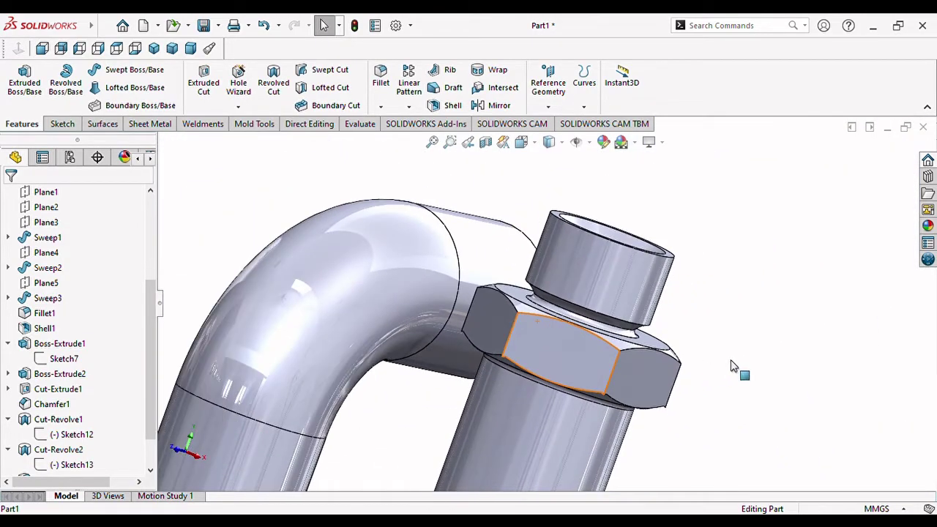
scroll(736, 370, up, 2)
mouse_move(754, 329)
middle_down()
mouse_move(764, 394)
mouse_move(695, 309)
middle_up()
scroll(695, 309, down, 3)
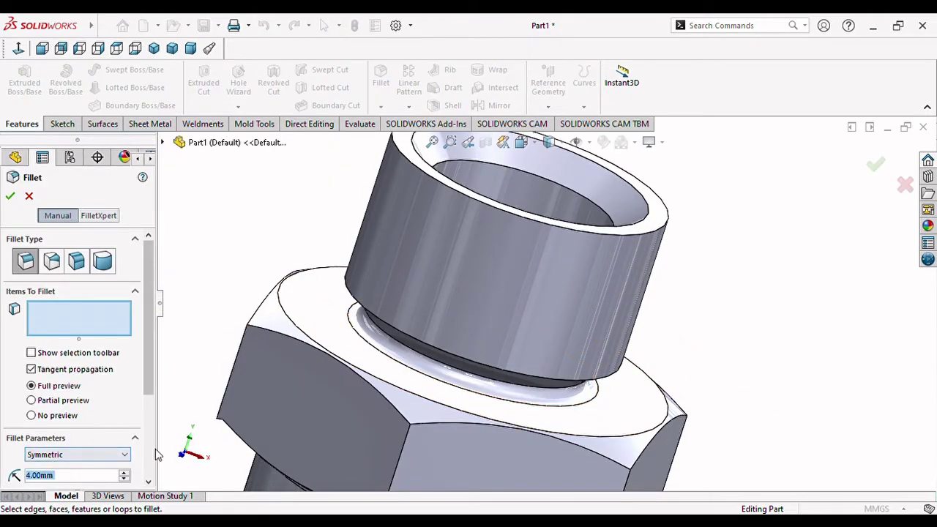
text(1)
key(Tab)
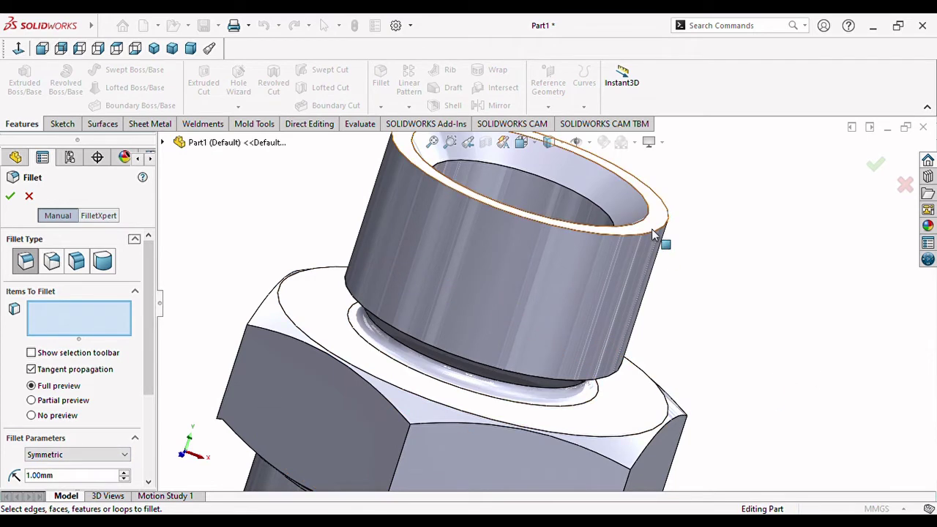
click(654, 233)
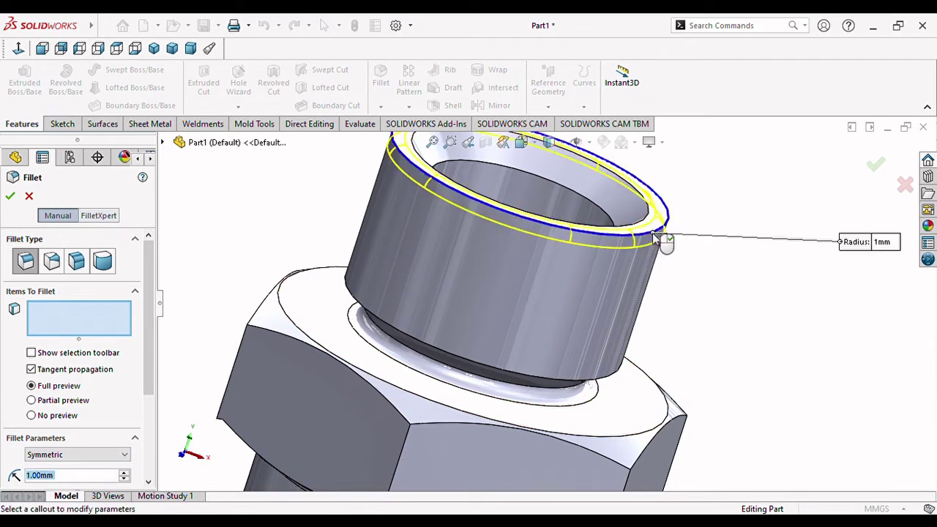
click(11, 197)
scroll(512, 337, up, 3)
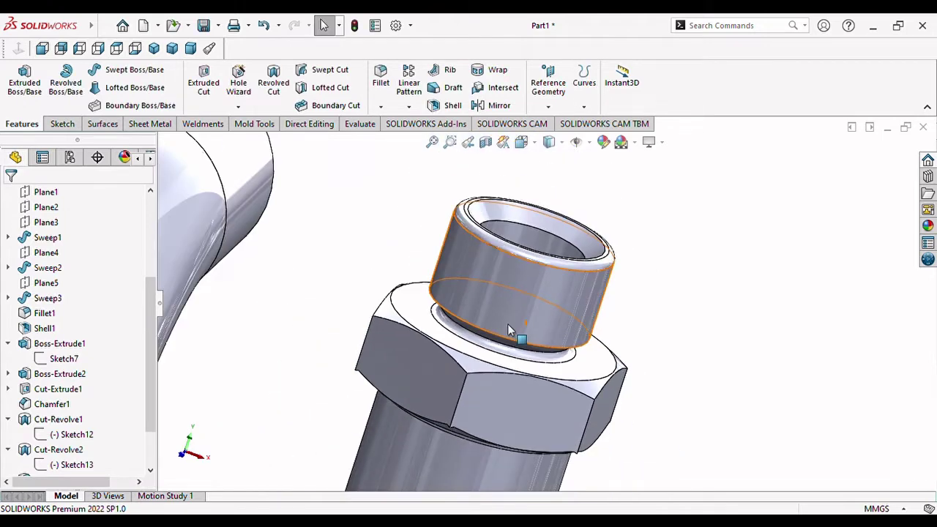
scroll(624, 307, up, 3)
middle_drag(624, 307, 619, 352)
scroll(562, 295, down, 3)
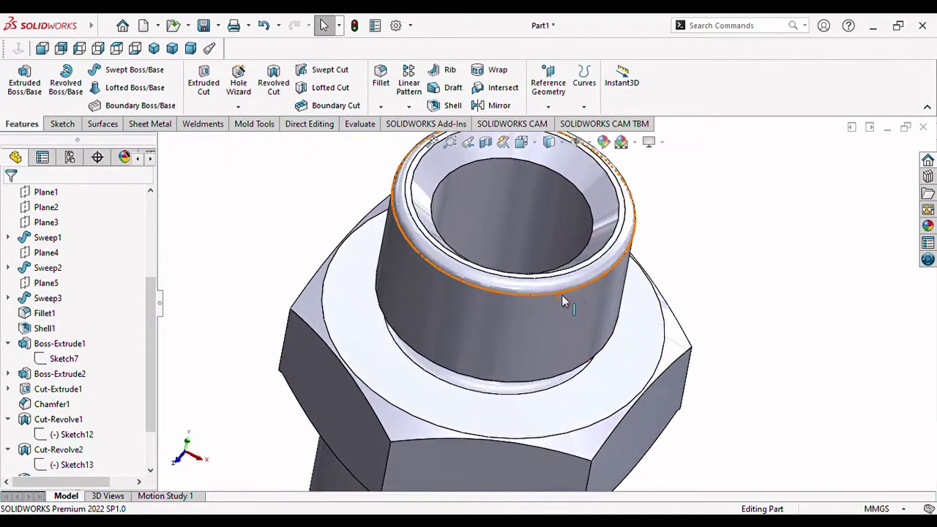
scroll(570, 311, down, 2)
scroll(570, 310, up, 3)
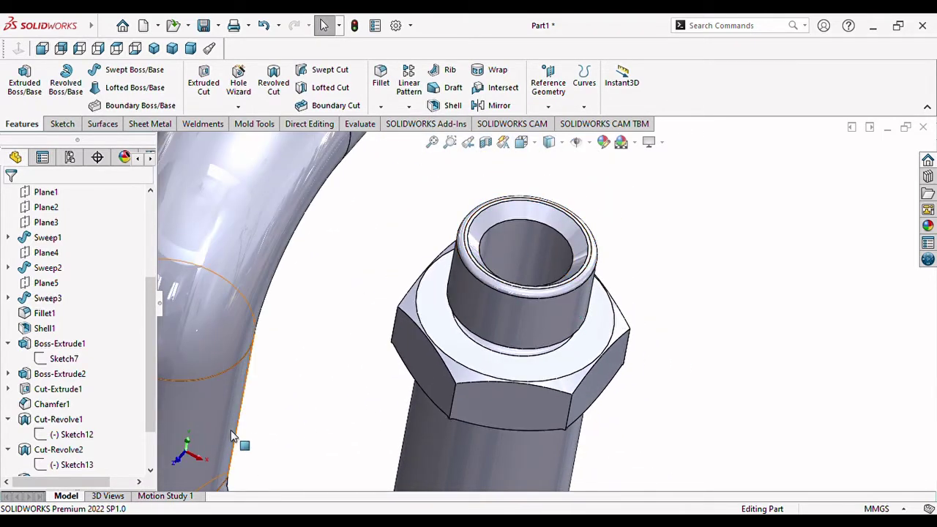
Undo the last change, then chamfer the collar's top rim at 1 mm
click(268, 29)
scroll(757, 272, down, 2)
scroll(718, 328, down, 2)
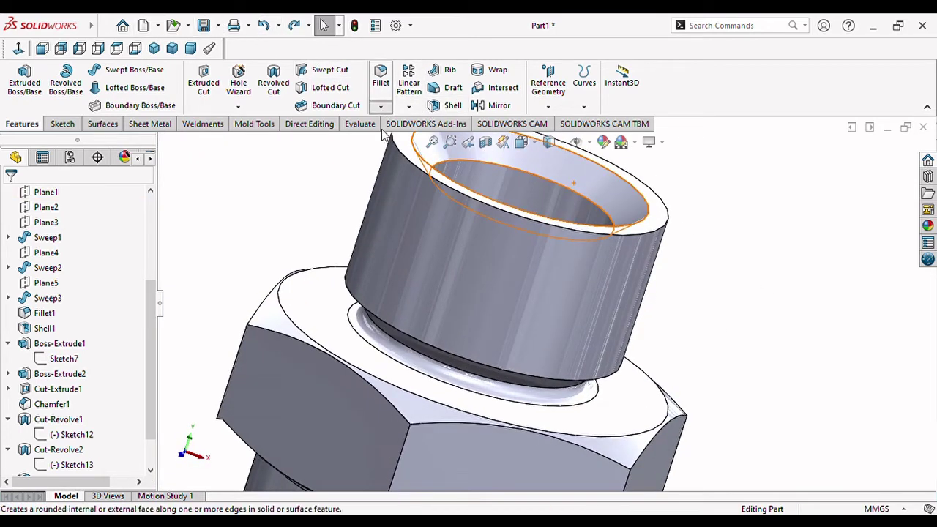
key(Return)
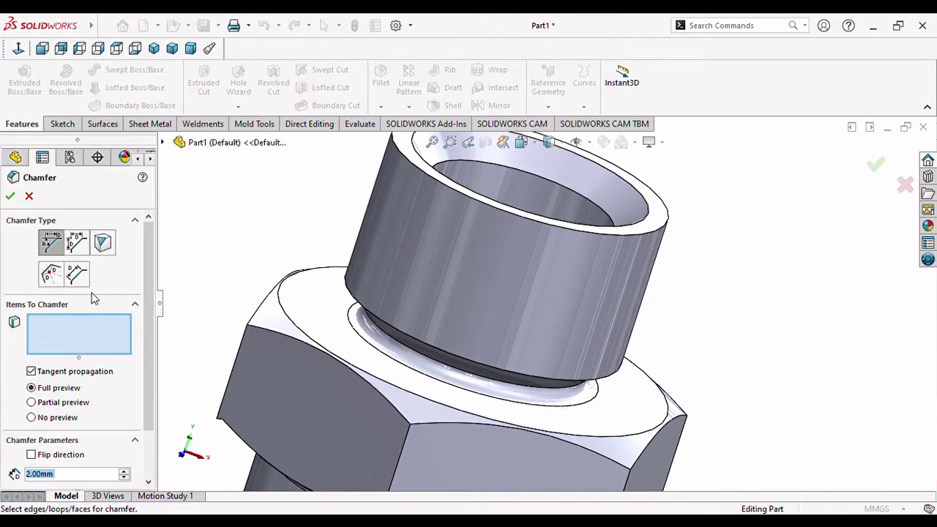
text(1)
click(676, 224)
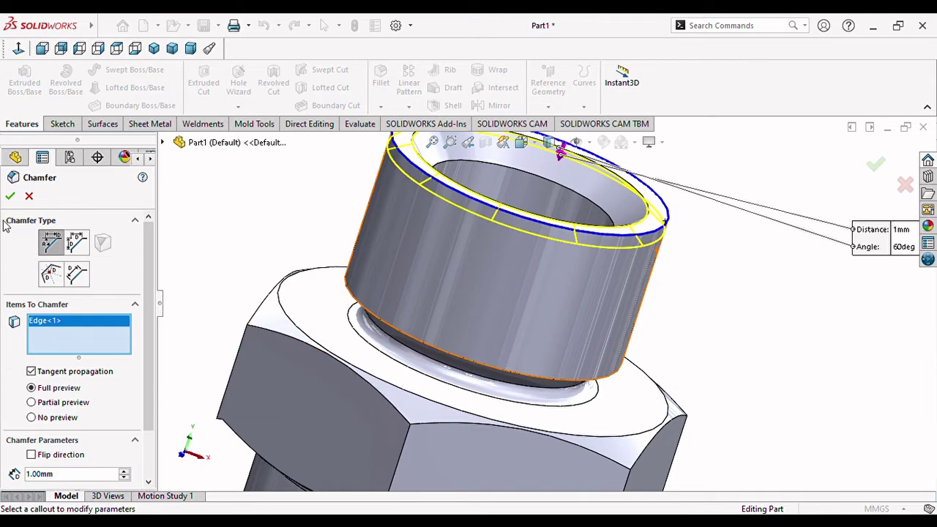
click(10, 198)
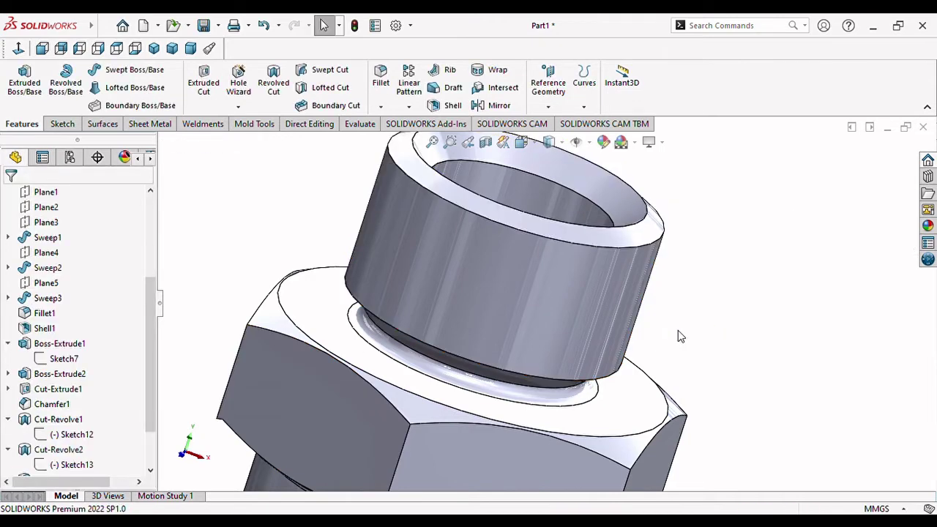
Edit Chamfer2 to a 0.5 mm distance at 60°
scroll(678, 330, up, 2)
mouse_move(668, 339)
middle_down()
mouse_move(701, 330)
mouse_move(696, 378)
mouse_move(575, 258)
middle_up()
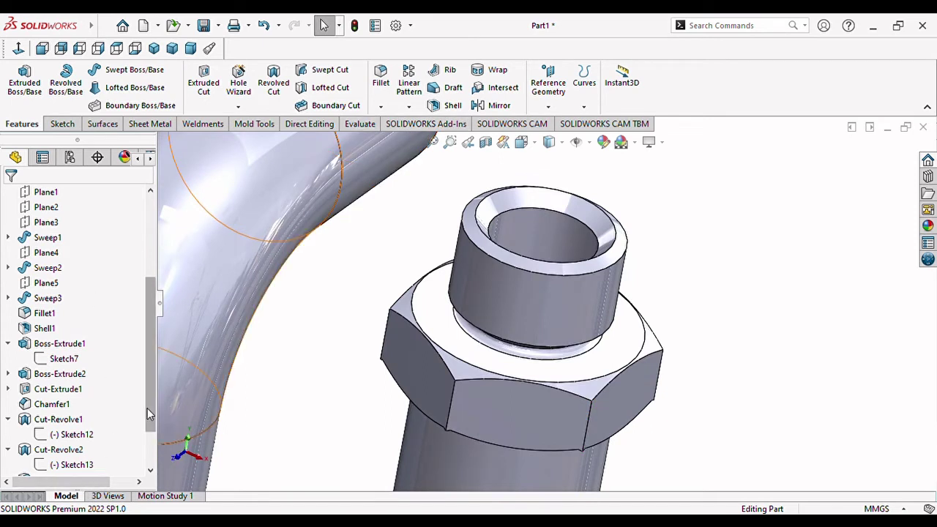
scroll(73, 439, down, 2)
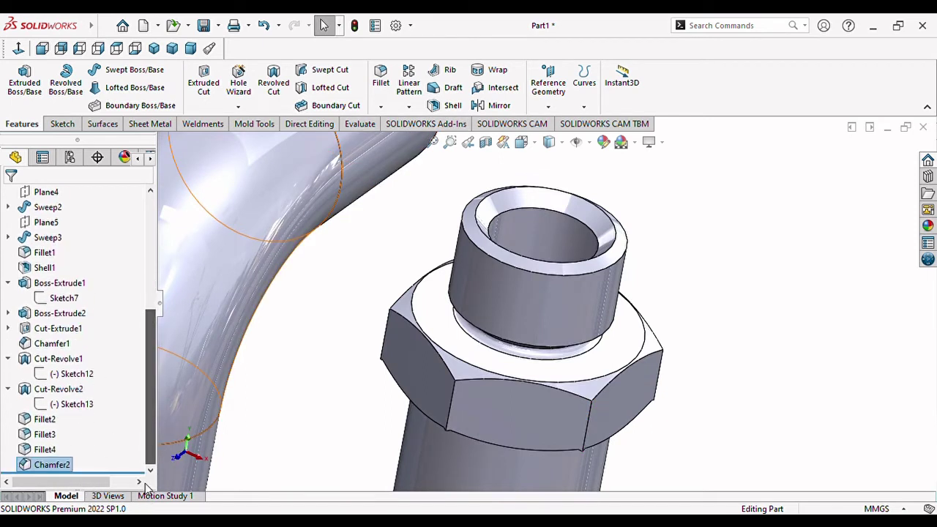
click(67, 421)
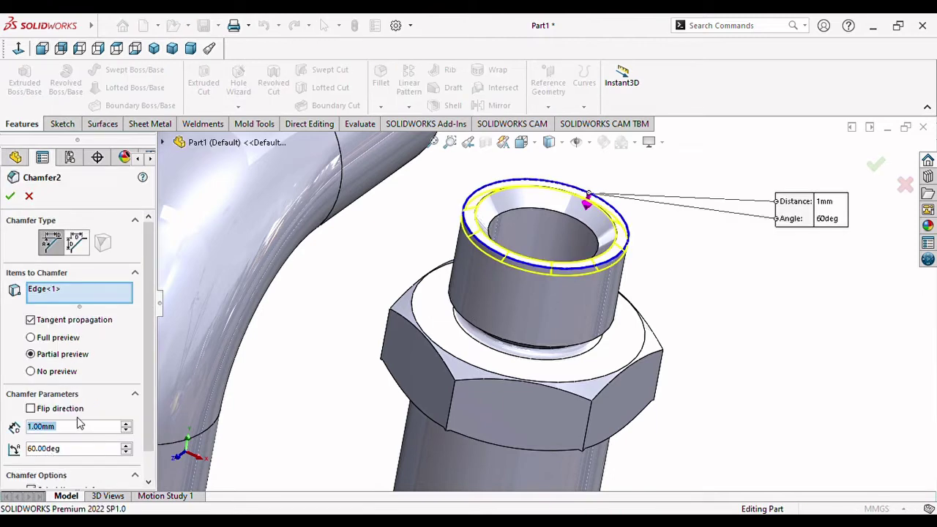
text(0.5)
key(Return)
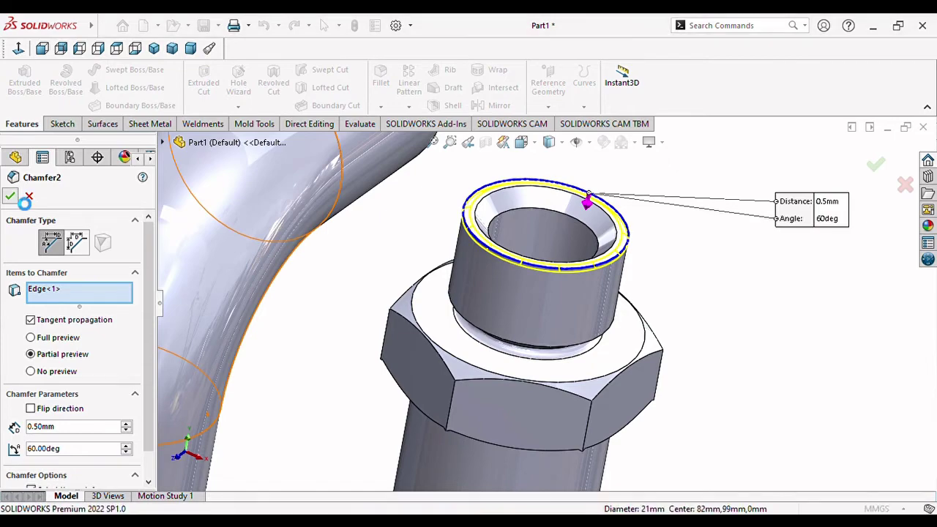
click(10, 196)
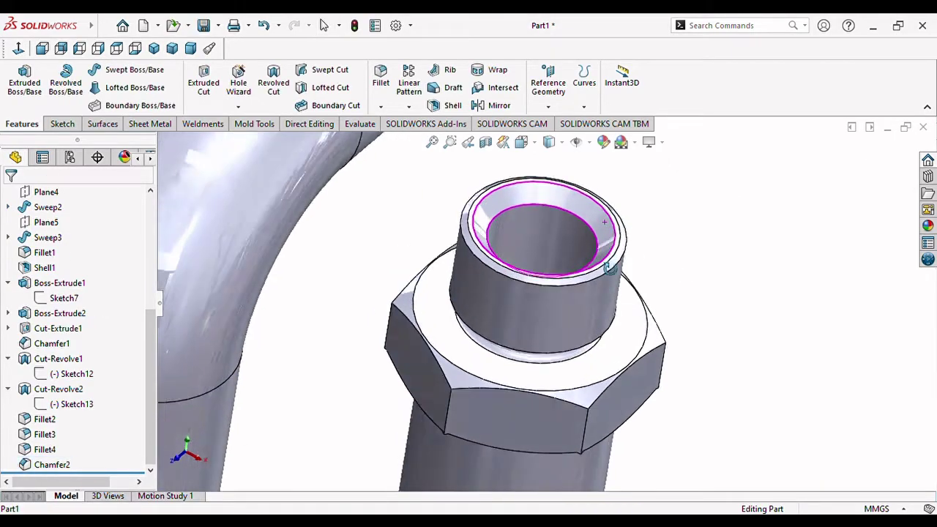
scroll(549, 278, up, 3)
scroll(555, 353, up, 2)
mouse_move(555, 352)
middle_down()
mouse_move(546, 279)
mouse_move(533, 316)
middle_up()
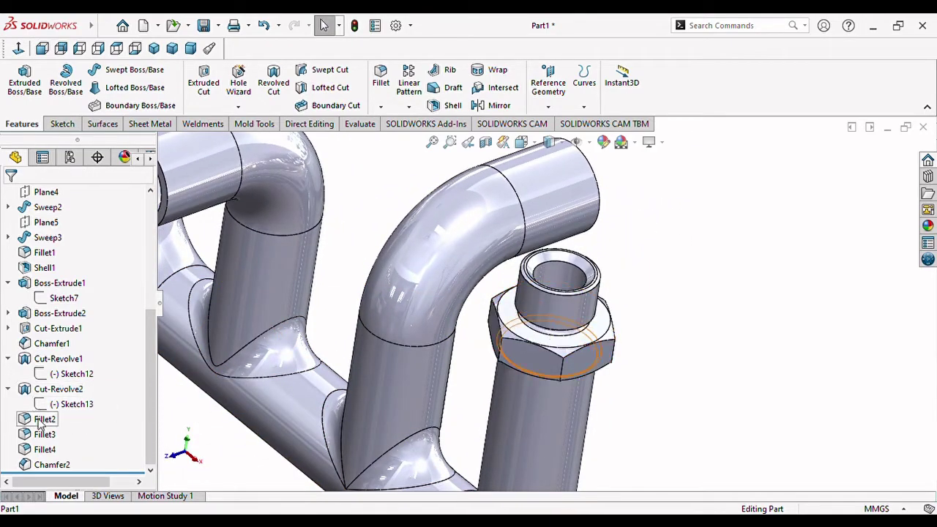
Edit Chamfer1 on the collar bore edge to 60°, keeping its 2 mm distance
click(41, 349)
text(30)
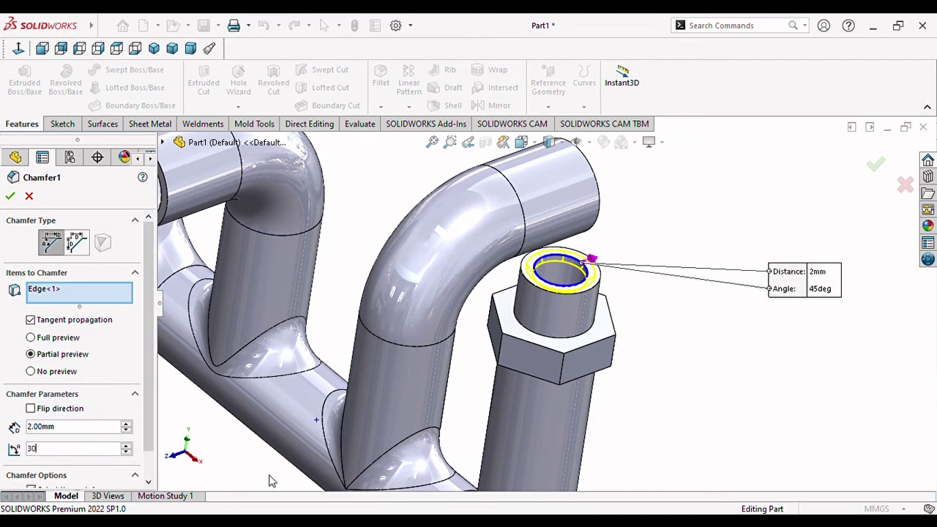
key(Return)
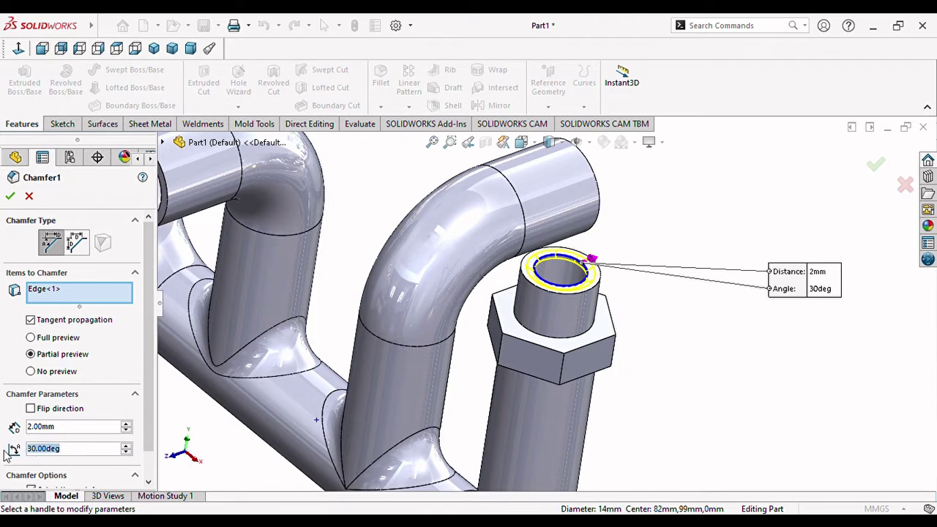
text(60)
key(Return)
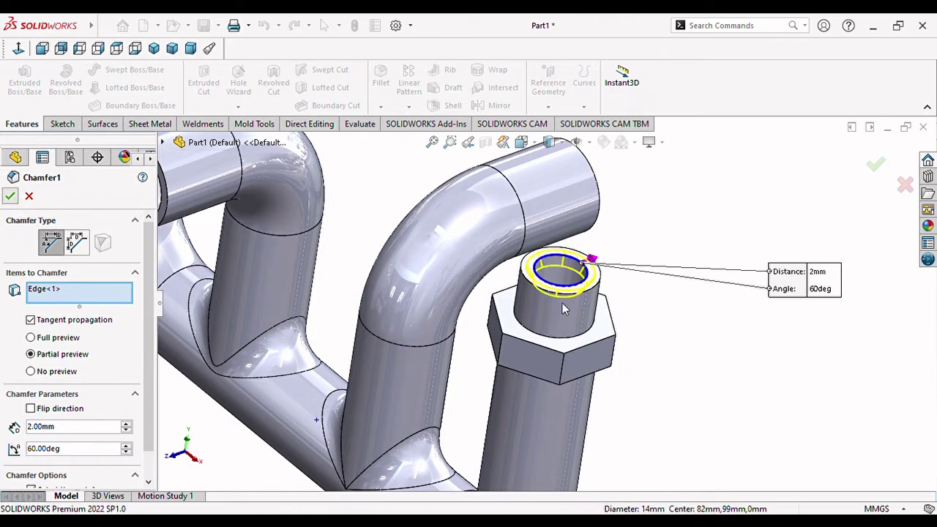
key(Return)
scroll(561, 296, down, 3)
scroll(701, 387, down, 3)
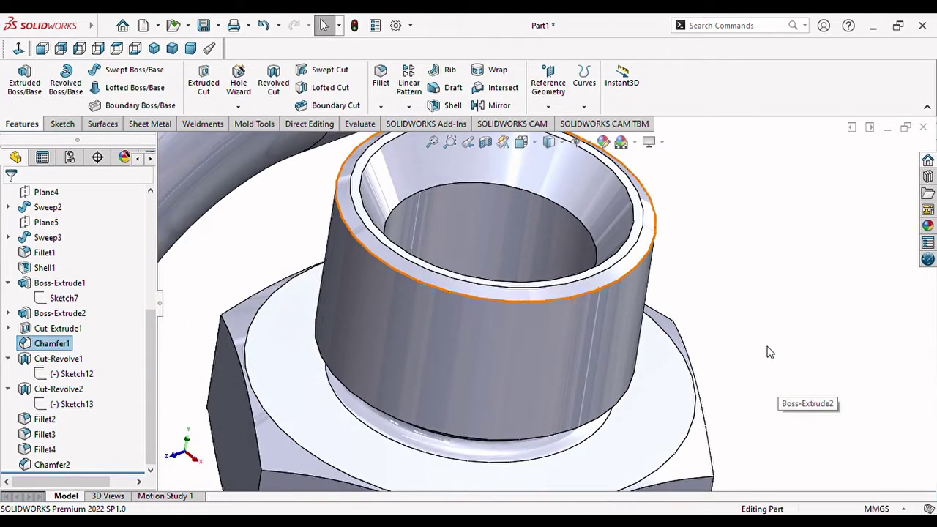
mouse_move(768, 349)
middle_down()
mouse_move(778, 330)
mouse_move(798, 368)
mouse_move(575, 341)
mouse_move(647, 344)
mouse_move(534, 383)
middle_up()
scroll(680, 349, up, 3)
scroll(680, 350, down, 2)
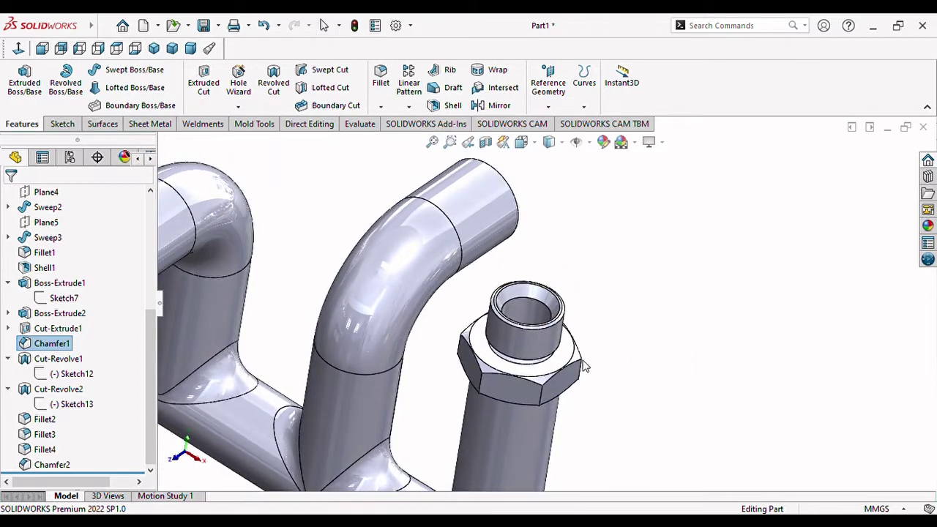
scroll(531, 341, down, 2)
scroll(531, 341, up, 2)
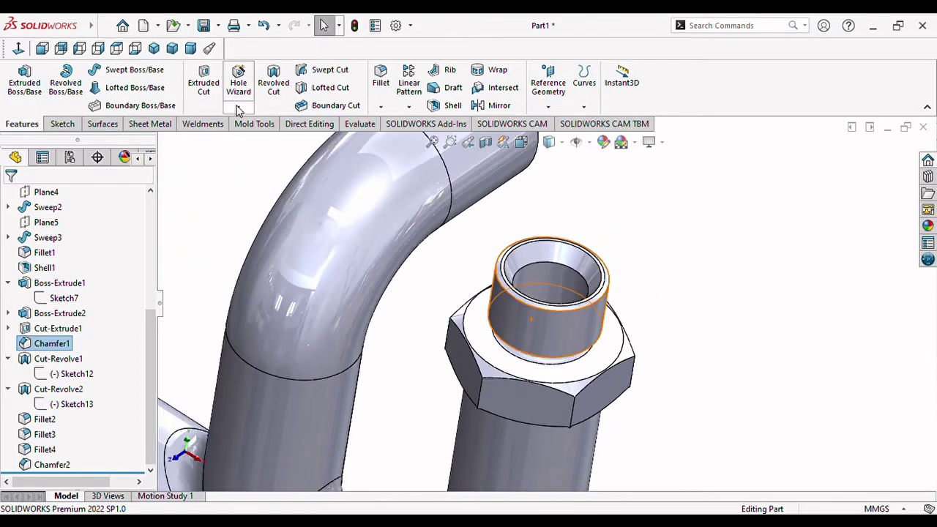
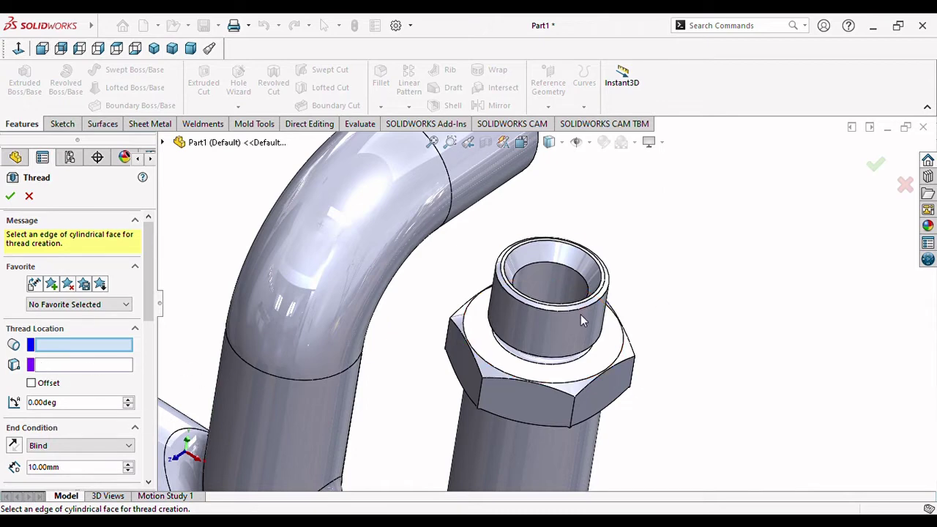
Pick the fitting's top rim above the hex nut as the thread location
scroll(609, 302, down, 5)
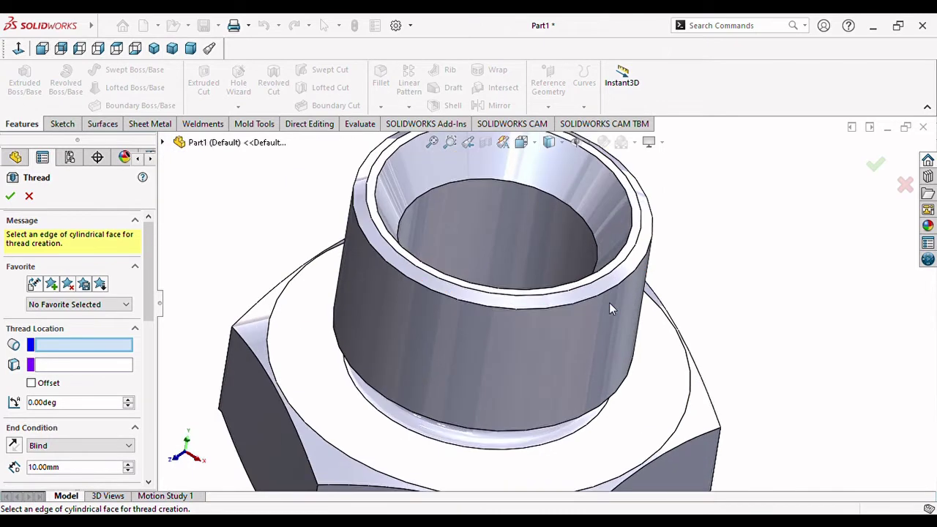
click(552, 306)
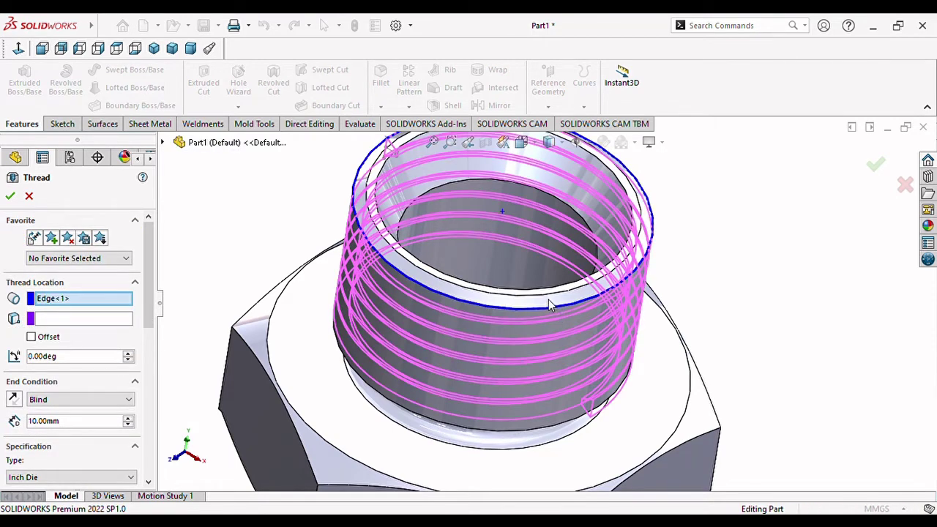
scroll(549, 301, up, 3)
scroll(549, 301, up, 3)
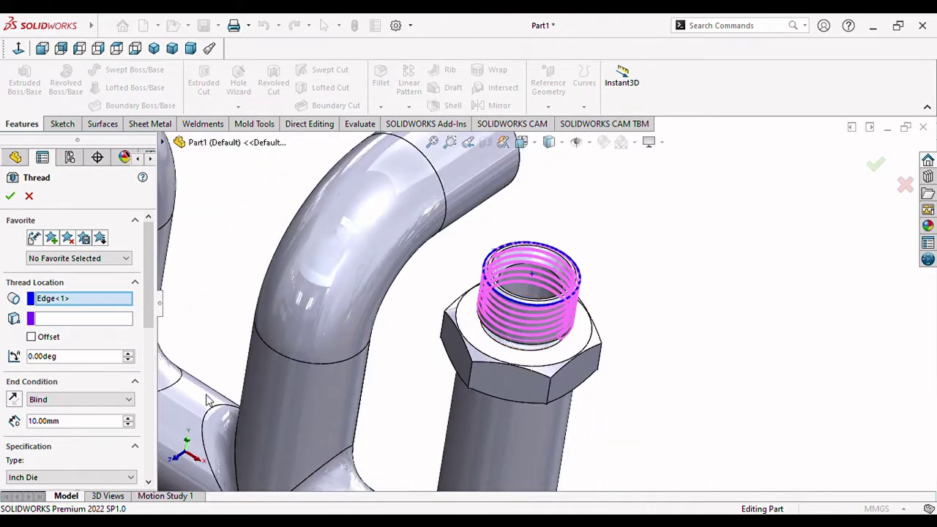
scroll(125, 304, down, 2)
scroll(124, 306, down, 2)
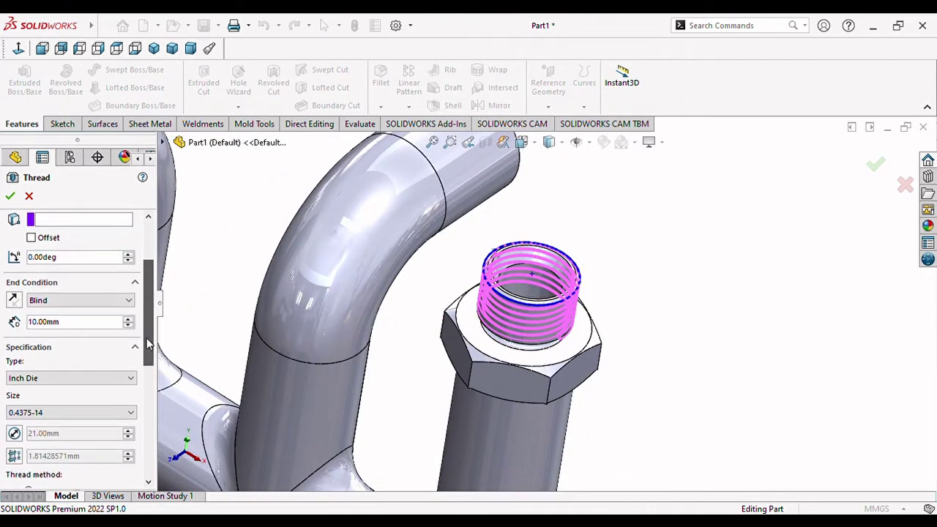
scroll(123, 308, down, 2)
text(13)
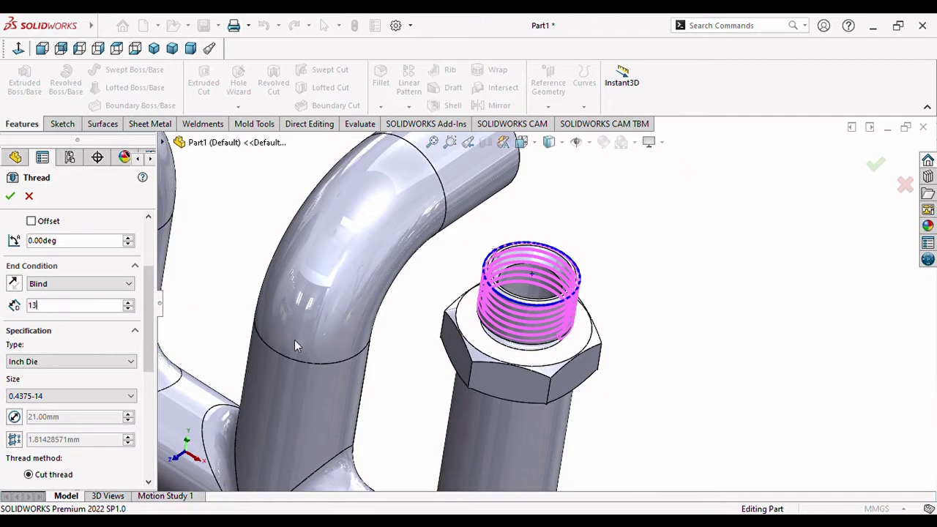
Set the thread's Blind depth to 11.00 mm, checking the preview around the fitting
mouse_move(370, 374)
middle_down()
mouse_move(393, 358)
mouse_move(751, 368)
middle_up()
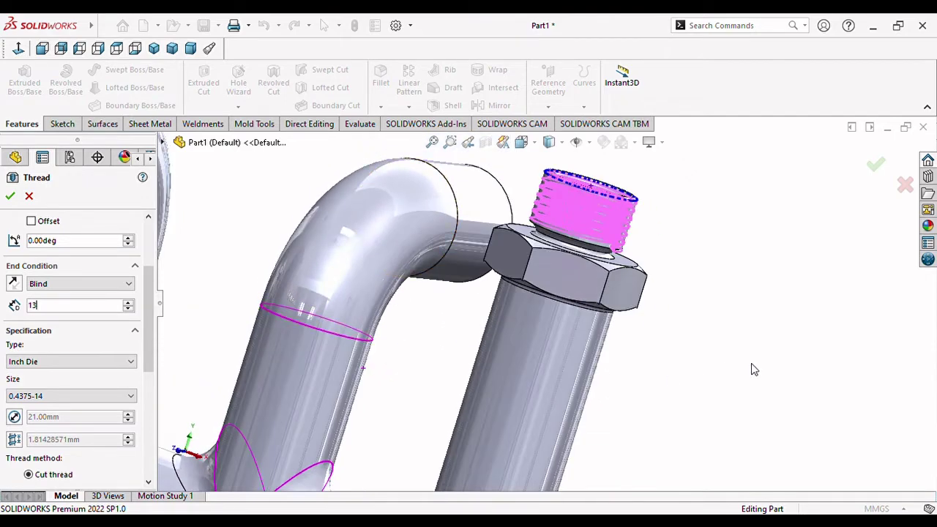
scroll(568, 256, down, 3)
mouse_move(567, 263)
middle_down()
mouse_move(755, 331)
mouse_move(762, 347)
middle_up()
drag(77, 312, 7, 312)
text(10)
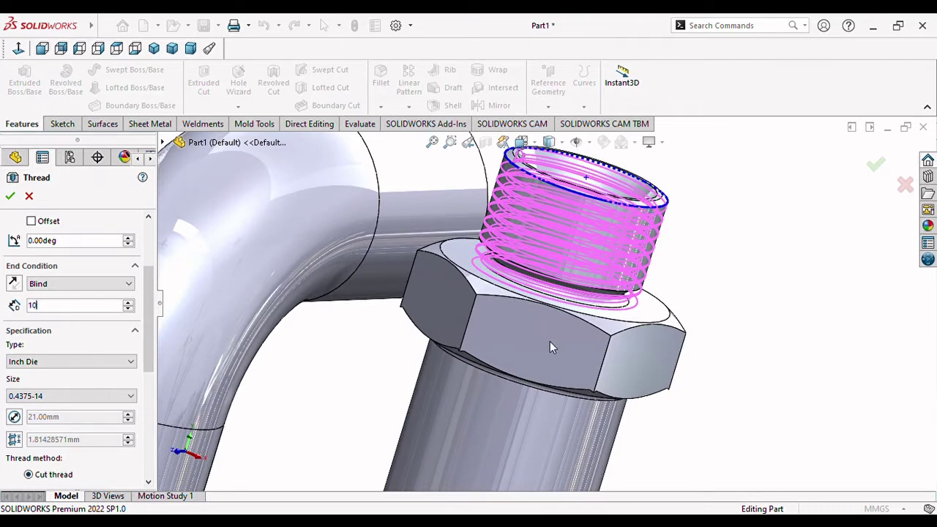
key(Return)
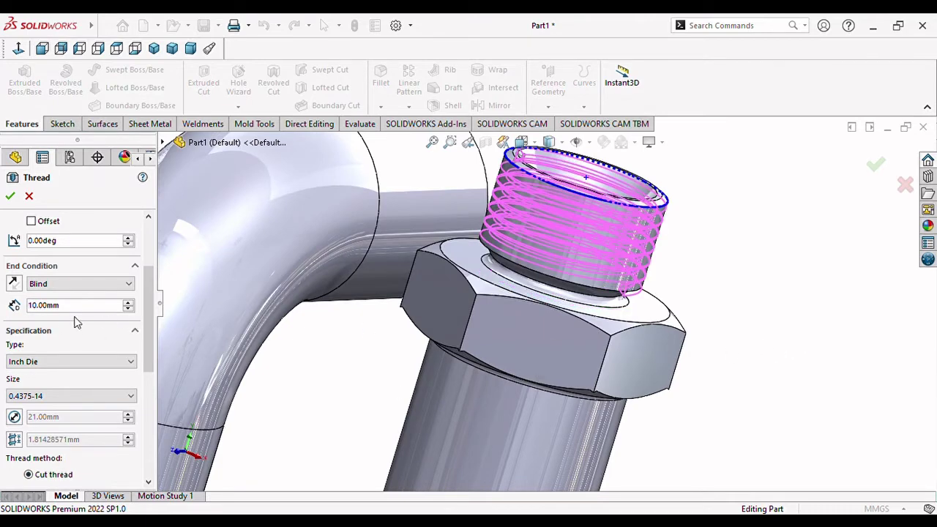
text(12)
key(Return)
mouse_move(711, 410)
middle_down()
mouse_move(703, 389)
mouse_move(677, 377)
middle_up()
drag(59, 305, 8, 312)
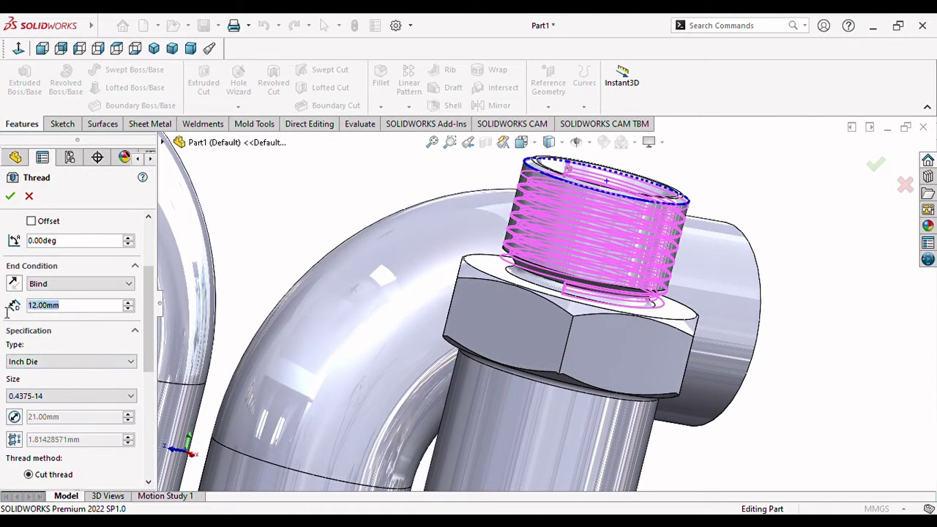
text(11)
key(Return)
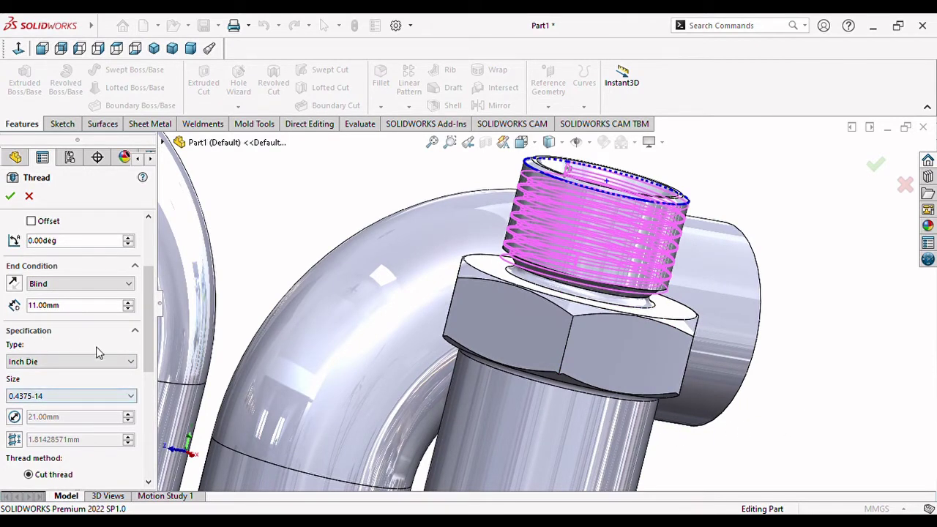
mouse_move(148, 335)
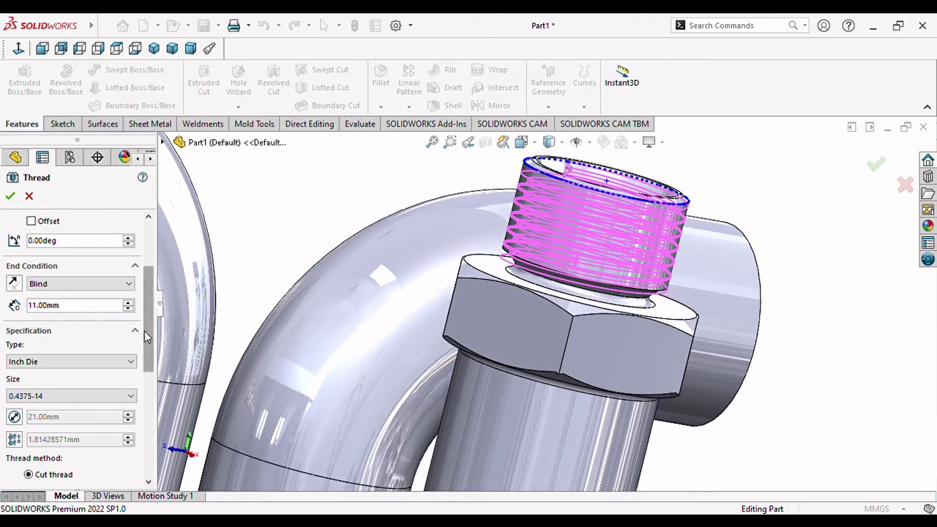
drag(145, 332, 146, 376)
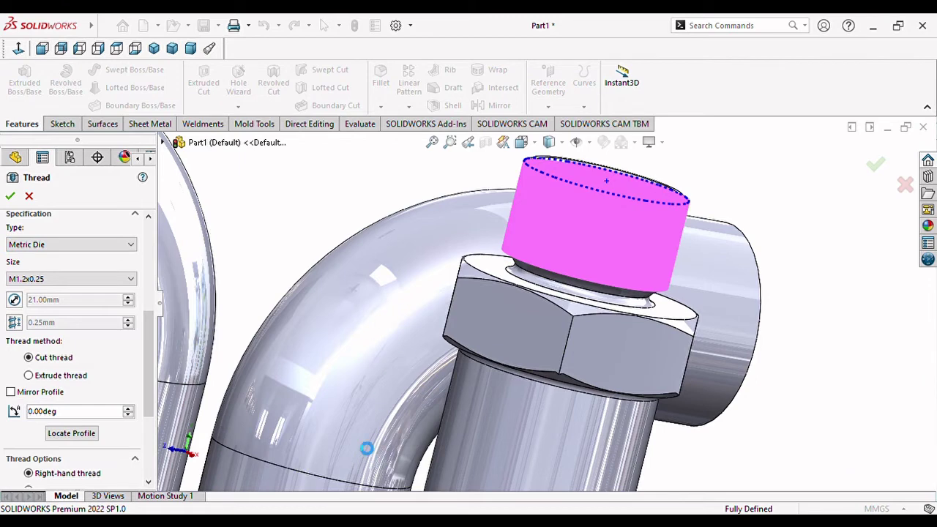
Choose M22x1.5 from the Metric Die sizes, giving 1.50 mm pitch and 21 mm diameter
scroll(137, 326, down, 1)
scroll(135, 327, down, 2)
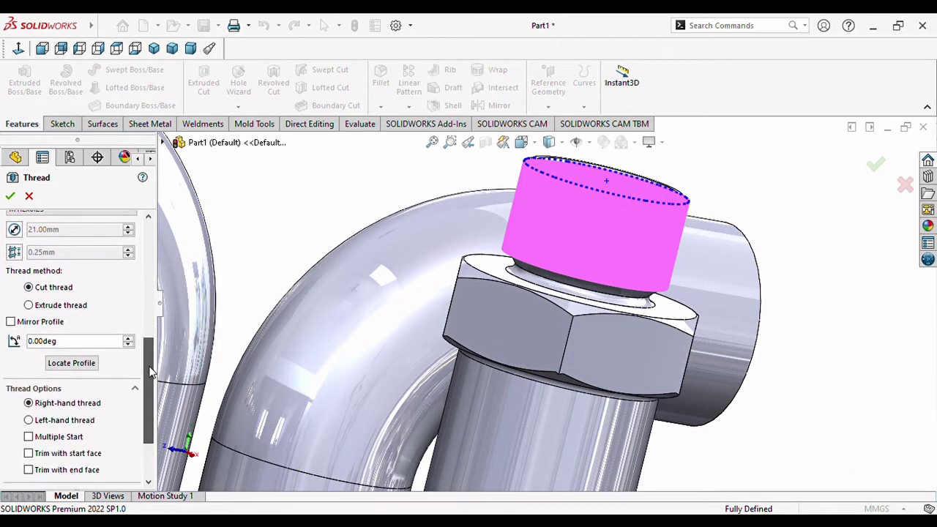
scroll(131, 328, up, 1)
scroll(125, 329, up, 1)
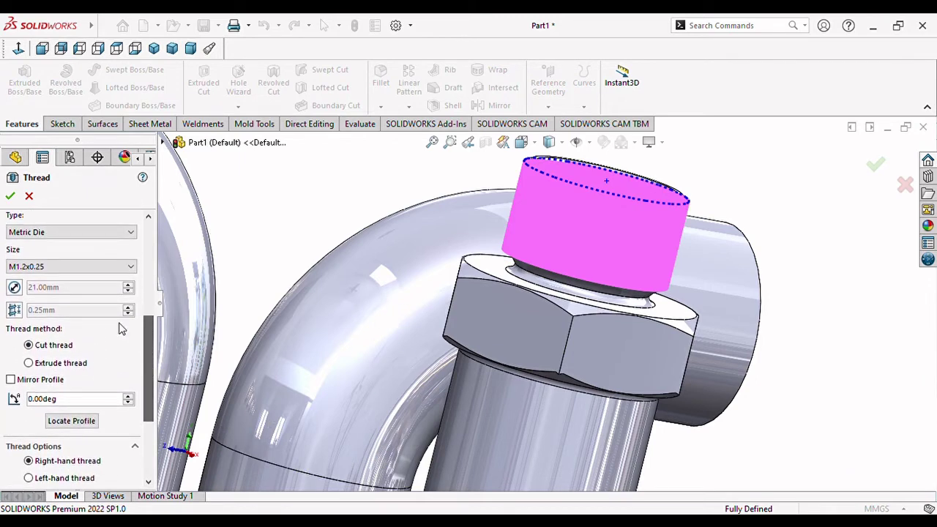
click(131, 270)
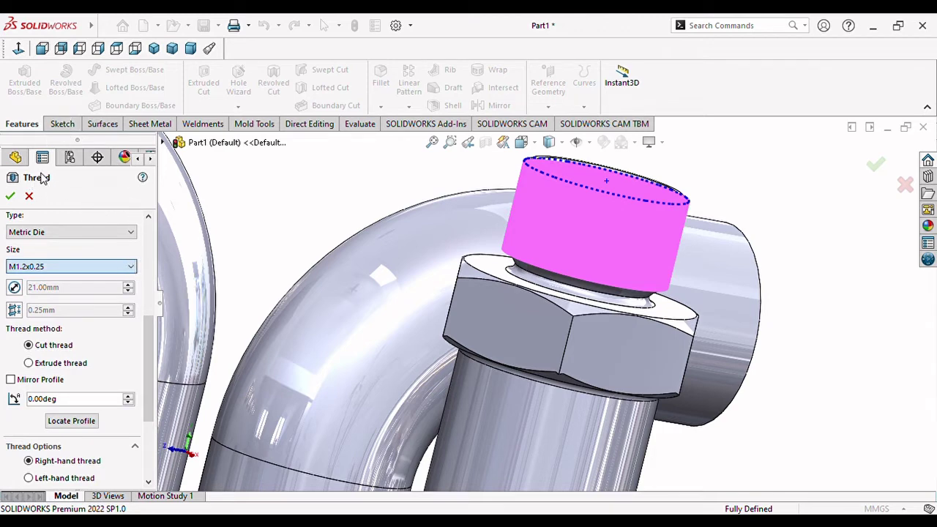
text(M22x1.5)
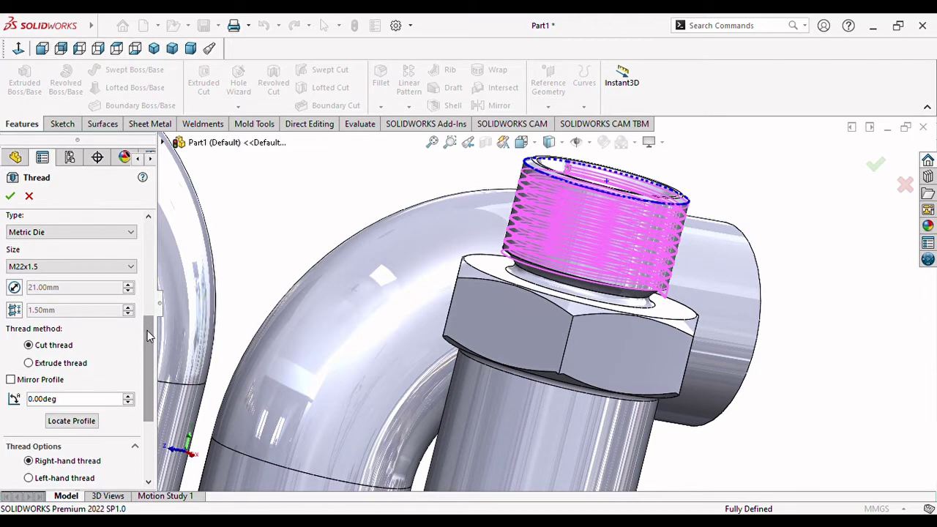
mouse_move(153, 339)
mouse_down()
mouse_move(149, 326)
mouse_move(150, 356)
mouse_up()
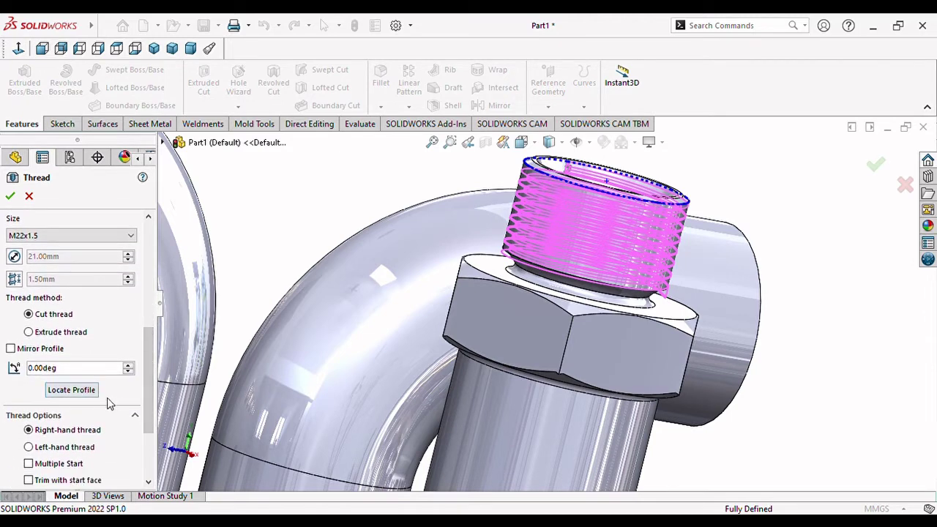
scroll(158, 399, up, 5)
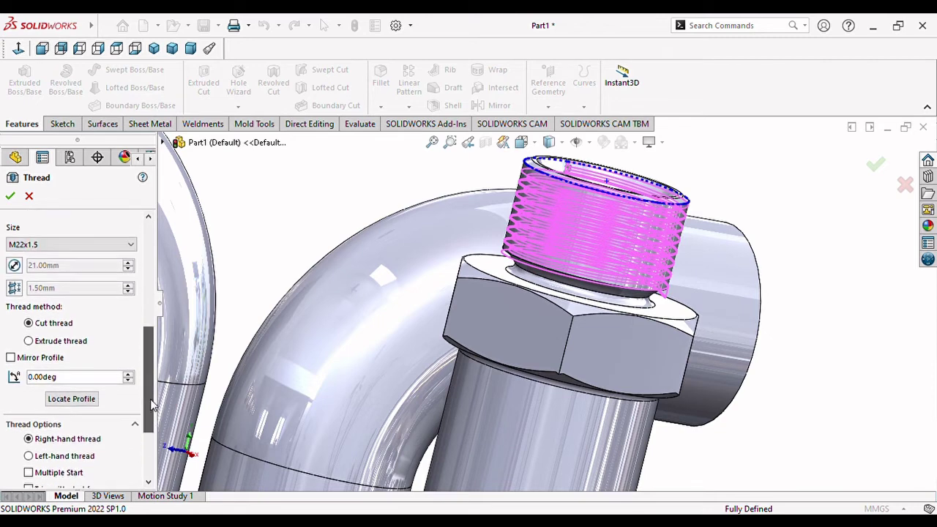
scroll(156, 306, up, 1)
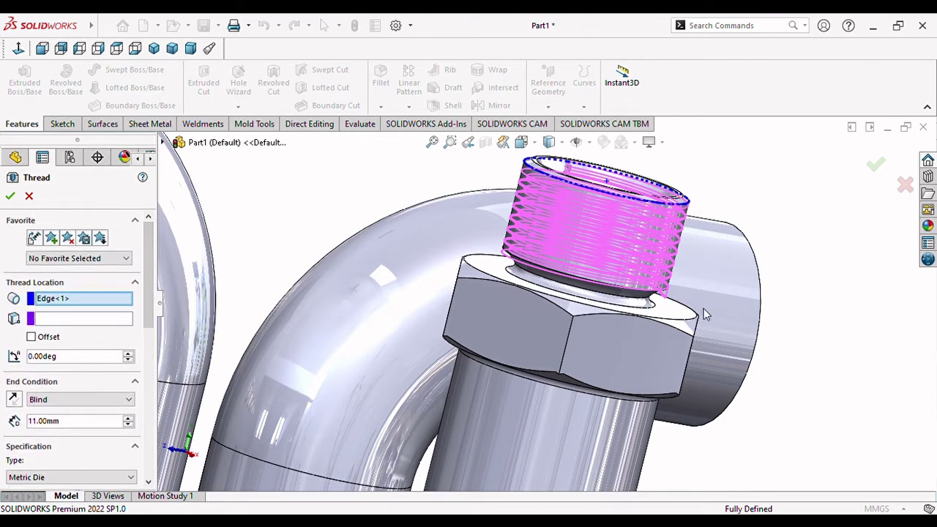
Offset the thread start 3 mm outward, set depth to 14 mm, and create the thread
click(32, 338)
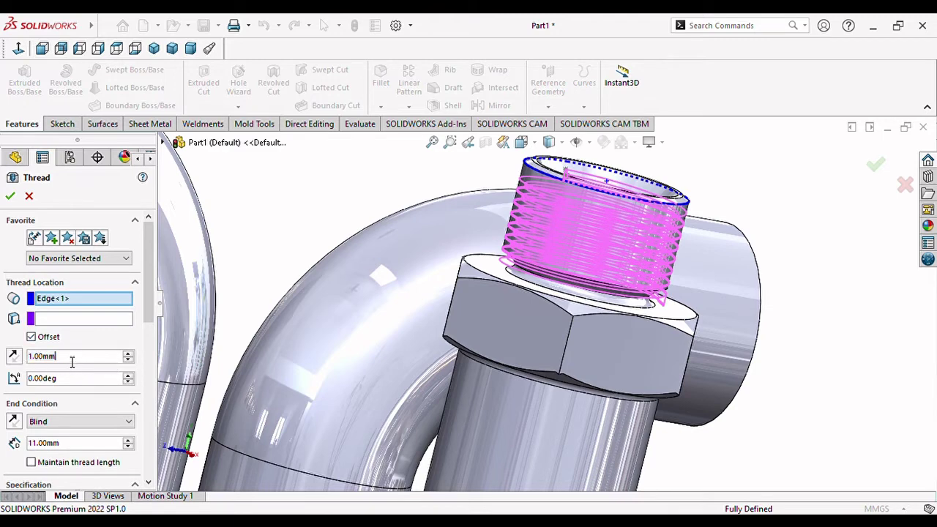
text(3)
key(Return)
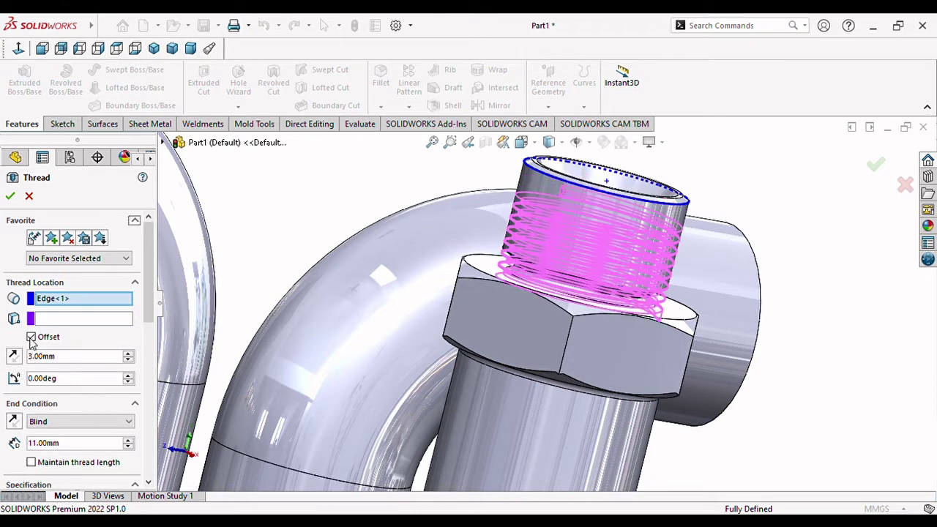
click(14, 361)
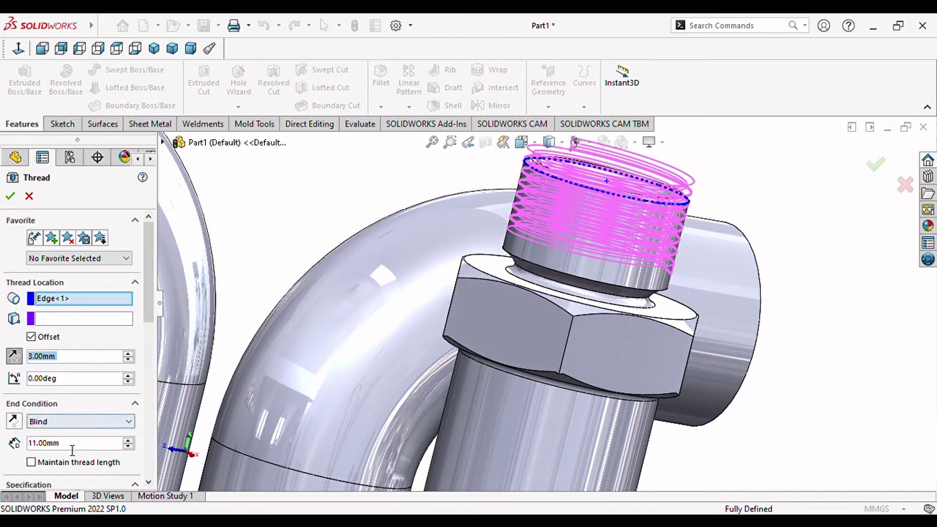
click(14, 444)
text(14)
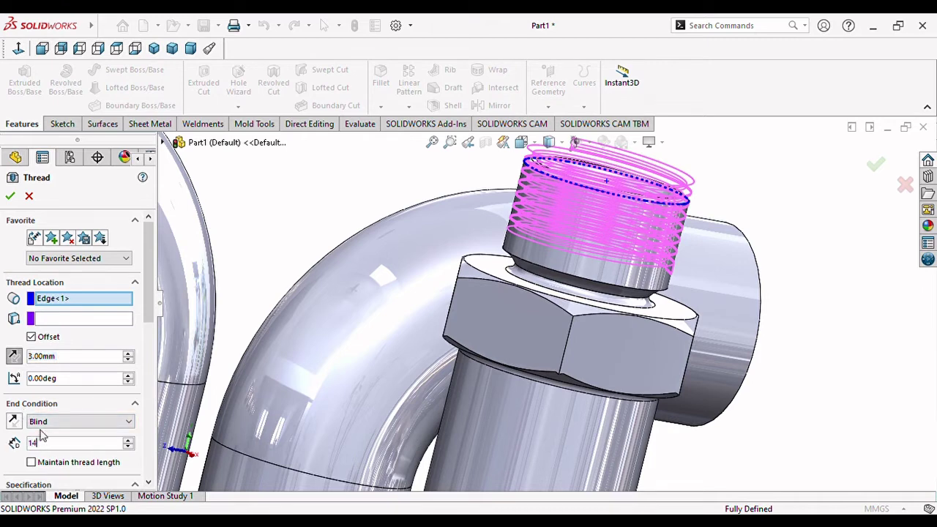
key(Return)
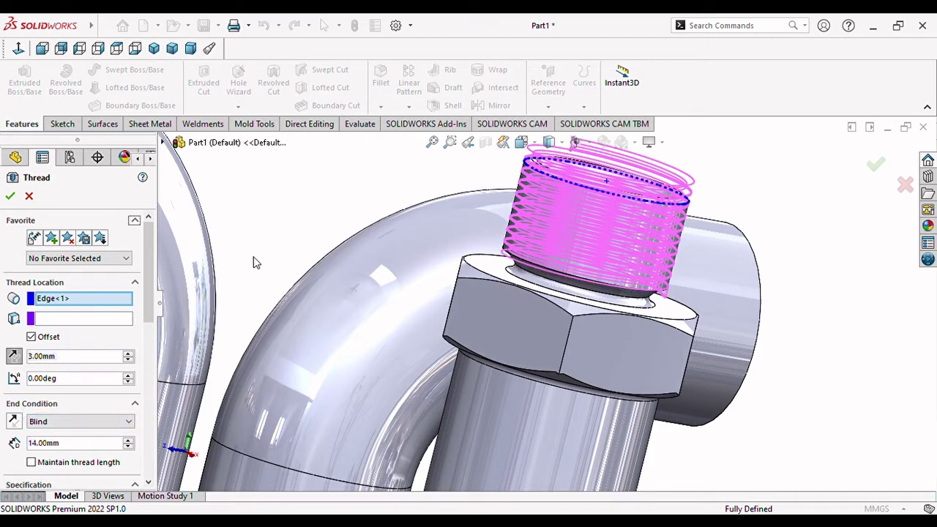
drag(148, 313, 149, 362)
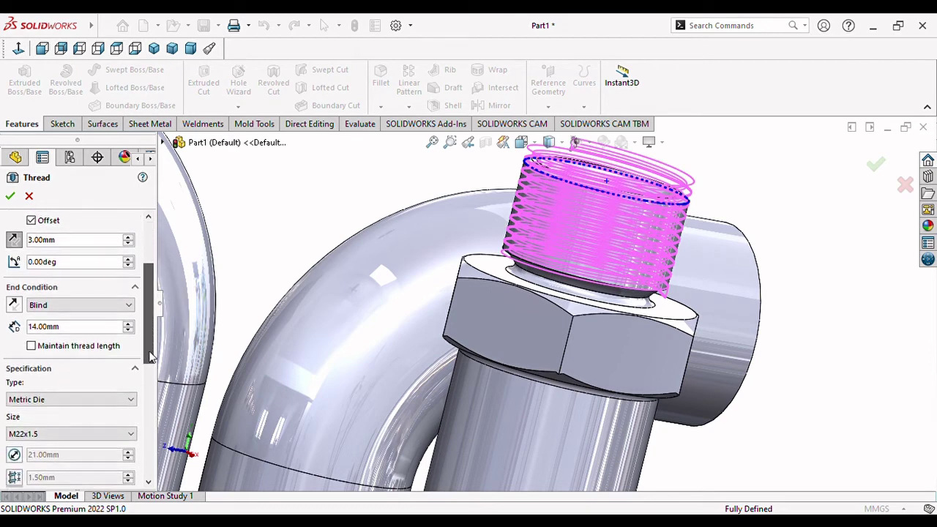
scroll(34, 246, up, 3)
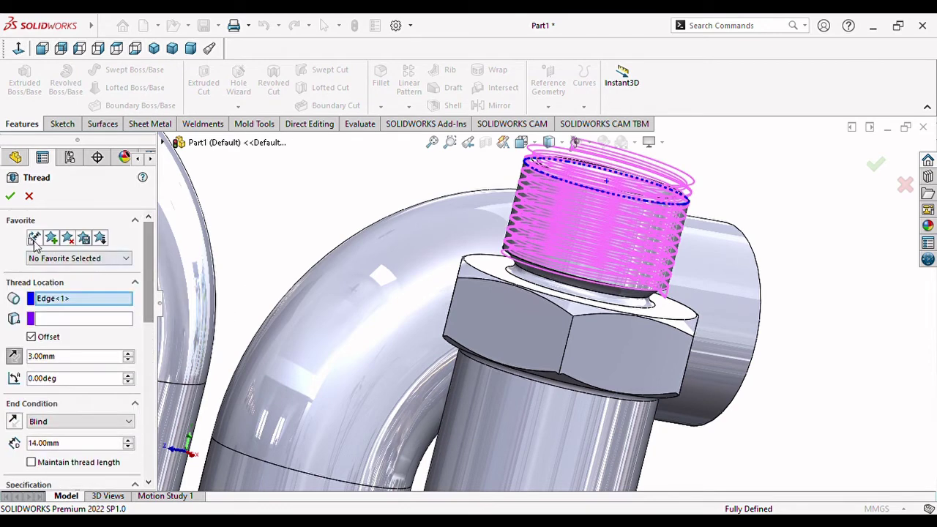
click(10, 197)
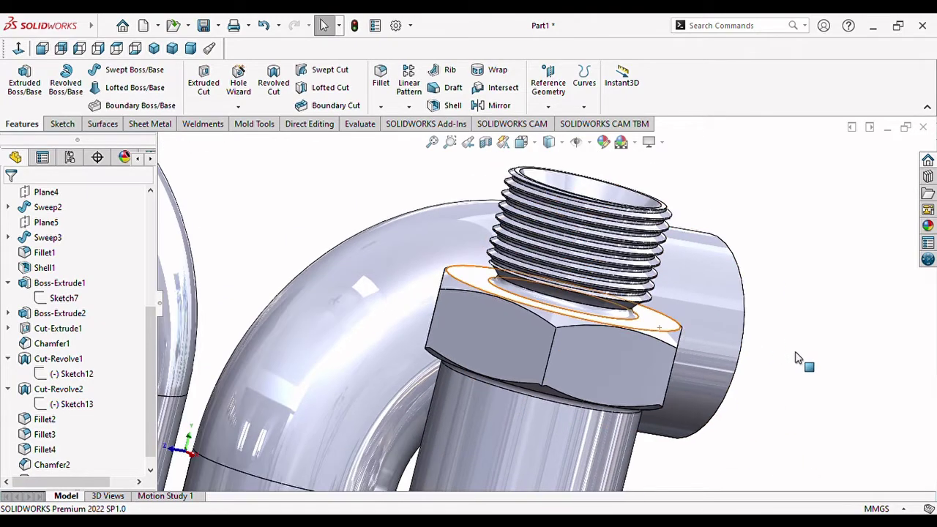
Select Right Plane in the design tree as the mirror reference plane
mouse_move(590, 369)
middle_down()
mouse_move(582, 359)
mouse_move(622, 380)
mouse_move(634, 372)
mouse_move(622, 356)
mouse_move(618, 371)
mouse_move(561, 387)
mouse_move(612, 376)
mouse_move(593, 372)
mouse_move(607, 368)
mouse_move(585, 387)
middle_up()
scroll(607, 376, up, 4)
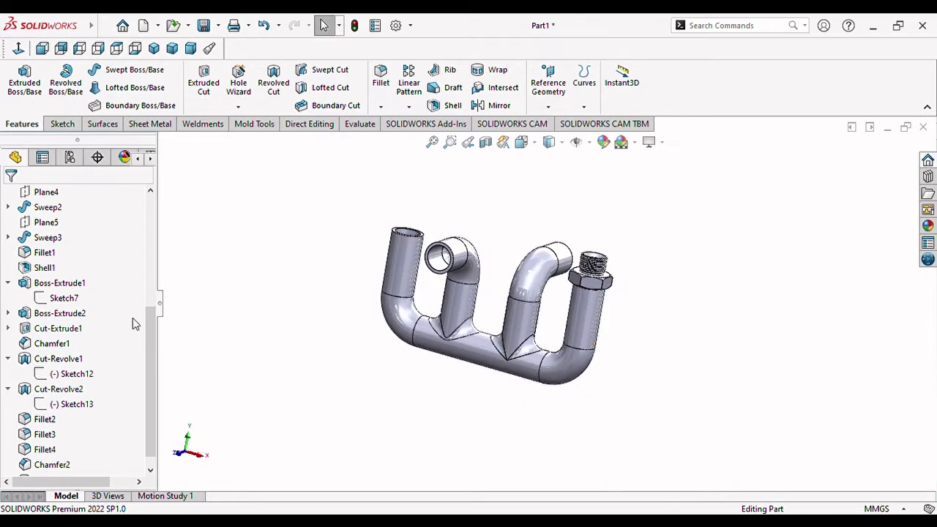
drag(150, 318, 150, 220)
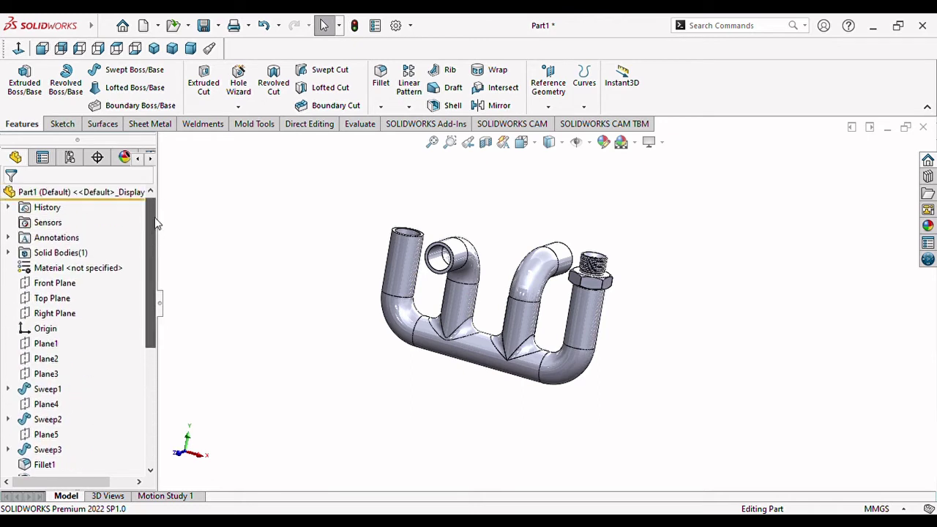
click(64, 319)
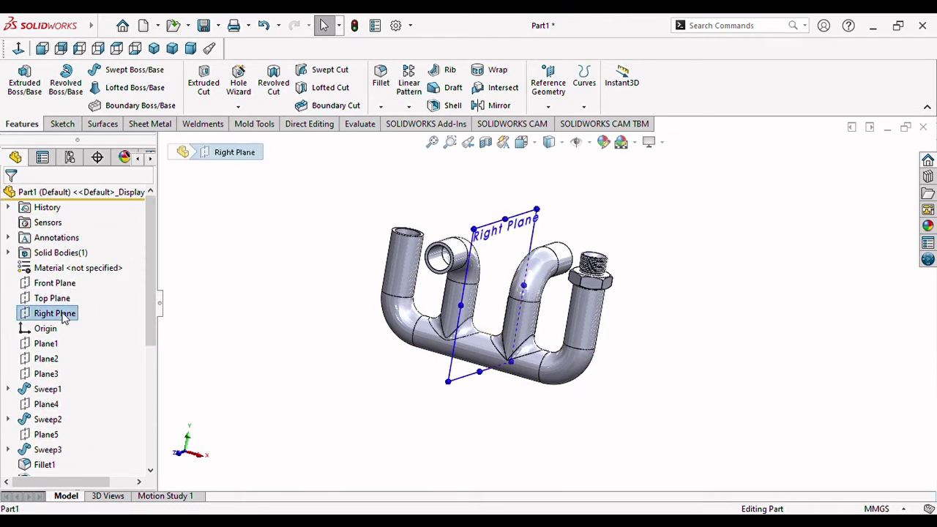
Start a Mirror about Right Plane and show the part's feature tree beside the model
click(497, 105)
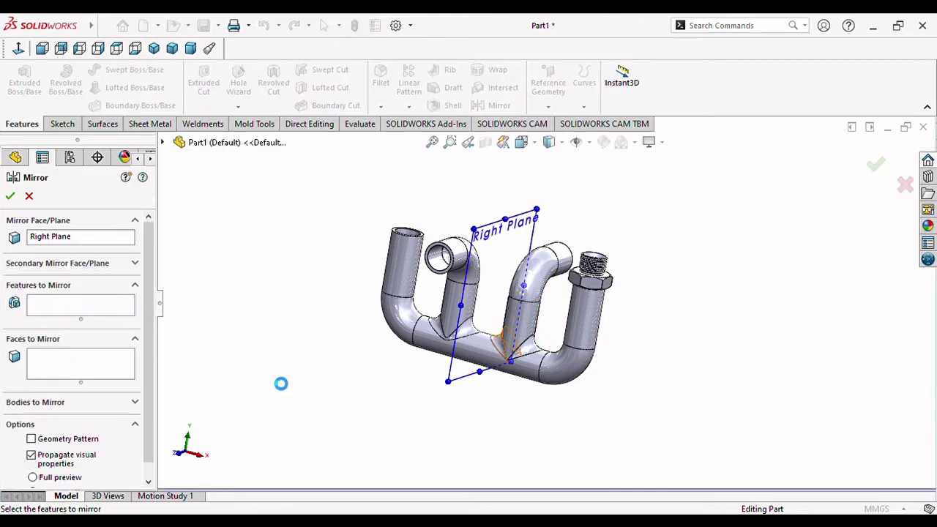
click(84, 313)
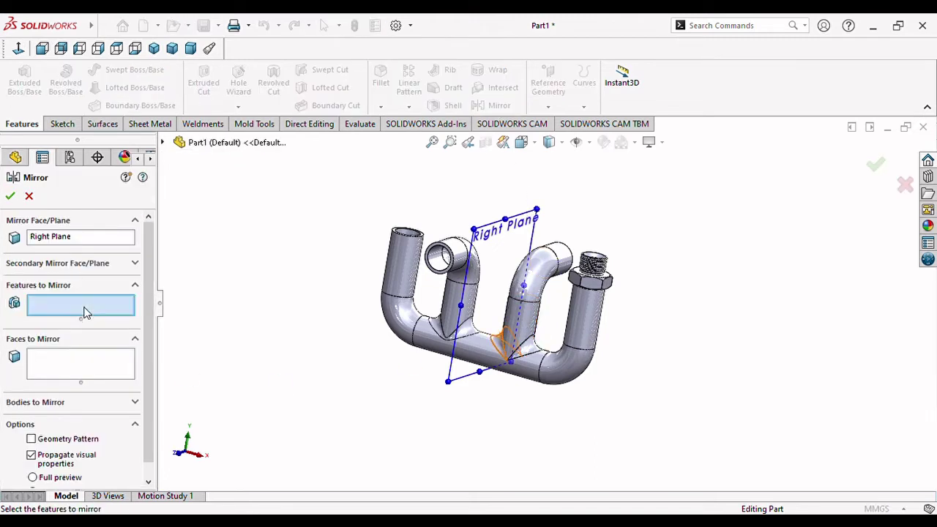
click(162, 143)
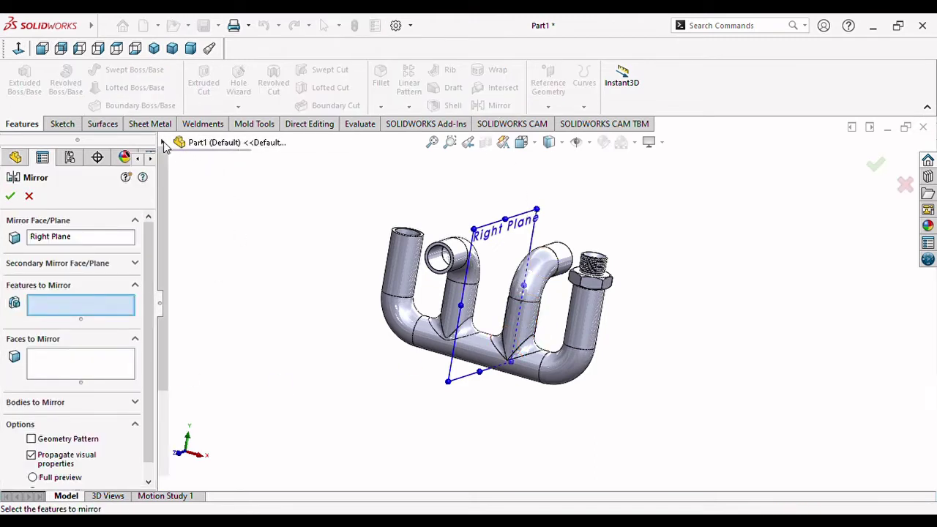
scroll(265, 377, down, 3)
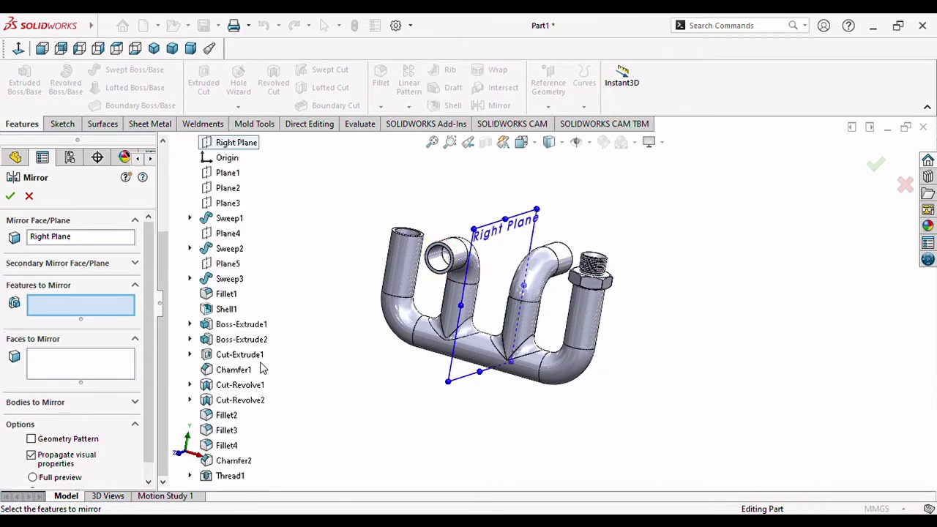
Add Boss-Extrude1/2, Cut-Extrude1, Chamfer1, Cut-Revolve1/2, Fillet2–4, Chamfer2 and Thread1 to mirror
click(256, 327)
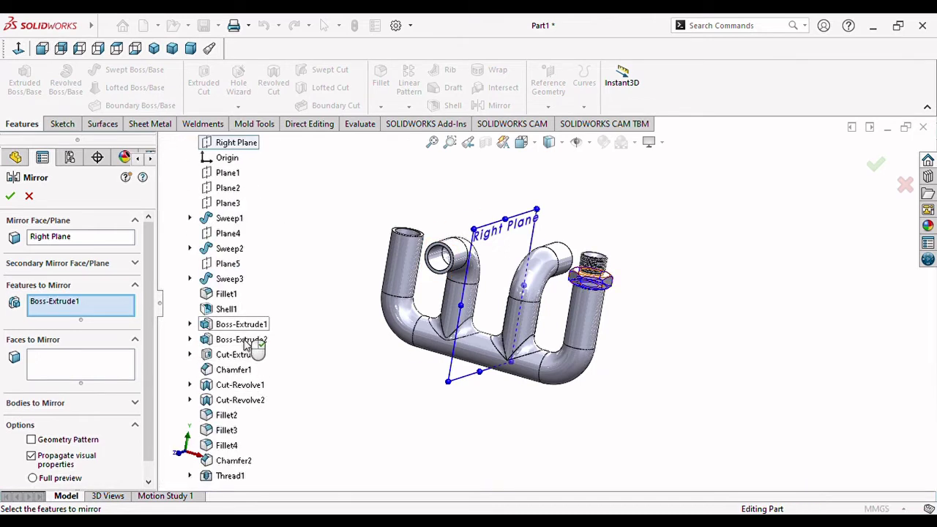
click(240, 339)
click(239, 354)
click(233, 370)
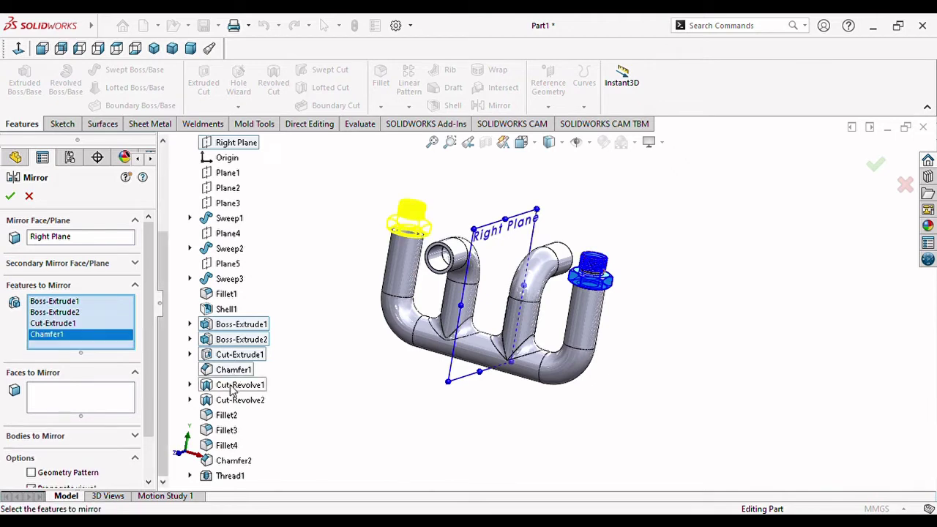
click(239, 385)
click(240, 399)
click(226, 415)
click(227, 431)
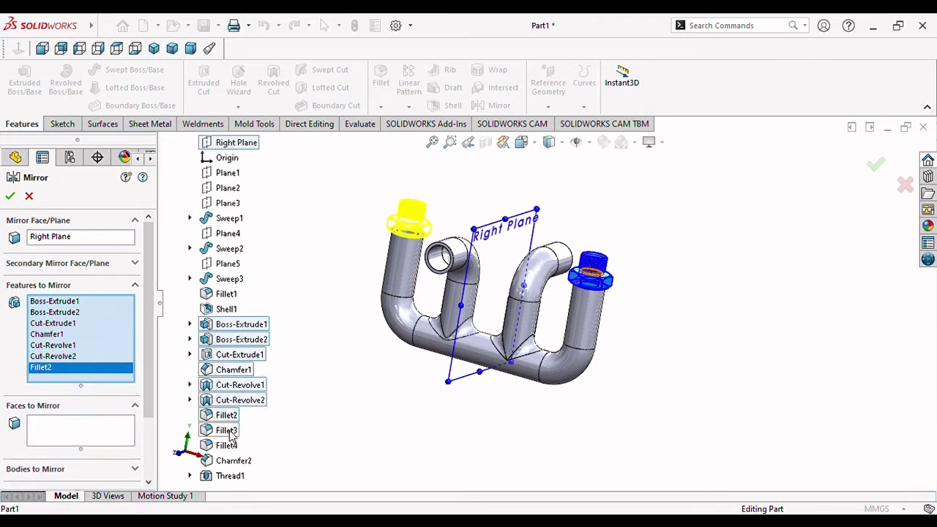
click(226, 445)
click(234, 460)
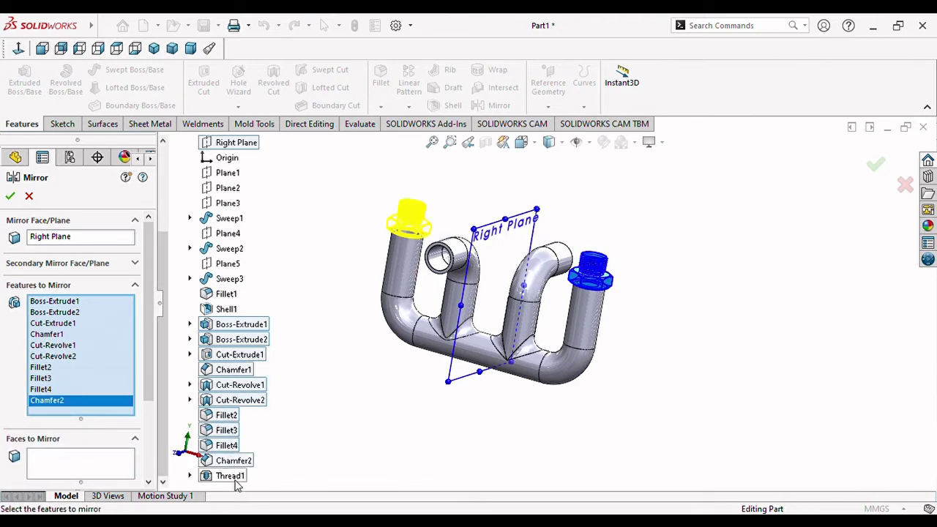
click(231, 476)
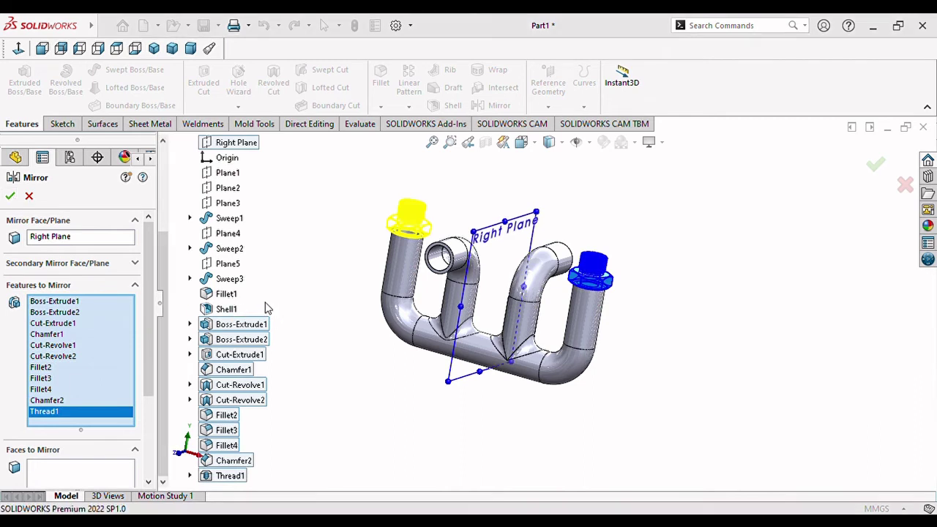
Remove Fillet4, Fillet3 and Fillet2 from the features to mirror
click(50, 390)
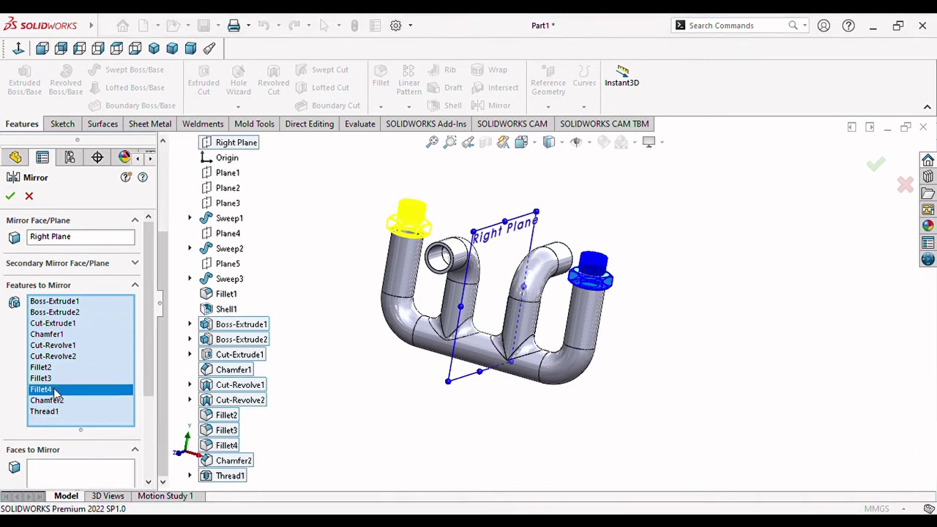
key(Delete)
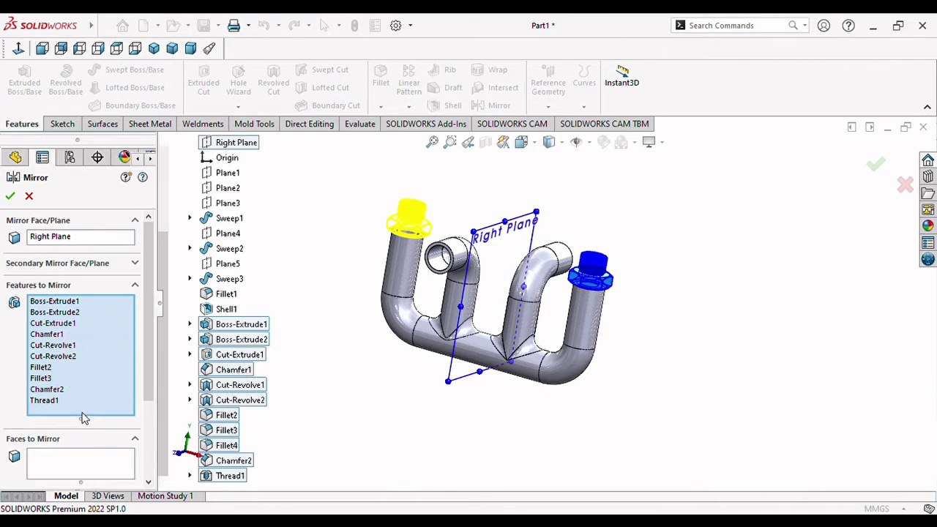
click(80, 379)
key(Delete)
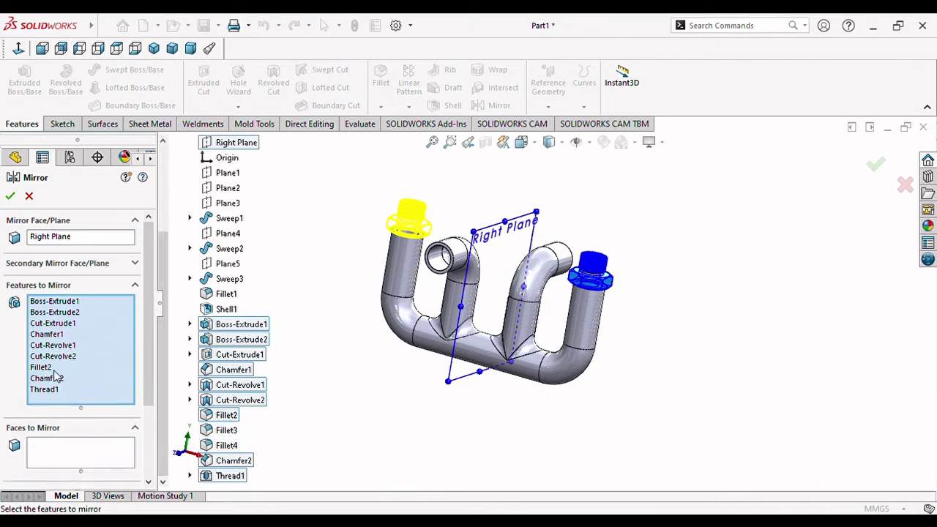
click(51, 367)
key(Delete)
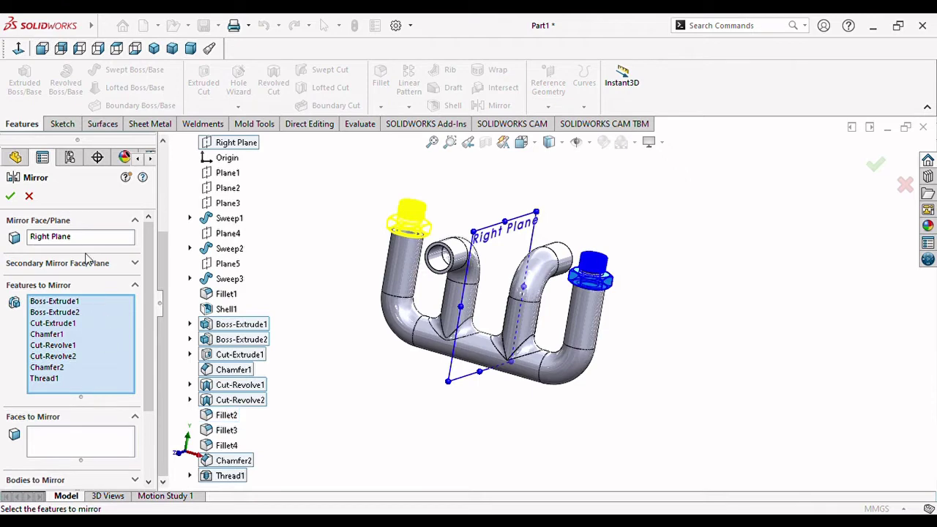
Confirm the mirror, copying the fitting onto the left pipe
key(Return)
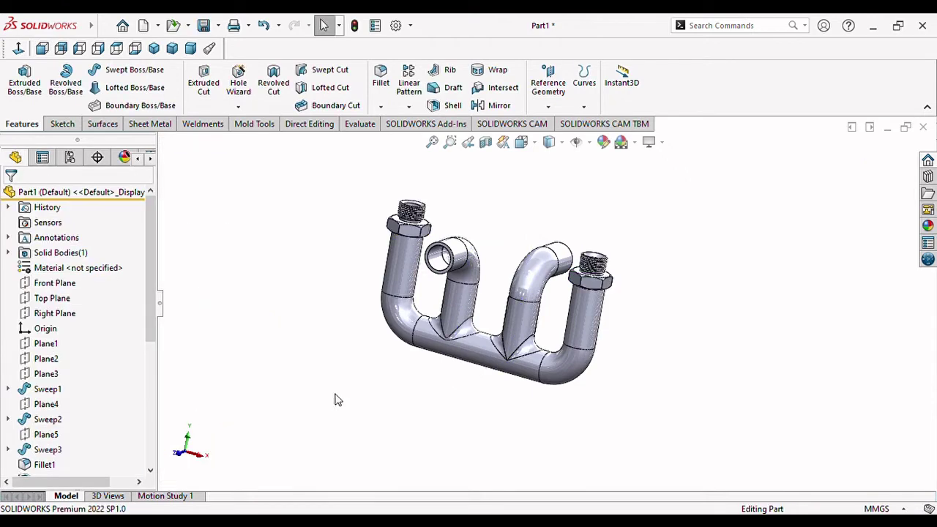
mouse_move(439, 261)
middle_down()
mouse_move(440, 394)
mouse_move(432, 247)
middle_up()
scroll(431, 247, down, 5)
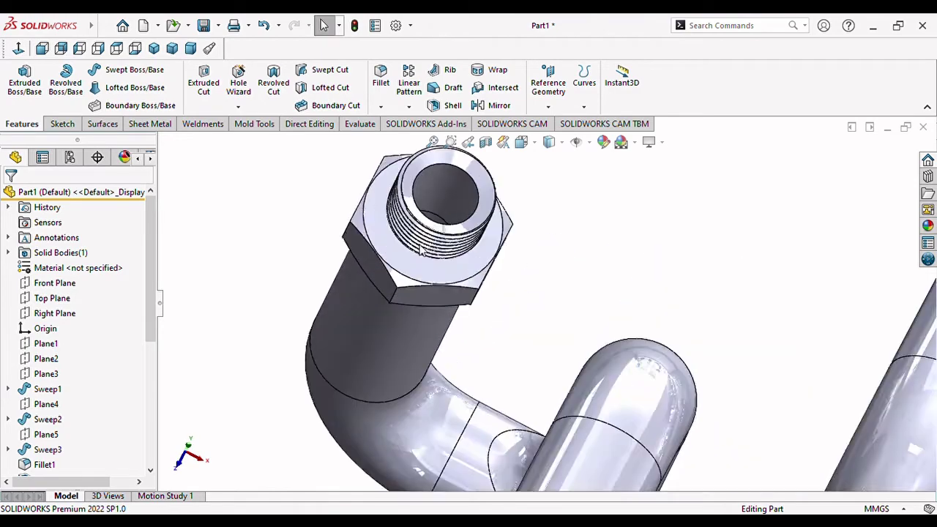
scroll(561, 282, down, 2)
scroll(563, 285, up, 2)
scroll(567, 307, down, 1)
middle_drag(577, 272, 634, 224)
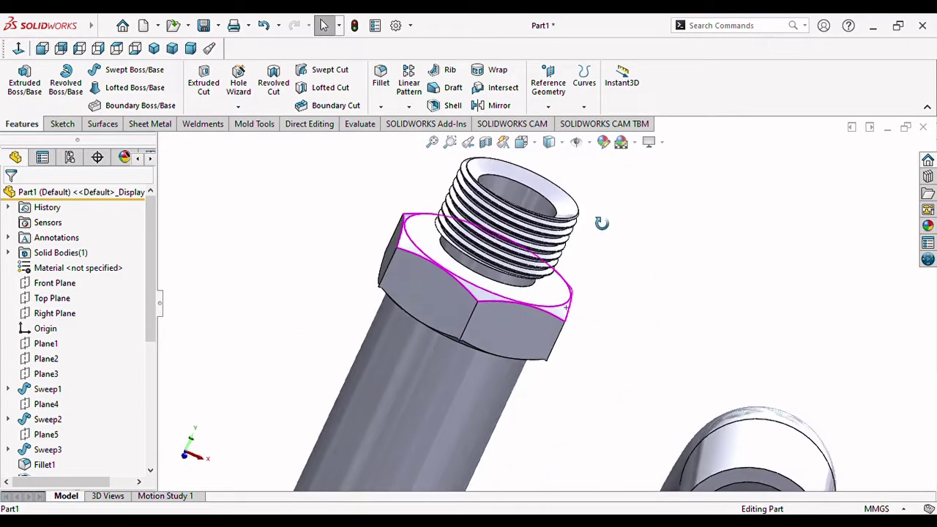
Round the hex nut's bottom edge with a 1 mm fillet
click(387, 96)
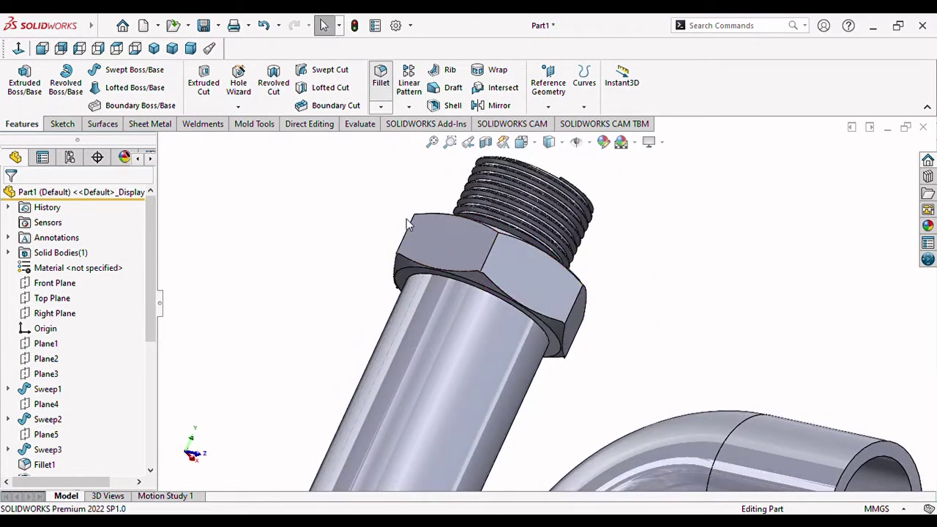
click(483, 290)
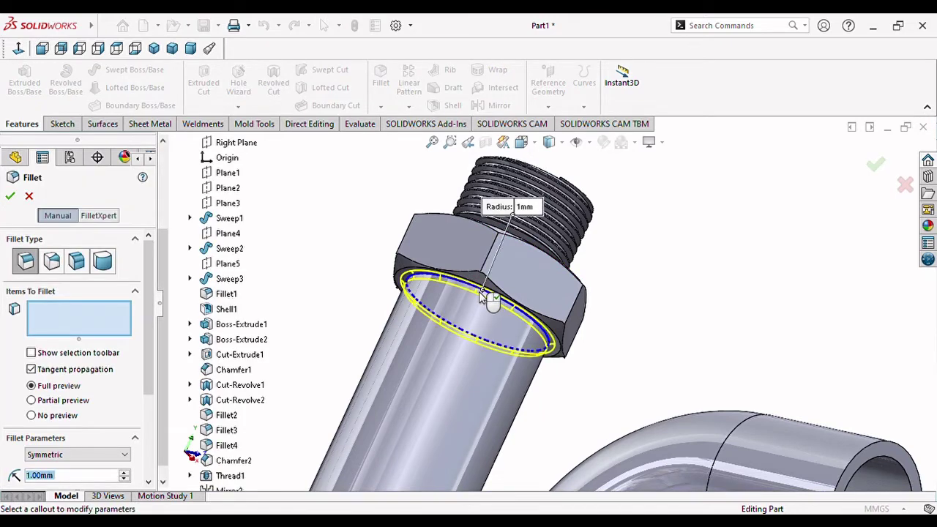
click(40, 474)
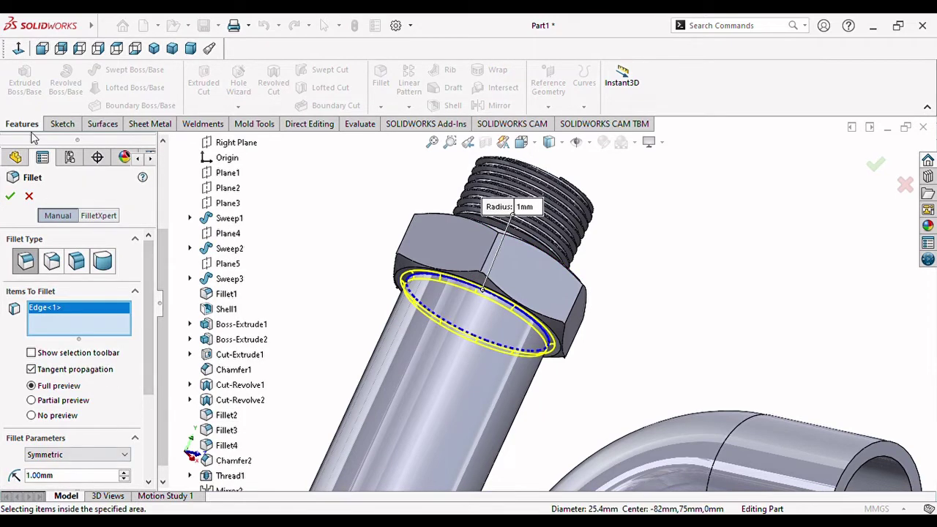
click(12, 198)
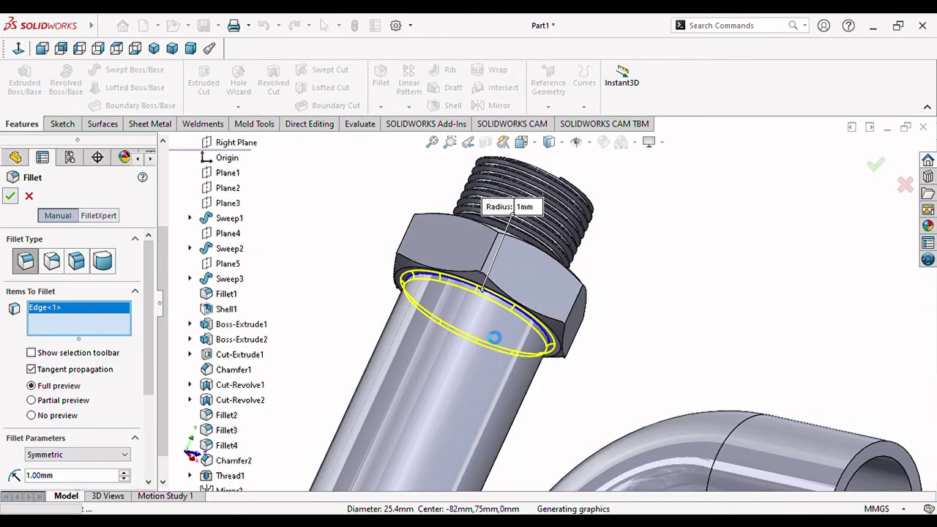
scroll(485, 335, up, 5)
middle_drag(485, 335, 545, 253)
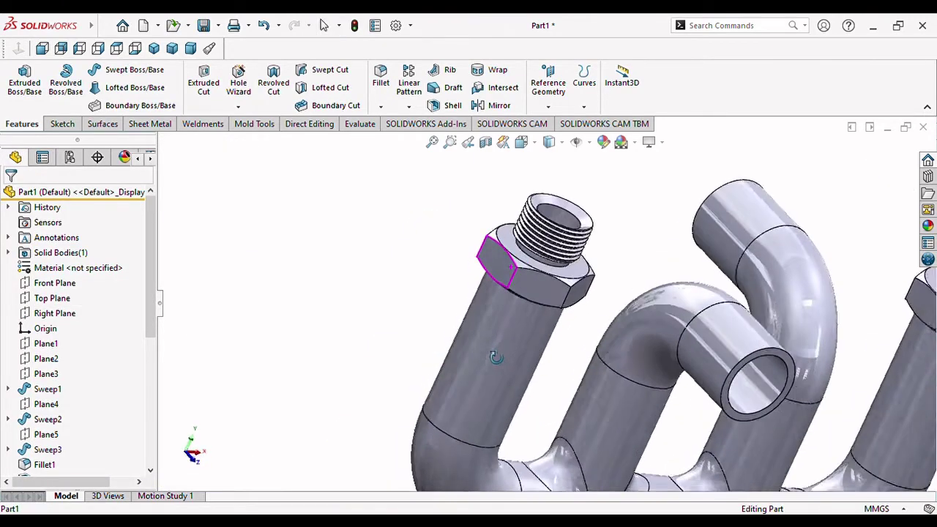
scroll(545, 253, down, 3)
scroll(546, 252, down, 2)
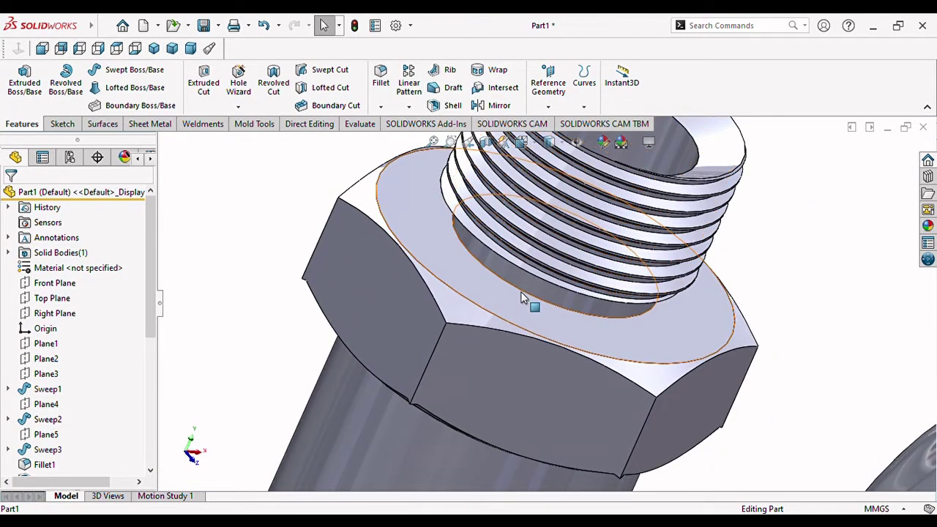
Start another fillet on the edge at the thread's base
click(382, 74)
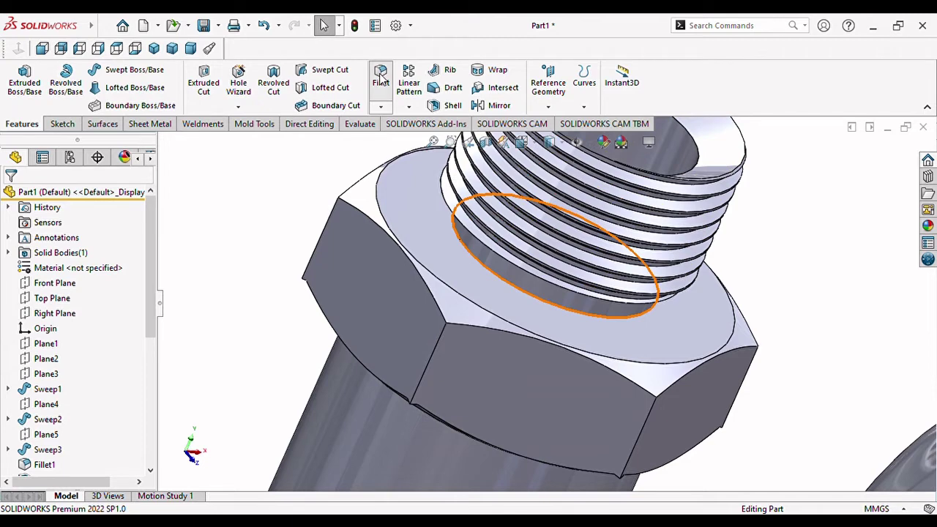
click(523, 293)
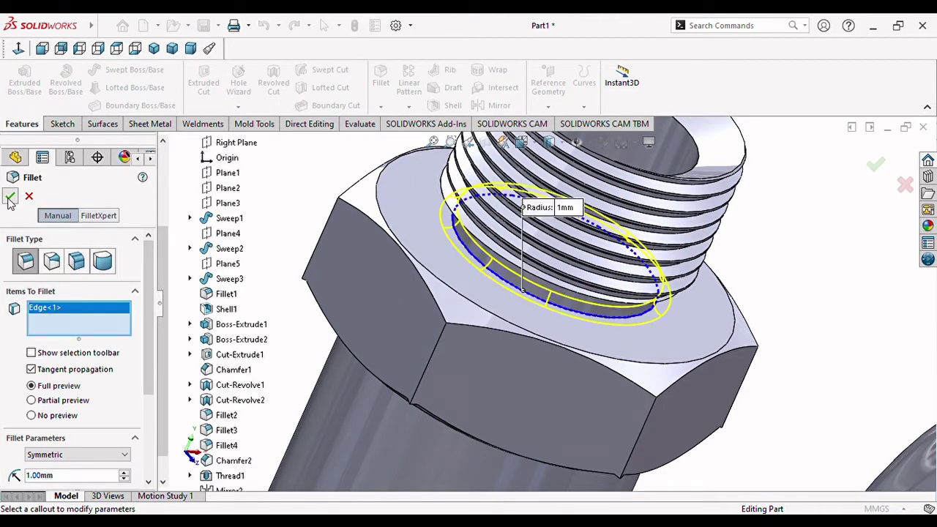
key(Return)
scroll(516, 337, up, 2)
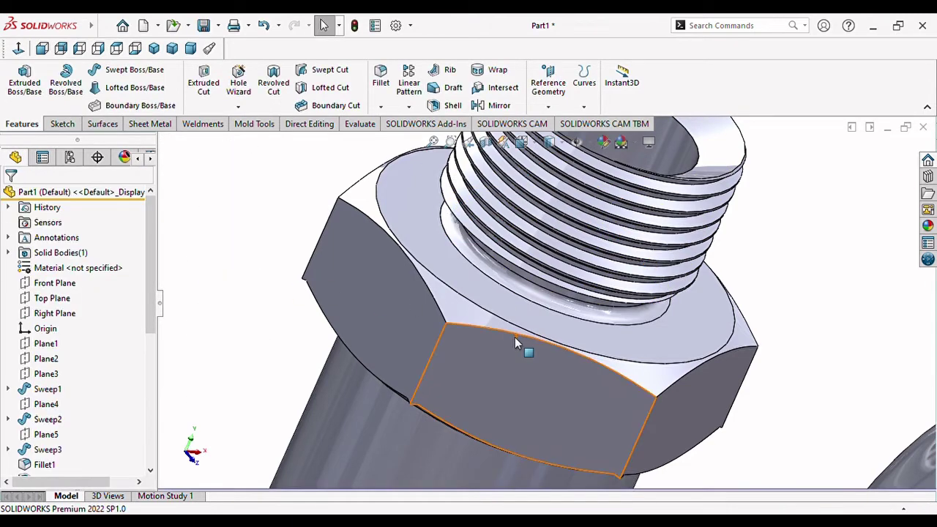
scroll(514, 336, up, 2)
middle_drag(528, 335, 571, 318)
scroll(588, 311, down, 4)
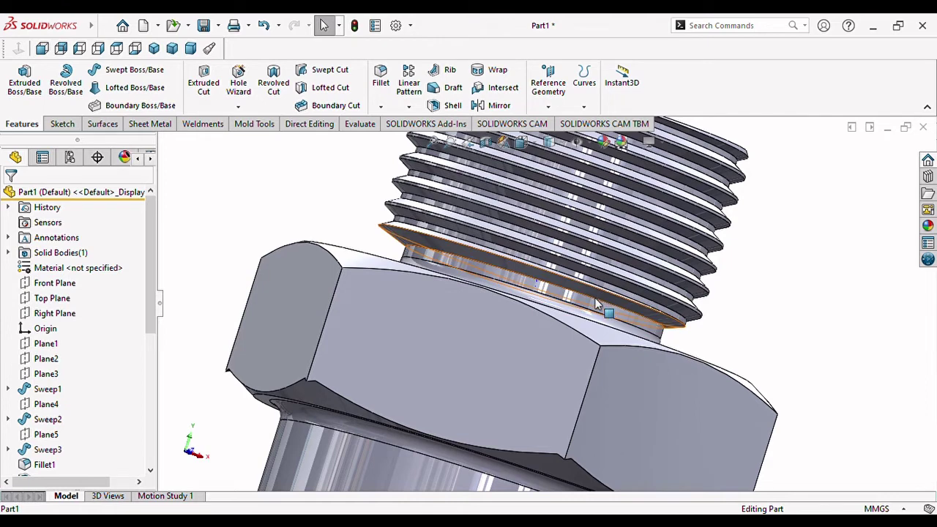
Select the circular thread edge and round it with a 4 mm radius fillet
click(410, 257)
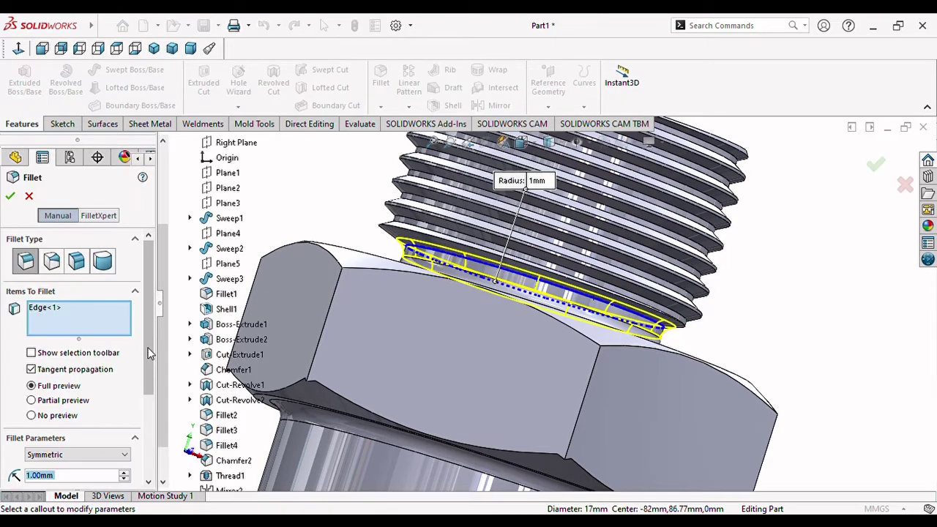
scroll(155, 388, down, 2)
scroll(155, 389, down, 1)
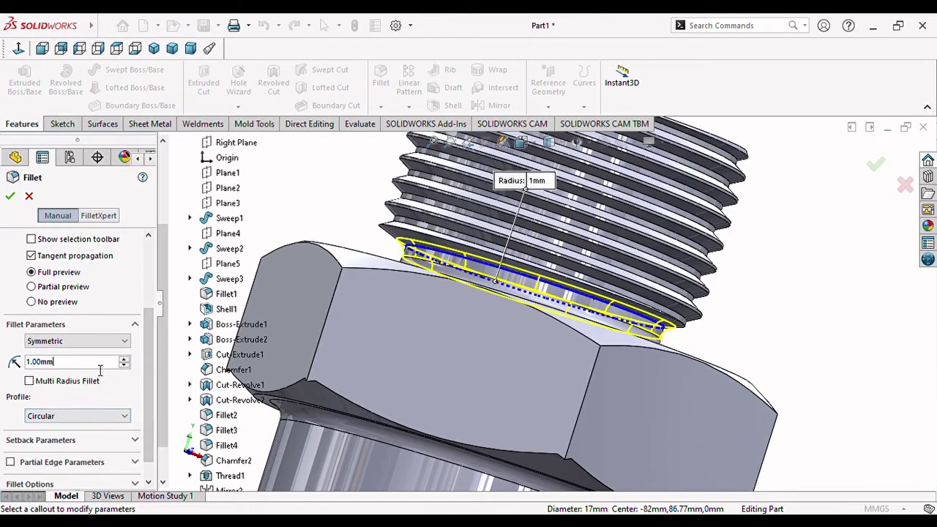
text(4)
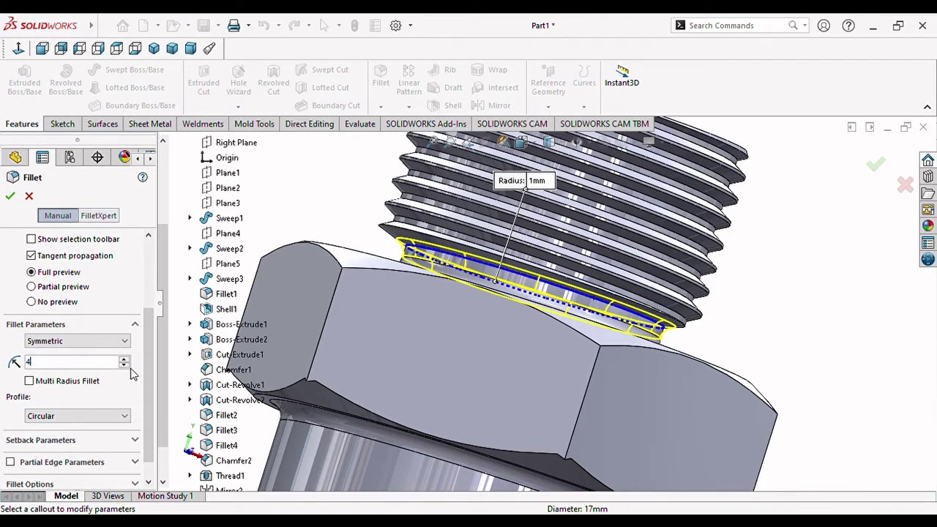
key(Return)
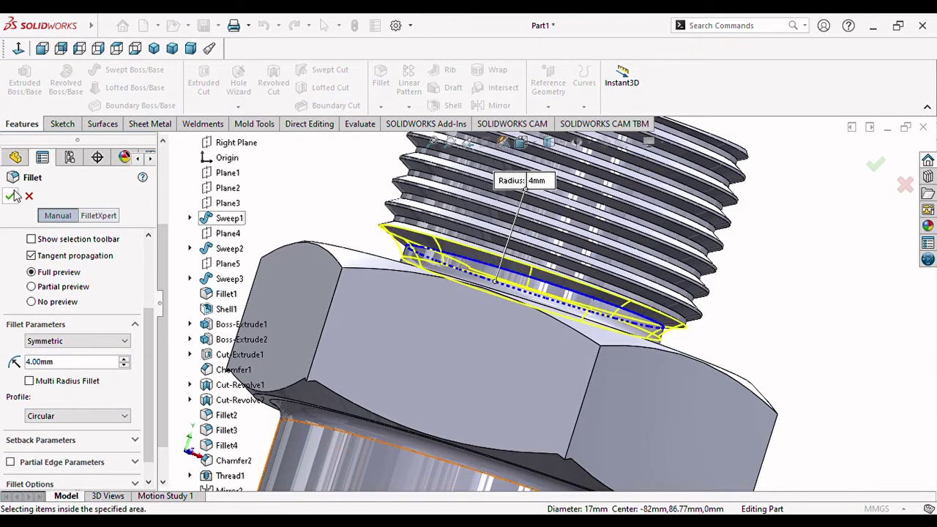
click(12, 194)
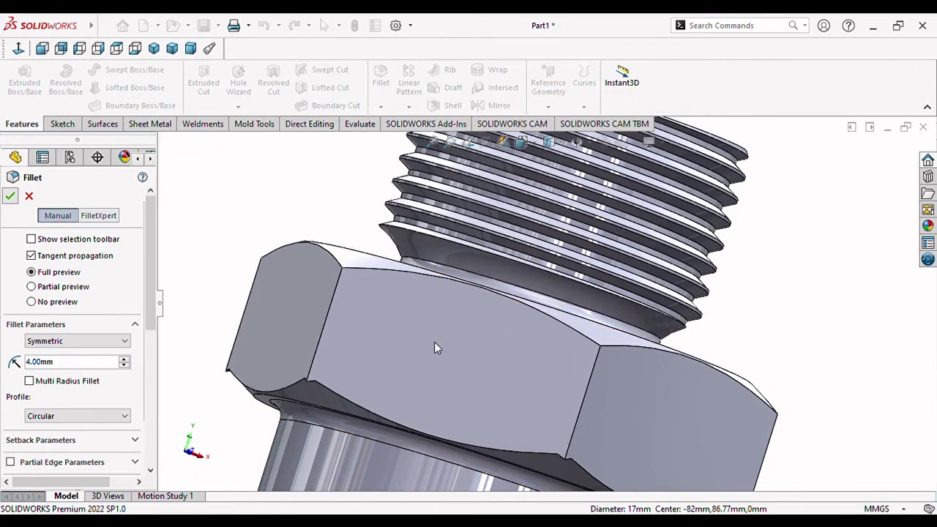
scroll(434, 342, up, 5)
scroll(611, 334, up, 3)
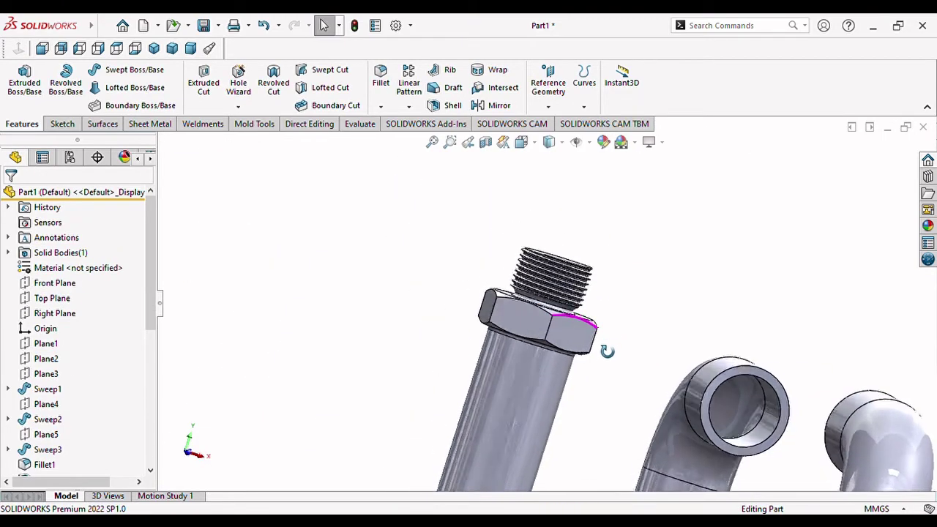
mouse_move(607, 352)
middle_down()
mouse_move(586, 398)
mouse_move(607, 370)
mouse_move(612, 332)
mouse_move(607, 351)
mouse_move(664, 355)
middle_up()
scroll(607, 345, up, 5)
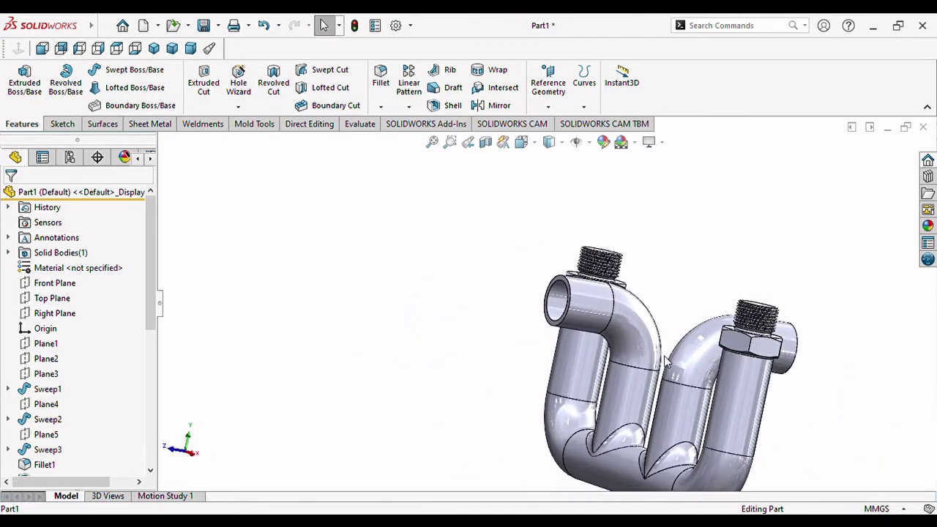
scroll(664, 356, up, 2)
mouse_move(722, 383)
middle_down()
mouse_move(737, 339)
mouse_move(773, 442)
mouse_move(737, 431)
mouse_move(766, 404)
mouse_move(661, 456)
mouse_move(619, 495)
mouse_move(642, 379)
mouse_move(676, 417)
mouse_move(680, 385)
middle_up()
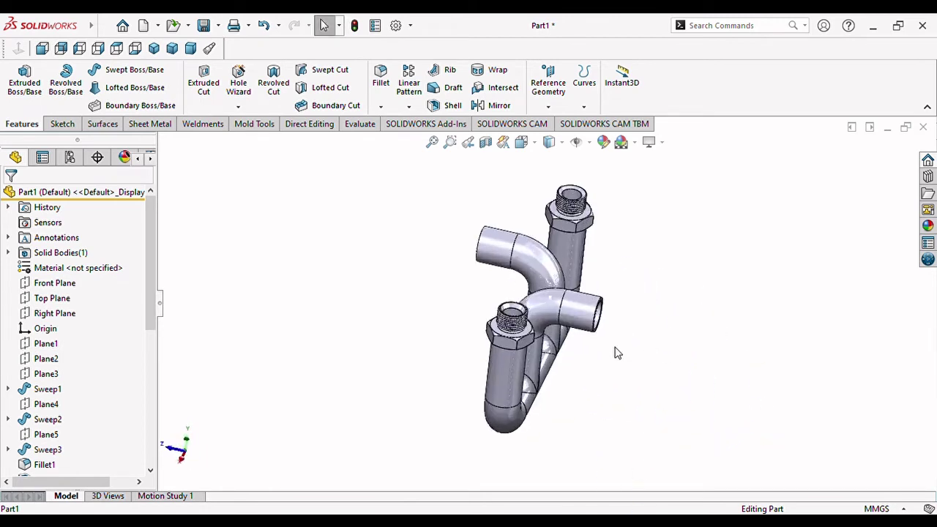
scroll(617, 353, down, 3)
middle_drag(613, 353, 586, 337)
scroll(576, 330, up, 2)
scroll(579, 331, up, 1)
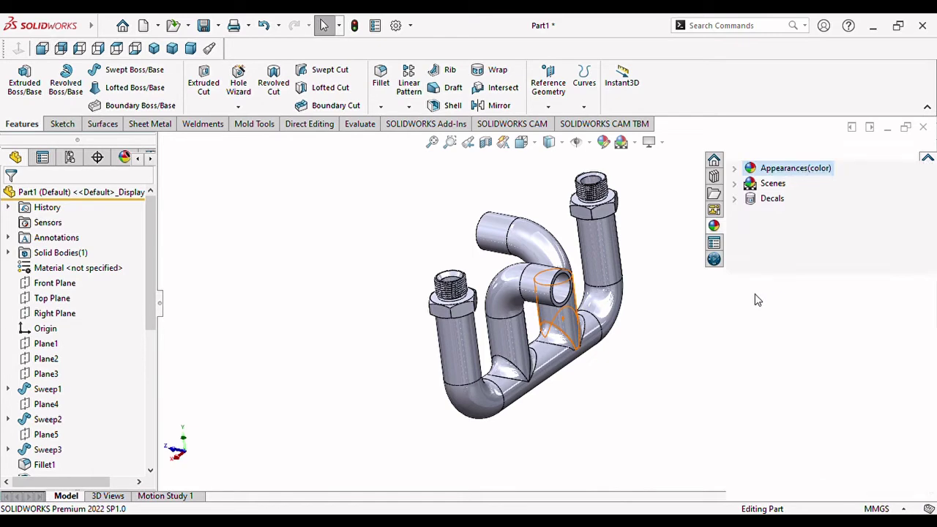
click(672, 210)
scroll(677, 261, down, 2)
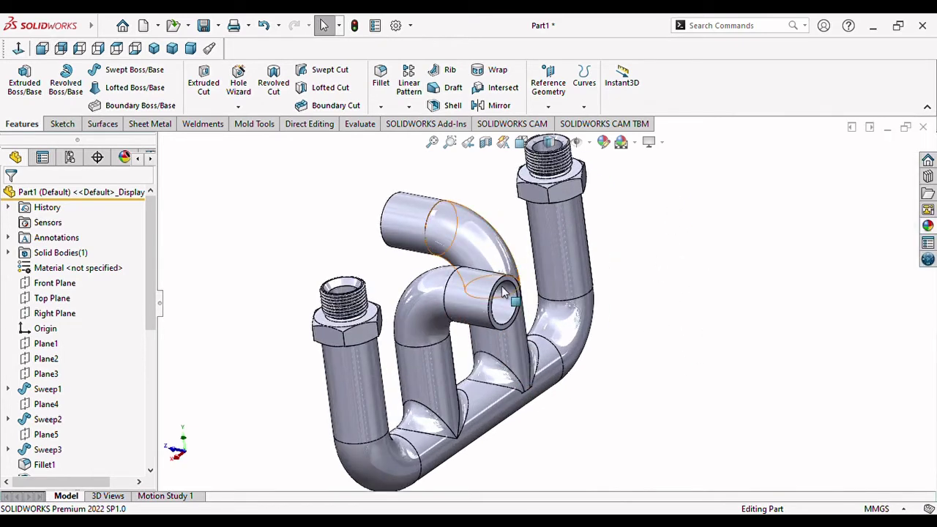
scroll(508, 291, down, 1)
scroll(517, 287, down, 1)
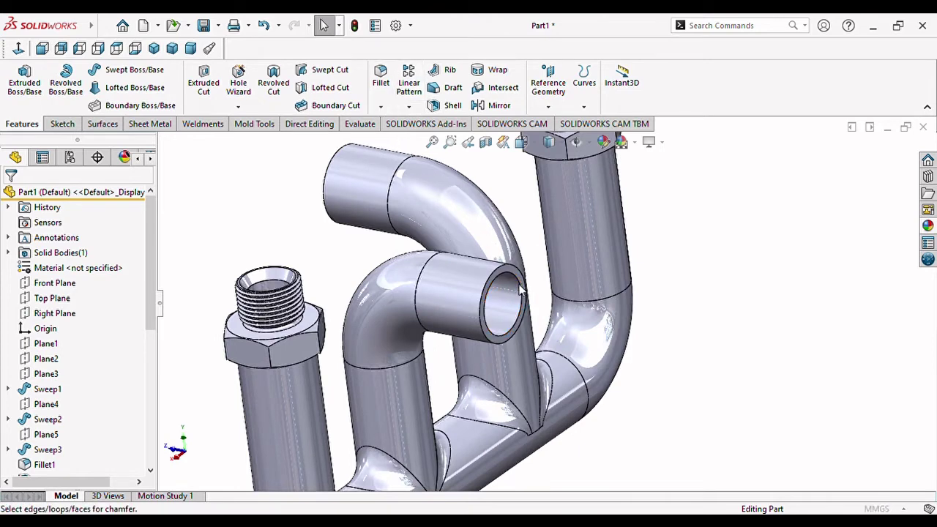
Chamfer both pipe-opening edges at 1 mm and 60°
click(522, 290)
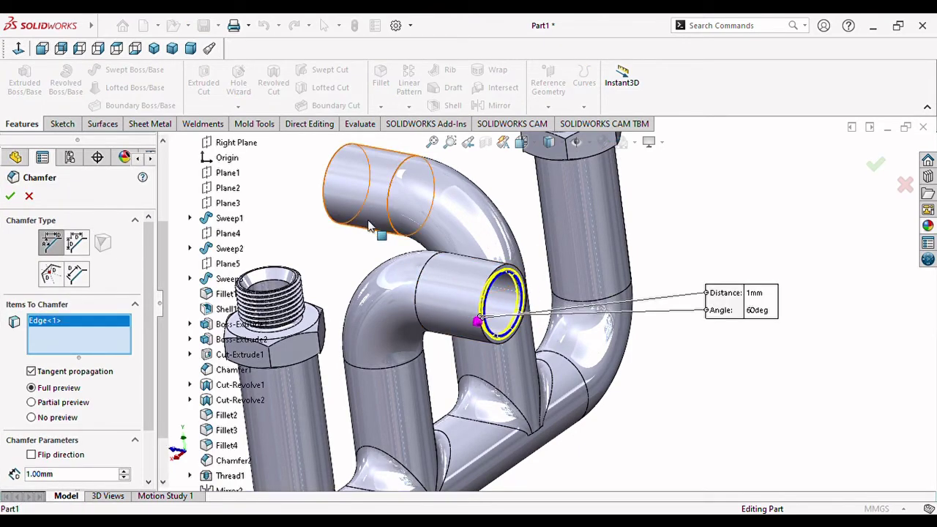
middle_drag(329, 183, 297, 175)
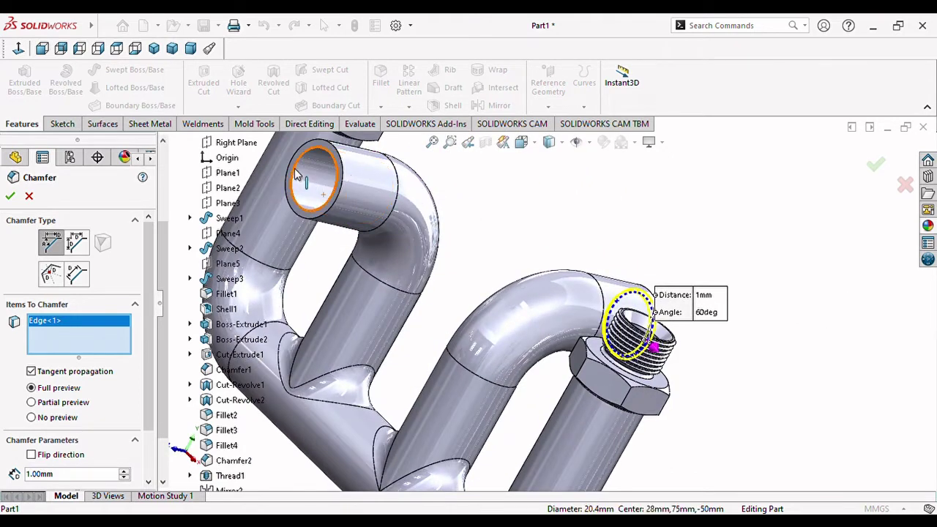
click(296, 173)
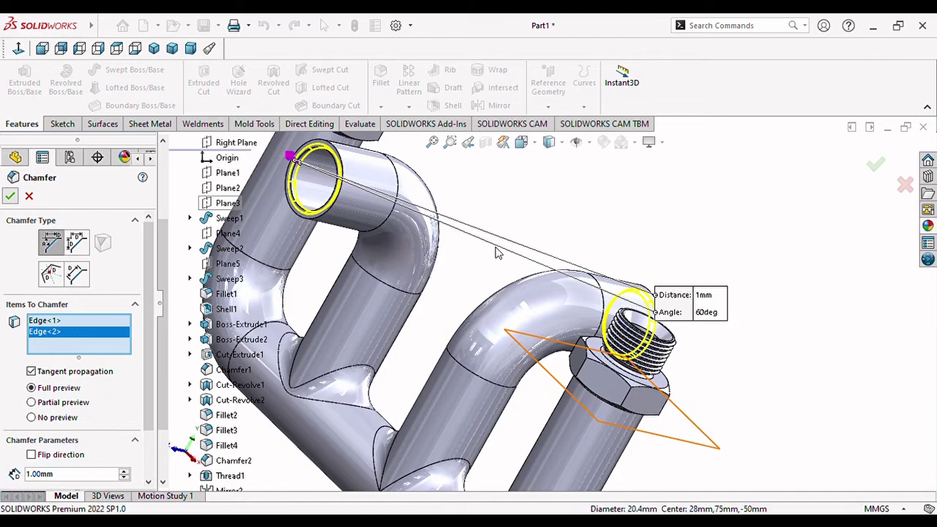
key(Return)
mouse_move(325, 302)
middle_down()
mouse_move(623, 383)
mouse_move(656, 361)
mouse_move(493, 295)
middle_up()
scroll(493, 295, down, 3)
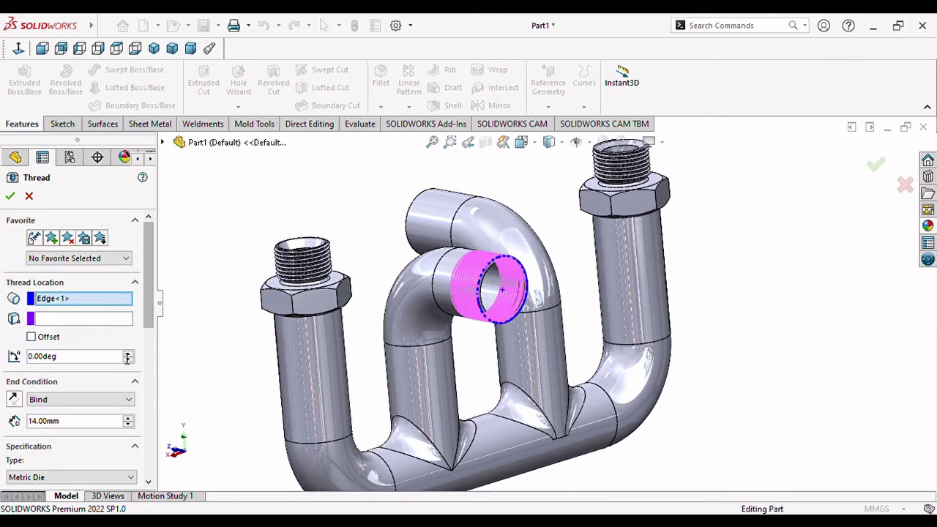
Offset the Inch Die 0.4375-14 thread start by 3 mm, reversed outward past the stub end
drag(149, 313, 154, 390)
scroll(110, 295, down, 1)
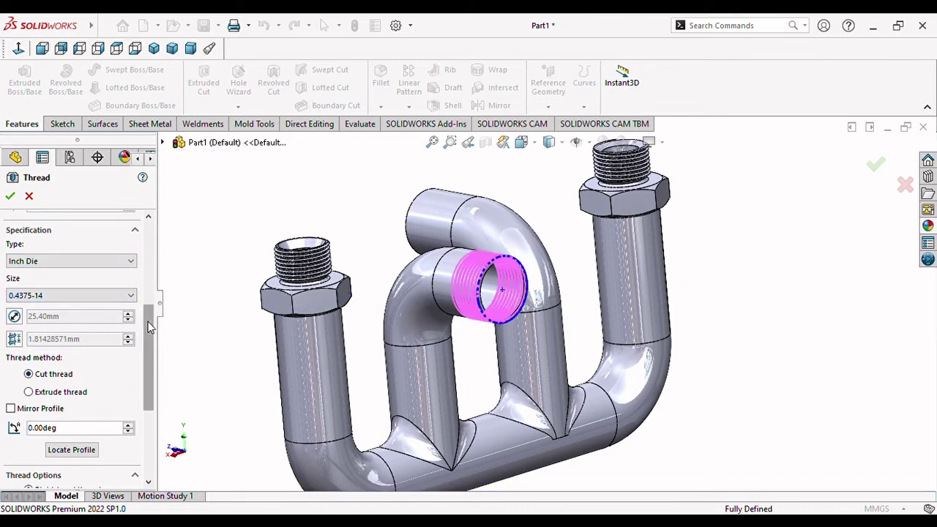
scroll(131, 292, up, 2)
scroll(121, 282, up, 2)
scroll(115, 276, up, 1)
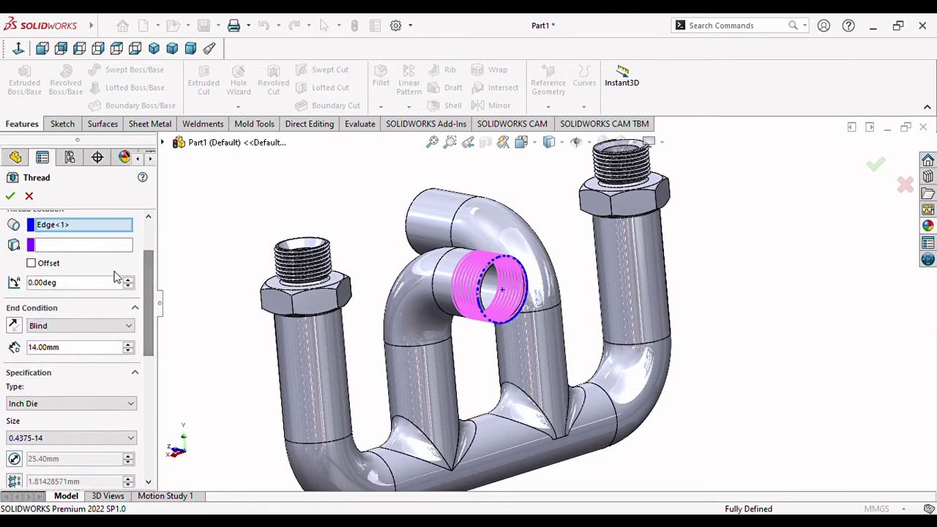
click(31, 264)
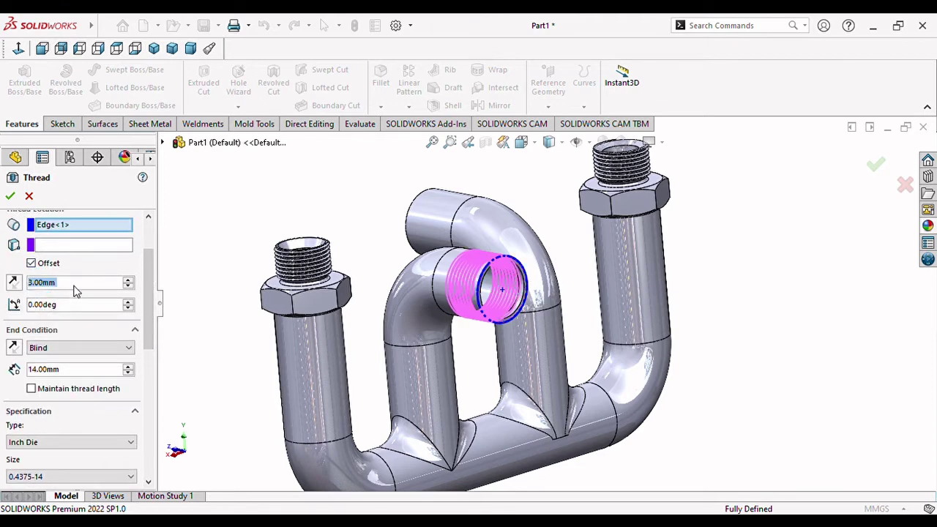
mouse_move(358, 355)
middle_down()
mouse_move(408, 362)
mouse_move(223, 381)
middle_up()
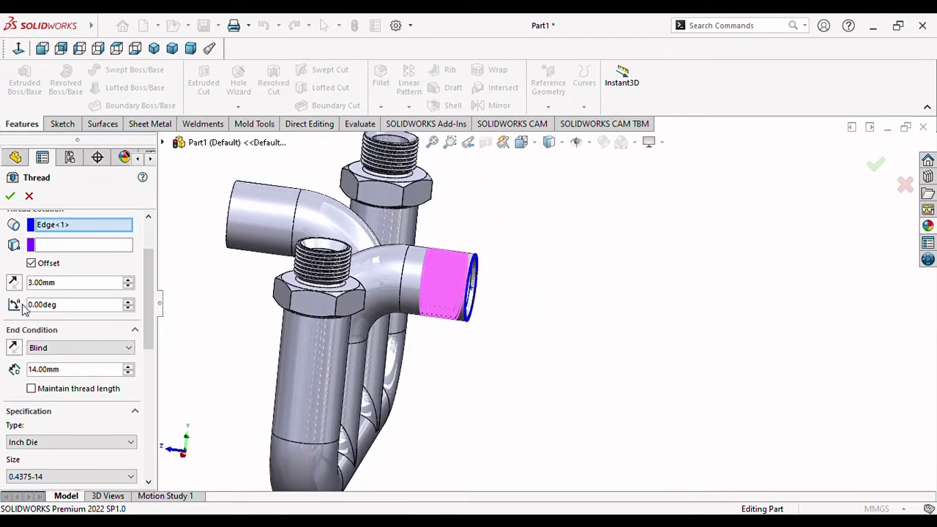
click(14, 285)
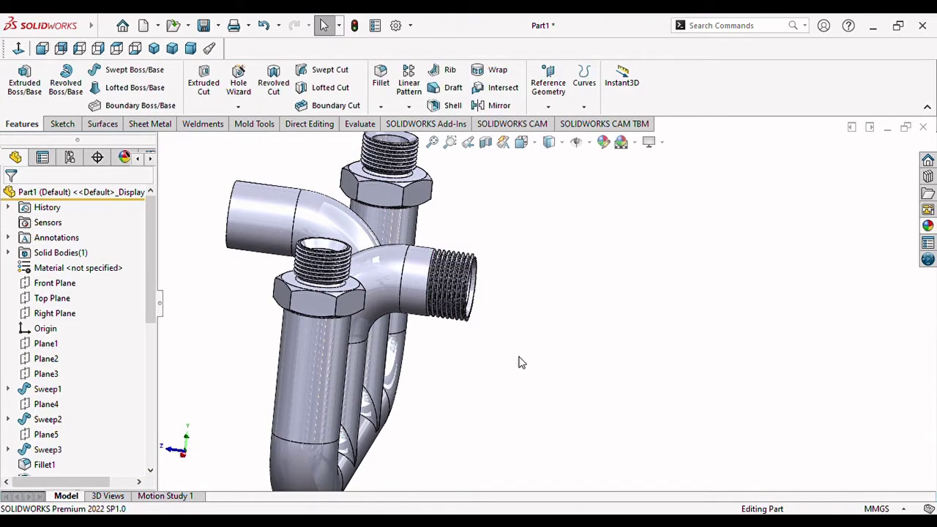
Select the new Thread2 profile at the threaded pipe end, viewed from below
middle_drag(458, 344, 352, 389)
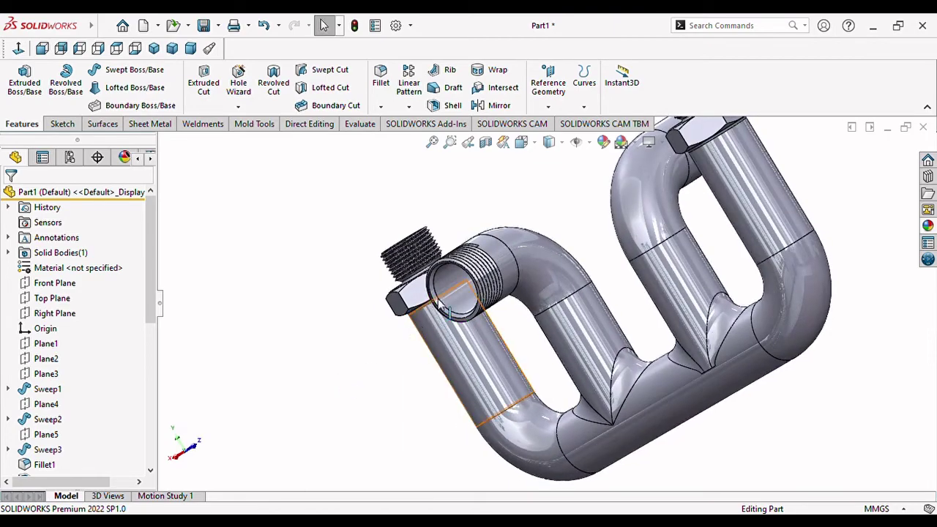
scroll(467, 267, down, 5)
scroll(467, 267, up, 5)
mouse_move(467, 267)
middle_down()
mouse_move(519, 427)
mouse_move(542, 435)
middle_up()
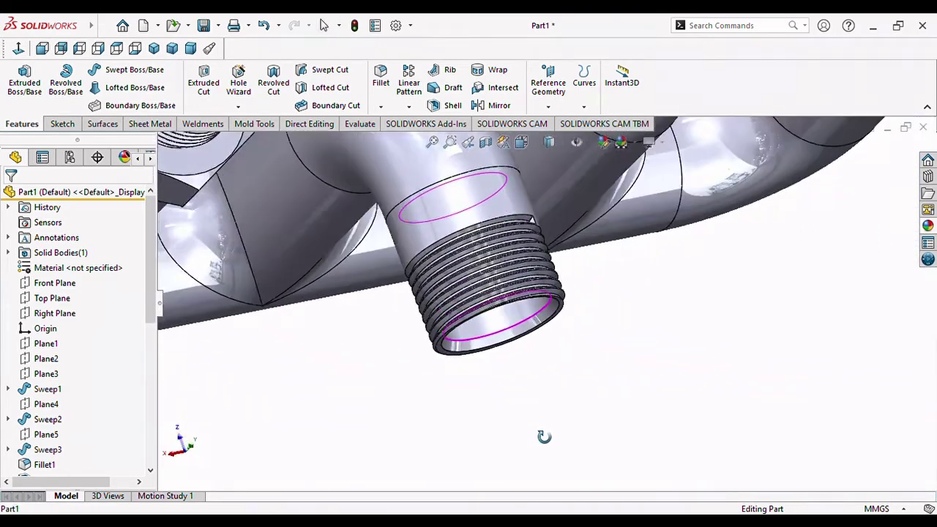
scroll(525, 269, down, 2)
scroll(538, 260, down, 3)
scroll(549, 253, down, 3)
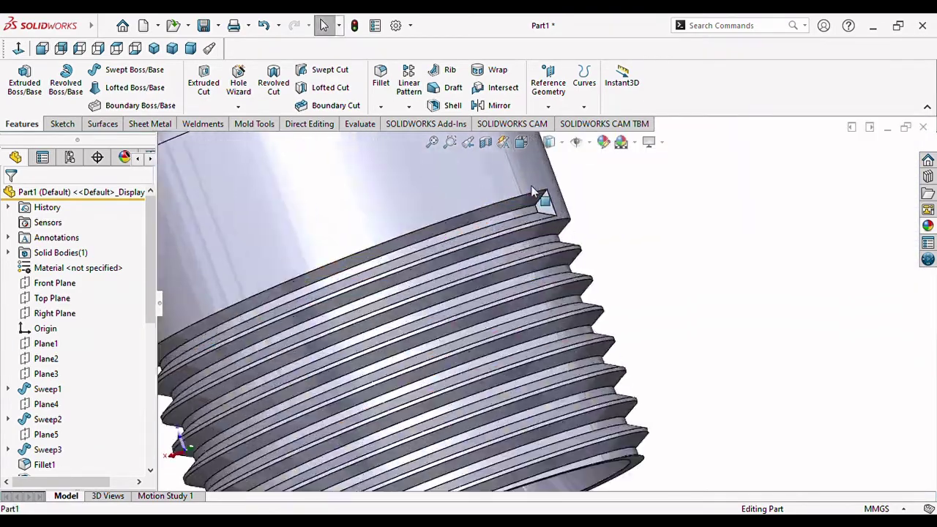
scroll(560, 243, down, 2)
click(548, 212)
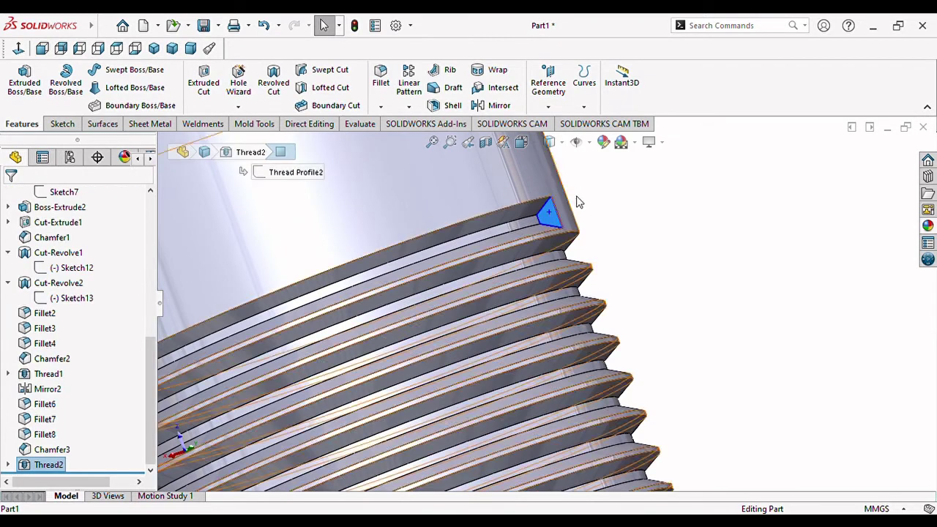
Sketch on the thread profile, then try and cancel an Extruded Boss
click(62, 123)
click(19, 82)
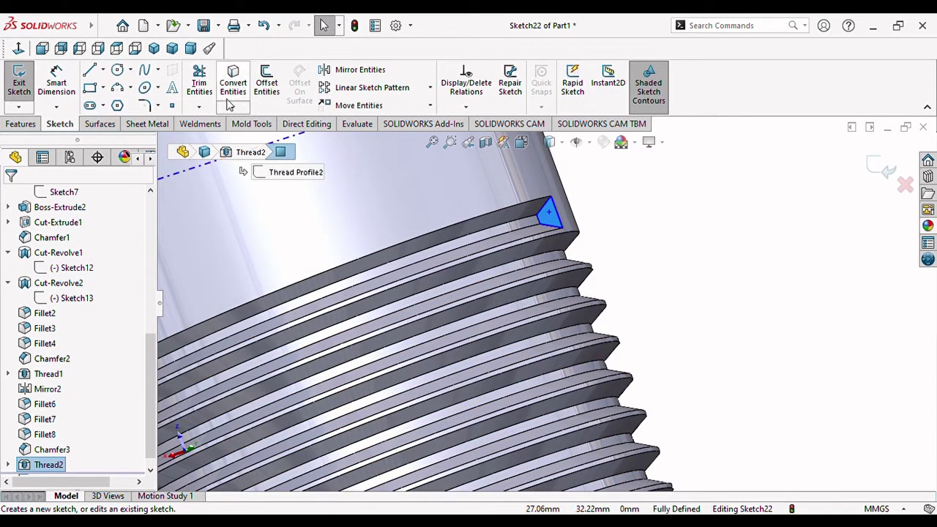
click(30, 125)
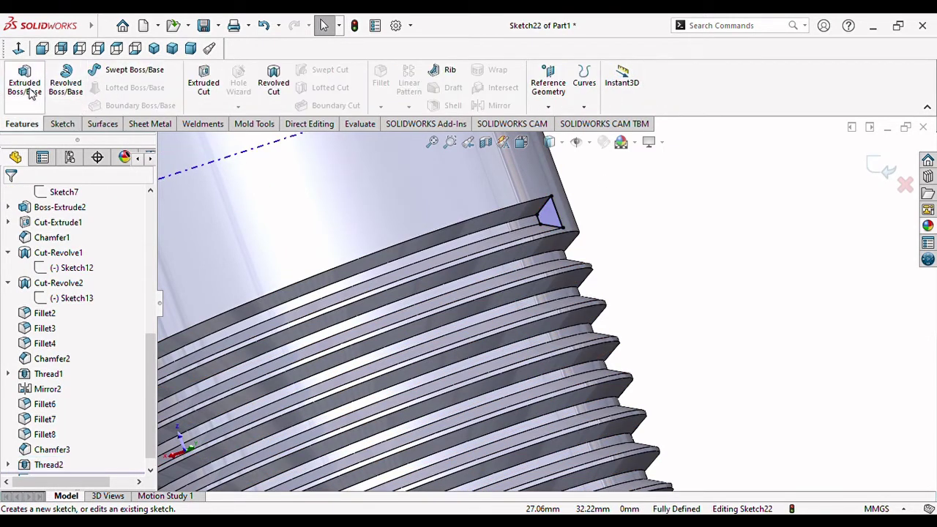
click(43, 106)
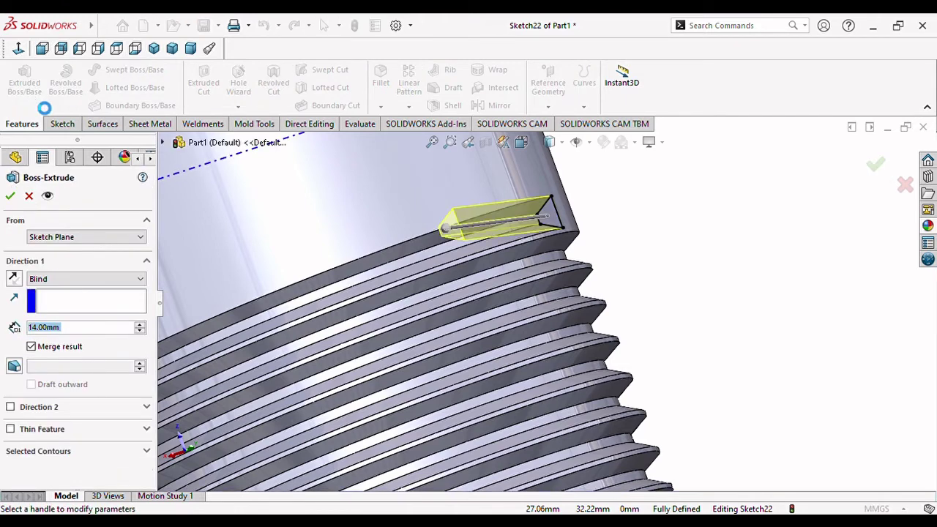
click(30, 196)
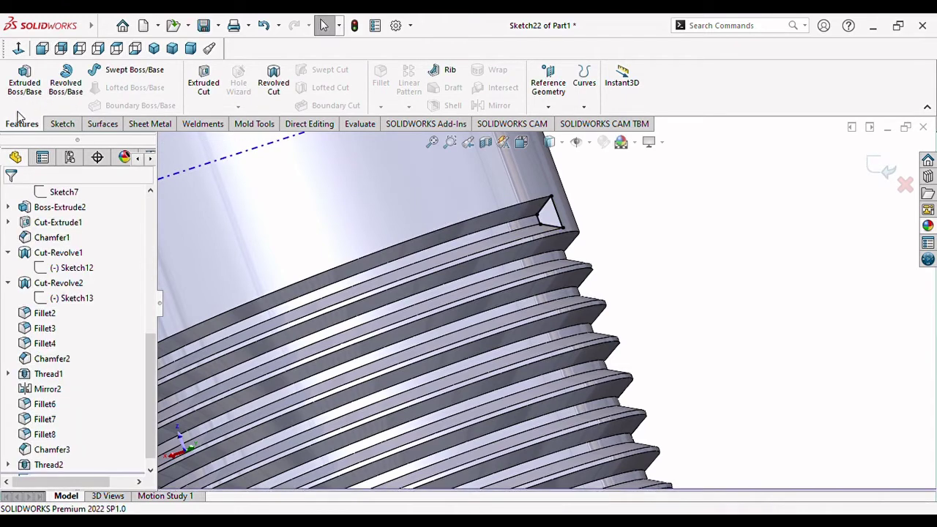
Trim the thread's starting end with an Up To Next extruded cut from the profile sketch
click(208, 94)
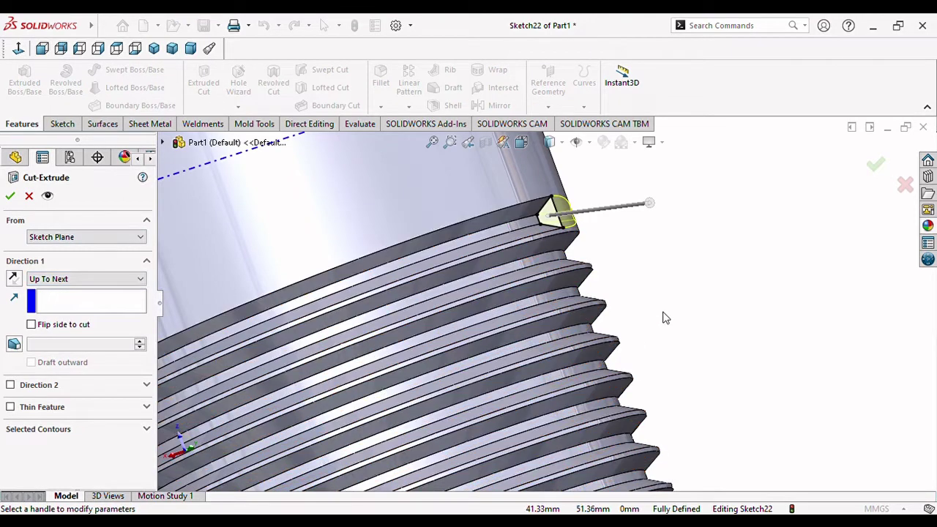
middle_drag(663, 318, 652, 322)
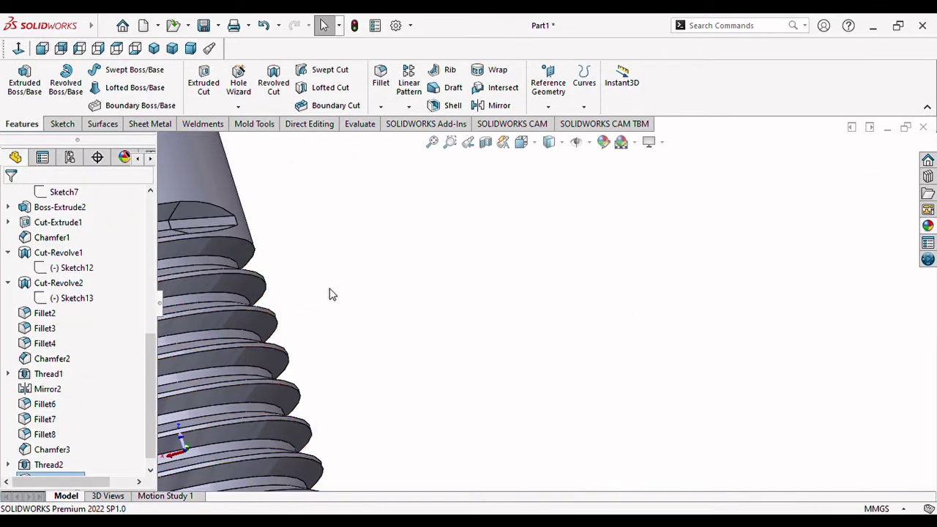
mouse_move(335, 305)
middle_down()
mouse_move(390, 310)
mouse_move(325, 330)
mouse_move(377, 313)
mouse_move(612, 306)
mouse_move(513, 339)
mouse_move(507, 236)
middle_up()
scroll(377, 313, up, 5)
scroll(512, 339, up, 4)
scroll(508, 236, down, 2)
scroll(512, 242, down, 4)
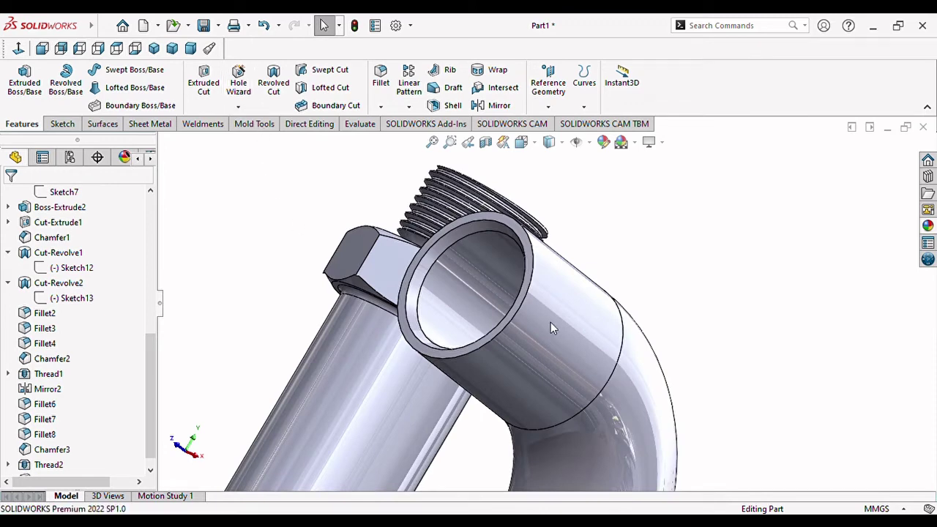
Turn to the elbow's open end and enable an offset thread start from its edge
scroll(500, 327, up, 3)
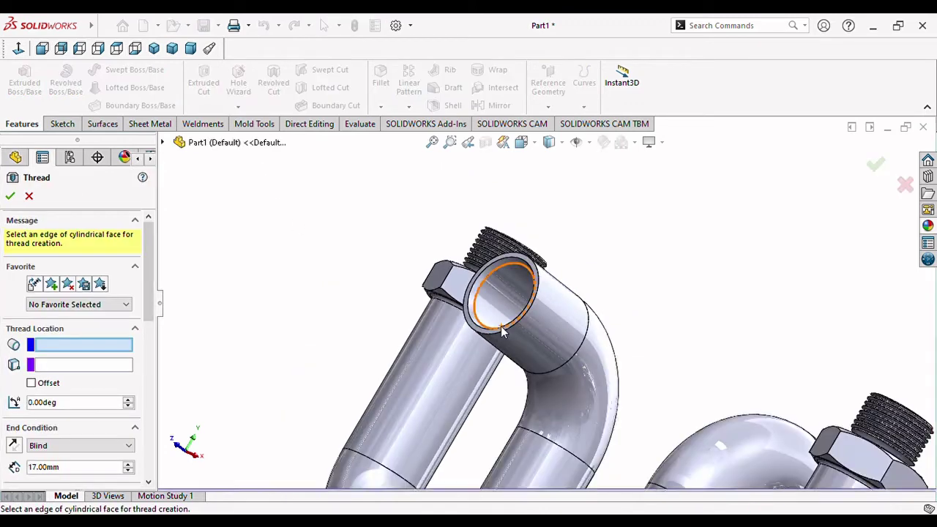
scroll(501, 331, up, 2)
middle_drag(501, 331, 539, 301)
scroll(539, 302, down, 3)
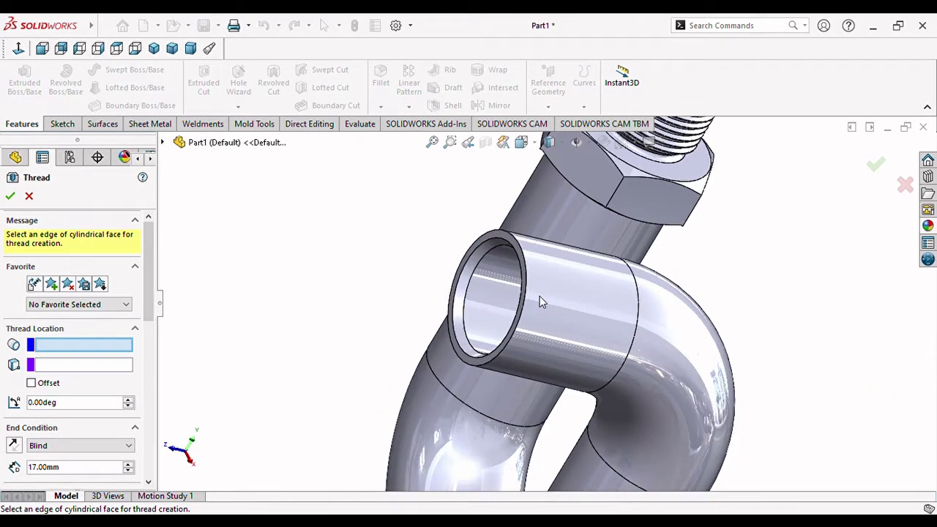
scroll(539, 302, down, 2)
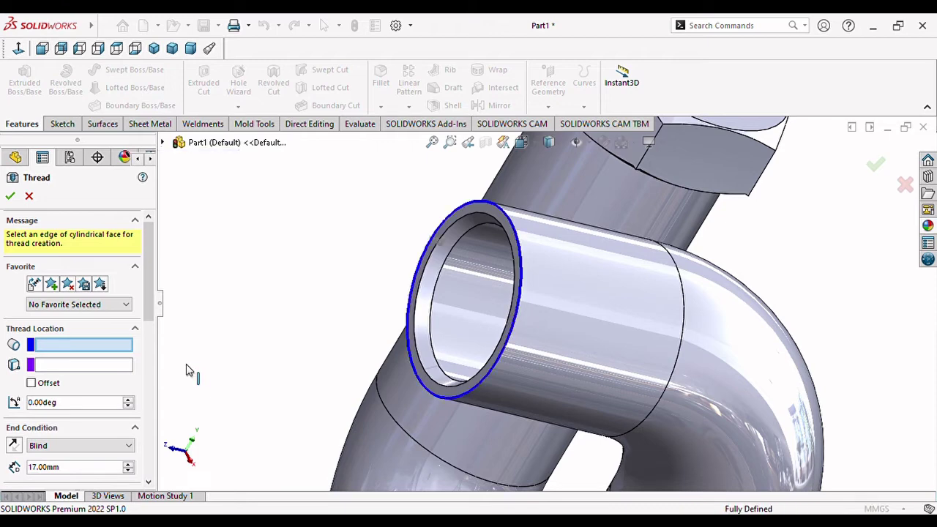
middle_drag(449, 389, 420, 391)
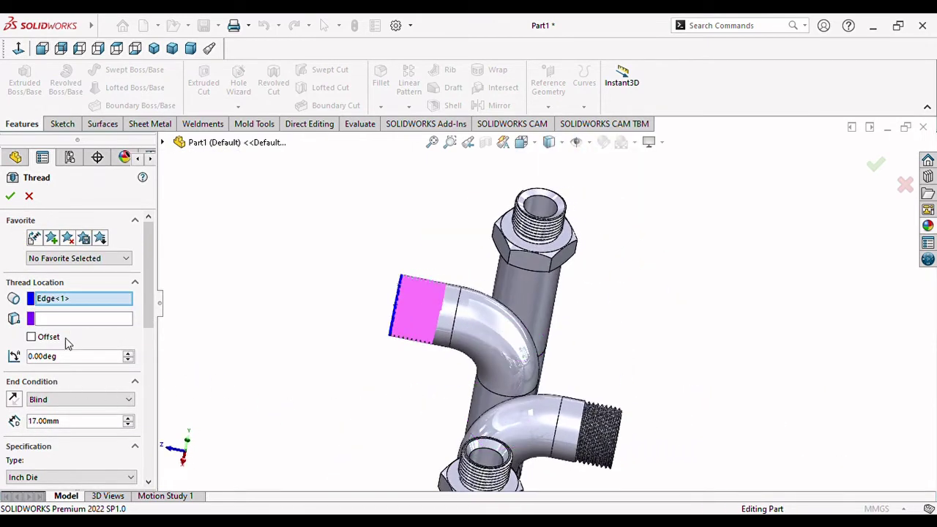
click(31, 338)
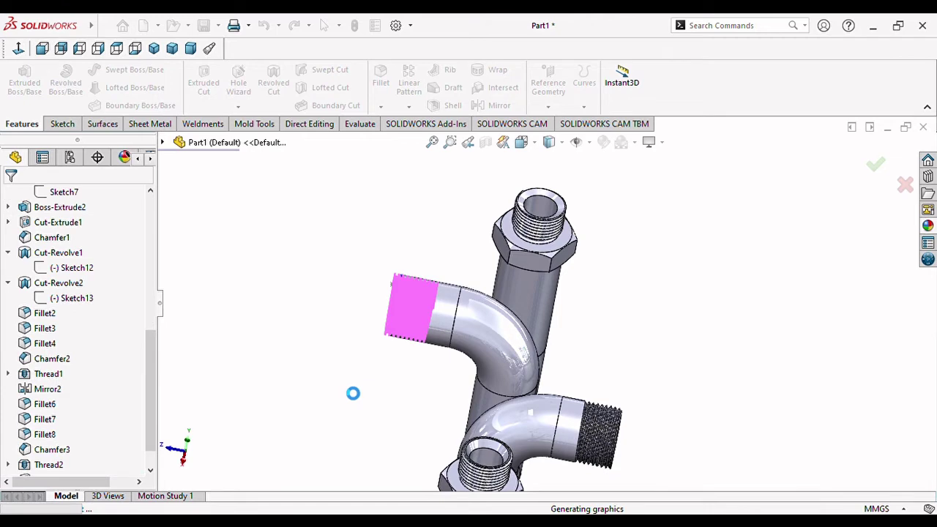
Orbit to the elbow's thread start and select its triangular thread profile face
scroll(441, 358, down, 3)
scroll(454, 327, down, 2)
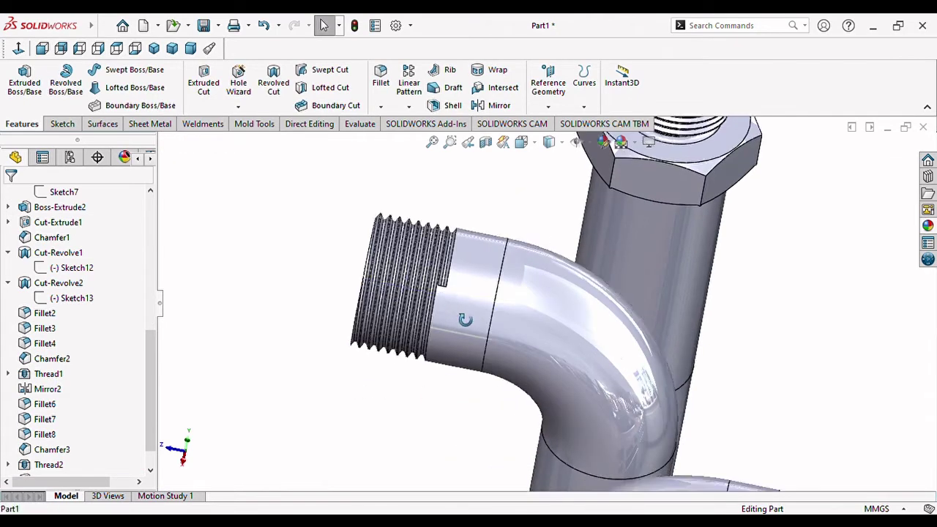
middle_drag(464, 319, 464, 339)
scroll(464, 339, up, 4)
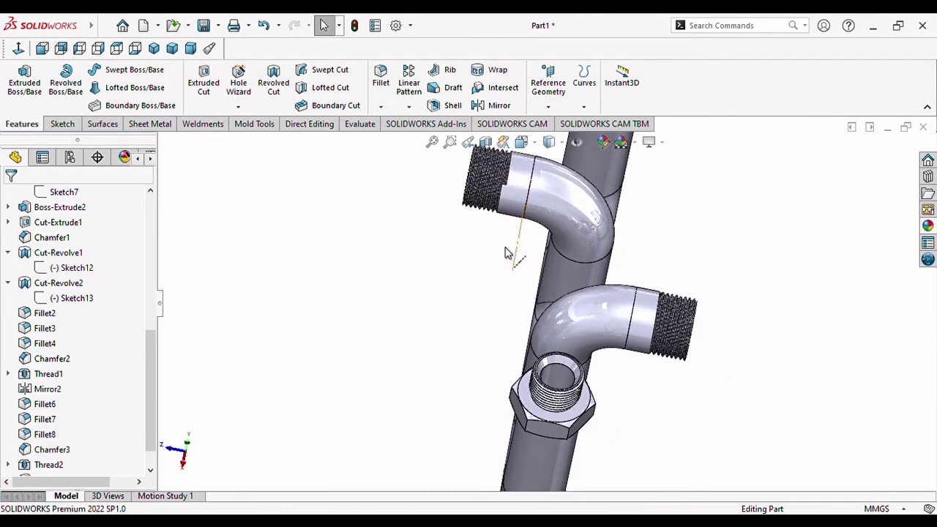
scroll(505, 253, up, 5)
mouse_move(579, 434)
middle_down()
mouse_move(513, 431)
mouse_move(478, 442)
mouse_move(487, 438)
middle_up()
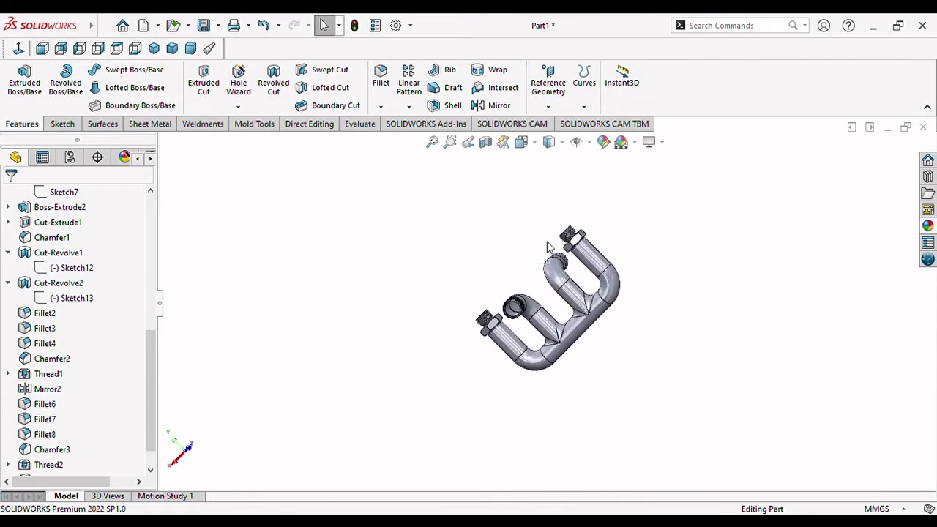
middle_drag(548, 248, 546, 264)
scroll(546, 271, down, 2)
scroll(542, 280, down, 3)
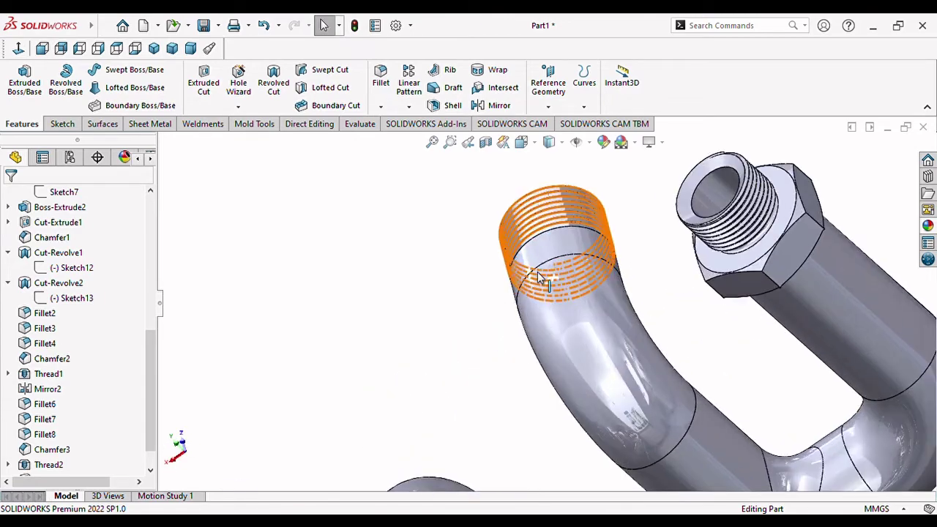
scroll(540, 278, down, 2)
middle_drag(452, 293, 454, 415)
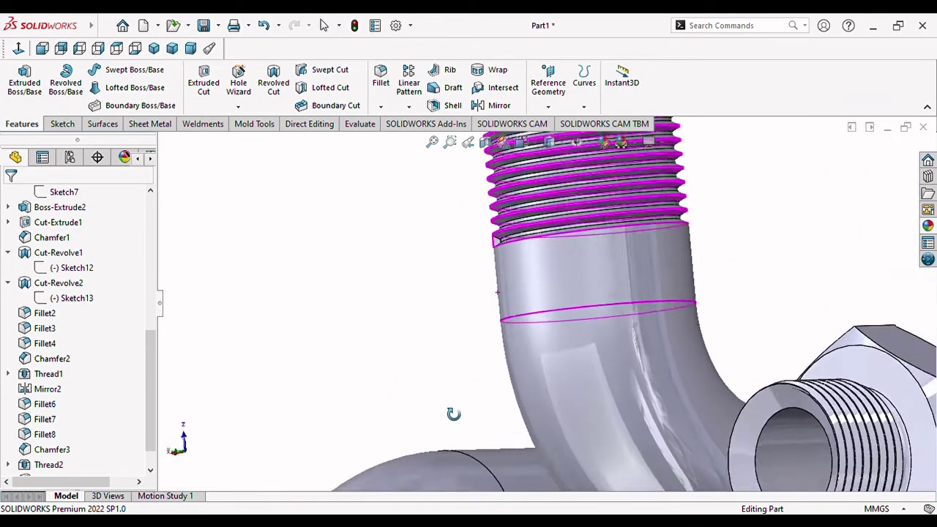
scroll(541, 228, down, 5)
click(529, 199)
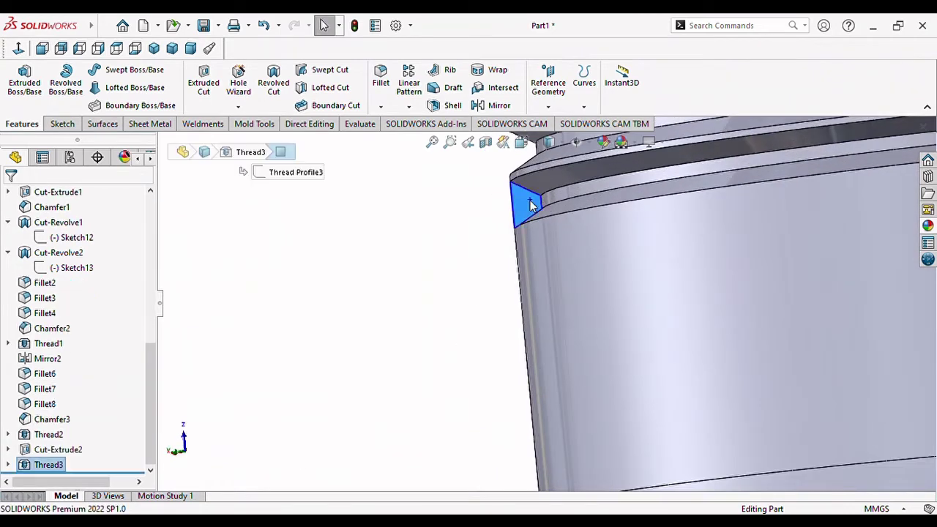
key(Escape)
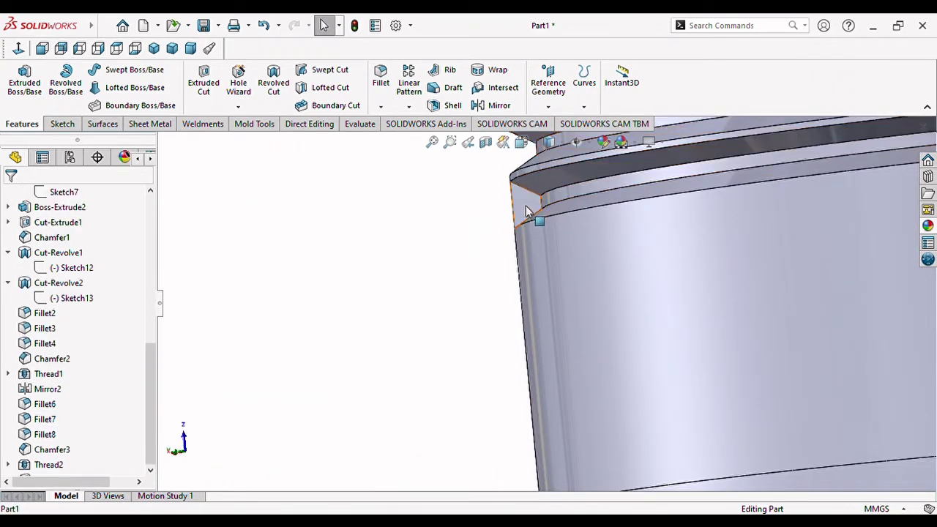
click(526, 205)
Sketch on the profile face, convert its outline, and extrude-cut it Up To Next
click(585, 173)
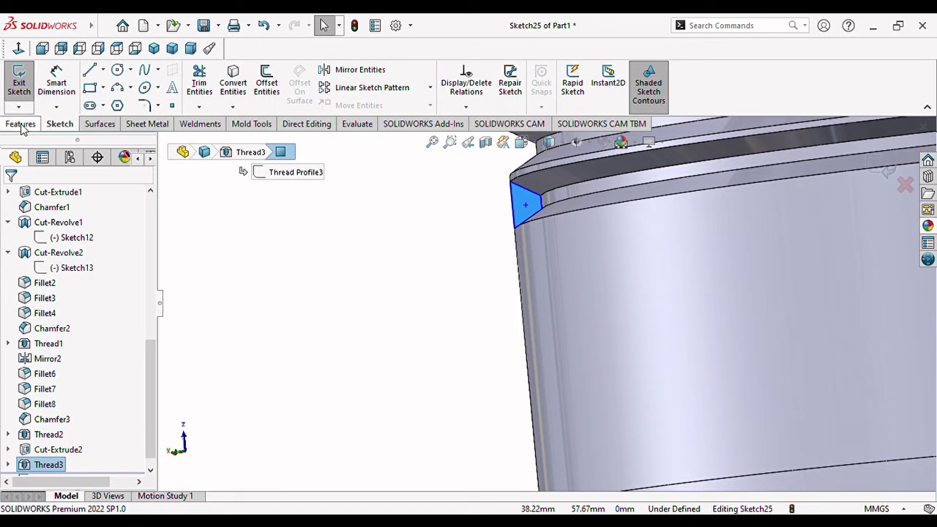
click(233, 82)
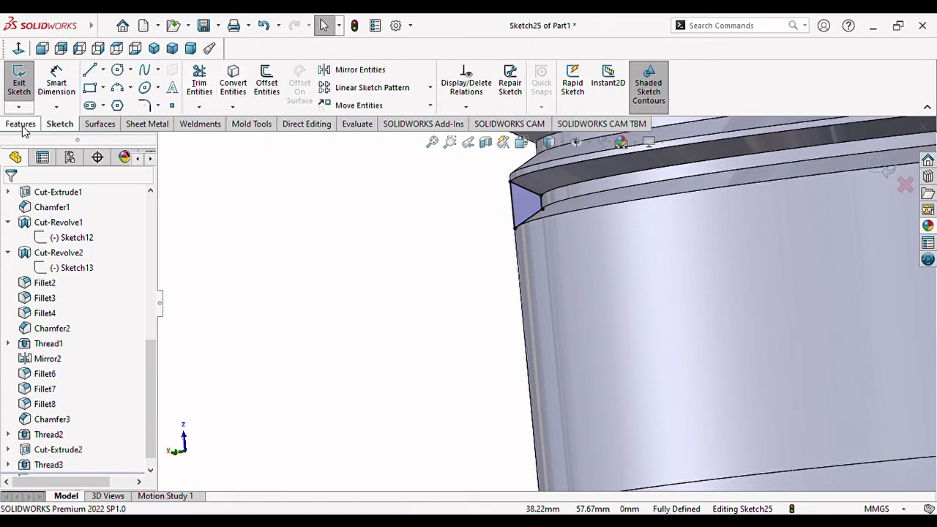
click(22, 126)
click(204, 82)
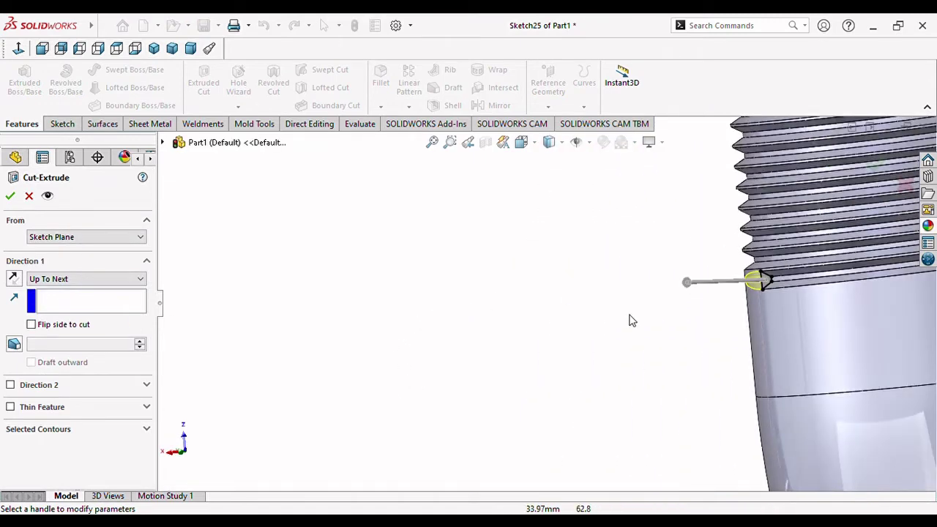
click(431, 144)
scroll(534, 264, down, 3)
scroll(534, 263, down, 2)
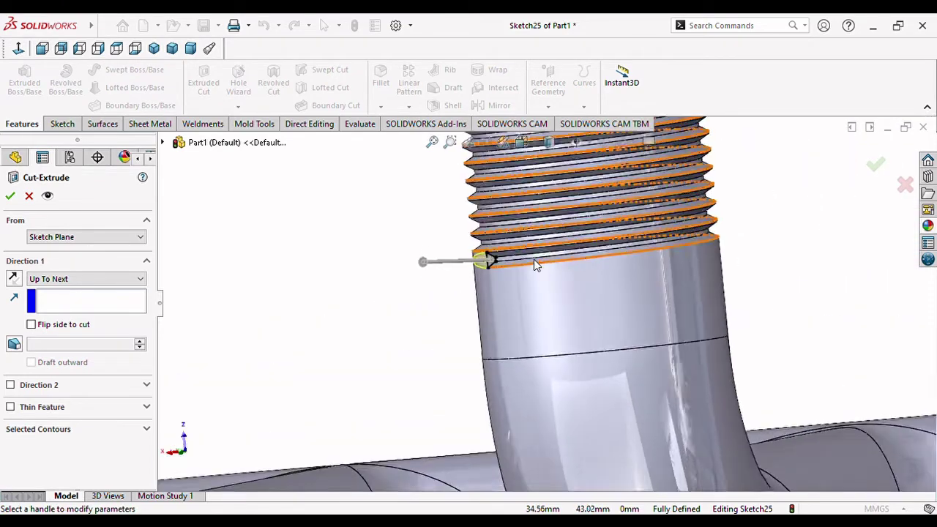
middle_drag(402, 335, 415, 341)
click(10, 196)
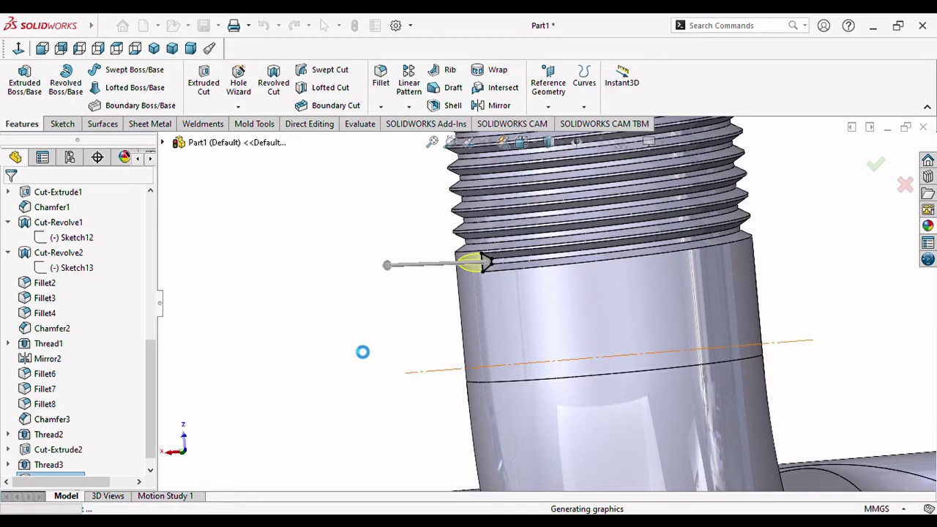
Orbit the pipe manifold and set it to the Isometric view
scroll(359, 328, up, 2)
scroll(366, 316, up, 3)
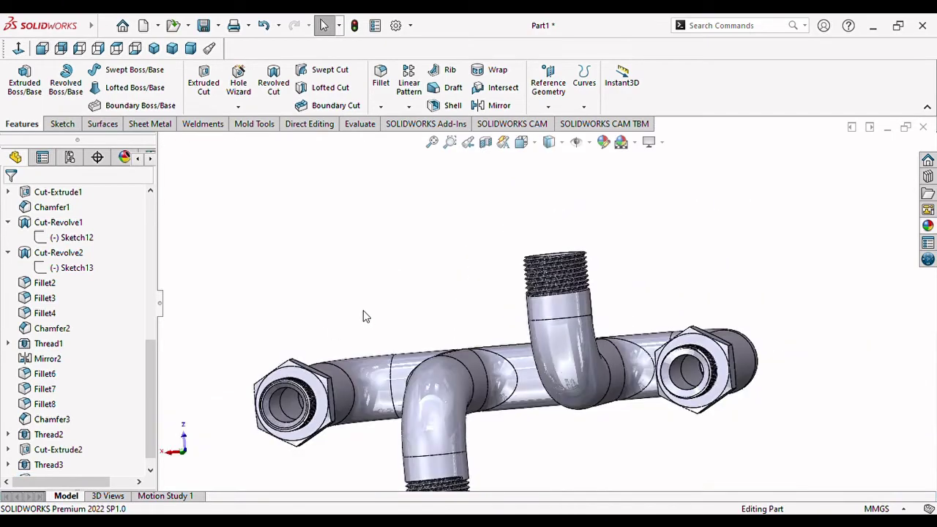
mouse_move(471, 429)
middle_down()
mouse_move(478, 305)
mouse_move(485, 368)
middle_up()
scroll(484, 369, up, 2)
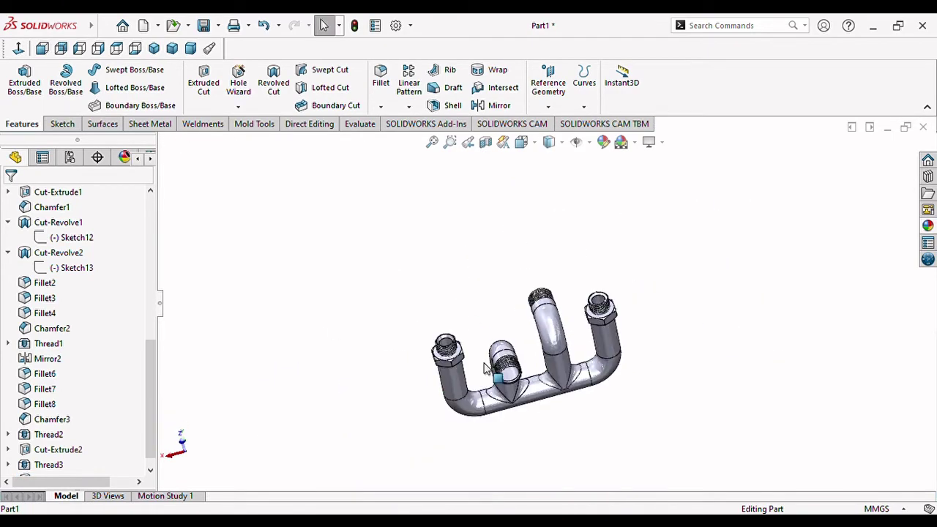
middle_drag(507, 416, 528, 395)
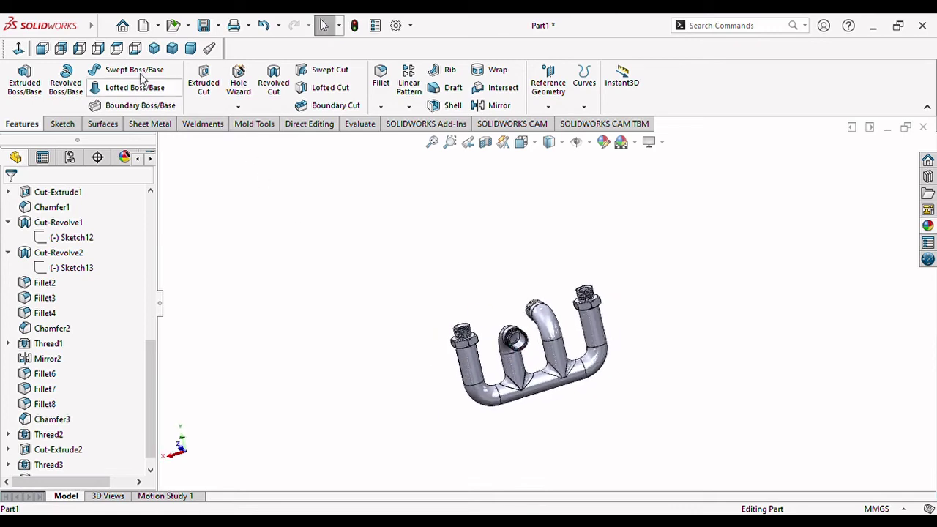
click(153, 48)
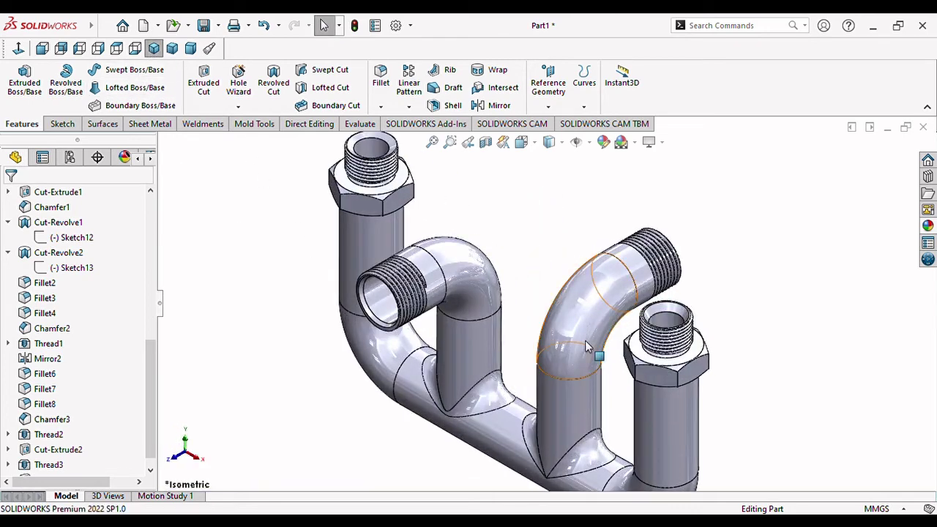
Adjust the view slightly and show the Appearances, Scenes, and Decals library
scroll(586, 342, up, 3)
mouse_move(696, 391)
middle_down()
mouse_move(719, 347)
mouse_move(713, 380)
middle_up()
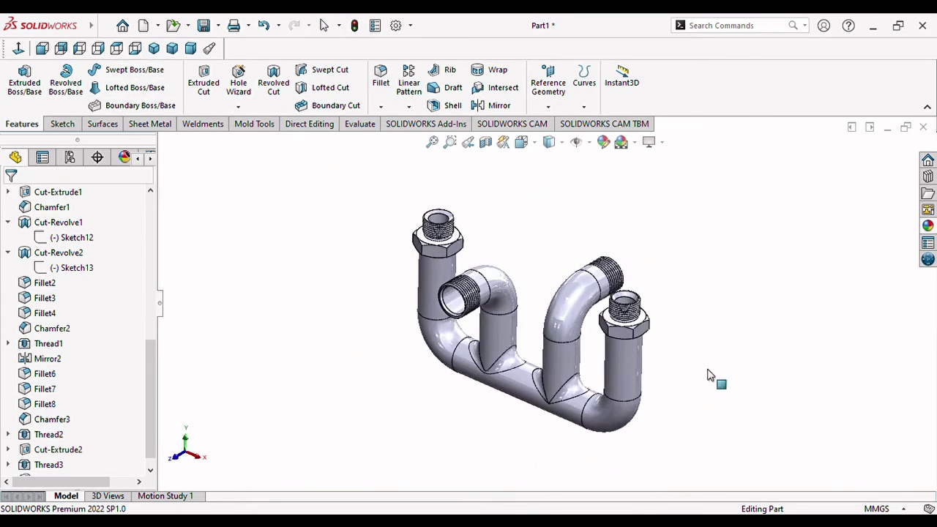
click(928, 227)
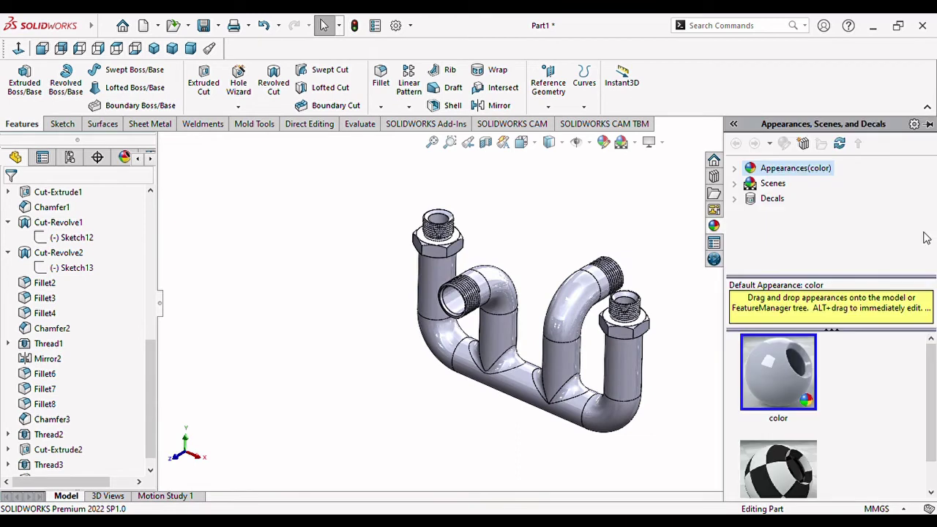
Apply the polished steel appearance from Metal > Steel to the whole model
click(775, 169)
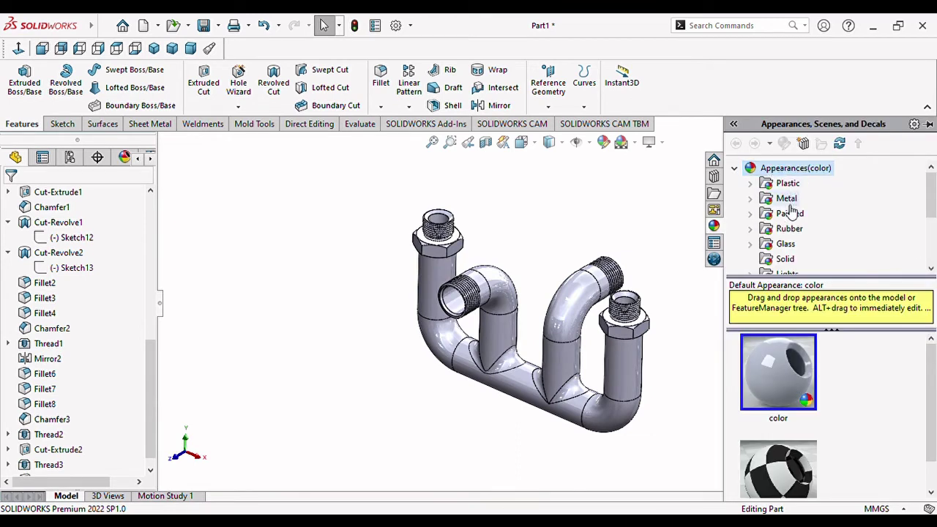
click(788, 184)
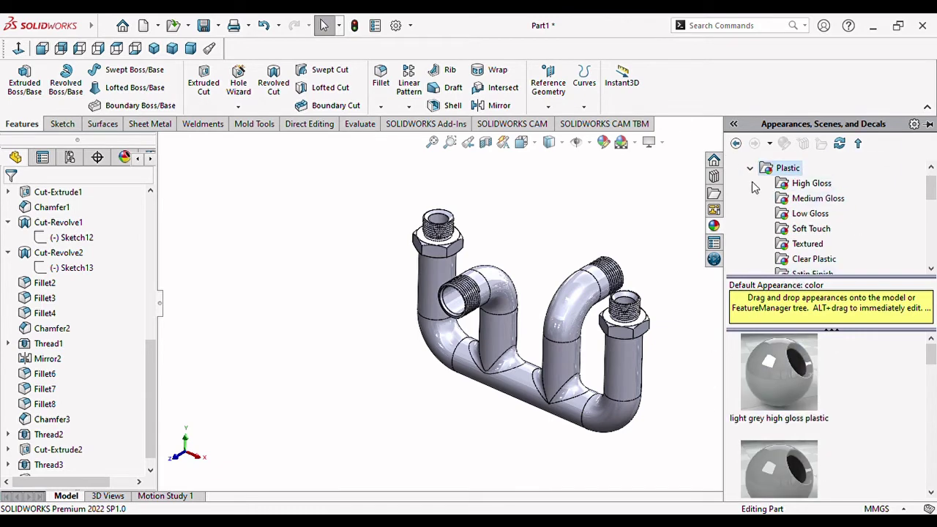
click(735, 143)
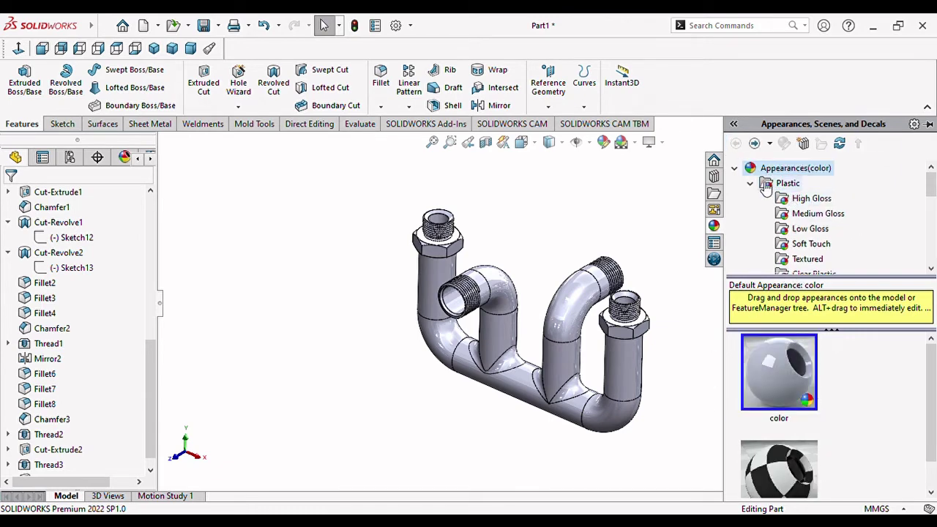
click(752, 184)
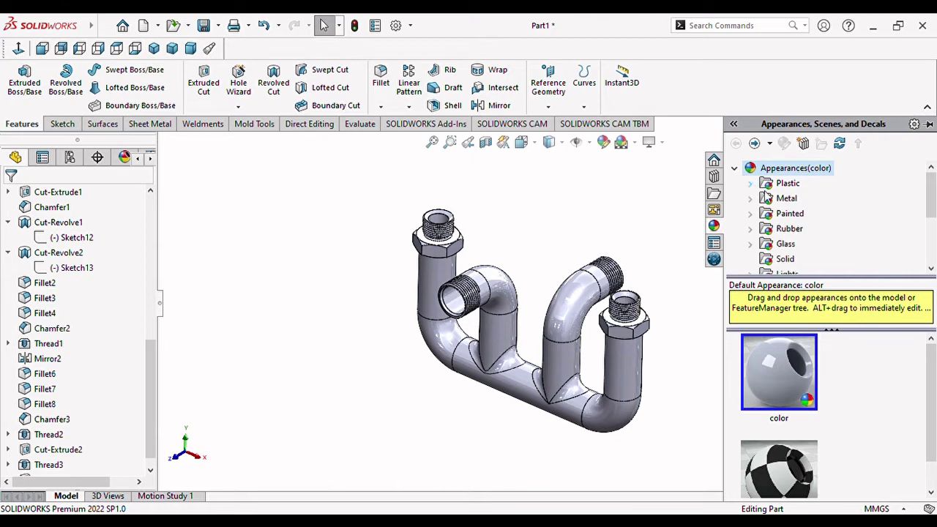
click(788, 204)
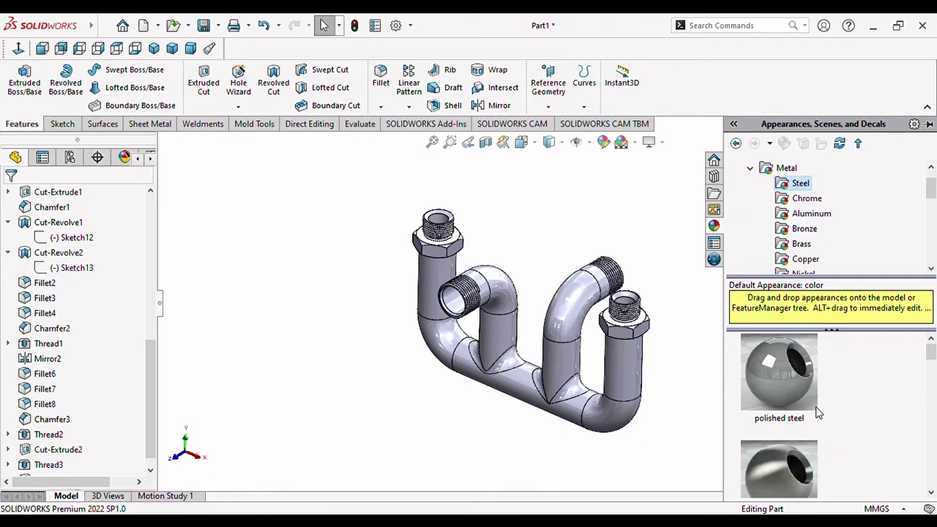
double_click(786, 396)
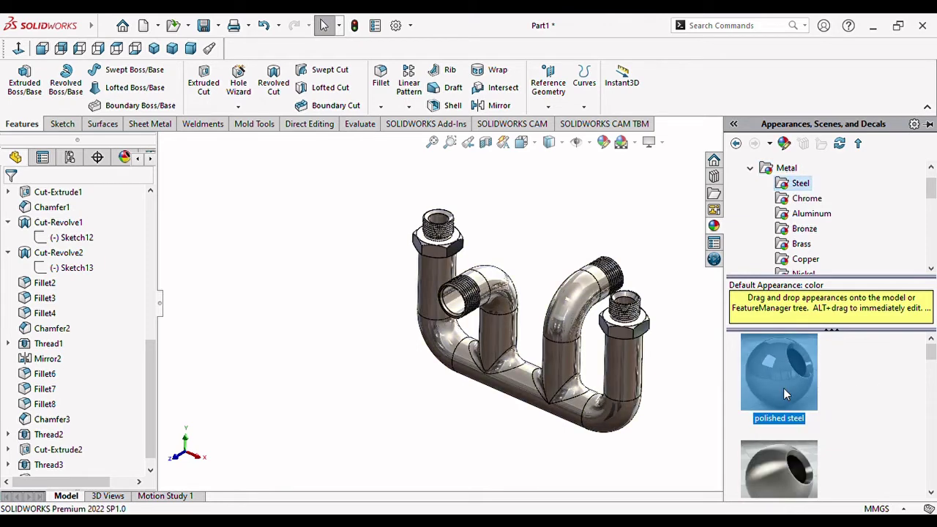
Close the appearance library and turn off RealView in the display settings
click(661, 405)
click(649, 142)
click(664, 158)
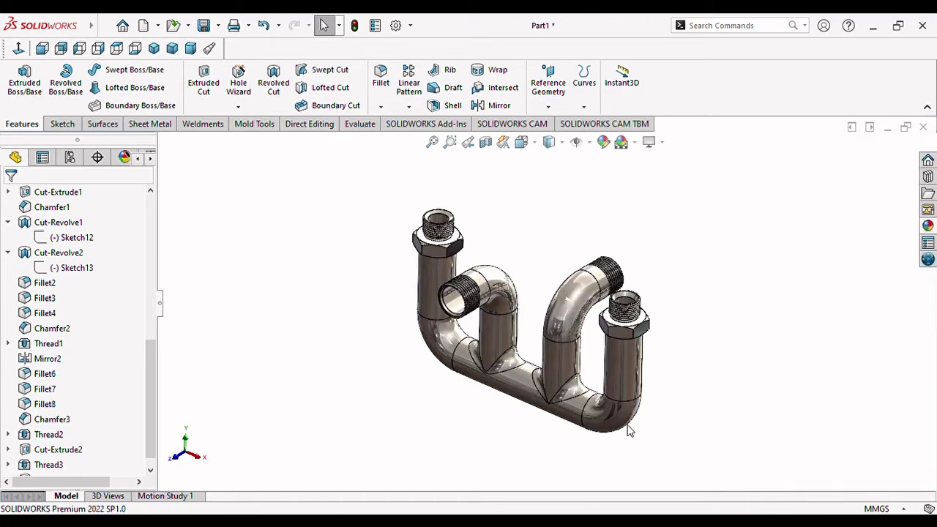
Orbit and zoom the manifold to a tilted rear view, then reopen the Appearances, Scenes, and Decals library
mouse_move(662, 298)
middle_down()
mouse_move(594, 435)
mouse_move(532, 334)
mouse_move(620, 362)
mouse_move(696, 412)
mouse_move(654, 386)
middle_up()
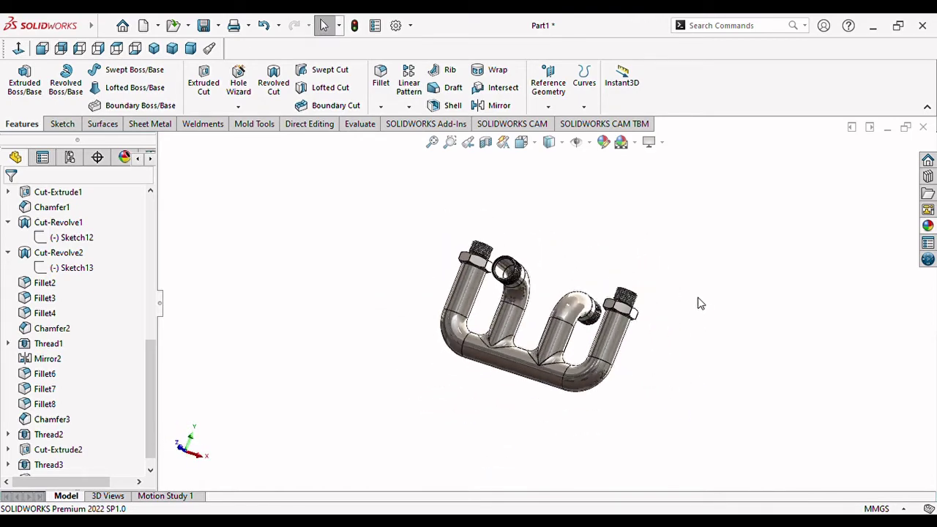
mouse_move(699, 304)
middle_down()
mouse_move(646, 358)
mouse_move(602, 247)
mouse_move(465, 356)
mouse_move(569, 344)
middle_up()
scroll(570, 330, down, 5)
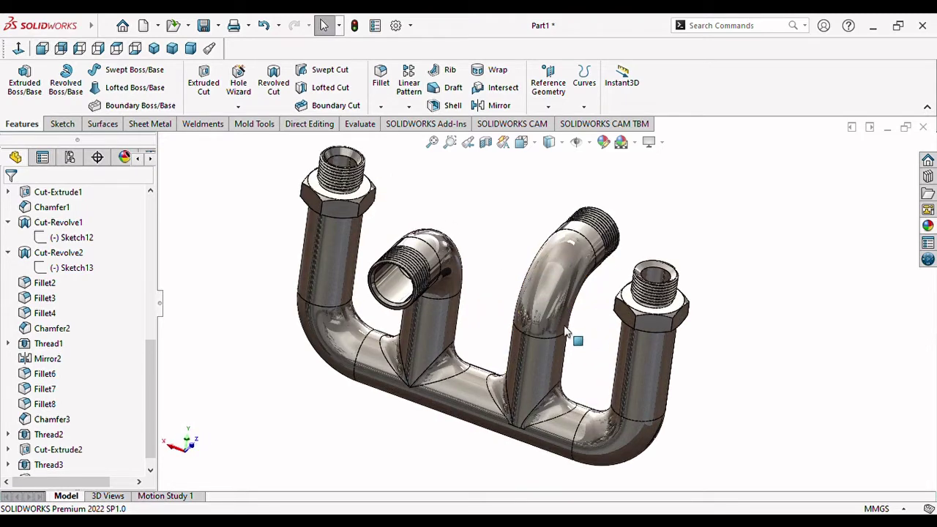
scroll(565, 331, down, 2)
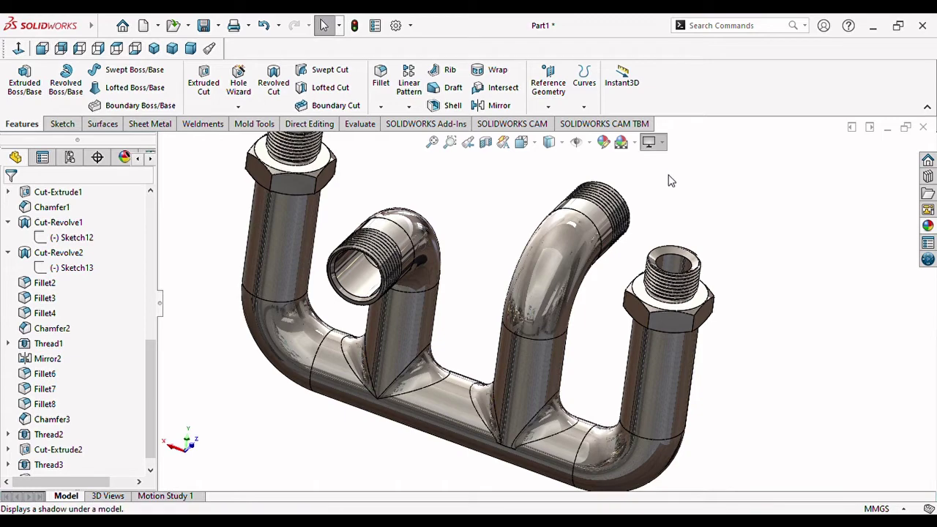
mouse_move(669, 178)
middle_down()
mouse_move(585, 454)
mouse_move(619, 299)
mouse_move(590, 410)
mouse_move(494, 385)
mouse_move(475, 291)
mouse_move(539, 299)
mouse_move(586, 217)
mouse_move(523, 226)
mouse_move(537, 278)
middle_up()
scroll(585, 454, up, 5)
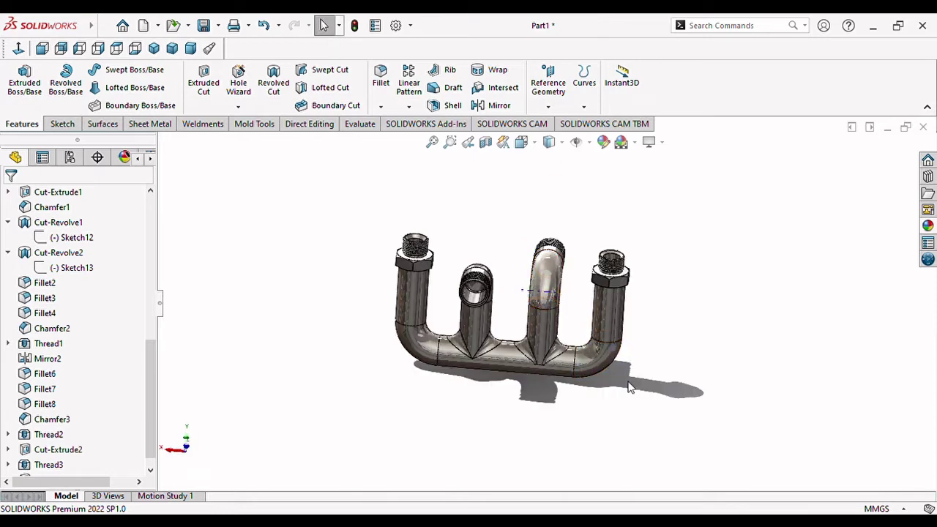
mouse_move(628, 386)
middle_down()
mouse_move(627, 406)
mouse_move(549, 388)
mouse_move(516, 477)
mouse_move(549, 382)
mouse_move(613, 325)
mouse_move(565, 253)
mouse_move(603, 376)
mouse_move(579, 344)
mouse_move(435, 244)
mouse_move(472, 212)
mouse_move(456, 193)
mouse_move(402, 263)
mouse_move(383, 213)
mouse_move(356, 250)
middle_up()
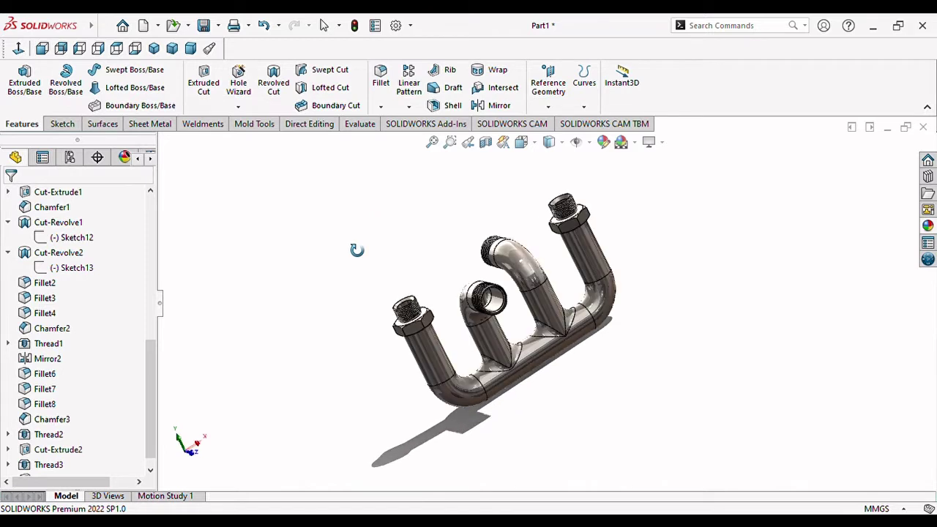
click(928, 227)
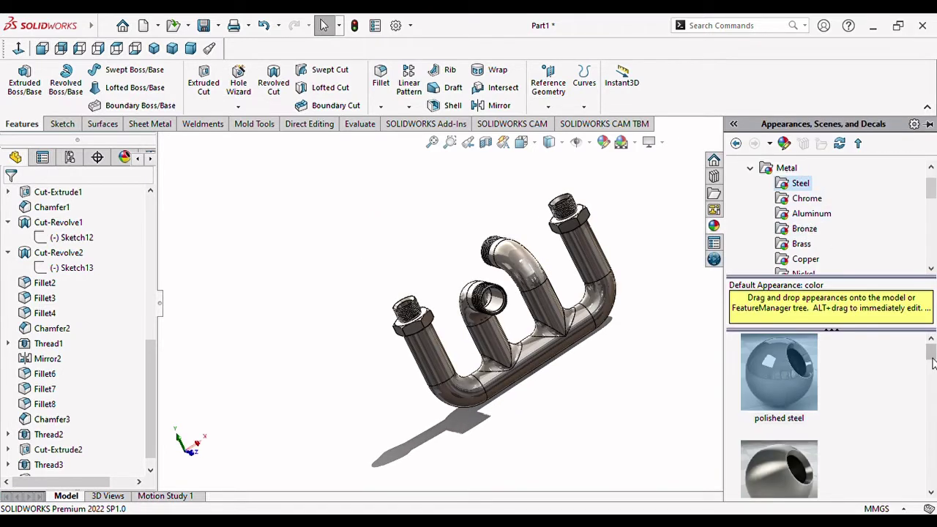
Apply the chromium plate appearance from Metal > Chrome to the part and orbit to view it
mouse_move(932, 361)
mouse_down()
mouse_move(933, 399)
mouse_move(933, 350)
mouse_up()
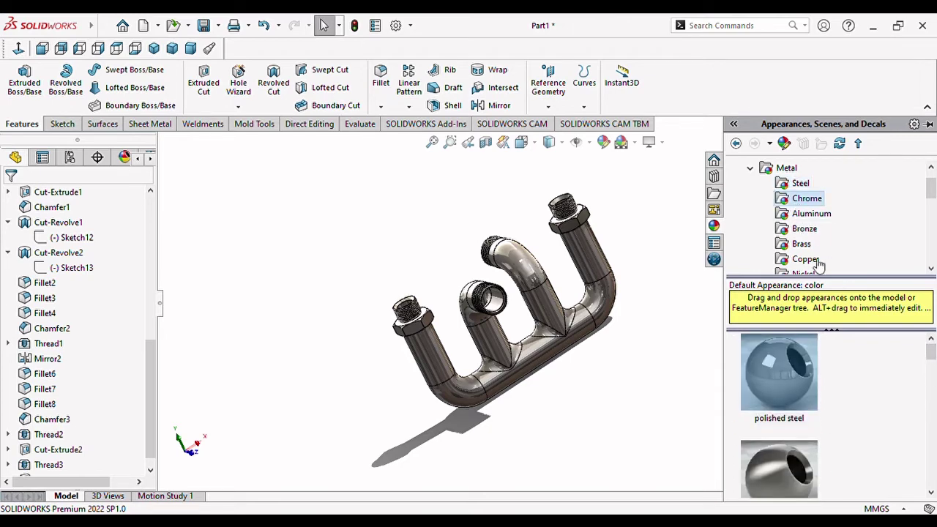
double_click(802, 395)
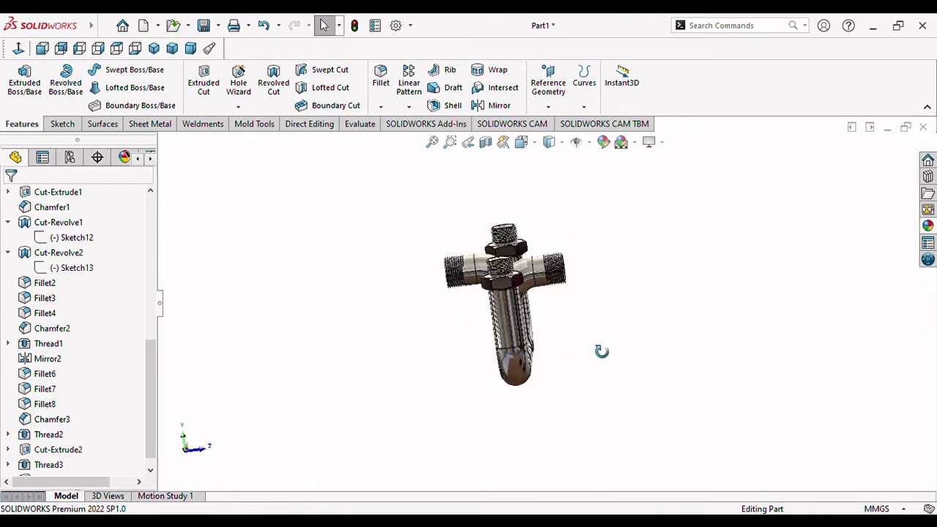
middle_drag(532, 414, 649, 329)
scroll(583, 340, down, 3)
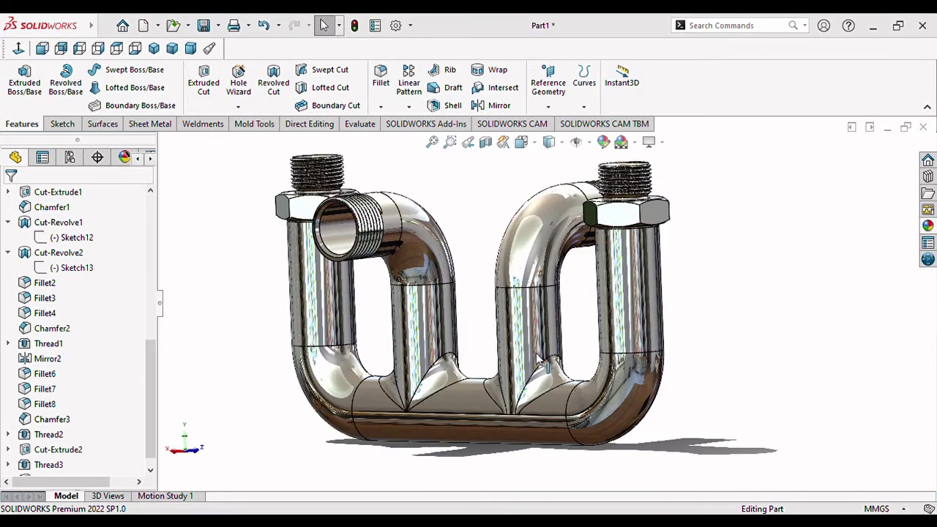
Orbit the chrome model and adjust the face selection in the chromium plate appearance editor
mouse_move(583, 340)
middle_down()
mouse_move(579, 364)
mouse_move(527, 368)
mouse_move(532, 481)
mouse_move(586, 463)
mouse_move(684, 378)
mouse_move(716, 444)
mouse_move(695, 476)
mouse_move(636, 475)
mouse_move(620, 449)
mouse_move(544, 401)
mouse_move(420, 233)
mouse_move(593, 346)
mouse_move(634, 278)
mouse_move(672, 274)
mouse_move(505, 297)
mouse_move(498, 343)
mouse_move(438, 376)
mouse_move(538, 384)
middle_up()
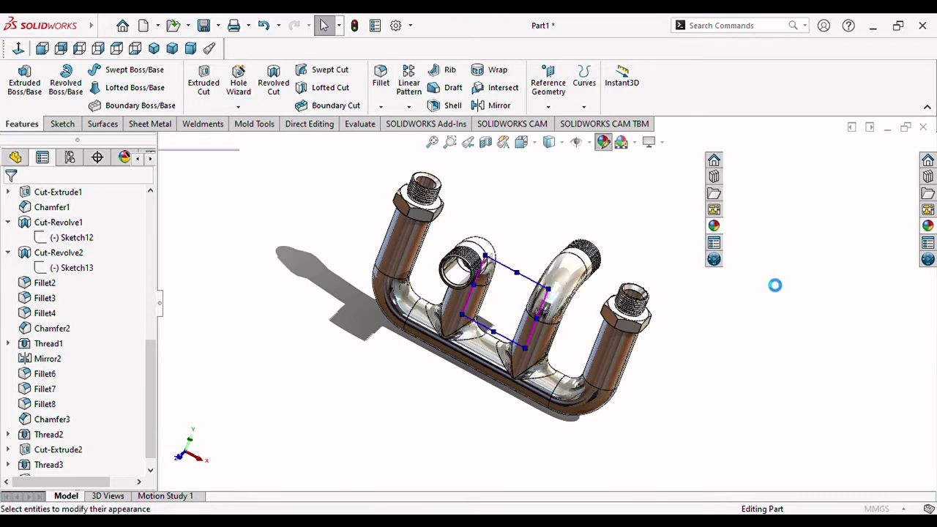
scroll(590, 392, up, 2)
mouse_move(589, 392)
middle_down()
mouse_move(695, 344)
mouse_move(679, 374)
middle_up()
scroll(592, 340, down, 2)
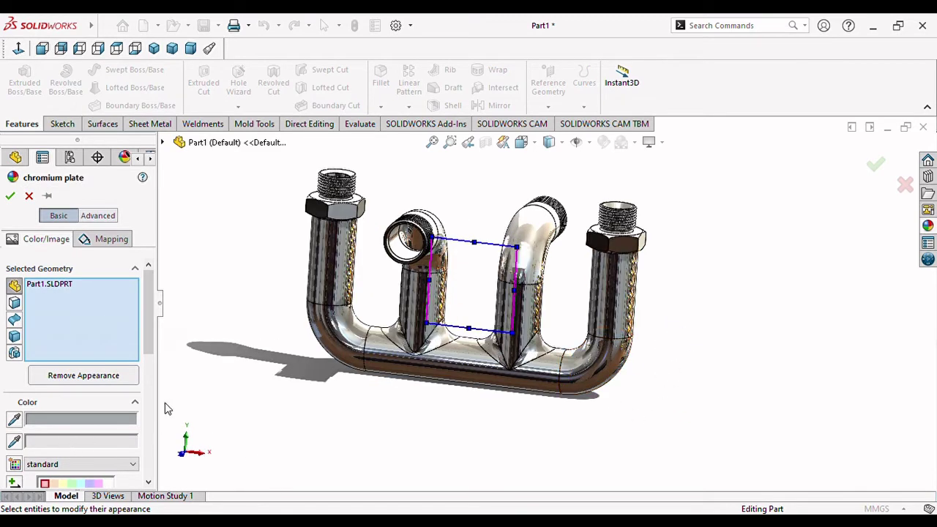
drag(149, 348, 147, 380)
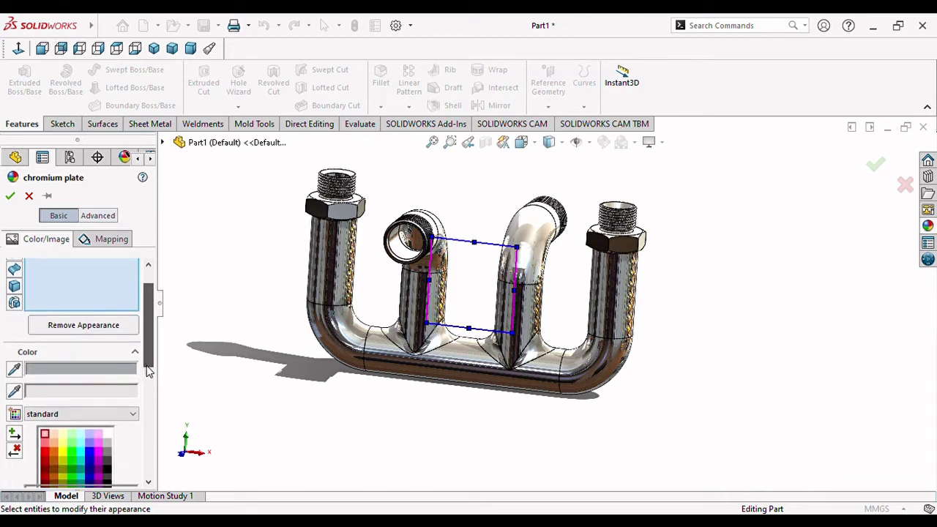
click(278, 363)
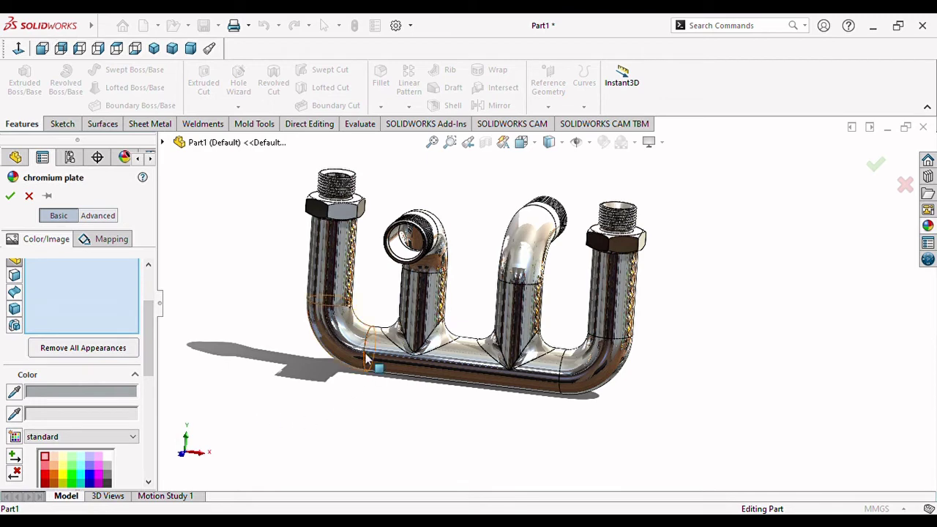
click(485, 378)
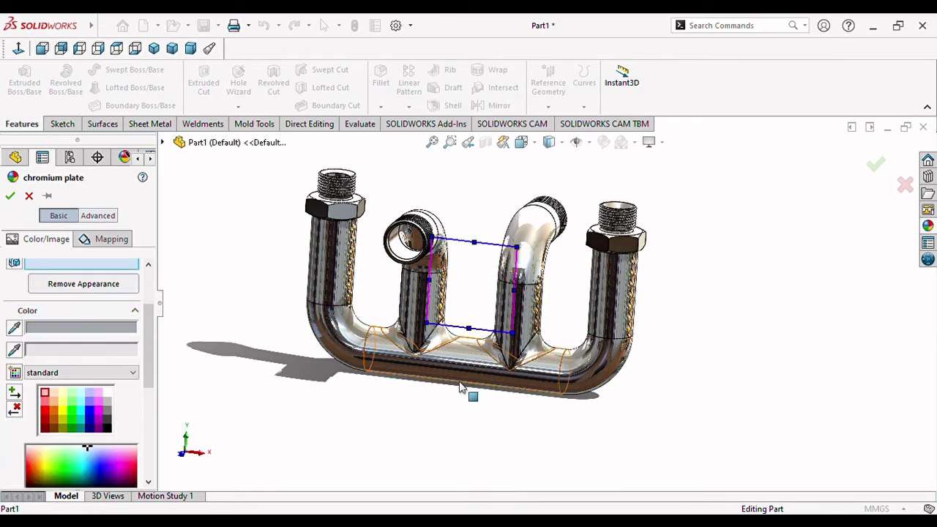
click(261, 445)
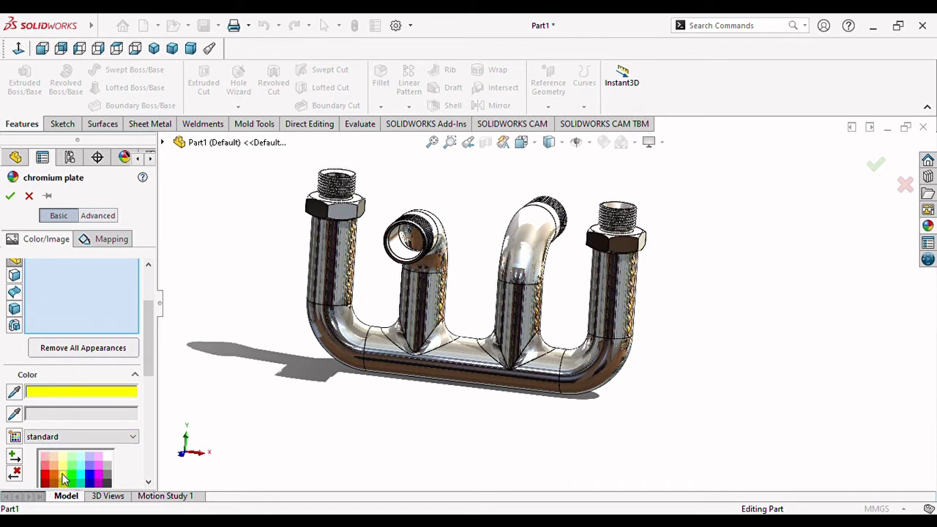
Try a yellow tint, then remove the appearance so the part returns to plain grey
middle_drag(619, 443, 596, 410)
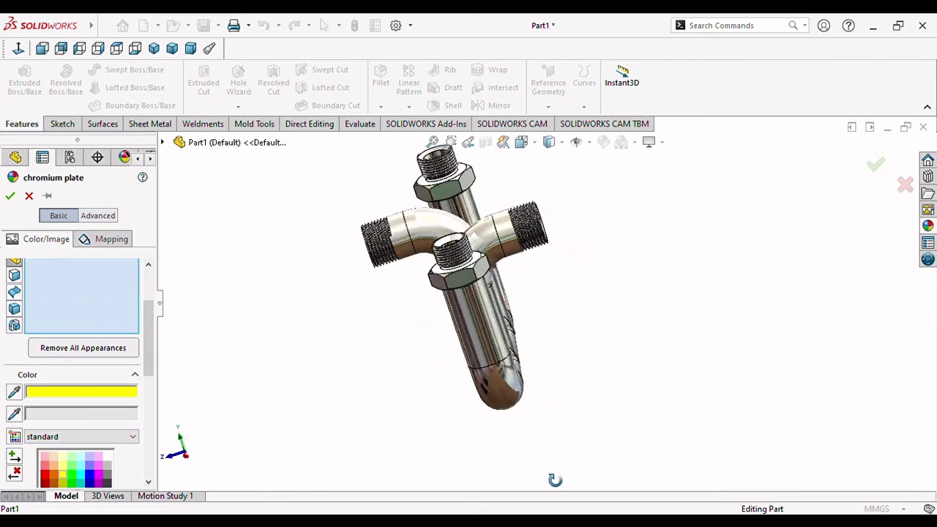
click(576, 342)
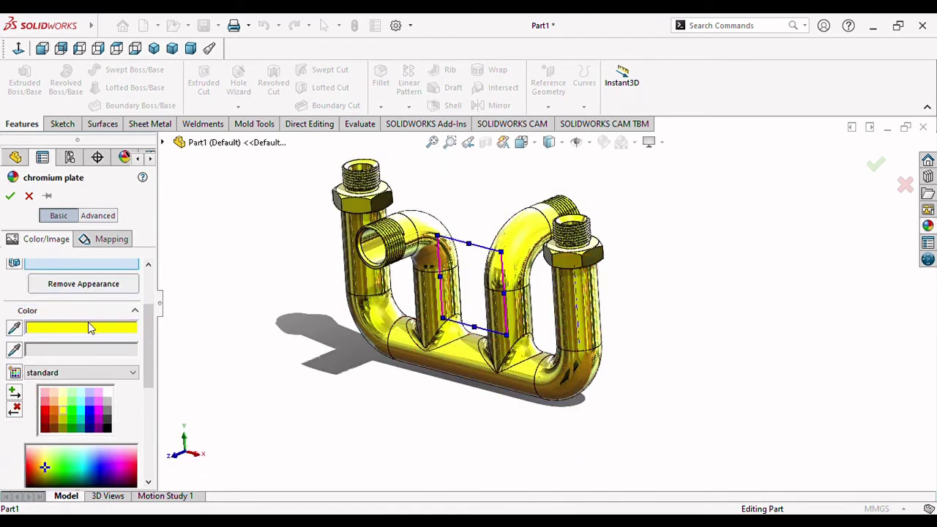
drag(150, 325, 151, 307)
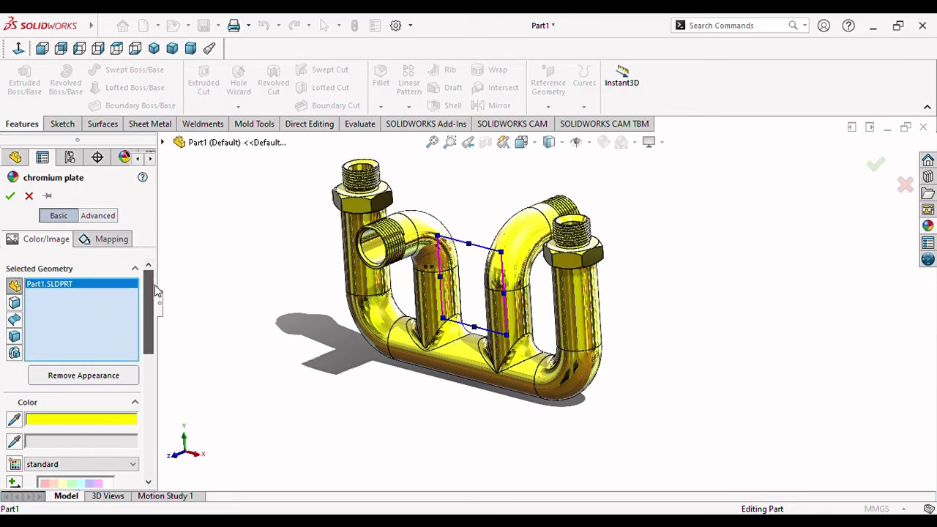
click(98, 325)
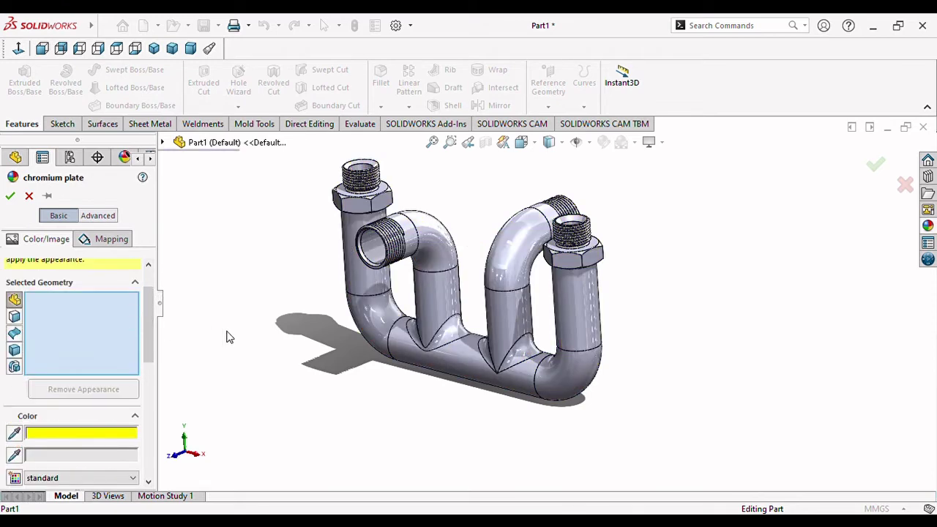
click(29, 196)
Colour the right vertical pipe and right lower elbow faces yellow
click(588, 322)
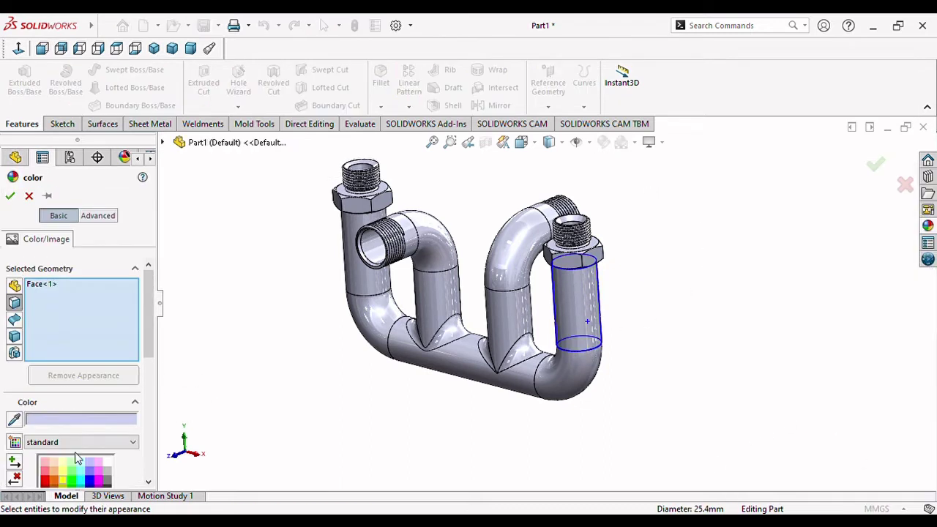
drag(147, 336, 141, 373)
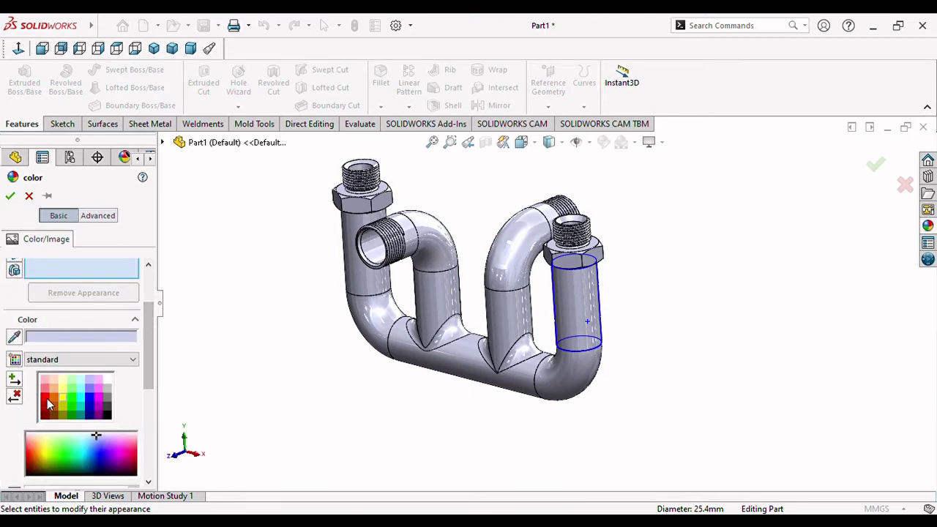
click(45, 454)
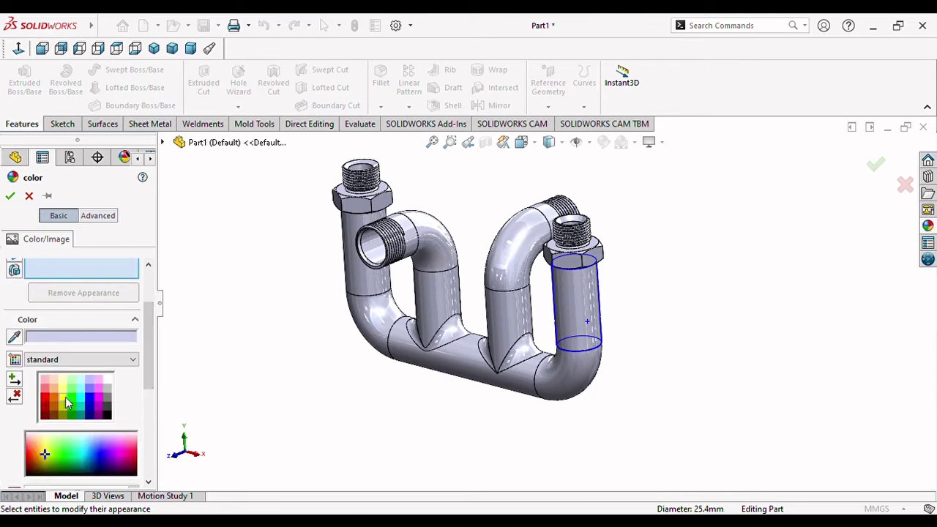
click(562, 375)
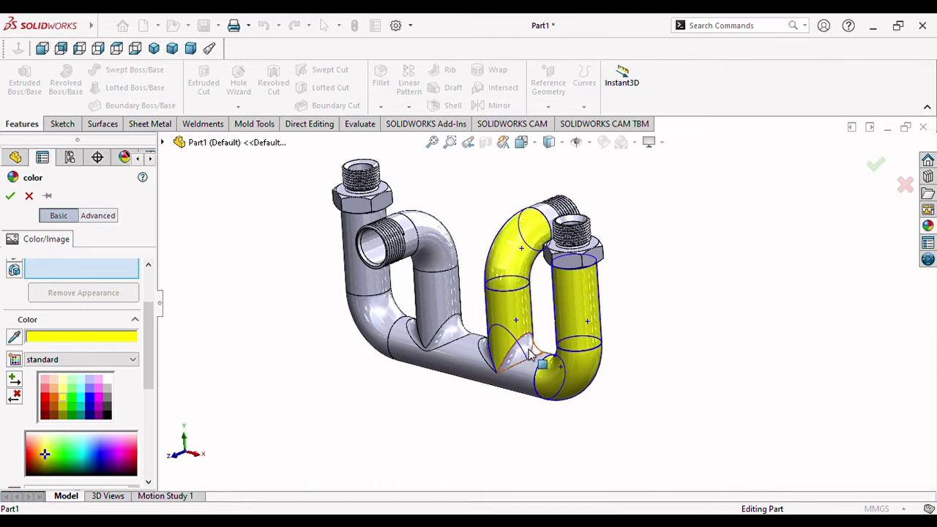
Add the junction, lower horizontal pipe, left elbow, left pipe and middle pipe faces to the yellow
click(495, 365)
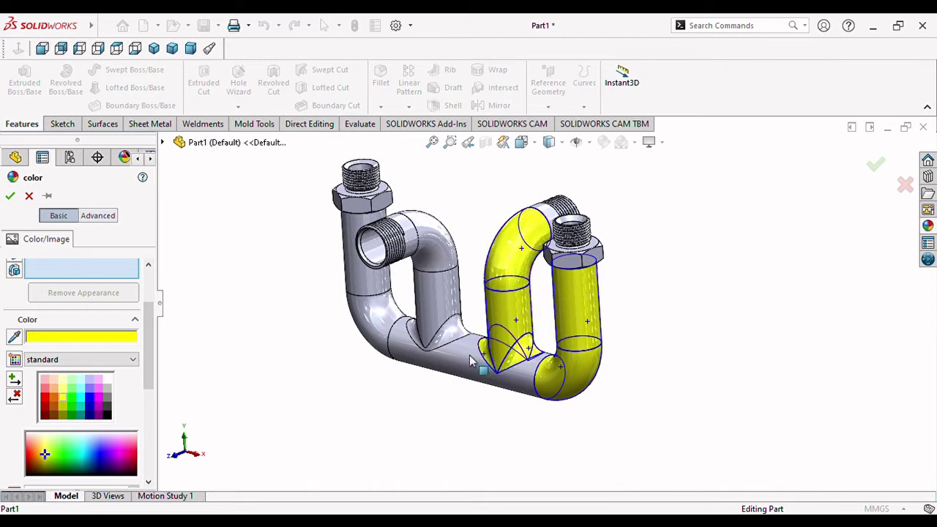
click(471, 360)
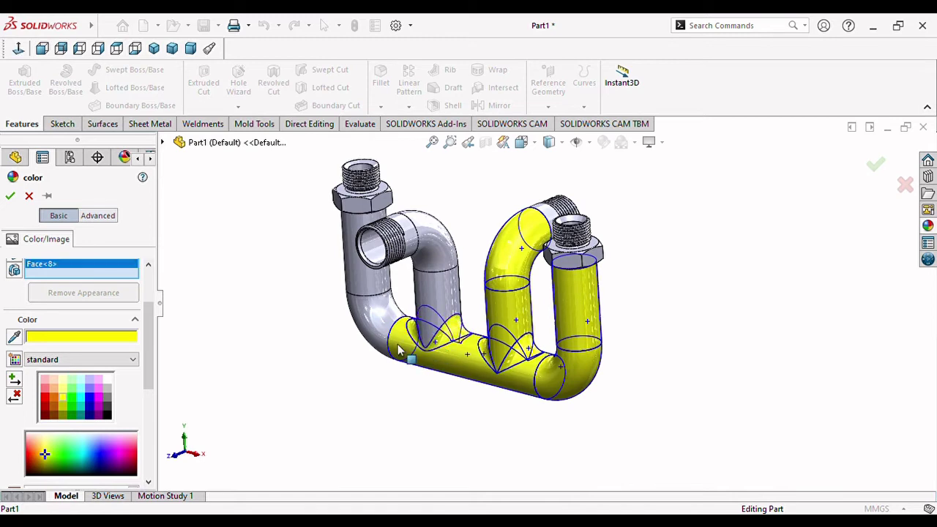
click(376, 330)
click(360, 285)
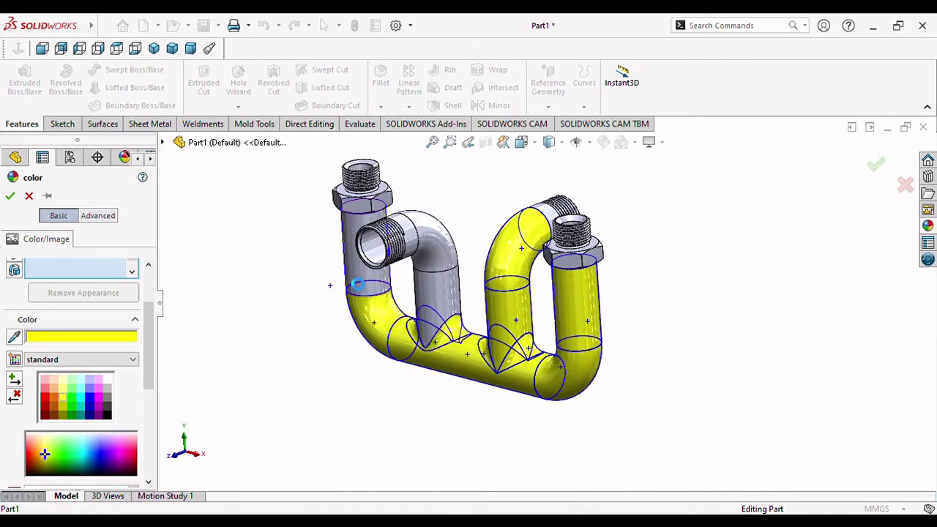
click(430, 287)
click(437, 238)
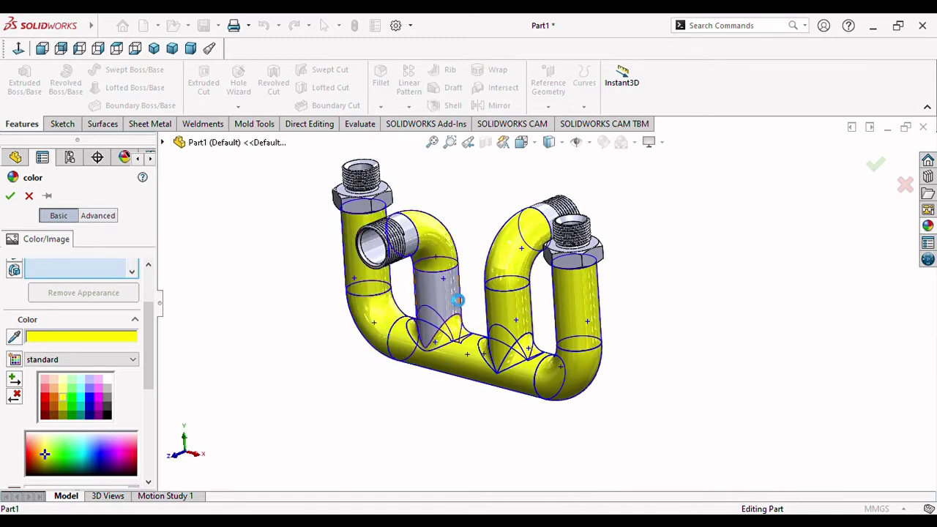
middle_drag(586, 344, 527, 380)
Add the middle and upper-left fitting threads and two lower hex-nut faces to the yellow faces
scroll(469, 265, down, 5)
click(495, 244)
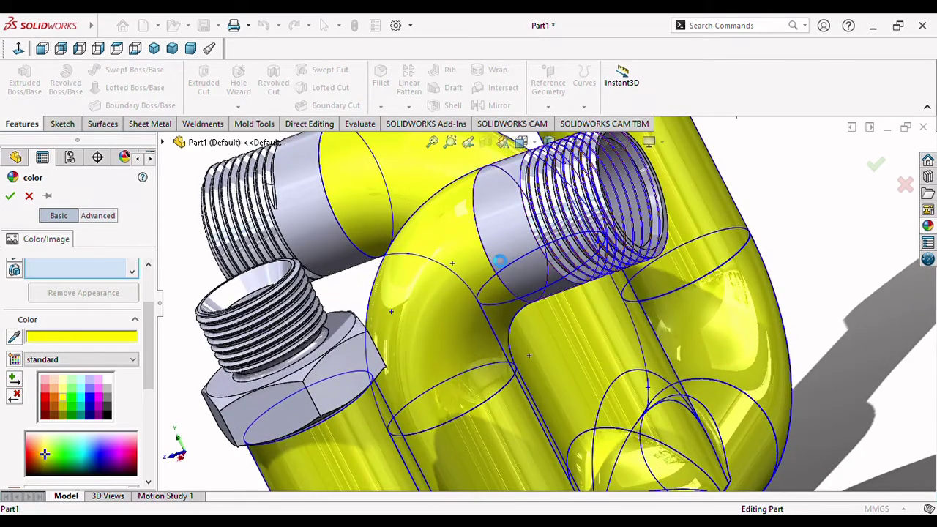
scroll(476, 335, up, 2)
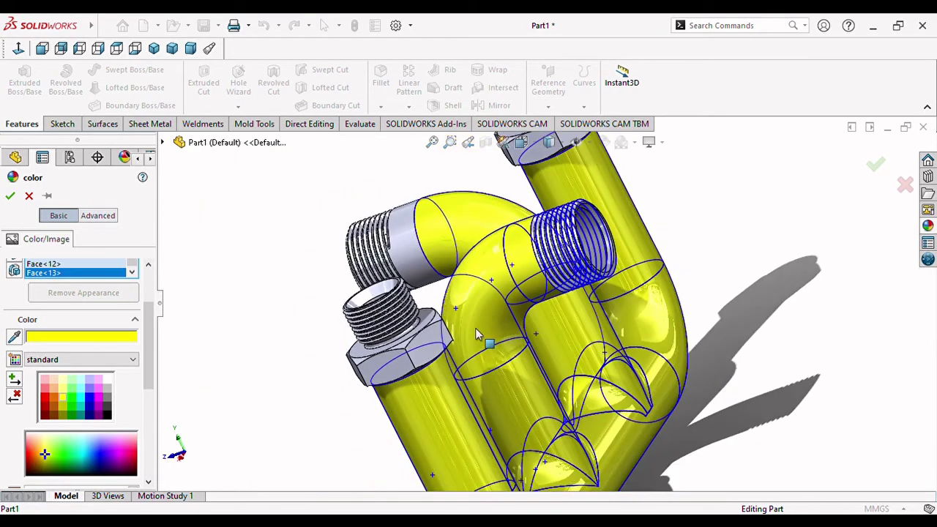
click(432, 348)
click(384, 370)
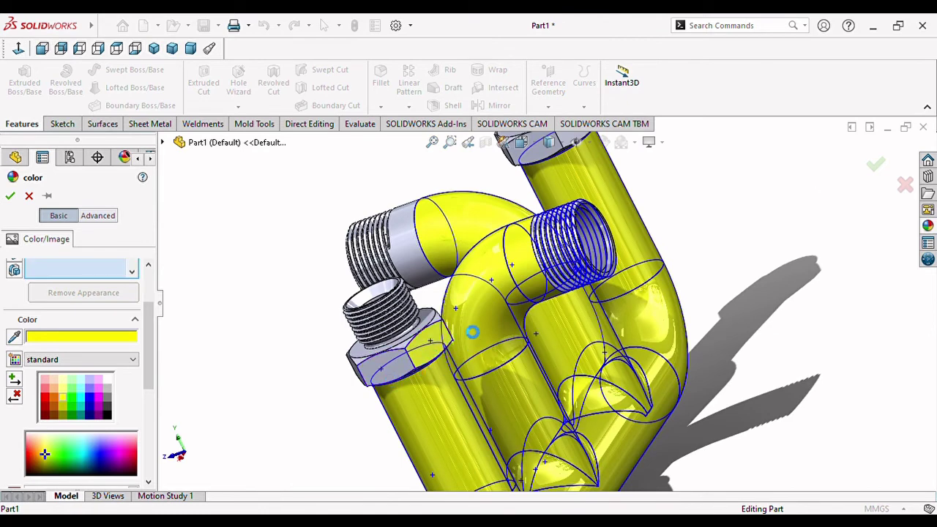
click(423, 271)
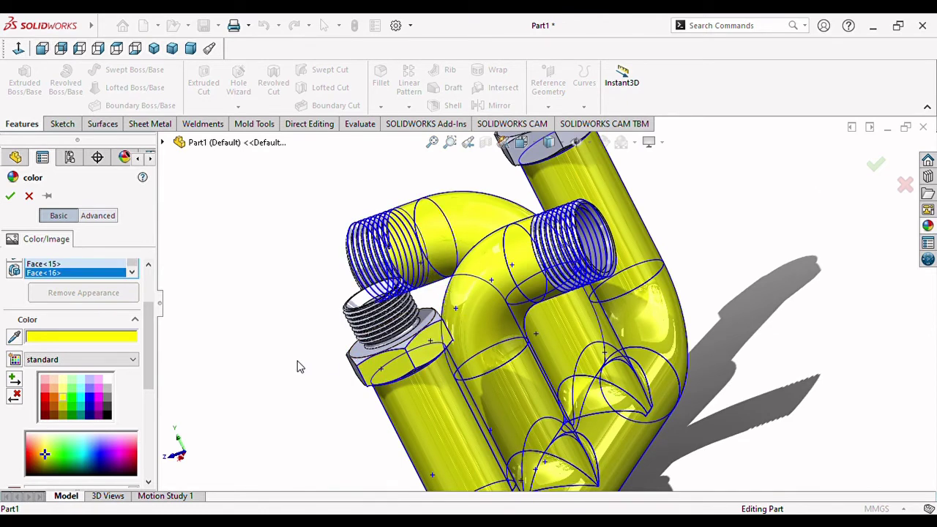
Add three faces of the close-up hex nut, including its chamfer, to the yellow selection
mouse_move(256, 353)
middle_down()
mouse_move(307, 373)
mouse_move(308, 361)
middle_up()
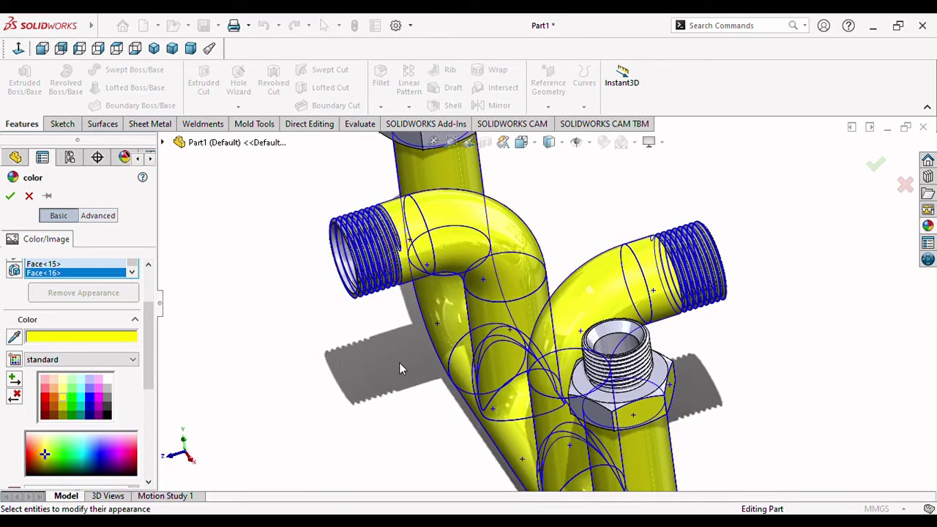
scroll(645, 415, down, 2)
scroll(615, 403, down, 3)
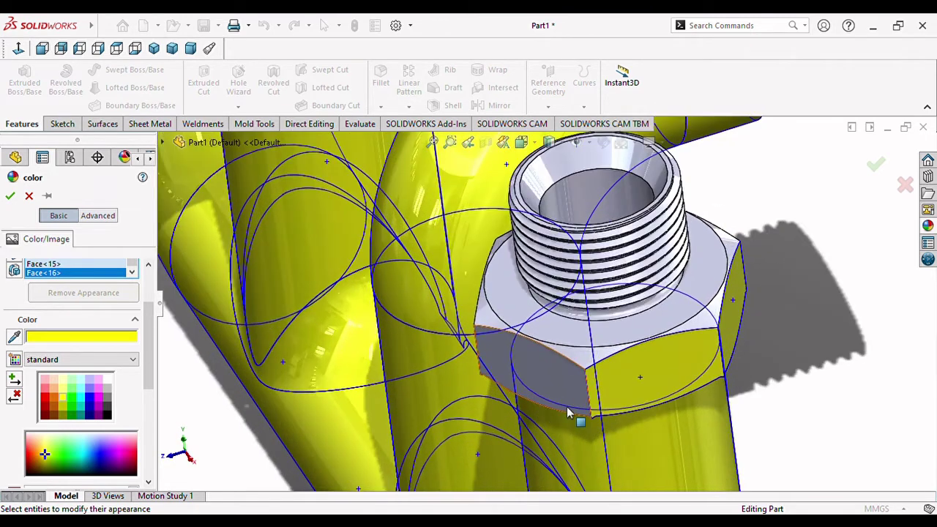
click(590, 385)
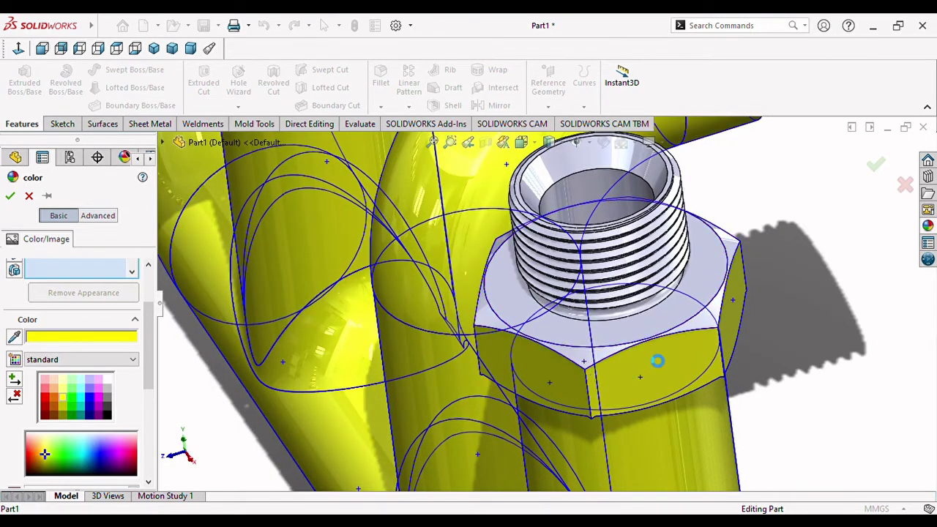
click(678, 335)
click(634, 397)
Add the nut's grey ring face and another nut face, bringing the list to 24 faces
scroll(607, 394, up, 3)
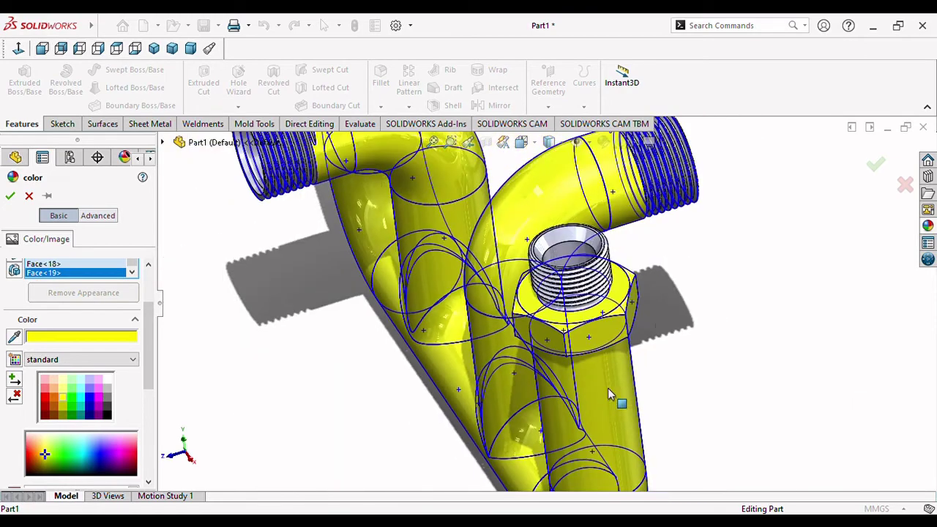
middle_drag(637, 322, 613, 366)
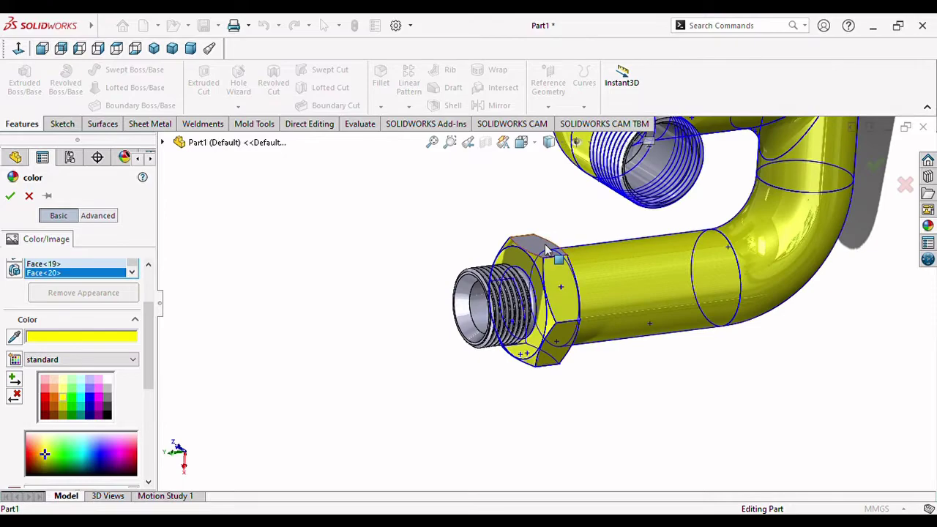
middle_drag(598, 303, 596, 334)
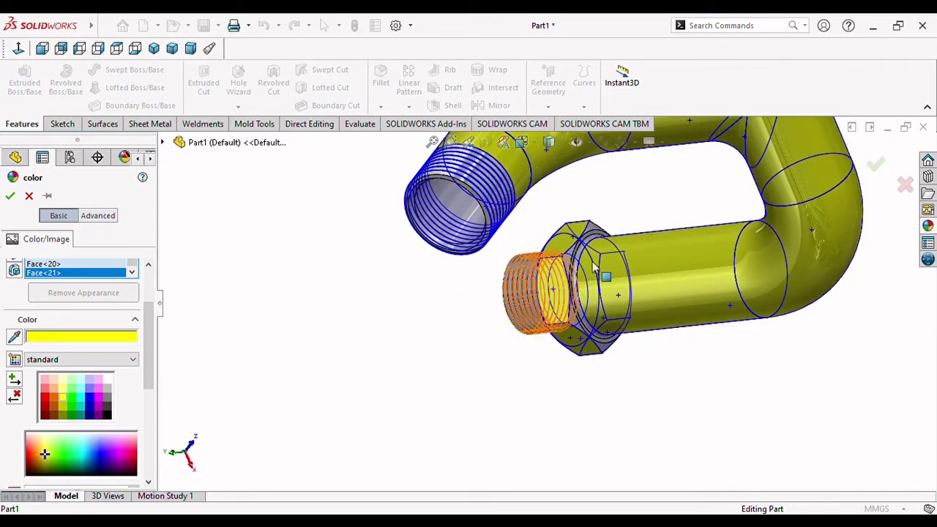
scroll(589, 258, down, 3)
scroll(590, 261, down, 2)
click(536, 262)
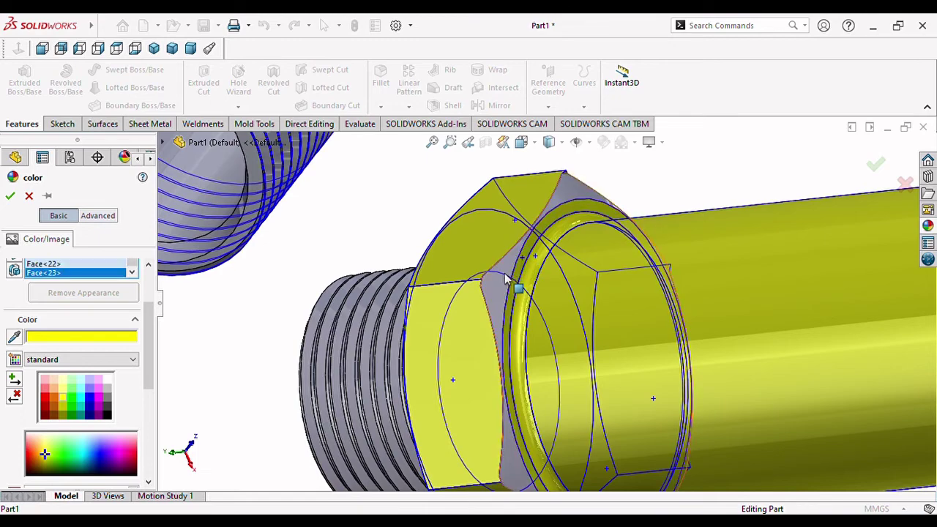
click(506, 296)
scroll(468, 326, up, 3)
scroll(468, 326, up, 2)
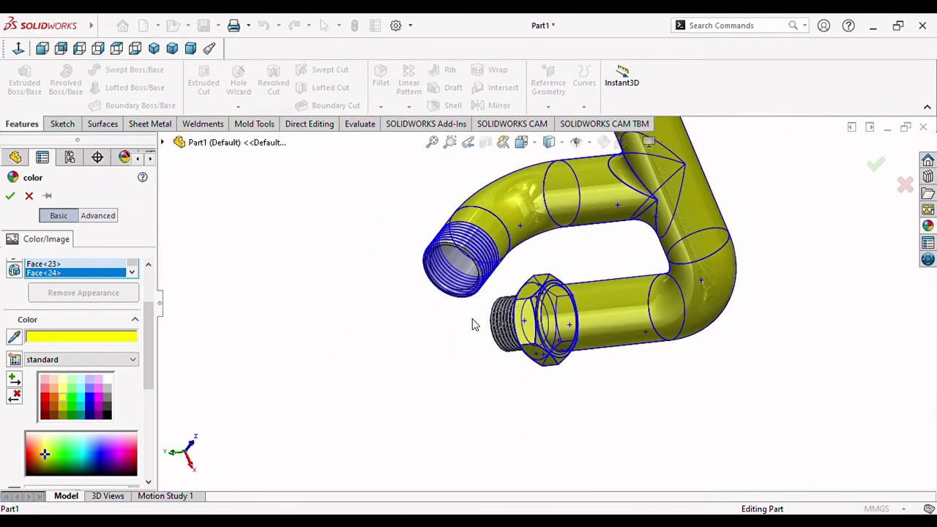
scroll(473, 325, up, 3)
scroll(472, 220, down, 2)
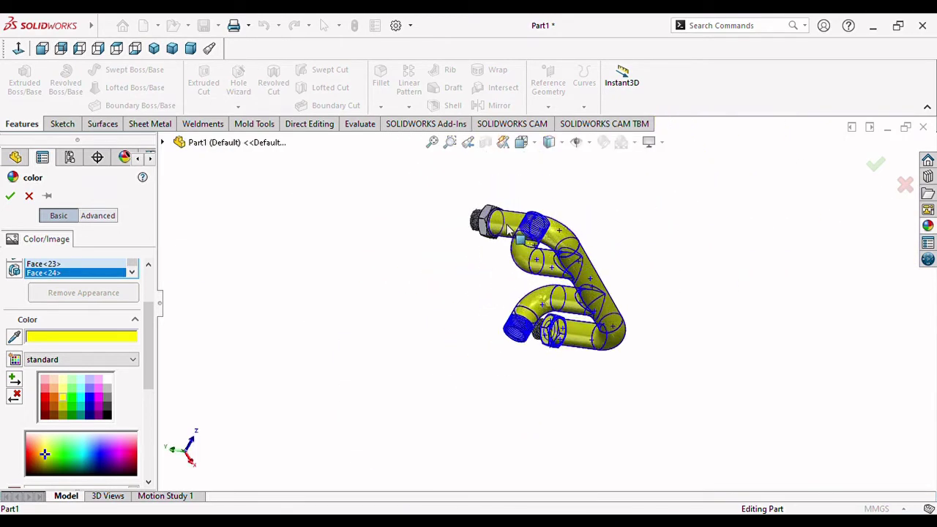
scroll(473, 220, down, 3)
scroll(483, 228, down, 3)
scroll(468, 221, down, 3)
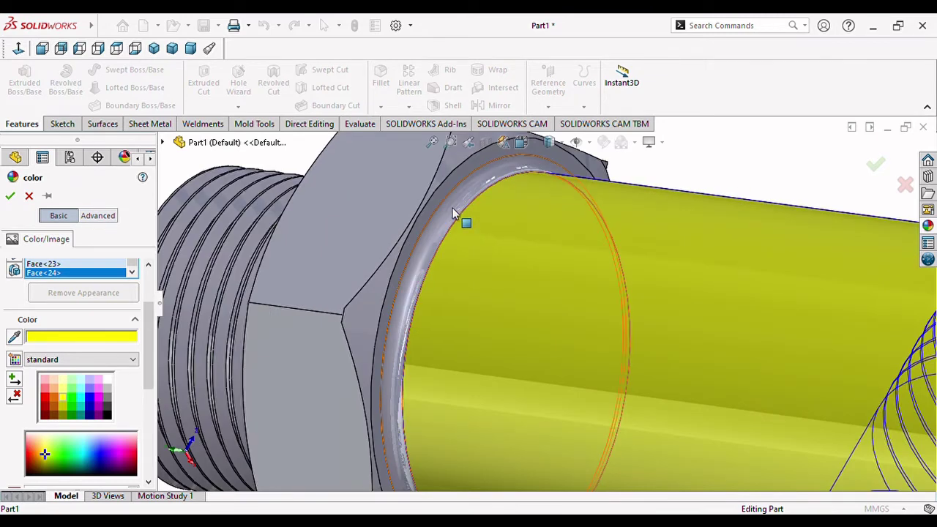
Add the ring face beside the tube and several hex-nut flats to the yellow Color selection
click(452, 208)
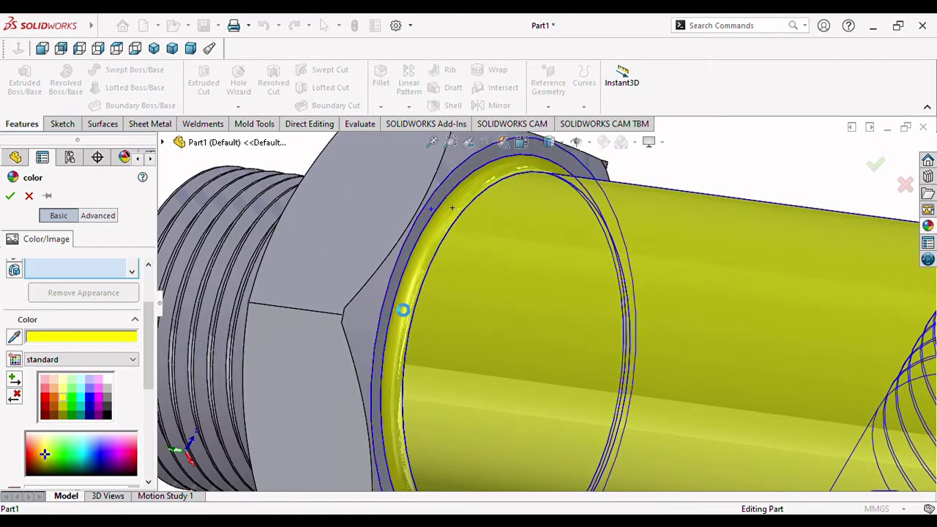
click(364, 339)
mouse_move(366, 341)
middle_down()
mouse_move(423, 358)
mouse_move(315, 377)
middle_up()
click(316, 377)
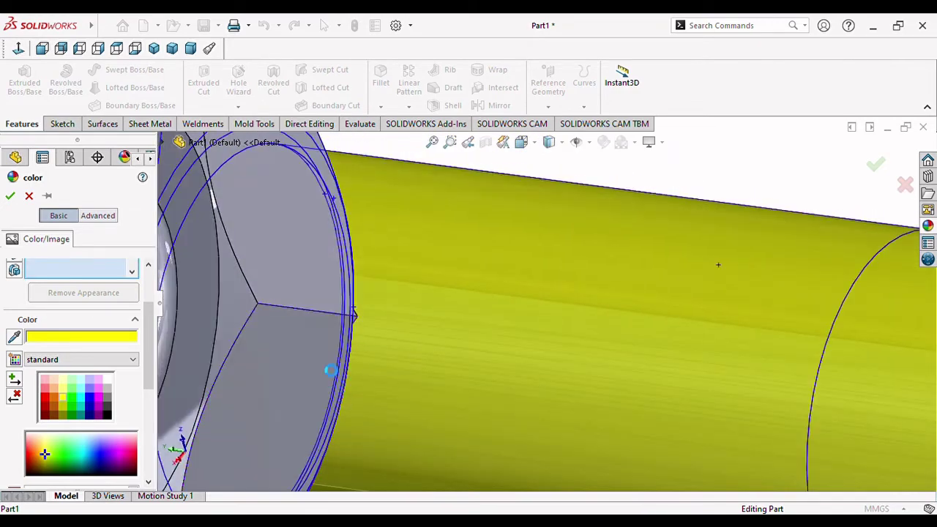
click(337, 318)
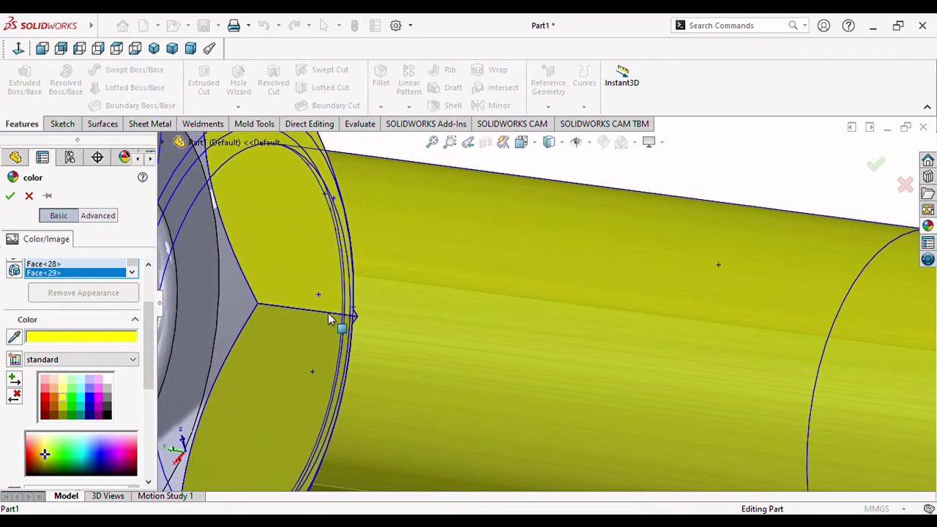
key(f)
mouse_move(514, 265)
middle_down()
mouse_move(503, 383)
mouse_move(477, 249)
mouse_move(494, 359)
middle_up()
click(470, 236)
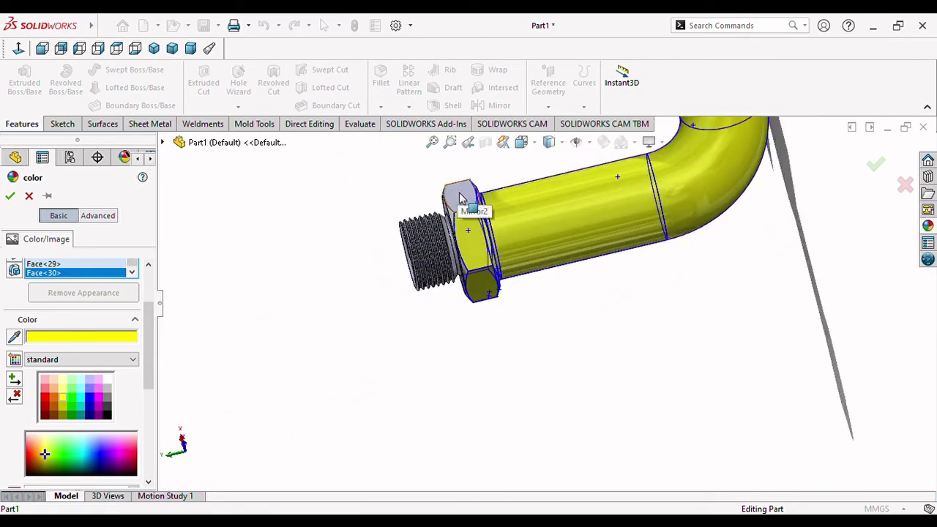
click(460, 198)
middle_drag(460, 197, 478, 338)
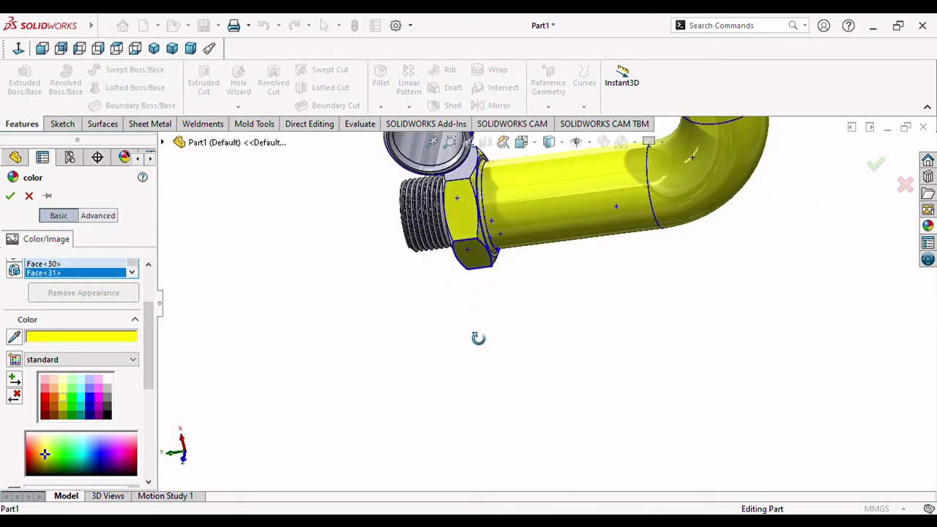
click(464, 176)
mouse_move(488, 267)
middle_down()
mouse_move(472, 261)
mouse_move(505, 285)
middle_up()
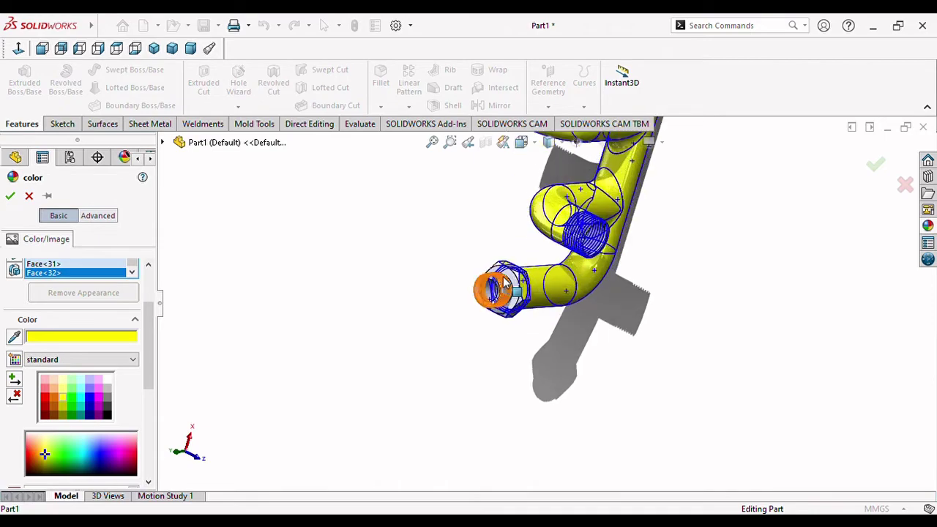
Include the nut's front face and lower flat, then apply yellow to all 35 selected faces
scroll(505, 284, down, 5)
scroll(505, 284, down, 3)
click(549, 279)
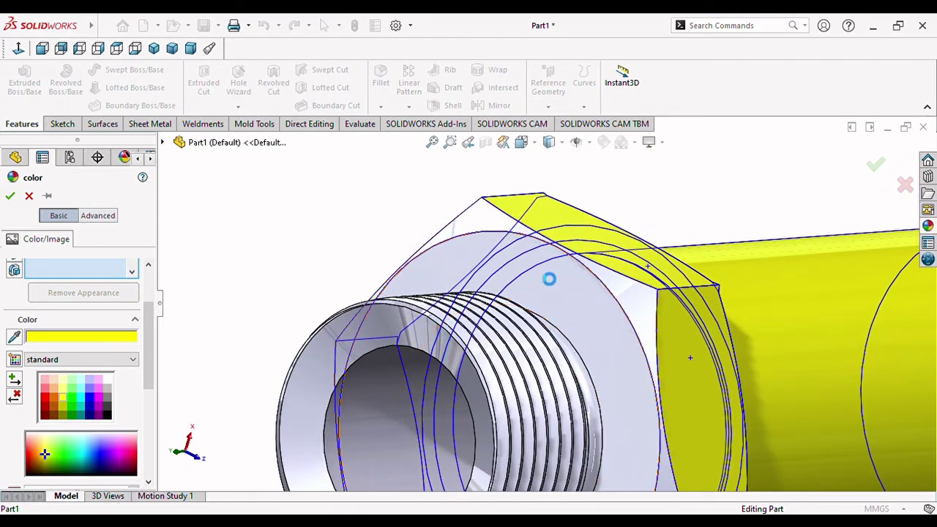
click(556, 284)
click(415, 271)
scroll(412, 266, up, 5)
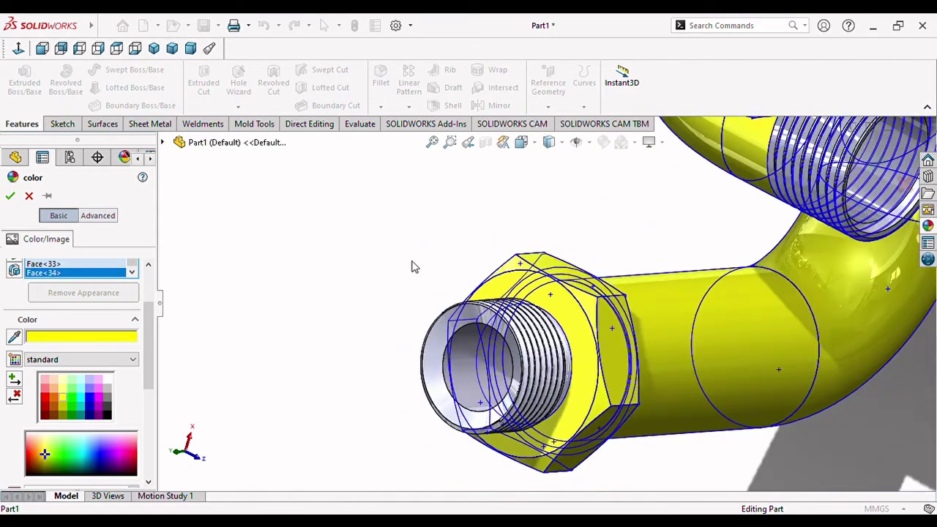
scroll(412, 266, up, 3)
scroll(412, 264, up, 2)
scroll(412, 262, up, 1)
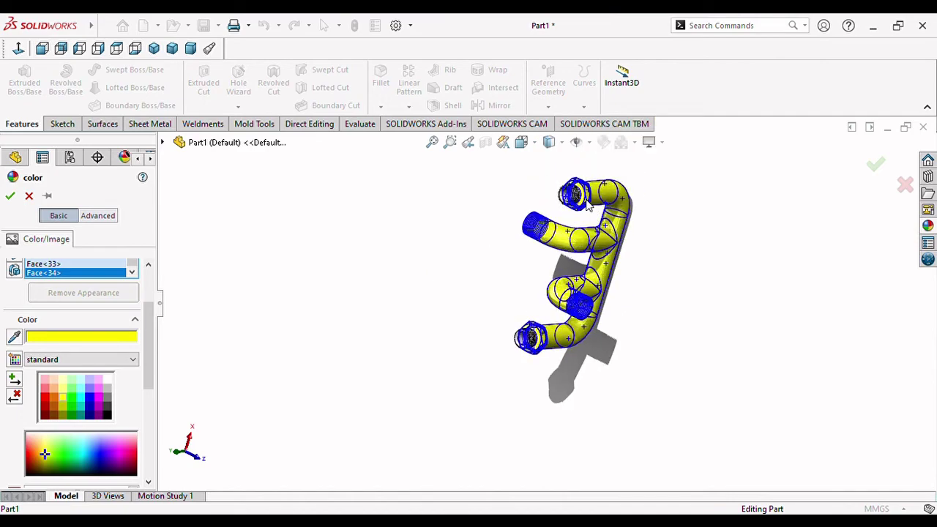
scroll(588, 207, down, 2)
scroll(585, 219, down, 3)
scroll(584, 249, down, 3)
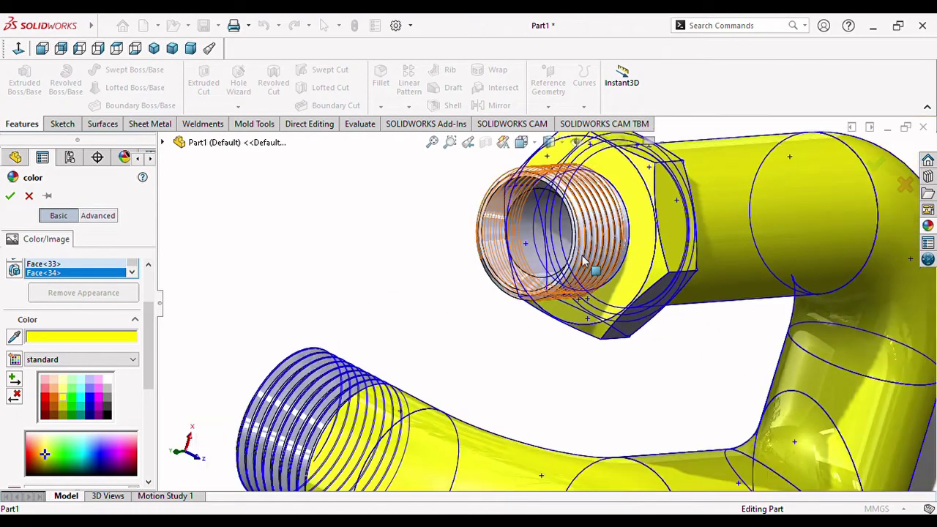
scroll(583, 260, up, 5)
scroll(635, 264, down, 6)
mouse_move(681, 359)
middle_down()
mouse_move(607, 376)
mouse_move(532, 289)
middle_up()
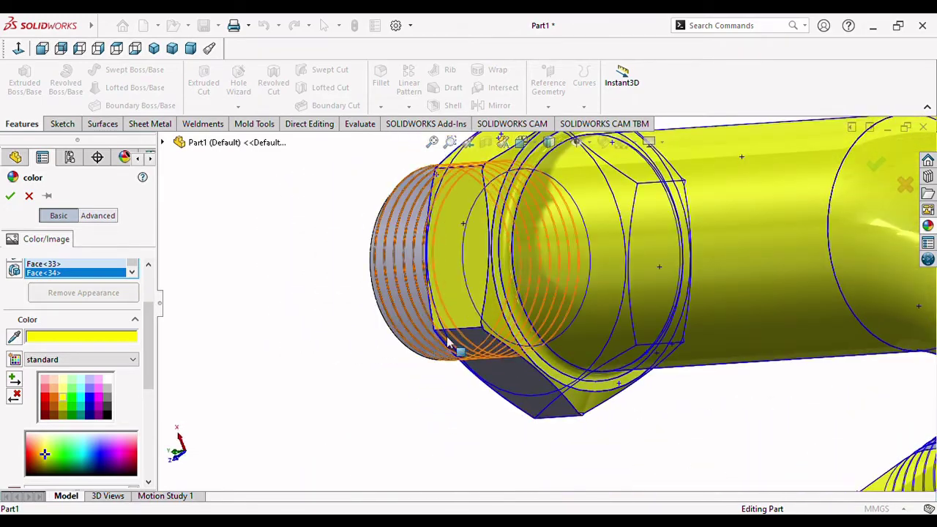
click(498, 367)
mouse_move(585, 413)
middle_down()
mouse_move(549, 325)
mouse_move(500, 316)
mouse_move(427, 400)
mouse_move(393, 372)
mouse_move(465, 437)
mouse_move(450, 418)
middle_up()
scroll(450, 418, up, 3)
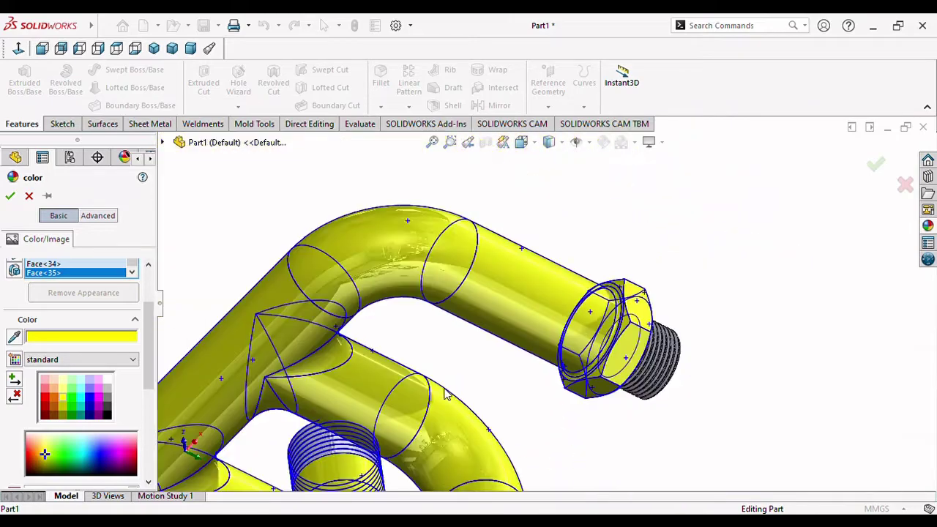
scroll(450, 418, up, 3)
scroll(542, 402, up, 2)
mouse_move(542, 402)
middle_down()
mouse_move(528, 351)
mouse_move(430, 227)
mouse_move(527, 426)
mouse_move(504, 270)
mouse_move(530, 339)
middle_up()
scroll(529, 337, down, 3)
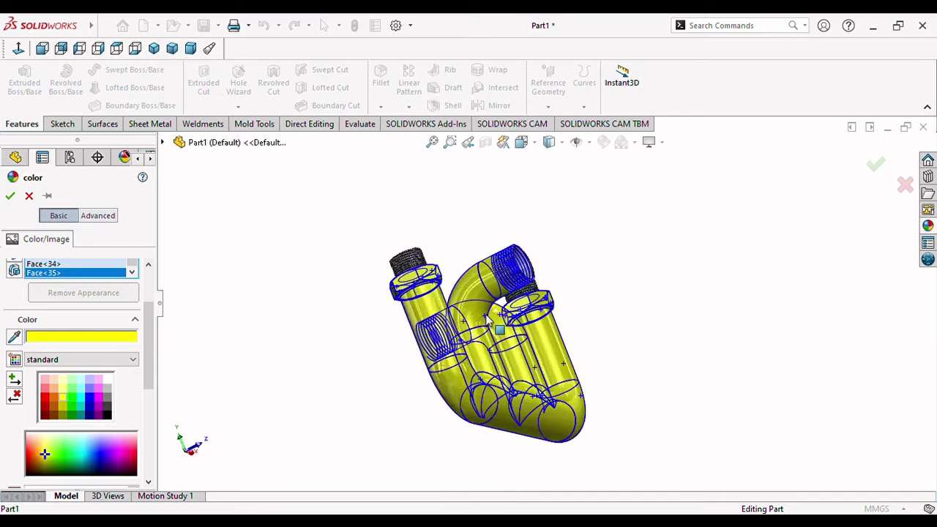
scroll(529, 337, down, 2)
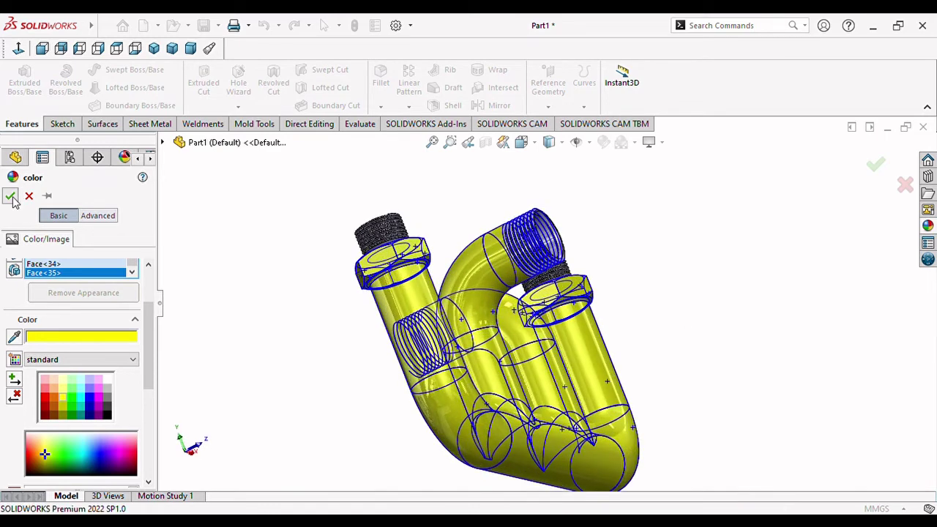
click(11, 196)
middle_drag(436, 314, 556, 385)
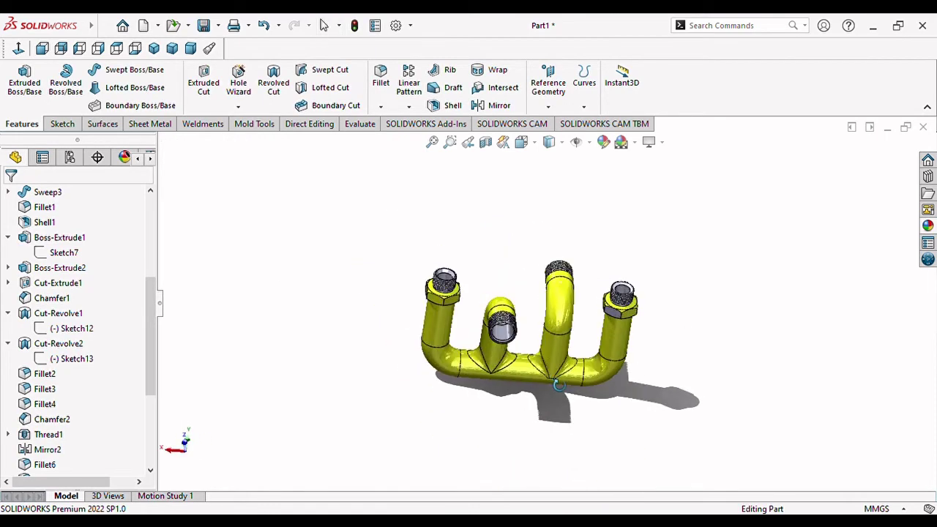
Select the right hex nut's remaining grey face and set it to pure yellow (RGB 255,255,0)
scroll(554, 379, down, 3)
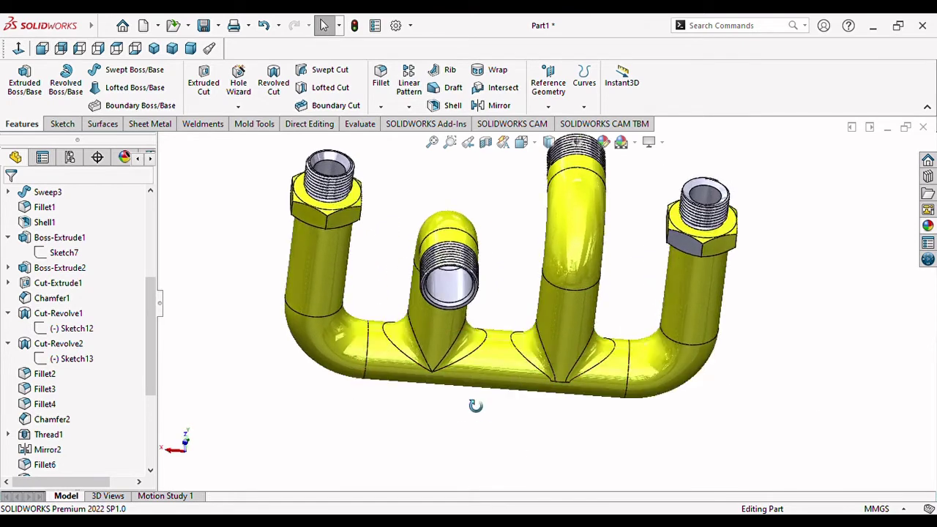
scroll(671, 237, down, 3)
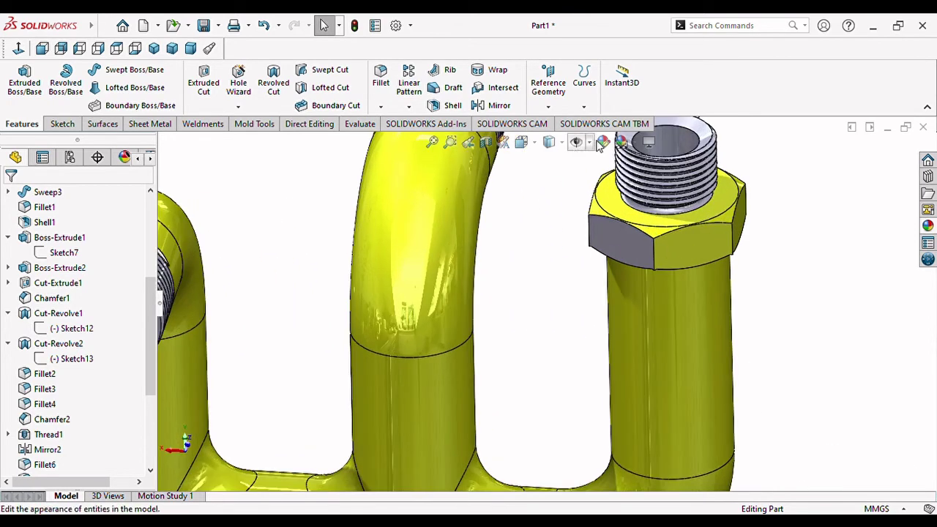
click(598, 214)
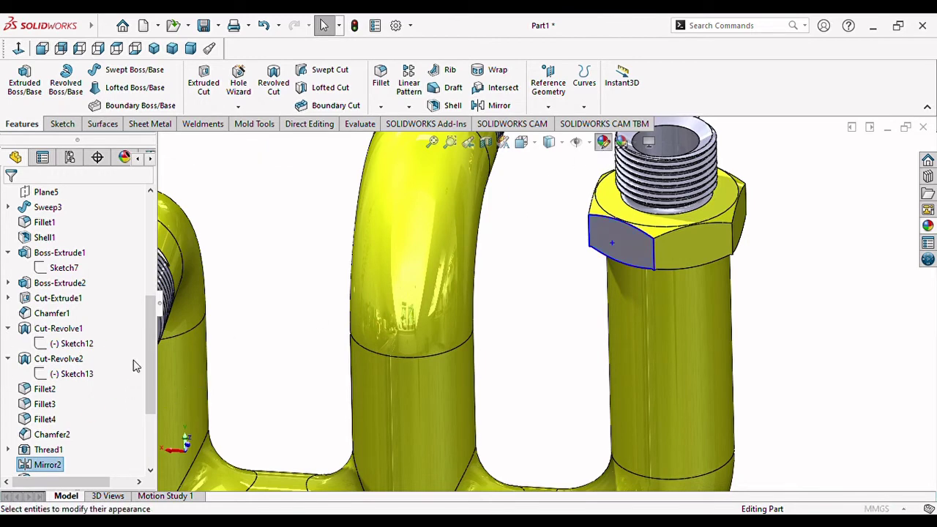
scroll(147, 335, down, 2)
scroll(144, 367, down, 3)
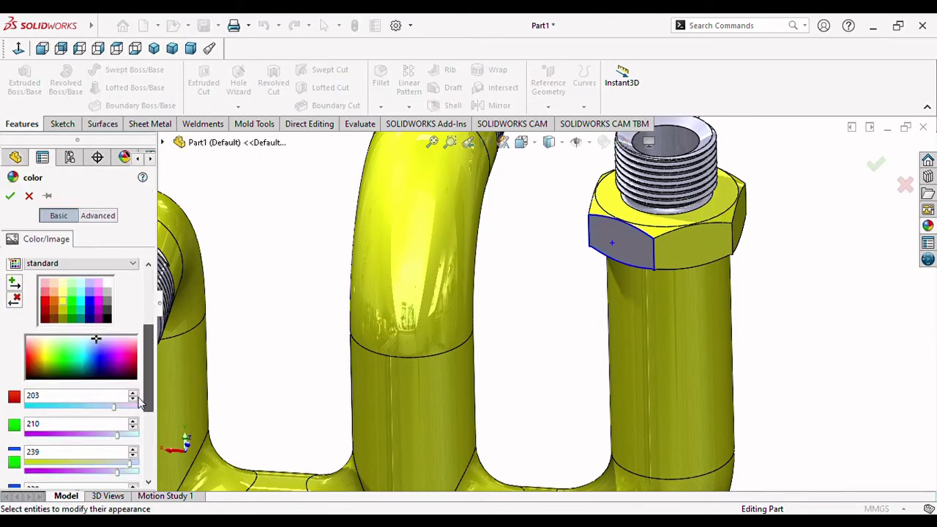
click(64, 302)
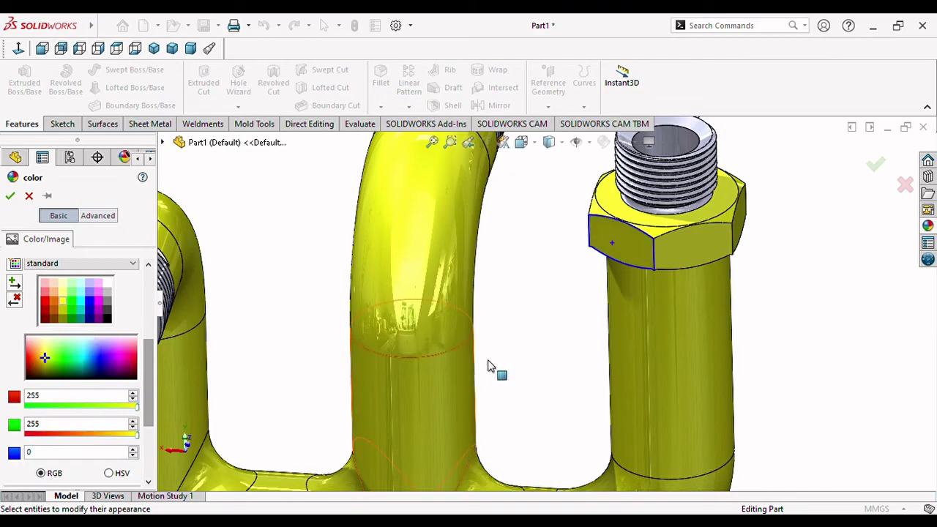
Inspect the recoloured nut from several angles and confirm the yellow colour change
key(f)
scroll(290, 279, down, 2)
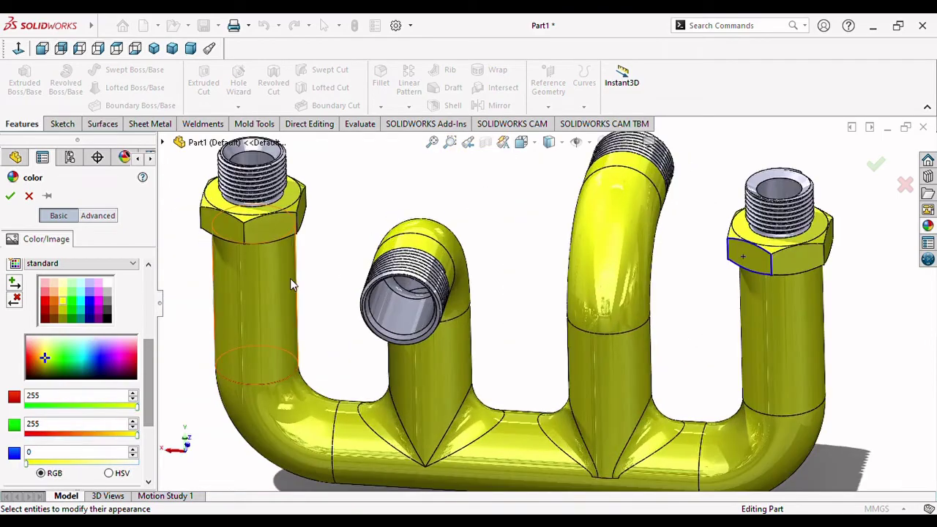
scroll(341, 276, down, 3)
mouse_move(341, 276)
middle_down()
mouse_move(369, 335)
mouse_move(334, 443)
mouse_move(408, 451)
mouse_move(367, 315)
mouse_move(402, 210)
mouse_move(352, 201)
middle_up()
scroll(422, 303, up, 3)
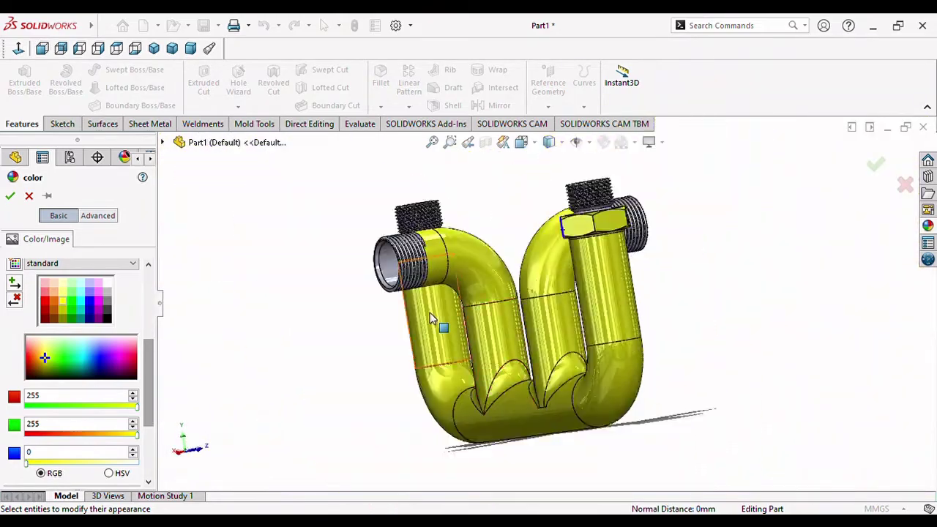
mouse_move(663, 297)
middle_down()
mouse_move(682, 398)
mouse_move(667, 348)
mouse_move(718, 341)
middle_up()
scroll(562, 274, down, 2)
scroll(563, 274, down, 3)
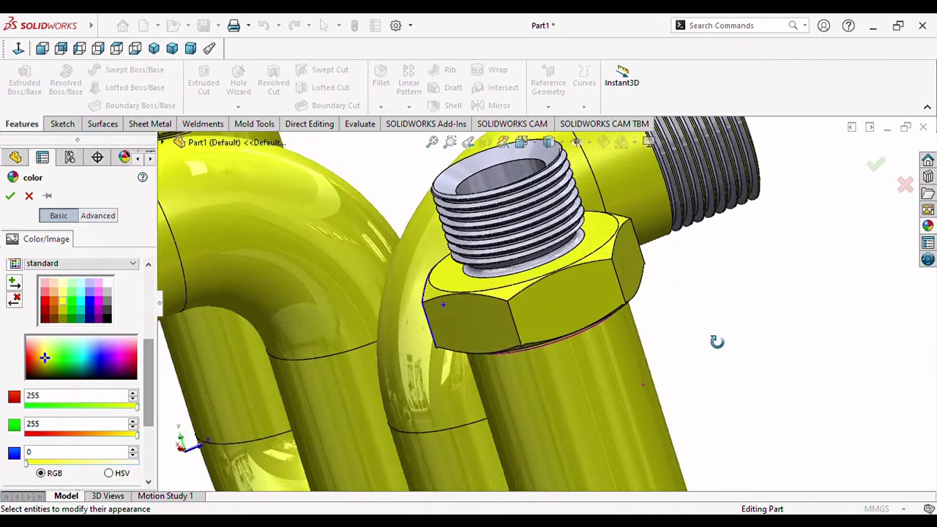
scroll(701, 334, up, 2)
scroll(694, 333, up, 3)
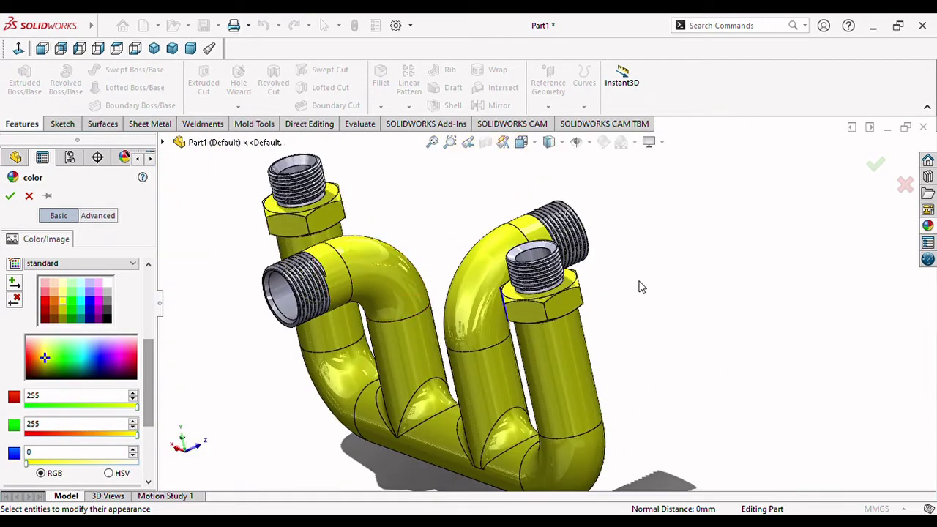
click(7, 193)
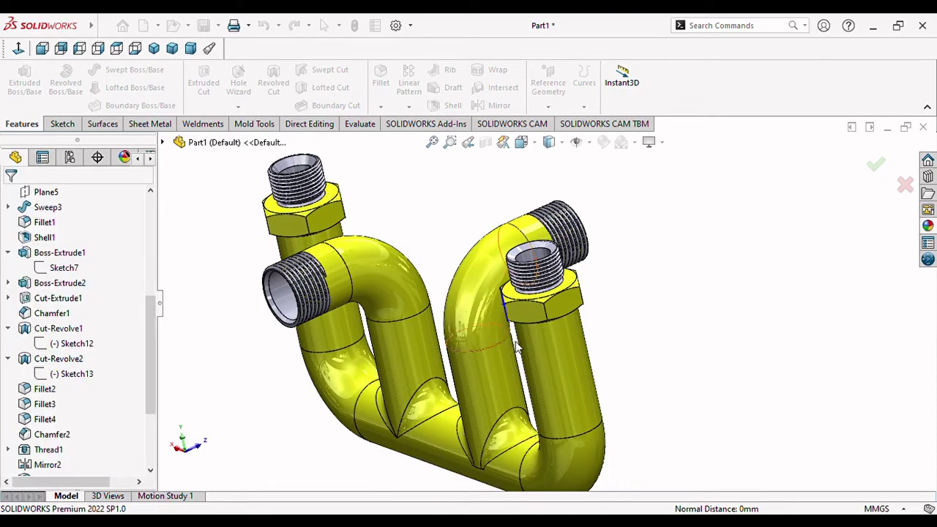
scroll(486, 340, down, 2)
mouse_move(379, 349)
middle_down()
mouse_move(415, 299)
mouse_move(412, 264)
mouse_move(429, 270)
middle_up()
scroll(409, 280, up, 3)
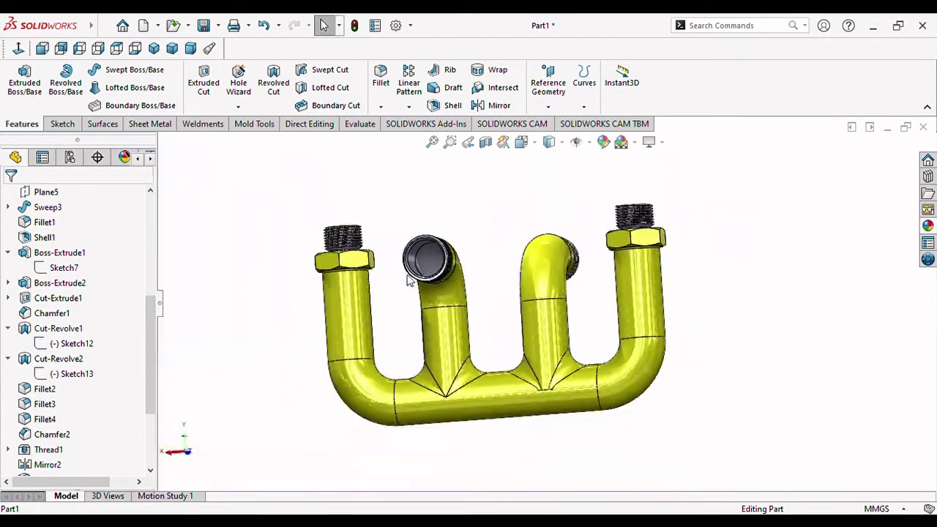
drag(149, 379, 148, 429)
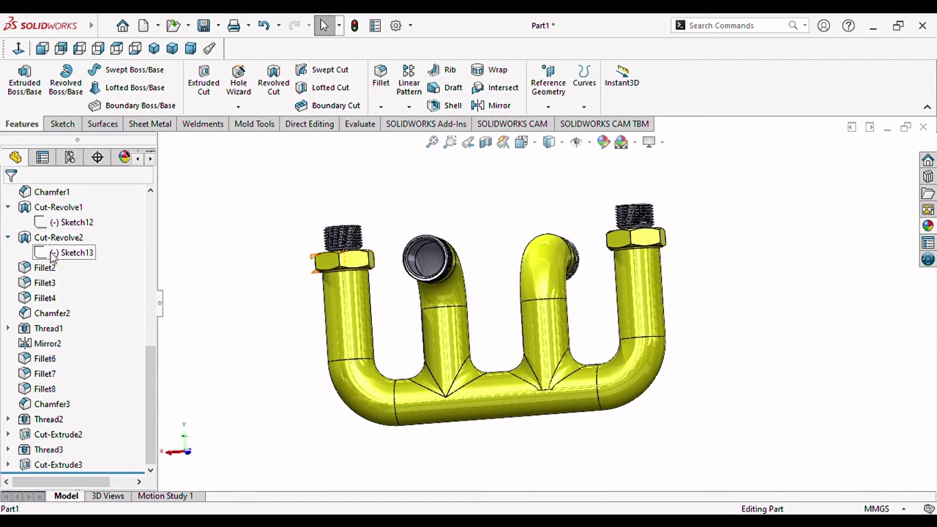
Edit Sketch13 and view it normal to the screen
click(64, 214)
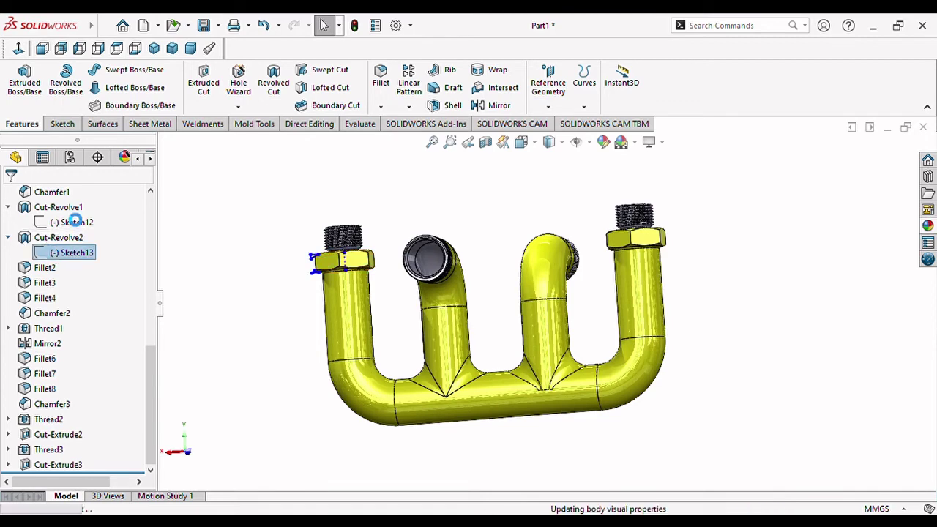
click(18, 49)
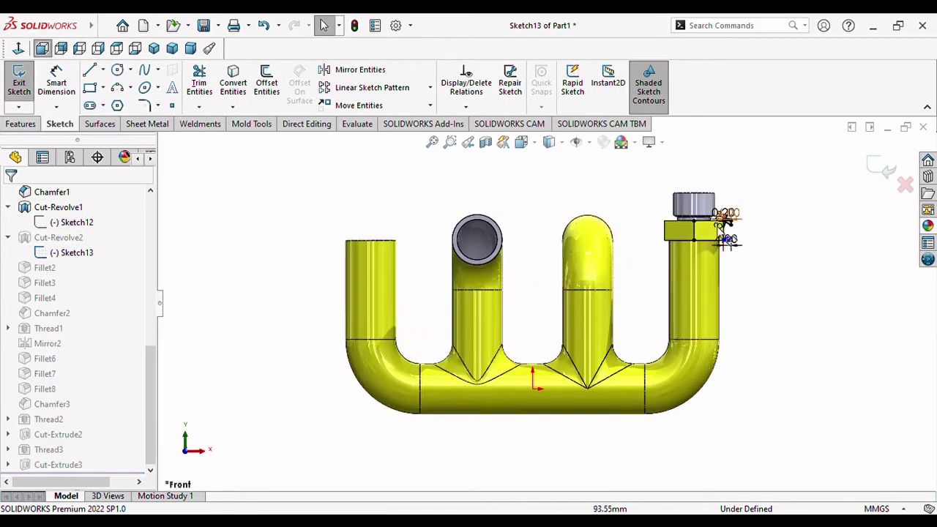
scroll(732, 244, down, 5)
scroll(703, 285, down, 3)
scroll(657, 307, down, 3)
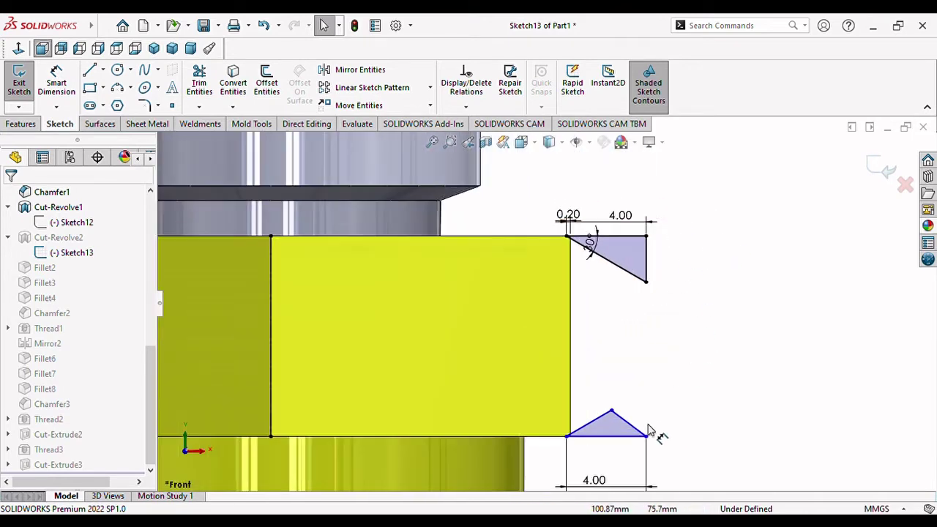
scroll(644, 440, up, 1)
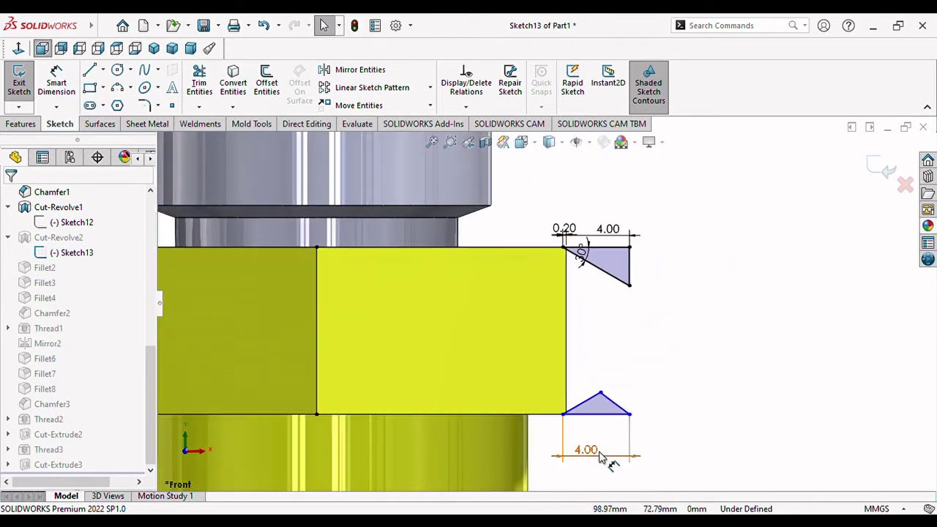
scroll(600, 458, down, 1)
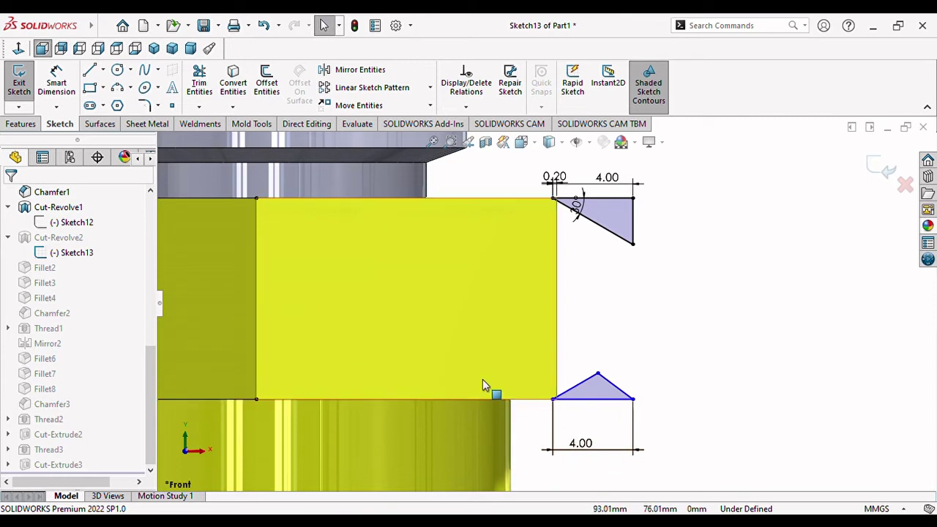
Delete the bottom 4.00 dimension and all lines of the lower triangle
click(620, 394)
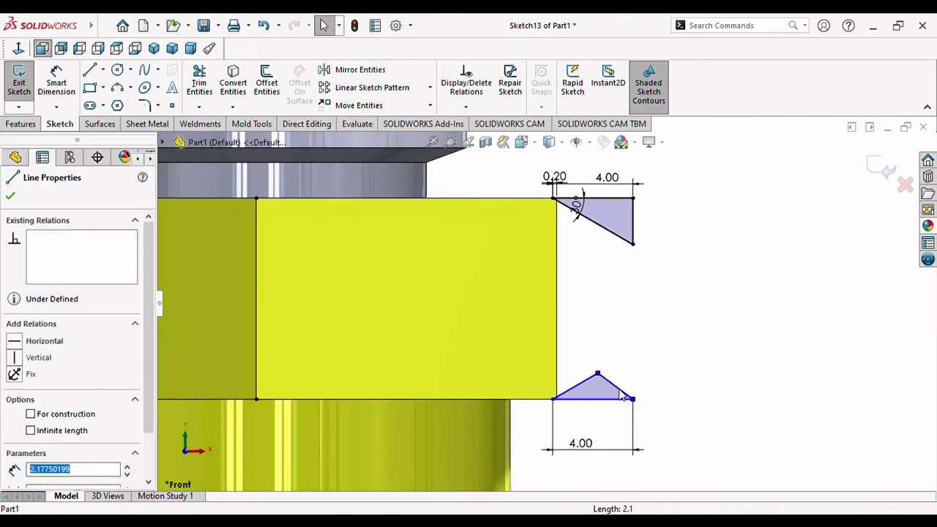
click(676, 329)
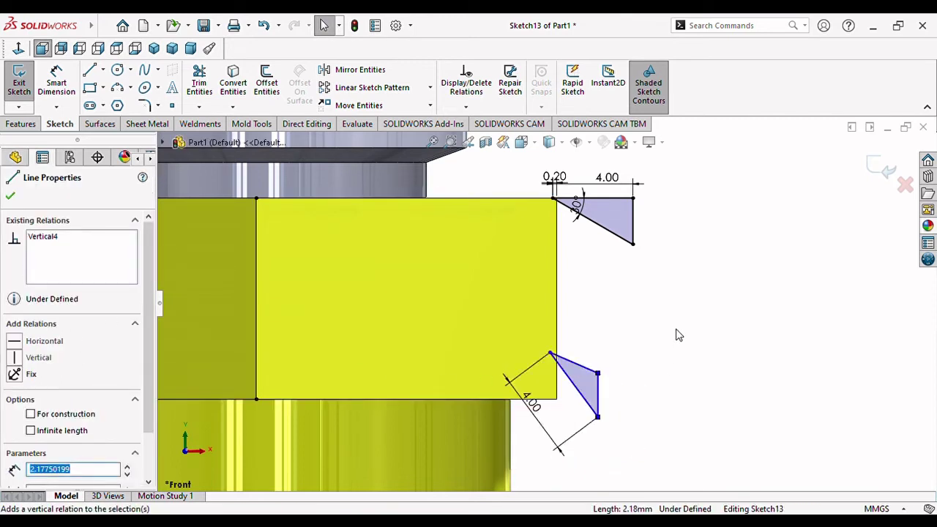
key(ctrl+z)
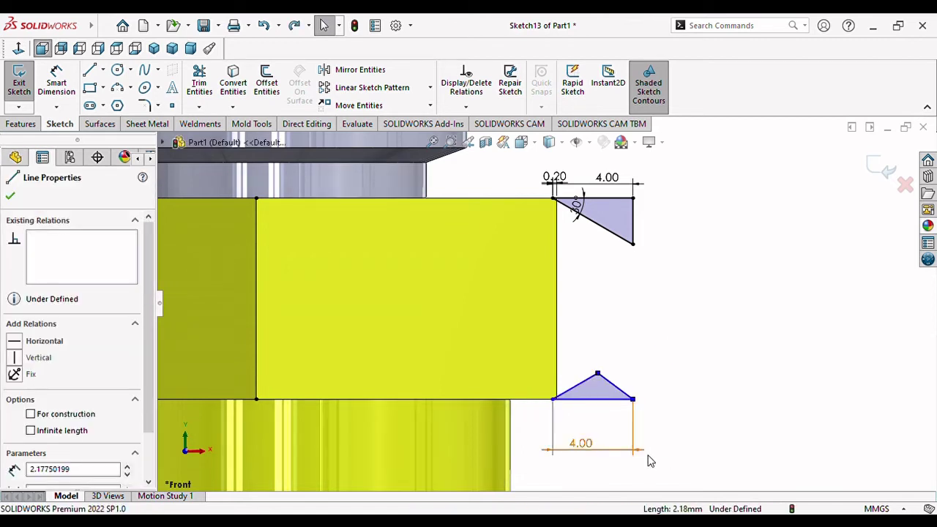
key(Escape)
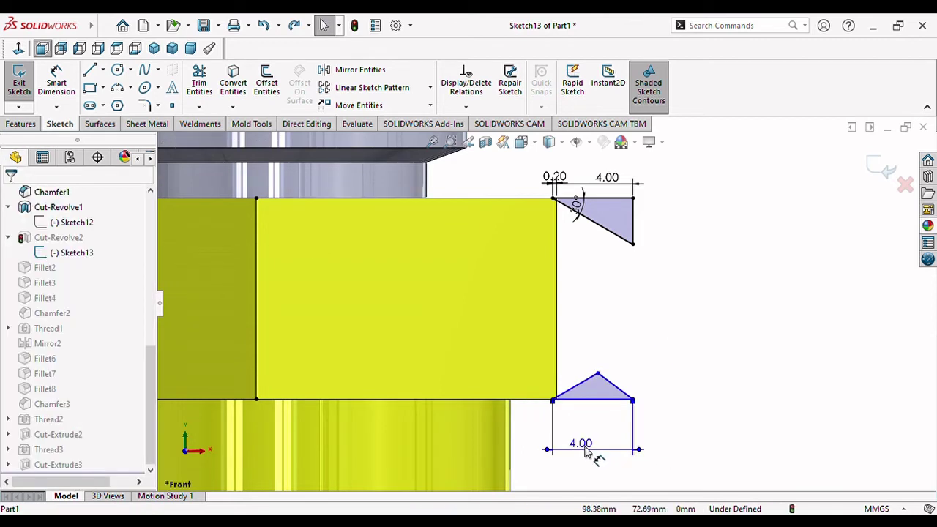
key(Delete)
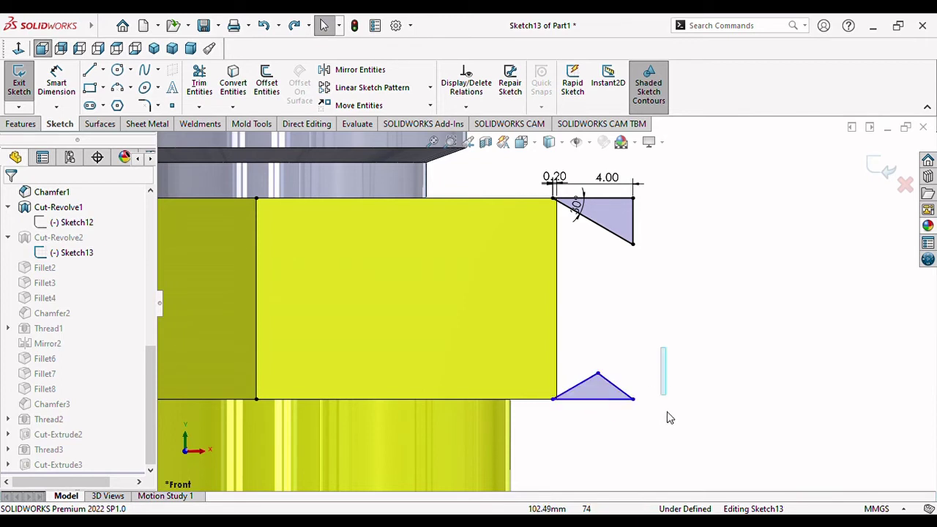
drag(667, 412, 586, 435)
key(Delete)
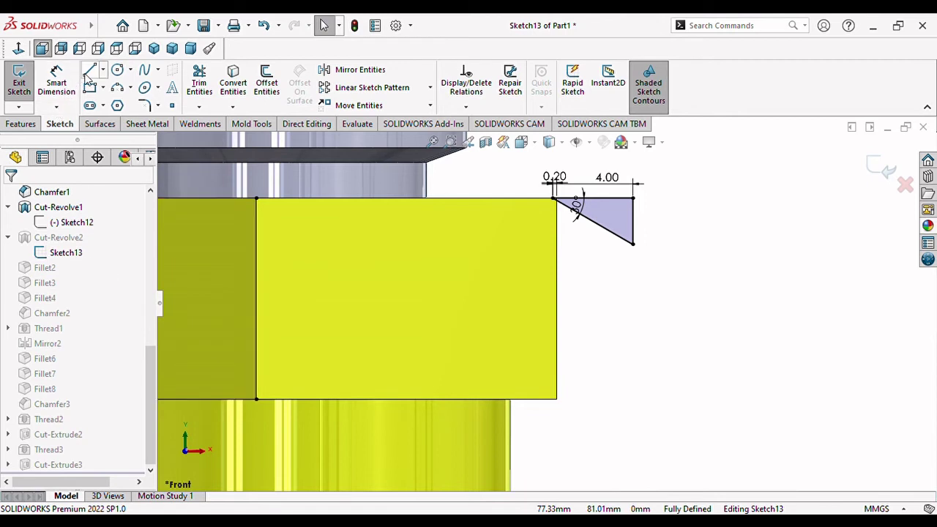
Draw a horizontal centerline across the rectangle from its left edge midpoint to the right edge
click(104, 69)
click(125, 94)
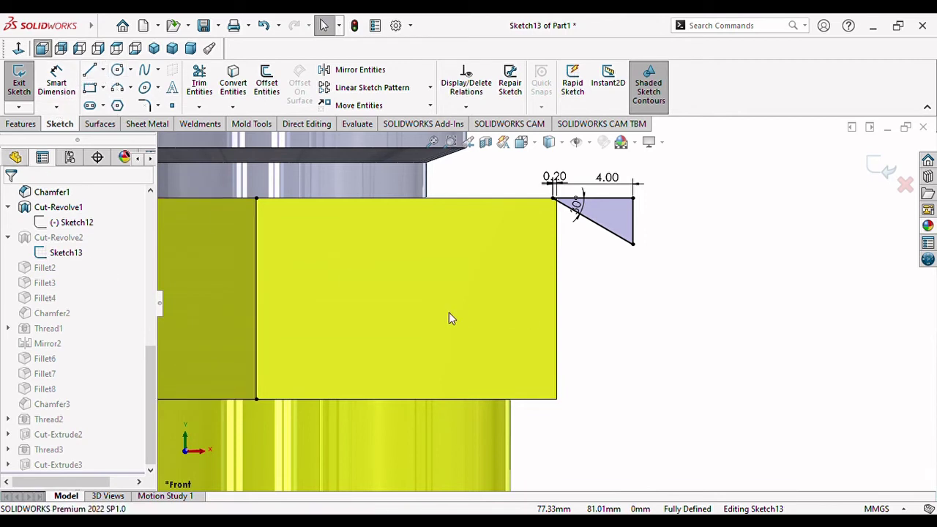
click(256, 299)
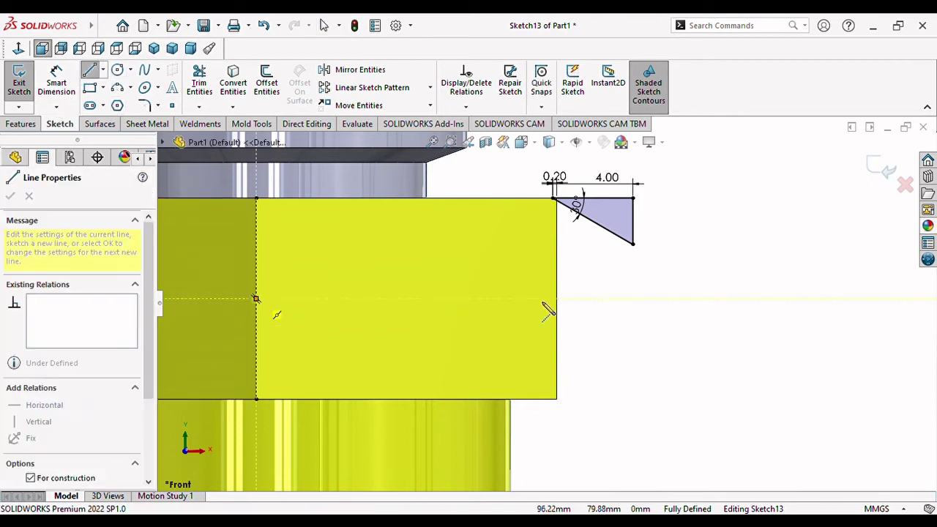
click(557, 298)
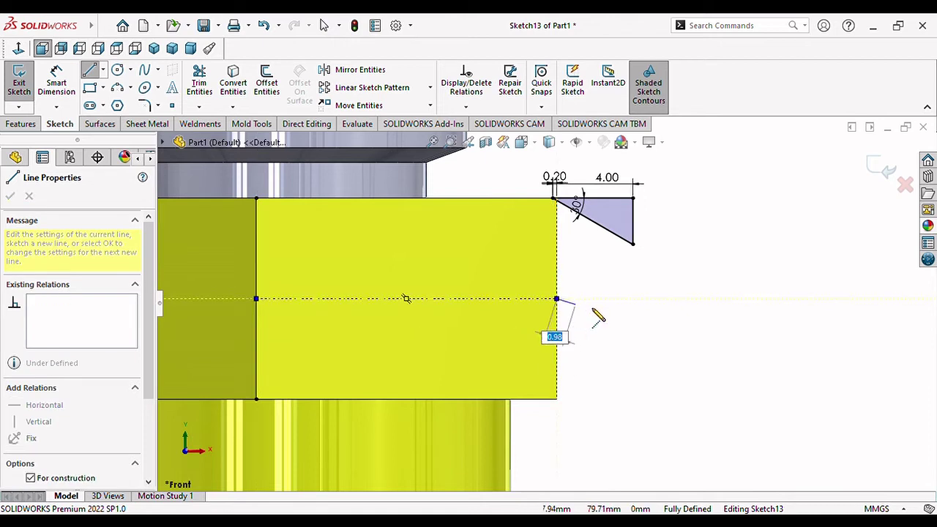
key(Escape)
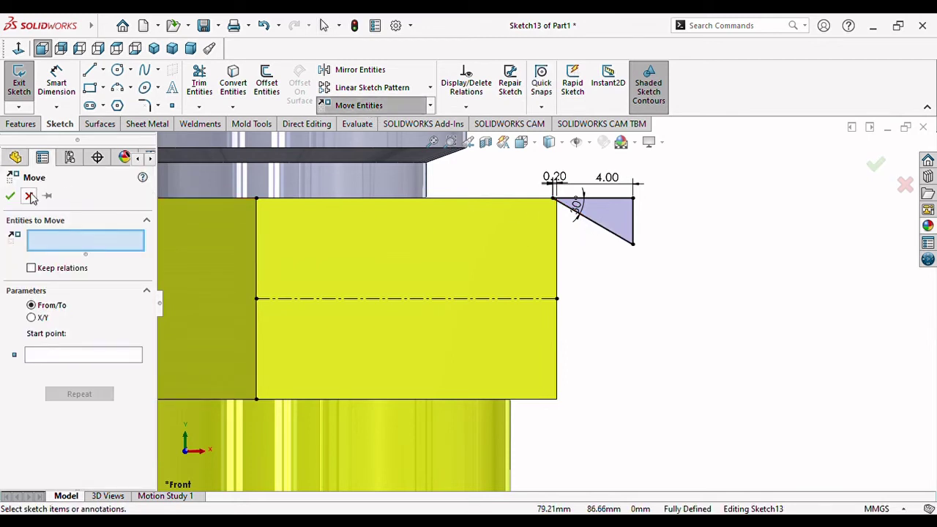
click(30, 196)
Mirror the triangle's three lines about the centerline and exit the sketch to rebuild Cut-Revolve2
click(357, 69)
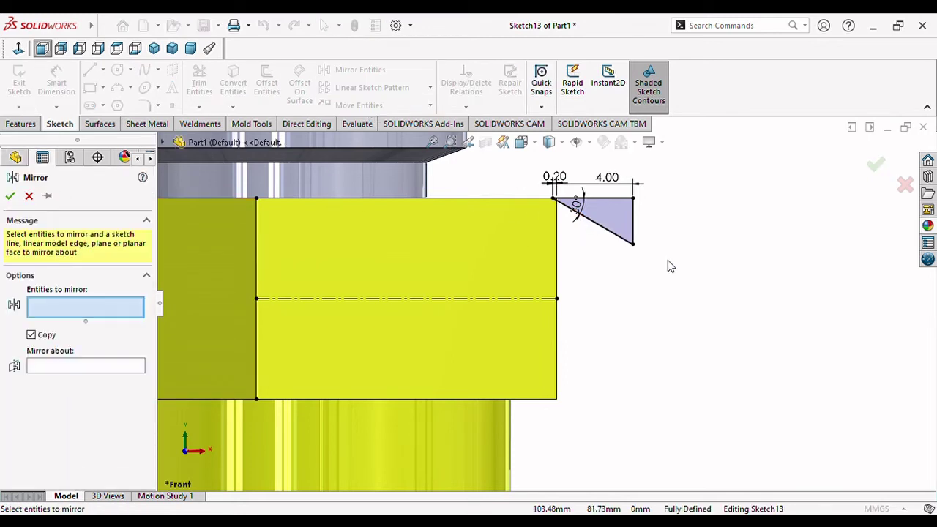
click(601, 199)
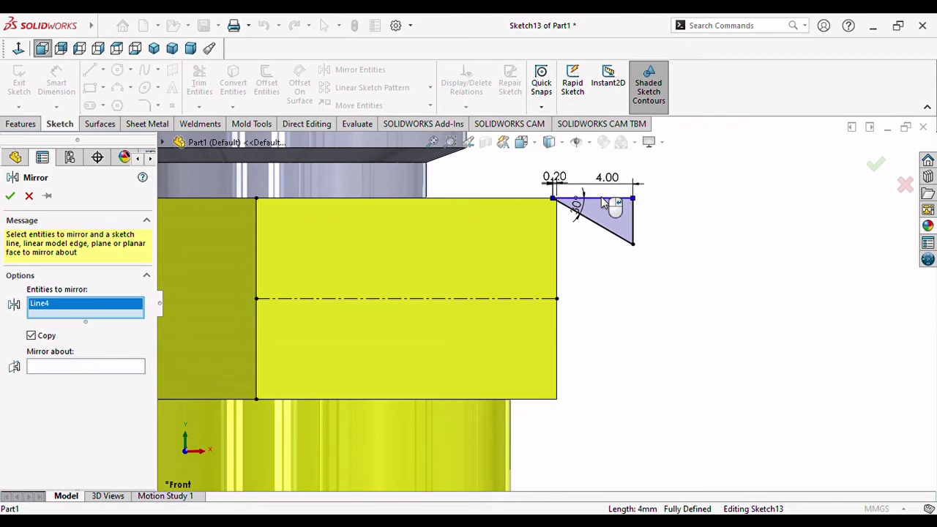
click(632, 222)
click(608, 233)
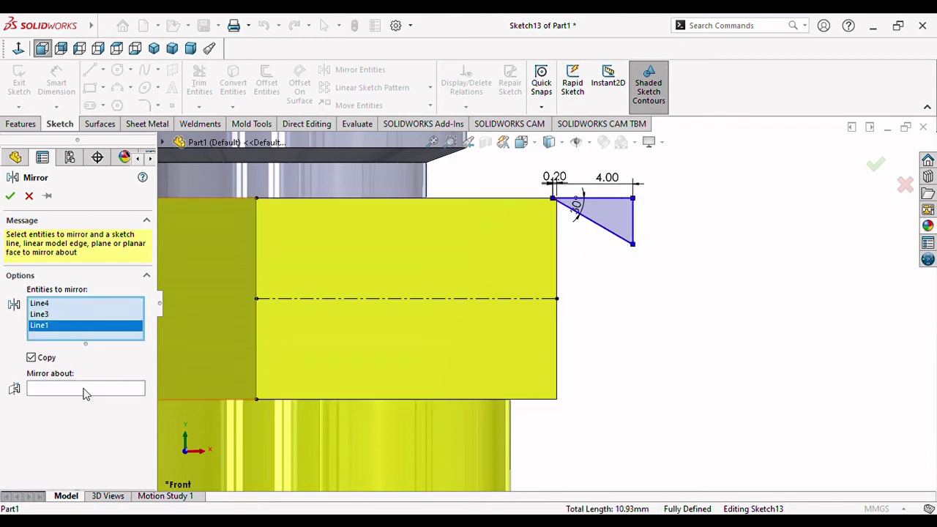
right_click(511, 349)
click(519, 300)
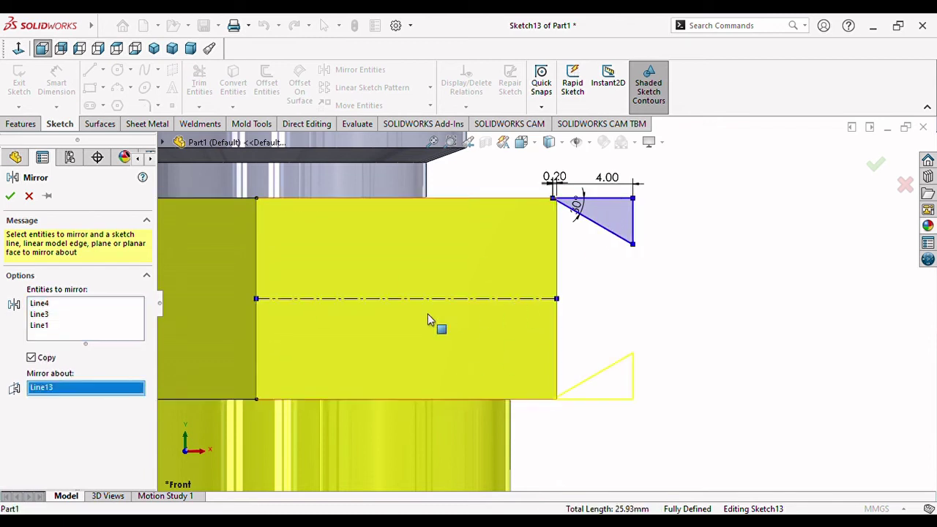
click(10, 197)
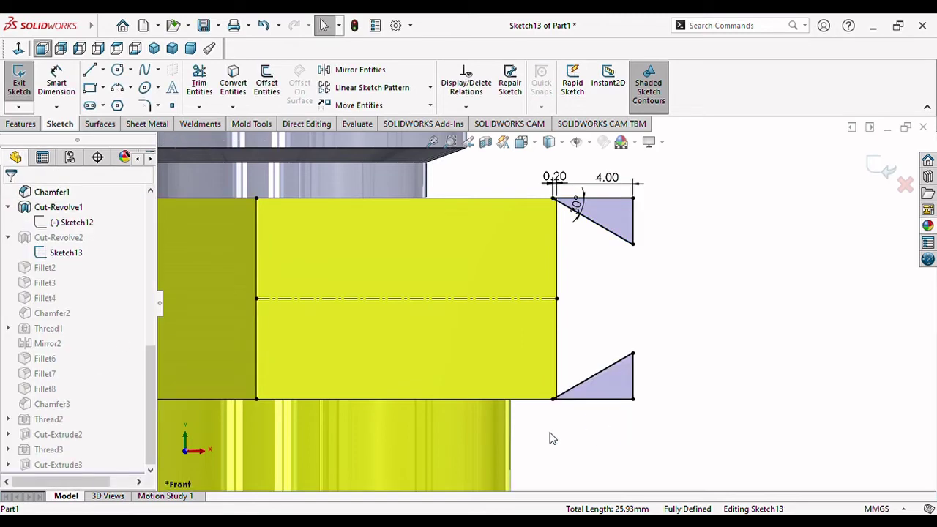
key(z)
scroll(416, 378, down, 1)
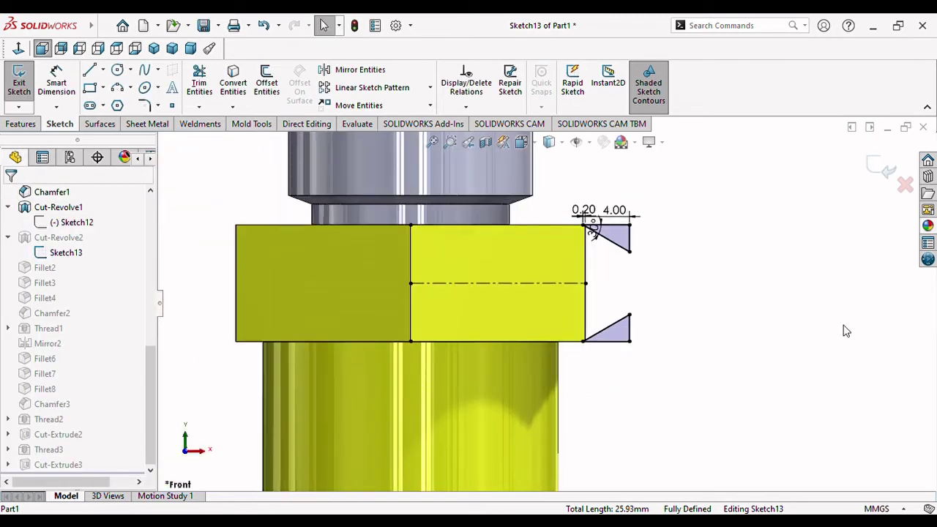
click(890, 165)
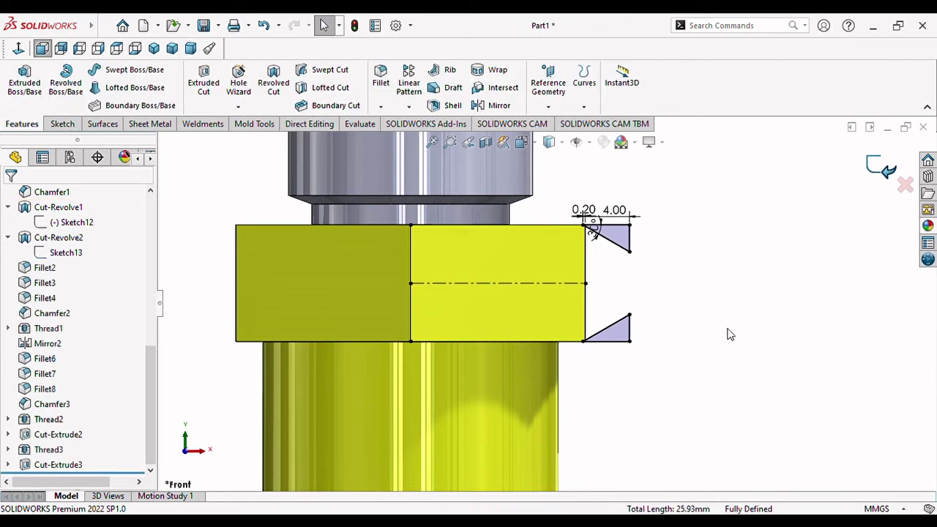
Colour the grey chamfer face under the first hex nut yellow
mouse_move(642, 383)
middle_down()
mouse_move(623, 284)
mouse_move(582, 305)
middle_up()
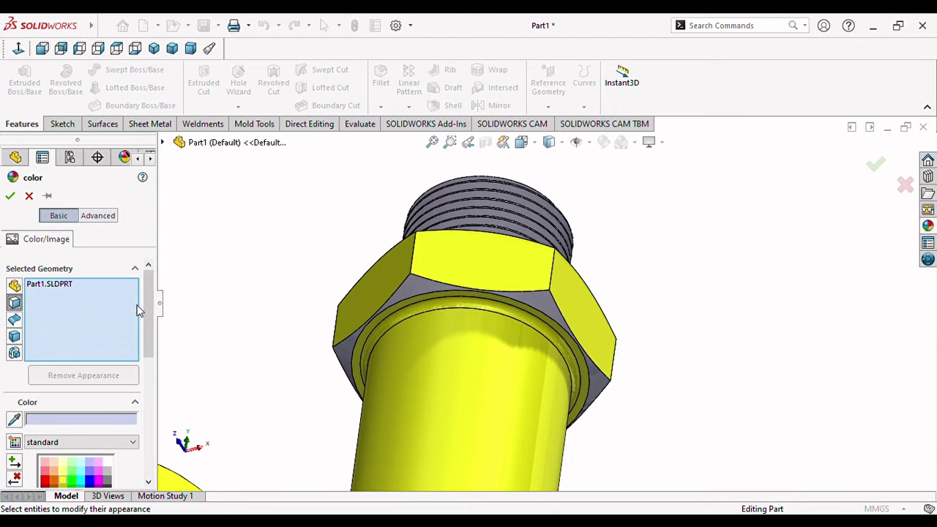
scroll(139, 309, down, 3)
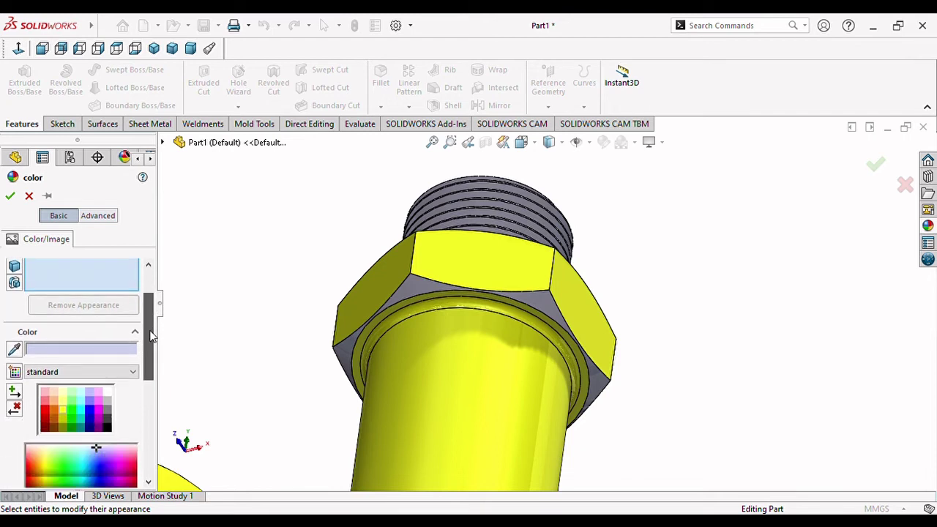
click(535, 303)
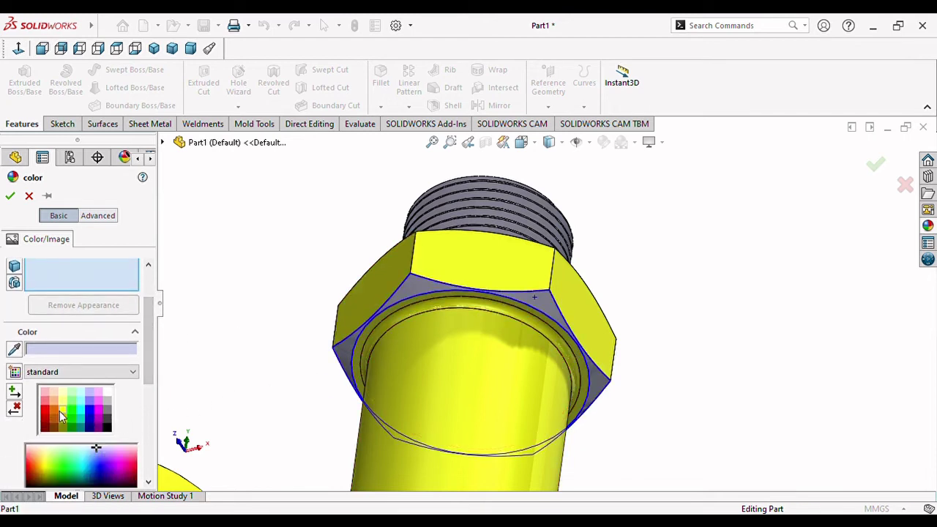
click(62, 414)
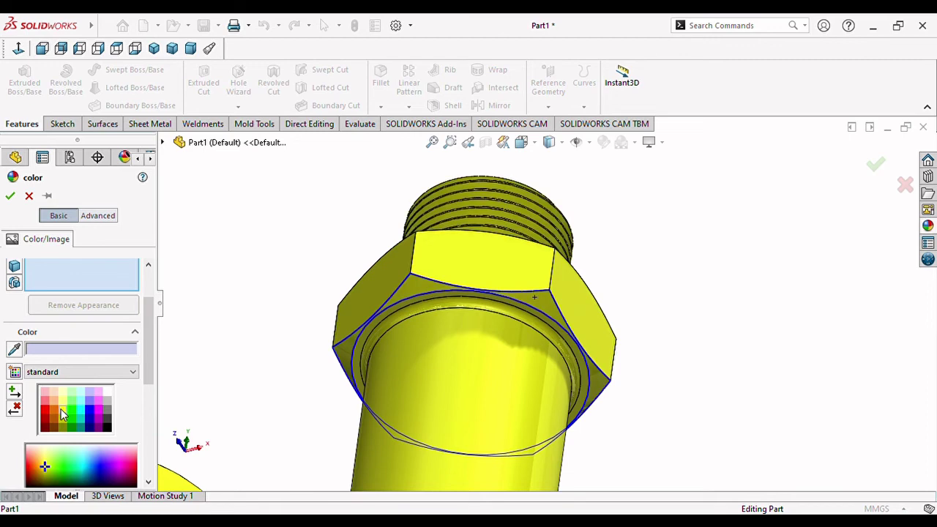
click(11, 196)
Turn to the right-hand fitting and select the next nut's grey chamfer face
scroll(483, 415, up, 3)
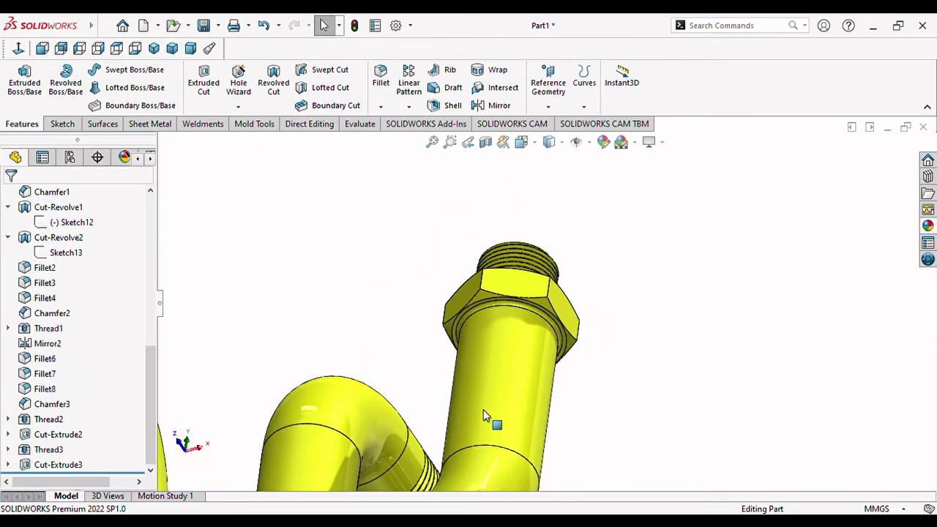
scroll(483, 415, up, 3)
scroll(380, 377, down, 3)
scroll(401, 348, down, 2)
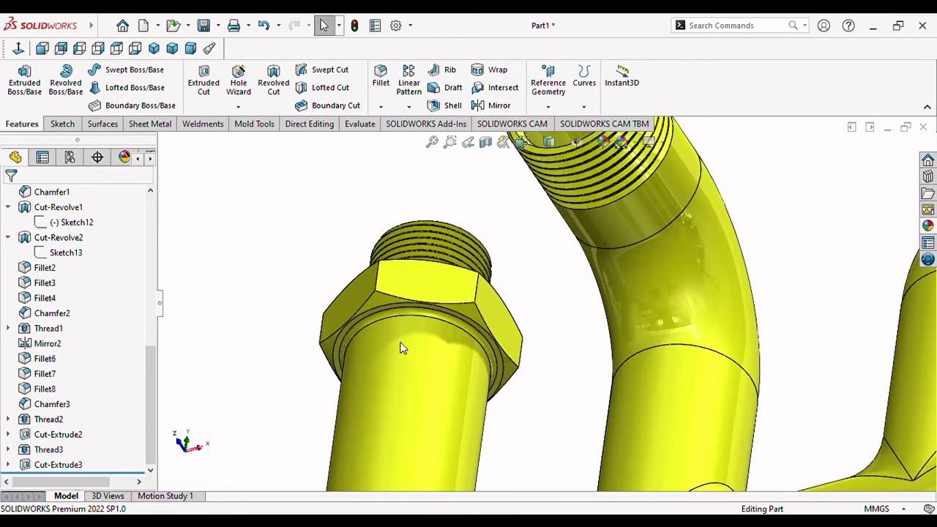
scroll(400, 349, up, 1)
scroll(420, 352, up, 1)
scroll(420, 372, up, 2)
scroll(536, 379, up, 1)
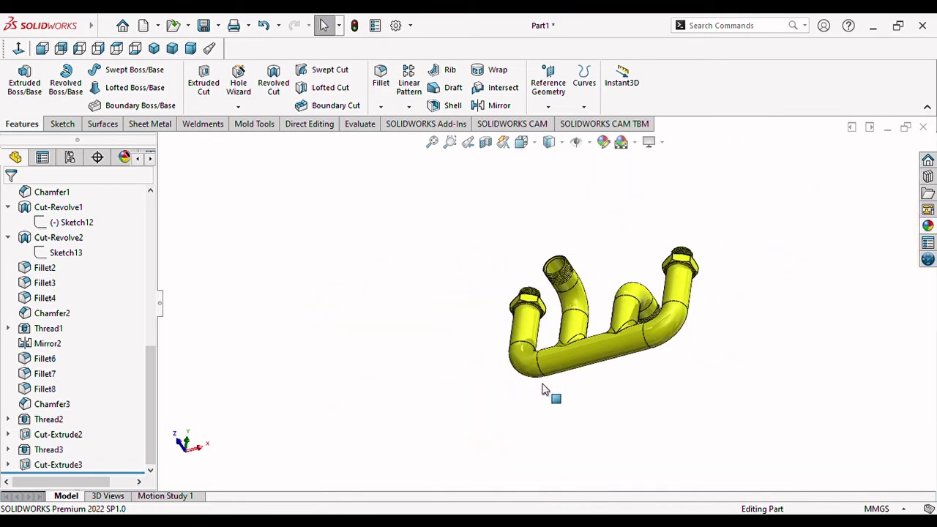
mouse_move(715, 364)
middle_down()
mouse_move(722, 485)
mouse_move(718, 371)
mouse_move(684, 425)
mouse_move(684, 441)
mouse_move(684, 407)
middle_up()
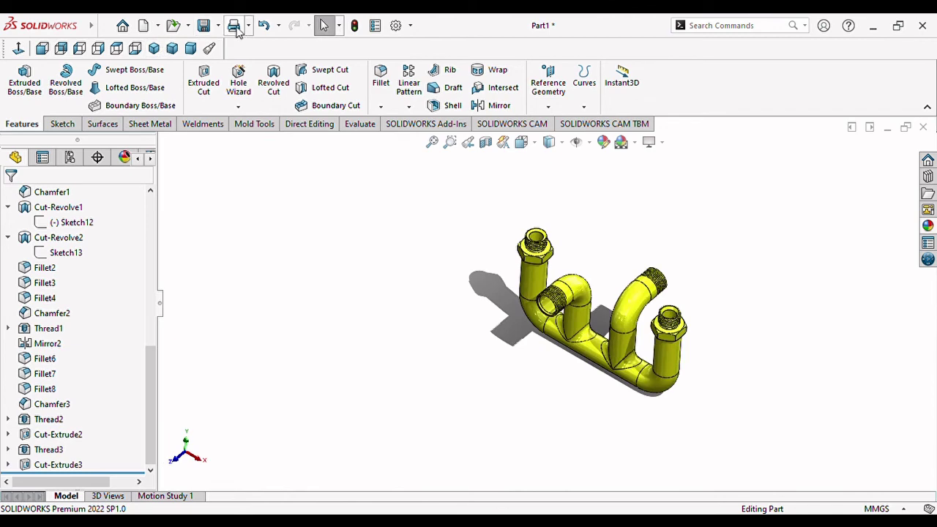
click(264, 26)
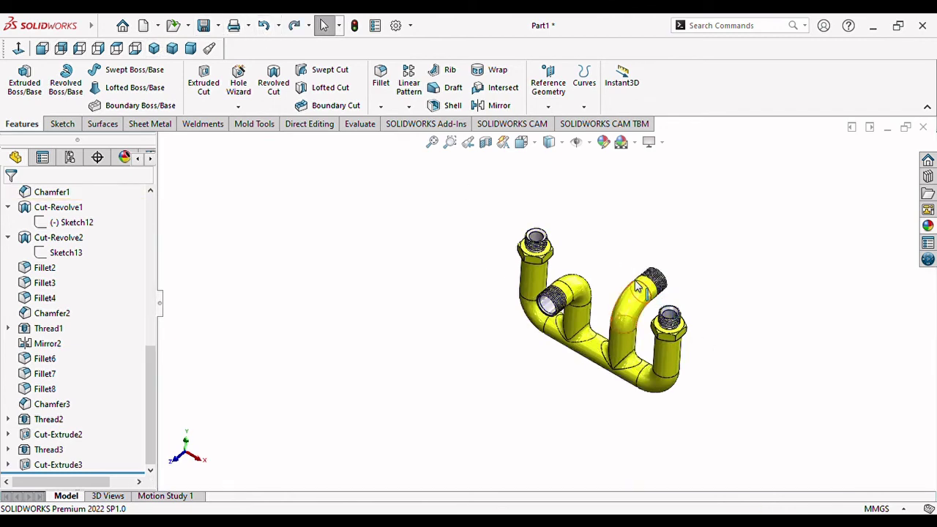
scroll(636, 291, down, 5)
scroll(754, 419, down, 5)
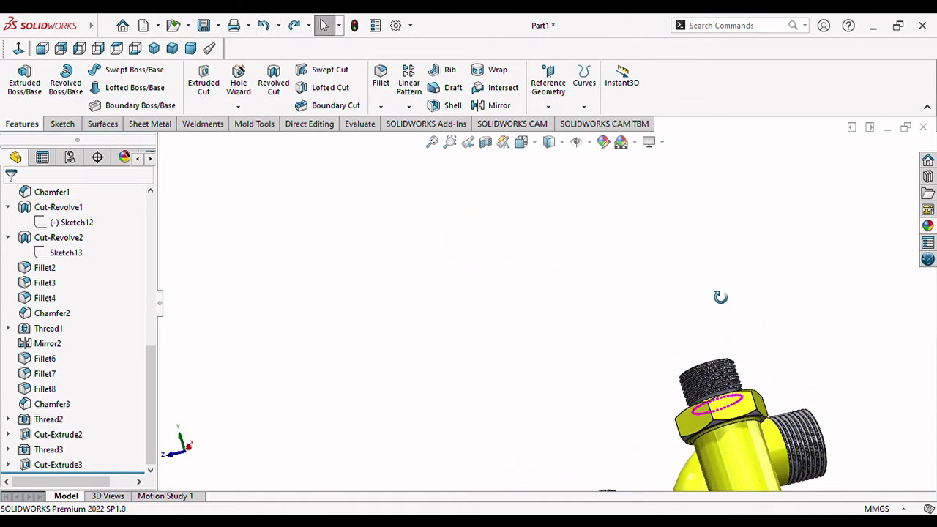
middle_drag(720, 297, 790, 371)
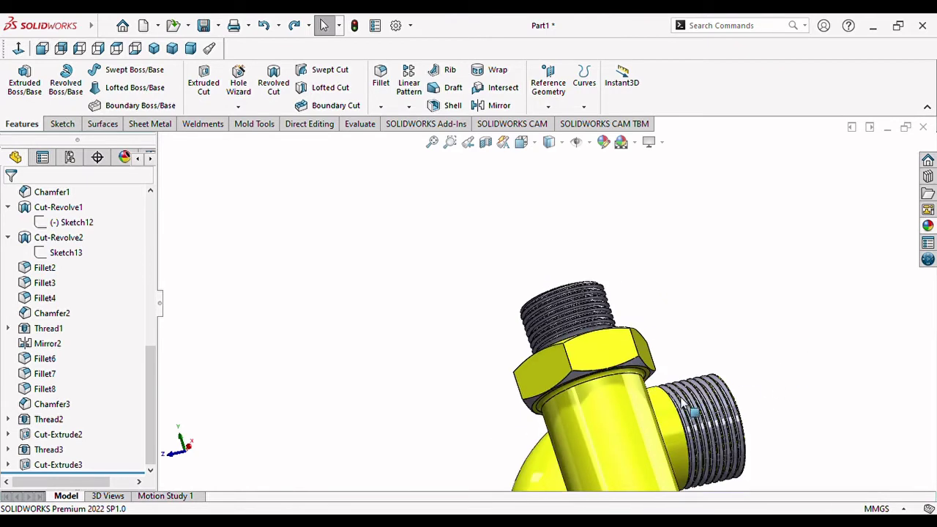
scroll(643, 375, down, 2)
click(658, 357)
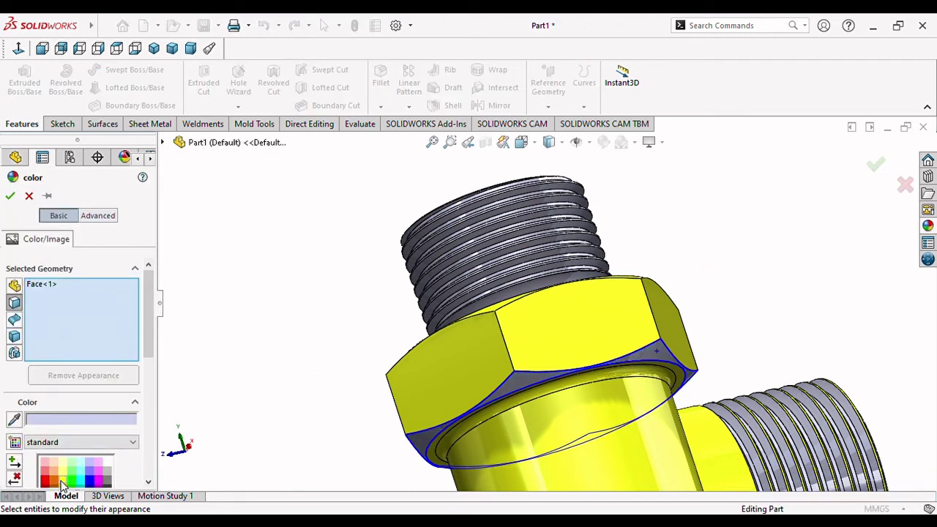
Apply yellow to the selected chamfer face and rotate to the next nut
click(10, 195)
scroll(576, 432, up, 3)
scroll(542, 414, up, 2)
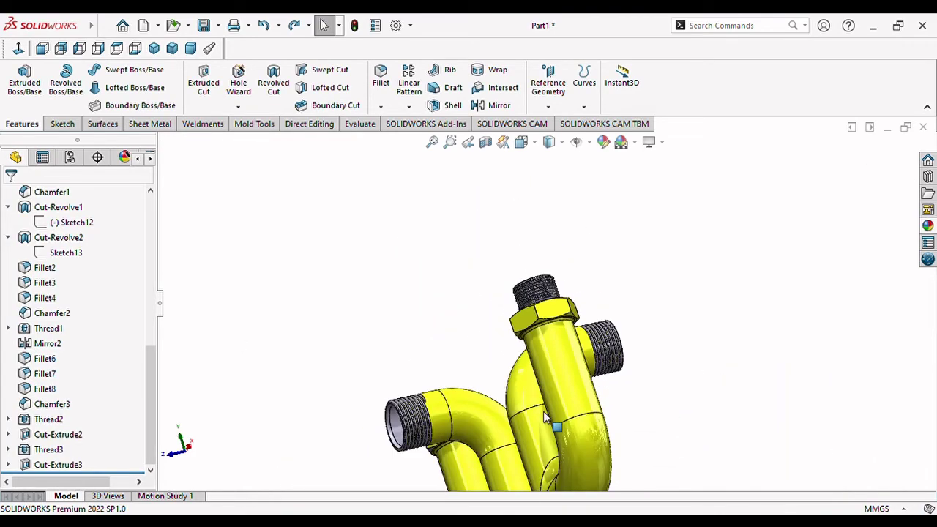
middle_drag(544, 411, 534, 418)
scroll(388, 432, down, 3)
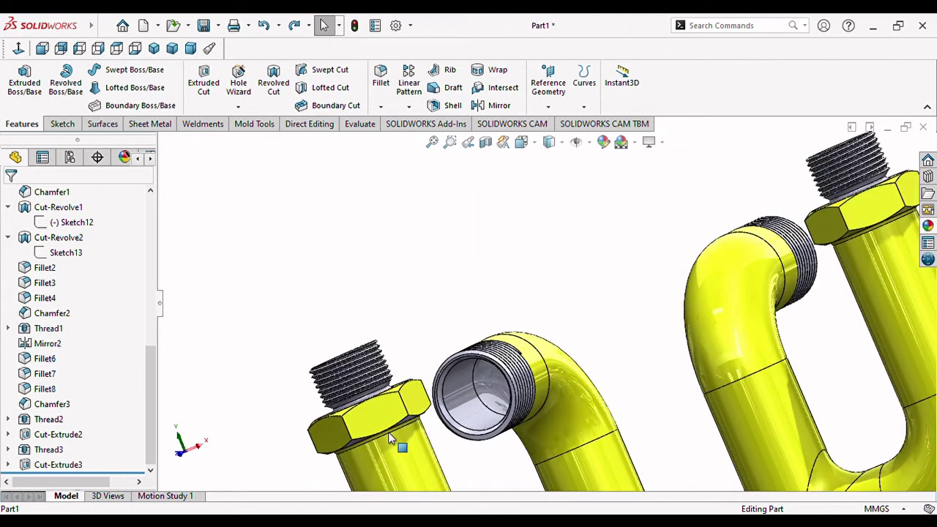
scroll(388, 432, down, 2)
scroll(435, 414, down, 2)
scroll(437, 399, down, 2)
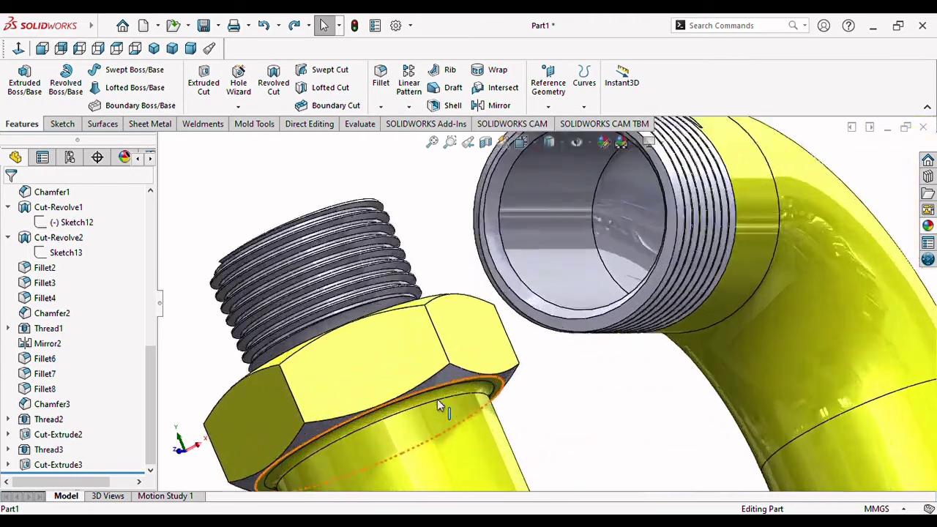
scroll(437, 399, down, 2)
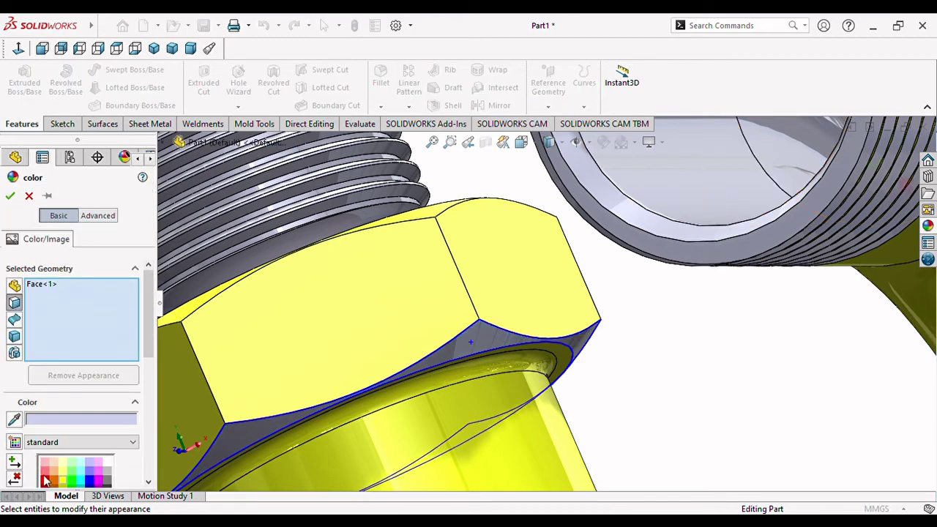
Colour the second nut's chamfer face yellow and confirm it
click(63, 483)
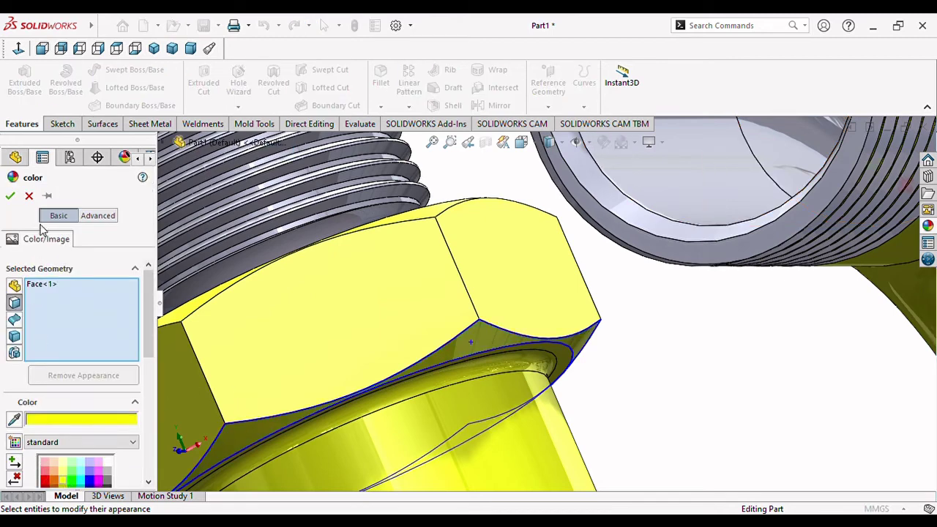
click(10, 195)
scroll(527, 407, up, 2)
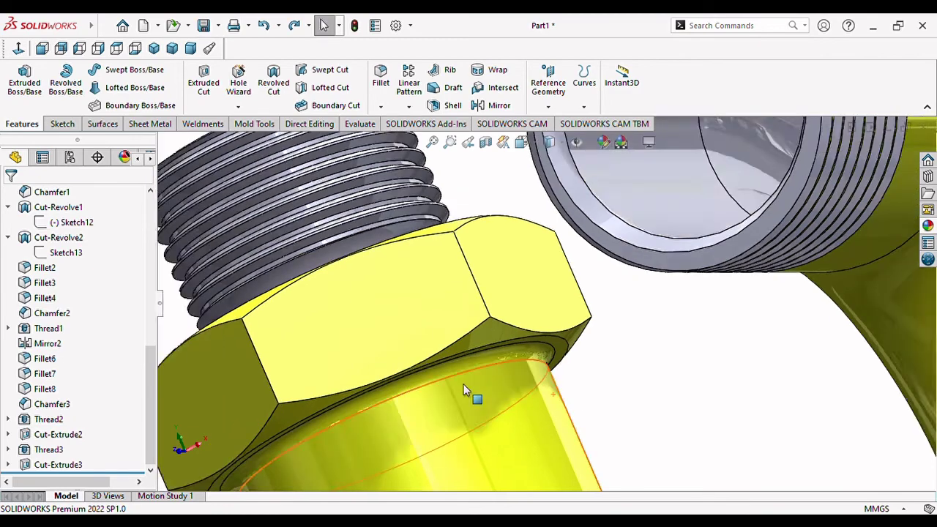
scroll(469, 388, up, 3)
scroll(466, 381, up, 5)
mouse_move(701, 264)
middle_down()
mouse_move(736, 418)
mouse_move(802, 438)
mouse_move(732, 318)
middle_up()
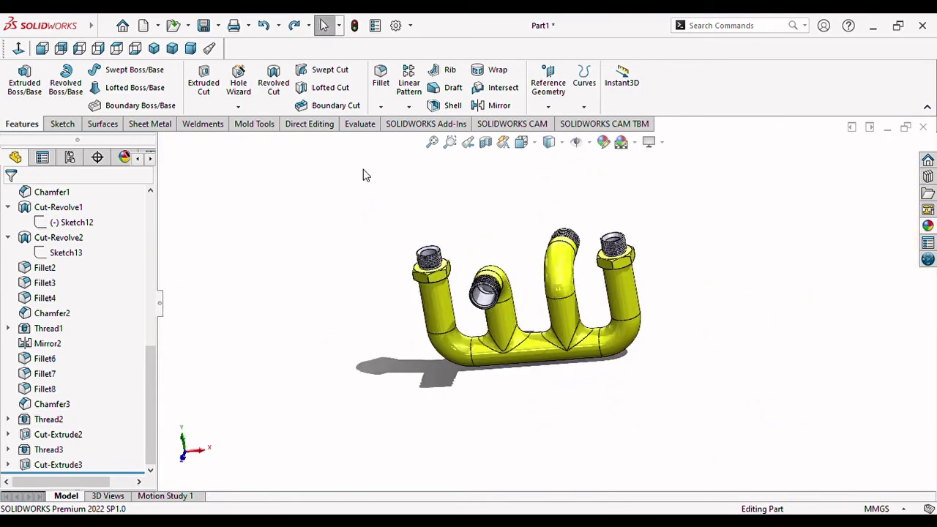
Review the manifold in Front, Back, Left, Right, Top and Bottom standard views
click(42, 48)
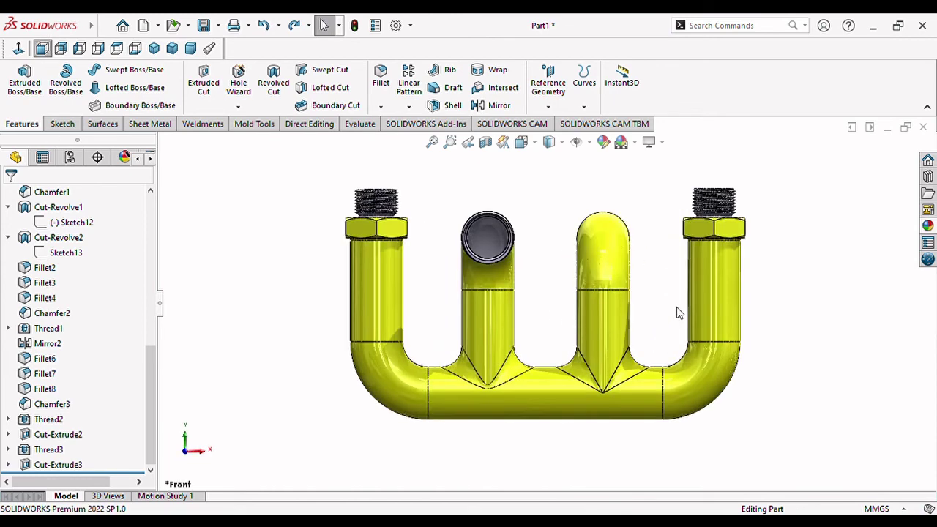
scroll(677, 313, down, 4)
key(z)
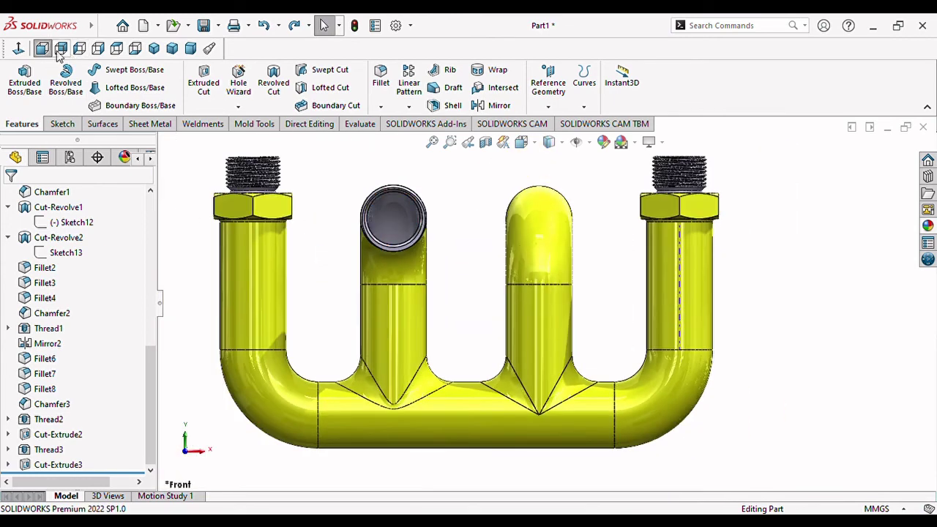
click(61, 50)
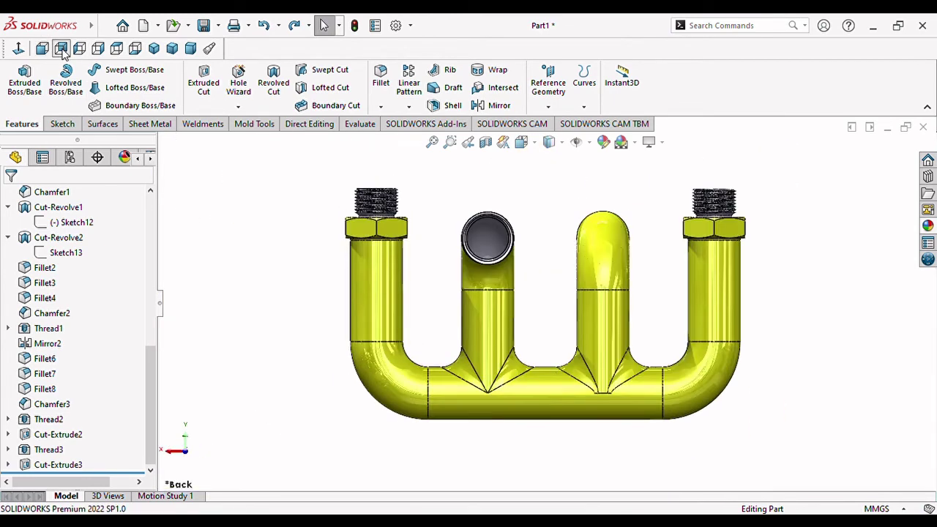
click(79, 49)
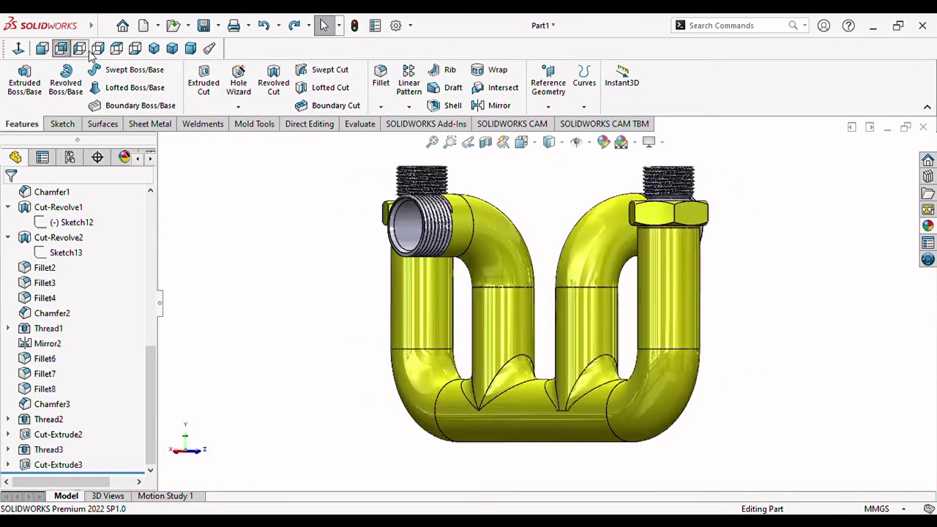
click(97, 49)
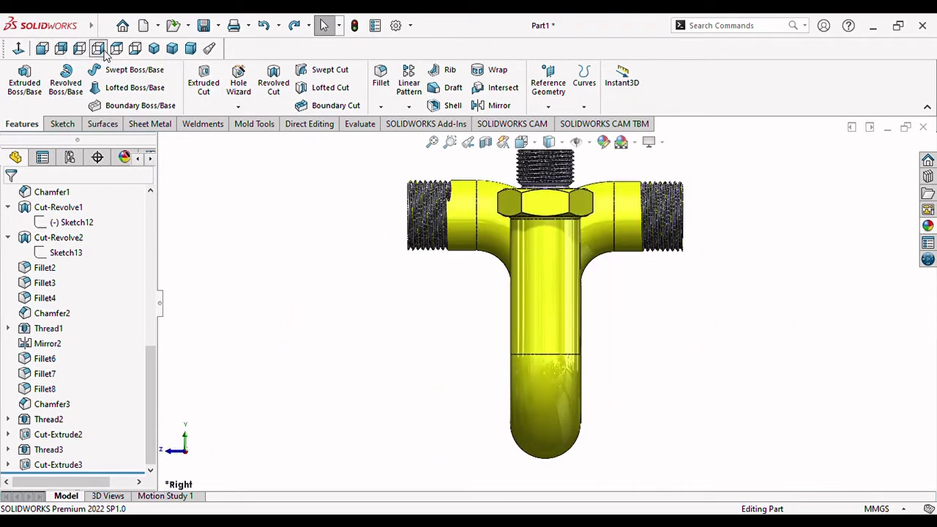
click(116, 48)
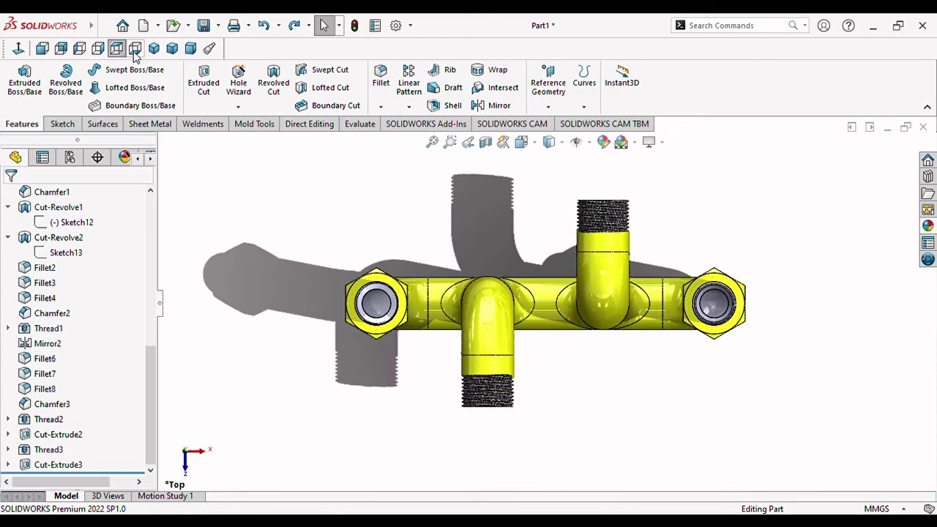
click(135, 50)
Show the manifold in isometric view and open the View Settings menu
click(154, 49)
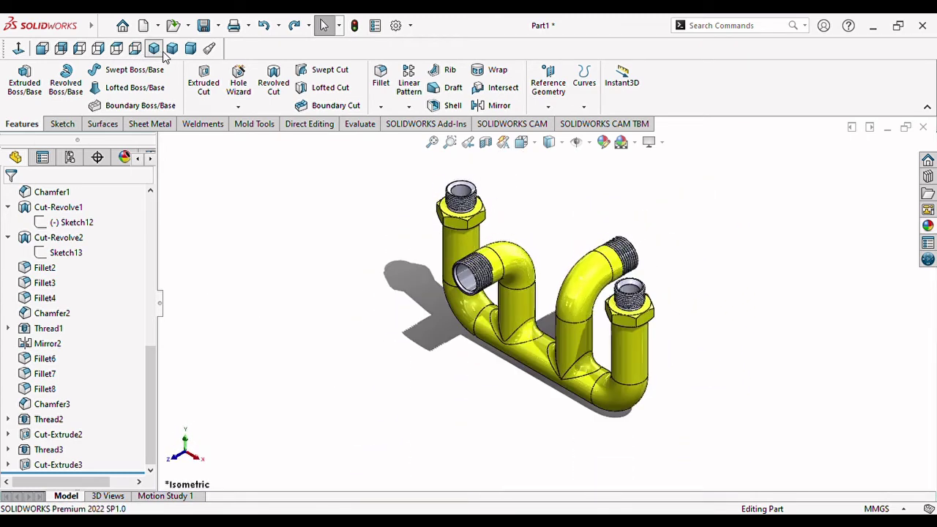
scroll(554, 340, up, 2)
scroll(557, 323, down, 2)
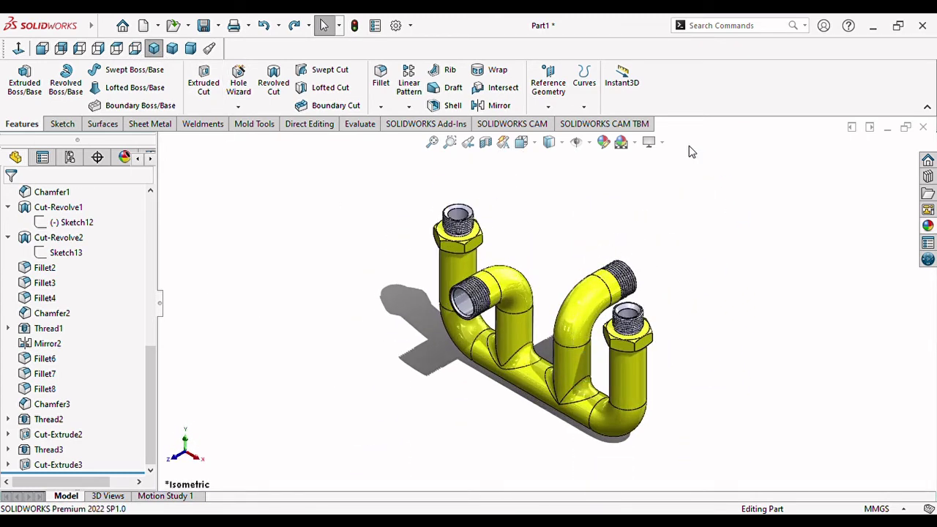
click(662, 142)
Turn off the shadow under the model and orbit the manifold to a new viewing angle
click(671, 178)
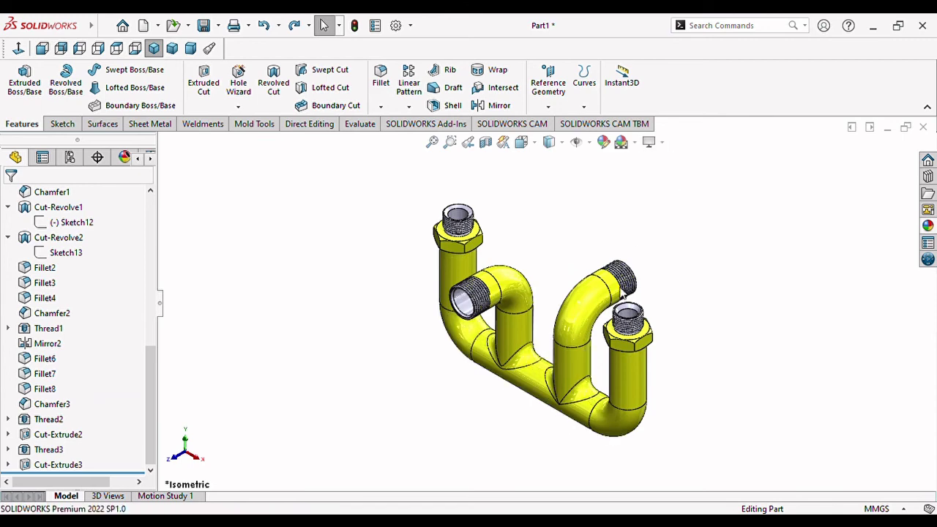
scroll(590, 353, down, 2)
mouse_move(728, 390)
middle_down()
mouse_move(753, 335)
mouse_move(695, 362)
middle_up()
mouse_move(554, 407)
middle_down()
mouse_move(558, 465)
mouse_move(533, 412)
mouse_move(444, 293)
middle_up()
scroll(443, 278, down, 2)
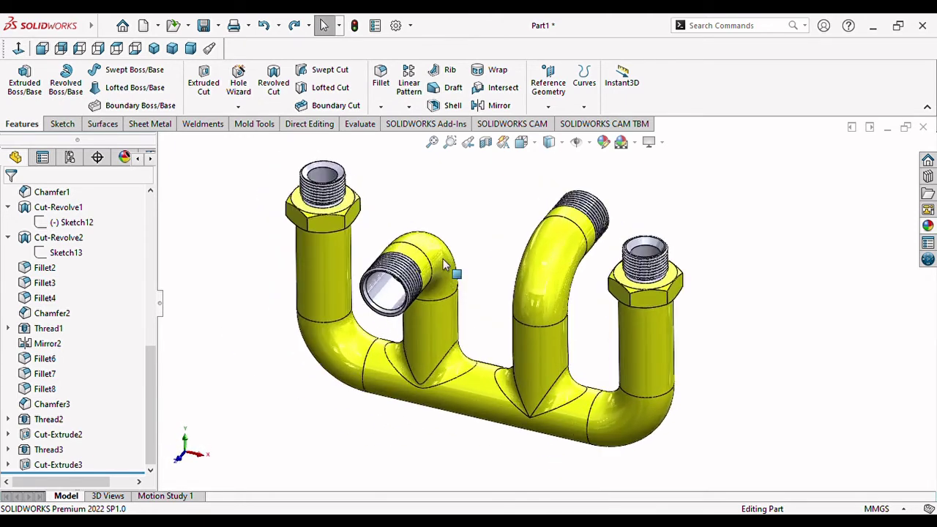
Save the part as oilpipe002
click(203, 25)
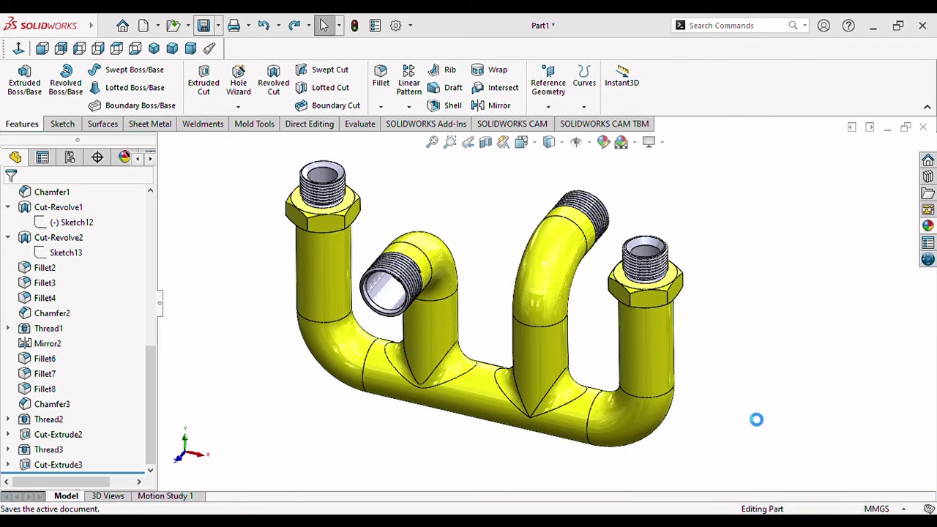
scroll(675, 416, up, 2)
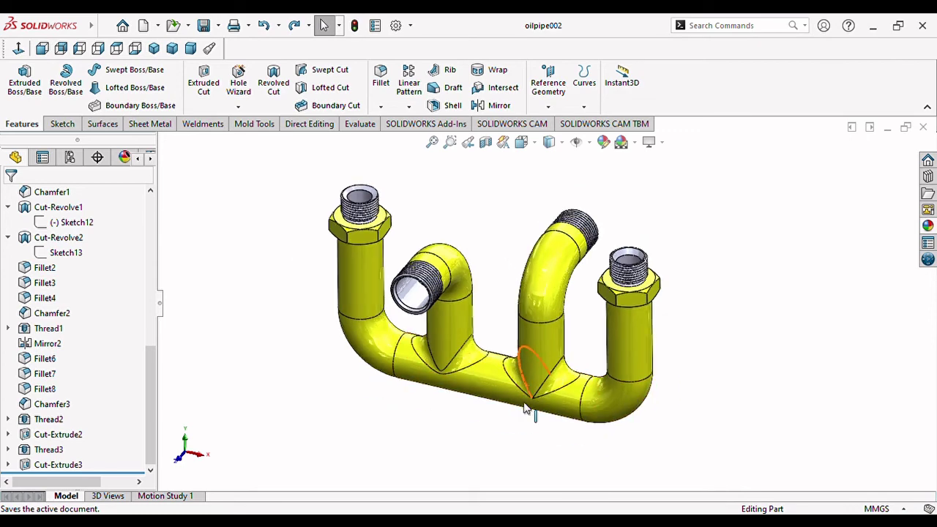
scroll(622, 366, up, 2)
scroll(576, 302, down, 5)
scroll(548, 326, up, 2)
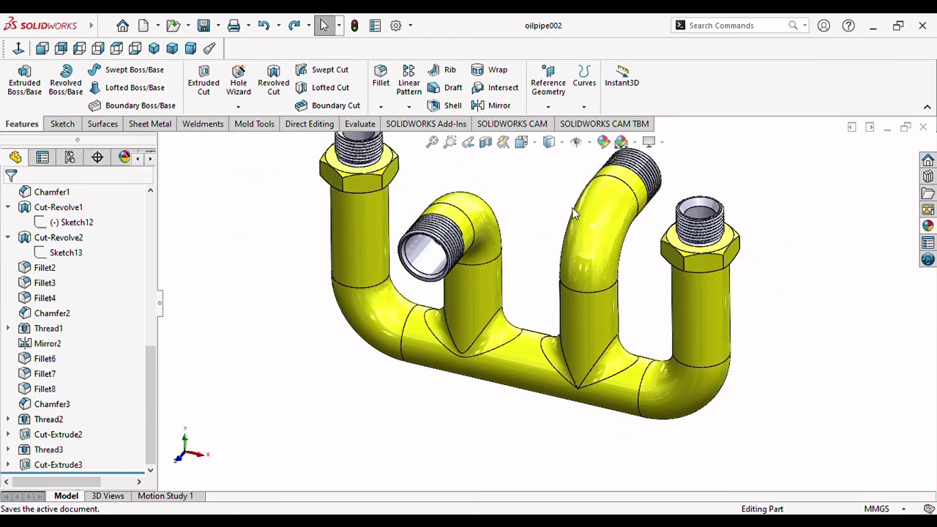
Toggle RealView glossy reflections off and back on in View Settings
click(662, 144)
click(668, 161)
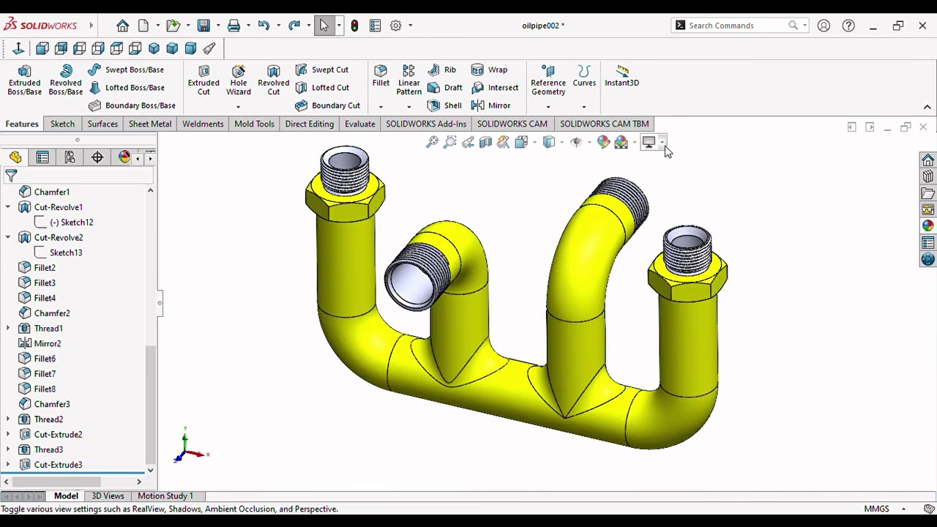
click(667, 151)
click(673, 164)
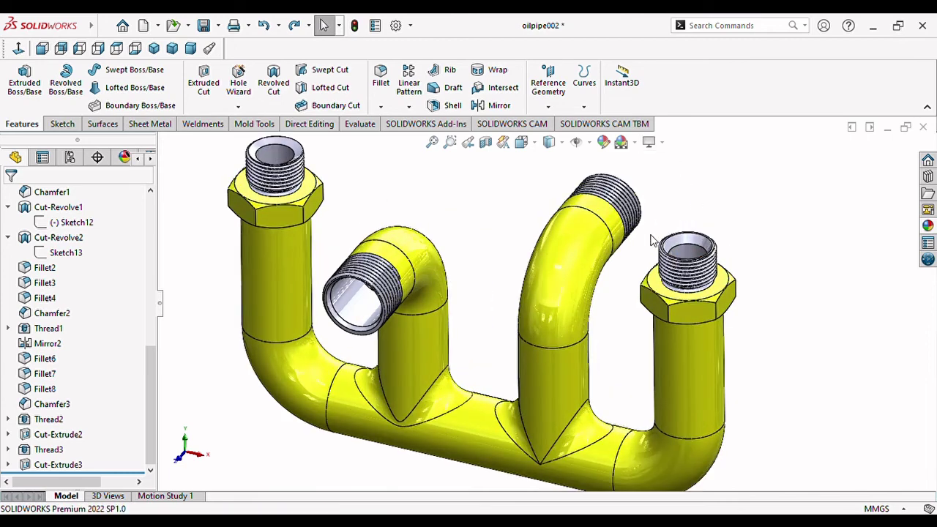
Orient the manifold to the Front view to show its W-shaped outline
click(42, 49)
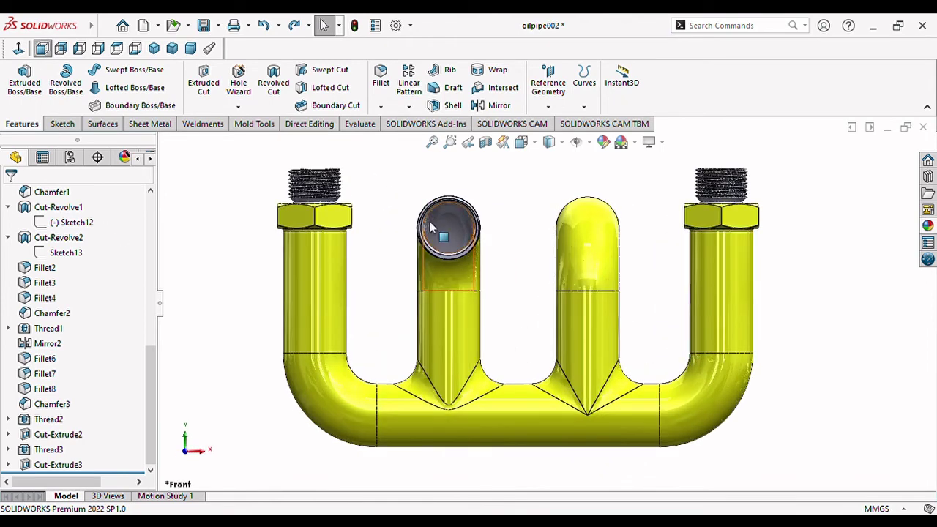
scroll(432, 227, down, 1)
scroll(569, 321, up, 1)
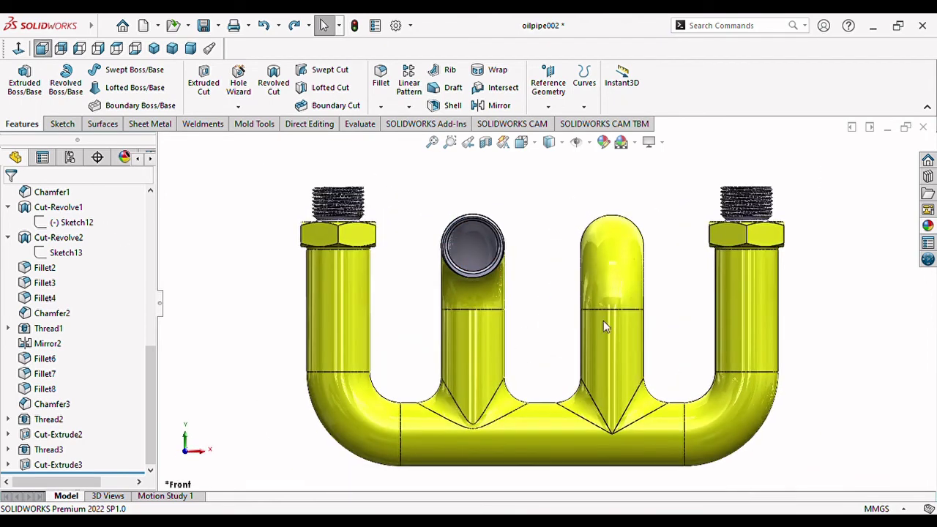
scroll(643, 368, down, 1)
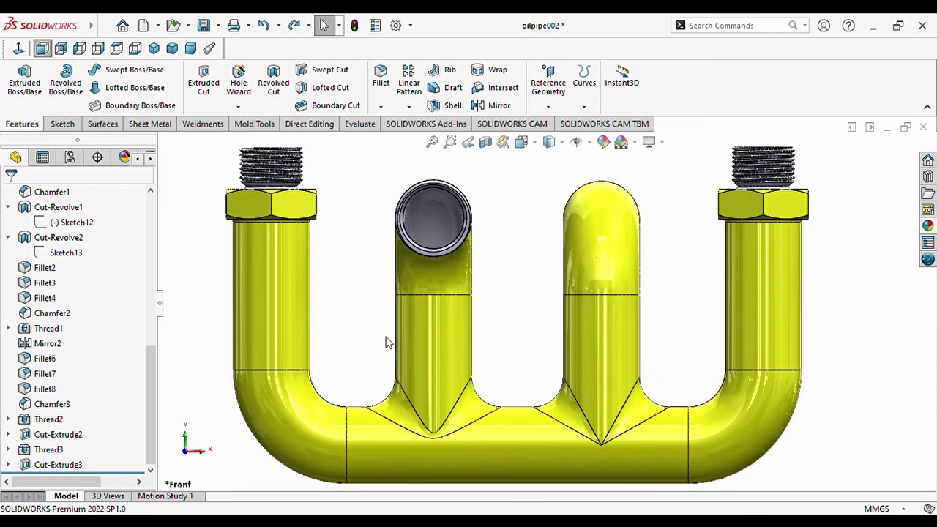
In Motion Study 1, add a rotation with the Animation Wizard and play it twice
click(155, 496)
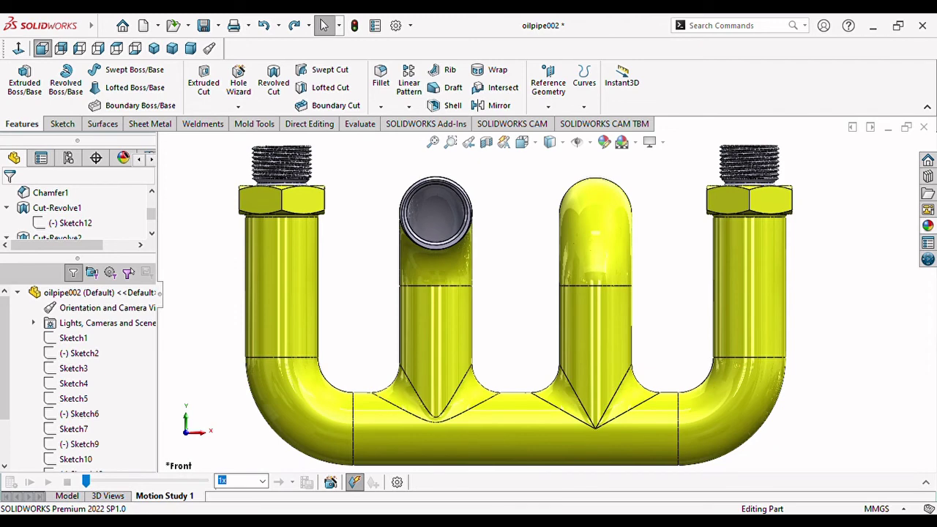
click(331, 485)
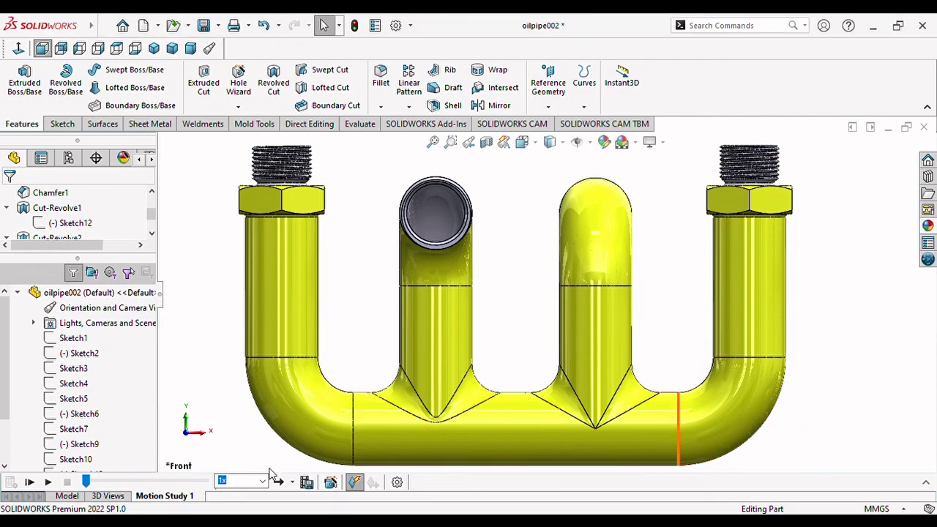
click(47, 483)
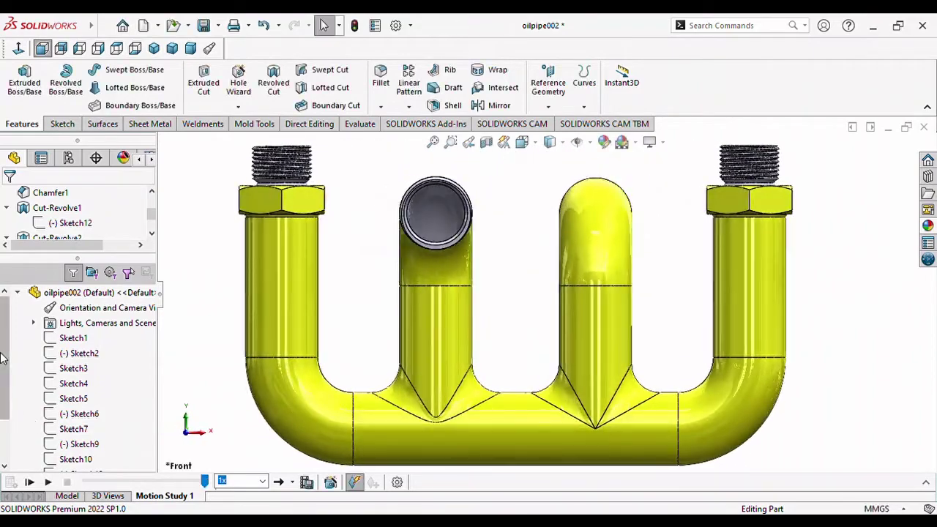
scroll(482, 412, up, 4)
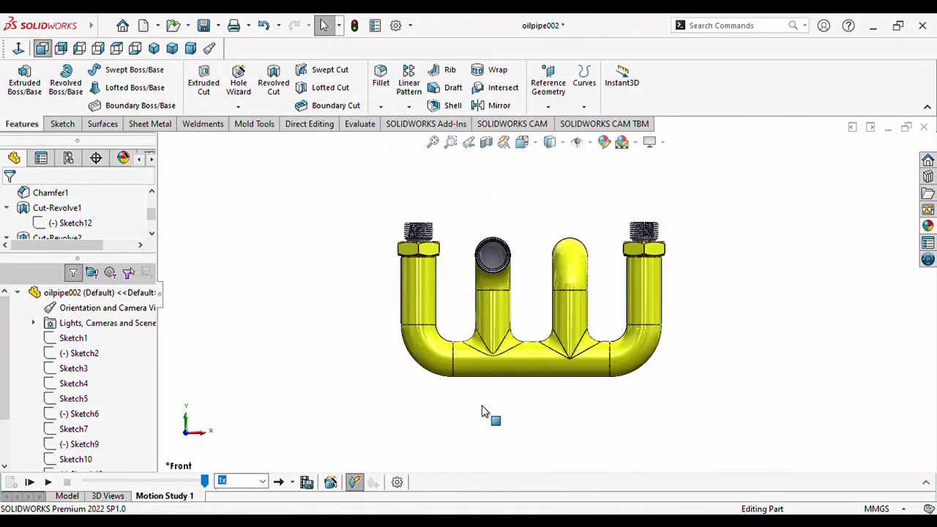
scroll(575, 311, down, 3)
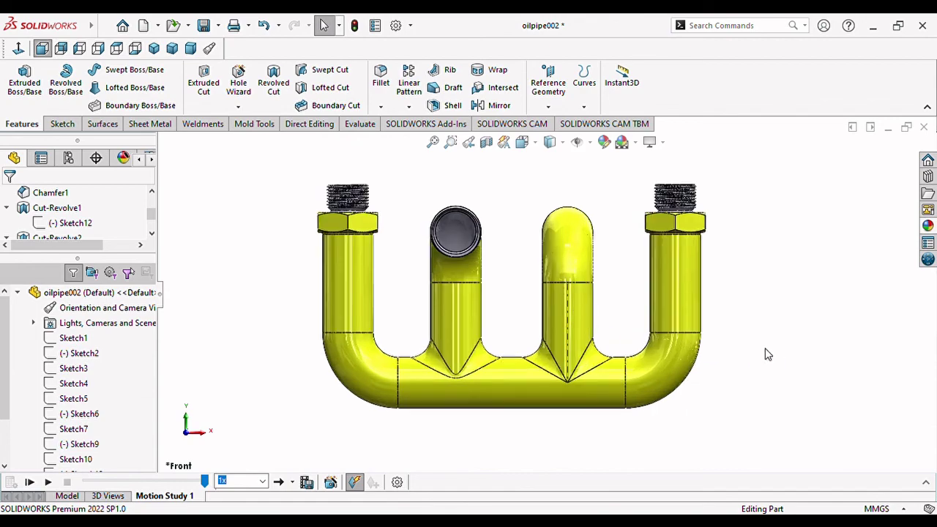
click(48, 483)
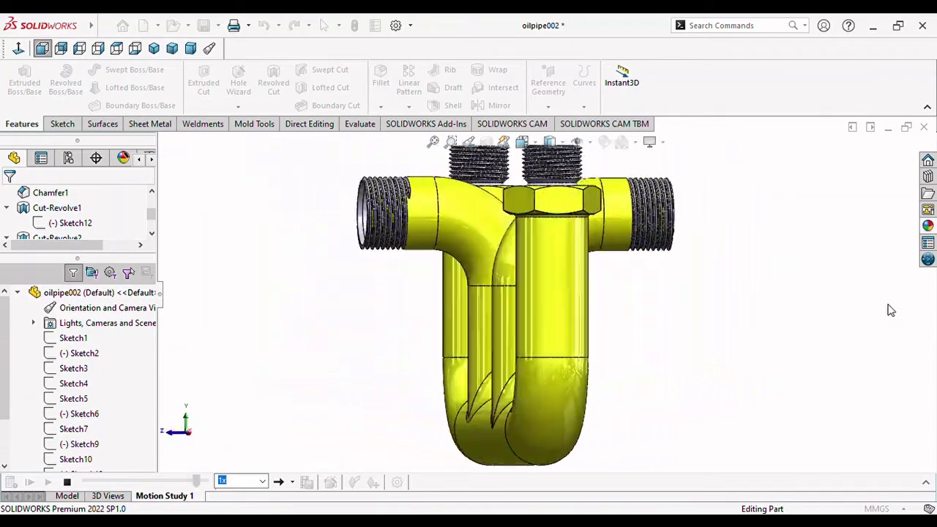
Cut the manifold open with a Section View and accept it
click(487, 141)
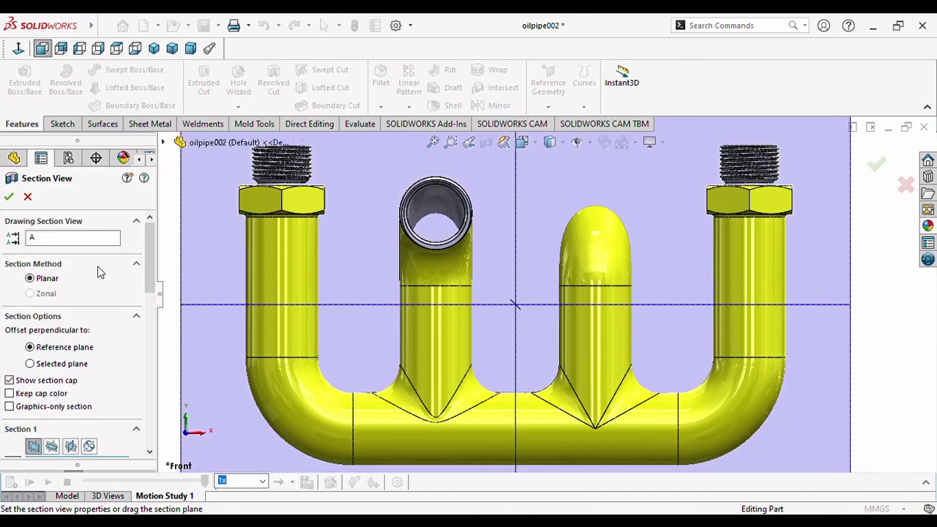
click(10, 198)
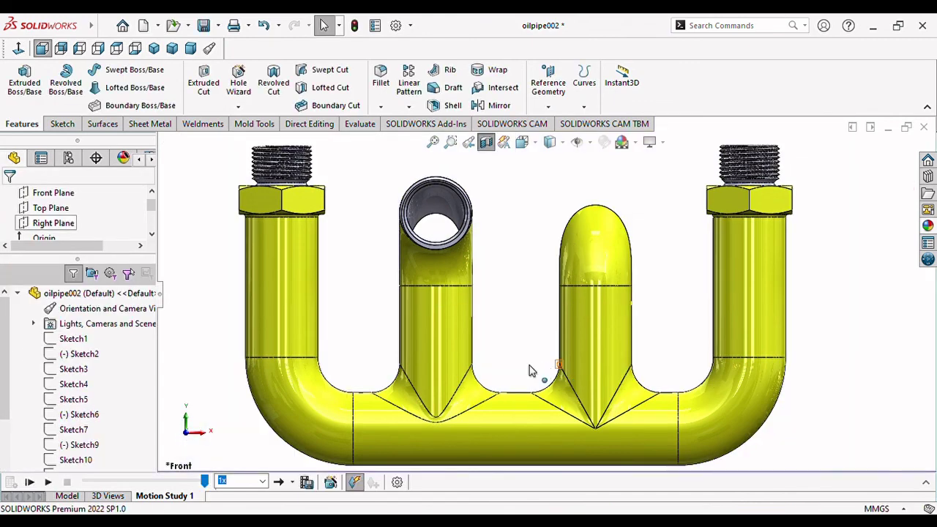
scroll(554, 366, up, 2)
scroll(554, 366, up, 2)
Orbit the sectioned manifold from above, front and side, then return to Motion Study 1
mouse_move(555, 366)
middle_down()
mouse_move(548, 379)
mouse_move(502, 393)
mouse_move(497, 431)
middle_up()
middle_drag(544, 347, 613, 387)
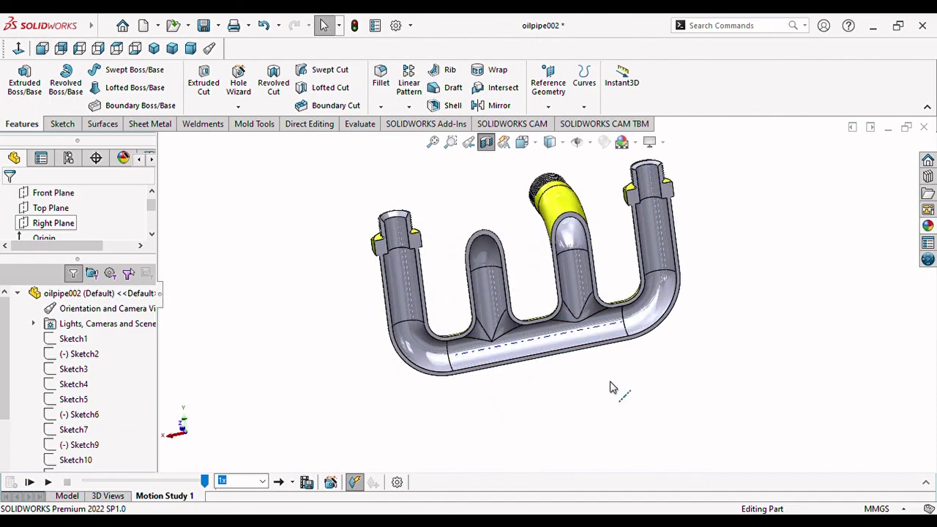
scroll(521, 276, down, 3)
scroll(623, 350, up, 2)
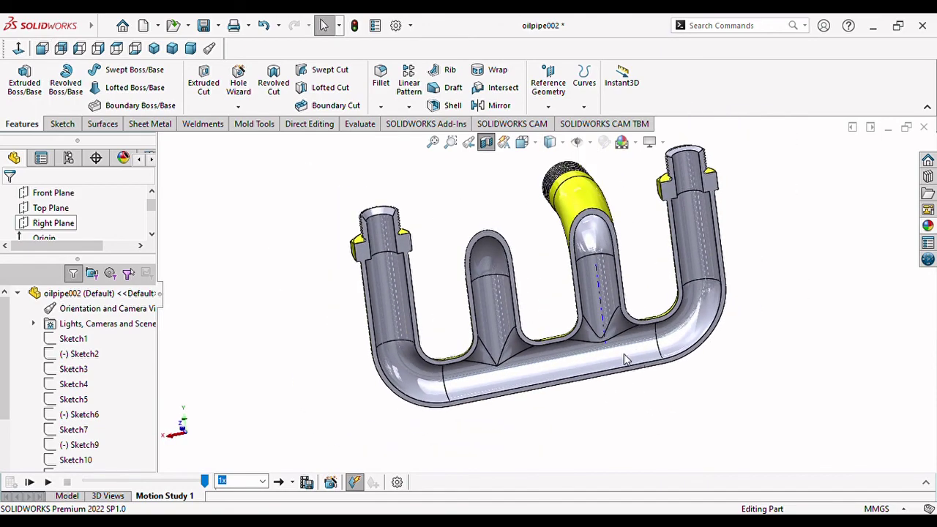
mouse_move(624, 354)
middle_down()
mouse_move(664, 329)
mouse_move(661, 391)
mouse_move(652, 336)
mouse_move(640, 335)
mouse_move(637, 360)
mouse_move(586, 223)
mouse_move(196, 451)
middle_up()
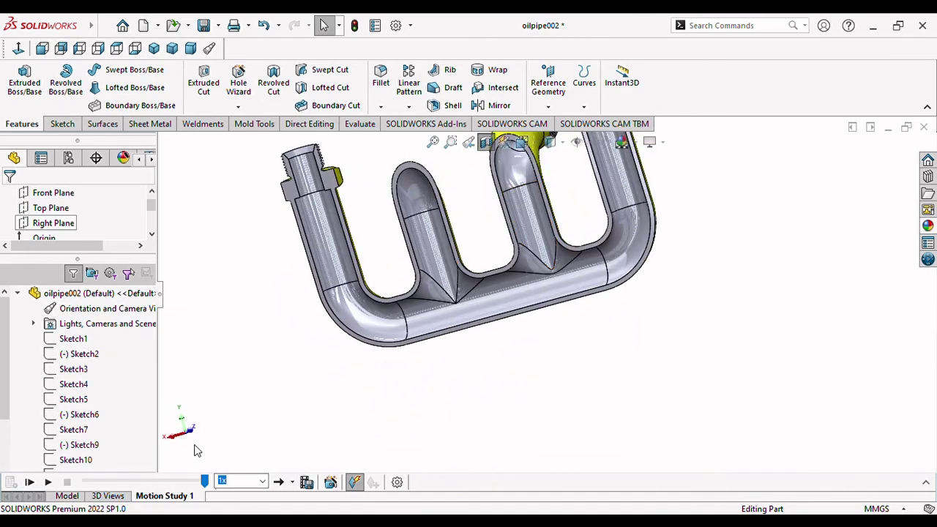
click(66, 496)
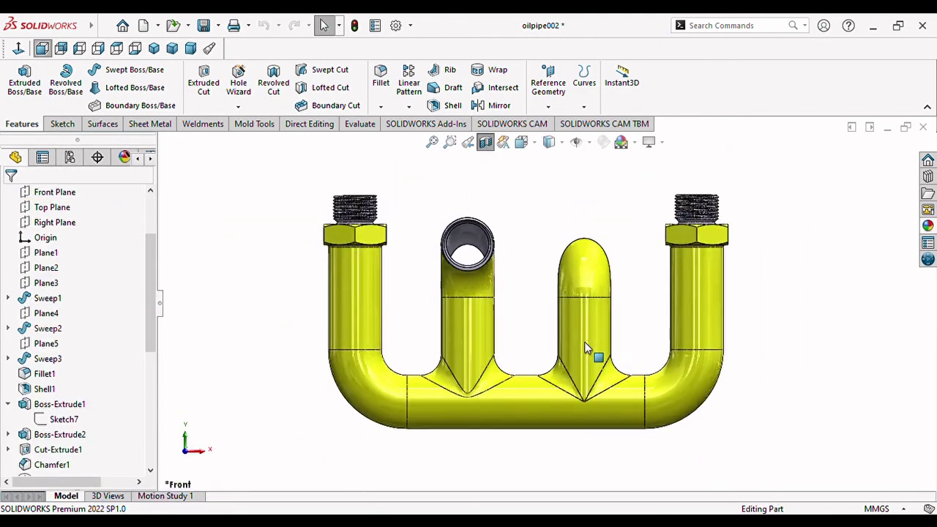
click(166, 496)
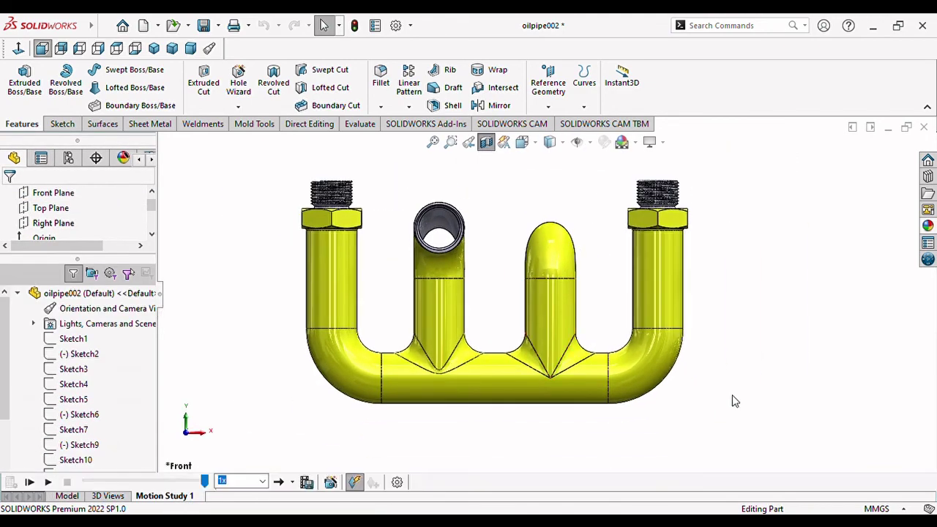